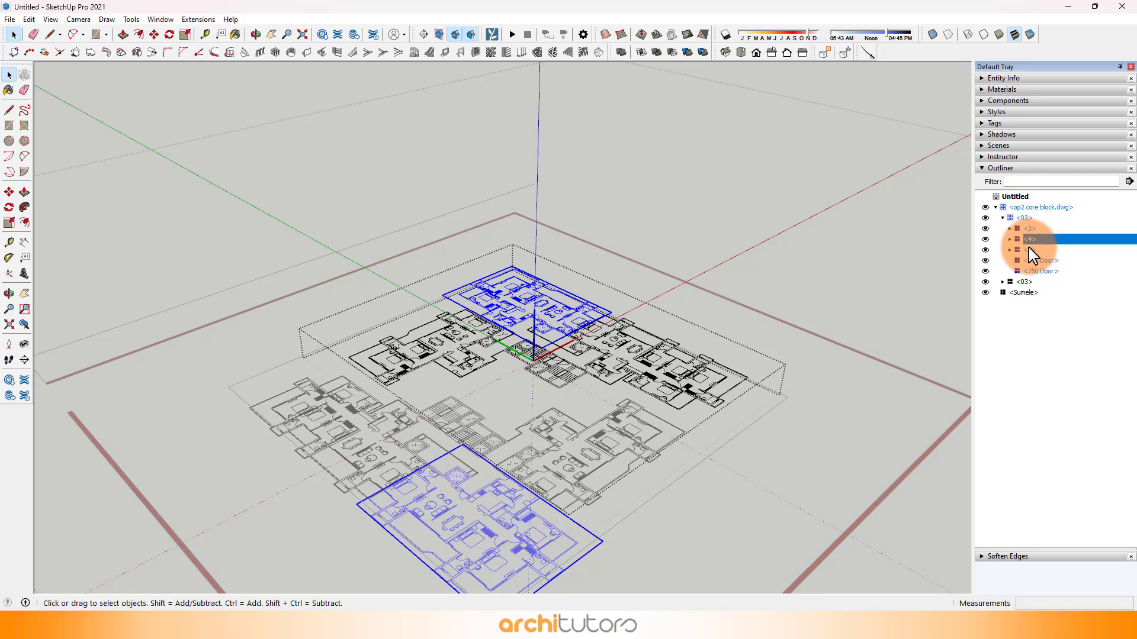
# Step: Identify on the plan the unit and 750 Door components nested in the first 03 component, and collapse its branch
pyautogui.click(1032, 249)
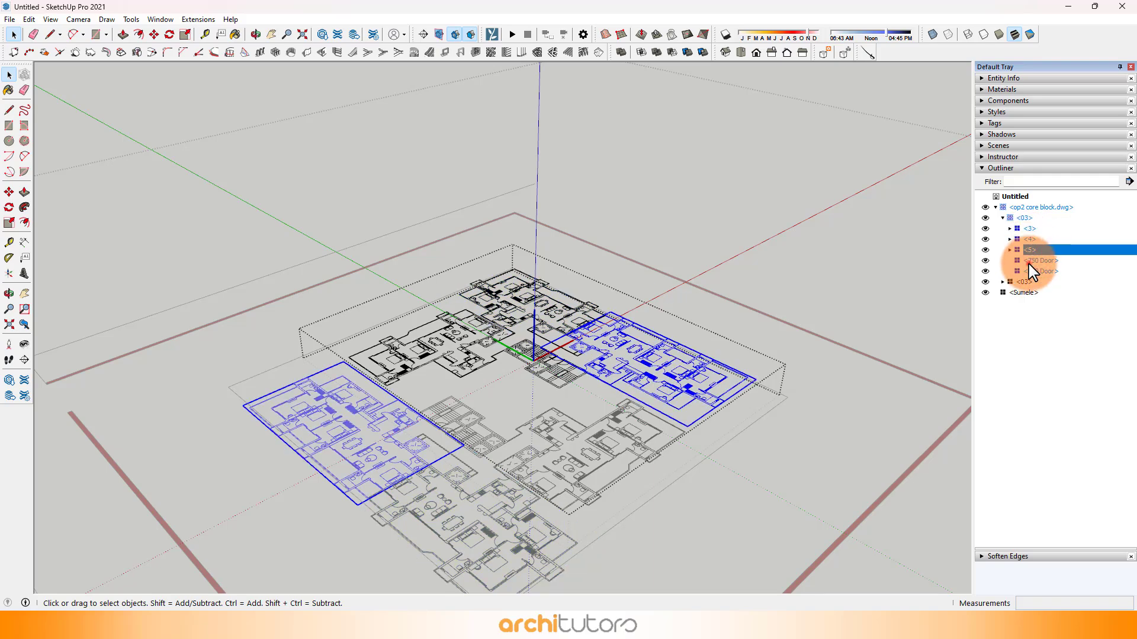
pyautogui.click(1039, 261)
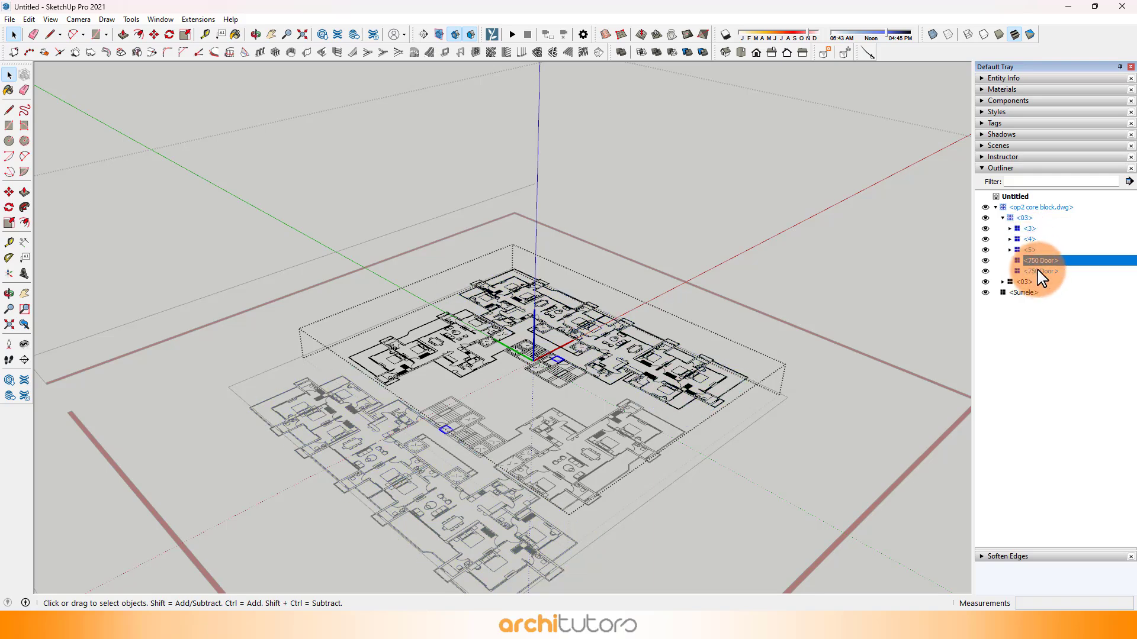
pyautogui.click(1002, 218)
pyautogui.click(1008, 304)
# Step: Open the core block and its nested 03 component, and select the corner apartment unit 5 to inspect its extent
pyautogui.moveTo(803, 306); pyautogui.dragTo(443, 364, button='middle')
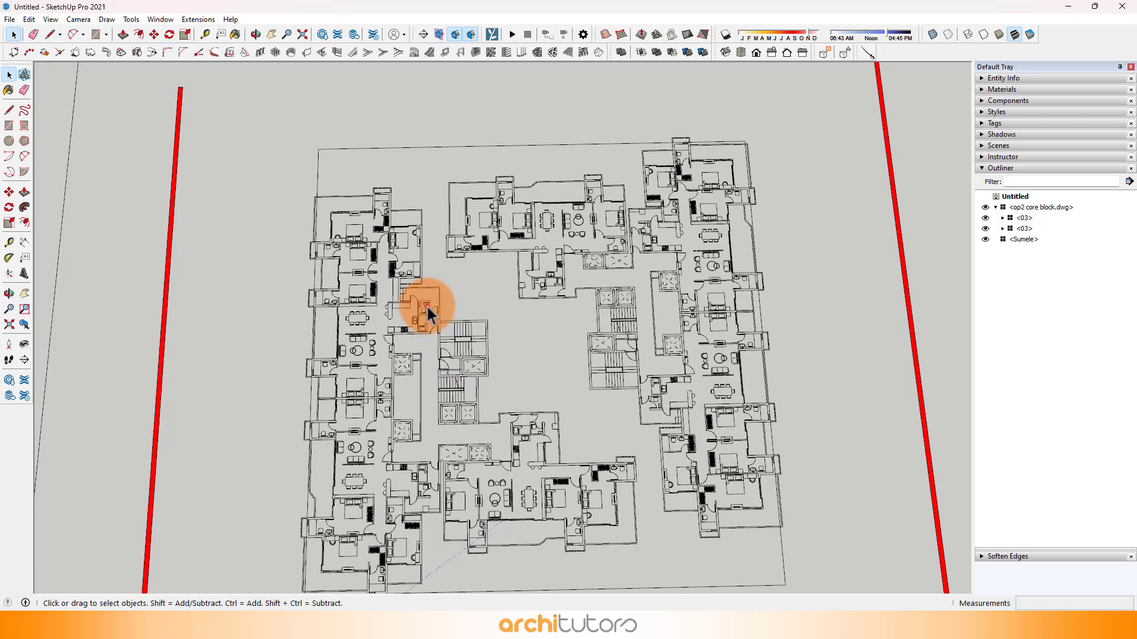
pyautogui.doubleClick(426, 311)
pyautogui.doubleClick(423, 309)
pyautogui.click(419, 313)
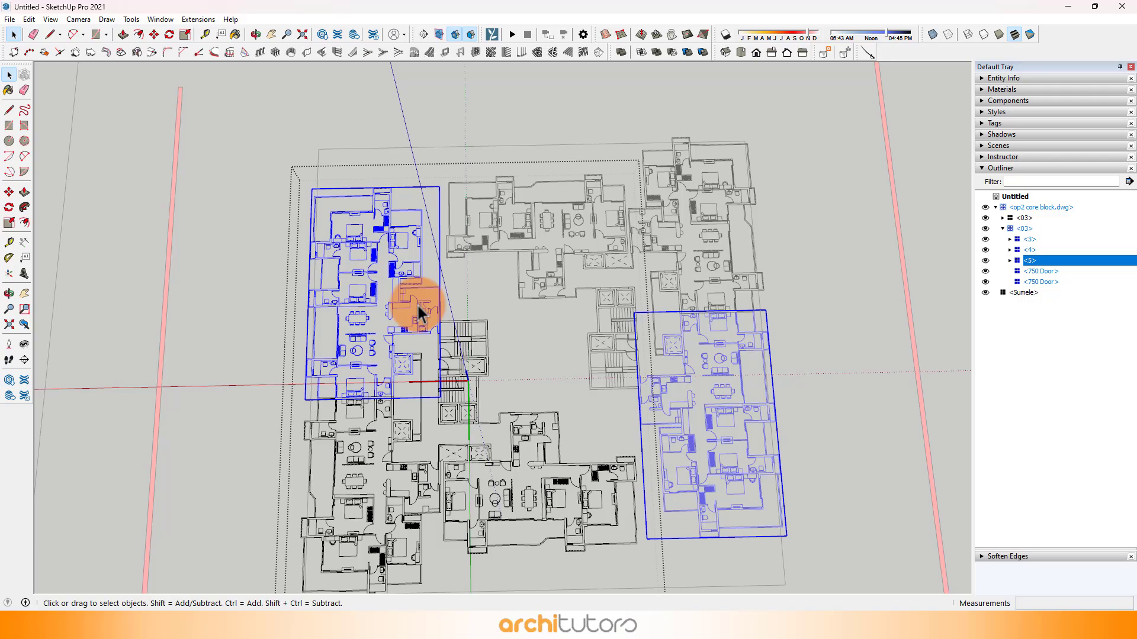
pyautogui.click(492, 301)
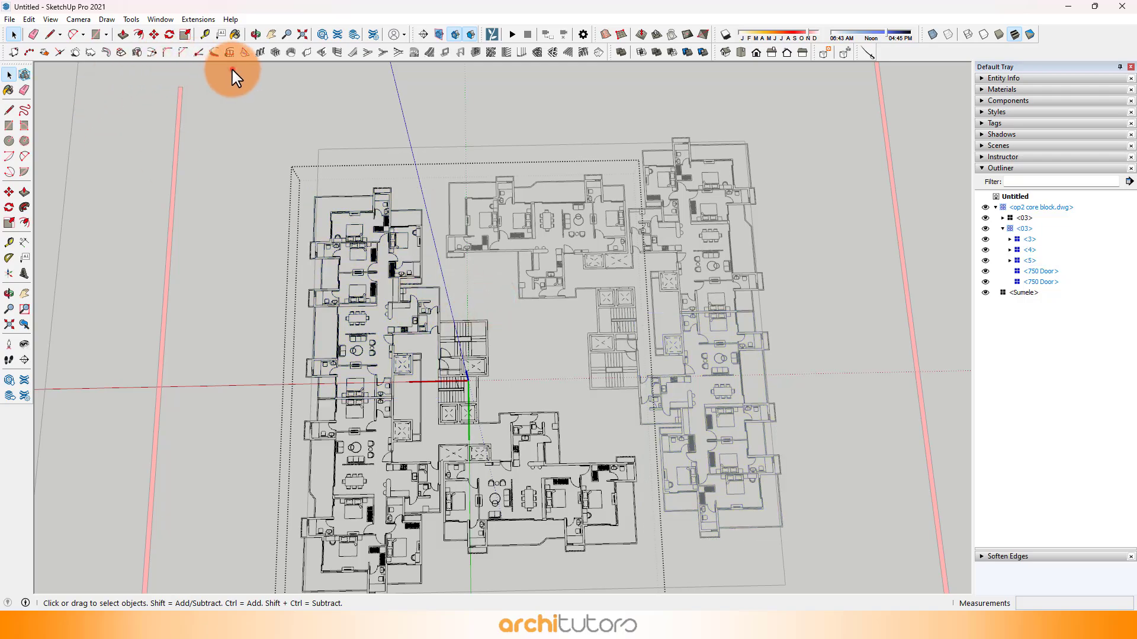
pyautogui.click(393, 276)
pyautogui.moveTo(386, 284); pyautogui.dragTo(849, 417, button='middle')
pyautogui.scroll(2, 405, 515)
pyautogui.scroll(4, 484, 485)
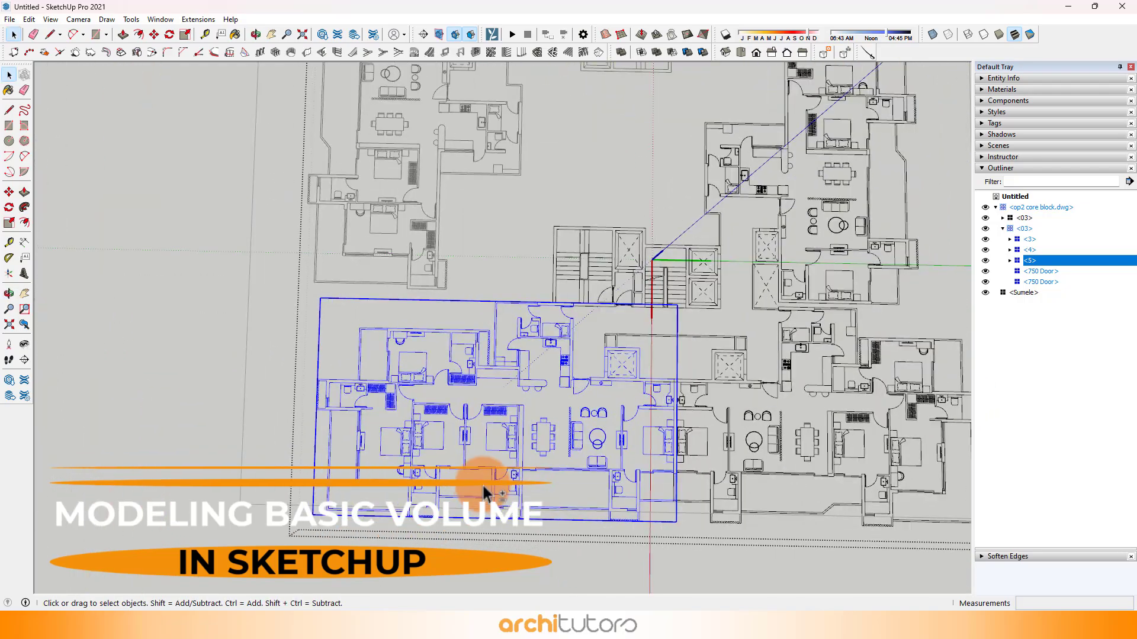
# Step: Close the nested 03 and core block components and clear the selection
pyautogui.keyDown('shift'); pyautogui.moveTo(480, 468); pyautogui.dragTo(441, 406, button='middle'); pyautogui.keyUp('shift')
pyautogui.click(467, 515)
pyautogui.scroll(2, 418, 392)
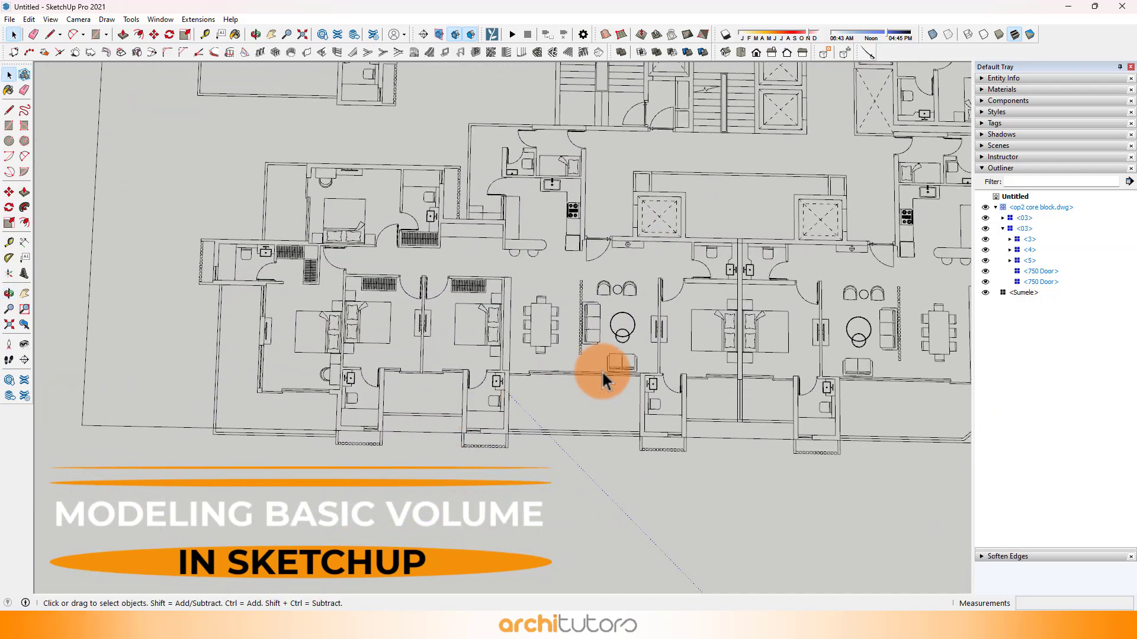
pyautogui.click(605, 368)
pyautogui.keyDown('shift'); pyautogui.moveTo(605, 367); pyautogui.dragTo(592, 430, button='middle'); pyautogui.keyUp('shift')
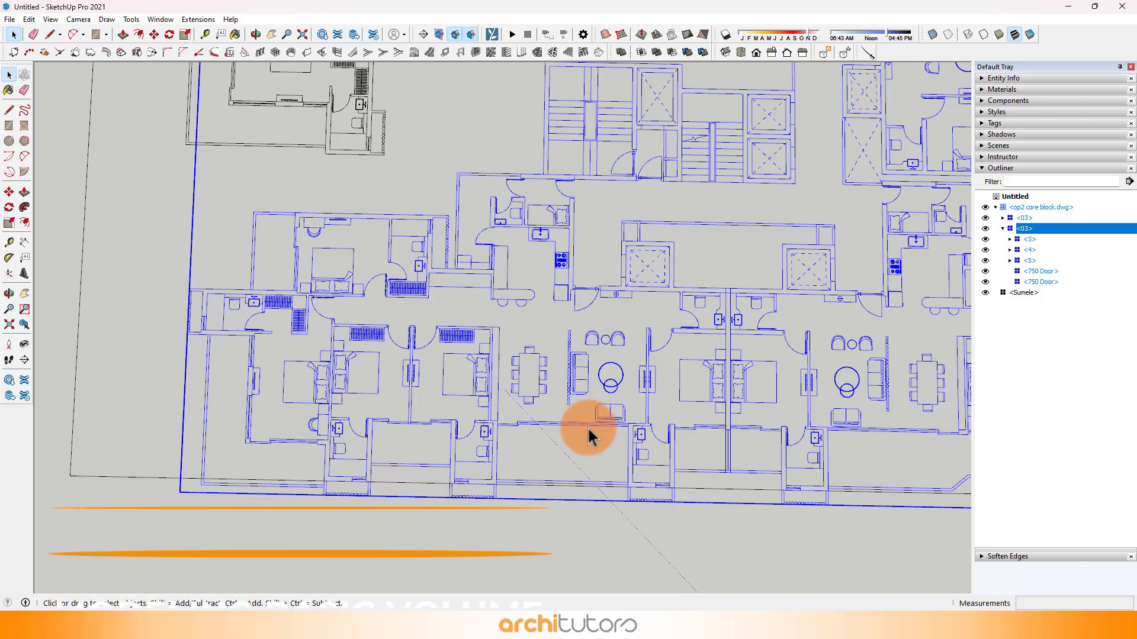
pyautogui.click(215, 145)
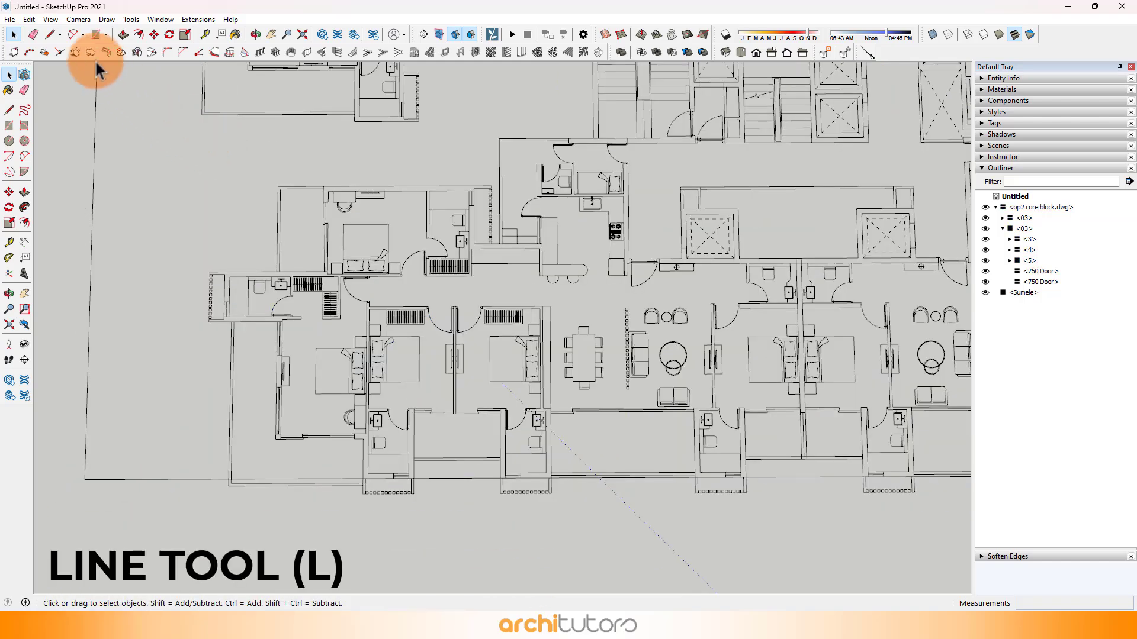
# Step: Start the apartment outline with lines 3450 mm along the upper bedroom's outer wall and 4500 mm to the projecting bathroom's louvred corner
pyautogui.click(52, 33)
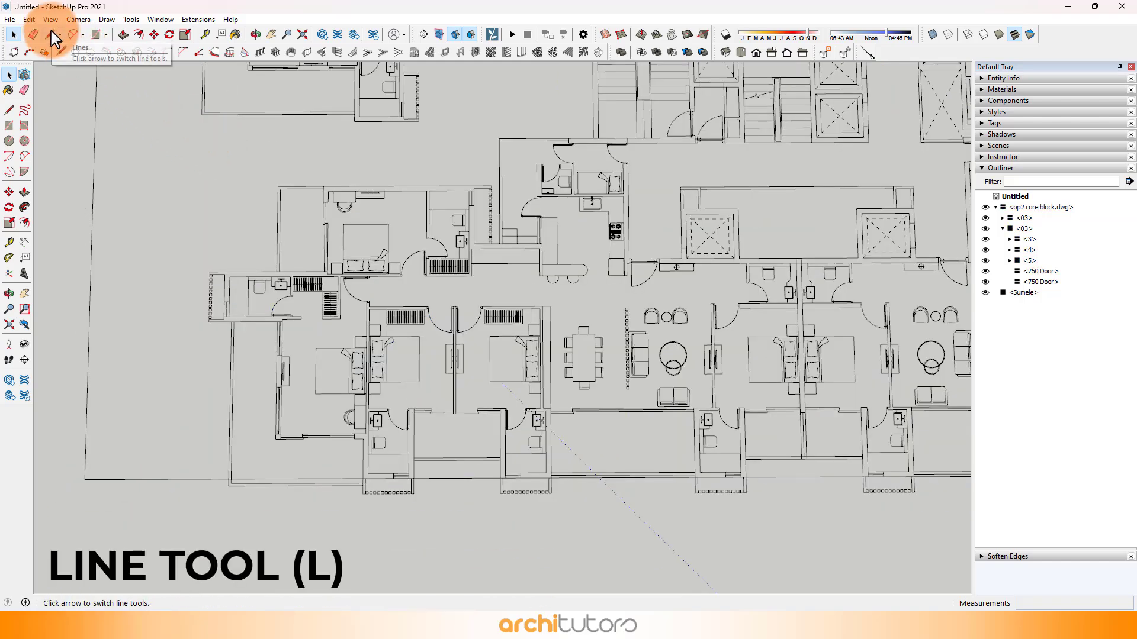
pyautogui.scroll(3, 340, 191)
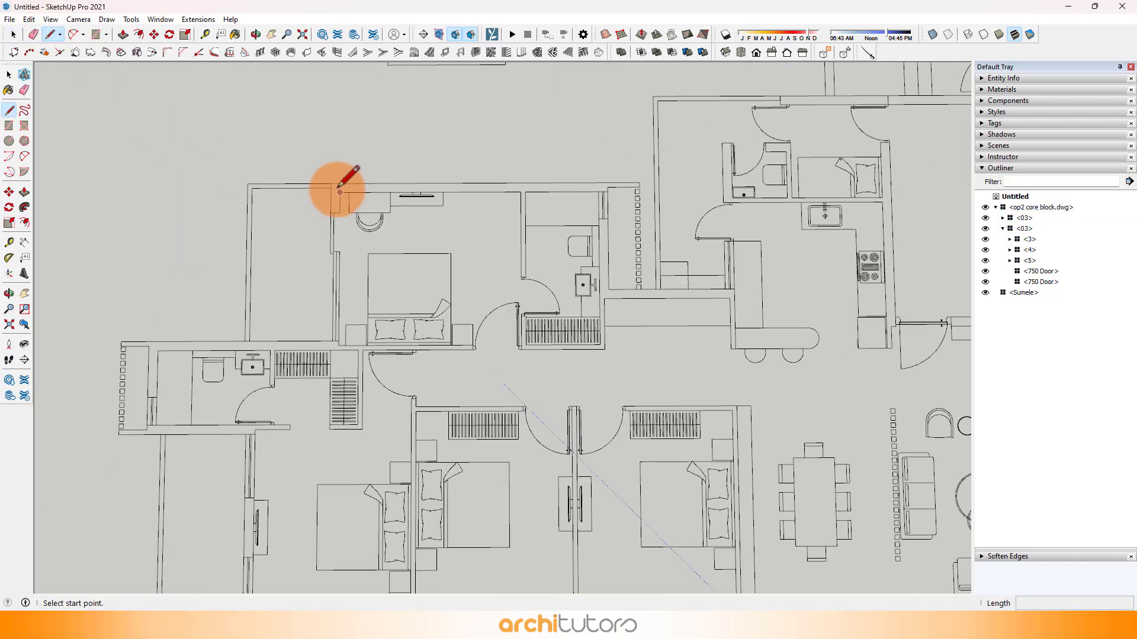
pyautogui.click(330, 184)
pyautogui.scroll(4, 340, 340)
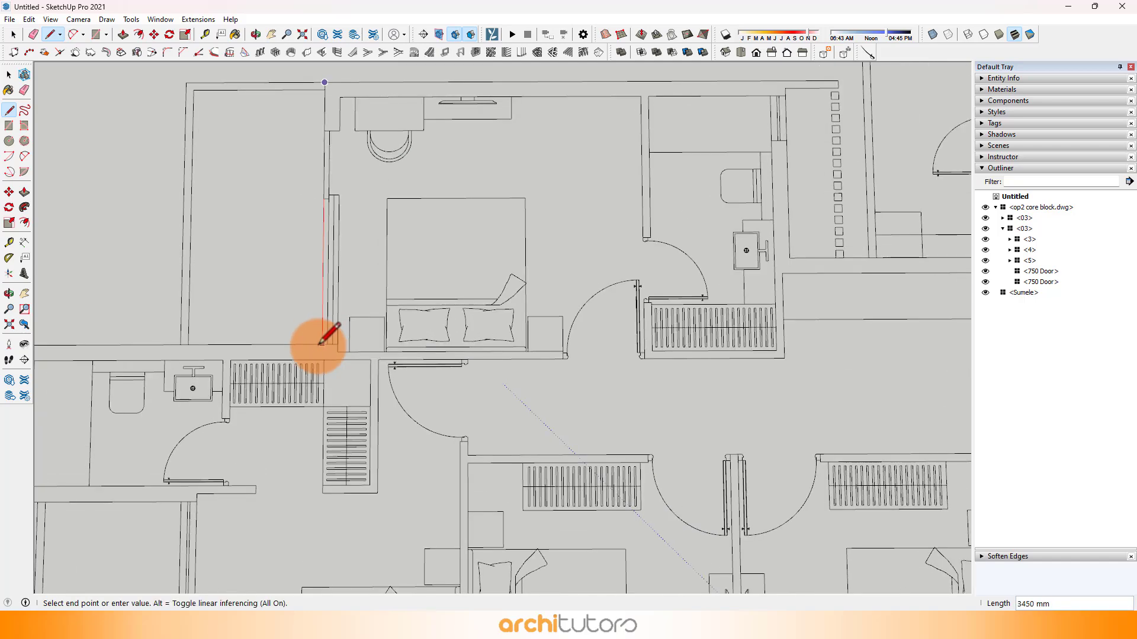
pyautogui.click(320, 346)
pyautogui.scroll(-5, 435, 223)
pyautogui.scroll(2, 201, 275)
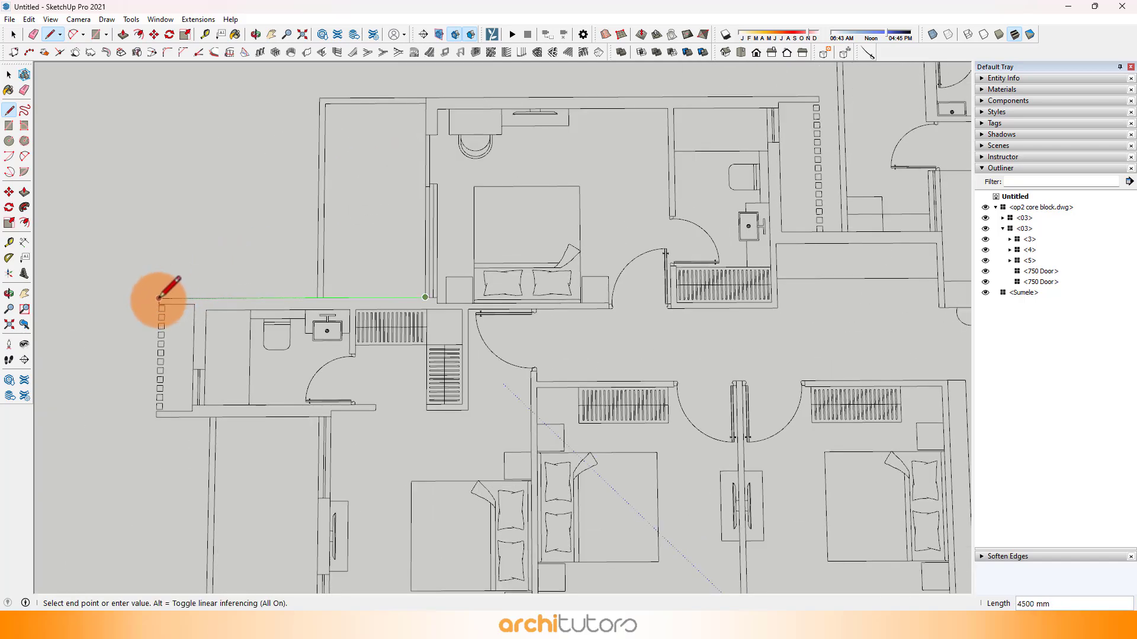
pyautogui.click(159, 297)
# Step: Continue the outline about 2048 mm along the bathroom's louvres, back along its wall, and 4650 mm along the adjoining bedroom's outer wall
pyautogui.scroll(3, 172, 398)
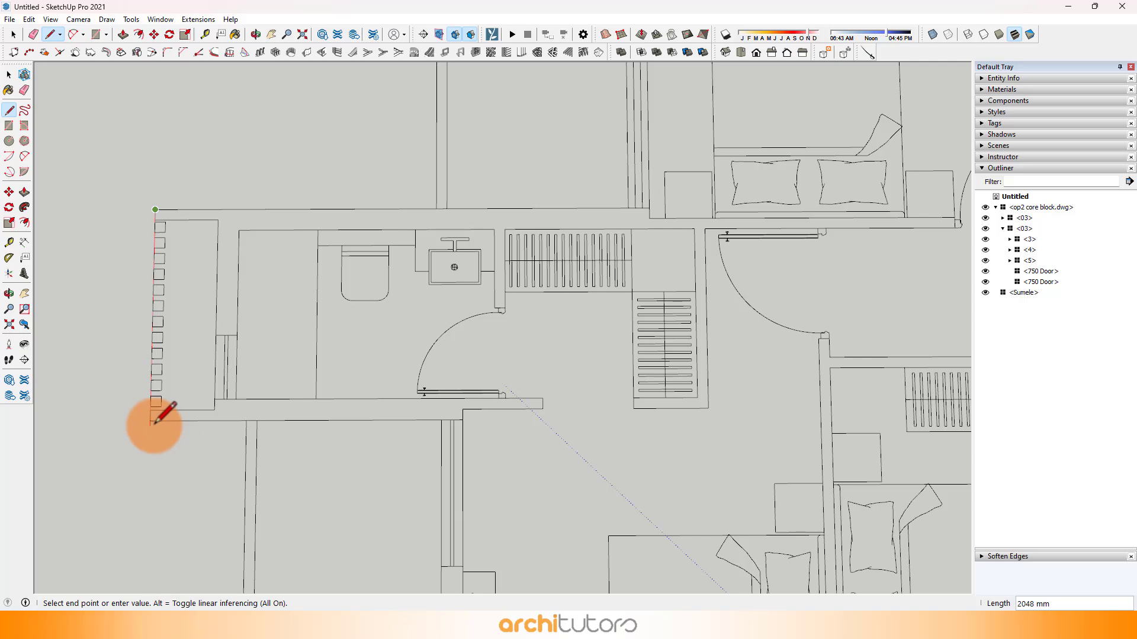
pyautogui.click(149, 421)
pyautogui.click(440, 422)
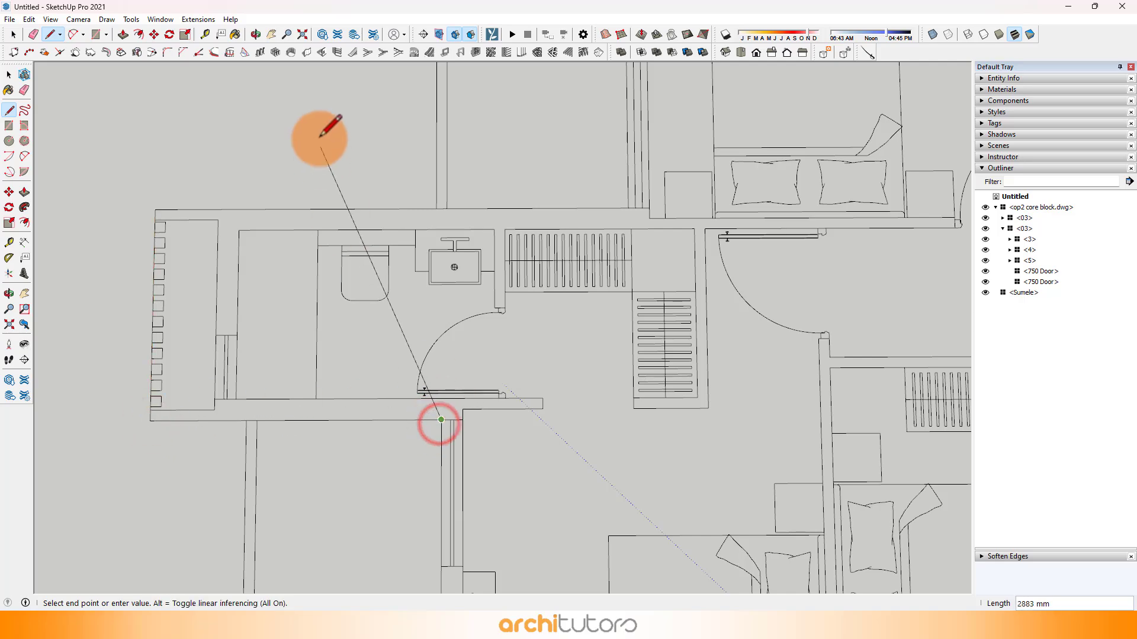
pyautogui.scroll(-3, 322, 132)
pyautogui.scroll(5, 360, 330)
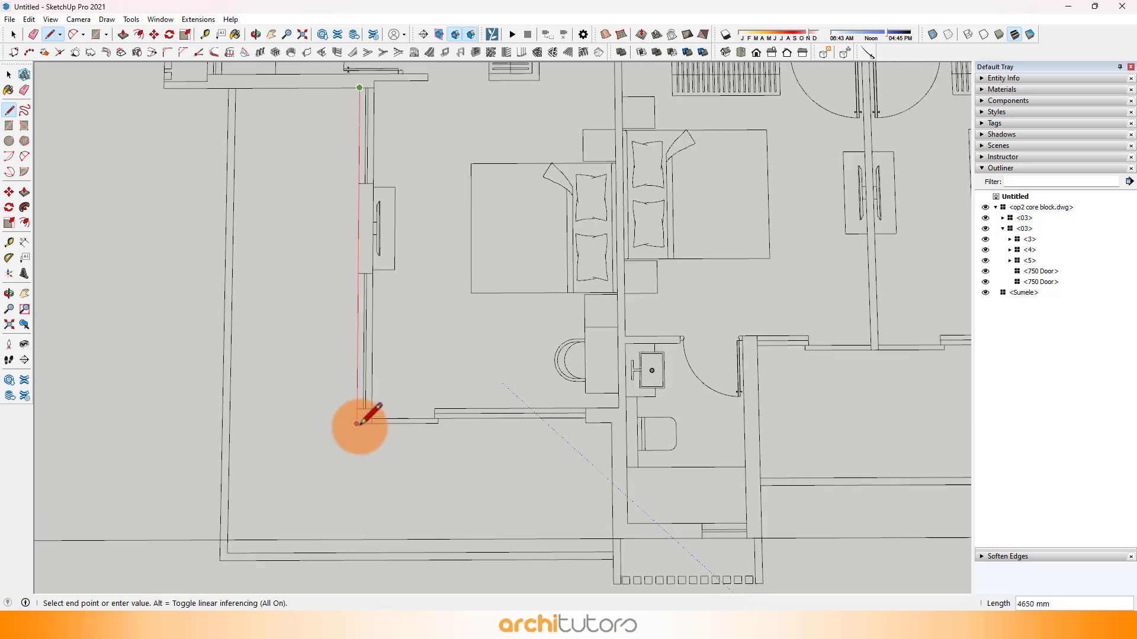
pyautogui.click(359, 426)
# Step: Trace the outline along the bedroom's balcony wall and around the next bathroom's louvred projection, making its front edge 2000 mm
pyautogui.scroll(2, 612, 447)
pyautogui.click(609, 408)
pyautogui.scroll(-4, 151, 122)
pyautogui.scroll(1, 285, 237)
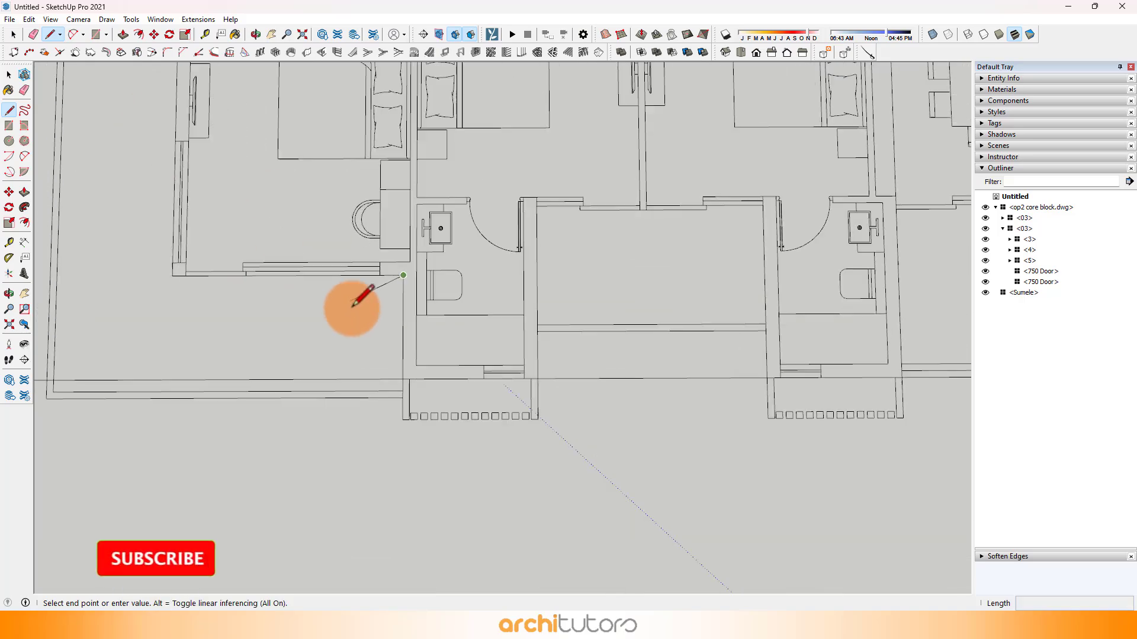
pyautogui.scroll(2, 409, 408)
pyautogui.click(404, 446)
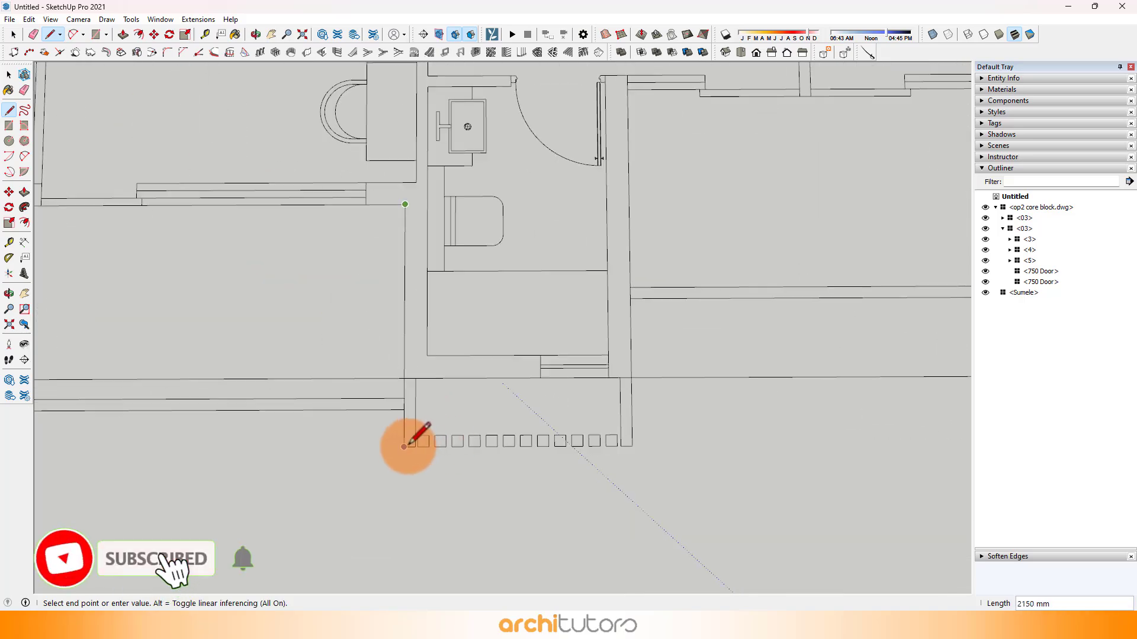
pyautogui.click(631, 445)
# Step: Trace the outline back up the bathroom wall and about 3458 mm across the two middle bedrooms' recessed balcony wall
pyautogui.scroll(-3, 444, 355)
pyautogui.scroll(4, 444, 292)
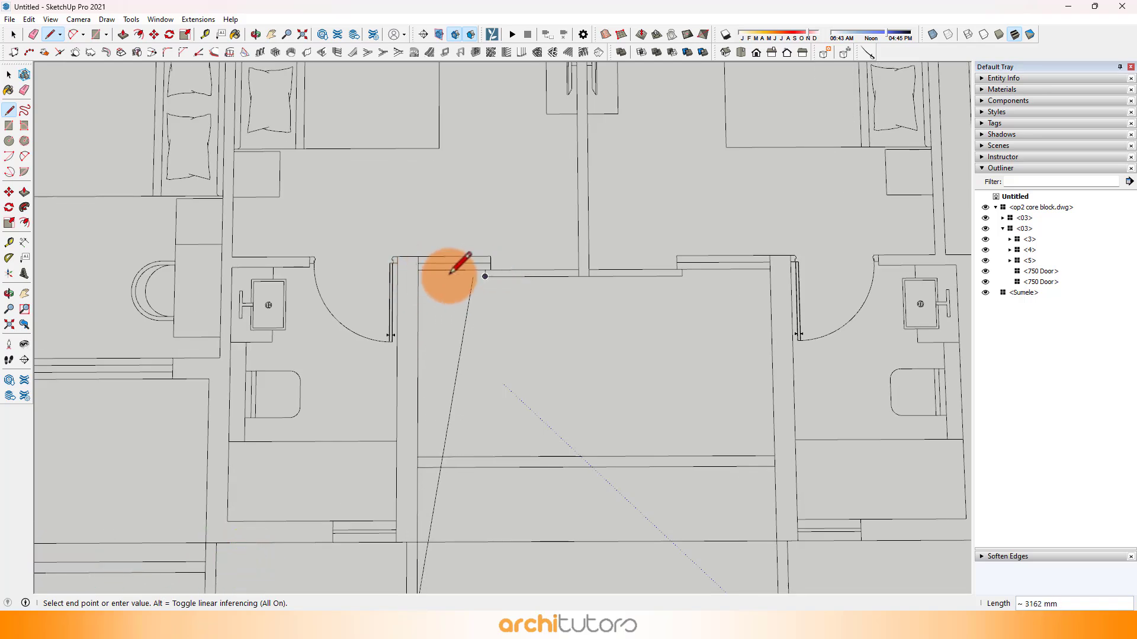
pyautogui.click(418, 276)
pyautogui.scroll(-3, 418, 276)
pyautogui.scroll(3, 533, 276)
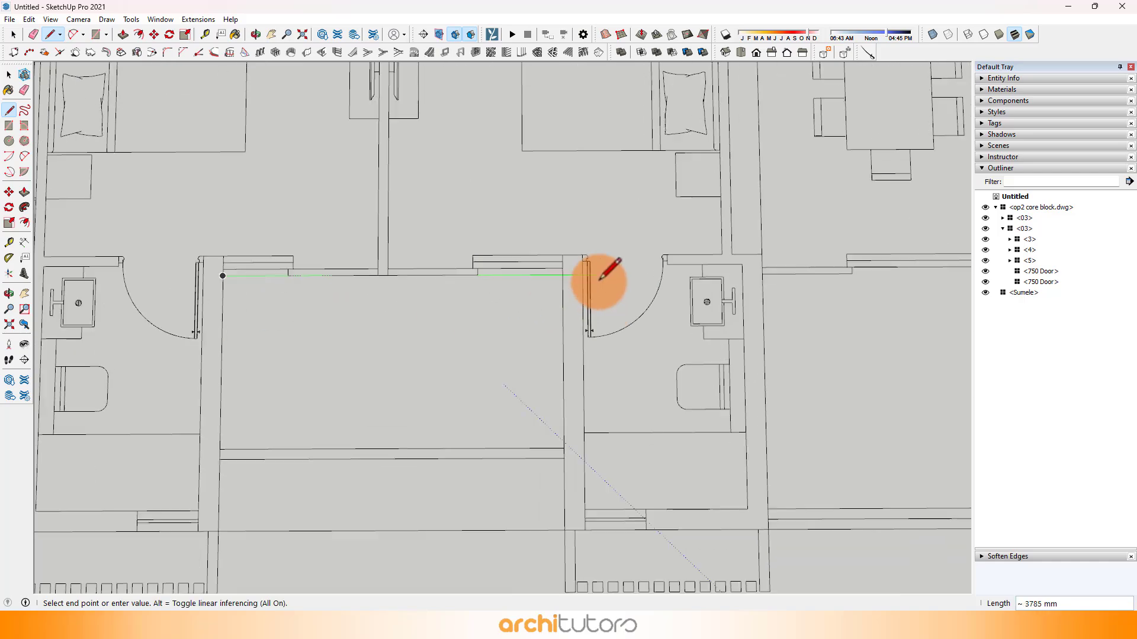
pyautogui.click(568, 274)
# Step: Trace the outline 3125 mm out along the second bathroom's side wall and across its louvred front
pyautogui.scroll(-3, 355, 373)
pyautogui.scroll(3, 381, 392)
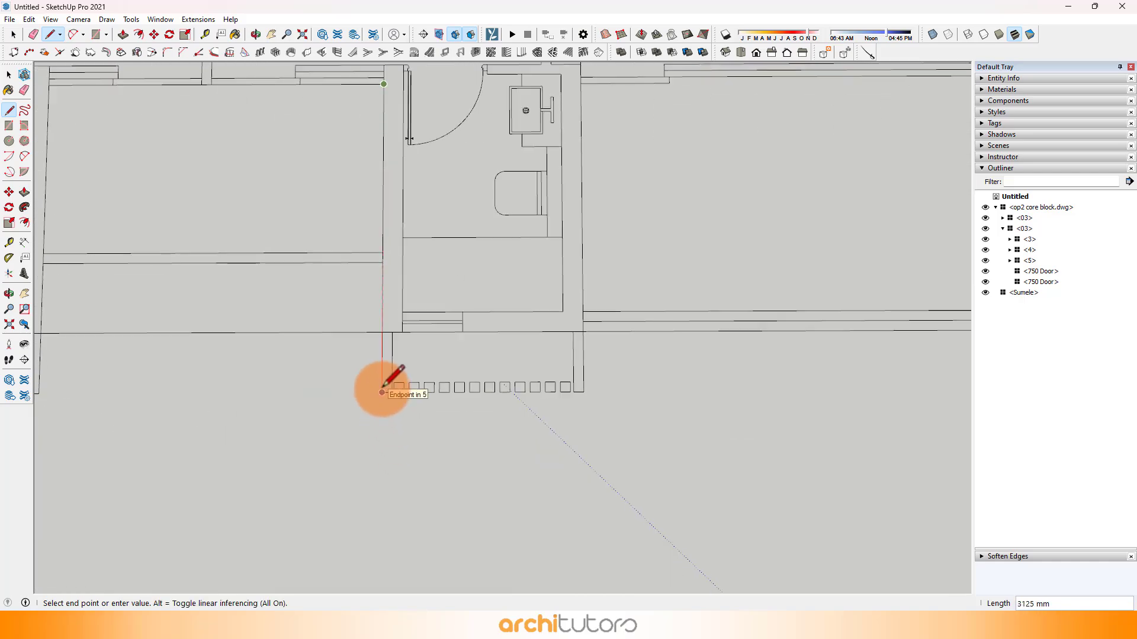
pyautogui.click(382, 393)
pyautogui.click(582, 390)
# Step: Trace the outline back up the second bathroom's wall and about 5650 mm across the living room's balcony wall
pyautogui.scroll(-3, 216, 412)
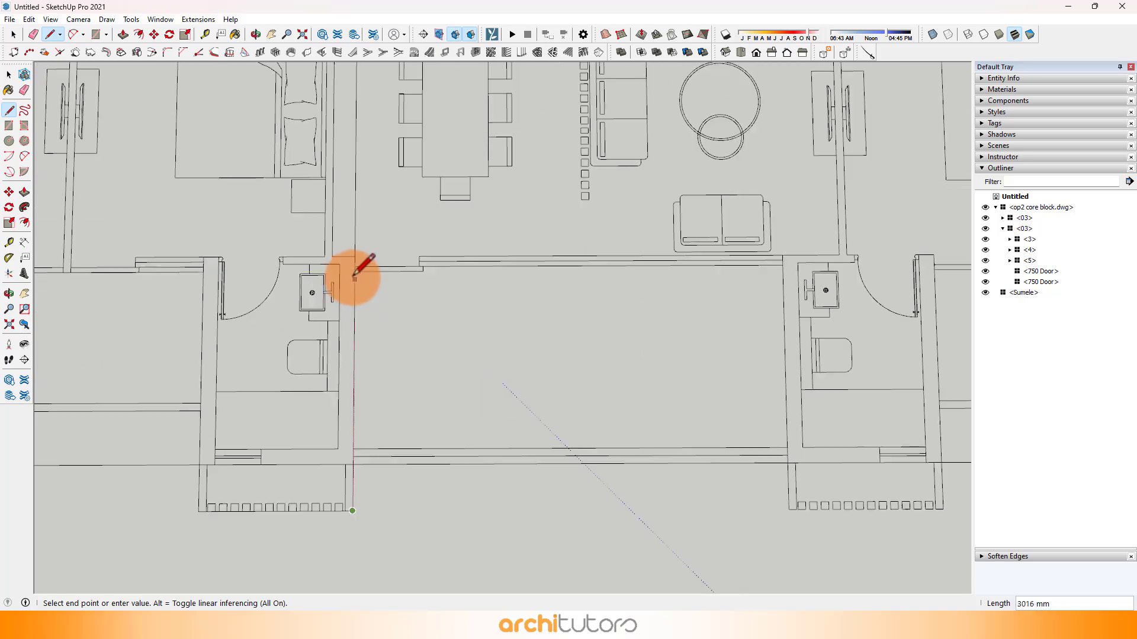
pyautogui.scroll(1, 354, 275)
pyautogui.click(356, 271)
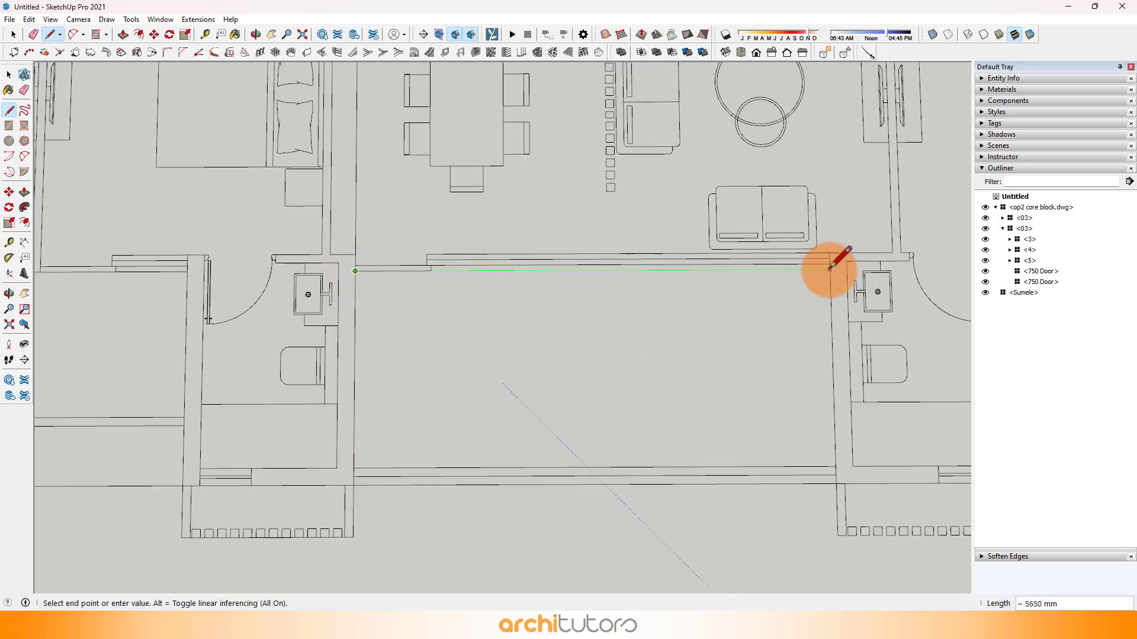
pyautogui.scroll(-3, 362, 386)
pyautogui.scroll(1, 426, 402)
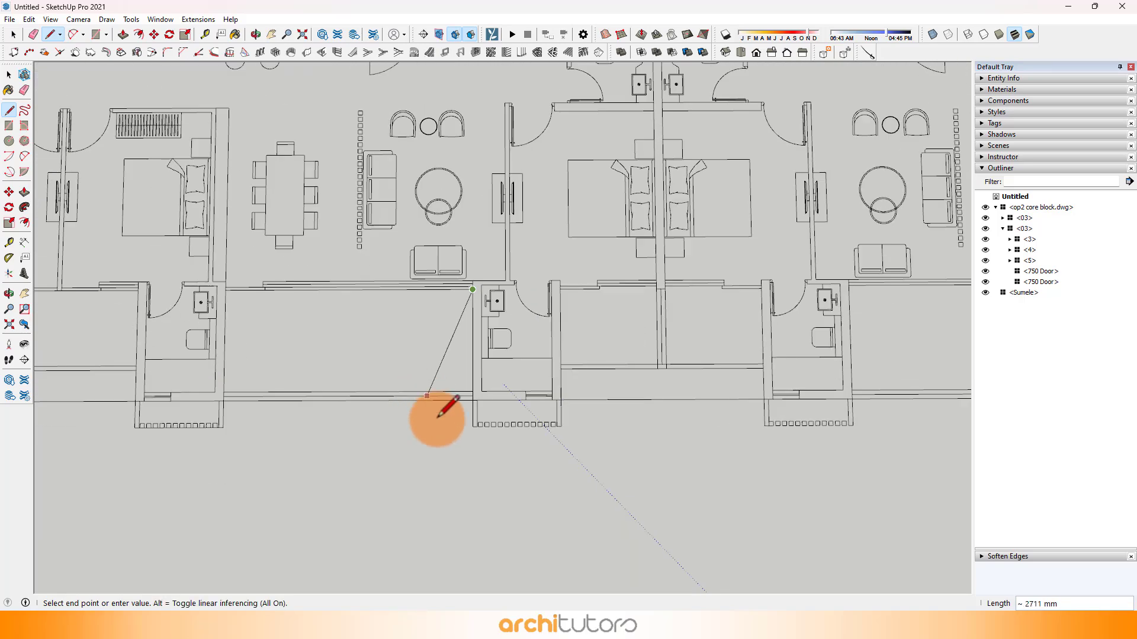
# Step: Trace the outline out to the third bathroom's louvred corner and 2000 mm across its front
pyautogui.scroll(2, 466, 423)
pyautogui.click(478, 425)
pyautogui.scroll(1, 616, 418)
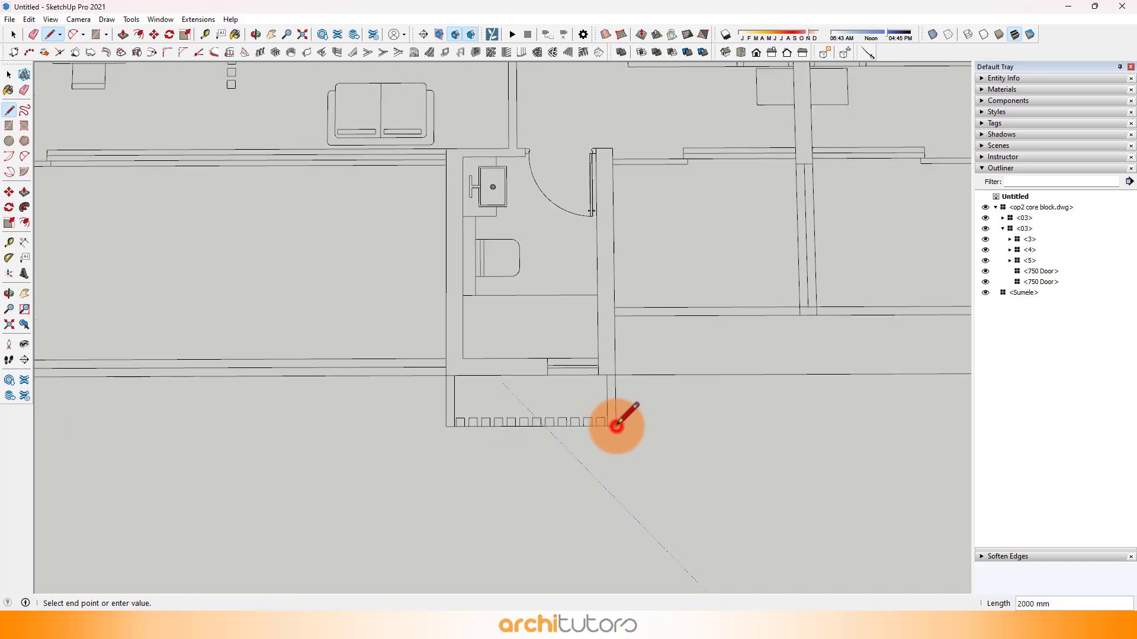
pyautogui.click(616, 425)
# Step: Trace the outline 3125 mm back up the third bathroom's wall and 2200 mm across to the shared wall between apartments
pyautogui.scroll(-2, 612, 355)
pyautogui.scroll(3, 609, 237)
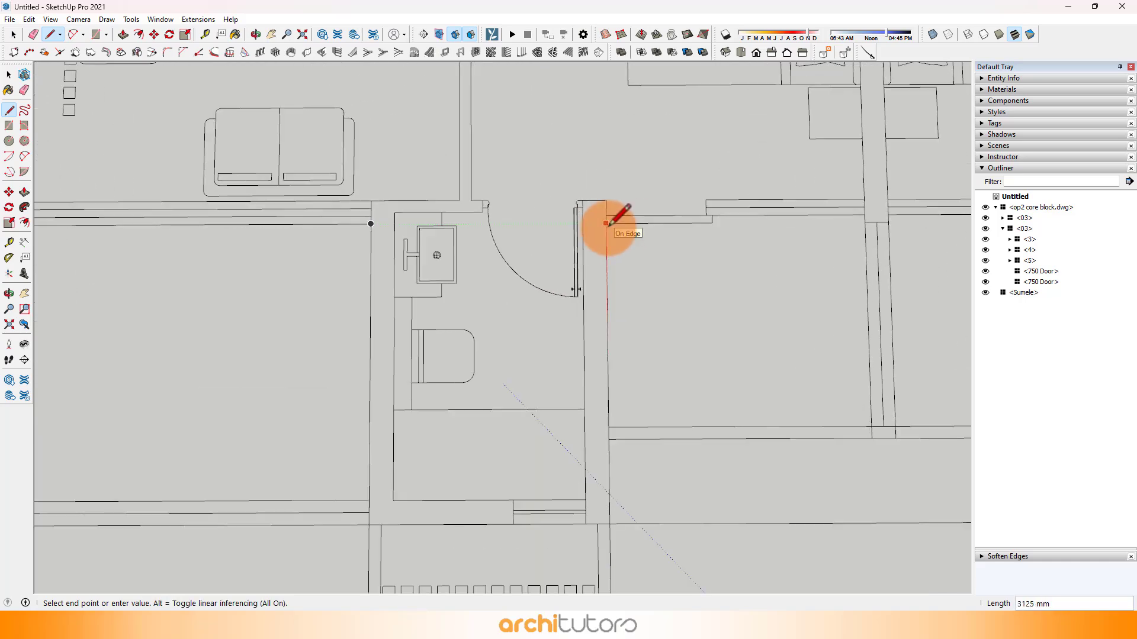
pyautogui.click(605, 223)
pyautogui.scroll(-2, 157, 314)
pyautogui.scroll(4, 457, 272)
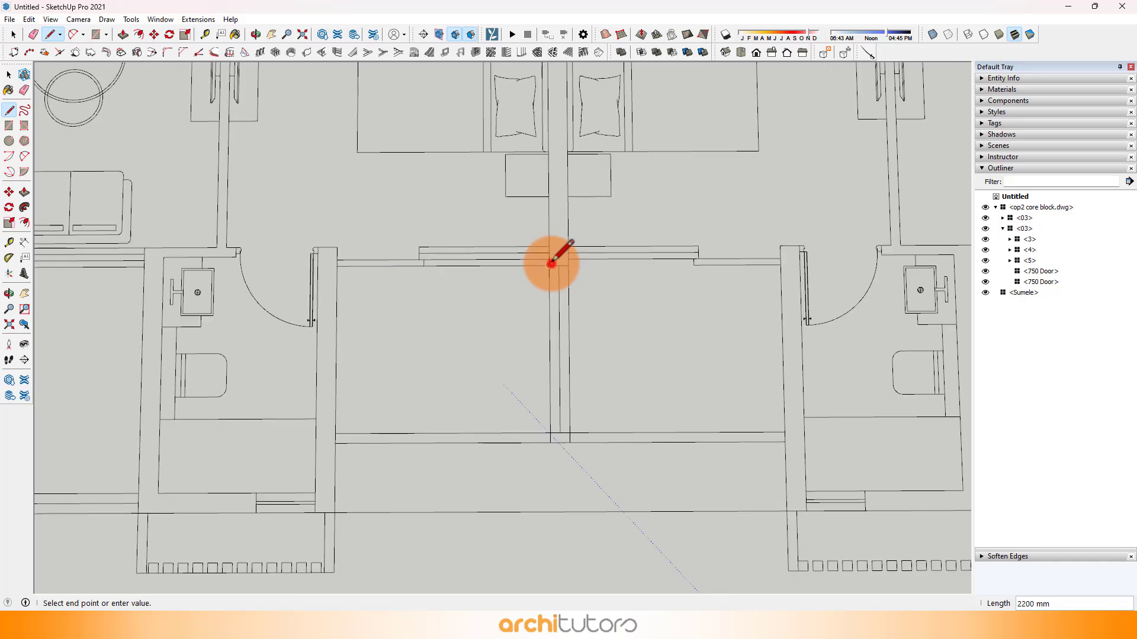
# Step: Trace the outline around the balcony end of the shared wall and along its centre line up to the lobby wall
pyautogui.scroll(3, 550, 443)
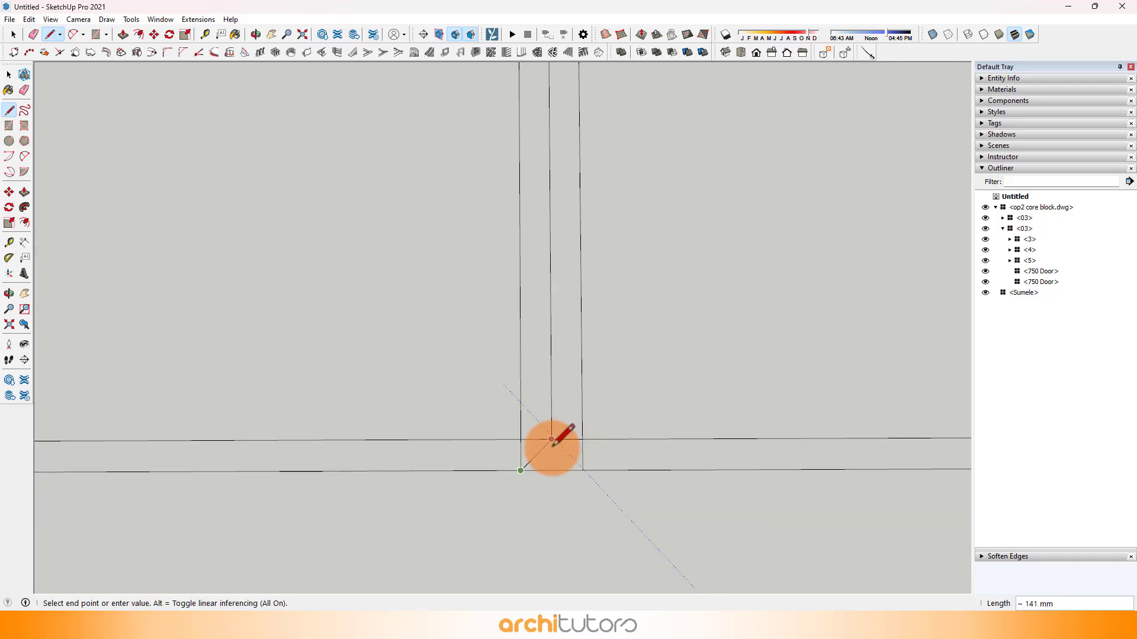
pyautogui.scroll(-5, 536, 542)
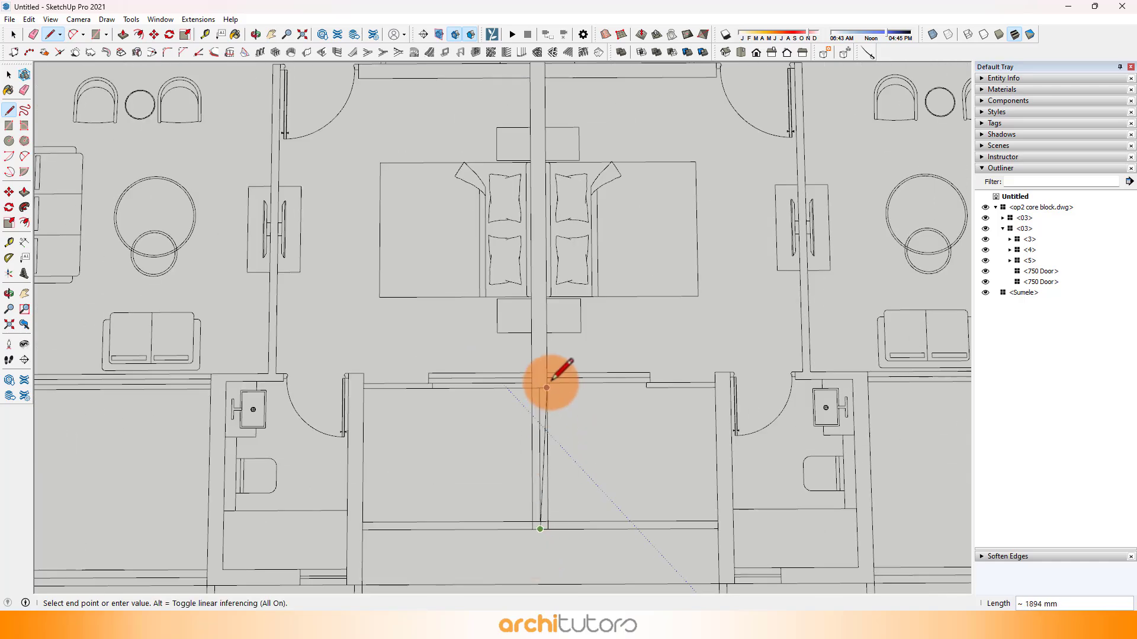
pyautogui.scroll(-3, 533, 296)
pyautogui.scroll(4, 530, 248)
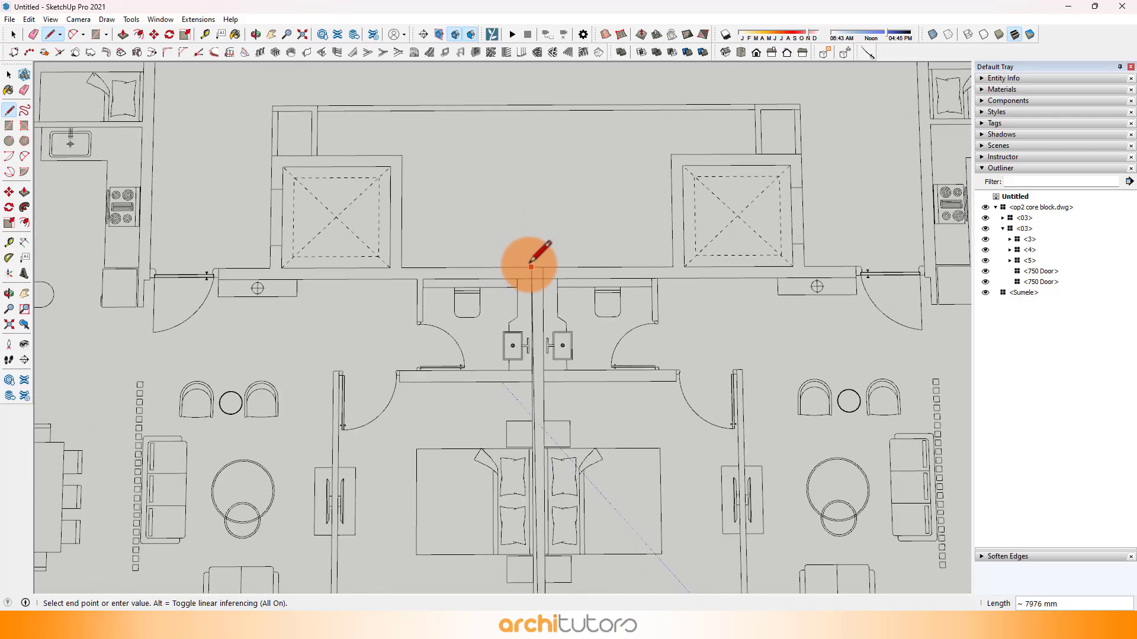
pyautogui.click(537, 267)
# Step: Trace the outline about 2375 mm along the lobby wall to the lift shaft and 2000 mm up the shaft's side
pyautogui.scroll(1, 422, 234)
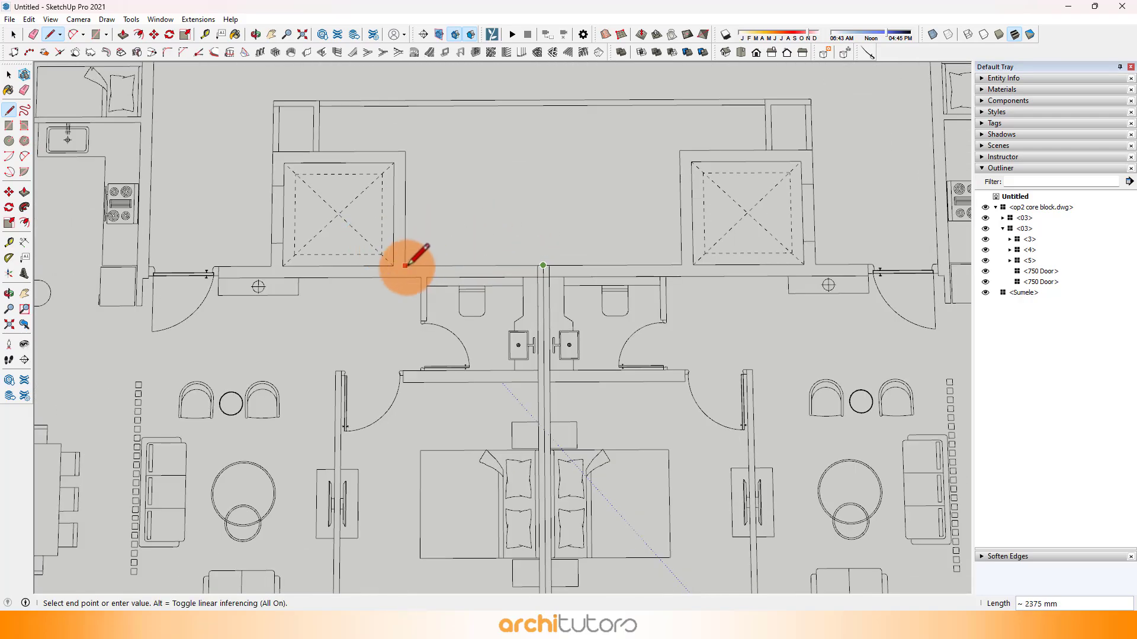
pyautogui.scroll(-4, 571, 322)
pyautogui.scroll(4, 483, 302)
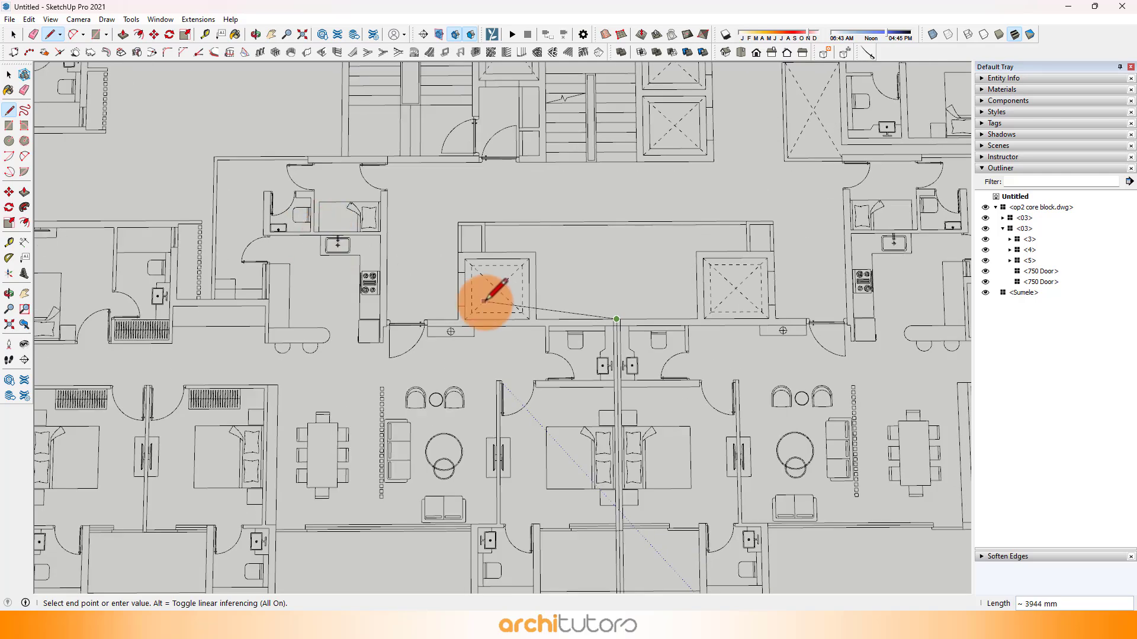
pyautogui.scroll(2, 484, 302)
pyautogui.click(549, 325)
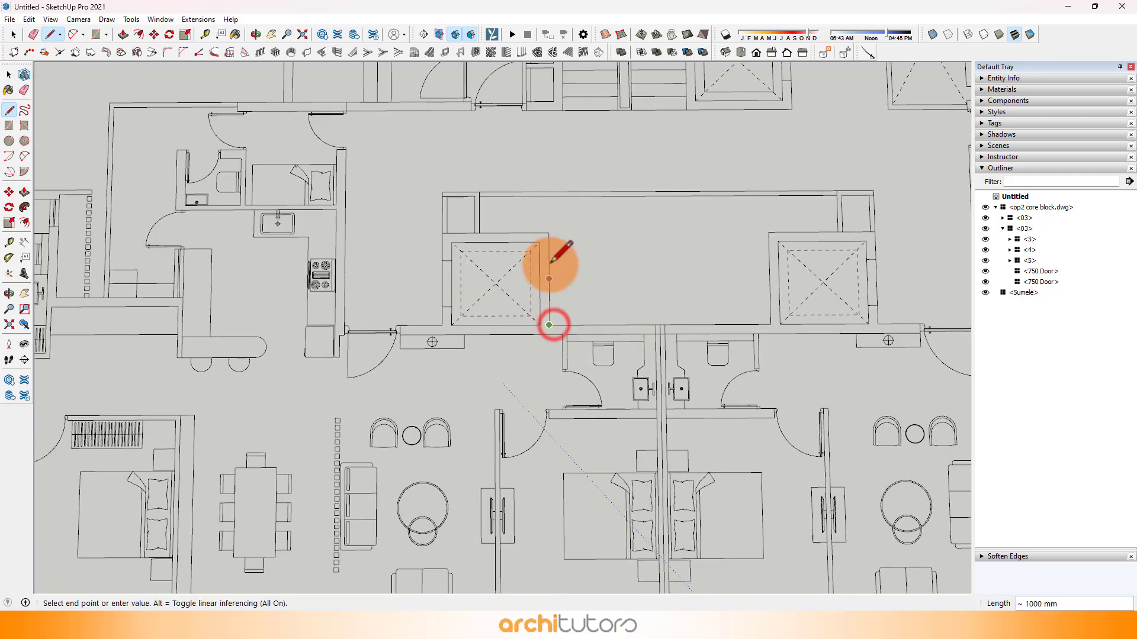
pyautogui.click(549, 233)
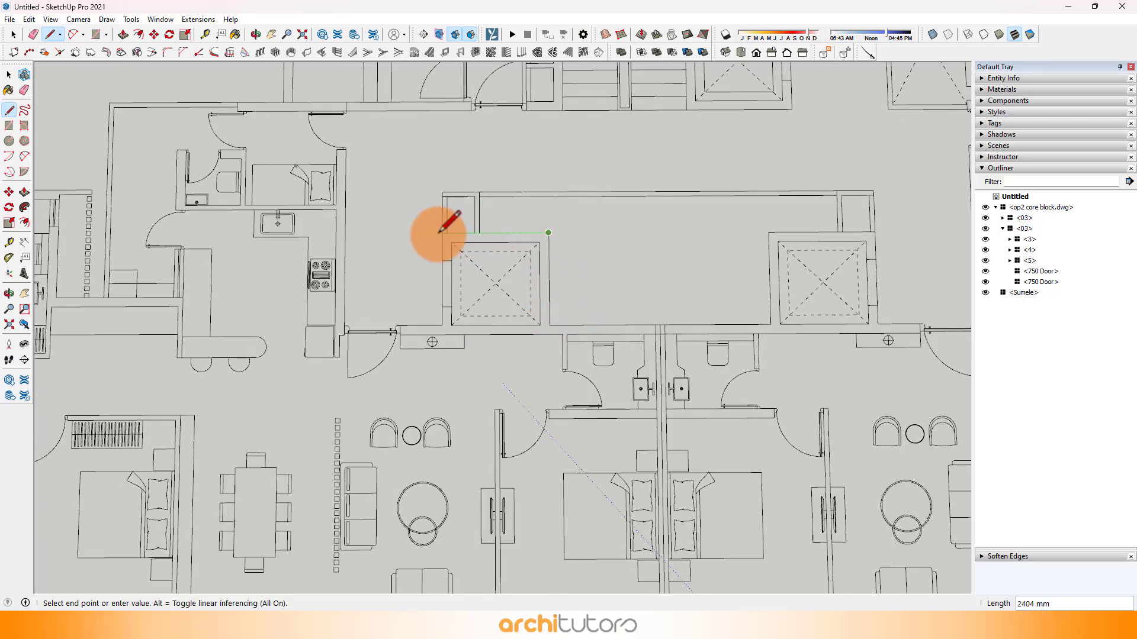
# Step: Trace the outline across the top of the lift shaft, down its other side and along to the entrance door's far jamb
pyautogui.scroll(1, 441, 305)
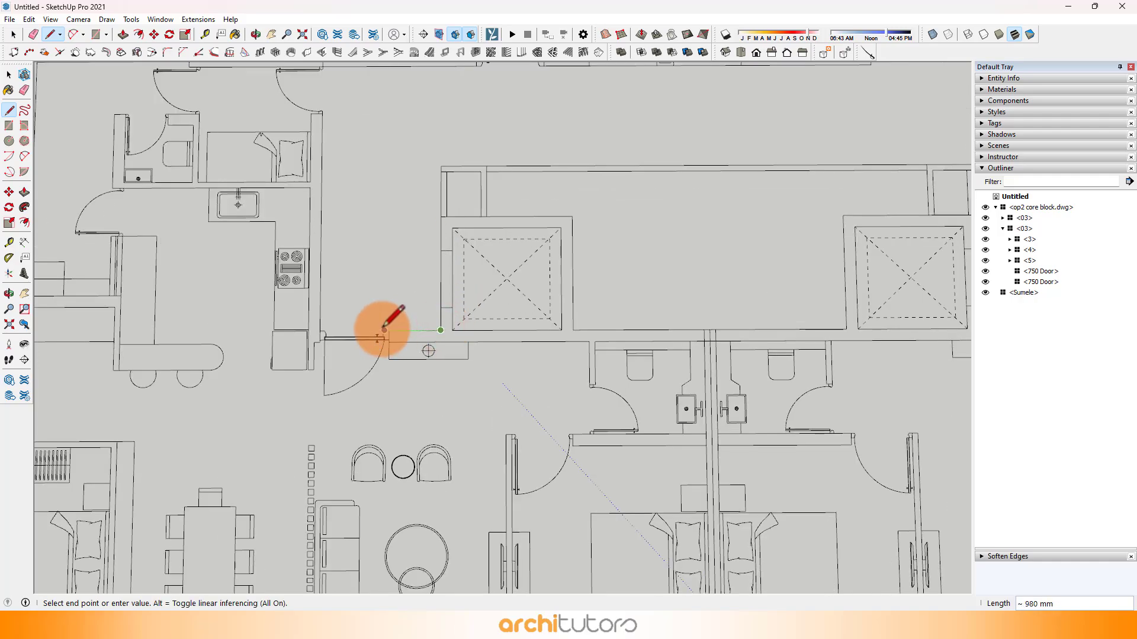
pyautogui.scroll(2, 314, 327)
pyautogui.scroll(-5, 426, 419)
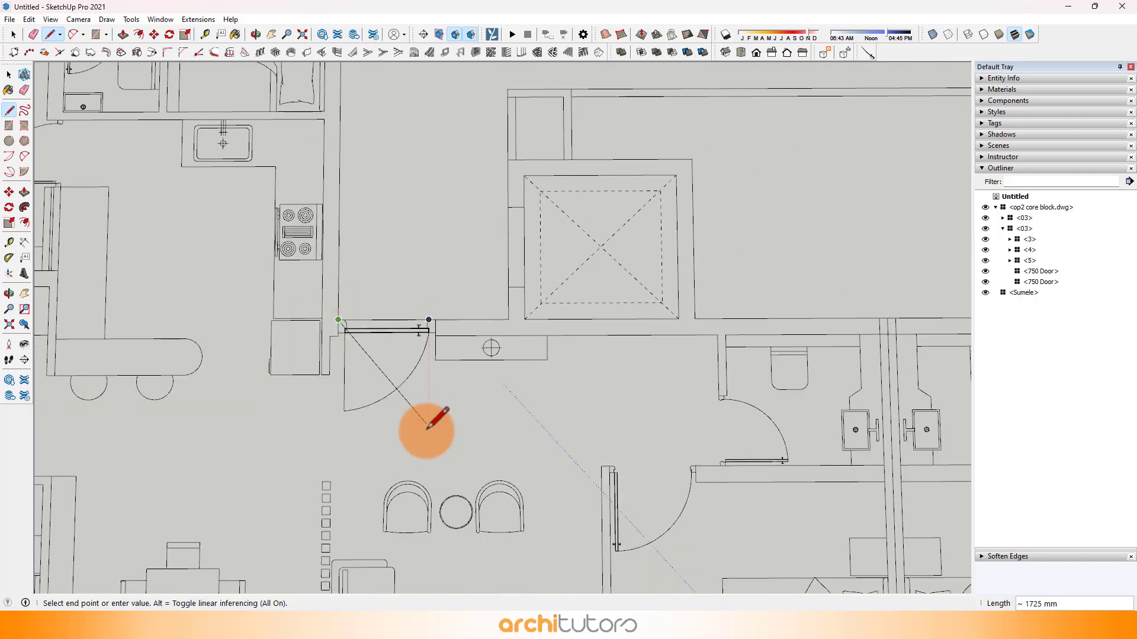
# Step: Trace the outline from the entrance door up the lobby wall to its corner and along to the wall step above the maid's room
pyautogui.scroll(4, 380, 183)
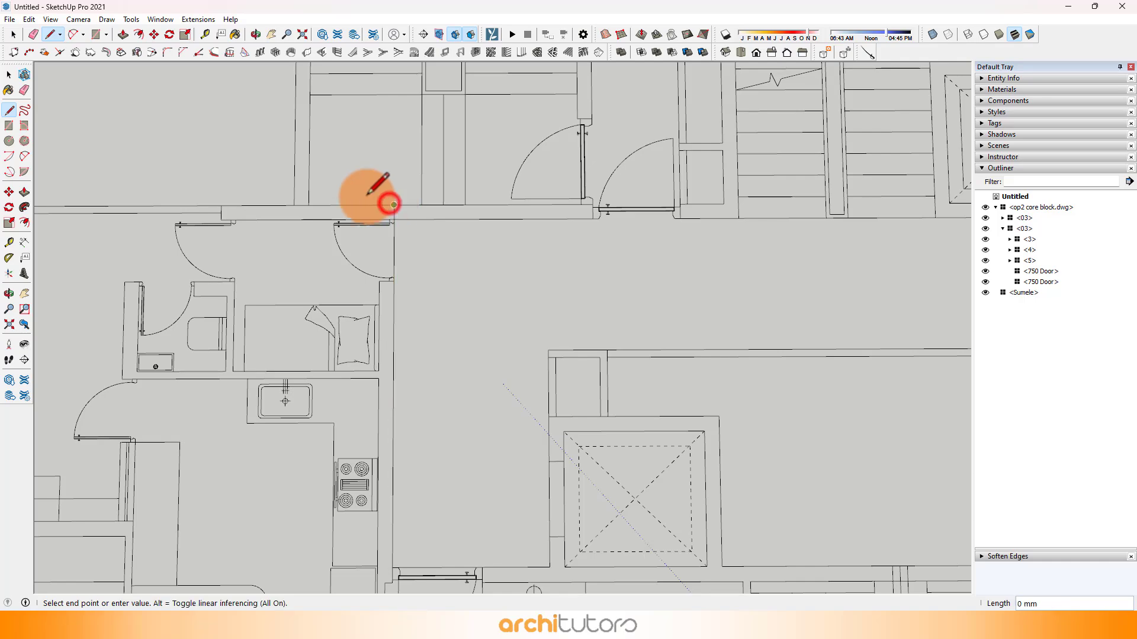
pyautogui.scroll(-3, 419, 228)
pyautogui.scroll(5, 246, 236)
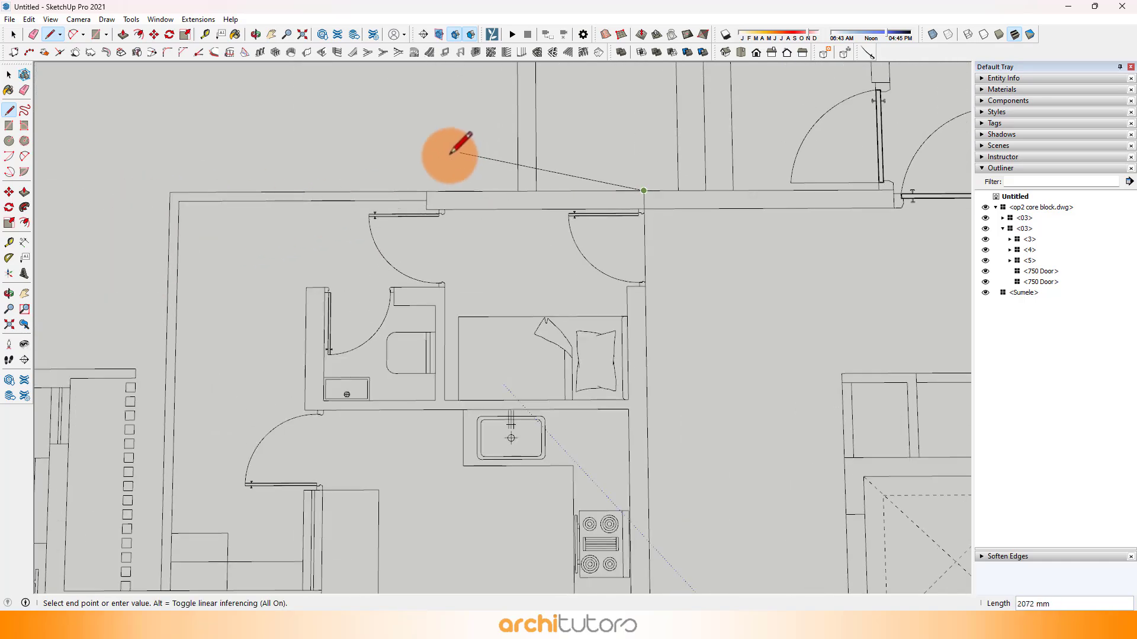
pyautogui.click(426, 190)
# Step: Trace the outline down beside the maid's room door, across to the toilet's outer corner and down to the utility area's end wall
pyautogui.scroll(2, 426, 300)
pyautogui.click(425, 282)
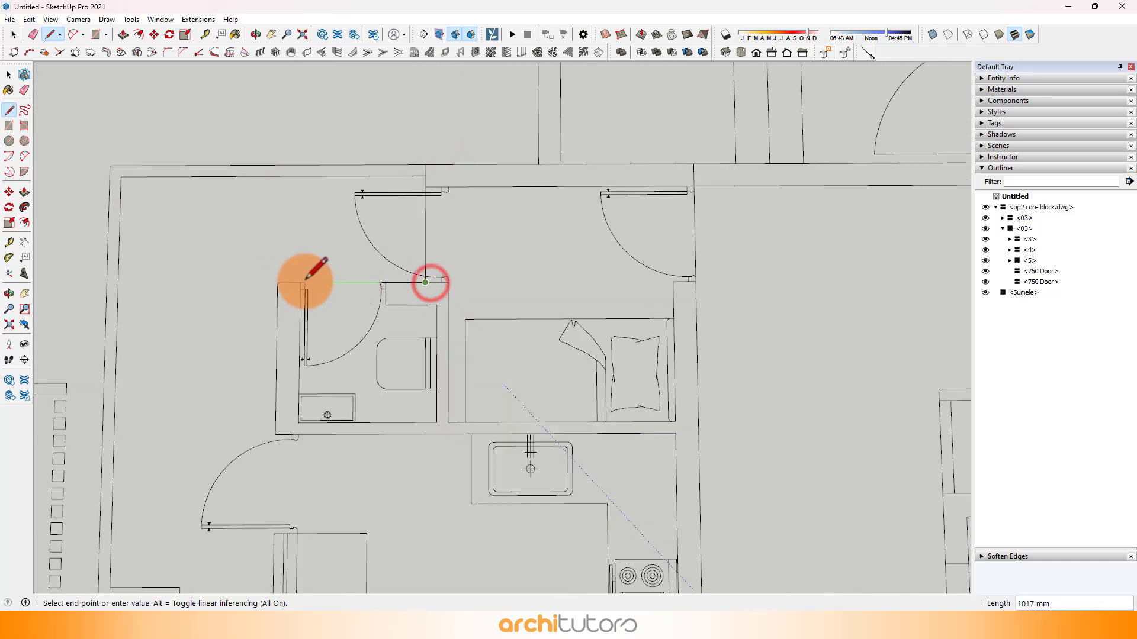
pyautogui.click(277, 283)
pyautogui.scroll(-3, 314, 144)
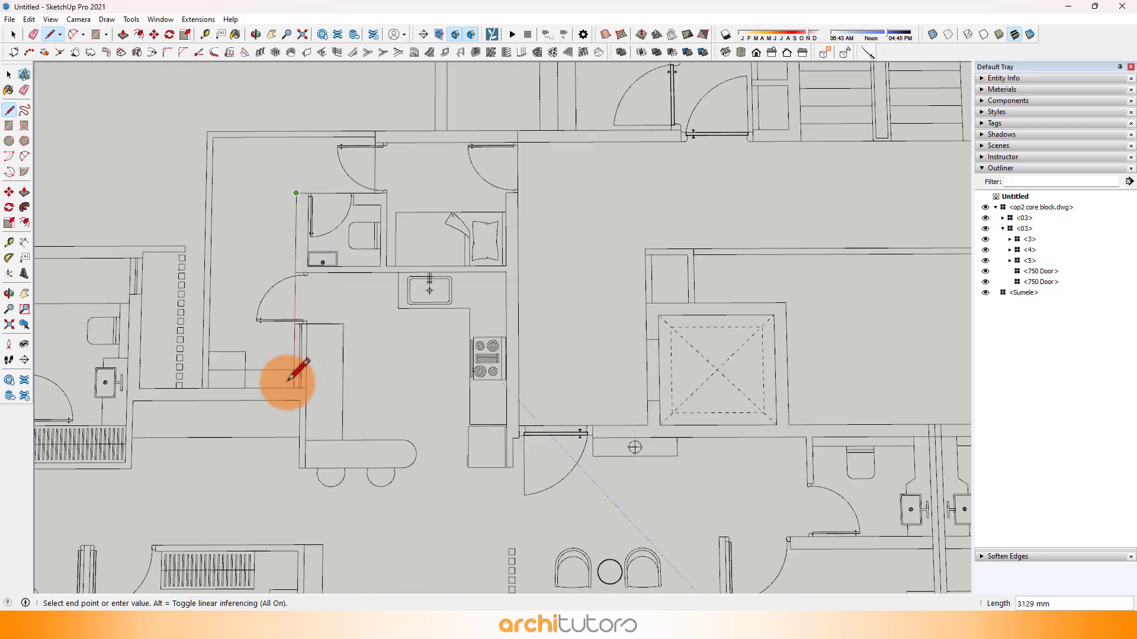
pyautogui.click(294, 388)
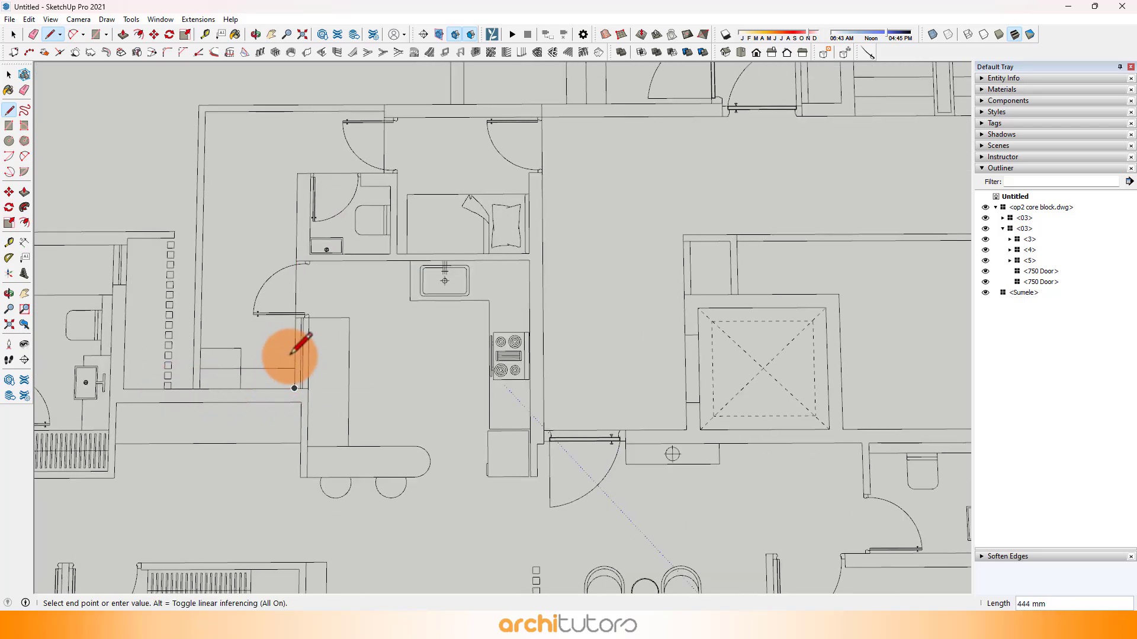
pyautogui.scroll(-4, 299, 343)
pyautogui.scroll(2, 255, 198)
pyautogui.click(247, 200)
pyautogui.scroll(1, 350, 191)
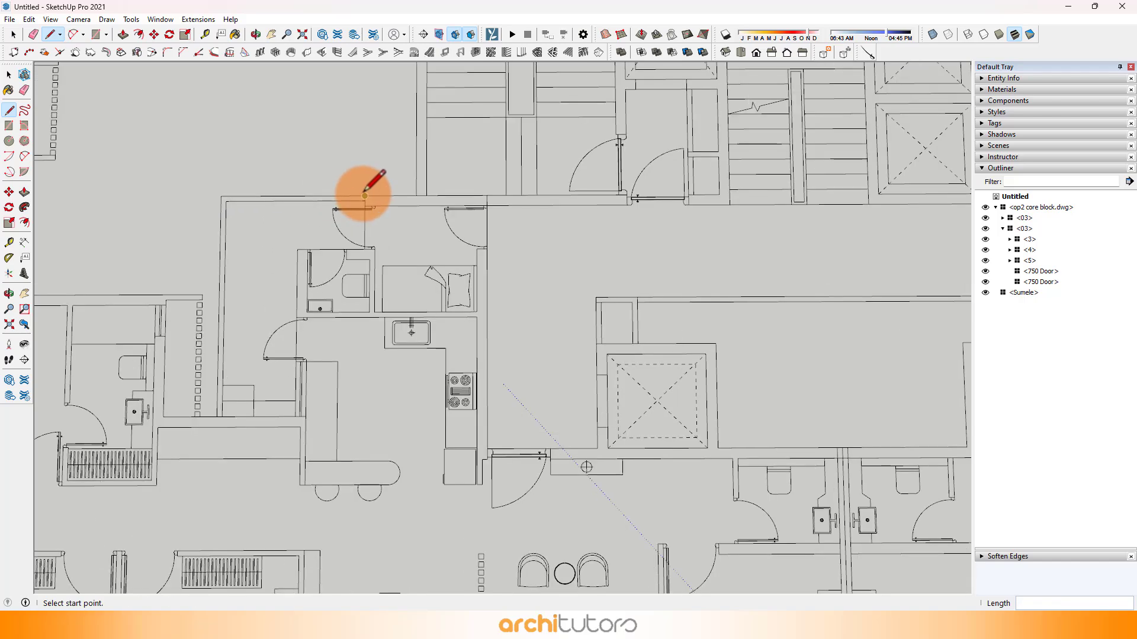
# Step: Restart at the wall step and trace around the utility area's outer wall, across the recess and up the louvred screen's outer side
pyautogui.click(365, 195)
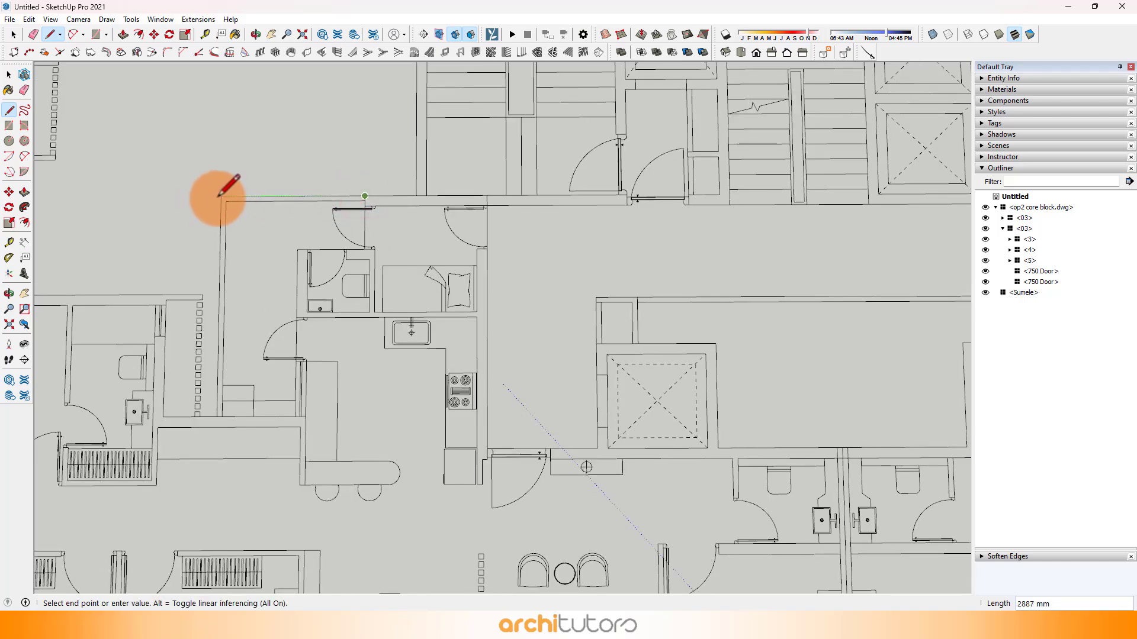
pyautogui.click(221, 195)
pyautogui.scroll(2, 217, 419)
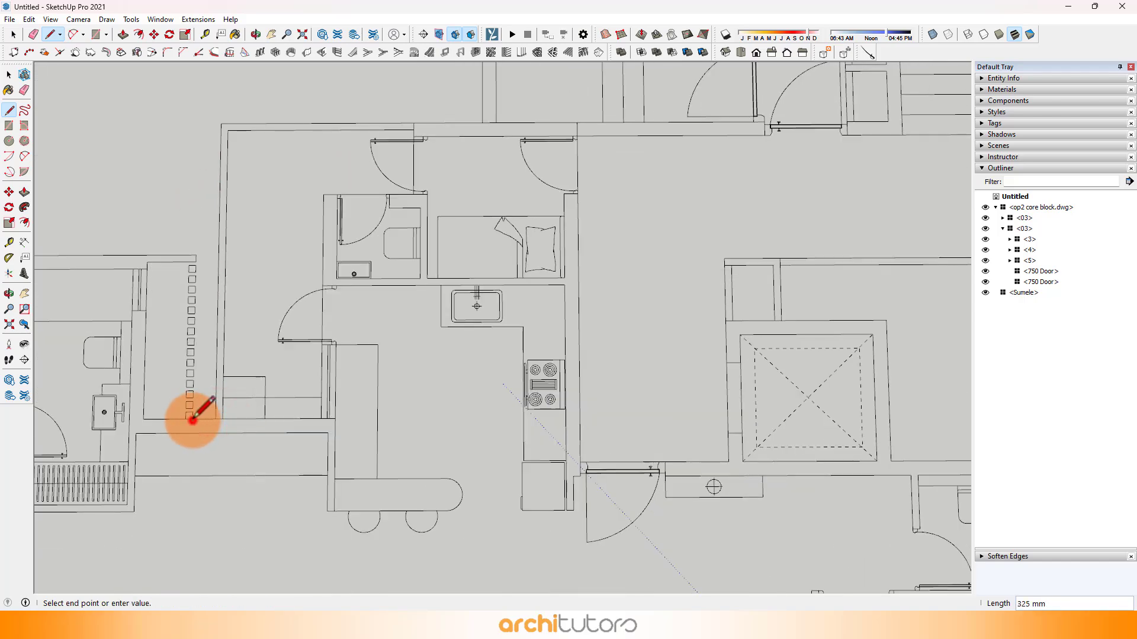
pyautogui.click(193, 419)
pyautogui.click(202, 255)
# Step: Trace the outline along the bedroom's outer wall to the balcony side and down that wall to join the existing outline
pyautogui.scroll(-7, 615, 297)
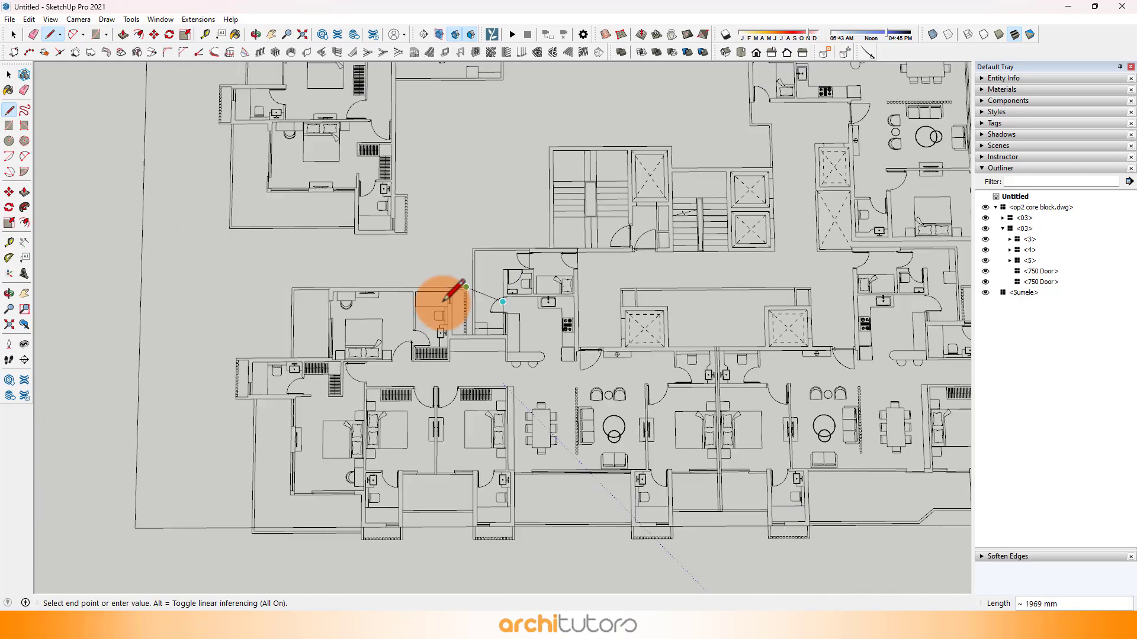
pyautogui.scroll(5, 426, 299)
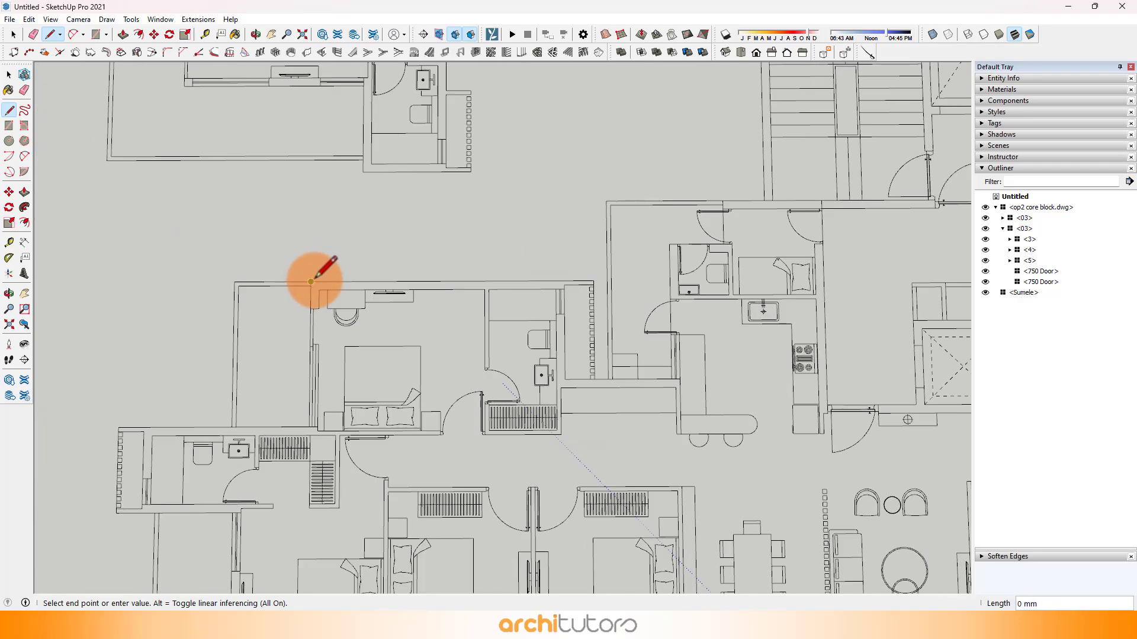
pyautogui.scroll(1, 314, 385)
pyautogui.click(308, 417)
pyautogui.scroll(-3, 318, 355)
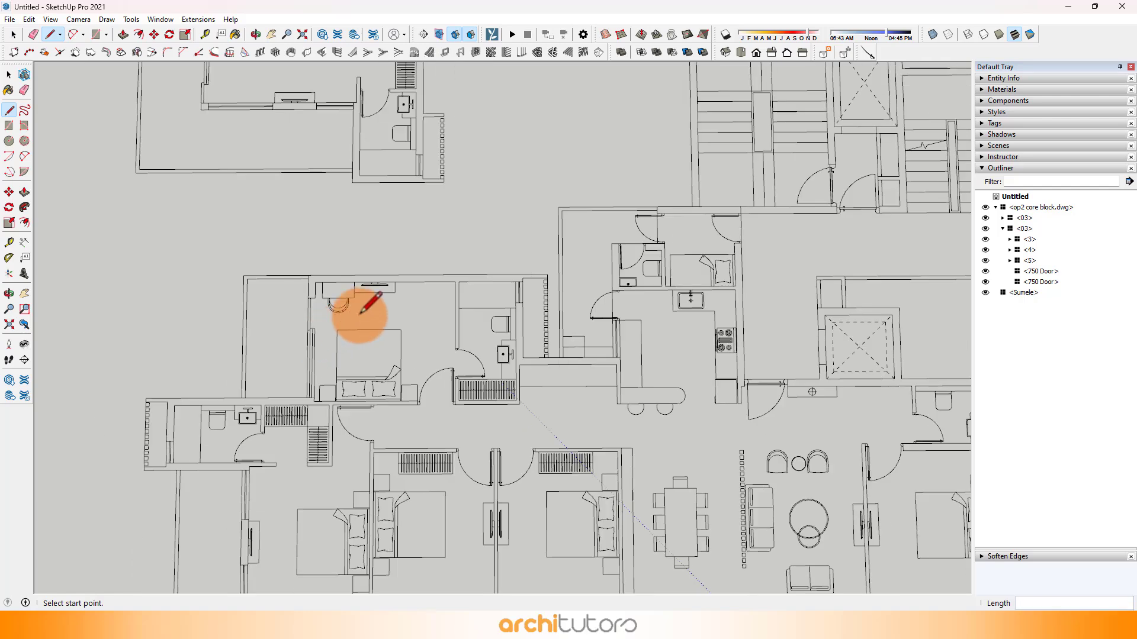
# Step: Hide the imported op2 core block floor plan to isolate the traced outline
pyautogui.click(475, 274)
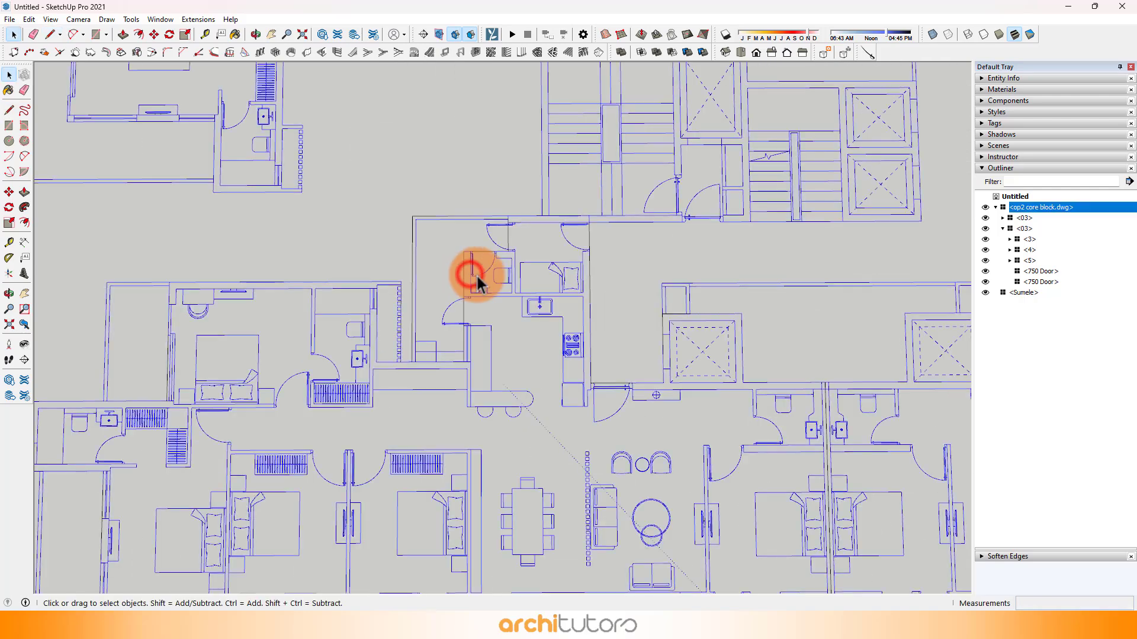
pyautogui.rightClick(481, 288)
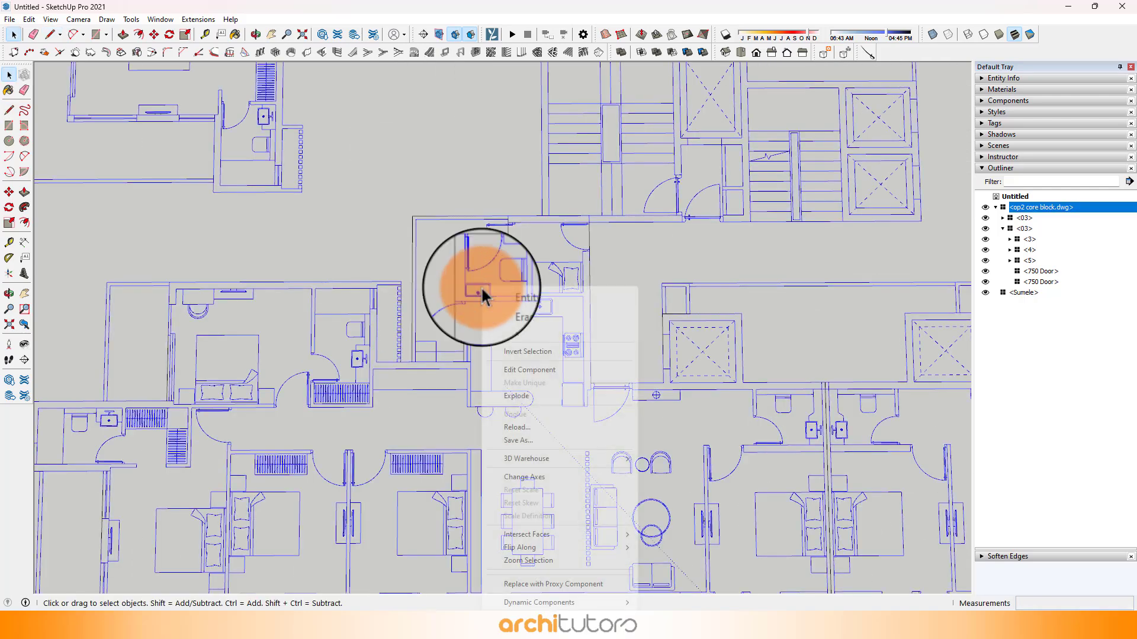
pyautogui.click(517, 327)
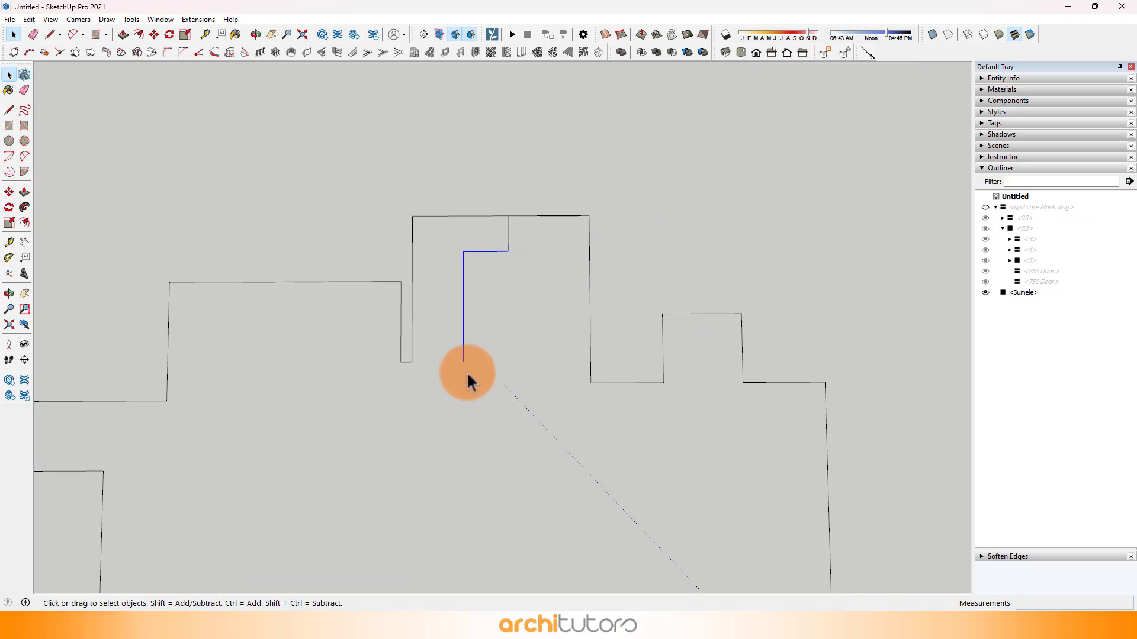
# Step: Delete the stray lines traced inside the outline around the maid's room and toilet
pyautogui.press('Delete')
pyautogui.scroll(-1, 507, 254)
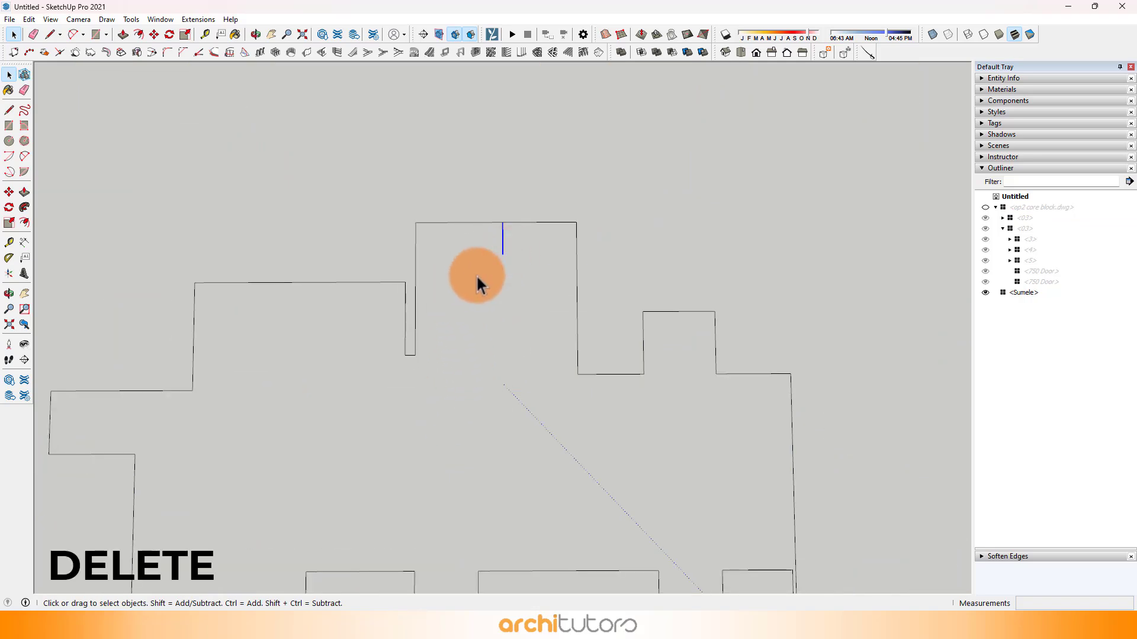
pyautogui.scroll(-2, 467, 266)
# Step: Draw a dividing line about 6150 mm long from the last bathroom's inner corner to the lift shaft's lower corner to generate faces
pyautogui.scroll(2, 711, 518)
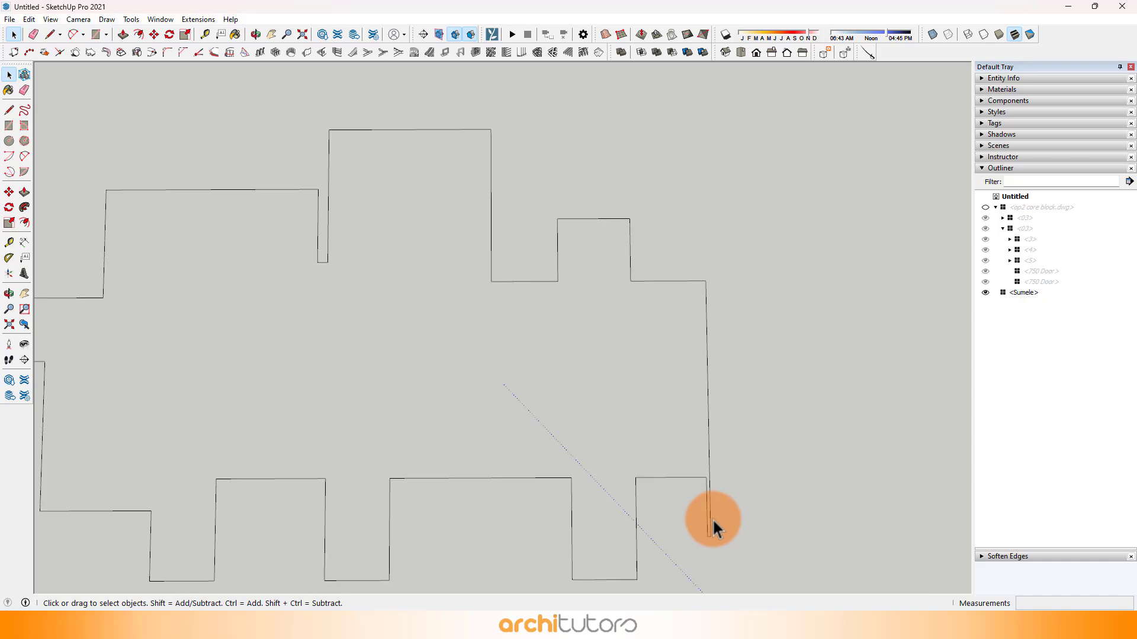
pyautogui.press('l')
pyautogui.click(635, 479)
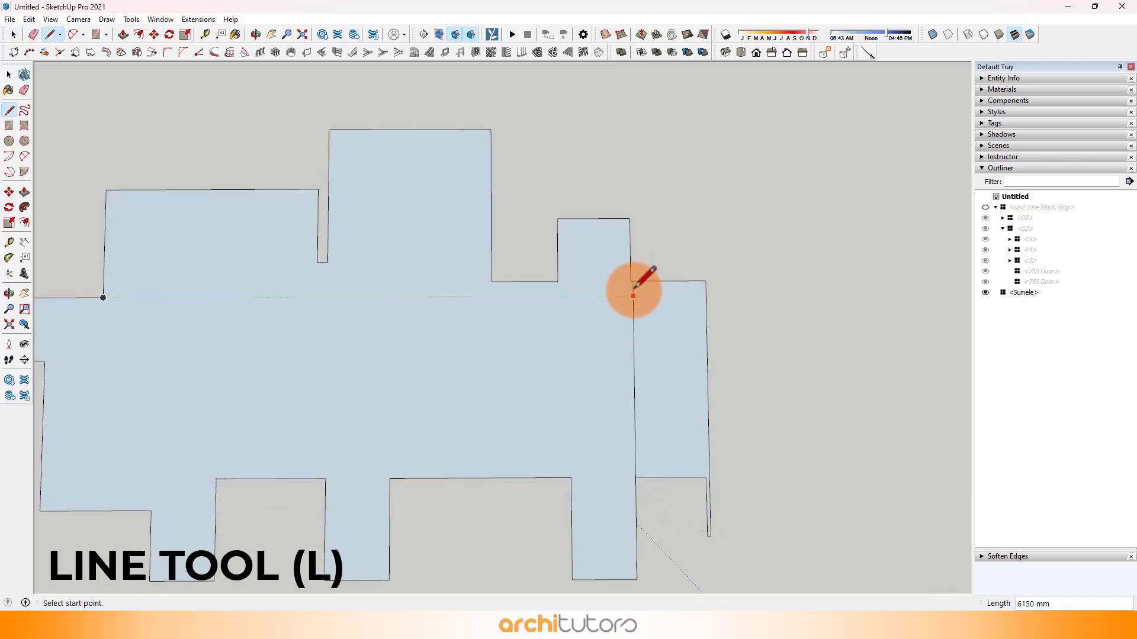
pyautogui.scroll(-3, 632, 293)
# Step: Delete the dividing line to merge the two faces into one apartment face
pyautogui.press('space')
pyautogui.click(630, 321)
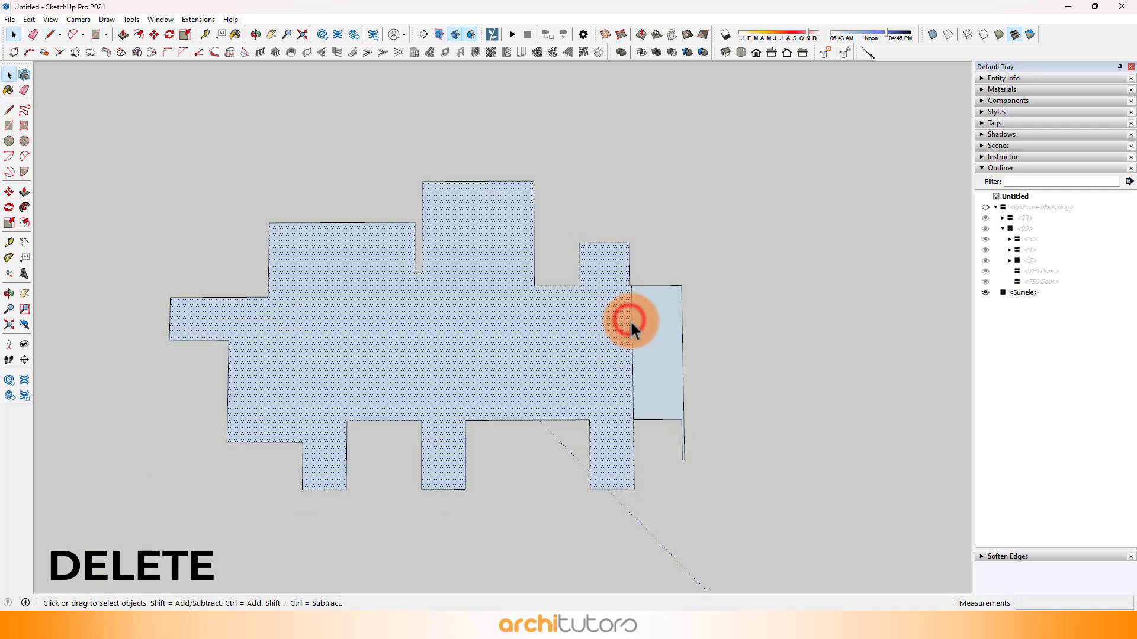
pyautogui.click(631, 321)
pyautogui.press('Delete')
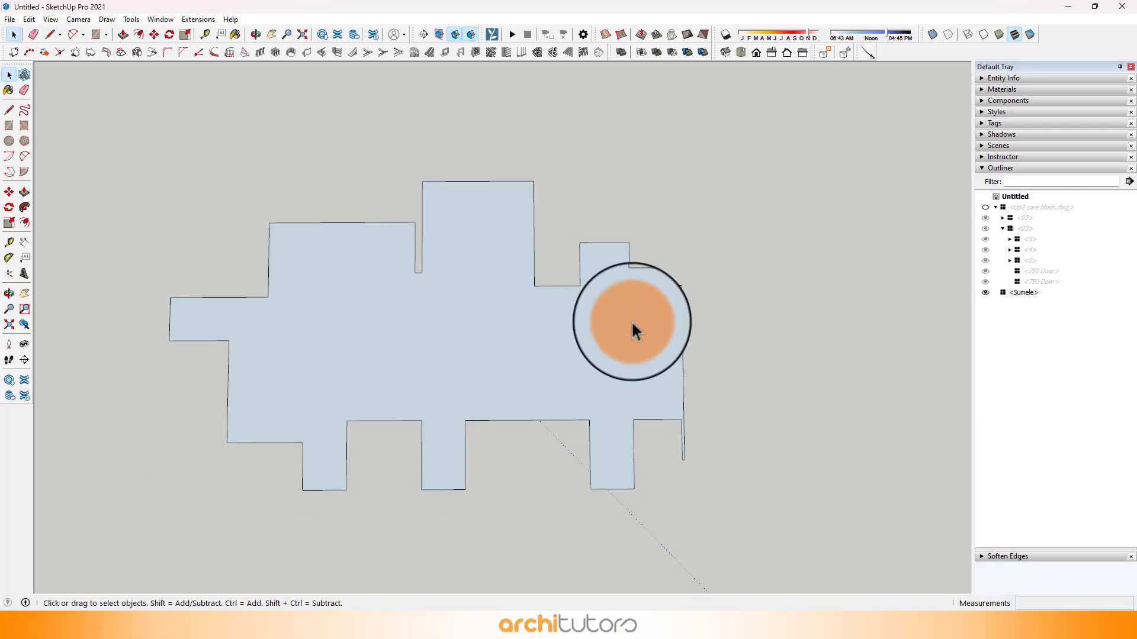
# Step: Unhide all hidden geometry to bring back the floor plan
pyautogui.click(28, 19)
pyautogui.moveTo(64, 212)
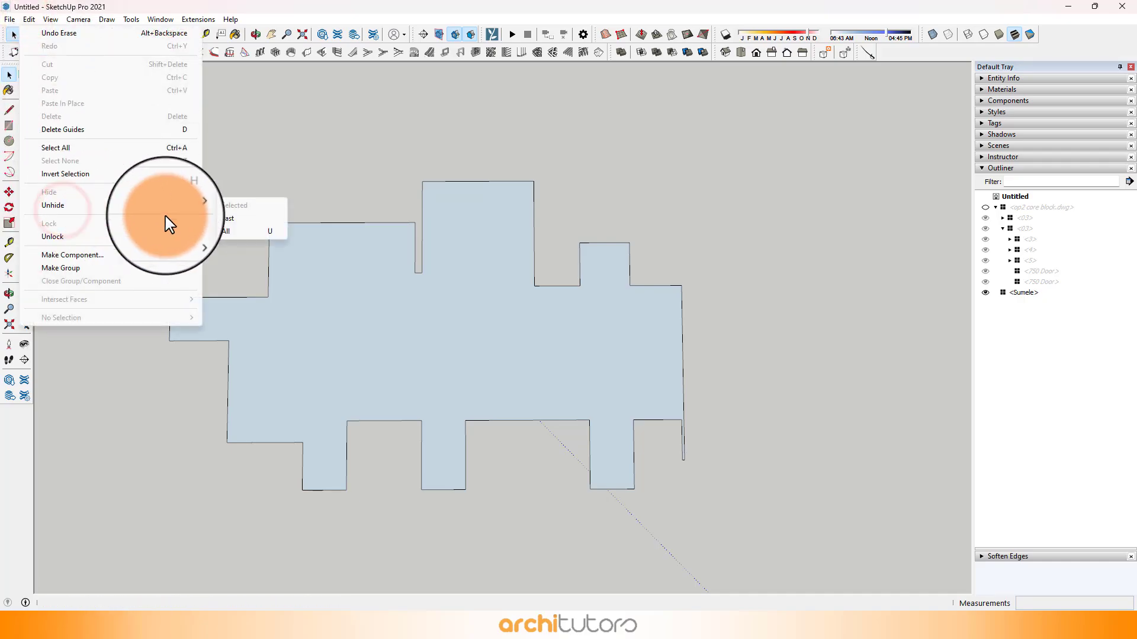
pyautogui.click(248, 233)
# Step: Move the end edge of the thin strip along the shared balcony wall back to the apartment's facade corner
pyautogui.scroll(10, 570, 382)
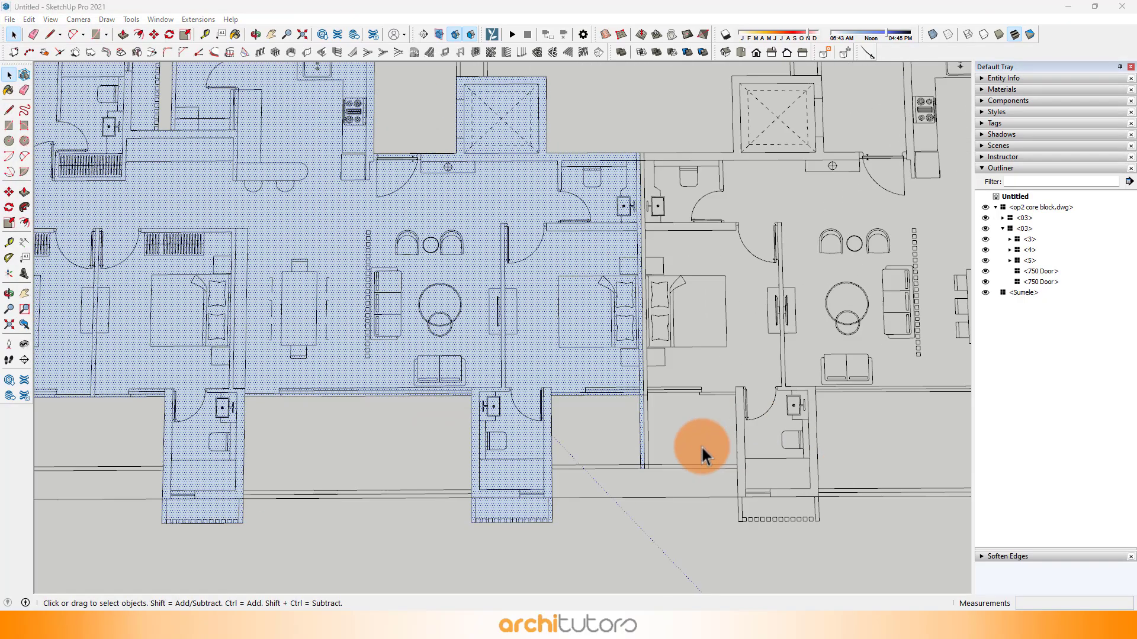
pyautogui.scroll(3, 627, 473)
pyautogui.click(154, 34)
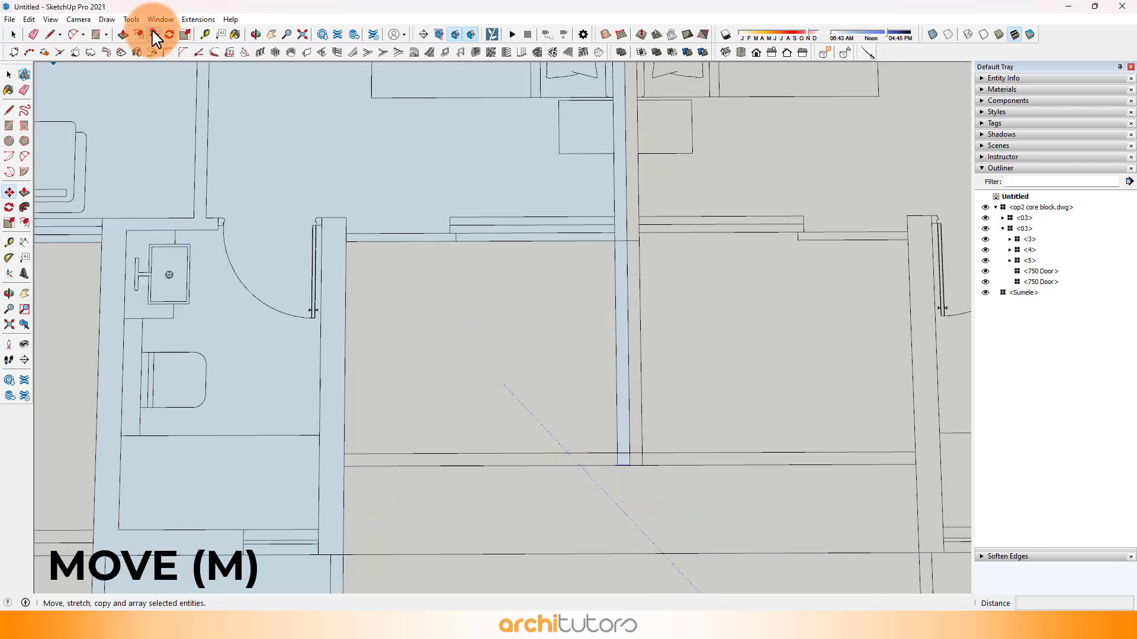
pyautogui.click(617, 465)
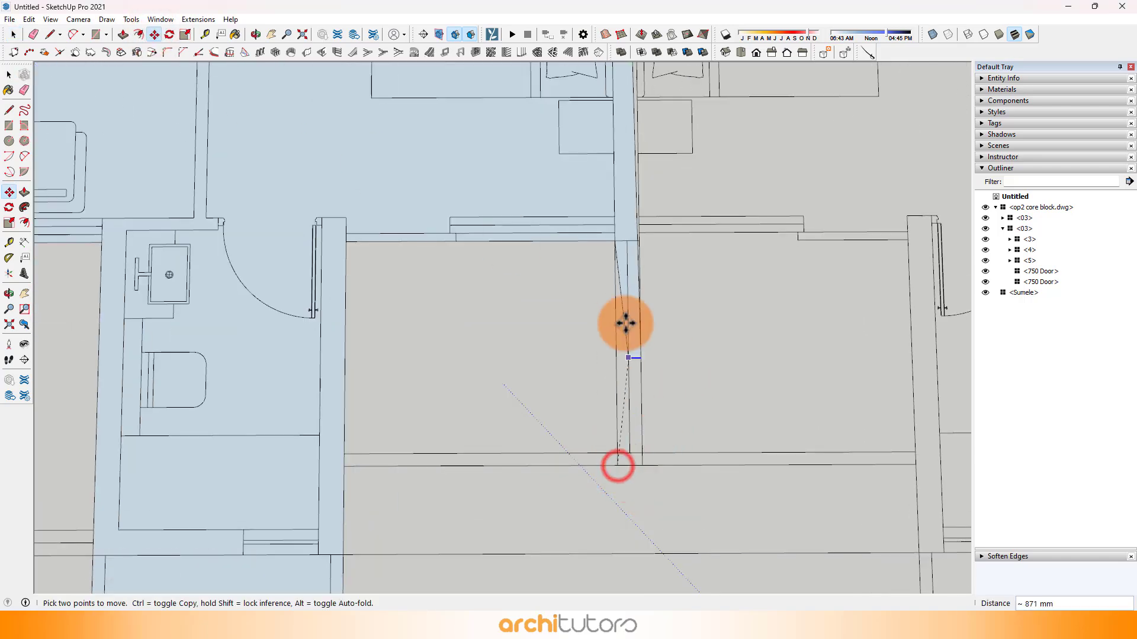
pyautogui.click(613, 244)
pyautogui.scroll(-3, 610, 320)
pyautogui.press('space')
# Step: Extrude the apartment face upward 3300 mm with Push/Pull
pyautogui.scroll(-5, 616, 356)
pyautogui.click(459, 386)
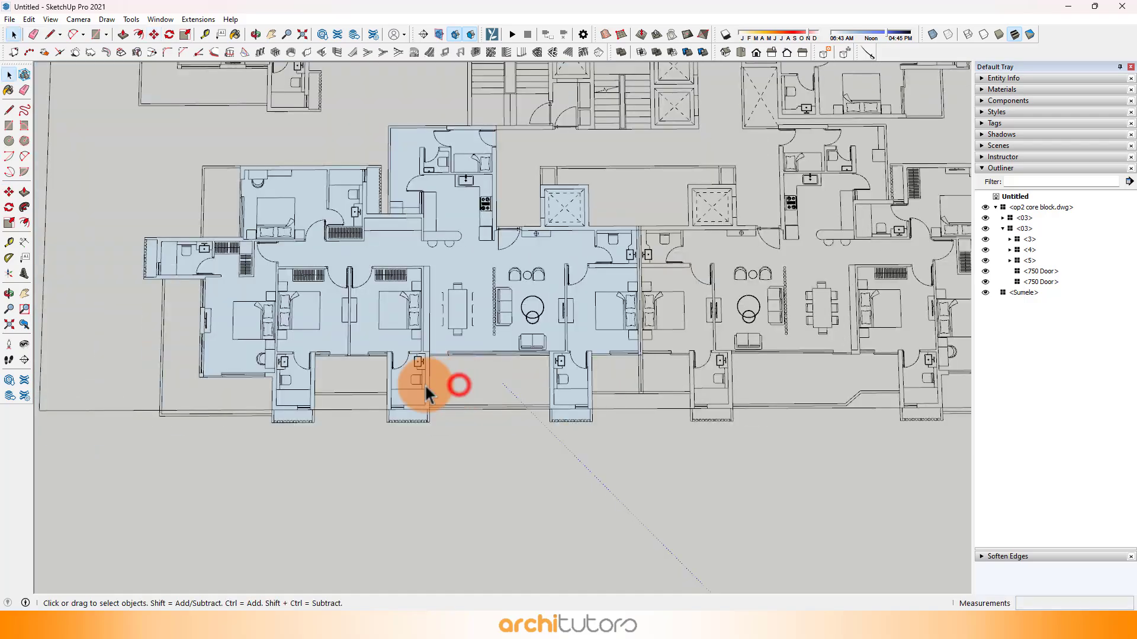
pyautogui.moveTo(424, 384); pyautogui.dragTo(616, 269, button='middle')
pyautogui.scroll(2, 448, 391)
pyautogui.moveTo(446, 389); pyautogui.dragTo(498, 323, button='middle')
pyautogui.click(473, 346)
pyautogui.click(506, 335)
pyautogui.press('p')
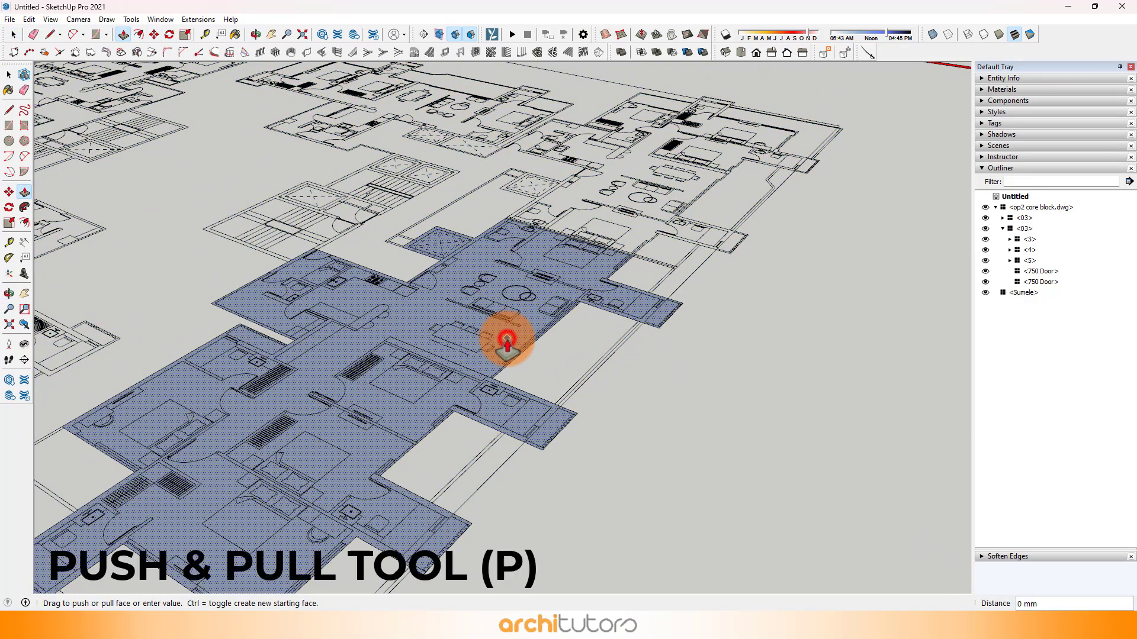
pyautogui.moveTo(506, 338); pyautogui.dragTo(508, 296)
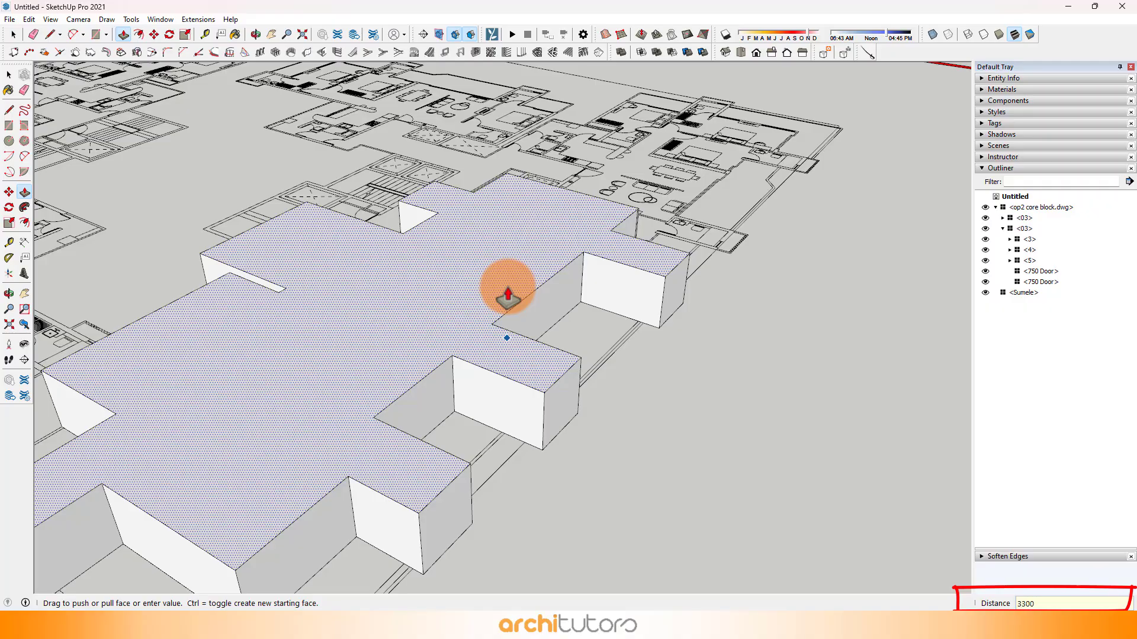
pyautogui.press('Return')
pyautogui.scroll(-5, 723, 292)
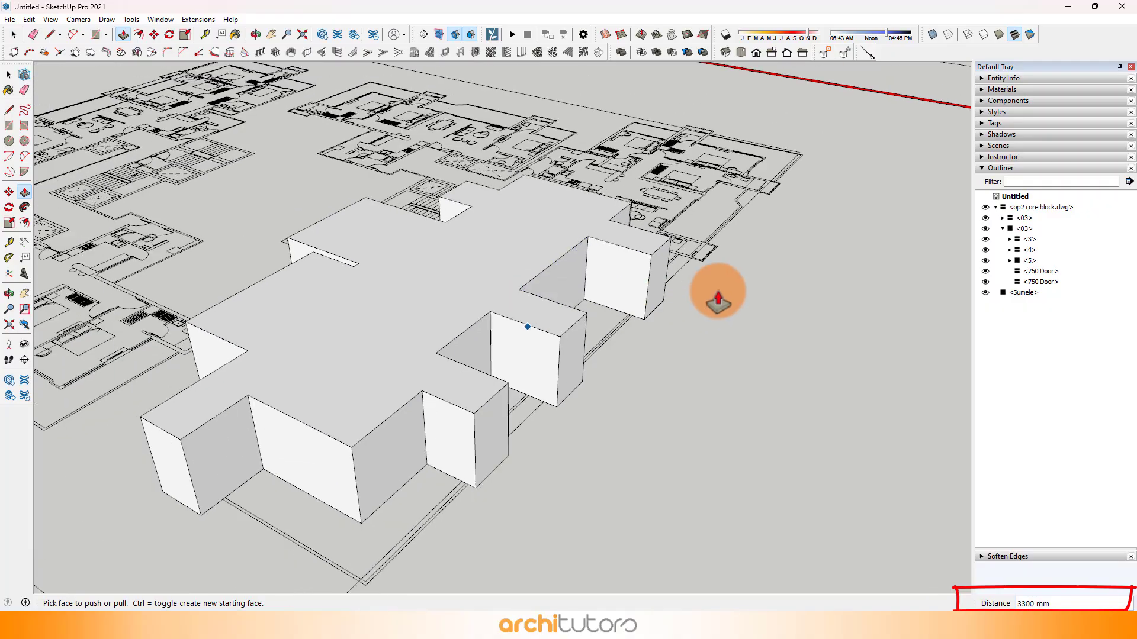
# Step: Examine the extruded apartment volume from different sides and from underneath
pyautogui.moveTo(723, 292); pyautogui.dragTo(13, 311, button='middle')
pyautogui.moveTo(240, 312); pyautogui.dragTo(824, 295, button='middle')
pyautogui.press('space')
pyautogui.click(390, 357)
pyautogui.moveTo(389, 357); pyautogui.dragTo(333, 153, button='middle')
pyautogui.scroll(5, 467, 308)
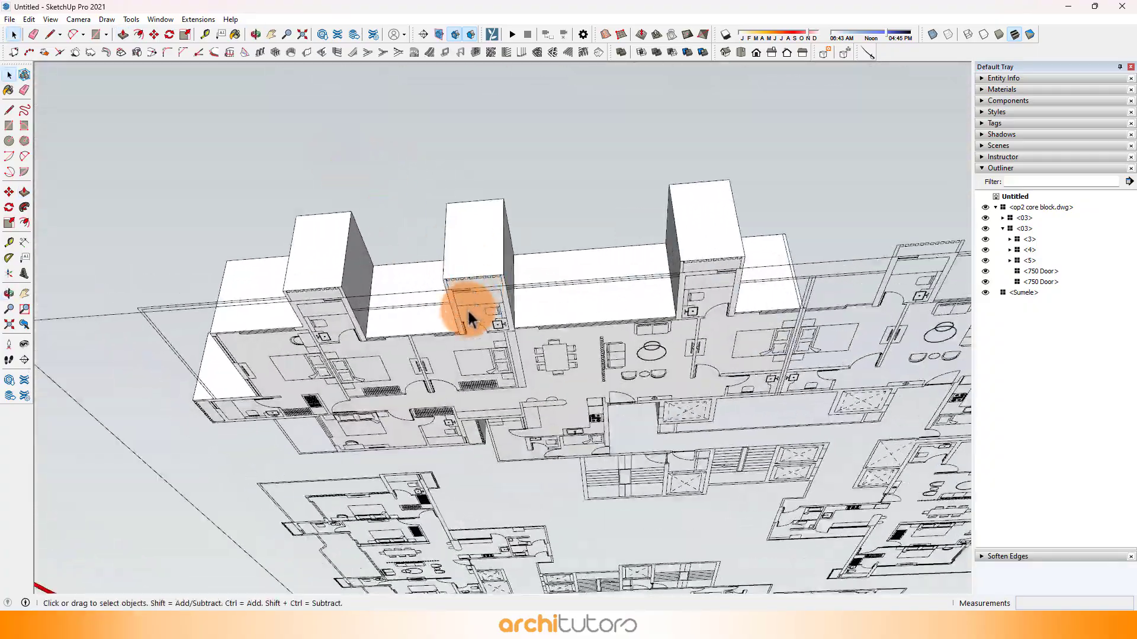
pyautogui.moveTo(467, 308); pyautogui.dragTo(545, 340, button='middle')
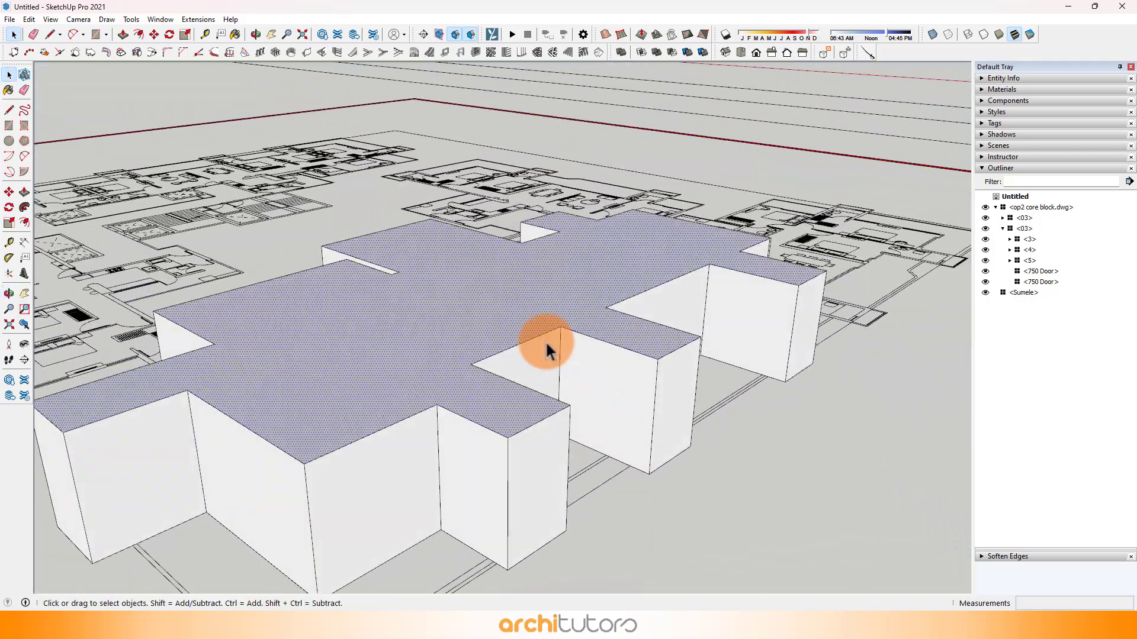
# Step: Make the whole apartment volume a component named "tower 1 ap 1", replacing the selection
pyautogui.tripleClick(498, 314)
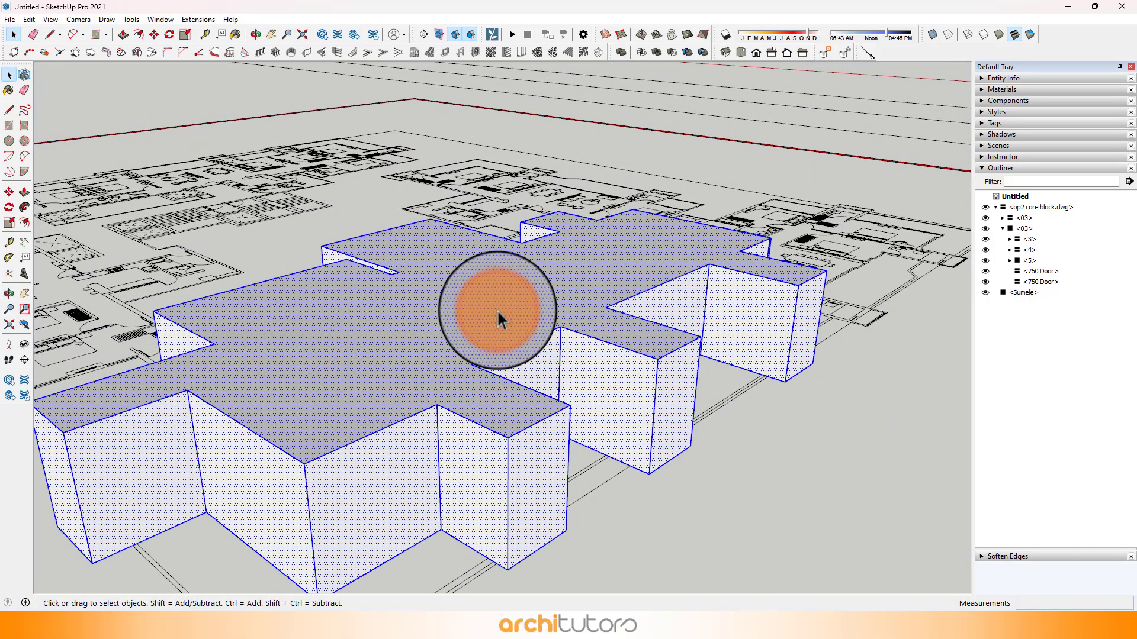
pyautogui.rightClick(497, 312)
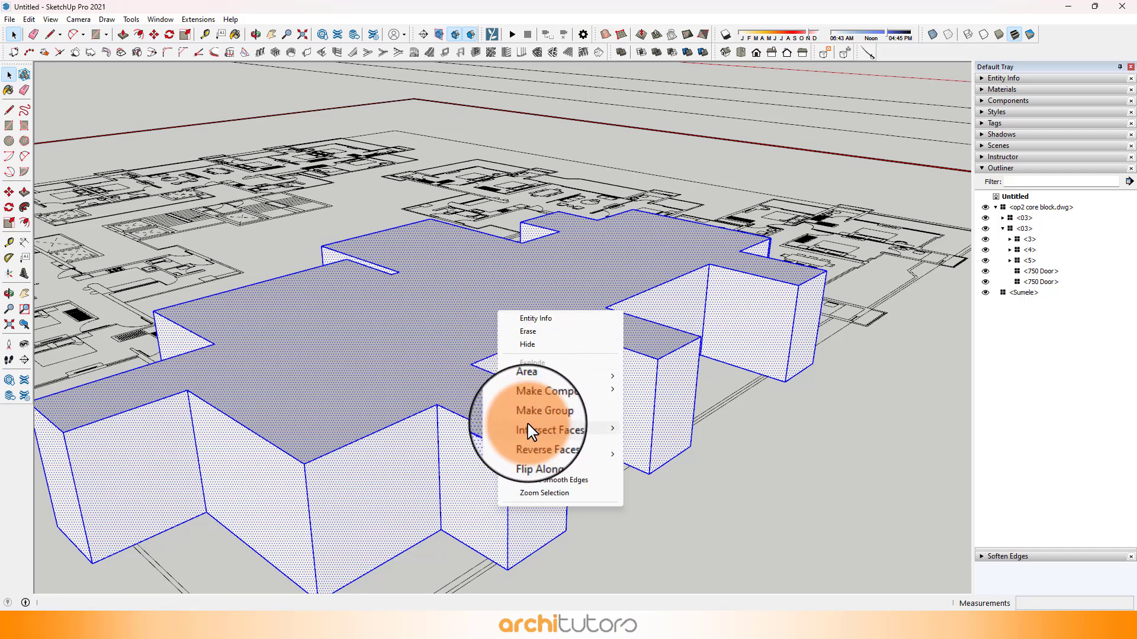
pyautogui.click(526, 402)
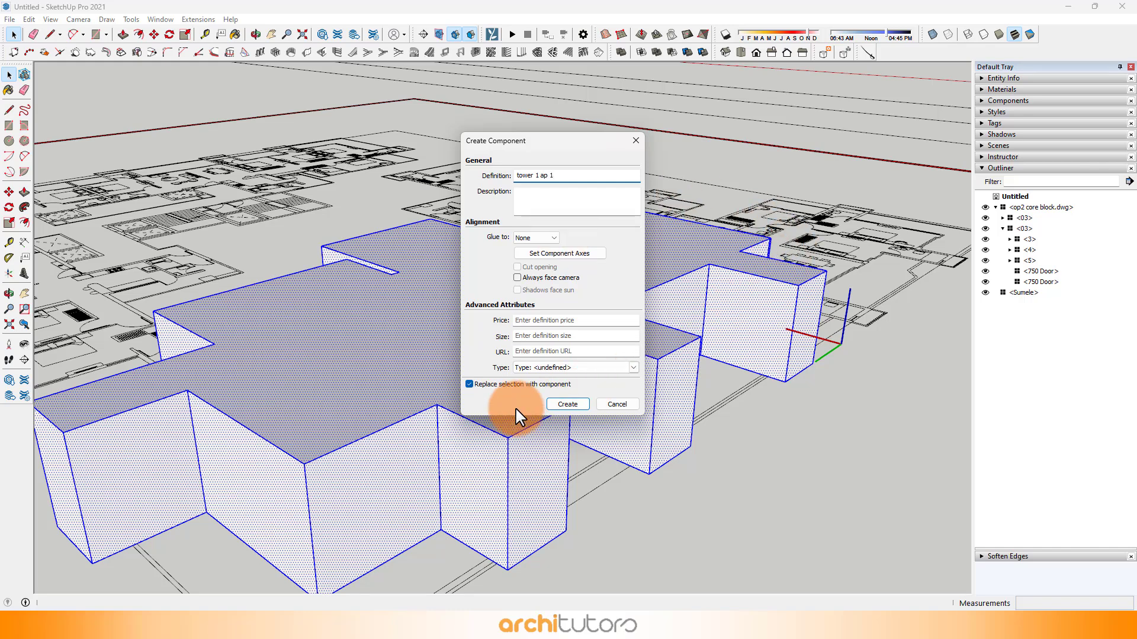
pyautogui.click(566, 407)
pyautogui.scroll(-6, 563, 300)
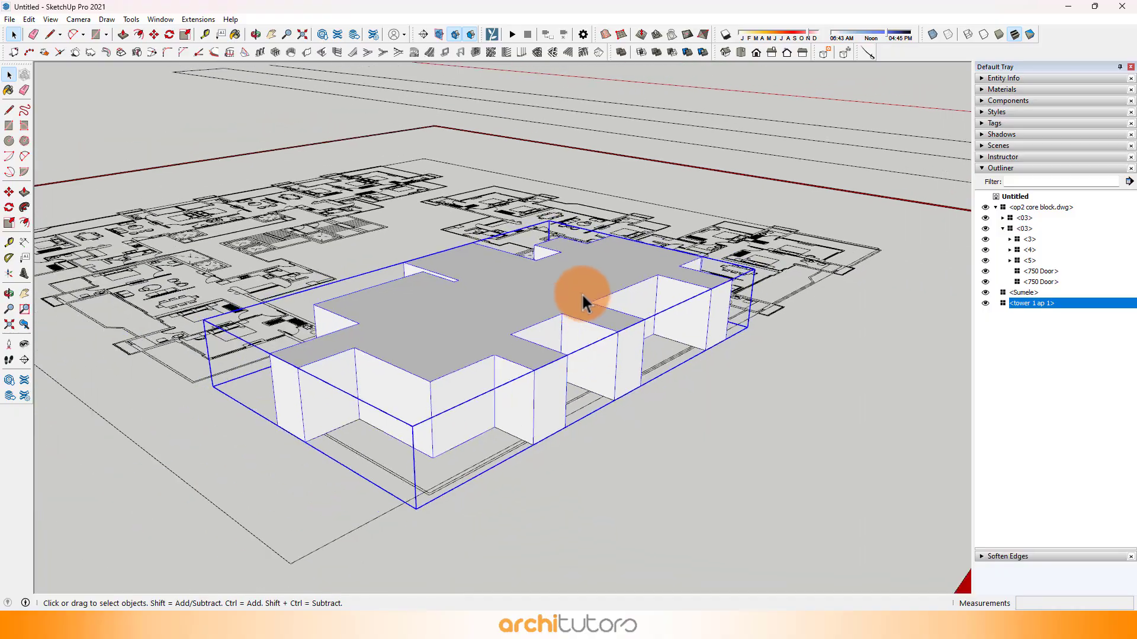
# Step: Open the "tower 1 ap 1" component for editing
pyautogui.moveTo(586, 299); pyautogui.dragTo(856, 510, button='middle')
pyautogui.click(657, 424)
pyautogui.moveTo(657, 424); pyautogui.dragTo(616, 289, button='middle')
pyautogui.scroll(4, 693, 328)
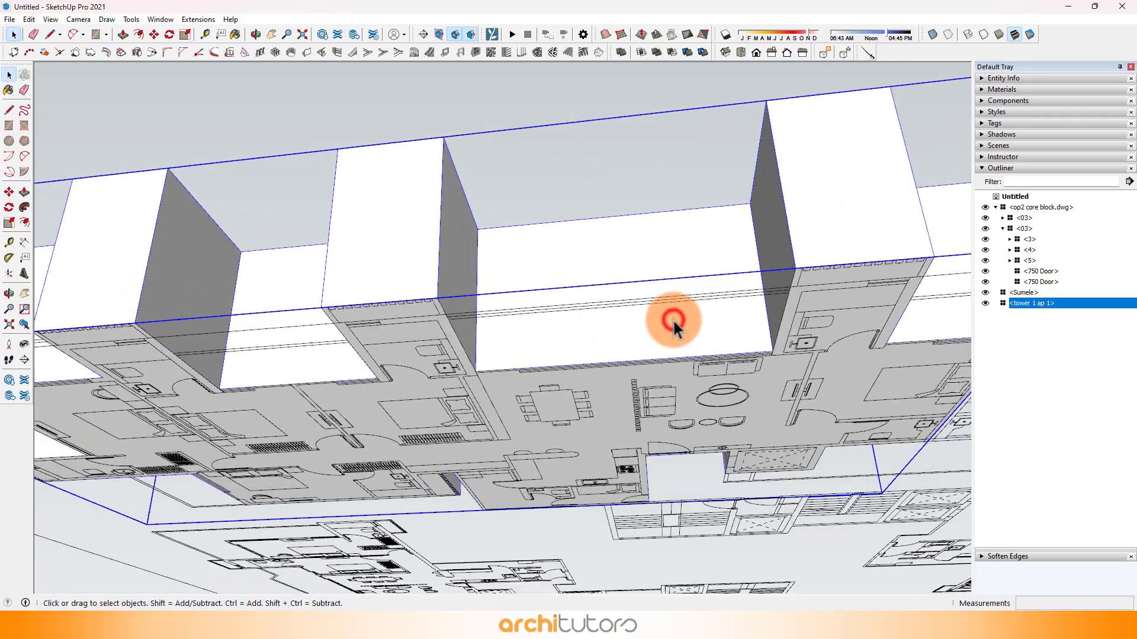
pyautogui.doubleClick(672, 320)
pyautogui.moveTo(673, 321); pyautogui.dragTo(567, 333, button='middle')
# Step: Push the apartment's top face down 300 mm with Push/Pull, creating a new starting face to mark off a top band
pyautogui.press('p')
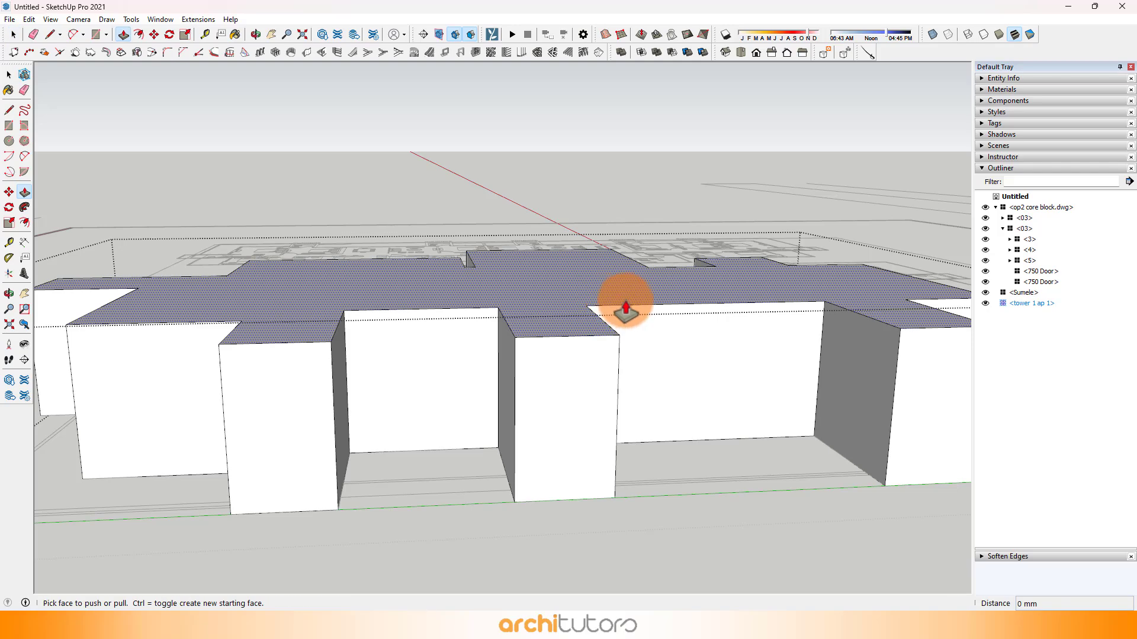
pyautogui.click(627, 303)
pyautogui.press('Escape')
pyautogui.press('ctrl')
pyautogui.click(648, 302)
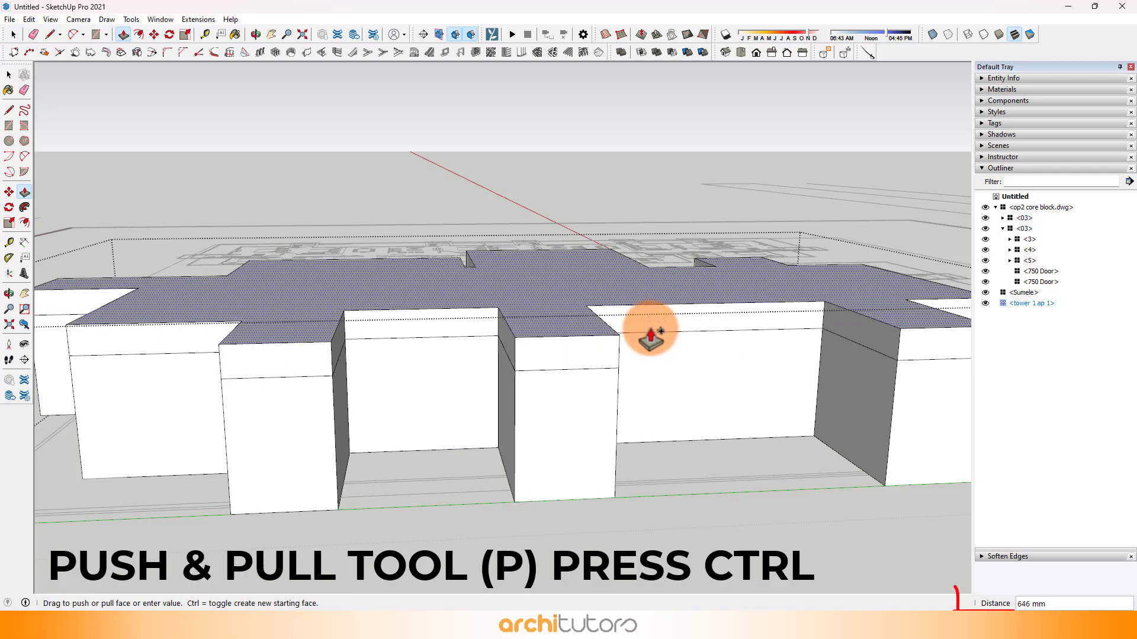
pyautogui.write('300')
pyautogui.press('Return')
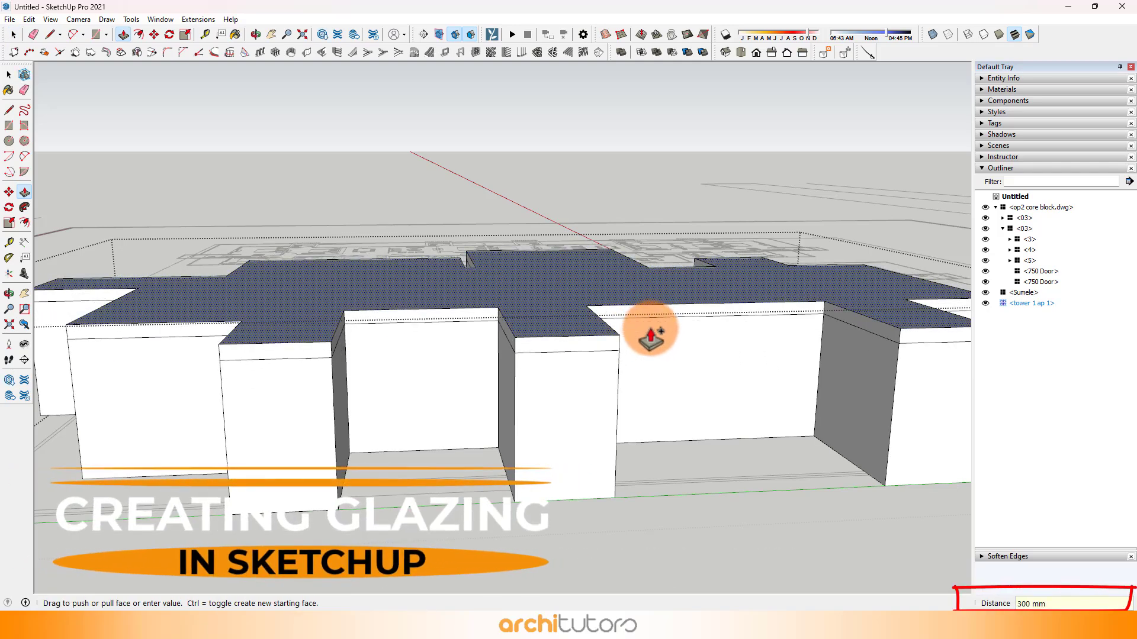
# Step: Reverse the apartment volume's top face
pyautogui.scroll(-1, 651, 336)
pyautogui.press('space')
pyautogui.rightClick(490, 290)
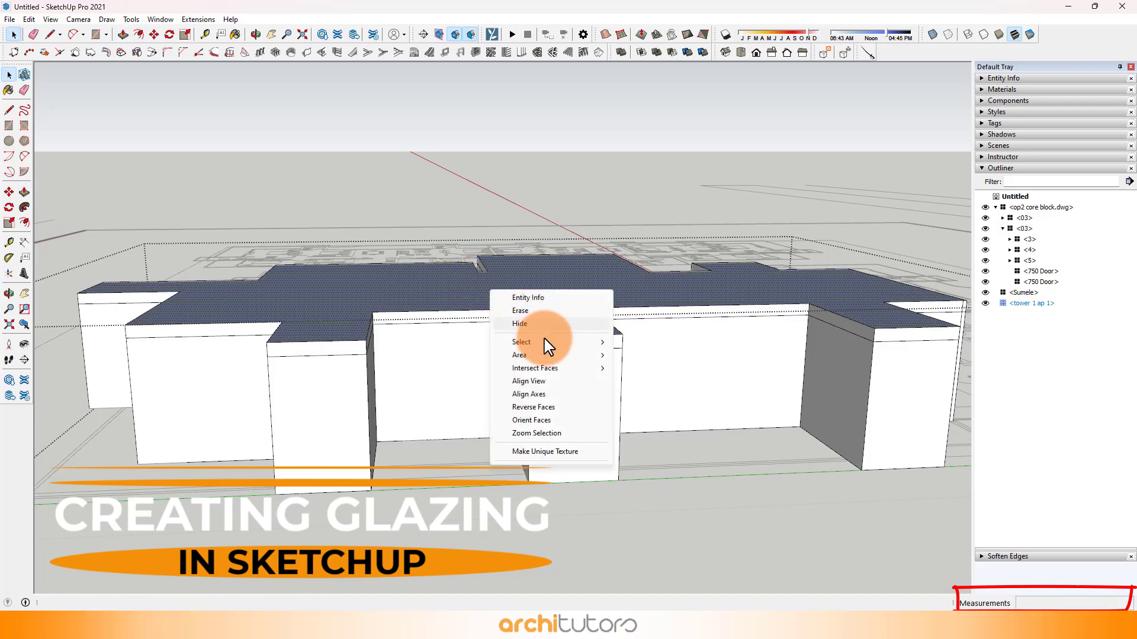
pyautogui.click(510, 407)
# Step: Copy the vertical edge at the bedroom recess's inner corner 200 mm along the adjoining wall face
pyautogui.moveTo(424, 351); pyautogui.dragTo(520, 121, button='middle')
pyautogui.moveTo(574, 210); pyautogui.dragTo(494, 286, button='middle')
pyautogui.scroll(1, 493, 196)
pyautogui.scroll(2, 593, 186)
pyautogui.press('m')
pyautogui.scroll(1, 515, 261)
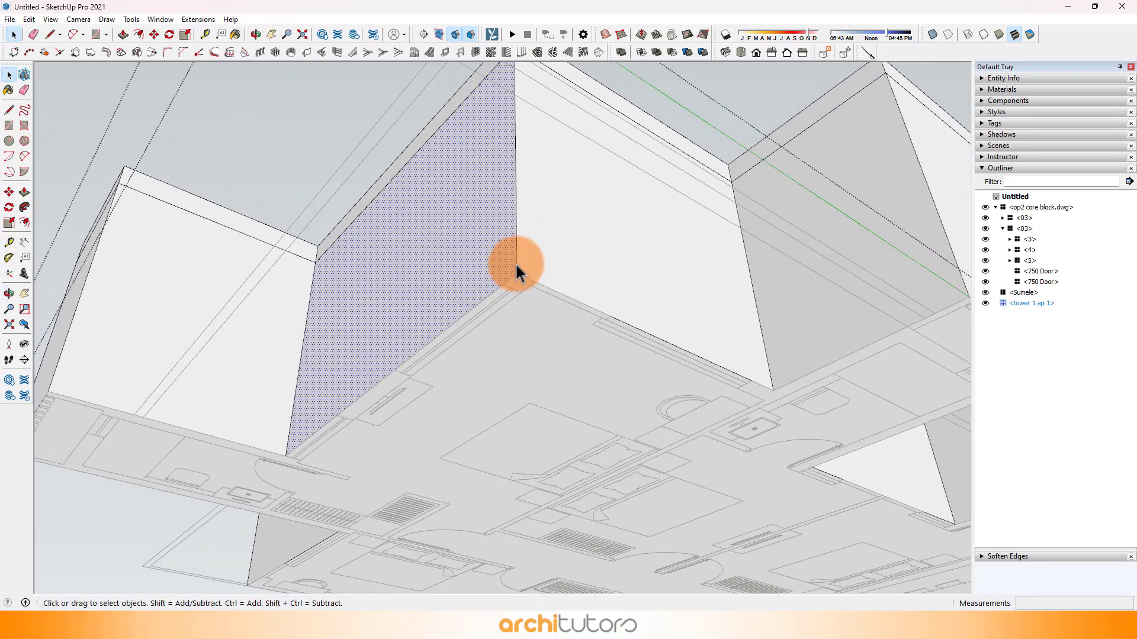
pyautogui.scroll(1, 519, 267)
pyautogui.click(519, 269)
pyautogui.press('ctrl')
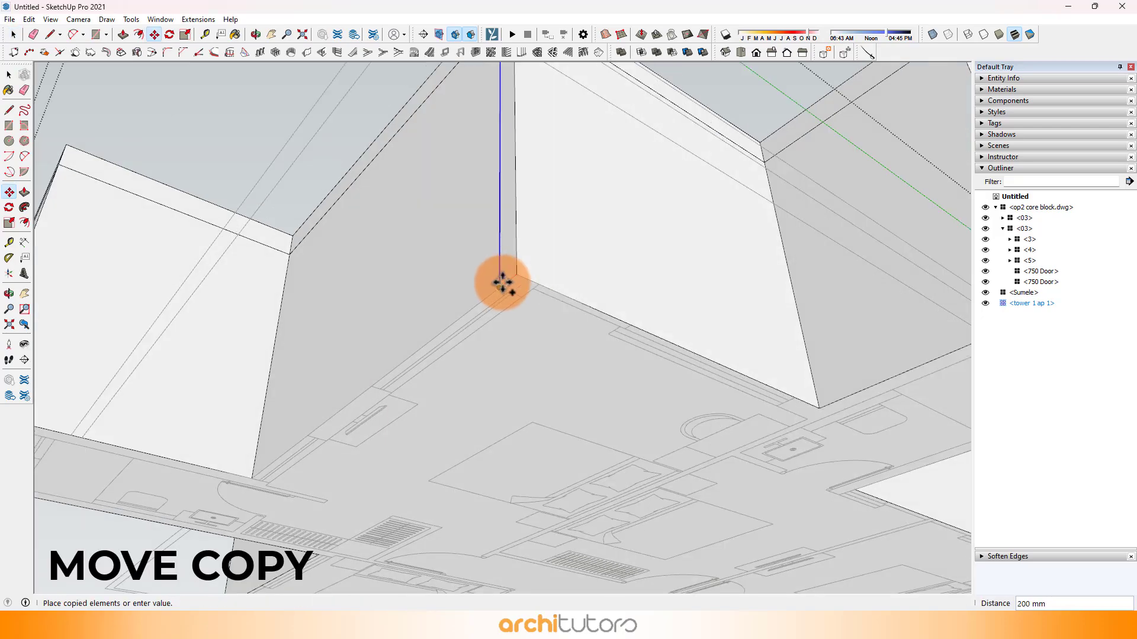
pyautogui.scroll(-3, 504, 278)
pyautogui.moveTo(643, 273); pyautogui.dragTo(383, 237, button='middle')
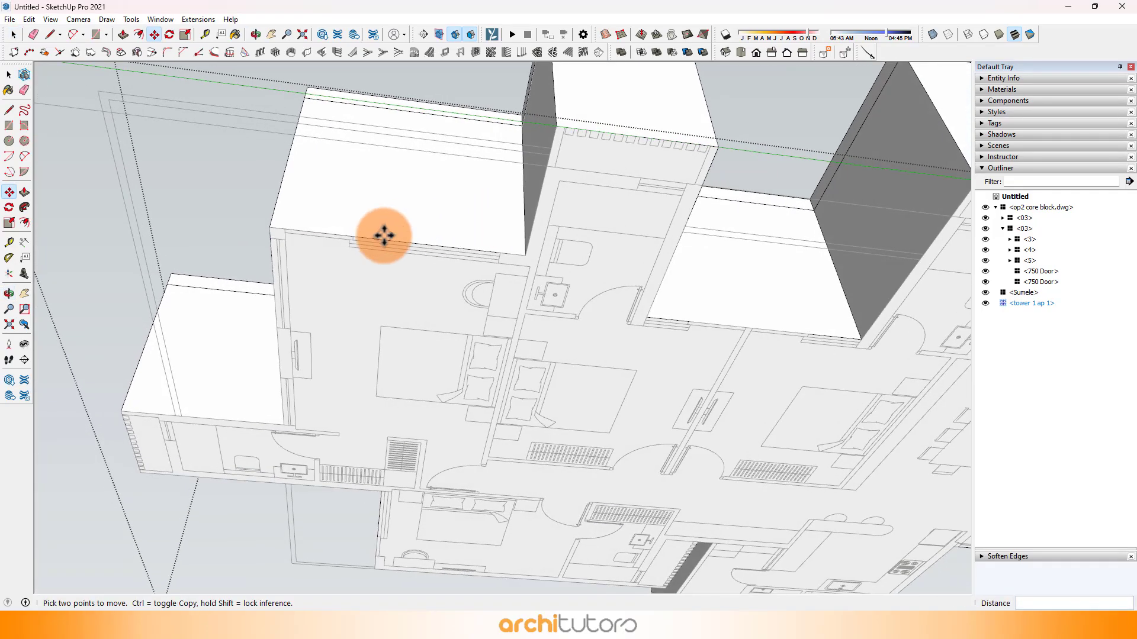
# Step: Copy the outer vertical edge of the corner bedroom's front wall inward to the wall thickness shown in the plan
pyautogui.scroll(4, 332, 234)
pyautogui.press('m')
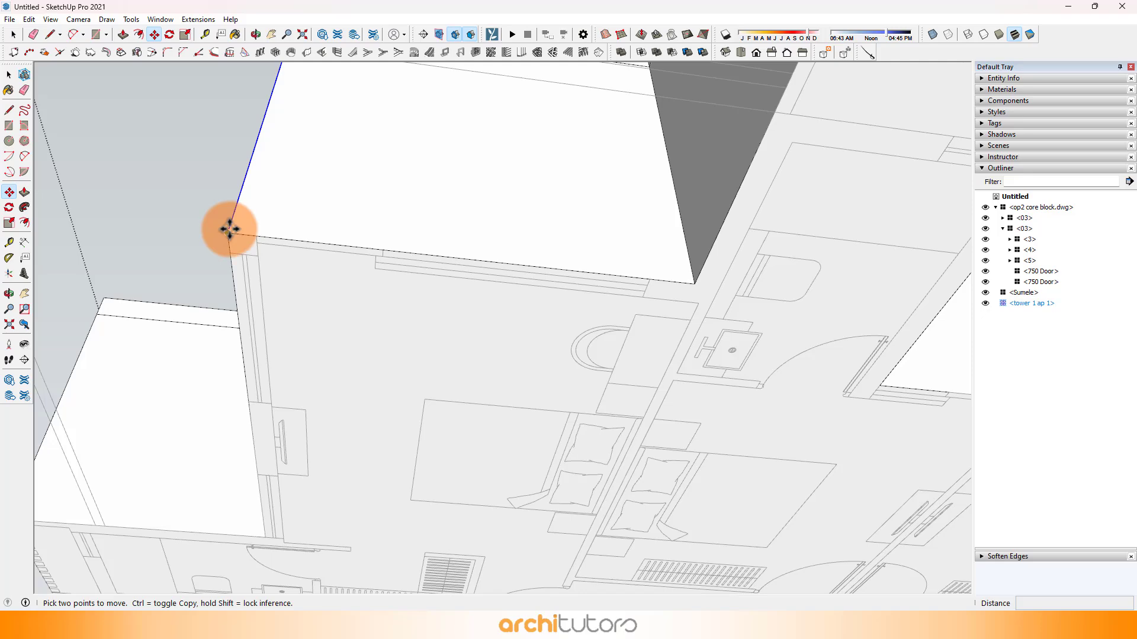
pyautogui.scroll(-2, 259, 238)
pyautogui.scroll(1, 631, 249)
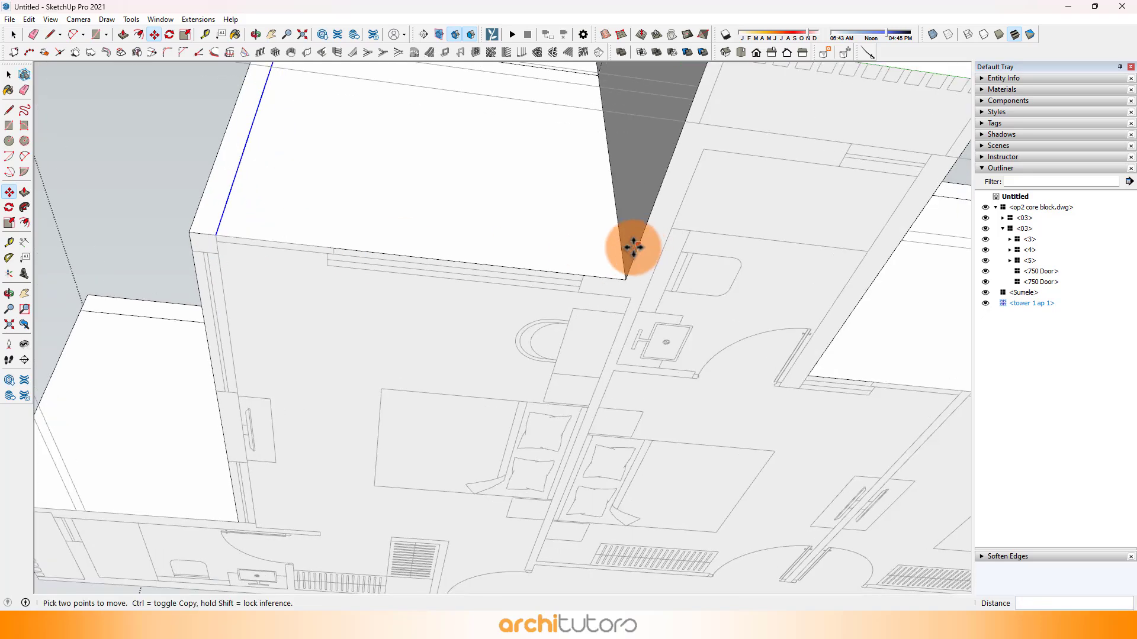
# Step: Copy the inner vertical edge of the corner bedroom's front wall 350 mm toward the window, aligned with the plan
pyautogui.press('space')
pyautogui.click(623, 260)
pyautogui.click(626, 277)
pyautogui.press('ctrl')
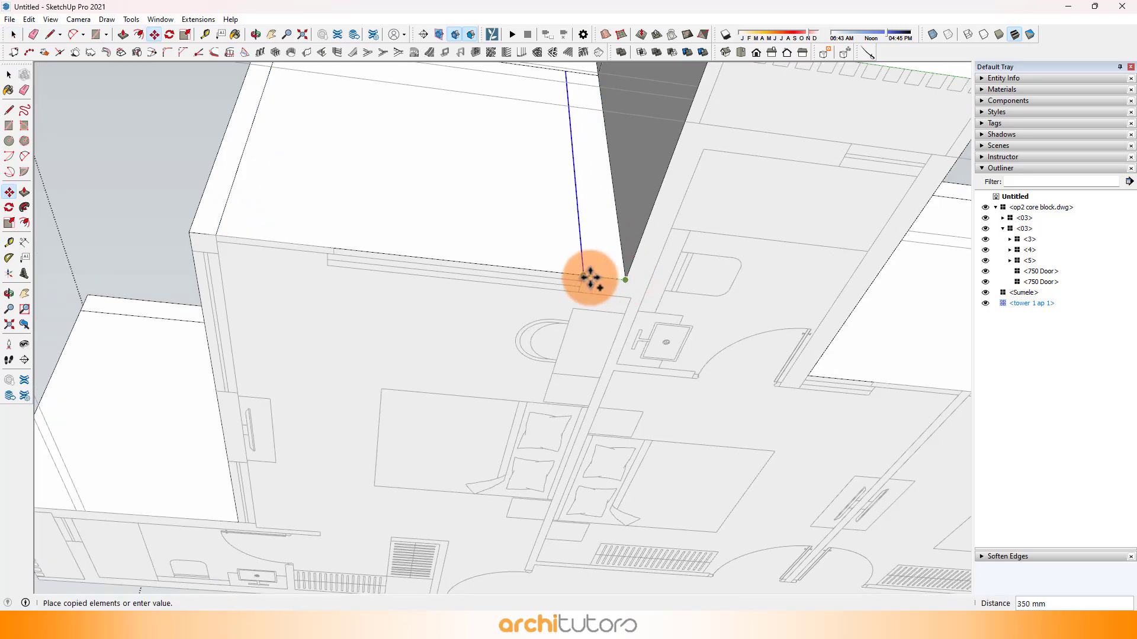
pyautogui.click(586, 276)
pyautogui.scroll(-3, 837, 274)
# Step: Copy the side edge of the recessed wall between the two bedrooms to the near side of their partition
pyautogui.scroll(5, 530, 284)
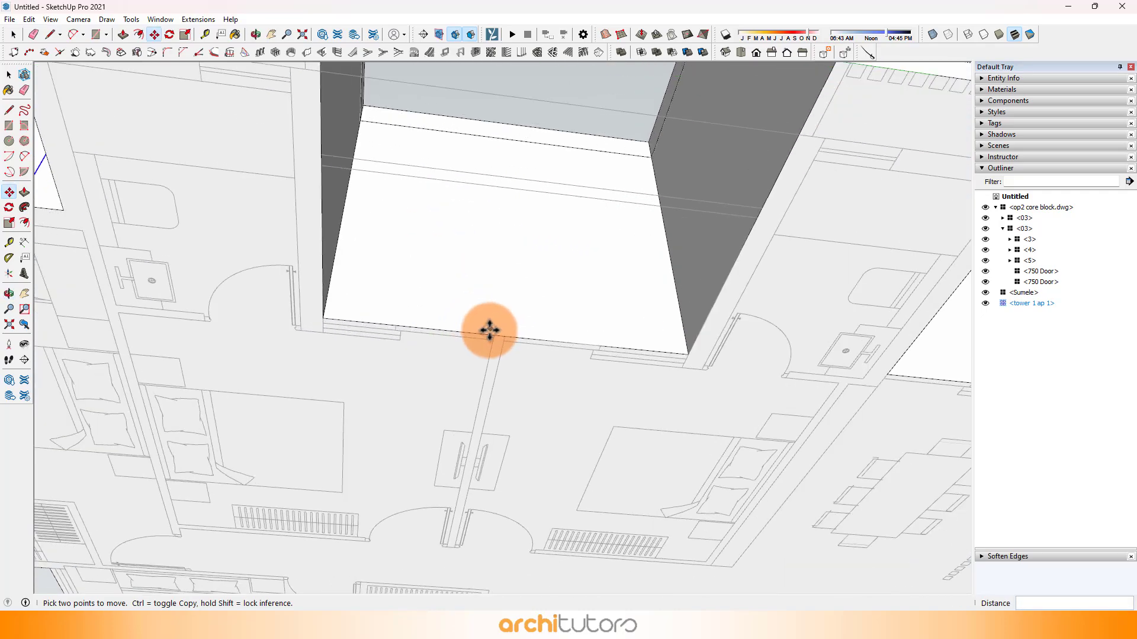
pyautogui.scroll(1, 450, 329)
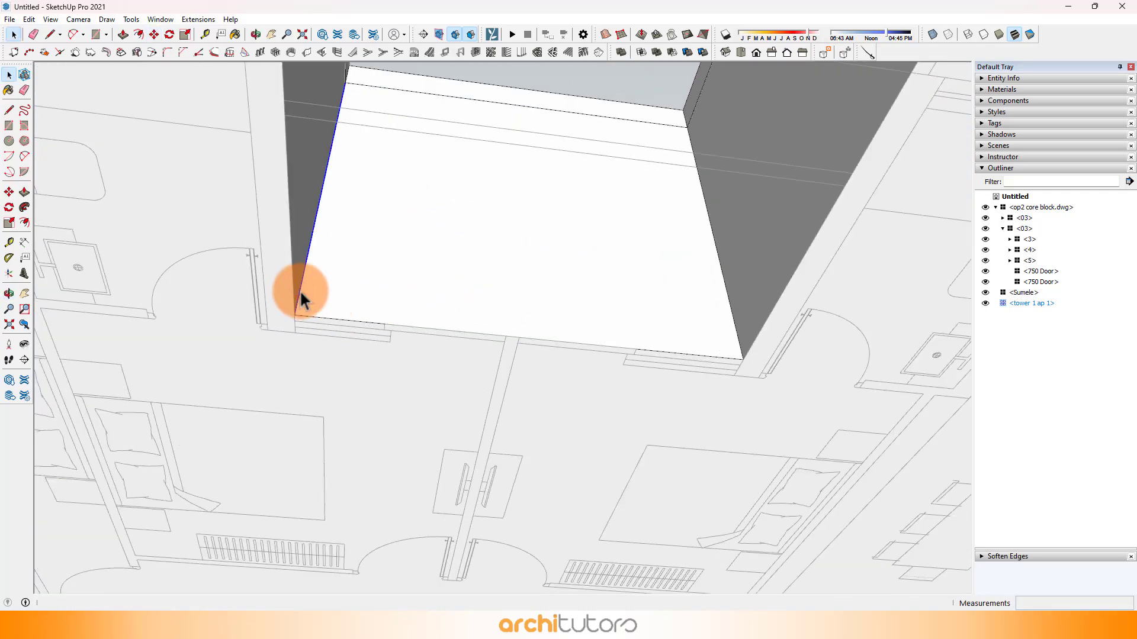
pyautogui.press('m')
pyautogui.click(295, 314)
pyautogui.press('ctrl')
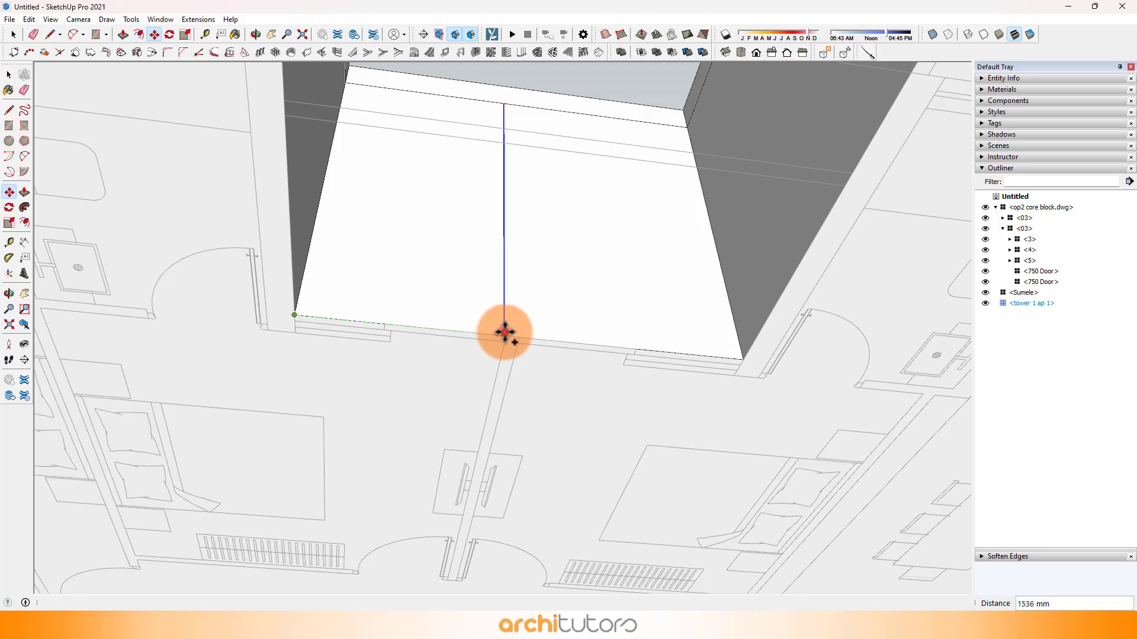
pyautogui.scroll(4, 506, 336)
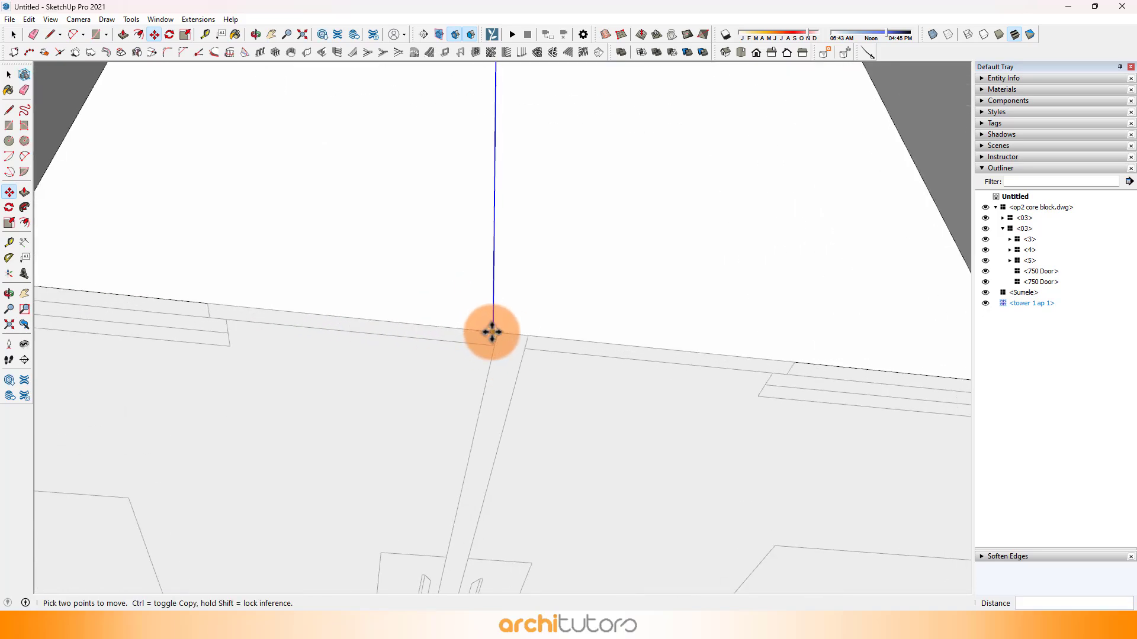
pyautogui.scroll(2, 494, 332)
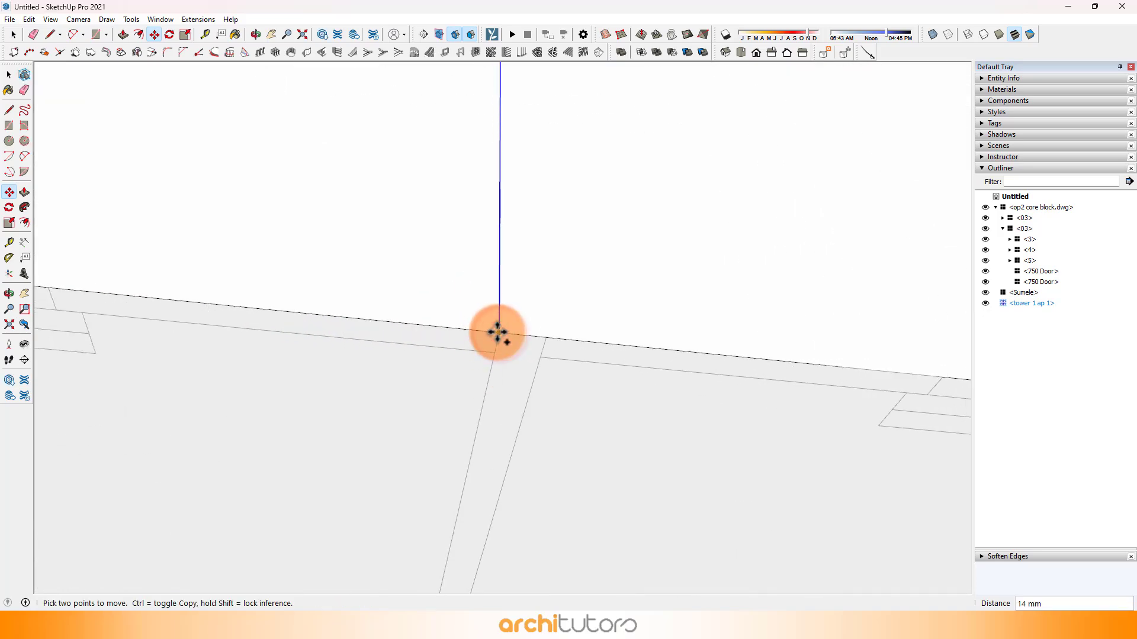
# Step: Copy the new partition edge across to the partition's other side, separating a narrow wall strip from the two window faces
pyautogui.click(499, 333)
pyautogui.click(548, 333)
pyautogui.scroll(4, 548, 333)
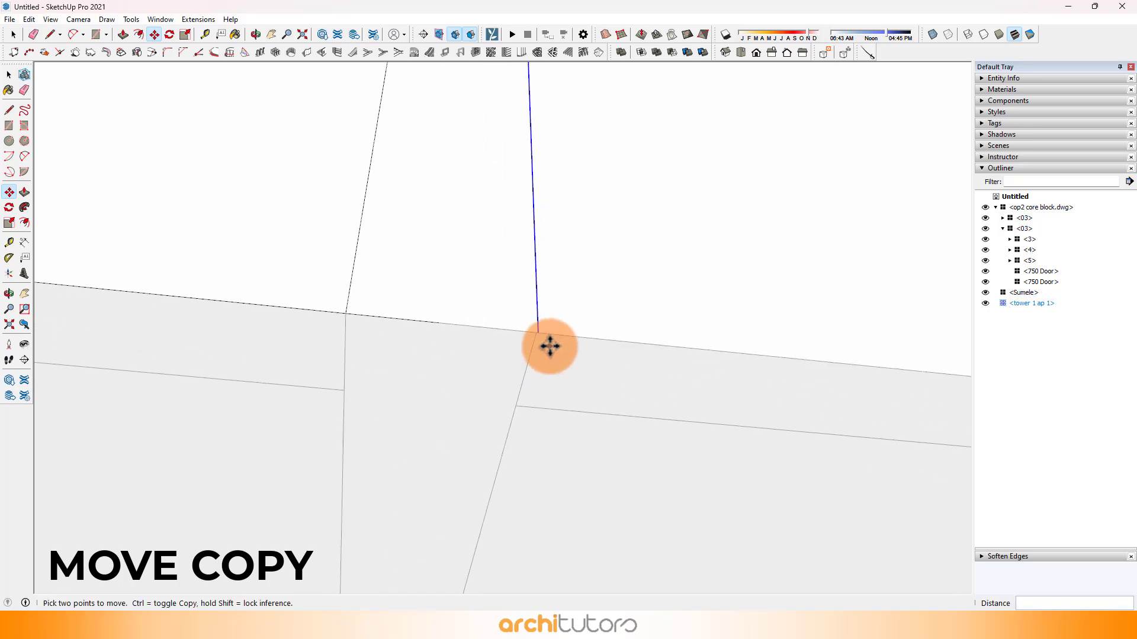
pyautogui.scroll(-2, 518, 332)
pyautogui.scroll(3, 518, 338)
pyautogui.scroll(2, 518, 339)
pyautogui.scroll(-2, 494, 345)
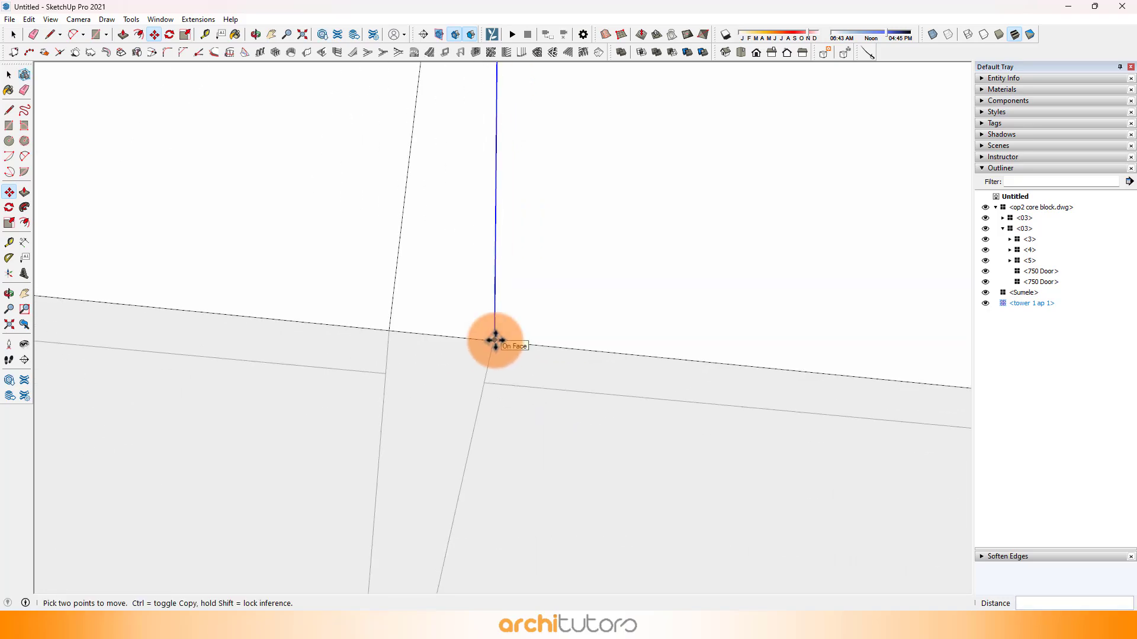
pyautogui.scroll(-2, 419, 337)
pyautogui.press('space')
pyautogui.scroll(-6, 503, 275)
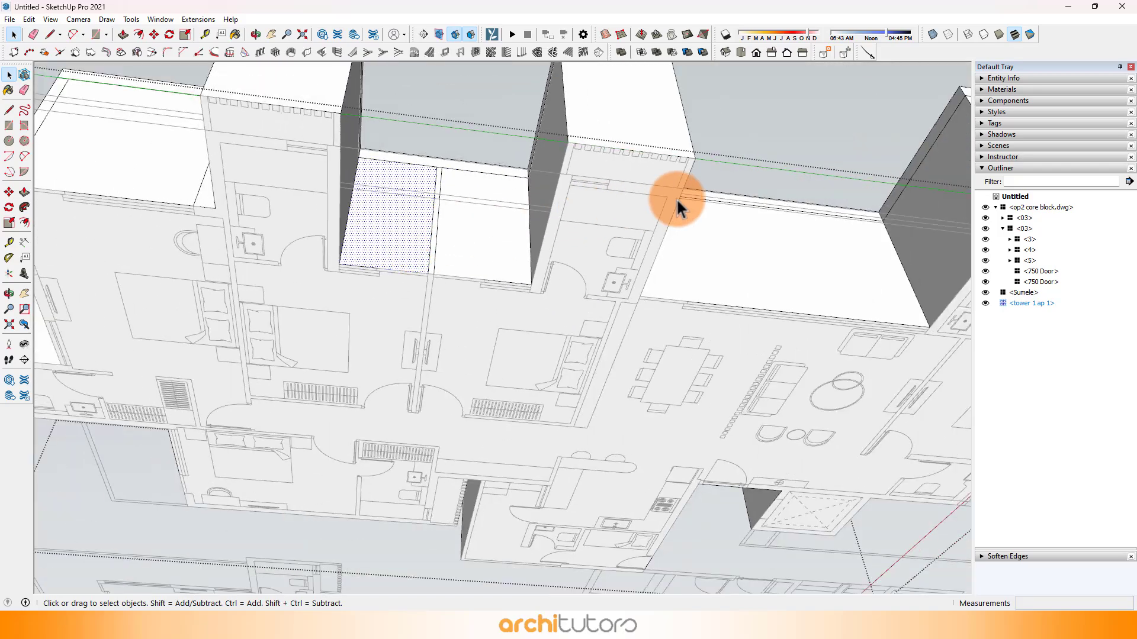
# Step: Select the end bedroom's window face and switch the materials library to the Glass and Mirrors collection
pyautogui.moveTo(676, 198); pyautogui.dragTo(602, 278, button='middle')
pyautogui.moveTo(723, 315); pyautogui.dragTo(647, 301, button='middle')
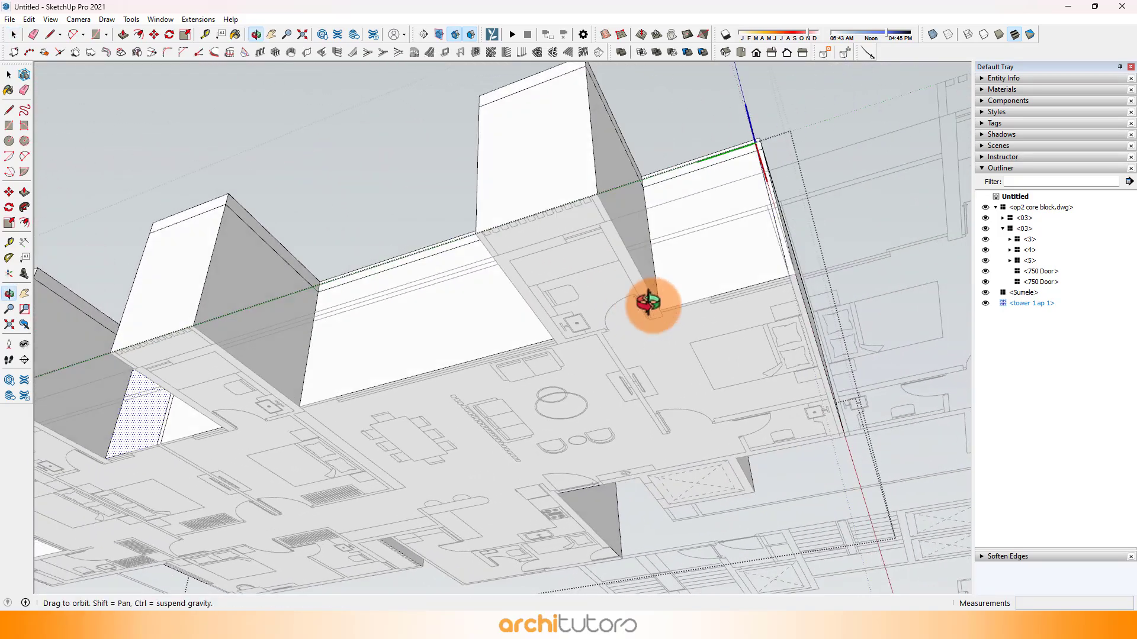
pyautogui.scroll(2, 763, 254)
pyautogui.click(780, 250)
pyautogui.moveTo(780, 250); pyautogui.dragTo(1132, 216, button='middle')
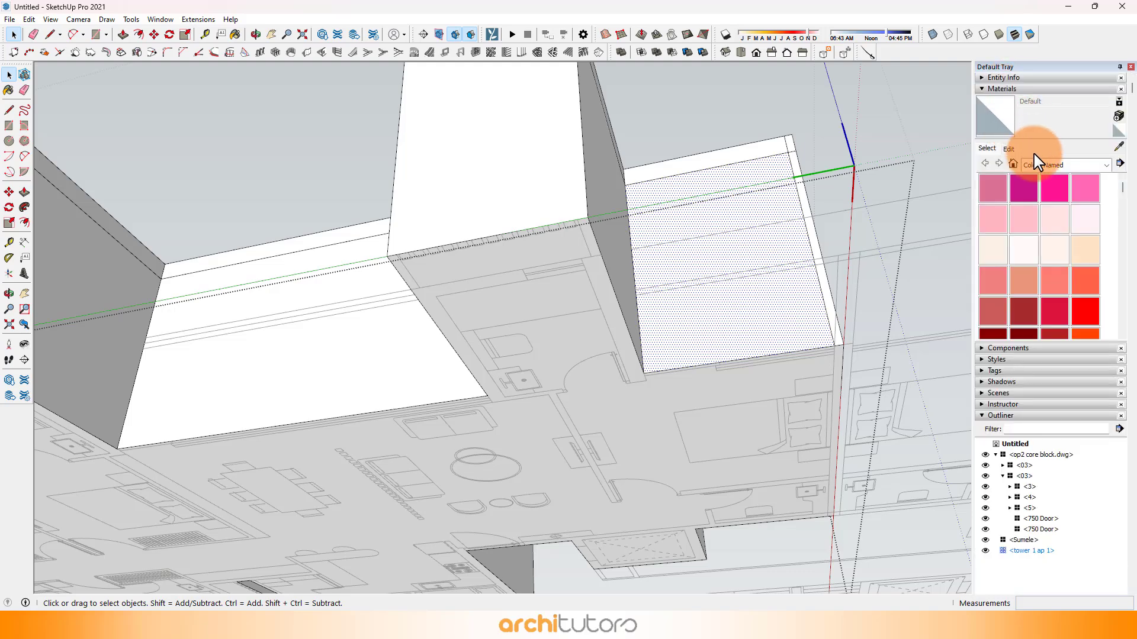
pyautogui.click(1036, 163)
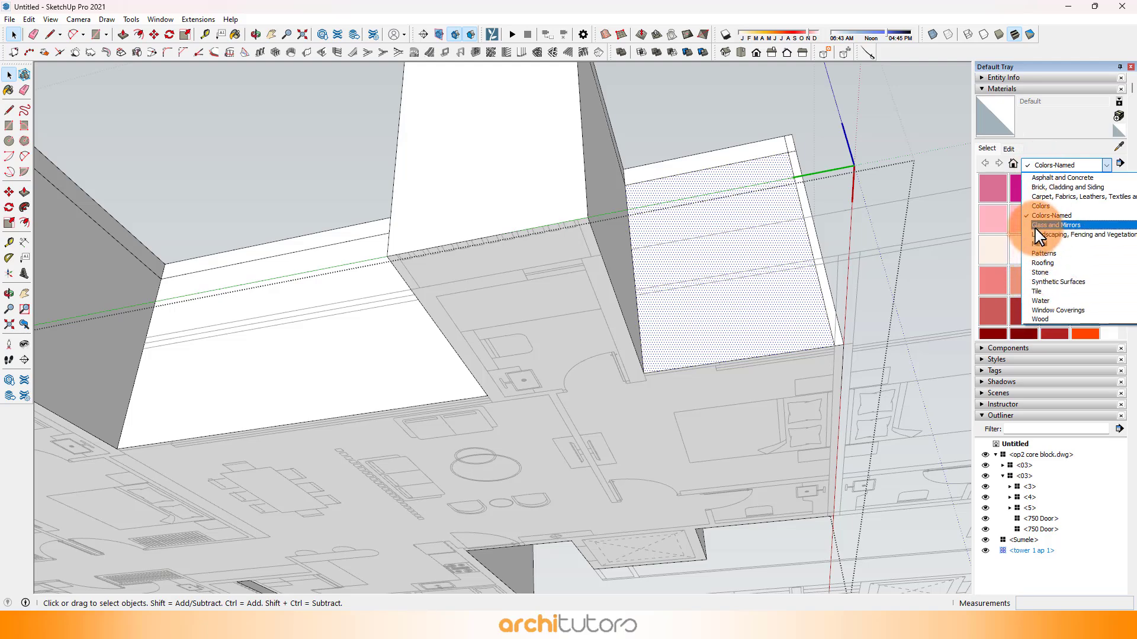
pyautogui.click(1056, 225)
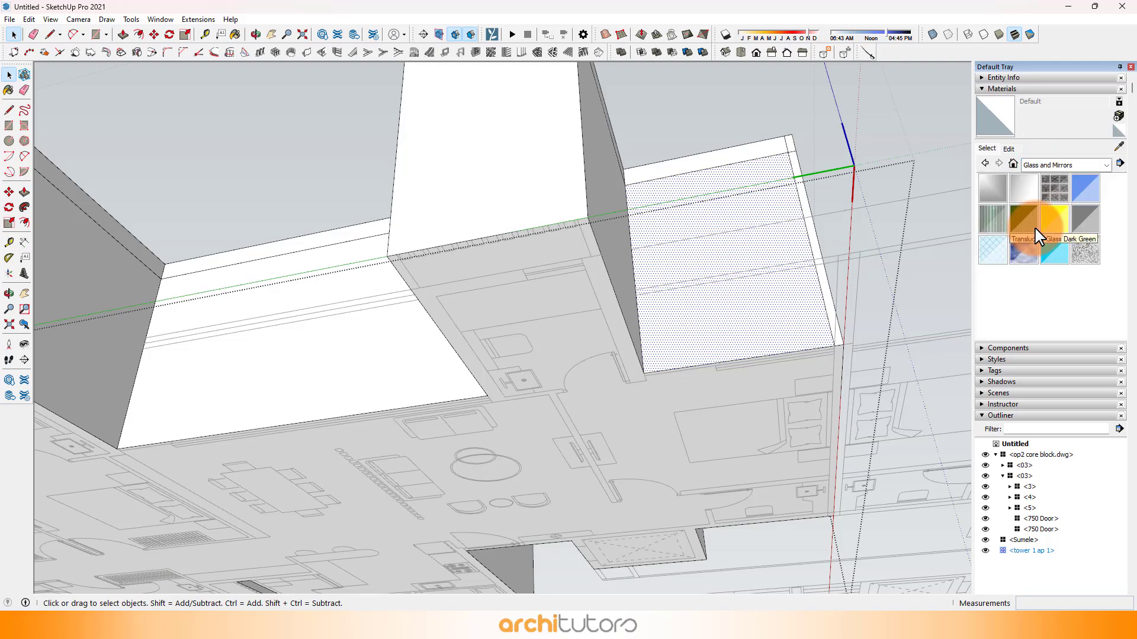
# Step: Paint the end bedroom's window face and the wide living room face with Translucent Glass Blue
pyautogui.click(1088, 191)
pyautogui.click(741, 255)
pyautogui.scroll(-3, 741, 256)
pyautogui.click(404, 303)
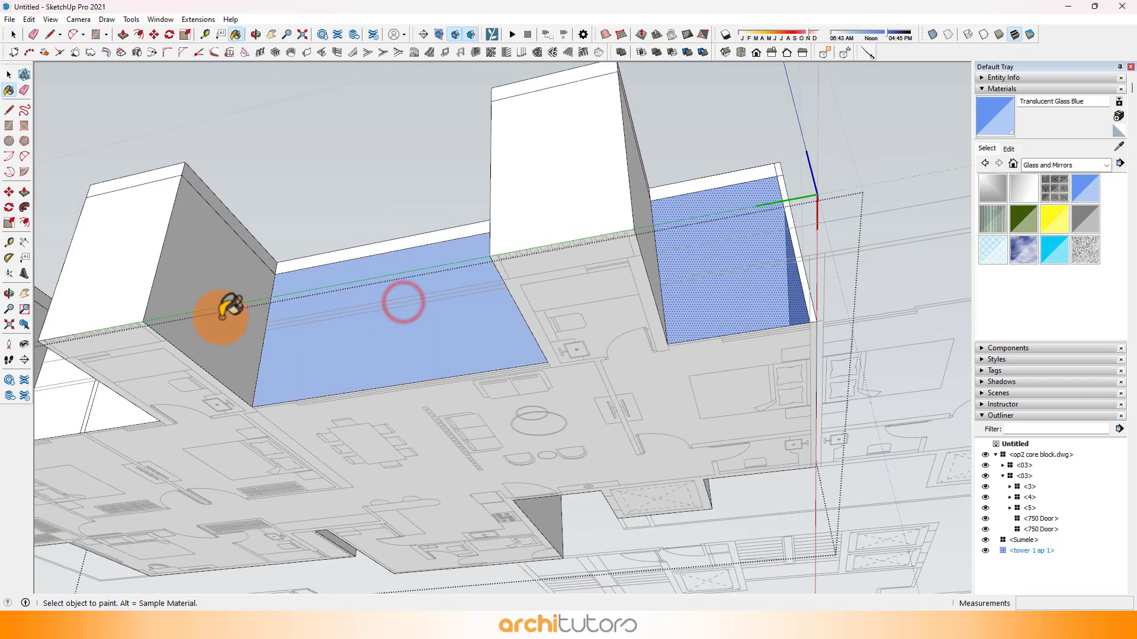
# Step: Paint both recess faces beside the partition and the corner bedroom's front and side faces with Translucent Glass Blue
pyautogui.moveTo(221, 314)
pyautogui.mouseDown(button='middle')
pyautogui.moveTo(581, 383)
pyautogui.moveTo(654, 297)
pyautogui.moveTo(392, 266)
pyautogui.moveTo(444, 284)
pyautogui.moveTo(538, 269)
pyautogui.mouseUp(button='middle')
pyautogui.click(596, 309)
pyautogui.click(560, 308)
pyautogui.click(347, 243)
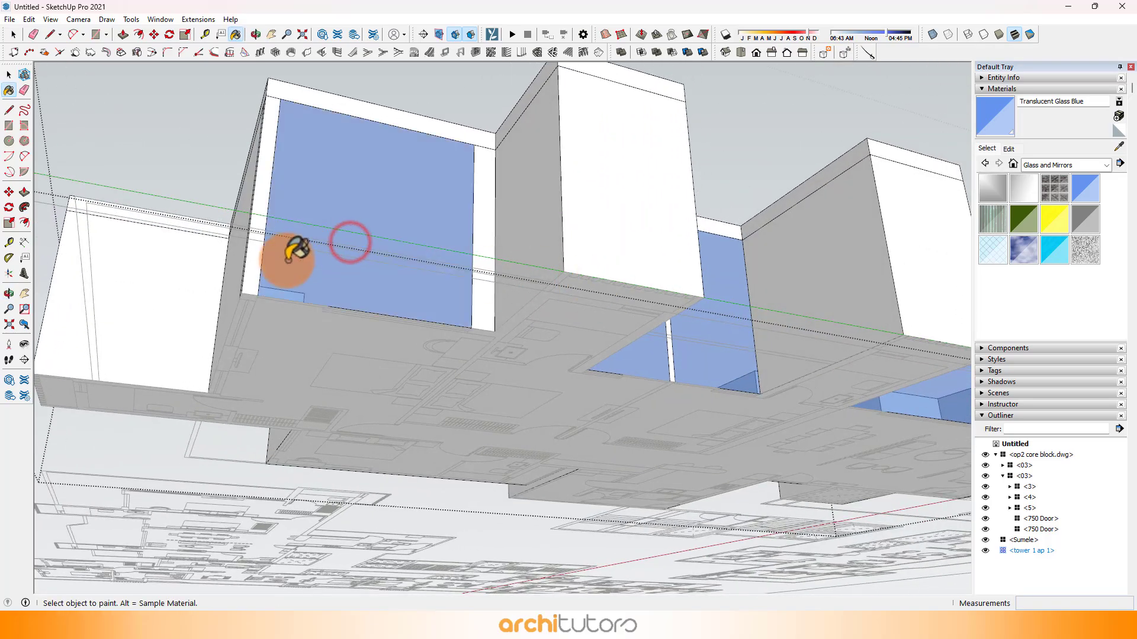
pyautogui.moveTo(294, 254)
pyautogui.mouseDown(button='middle')
pyautogui.moveTo(489, 279)
pyautogui.moveTo(406, 241)
pyautogui.moveTo(561, 77)
pyautogui.moveTo(614, 226)
pyautogui.mouseUp(button='middle')
pyautogui.click(481, 290)
# Step: Copy the side glazing's end edge to the first window jamb in the plan, and copy that edge 1302 mm to the next jamb
pyautogui.scroll(4, 374, 269)
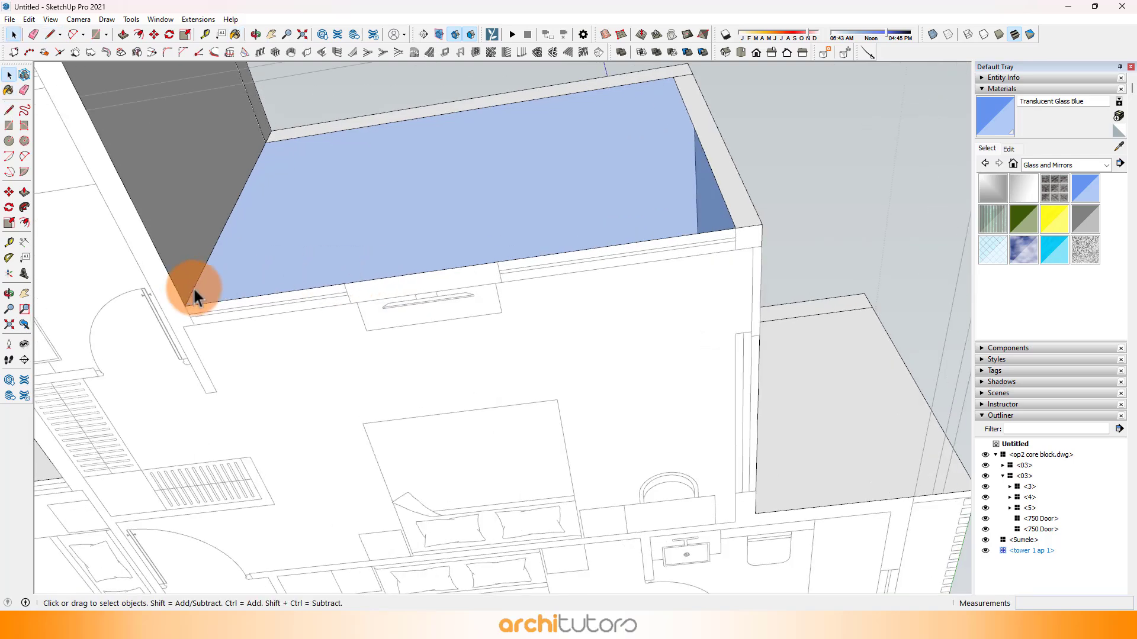
pyautogui.scroll(3, 194, 289)
pyautogui.press('m')
pyautogui.click(183, 310)
pyautogui.press('ctrl')
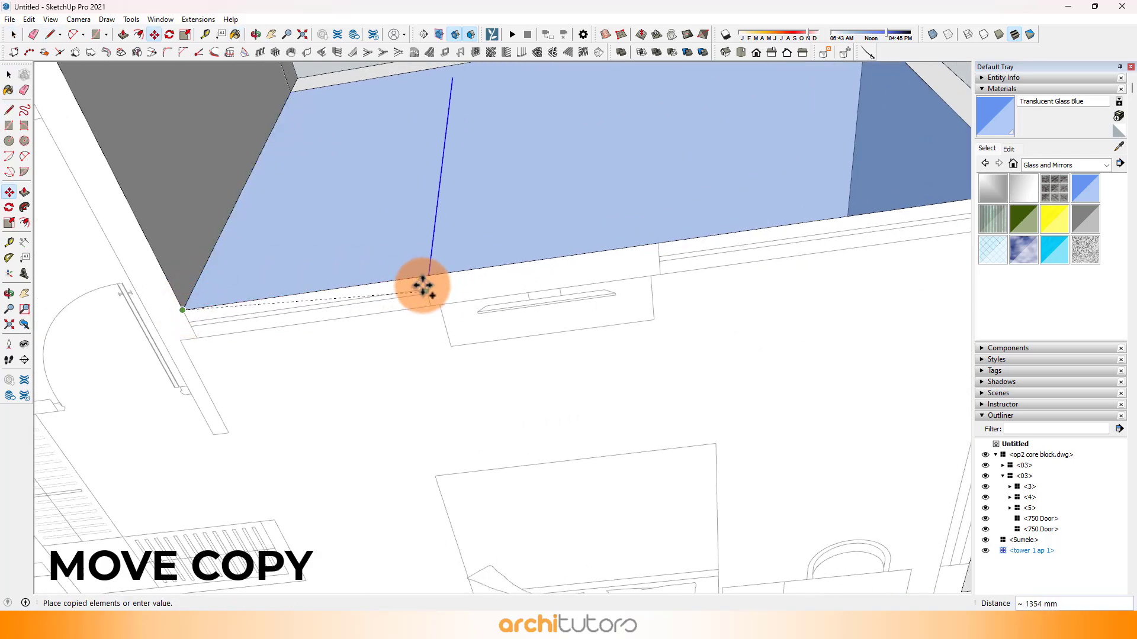
pyautogui.click(423, 276)
pyautogui.click(424, 276)
pyautogui.press('ctrl')
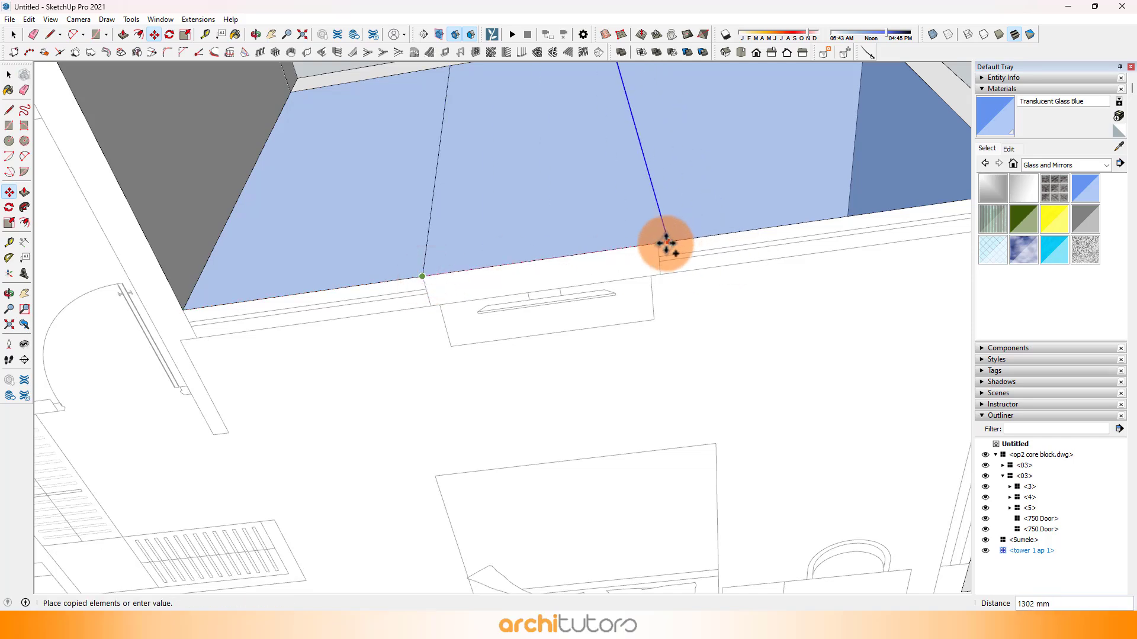
pyautogui.click(659, 243)
# Step: Sample the default material and paint the middle panel of the corner bedroom's side glazing with it
pyautogui.click(1119, 144)
pyautogui.click(654, 314)
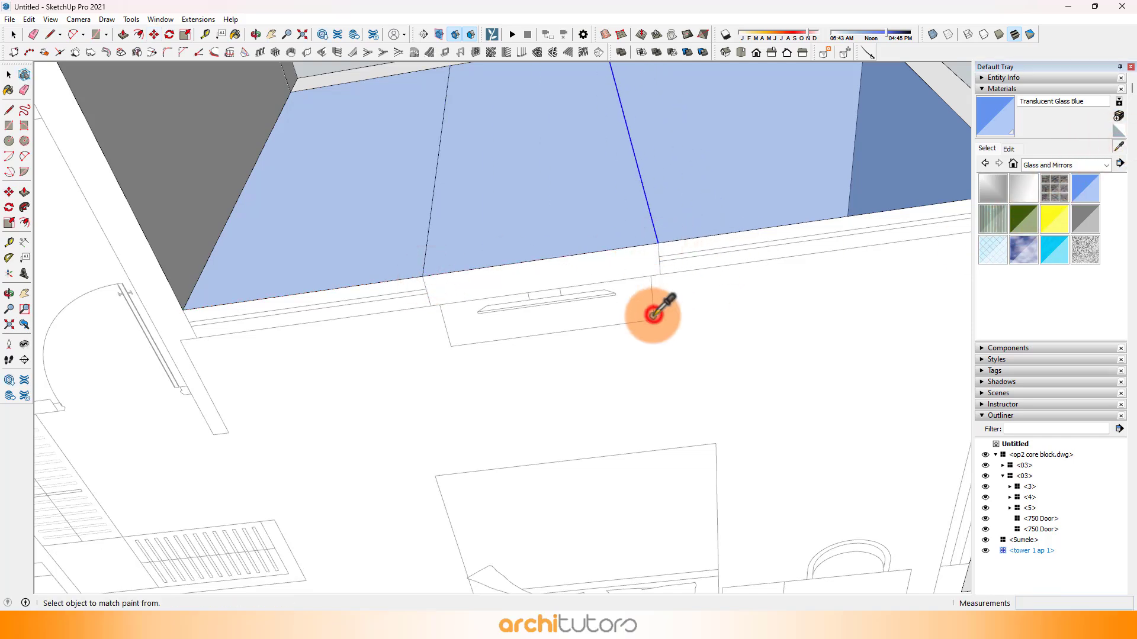
pyautogui.click(565, 221)
pyautogui.scroll(-5, 476, 271)
pyautogui.moveTo(581, 238); pyautogui.dragTo(436, 238, button='middle')
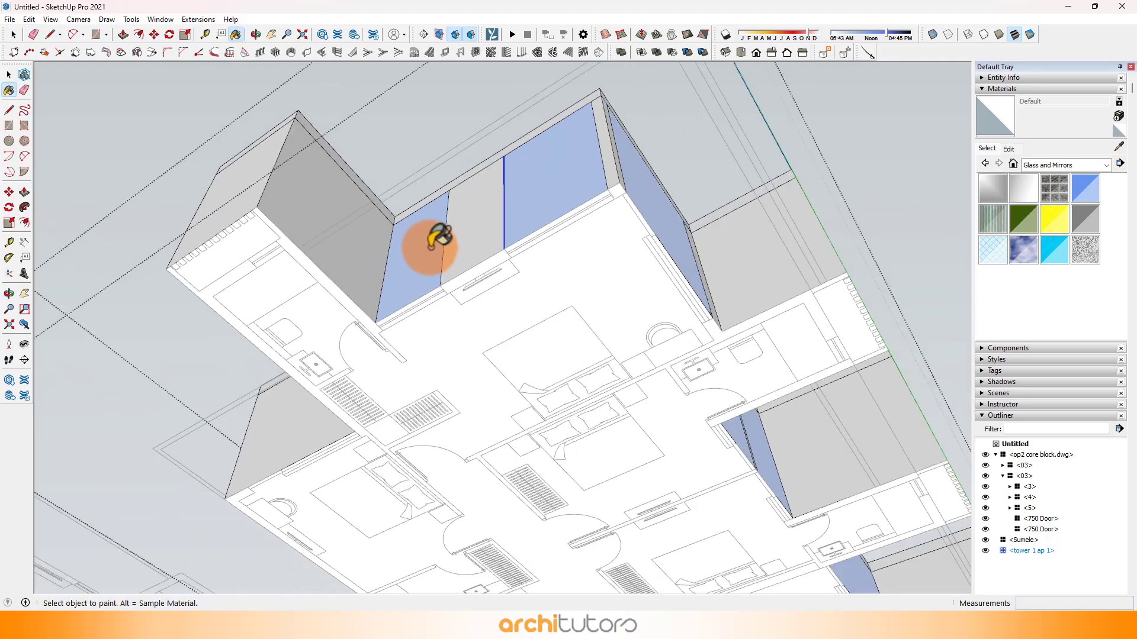
# Step: Copy the outer vertical edge of the rear bedroom's window wall 650 mm inward along the facade
pyautogui.moveTo(351, 288); pyautogui.dragTo(685, 337, button='middle')
pyautogui.scroll(1, 328, 303)
pyautogui.click(328, 303)
pyautogui.moveTo(324, 302); pyautogui.dragTo(367, 282, button='middle')
pyautogui.scroll(2, 301, 283)
pyautogui.scroll(2, 290, 277)
pyautogui.click(273, 270)
pyautogui.press('m')
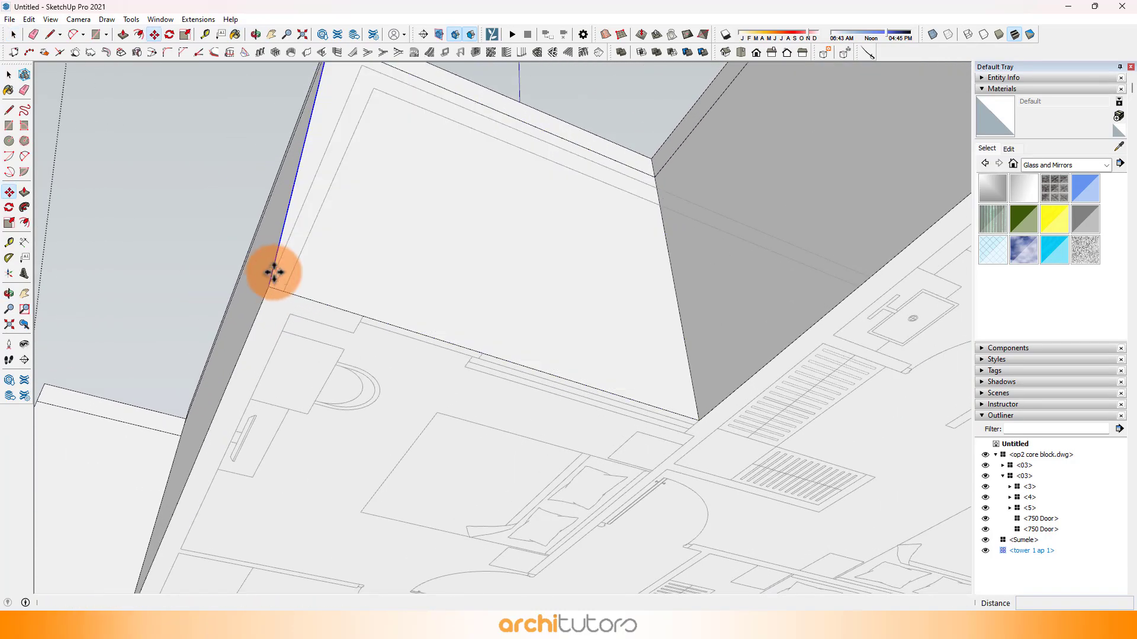
pyautogui.click(269, 287)
pyautogui.press('ctrl')
pyautogui.click(361, 312)
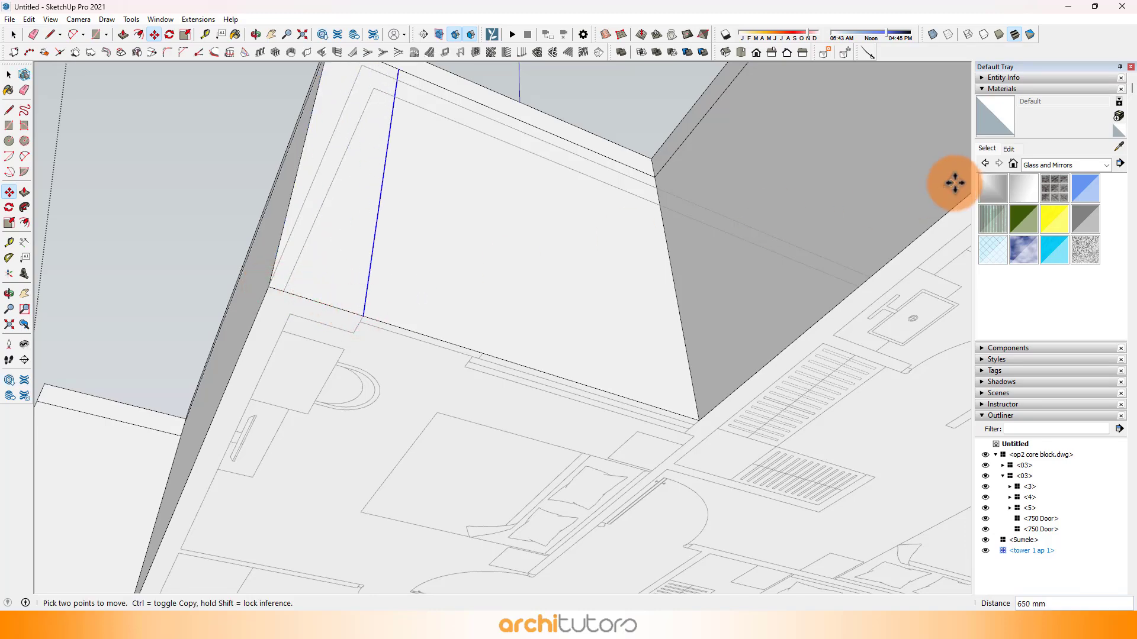
# Step: Paint the rear bedroom's wide window panel with Translucent Glass Blue and close the component
pyautogui.click(1085, 189)
pyautogui.scroll(-2, 591, 261)
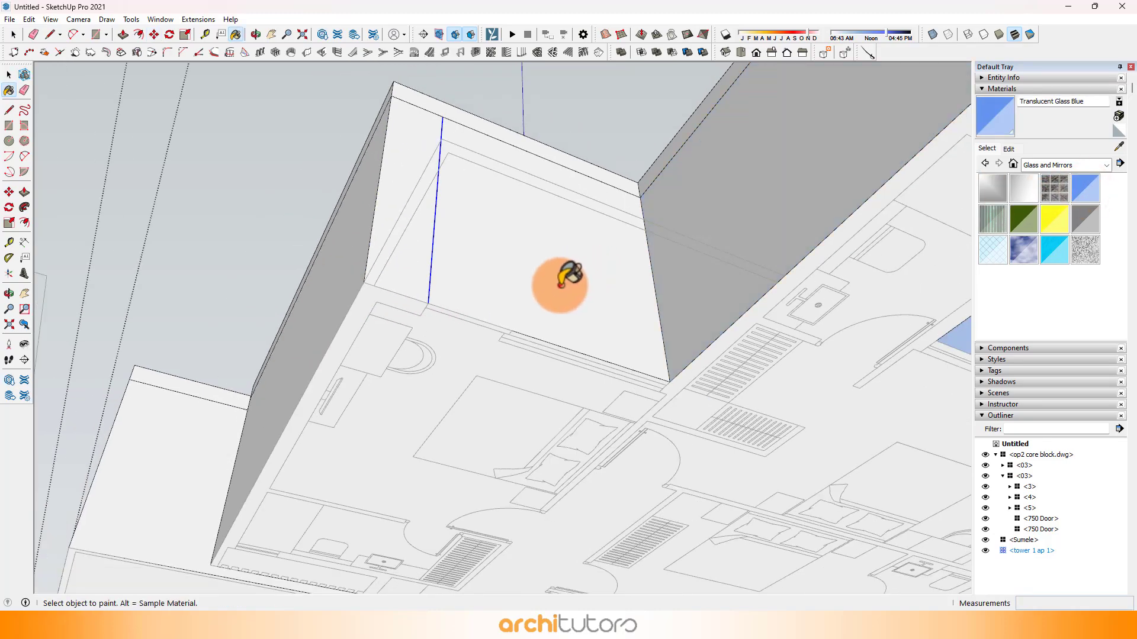
pyautogui.click(561, 282)
pyautogui.scroll(-1, 553, 290)
pyautogui.moveTo(550, 293)
pyautogui.mouseDown(button='middle')
pyautogui.moveTo(207, 274)
pyautogui.moveTo(604, 305)
pyautogui.moveTo(414, 312)
pyautogui.moveTo(370, 263)
pyautogui.moveTo(523, 282)
pyautogui.moveTo(527, 186)
pyautogui.moveTo(599, 343)
pyautogui.moveTo(527, 293)
pyautogui.moveTo(655, 385)
pyautogui.moveTo(474, 357)
pyautogui.moveTo(601, 381)
pyautogui.moveTo(566, 346)
pyautogui.mouseUp(button='middle')
pyautogui.press('space')
pyautogui.scroll(-1, 566, 346)
pyautogui.moveTo(522, 431); pyautogui.dragTo(499, 354, button='middle')
pyautogui.scroll(3, 534, 383)
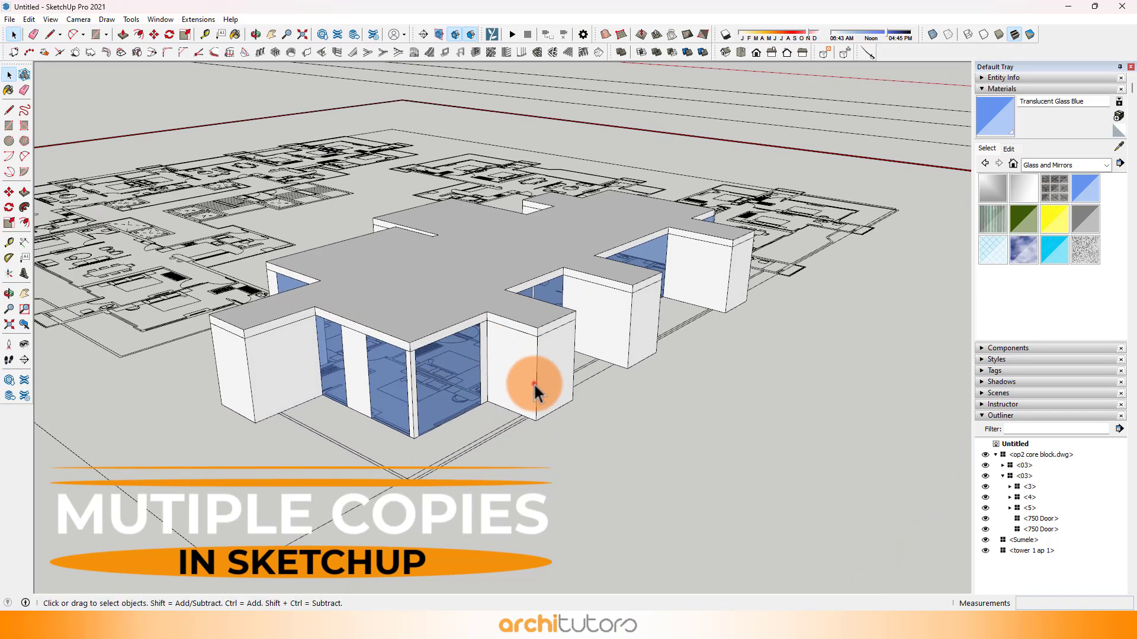
# Step: Copy the apartment component 3300 mm straight up so the copy sits on top of the original
pyautogui.click(534, 382)
pyautogui.scroll(1, 534, 384)
pyautogui.scroll(3, 534, 382)
pyautogui.press('m')
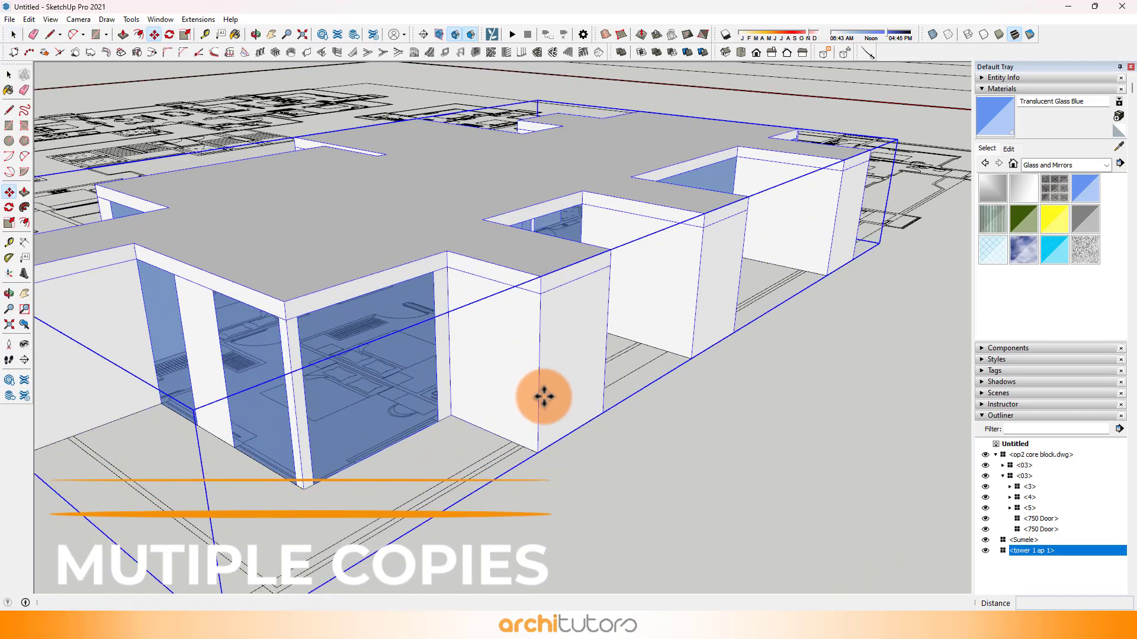
pyautogui.click(535, 453)
pyautogui.press('ctrl')
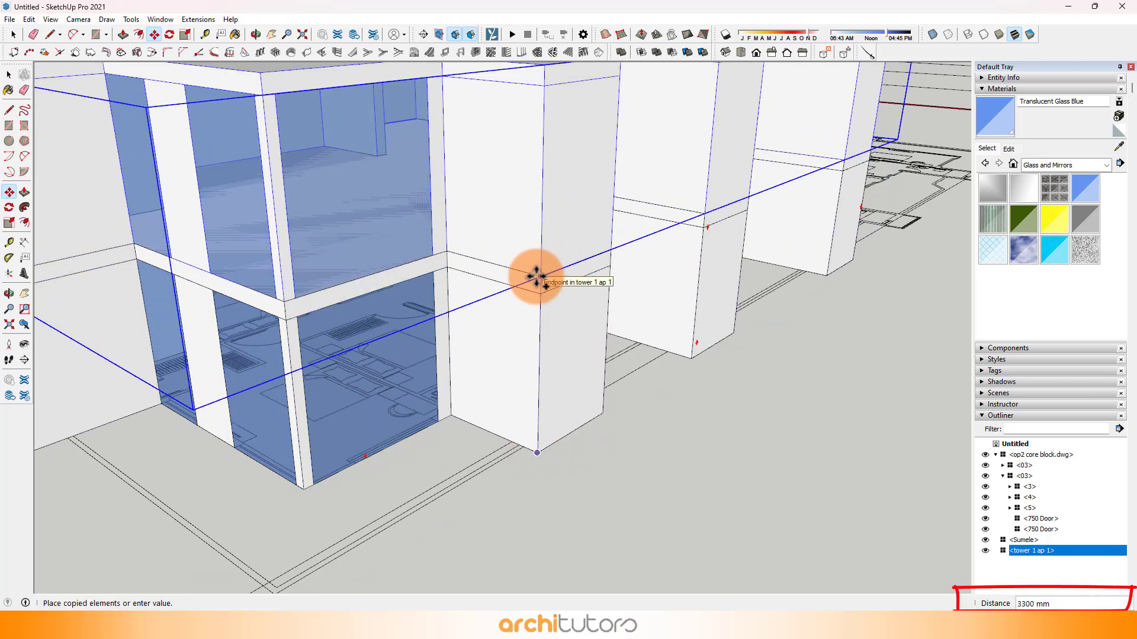
pyautogui.click(536, 276)
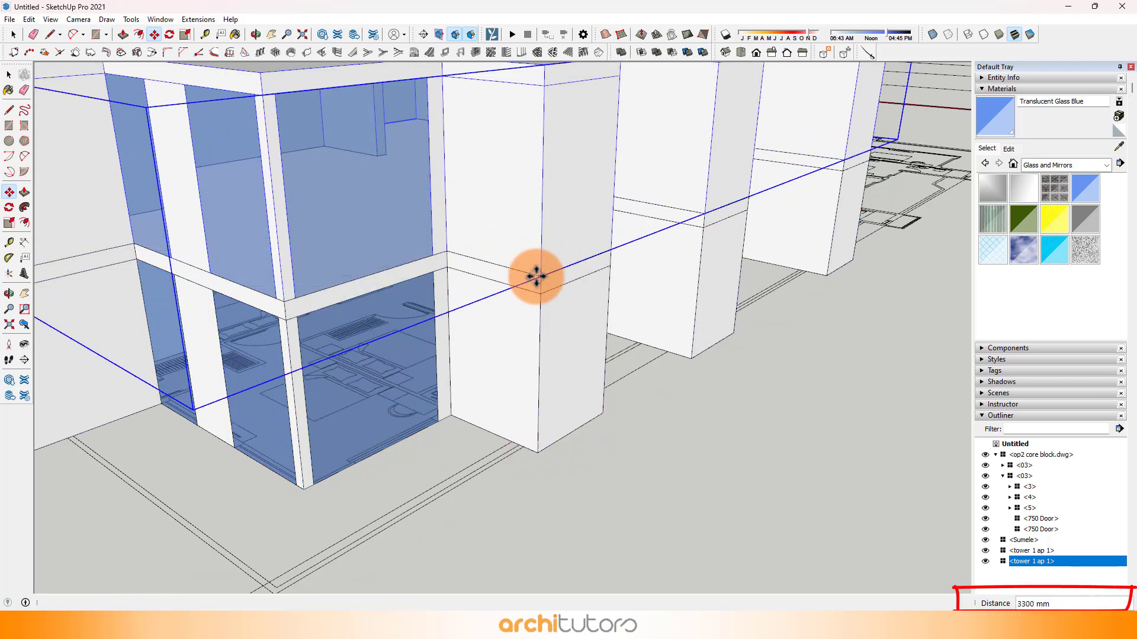
# Step: Multiply the upward copy of the apartment component 25 times at the same floor spacing
pyautogui.scroll(-2, 533, 274)
pyautogui.moveTo(533, 275); pyautogui.dragTo(588, 382, button='middle')
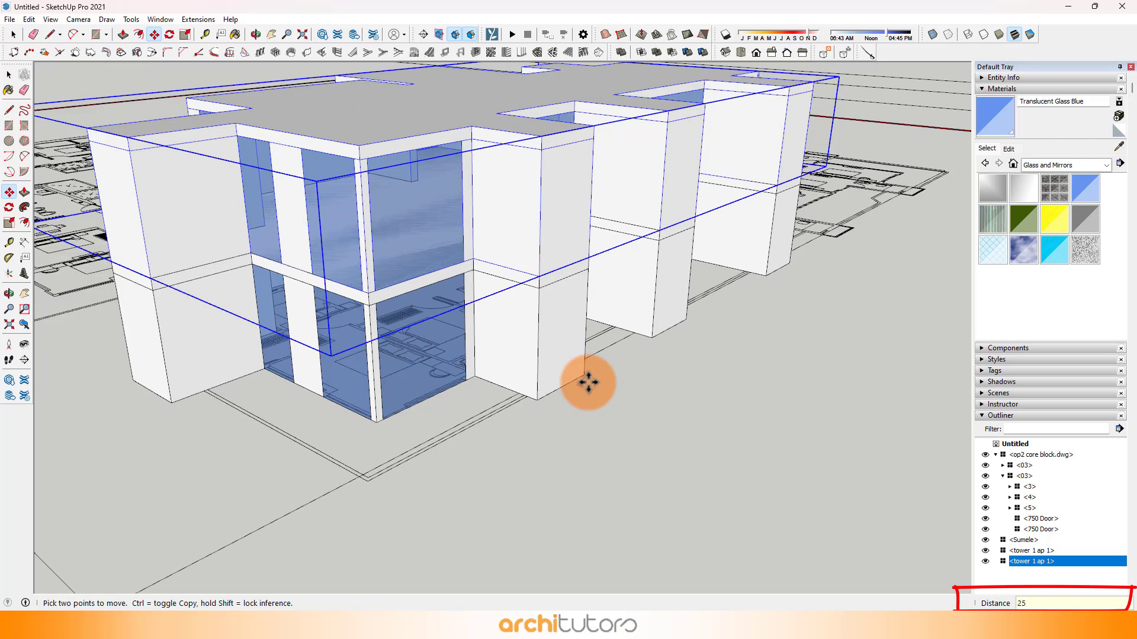
pyautogui.press('Return')
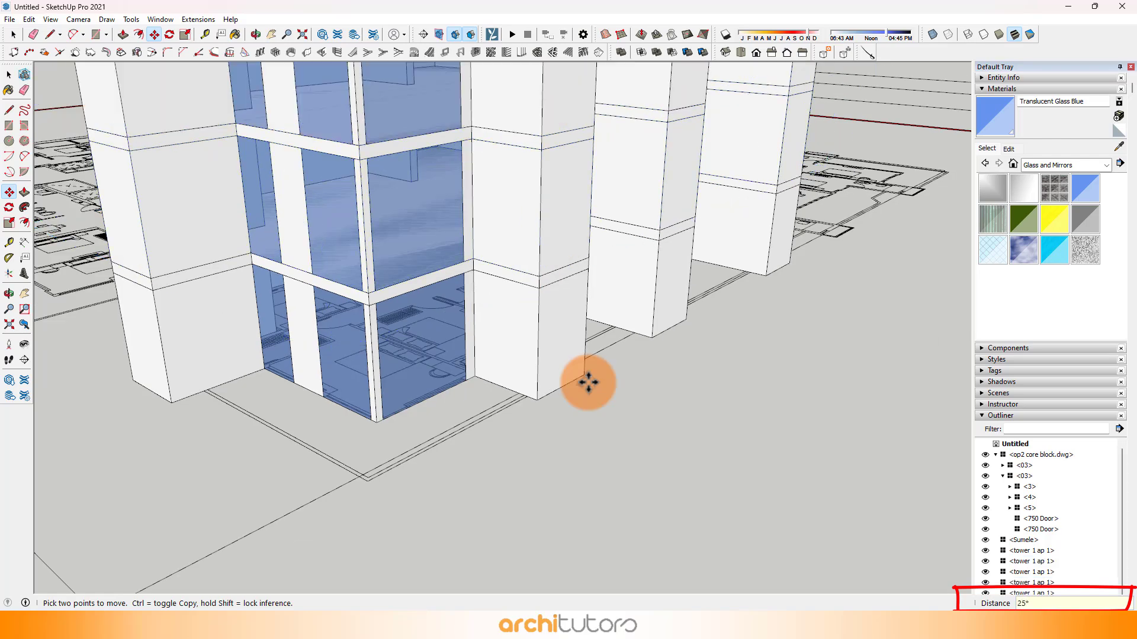
pyautogui.scroll(-10, 529, 436)
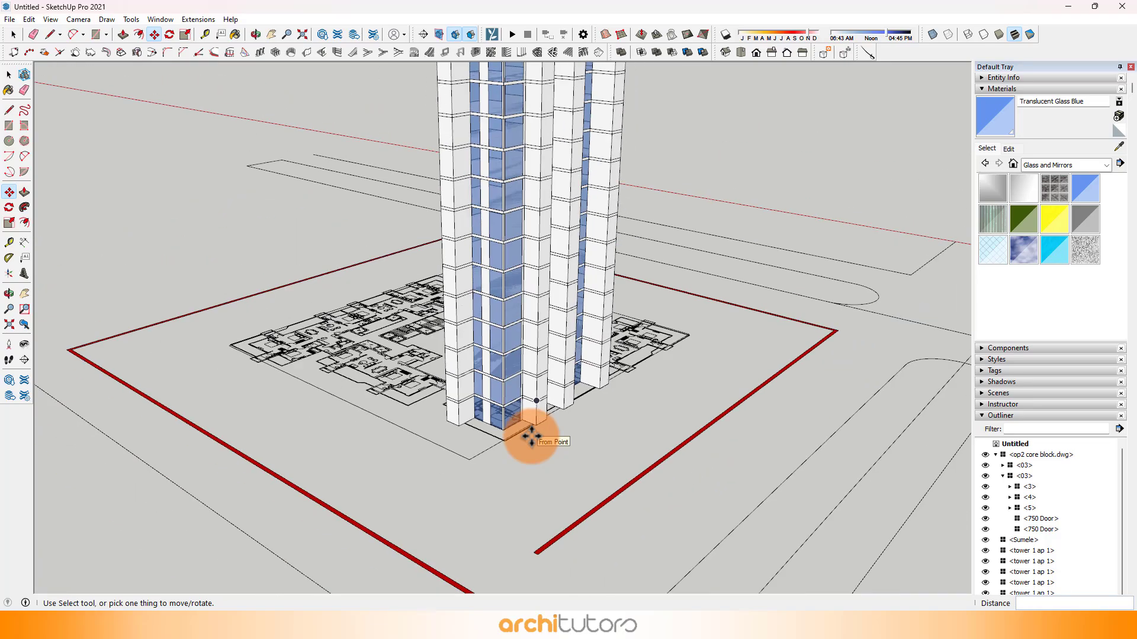
# Step: Recolour the Translucent Glass Blue material grey in HLS, with hue 0, saturation 0 and luminance 51
pyautogui.moveTo(577, 259); pyautogui.dragTo(540, 160, button='middle')
pyautogui.scroll(6, 539, 97)
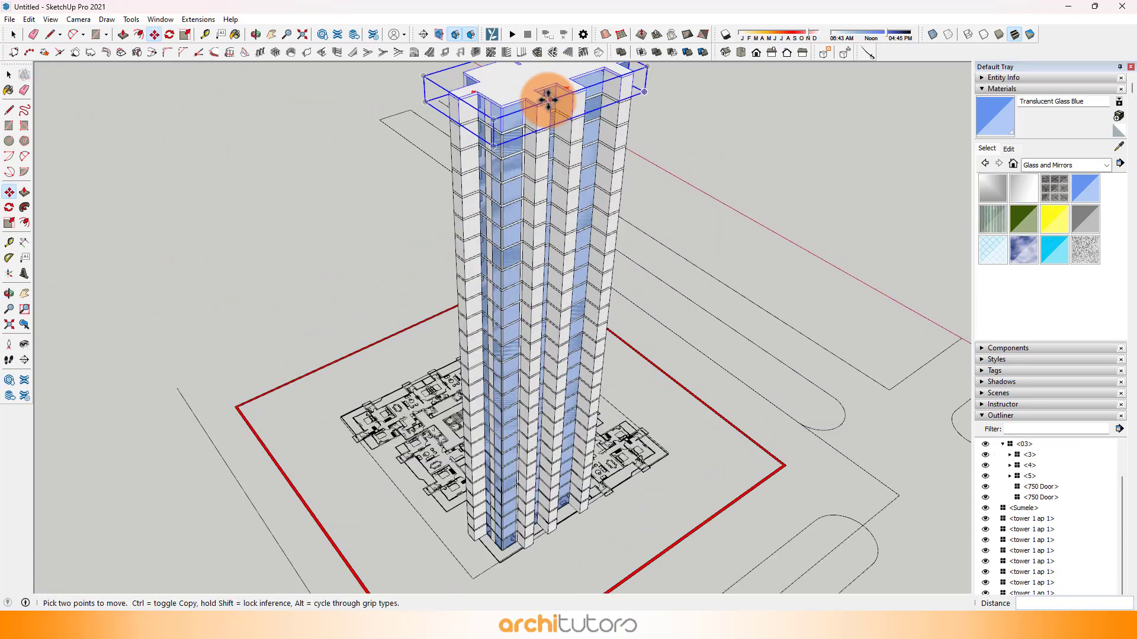
pyautogui.scroll(-3, 505, 304)
pyautogui.moveTo(495, 236); pyautogui.dragTo(518, 178, button='middle')
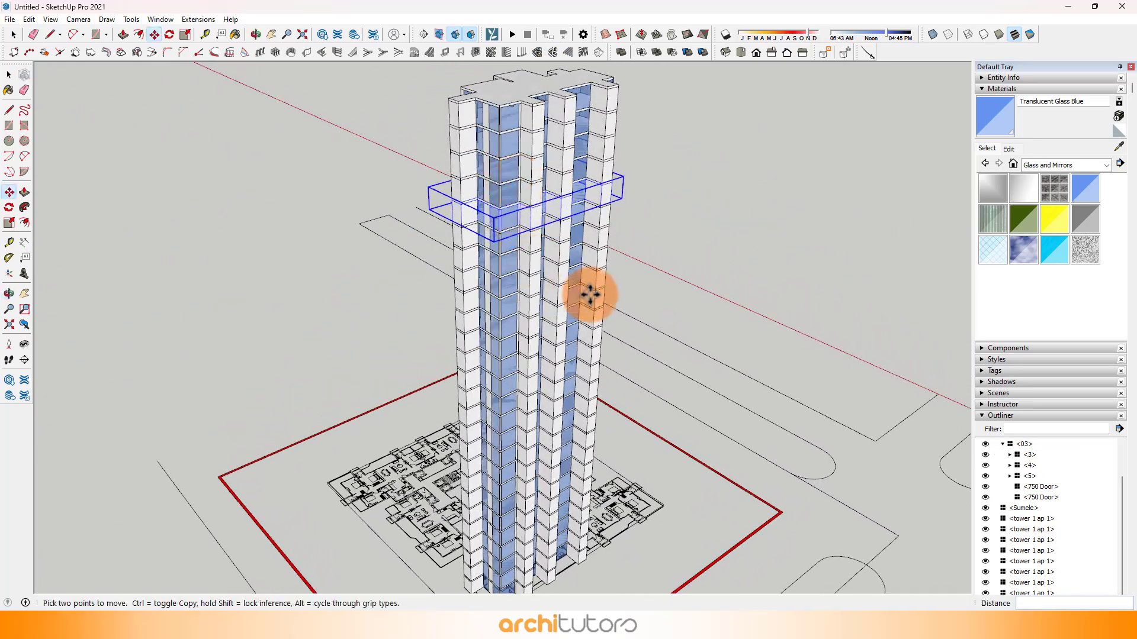
pyautogui.moveTo(591, 297); pyautogui.dragTo(511, 317, button='middle')
pyautogui.click(1012, 149)
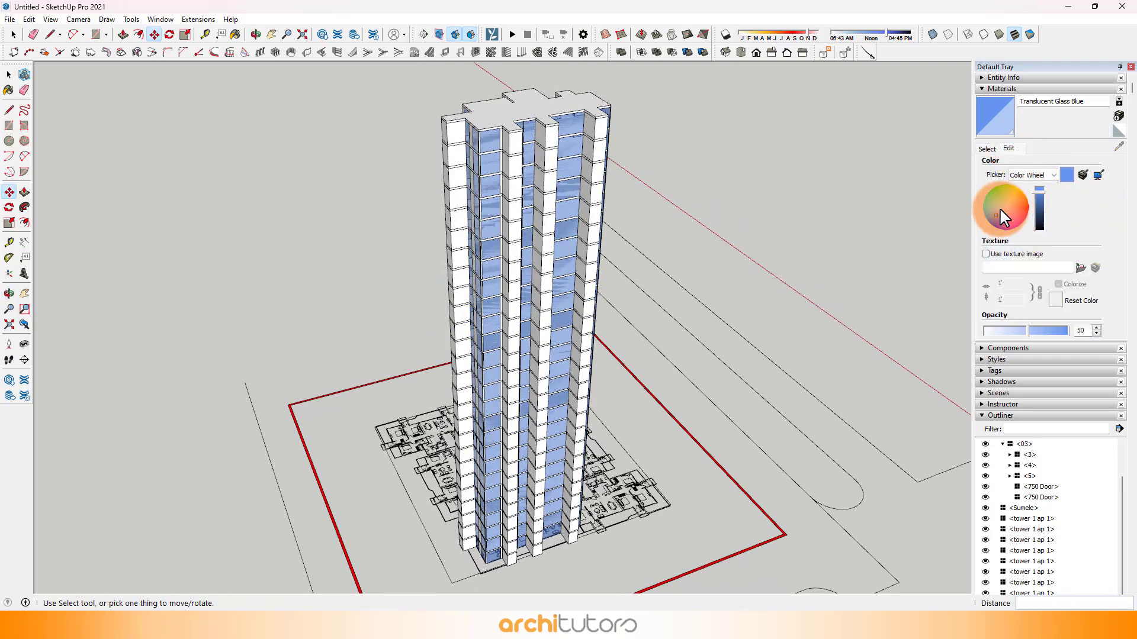
pyautogui.moveTo(999, 209); pyautogui.dragTo(1039, 211)
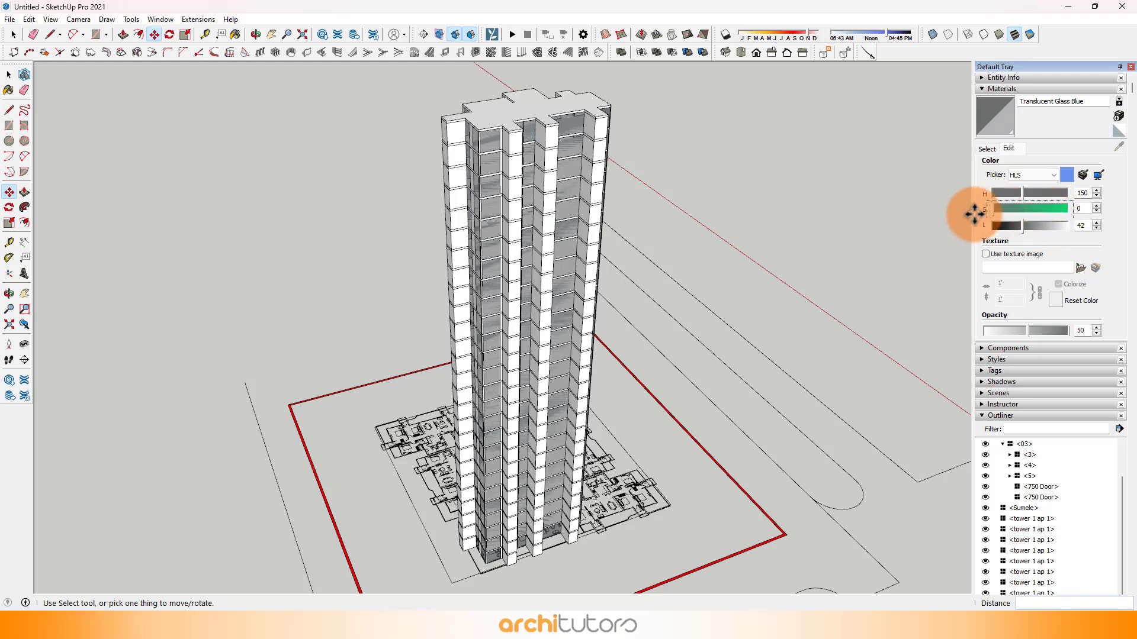
pyautogui.moveTo(1021, 191); pyautogui.dragTo(967, 192)
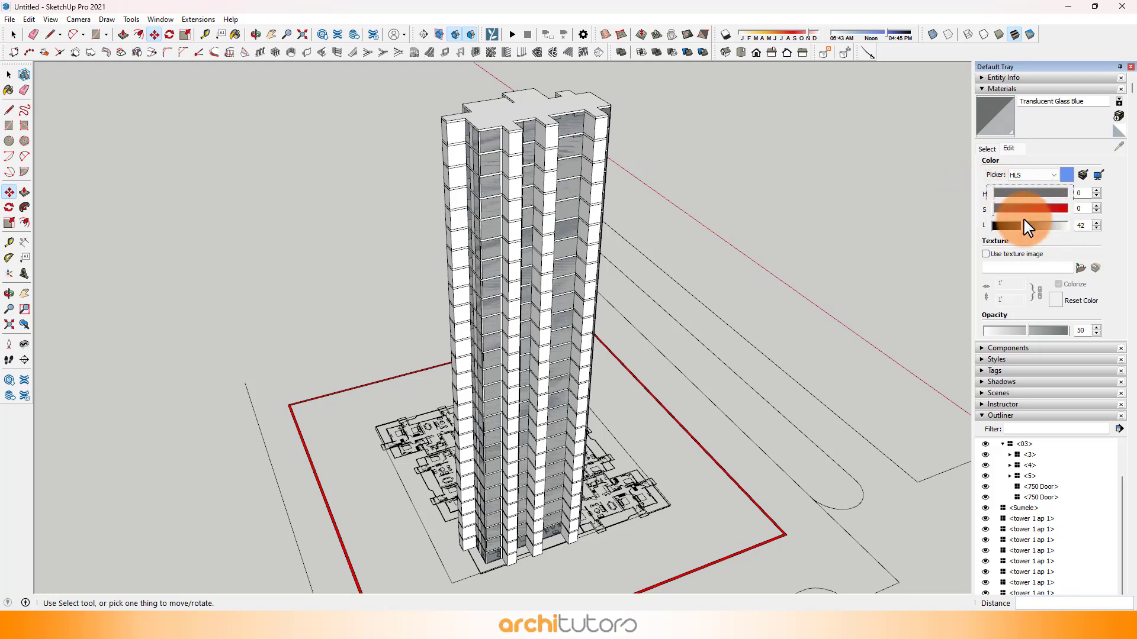
pyautogui.moveTo(1032, 236)
pyautogui.mouseDown()
pyautogui.moveTo(1040, 226)
pyautogui.moveTo(1007, 231)
pyautogui.moveTo(1032, 229)
pyautogui.mouseUp()
pyautogui.scroll(5, 504, 249)
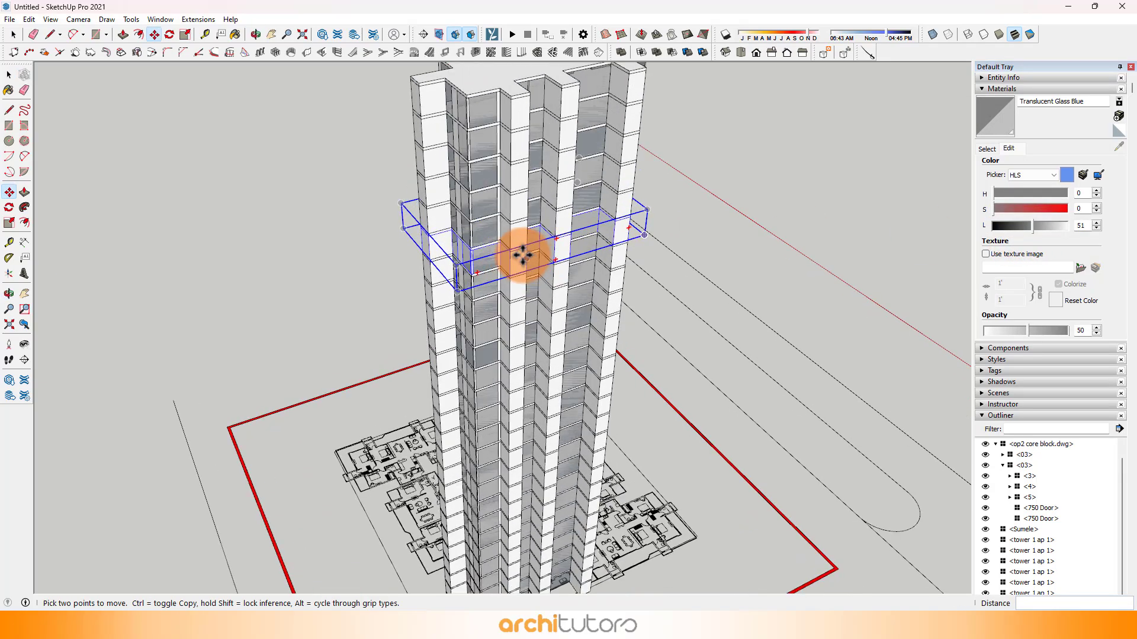
pyautogui.moveTo(486, 231); pyautogui.dragTo(519, 269, button='middle')
pyautogui.scroll(-10, 520, 269)
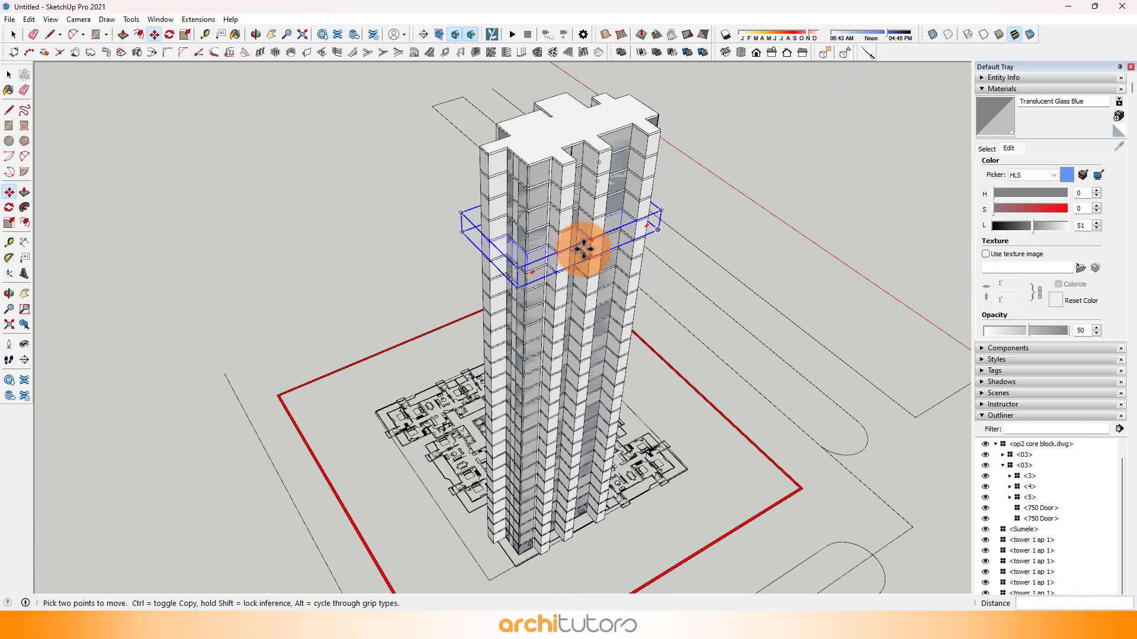
pyautogui.scroll(3, 627, 221)
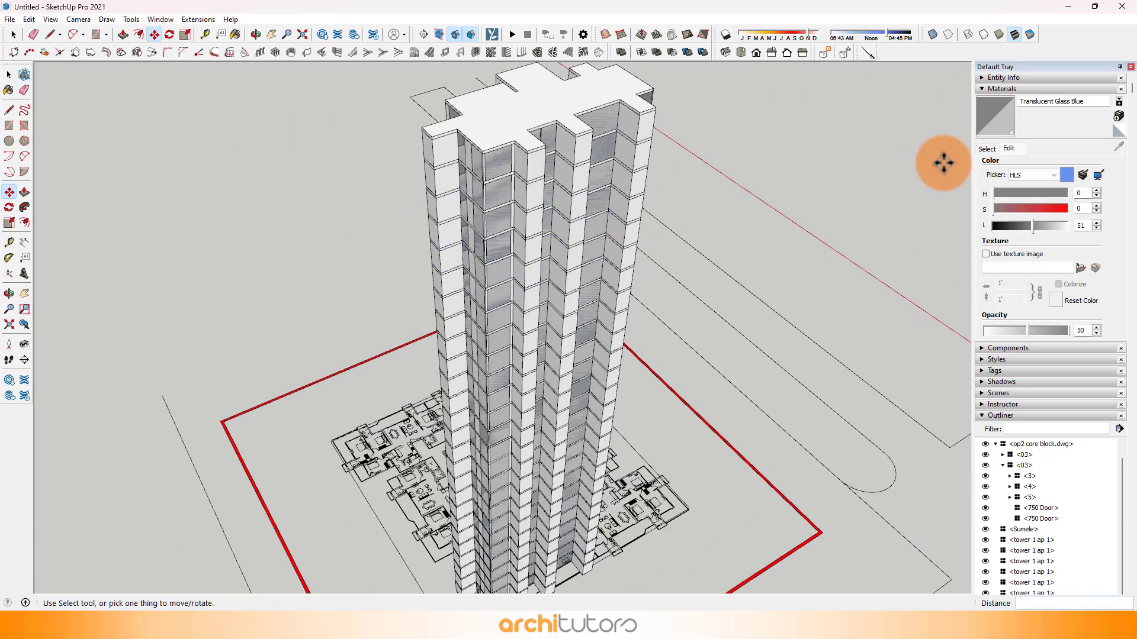
pyautogui.click(986, 149)
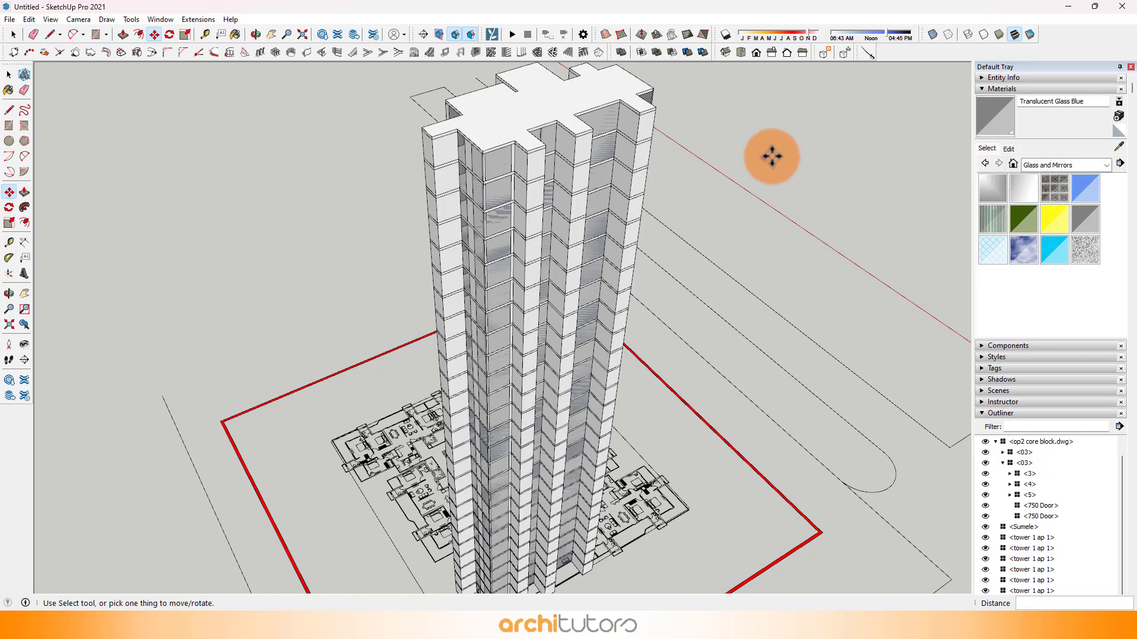
# Step: Select all stacked floor components of the tower and make them into one group
pyautogui.moveTo(437, 240); pyautogui.dragTo(425, 290, button='middle')
pyautogui.scroll(-4, 425, 251)
pyautogui.press('space')
pyautogui.moveTo(395, 213); pyautogui.dragTo(408, 299, button='middle')
pyautogui.click(493, 308)
pyautogui.moveTo(492, 308); pyautogui.dragTo(492, 364, button='middle')
pyautogui.rightClick(493, 363)
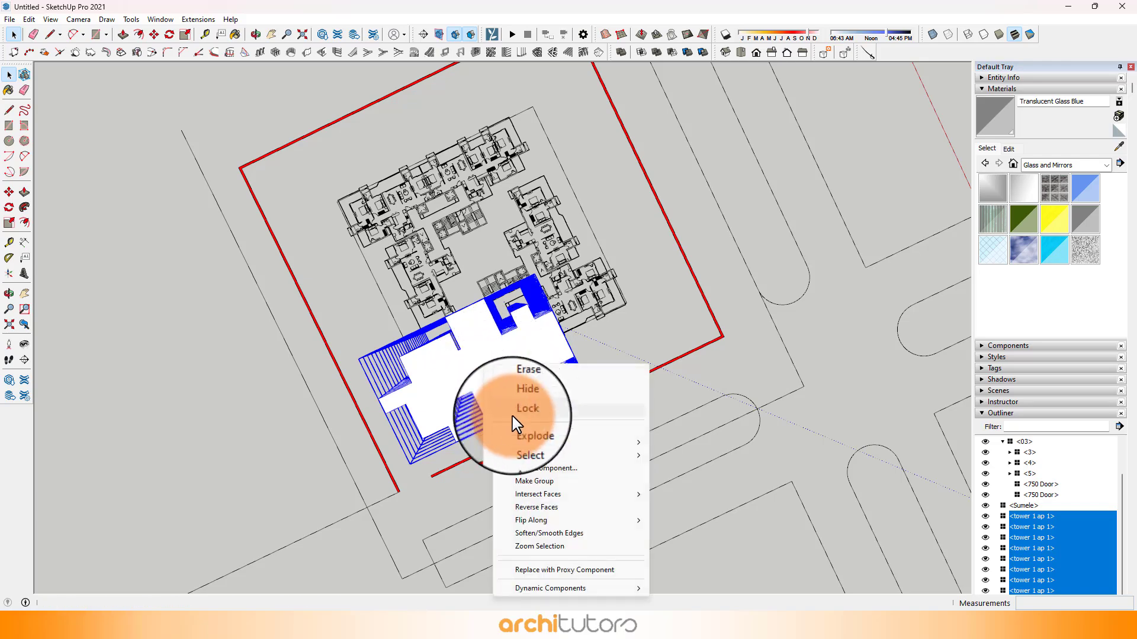
pyautogui.click(533, 481)
# Step: Collapse the op2 core block.dwg and tower group entries in the Outliner
pyautogui.moveTo(569, 438); pyautogui.dragTo(562, 278, button='middle')
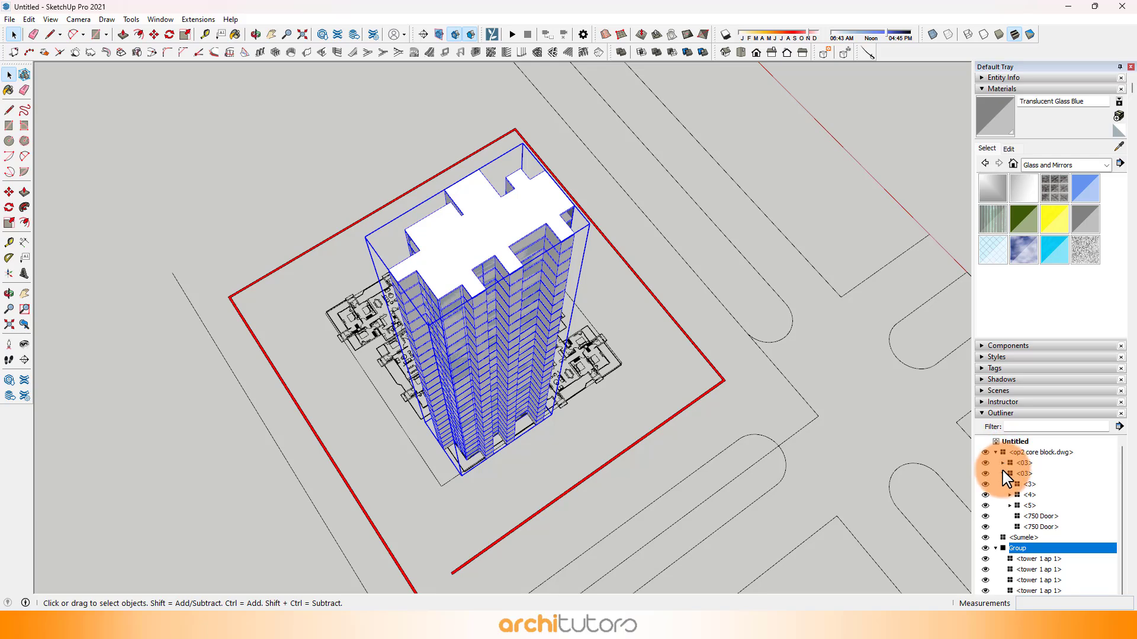
pyautogui.click(996, 453)
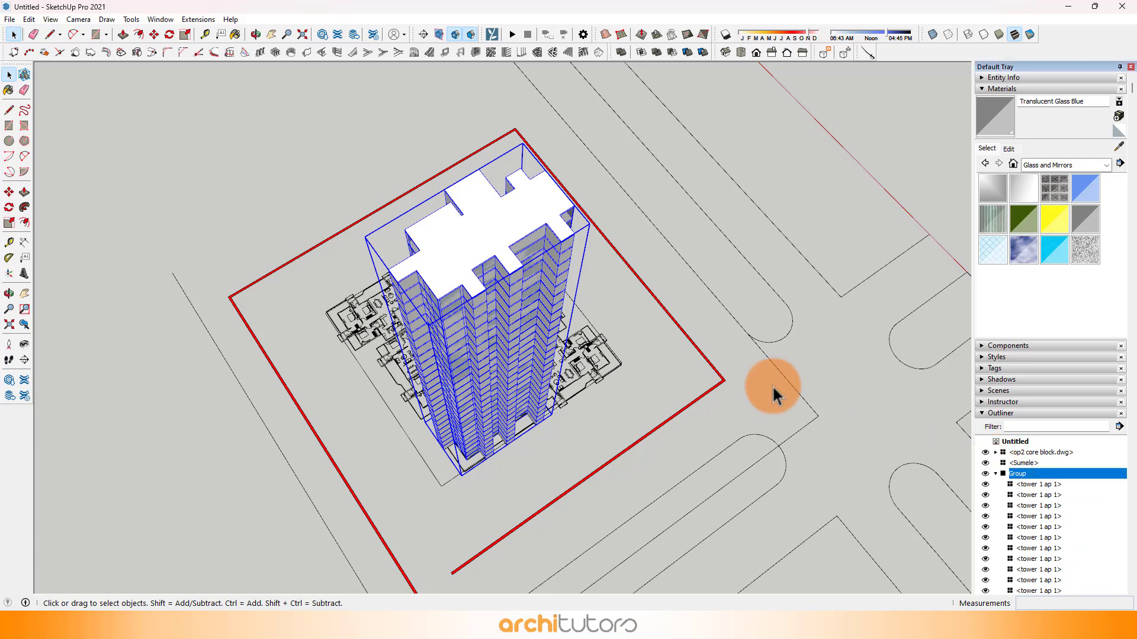
pyautogui.click(667, 363)
pyautogui.scroll(-5, 588, 378)
pyautogui.moveTo(589, 378); pyautogui.dragTo(597, 183, button='middle')
pyautogui.scroll(4, 587, 343)
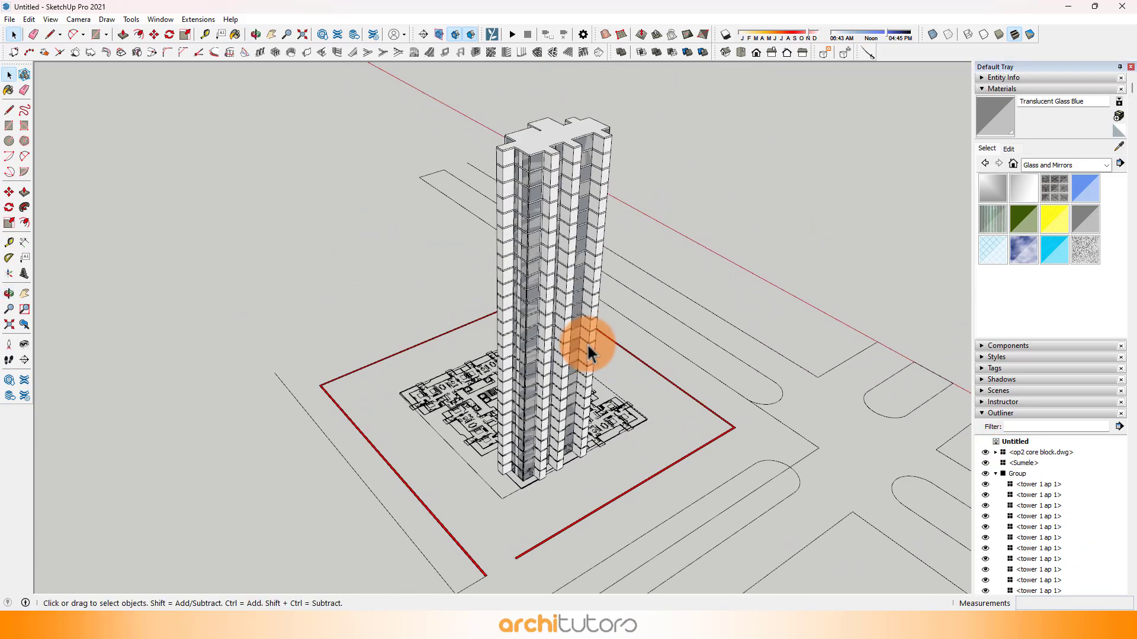
pyautogui.scroll(2, 587, 342)
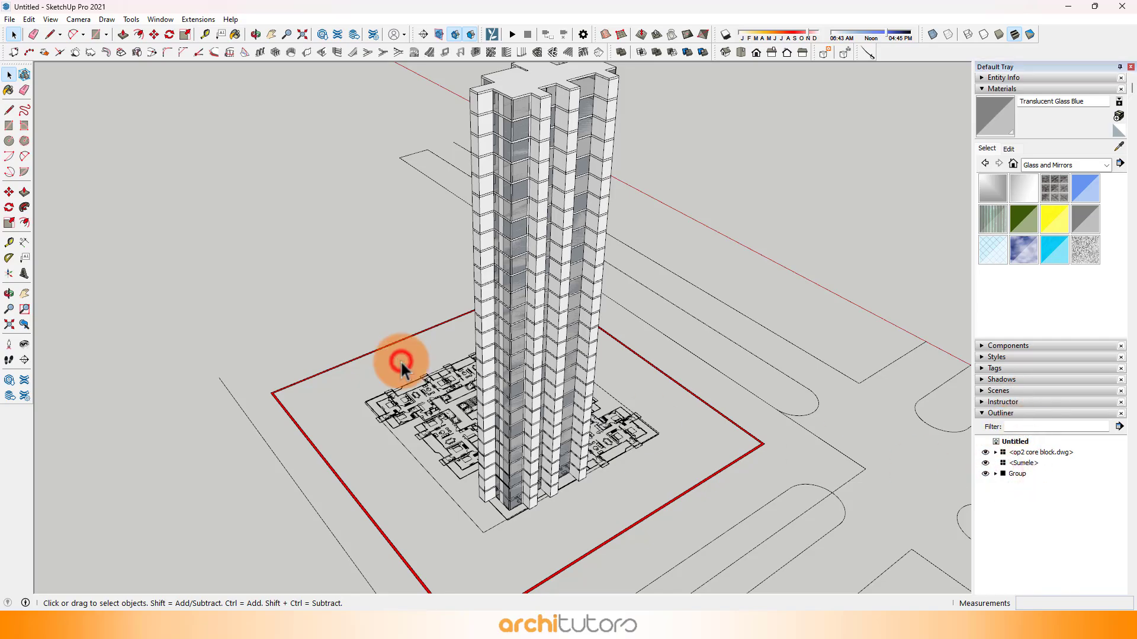
# Step: Collapse the Materials section of the tray and leave the tower group deselected
pyautogui.click(510, 355)
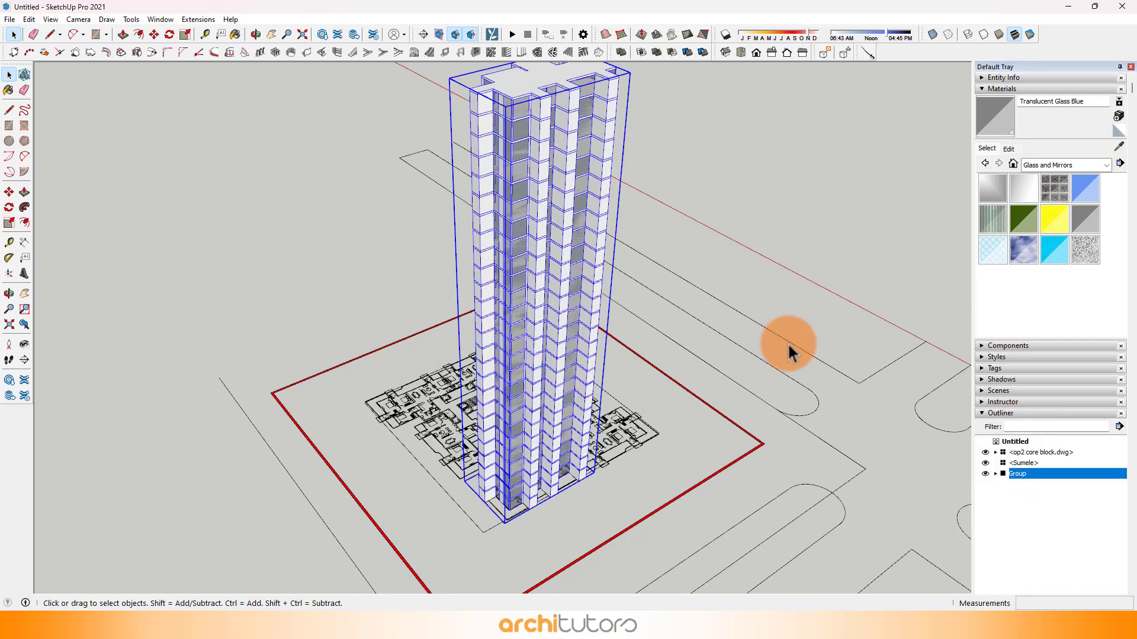
pyautogui.moveTo(788, 349); pyautogui.dragTo(715, 367, button='middle')
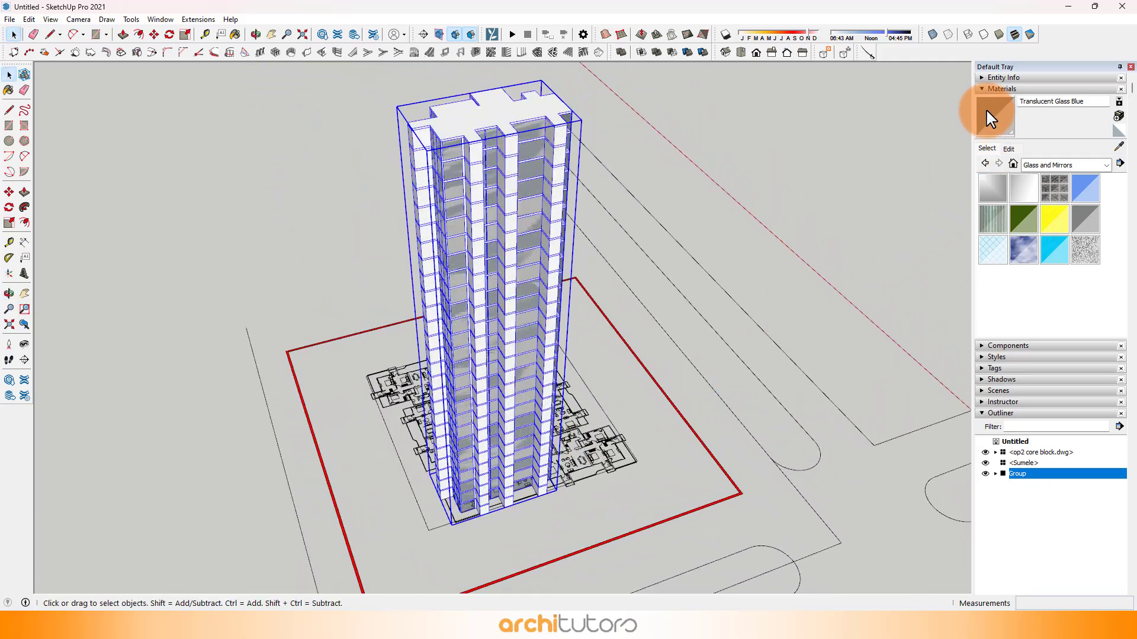
pyautogui.click(985, 88)
pyautogui.moveTo(539, 325); pyautogui.dragTo(393, 365, button='middle')
pyautogui.click(392, 366)
# Step: Start the second unit's outline at the tower's inner corner and draw it to the lift shaft's far corner
pyautogui.scroll(2, 595, 415)
pyautogui.keyDown('shift'); pyautogui.moveTo(576, 413); pyautogui.dragTo(447, 452, button='middle'); pyautogui.keyUp('shift')
pyautogui.scroll(5, 410, 406)
pyautogui.moveTo(397, 425); pyautogui.dragTo(322, 348, button='middle')
pyautogui.scroll(2, 393, 418)
pyautogui.scroll(3, 313, 345)
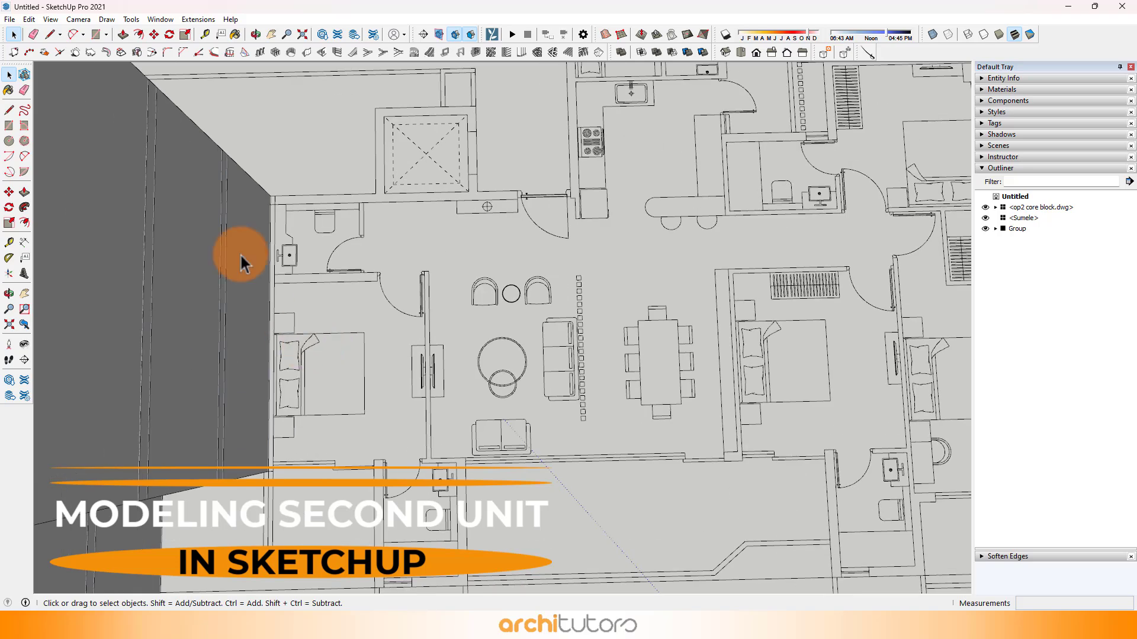
pyautogui.click(55, 38)
pyautogui.scroll(4, 246, 172)
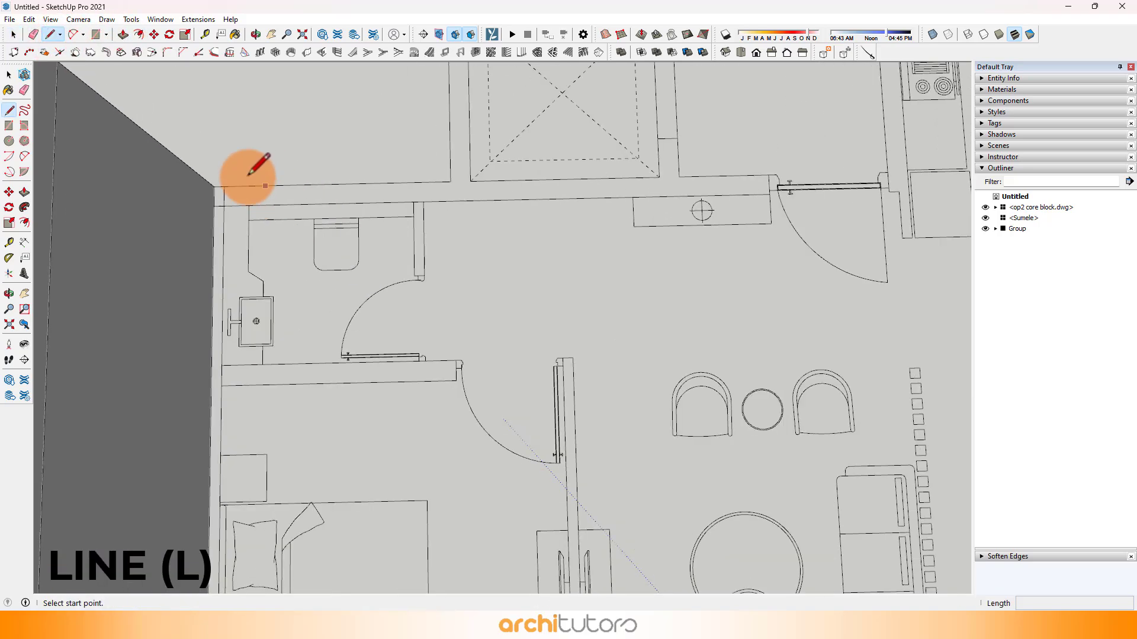
pyautogui.click(214, 189)
pyautogui.scroll(-4, 265, 296)
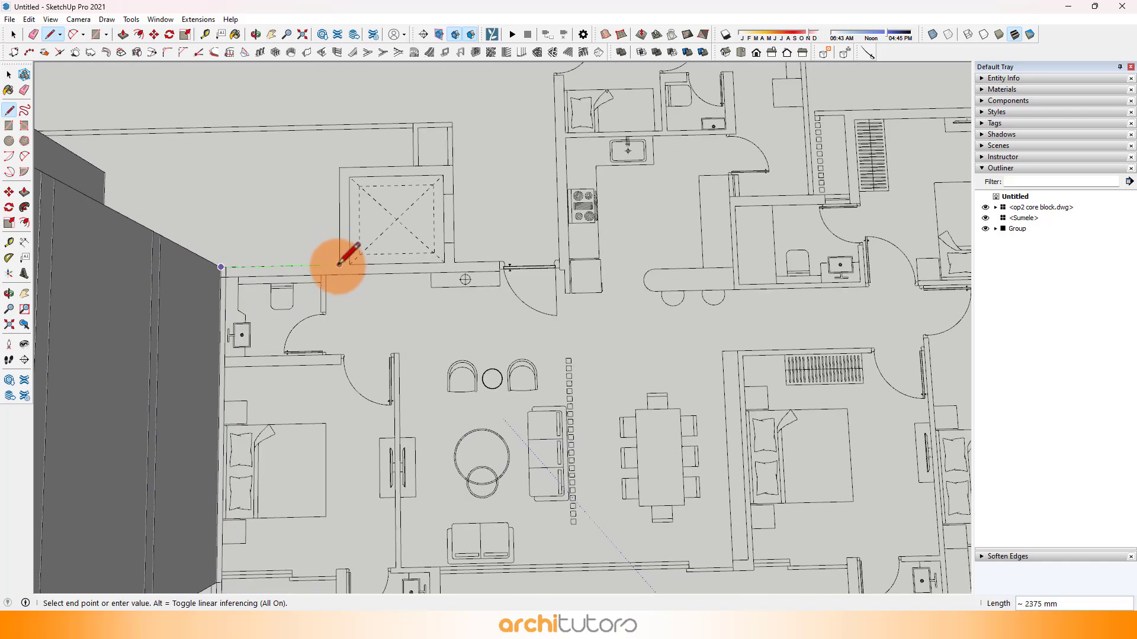
pyautogui.click(339, 167)
# Step: Continue the outline 2200 mm across the lift shaft, back down its side and along the entrance wall to the kitchen wall
pyautogui.scroll(1, 447, 157)
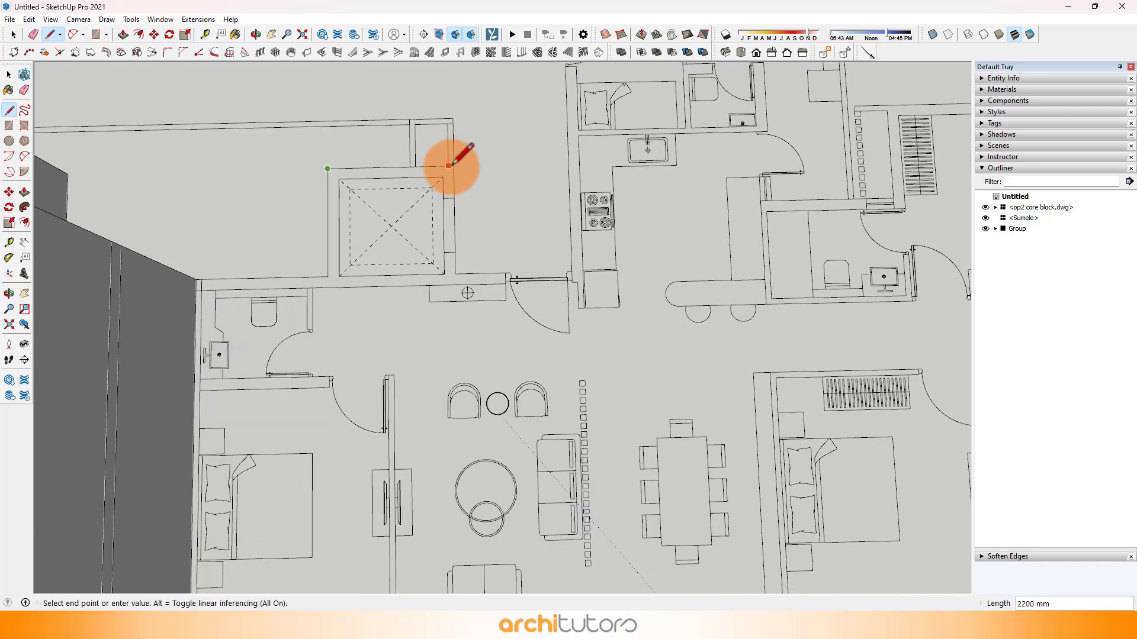
pyautogui.click(454, 274)
pyautogui.scroll(-2, 414, 274)
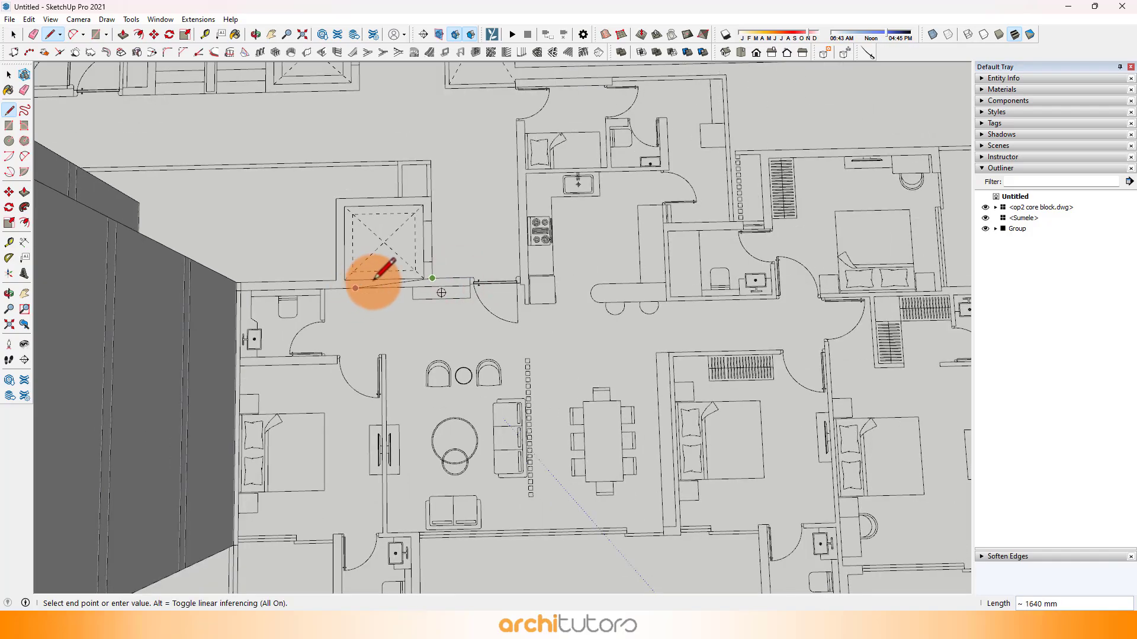
pyautogui.scroll(6, 464, 279)
pyautogui.click(454, 283)
pyautogui.scroll(-5, 409, 379)
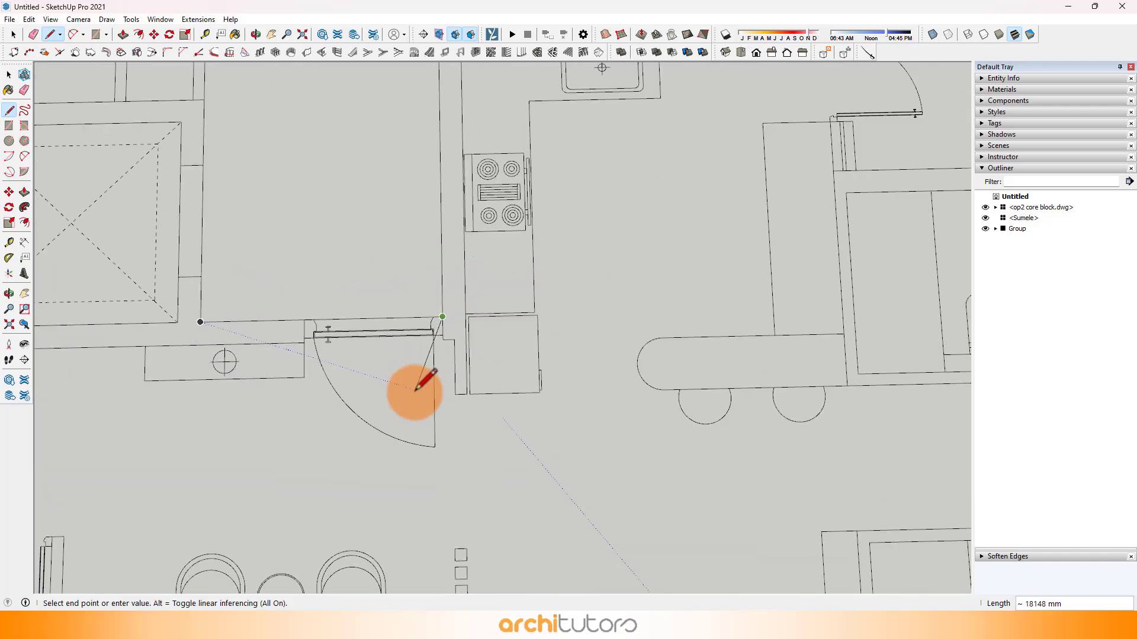
# Step: Continue the outline along the kitchen's outer wall to the service shaft corner and 5175 mm along the utility rooms' rear wall
pyautogui.scroll(2, 420, 225)
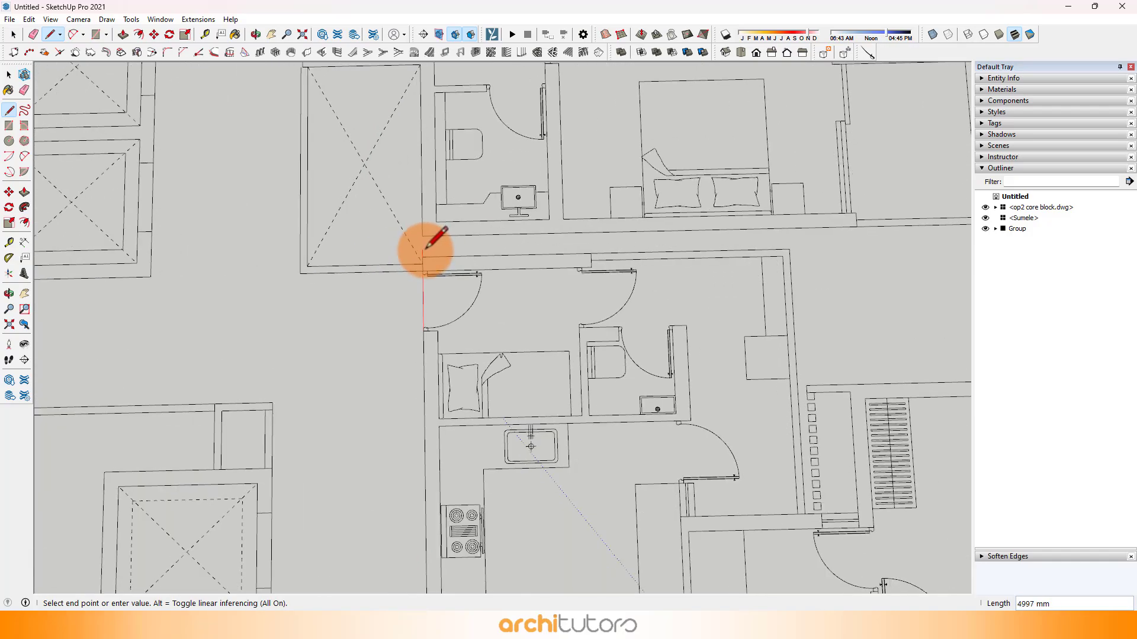
pyautogui.scroll(-4, 426, 246)
pyautogui.scroll(2, 431, 286)
pyautogui.scroll(4, 429, 280)
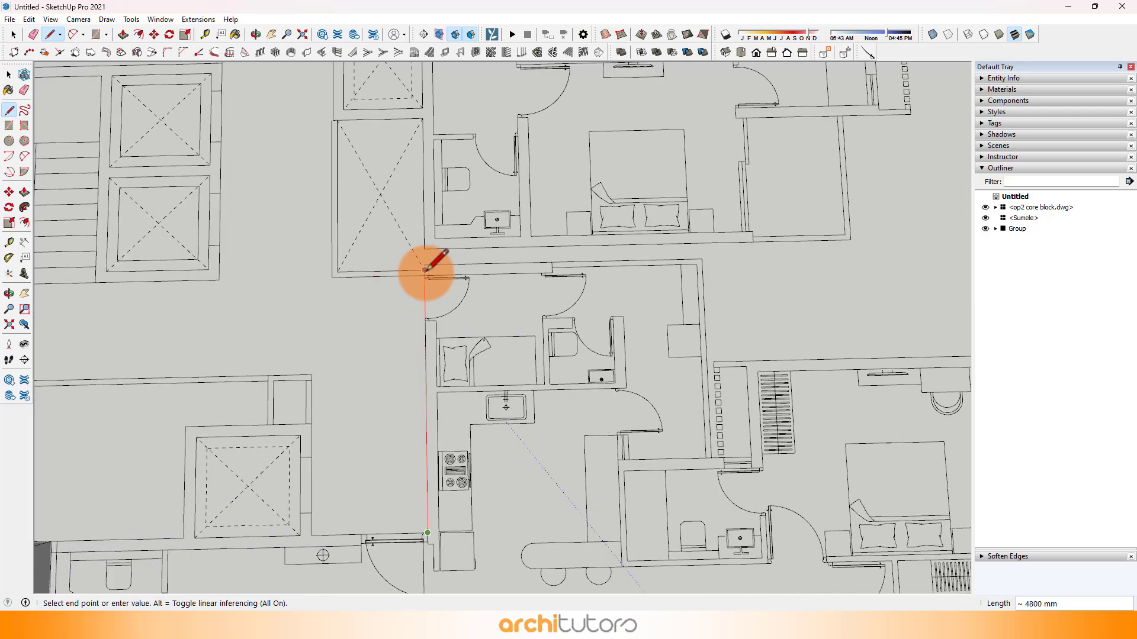
pyautogui.scroll(-1, 424, 264)
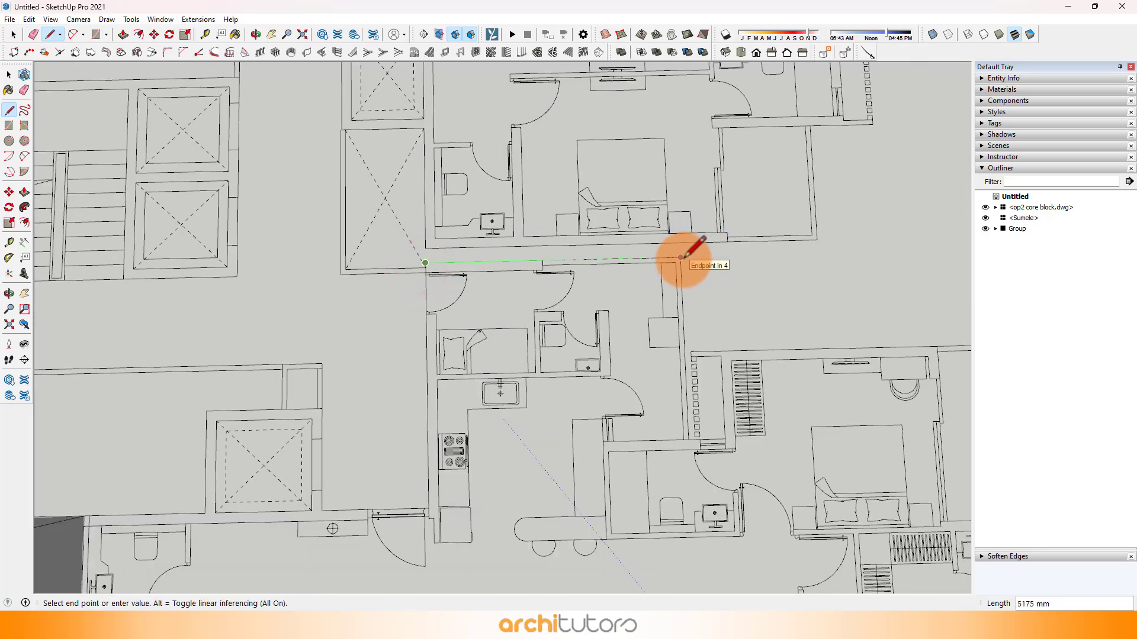
pyautogui.click(680, 257)
# Step: Continue the outline 3675 mm down the utility side wall, across the gap and 1750 mm back up along the bedroom's slatted screen
pyautogui.scroll(-3, 680, 255)
pyautogui.scroll(6, 667, 286)
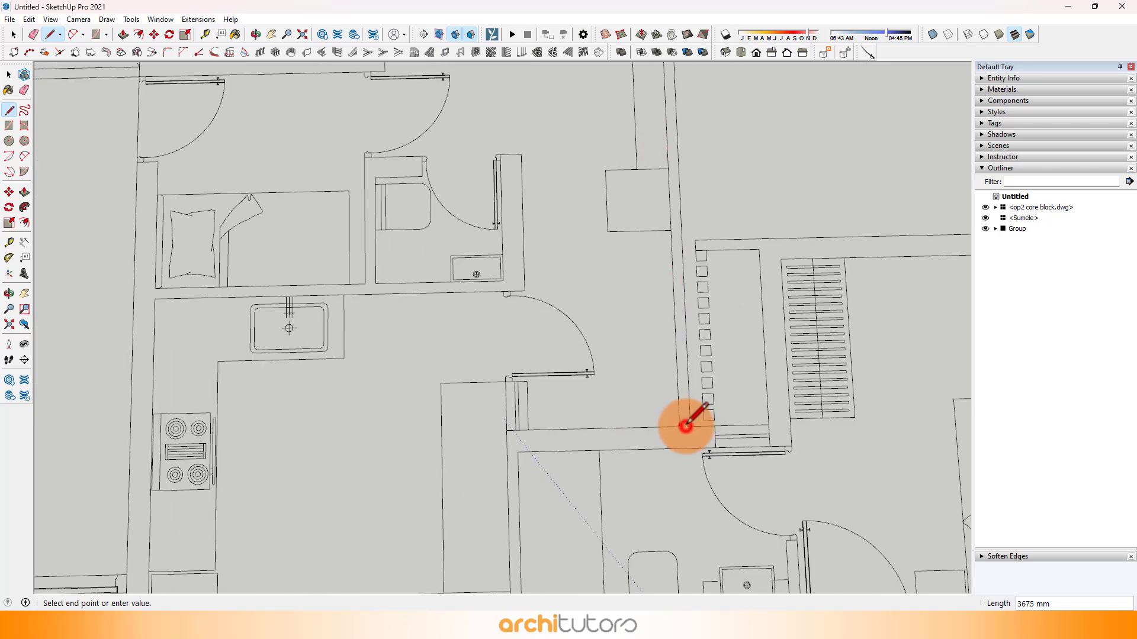
pyautogui.scroll(1, 704, 425)
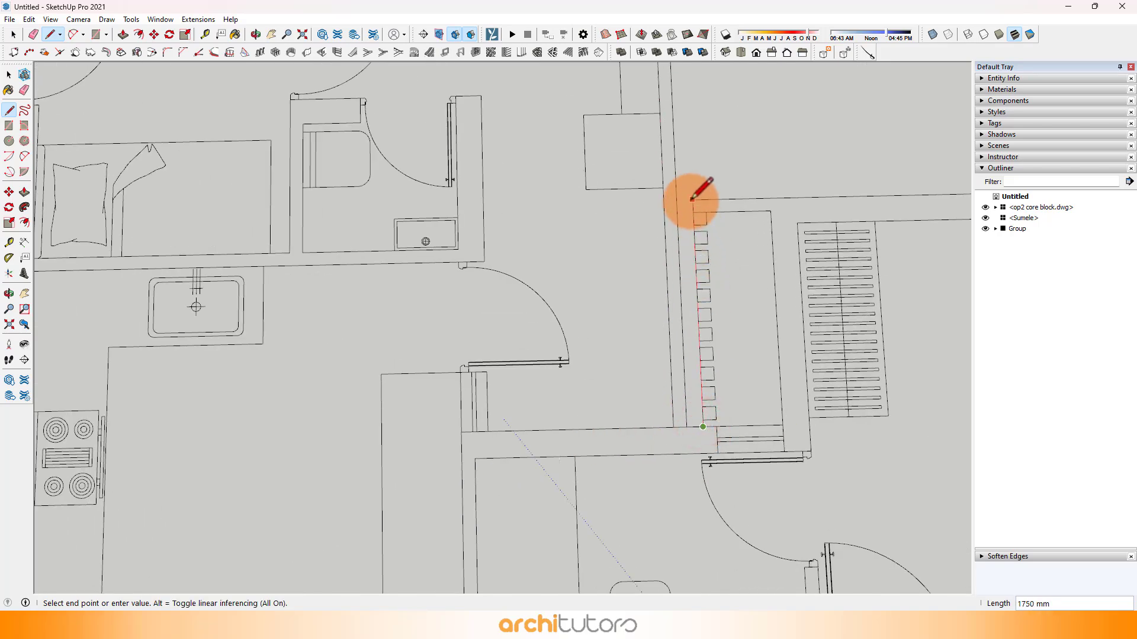
# Step: Continue the outline along the bedroom's rear wall to the balcony corner and down the bedroom's balcony side
pyautogui.scroll(-6, 249, 293)
pyautogui.scroll(3, 653, 277)
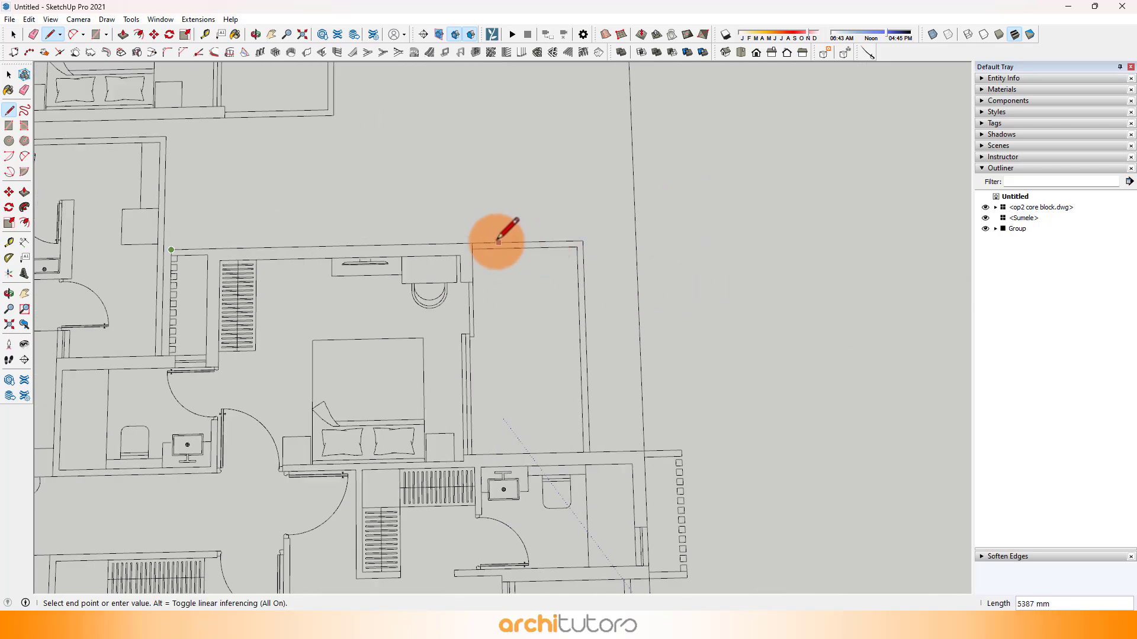
pyautogui.click(472, 243)
pyautogui.scroll(2, 481, 453)
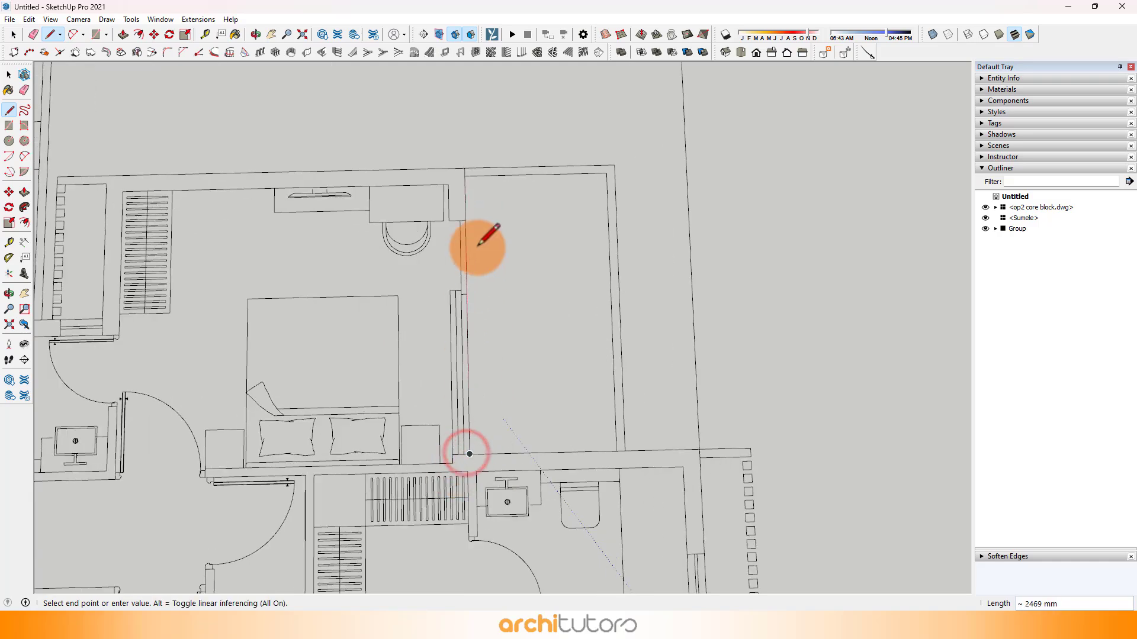
# Step: Continue the outline along the adjoining bathroom's upper wall to the projecting slatted screen and down the screen's outer side
pyautogui.scroll(-2, 478, 252)
pyautogui.scroll(2, 659, 391)
pyautogui.scroll(-2, 687, 246)
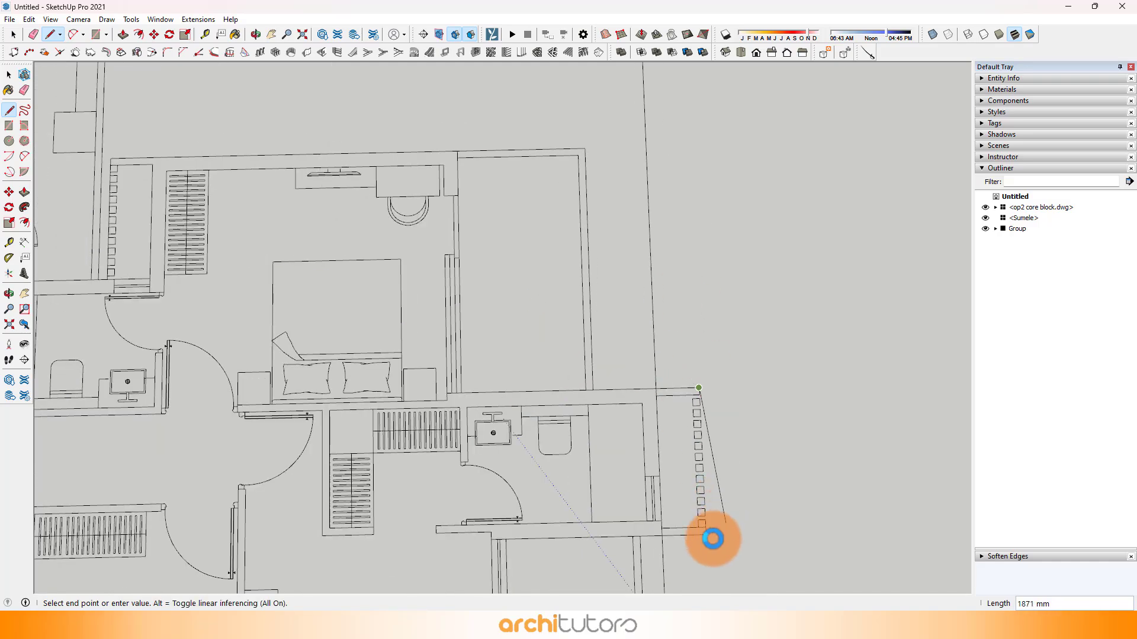
pyautogui.scroll(1, 711, 536)
pyautogui.click(705, 535)
# Step: Trace the outline back to the corner bedroom, down its outer wall and along its balcony wall to the bathroom's side wall
pyautogui.scroll(-1, 717, 332)
pyautogui.scroll(-6, 520, 236)
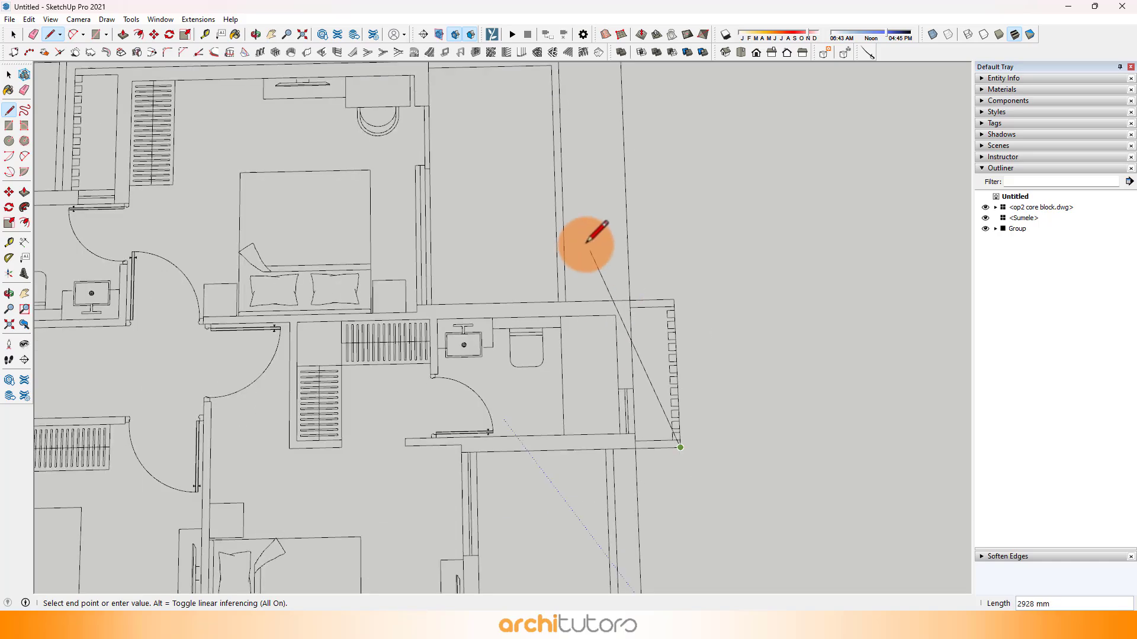
pyautogui.scroll(3, 516, 288)
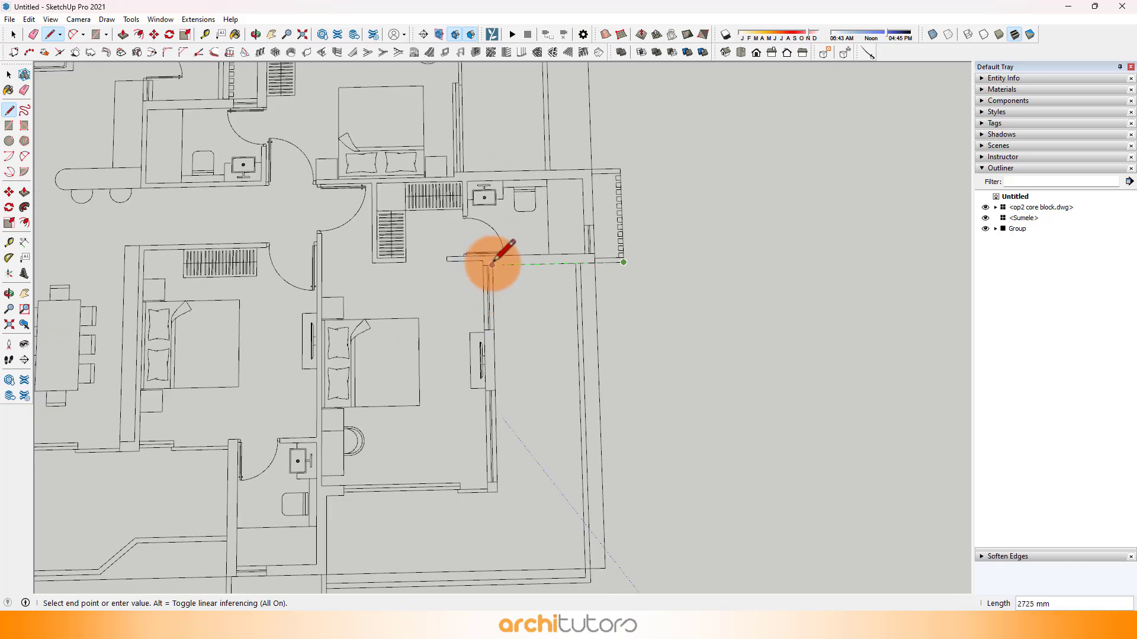
pyautogui.scroll(-3, 579, 210)
pyautogui.scroll(6, 536, 393)
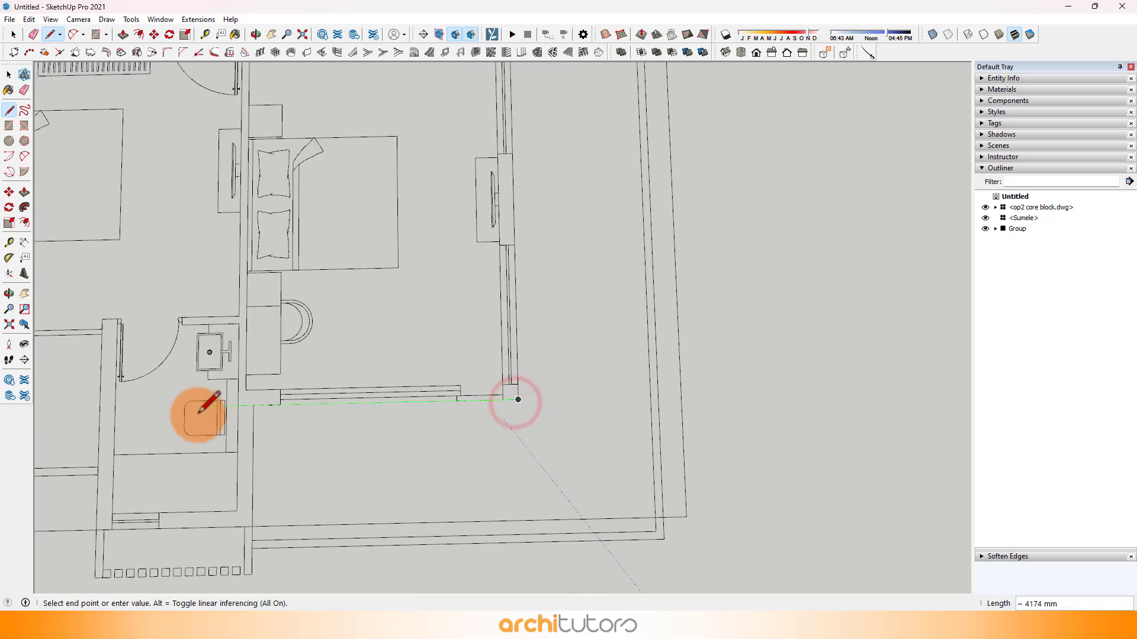
pyautogui.click(249, 404)
pyautogui.scroll(-3, 394, 363)
pyautogui.scroll(5, 349, 357)
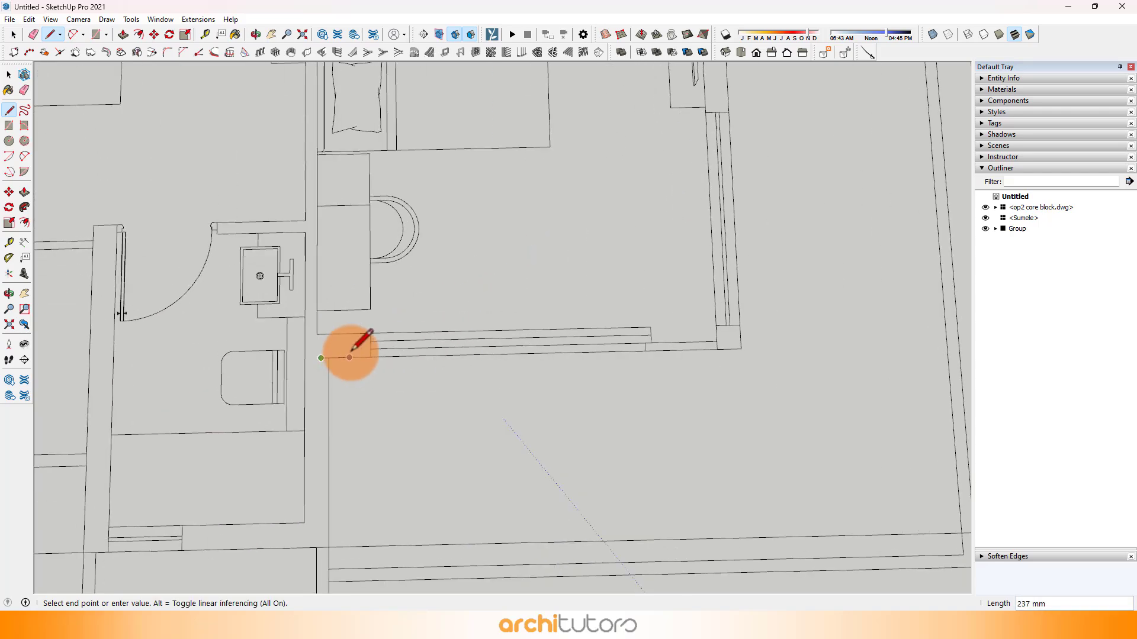
pyautogui.click(328, 357)
# Step: Continue the outline down the bathroom's side wall to its slatted screen and across the screen's outer edge
pyautogui.scroll(-3, 355, 329)
pyautogui.scroll(3, 389, 413)
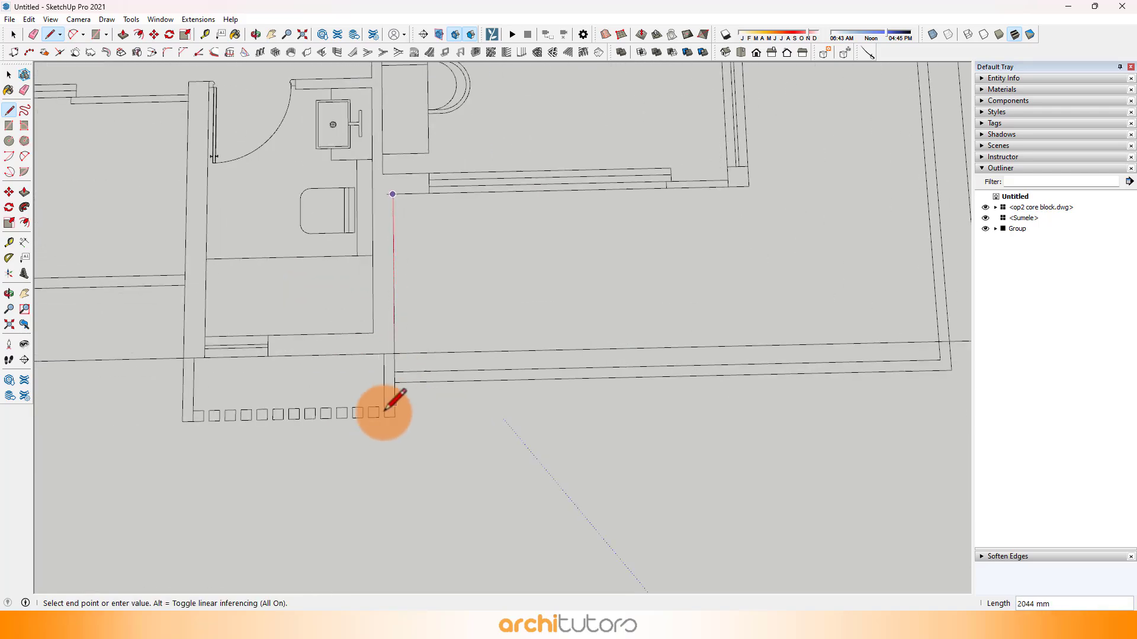
pyautogui.click(395, 415)
pyautogui.scroll(-3, 774, 349)
pyautogui.scroll(3, 415, 397)
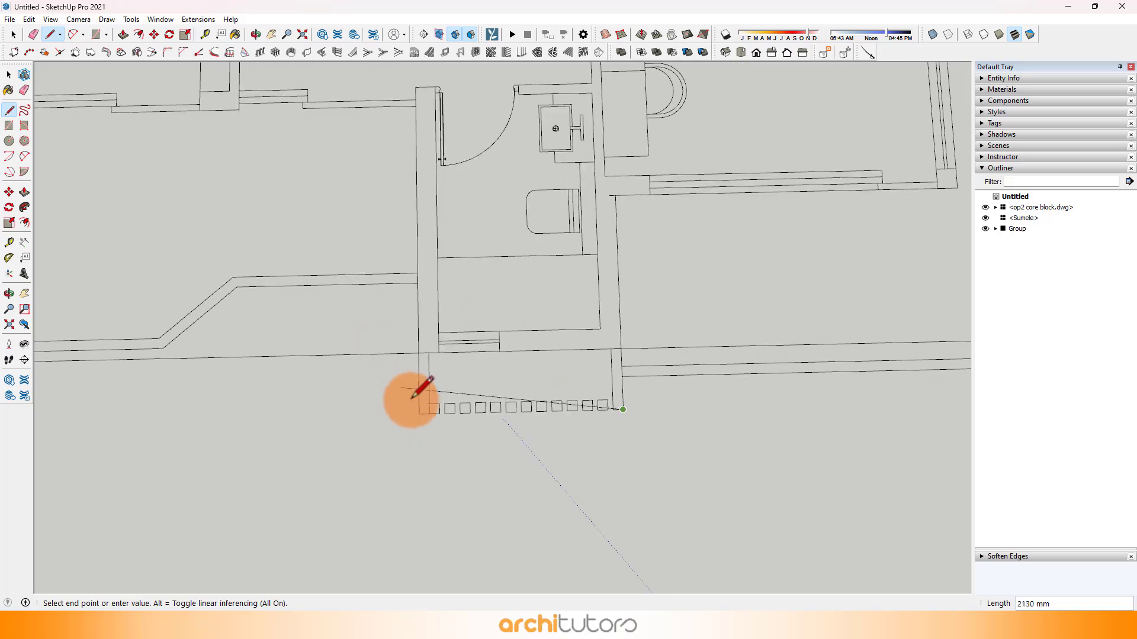
pyautogui.click(418, 413)
# Step: Trace the outline up the bathroom's other side and along the living room's balcony wall to the second bathroom
pyautogui.scroll(-3, 586, 429)
pyautogui.scroll(4, 531, 314)
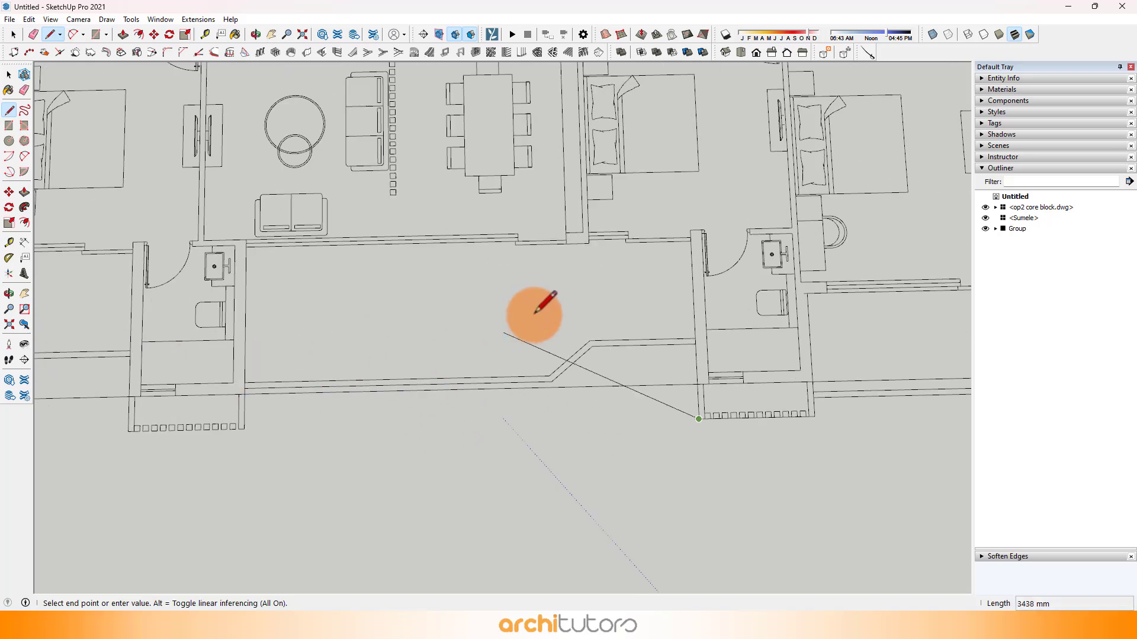
pyautogui.click(753, 212)
pyautogui.scroll(-3, 305, 241)
pyautogui.scroll(3, 334, 228)
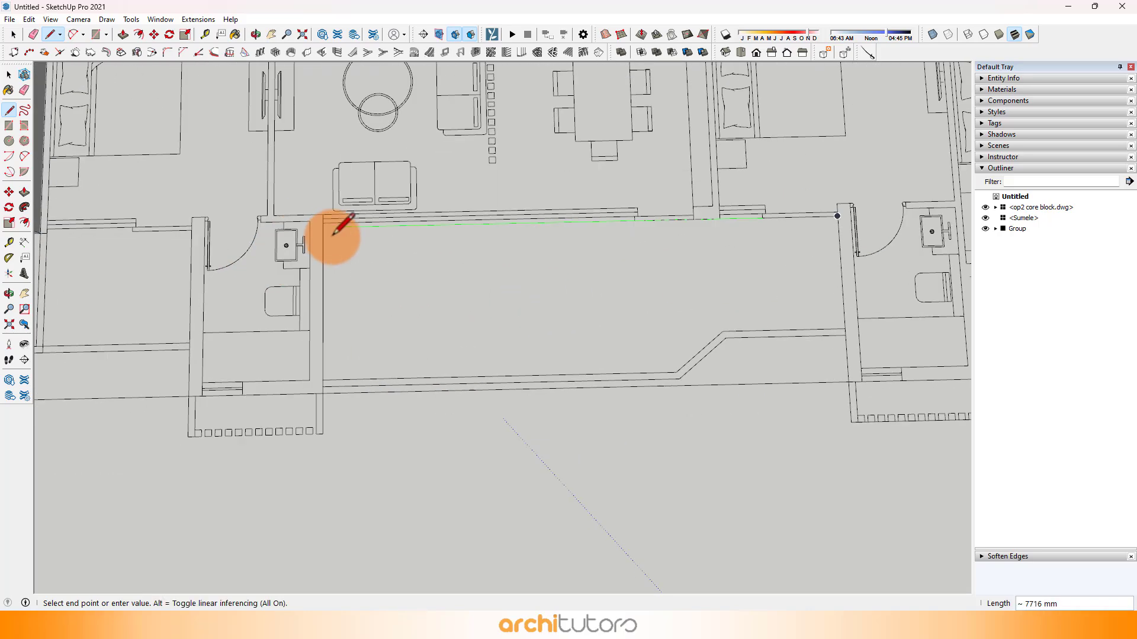
pyautogui.click(325, 227)
# Step: Trace the outline around the second bathroom's slatted projection and along the end bedroom's wall to the first unit's corner
pyautogui.scroll(-3, 756, 368)
pyautogui.scroll(4, 446, 333)
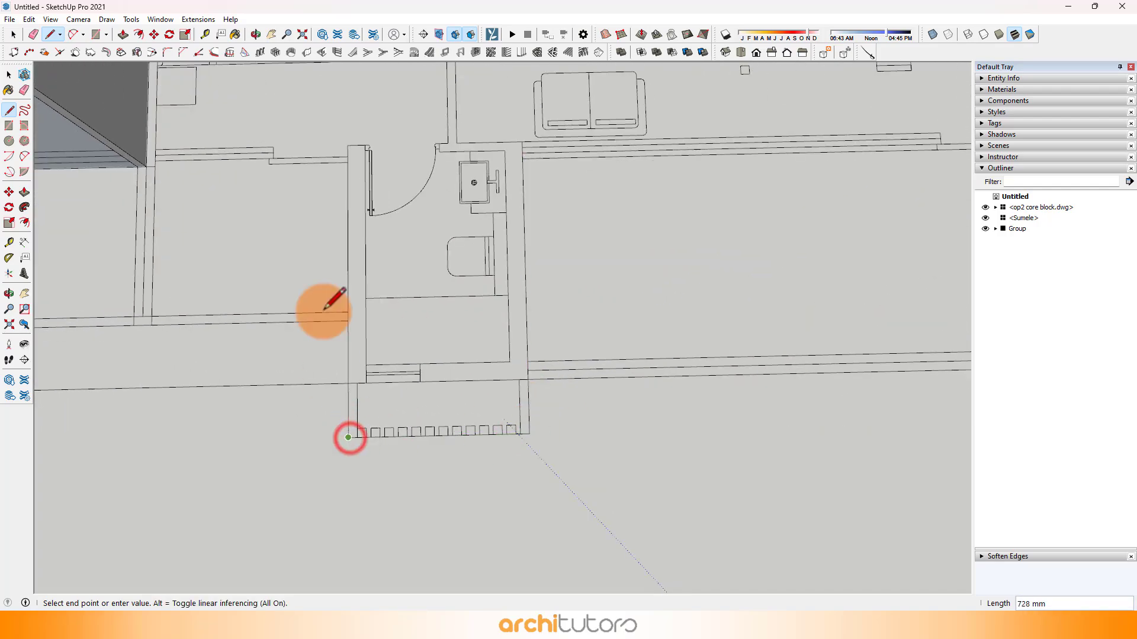
pyautogui.click(346, 162)
pyautogui.scroll(2, 156, 178)
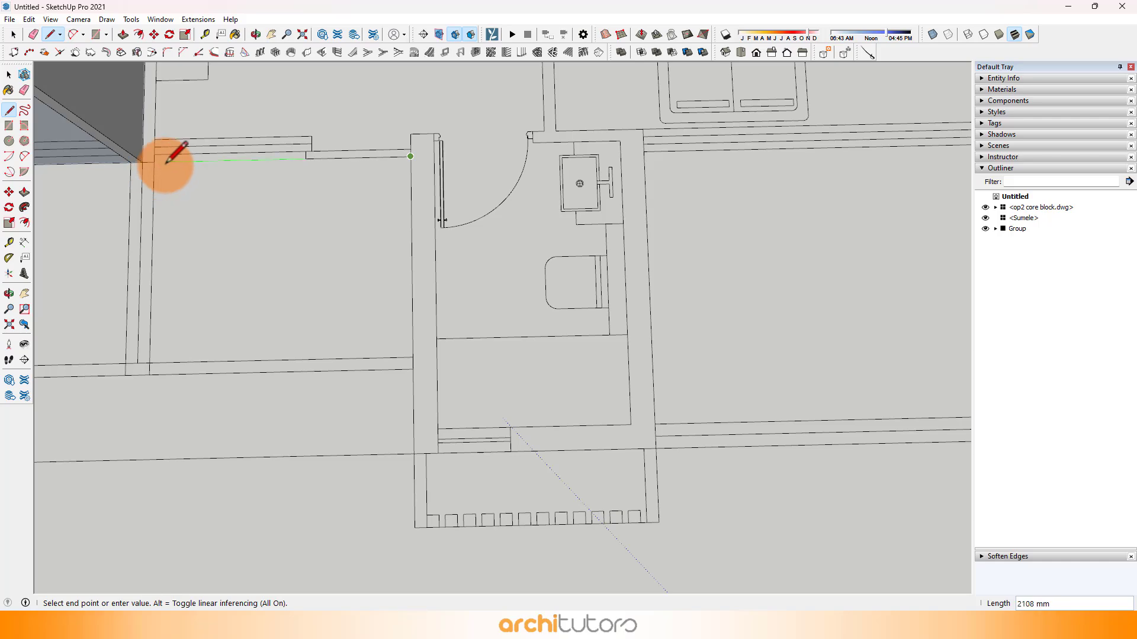
pyautogui.click(141, 161)
# Step: Close the second unit's outline along the first unit's wall back to its starting corner
pyautogui.scroll(-3, 255, 415)
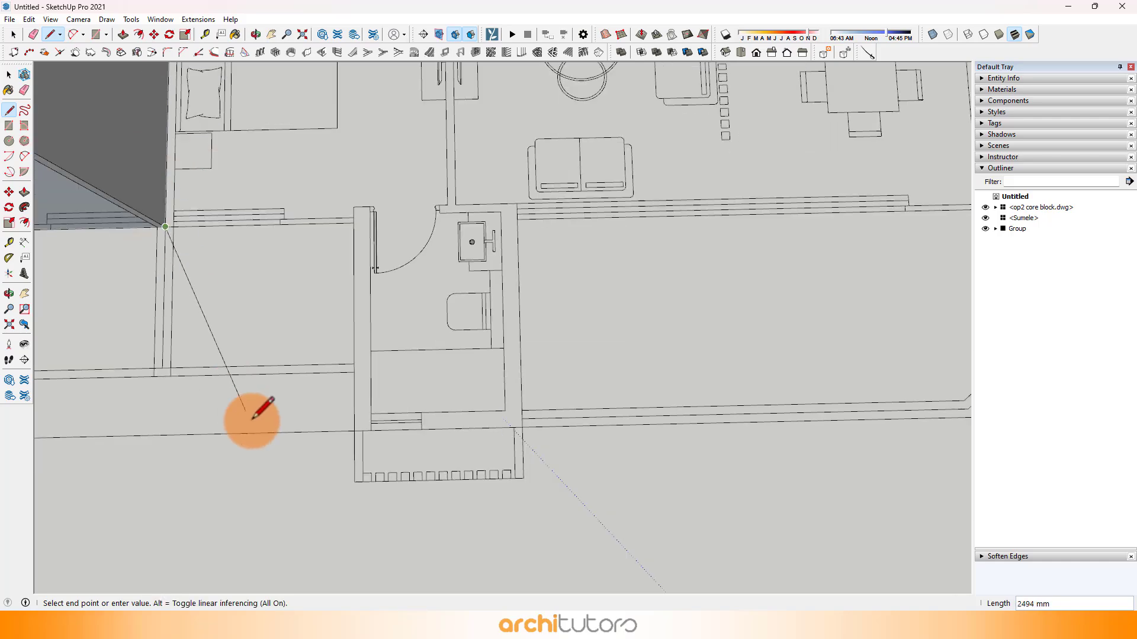
pyautogui.scroll(3, 243, 213)
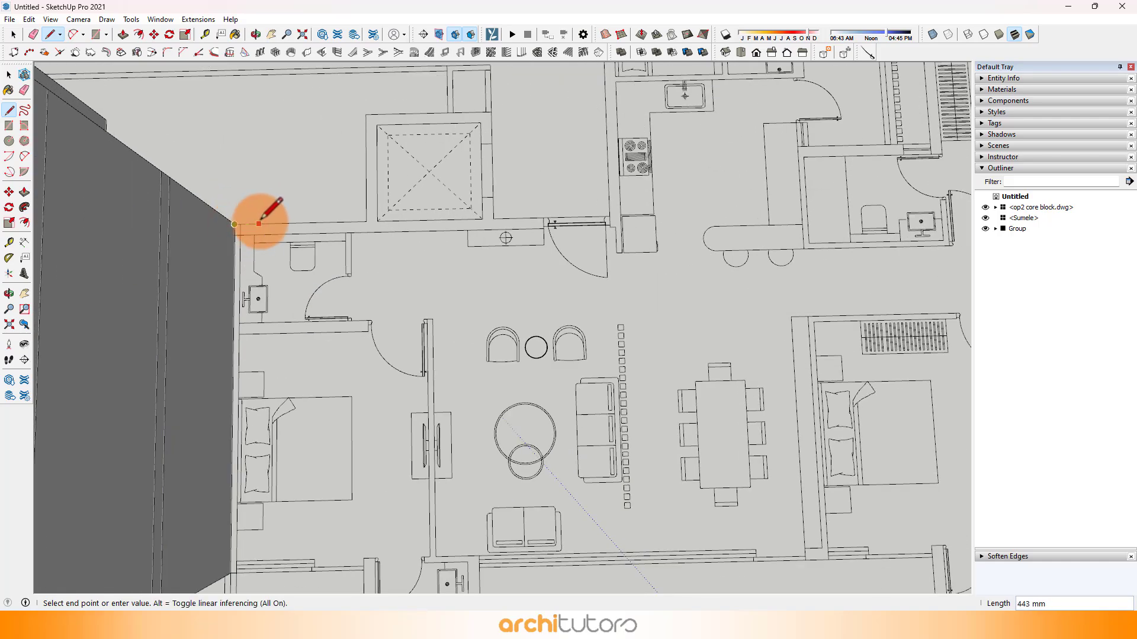
pyautogui.scroll(-1, 272, 217)
pyautogui.press('space')
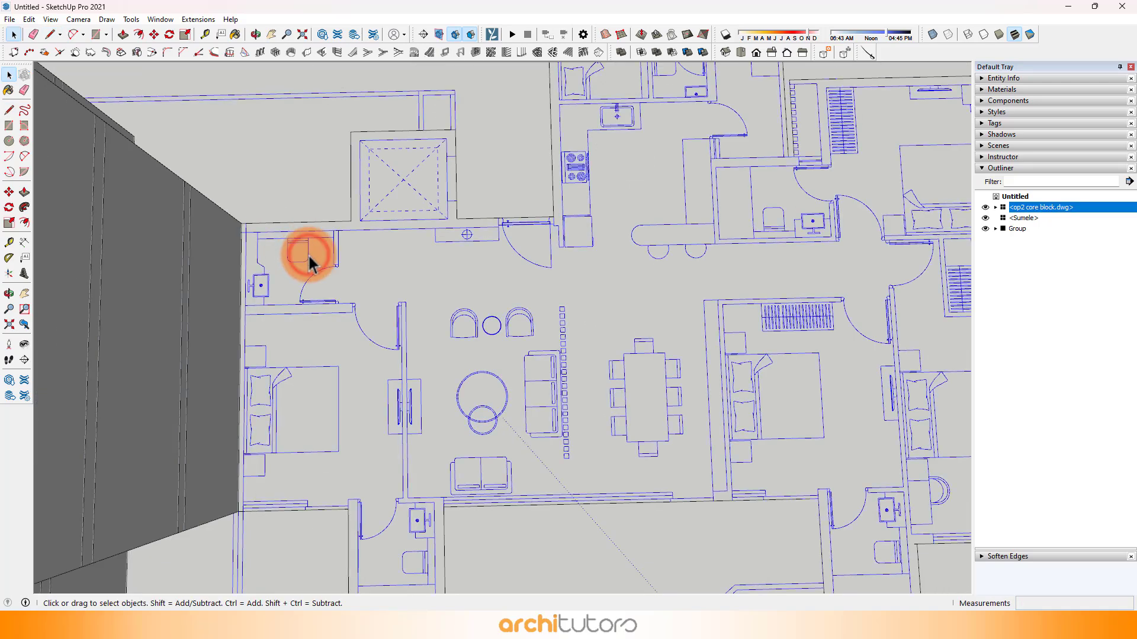
# Step: Hide the op2 core block plan and the first unit's tower group to isolate the new outline
pyautogui.scroll(-3, 309, 260)
pyautogui.rightClick(309, 256)
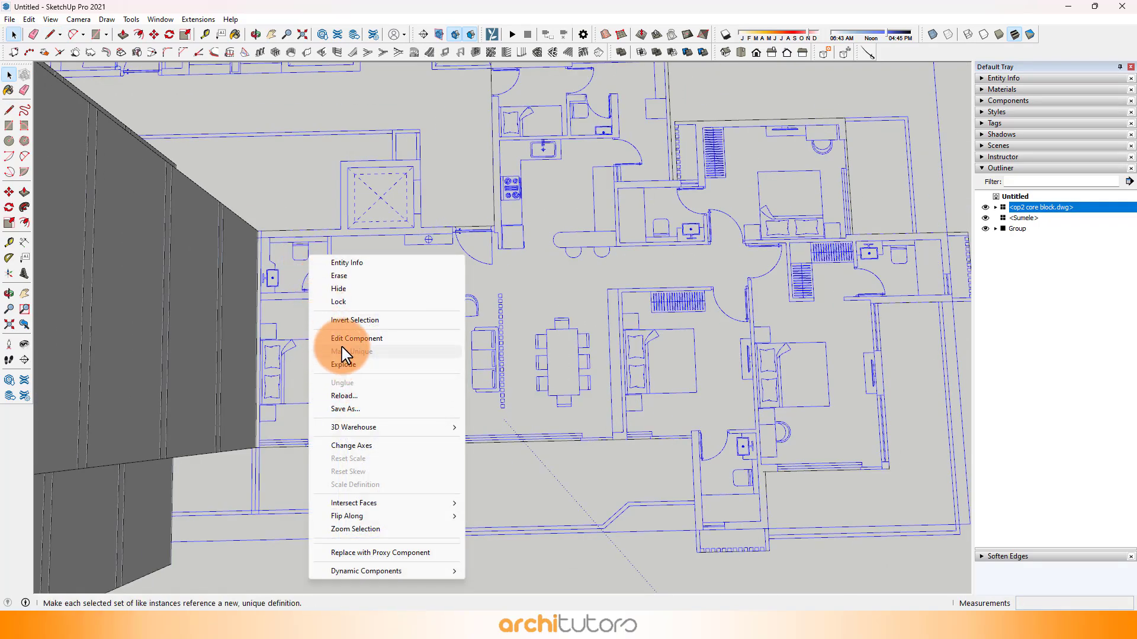
pyautogui.click(342, 288)
pyautogui.rightClick(192, 300)
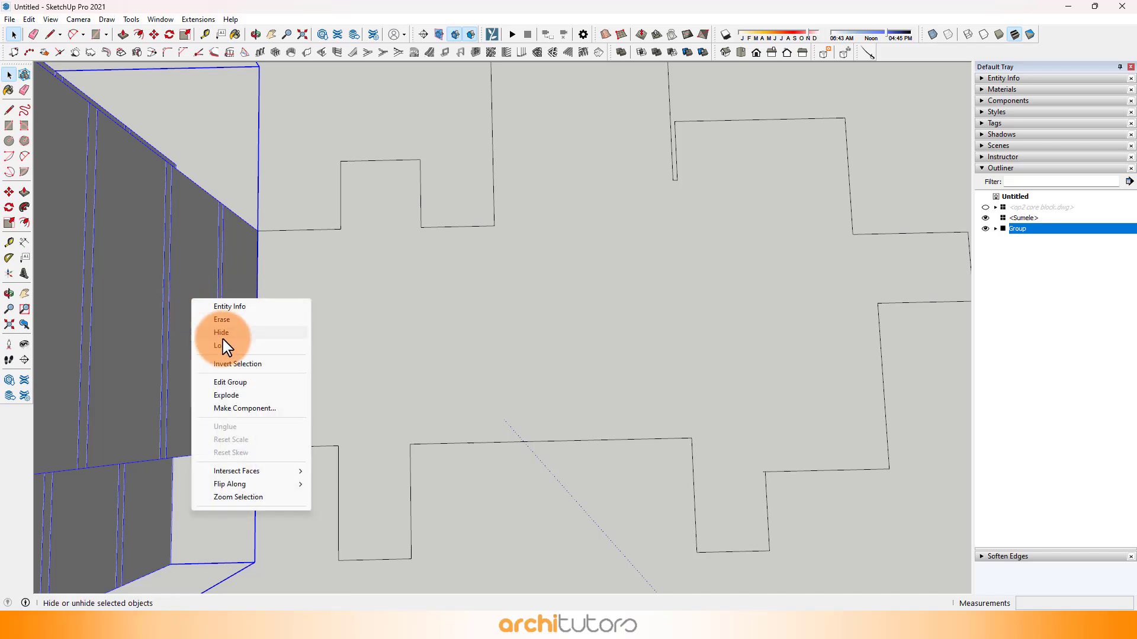
pyautogui.click(223, 327)
pyautogui.scroll(-3, 355, 305)
pyautogui.scroll(3, 515, 231)
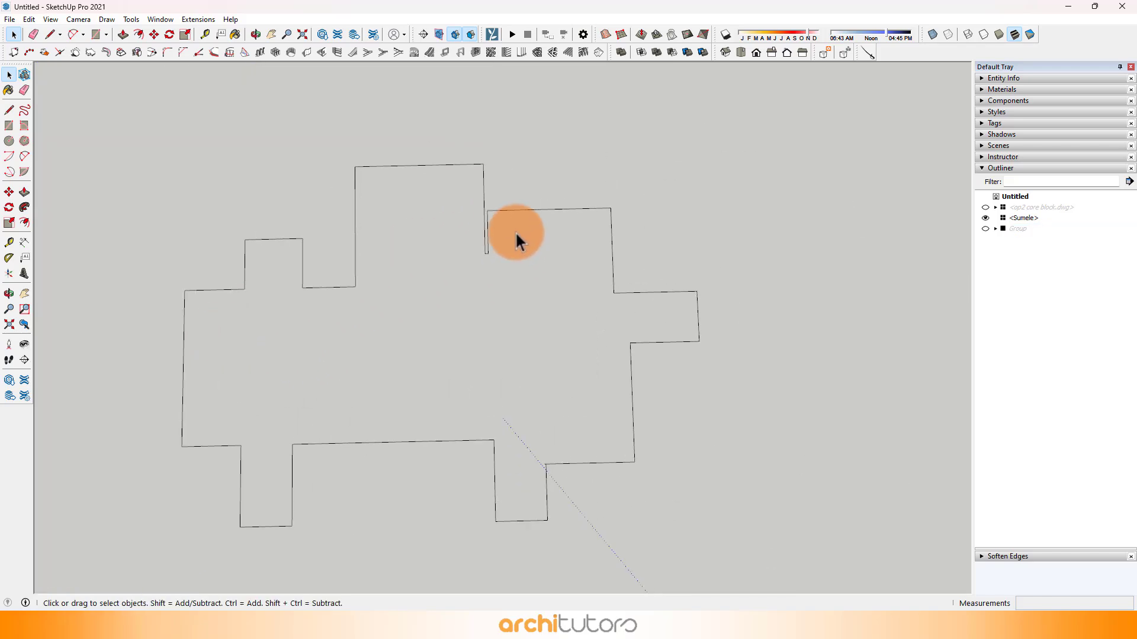
# Step: Draw a 6650 mm line from the side projection's inner corner to the lower edge, and retrace the bathroom projection's 2000 mm side
pyautogui.press('l')
pyautogui.click(637, 306)
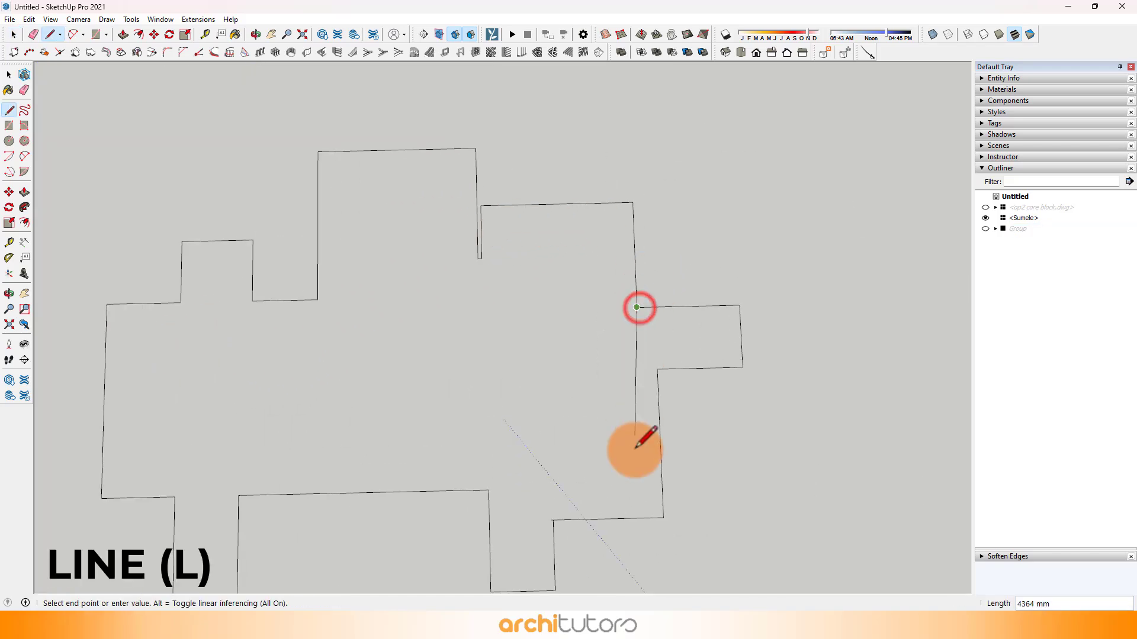
pyautogui.click(646, 519)
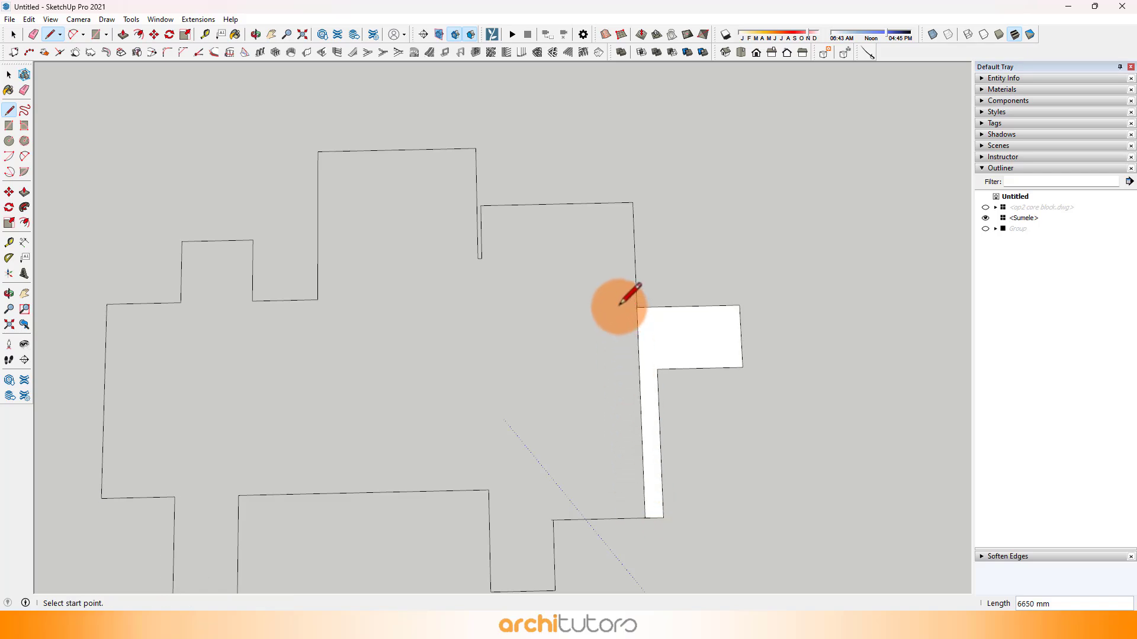
pyautogui.scroll(-2, 495, 452)
pyautogui.scroll(2, 508, 507)
pyautogui.click(509, 514)
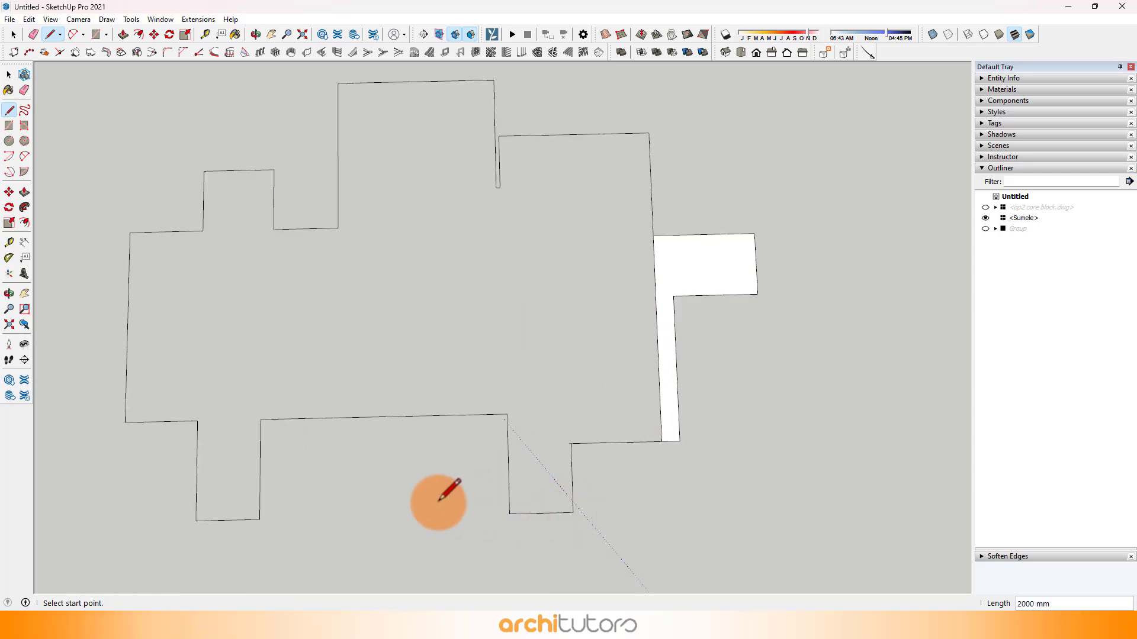
# Step: Draw a line along the balcony edge across to the dividing line, and erase the divider's upper part inside the face
pyautogui.click(260, 420)
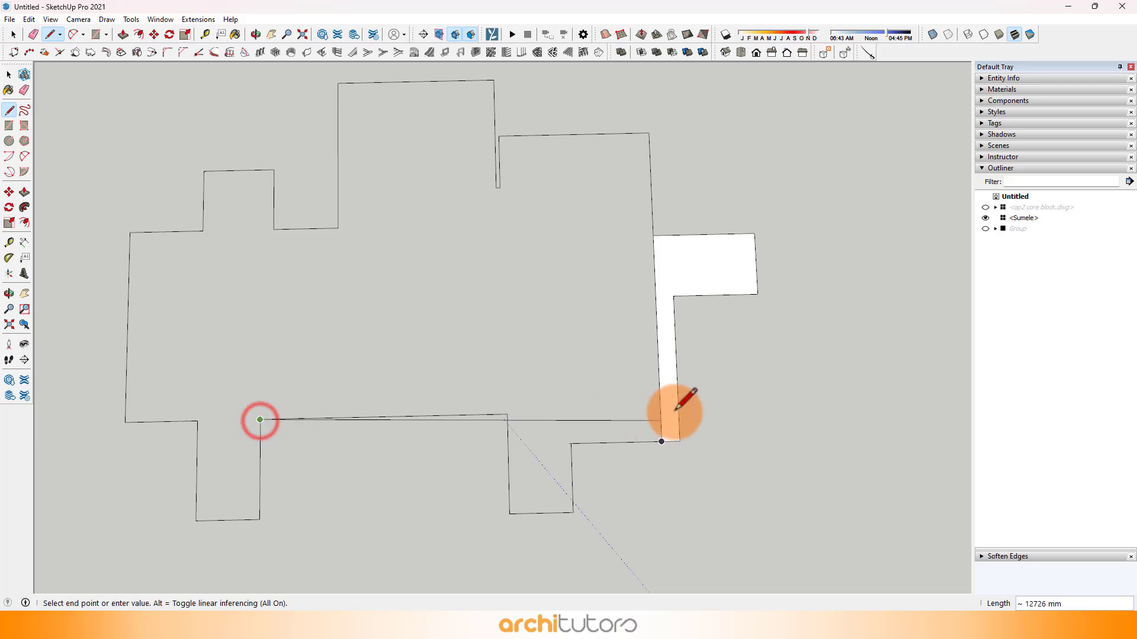
pyautogui.click(660, 410)
pyautogui.press('e')
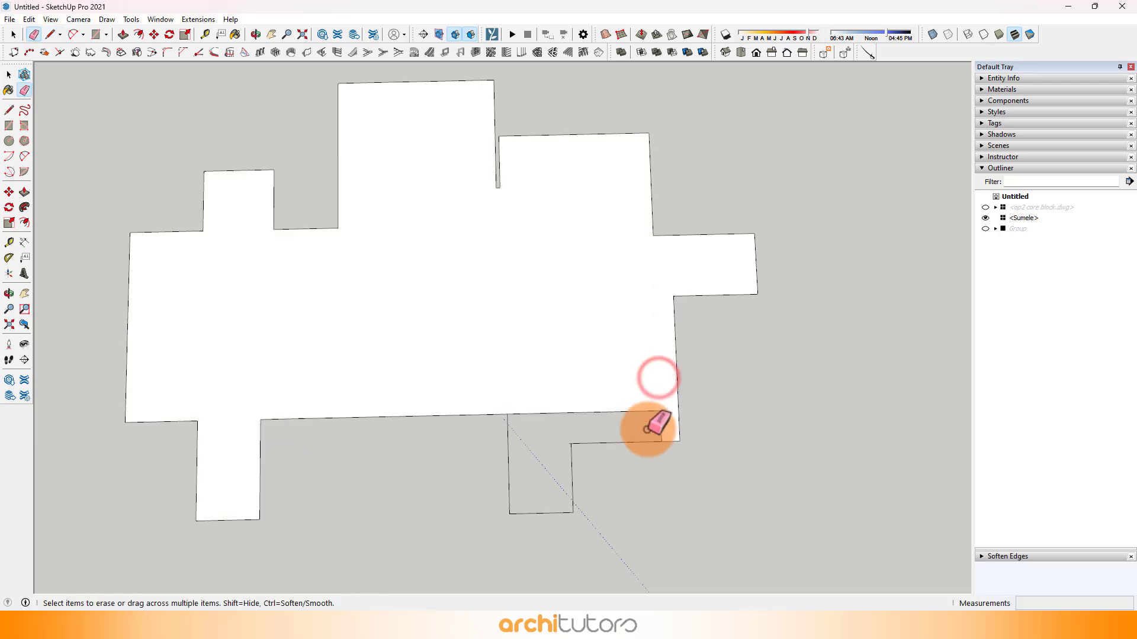
pyautogui.scroll(10, 665, 444)
pyautogui.press('space')
pyautogui.scroll(-5, 657, 409)
pyautogui.scroll(1, 350, 402)
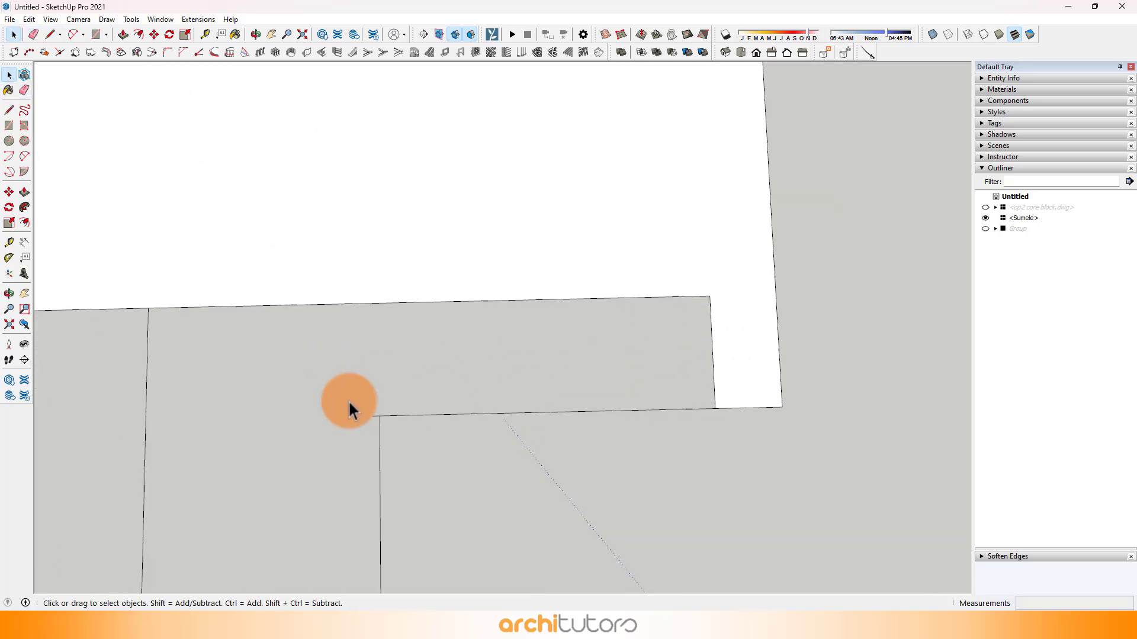
# Step: Close the remaining areas with a line from the bathroom projection's inner corner to the balcony-edge line, and erase the inner dividing edges
pyautogui.scroll(3, 368, 413)
pyautogui.press('e')
pyautogui.scroll(-4, 460, 403)
pyautogui.press('l')
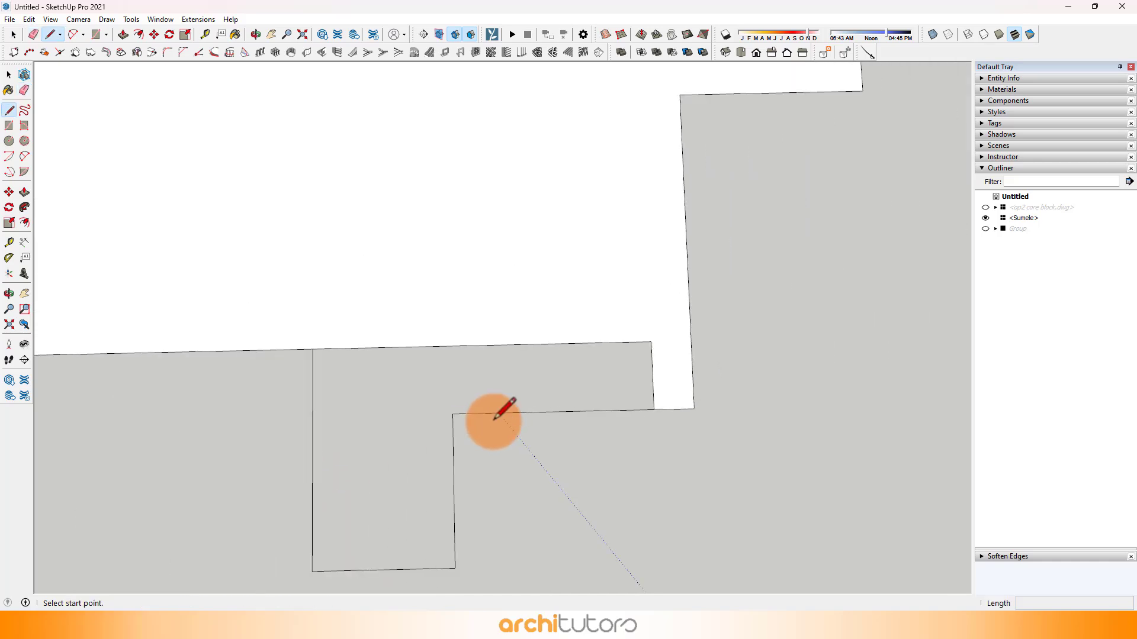
pyautogui.click(453, 414)
pyautogui.click(450, 344)
pyautogui.press('e')
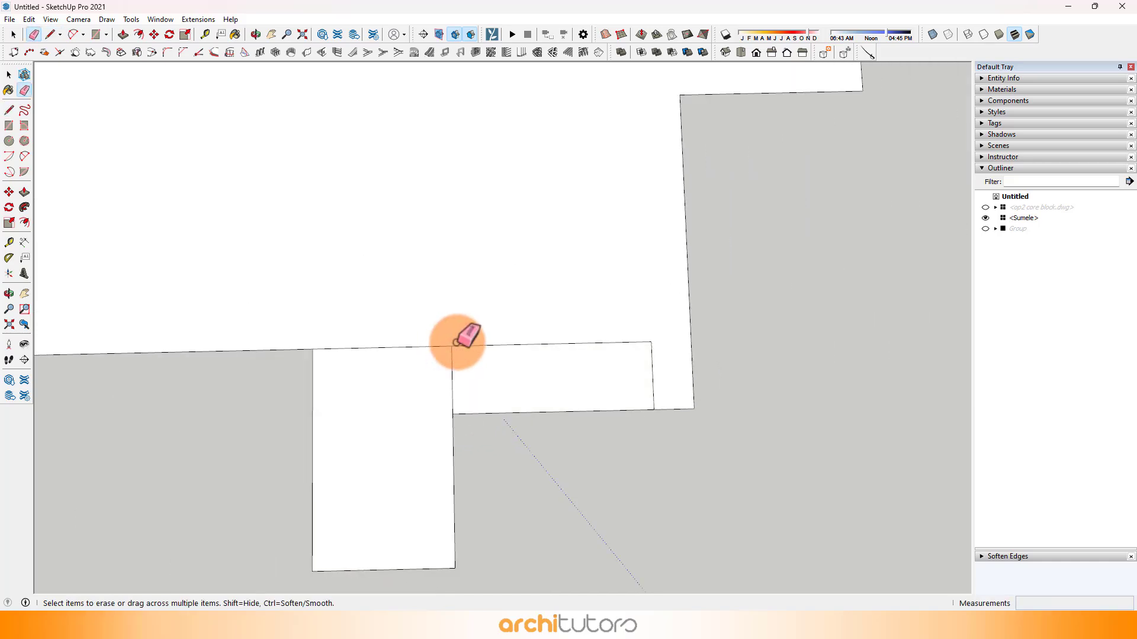
pyautogui.scroll(-5, 661, 361)
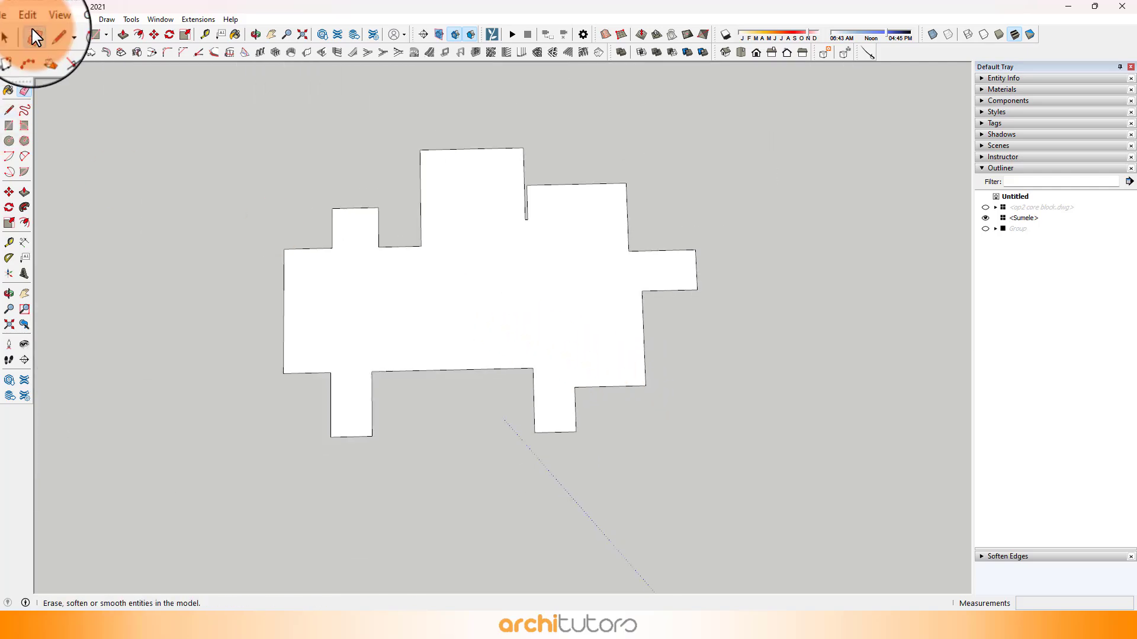
# Step: Unhide all hidden geometry and view the new face in perspective beside the tower
pyautogui.click(29, 19)
pyautogui.moveTo(173, 213)
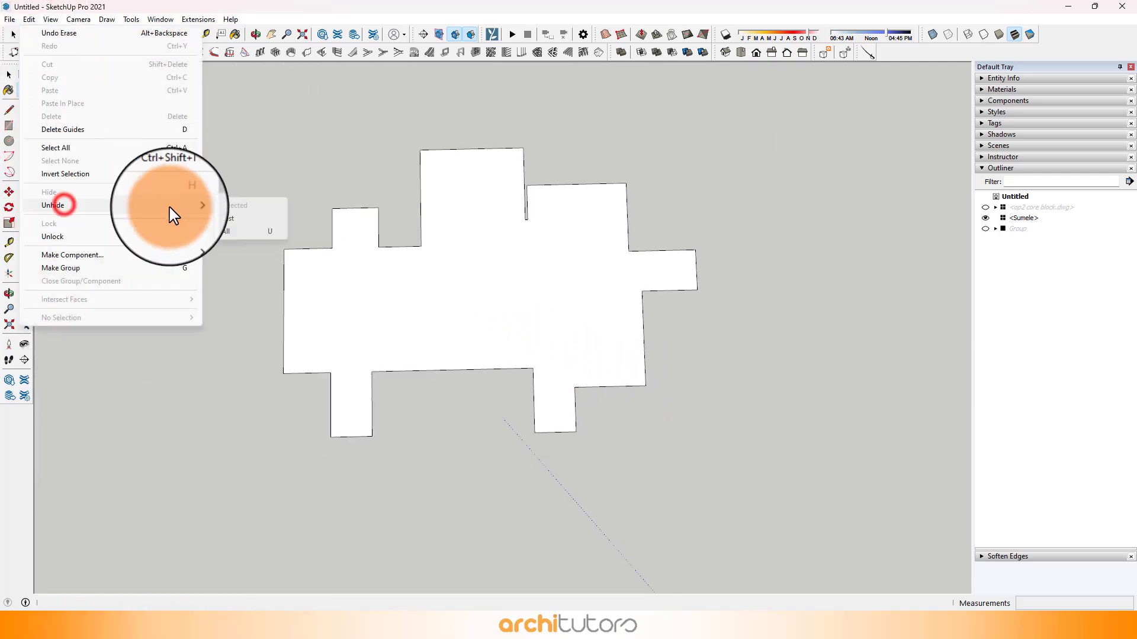
pyautogui.click(245, 233)
pyautogui.moveTo(395, 310); pyautogui.dragTo(598, 300, button='middle')
pyautogui.scroll(3, 598, 299)
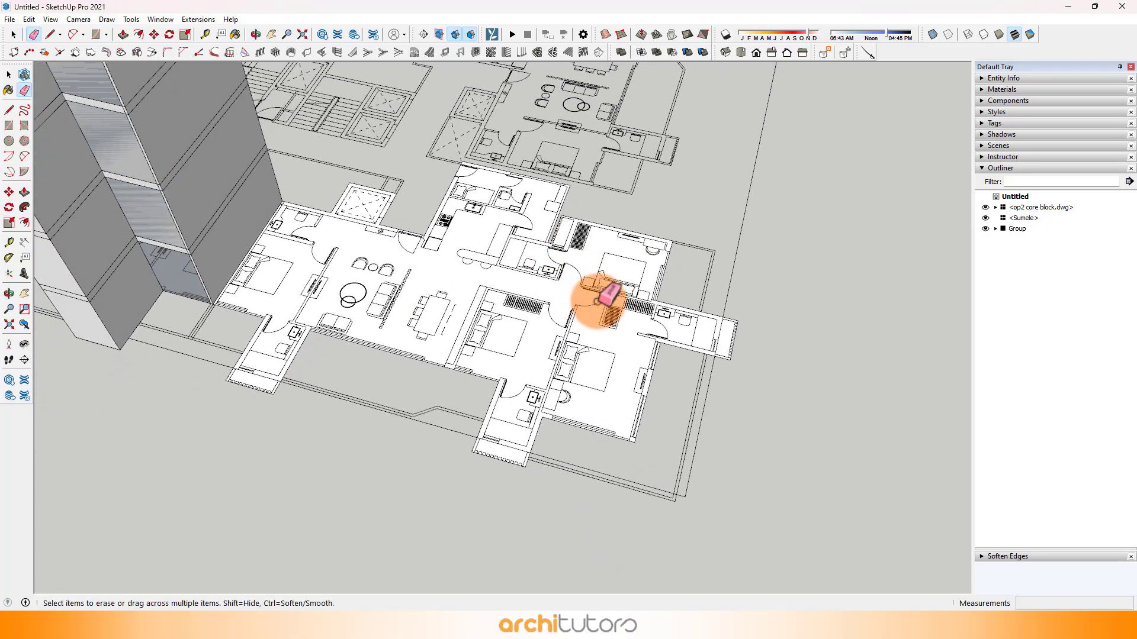
# Step: Extrude the second unit's floor face 3300 mm upward with Push/Pull
pyautogui.press('space')
pyautogui.click(594, 325)
pyautogui.click(9, 293)
pyautogui.moveTo(57, 223); pyautogui.dragTo(79, 232, button='middle')
pyautogui.scroll(3, 209, 274)
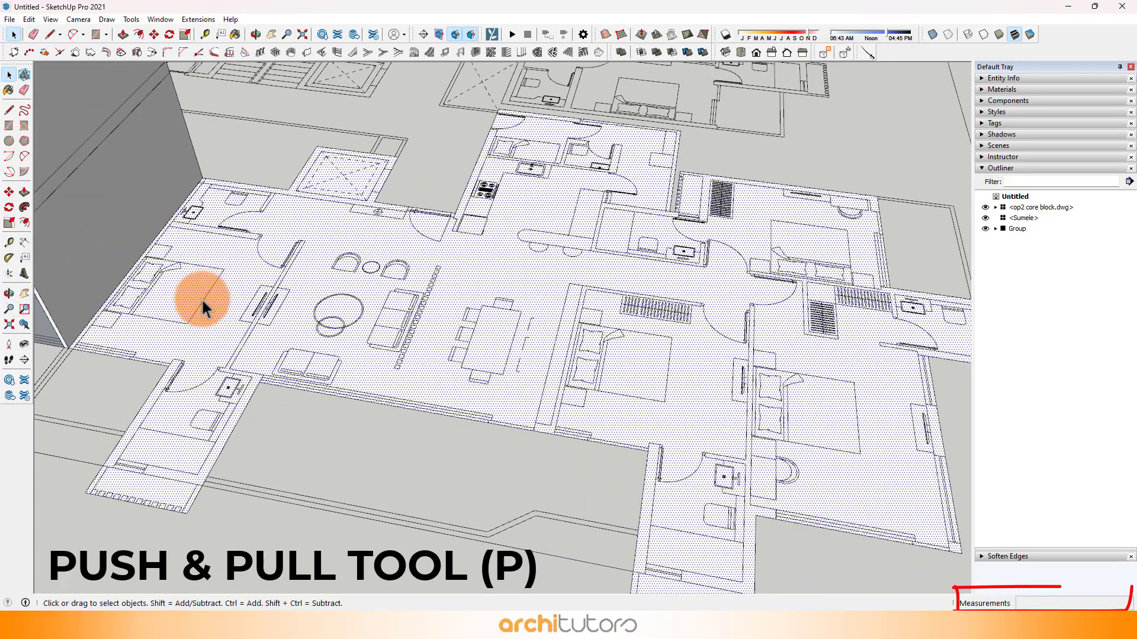
pyautogui.press('p')
pyautogui.click(200, 304)
pyautogui.write('3')
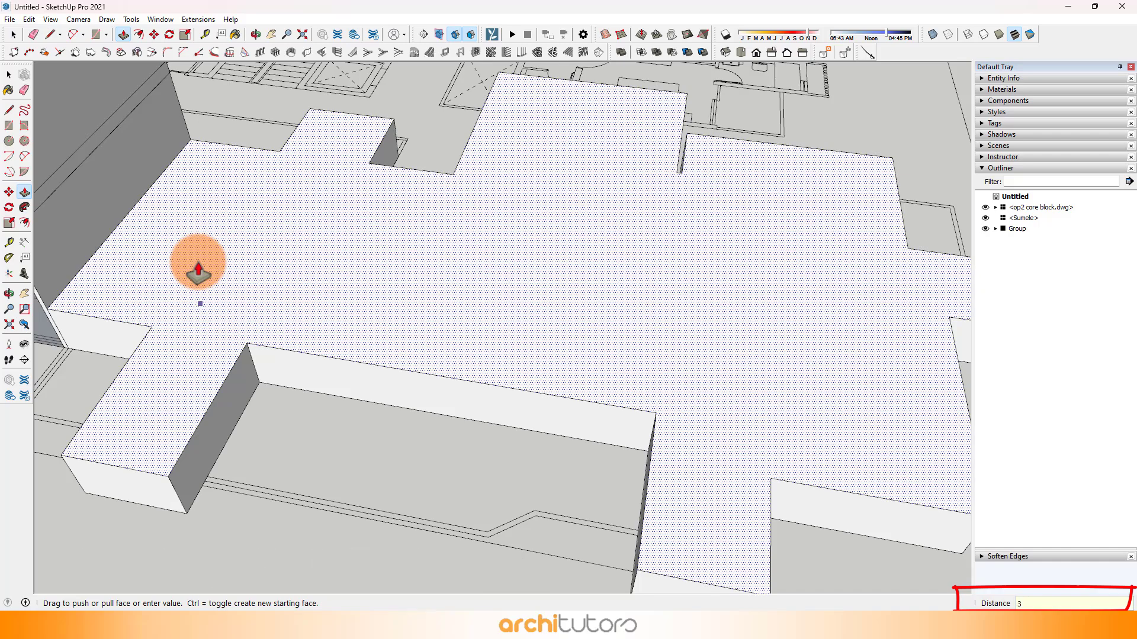
pyautogui.write('300')
pyautogui.press('Return')
# Step: Push the block's top face 300 mm down with a new starting face to mark the slab band
pyautogui.scroll(-4, 255, 272)
pyautogui.moveTo(369, 355); pyautogui.dragTo(709, 427, button='middle')
pyautogui.press('space')
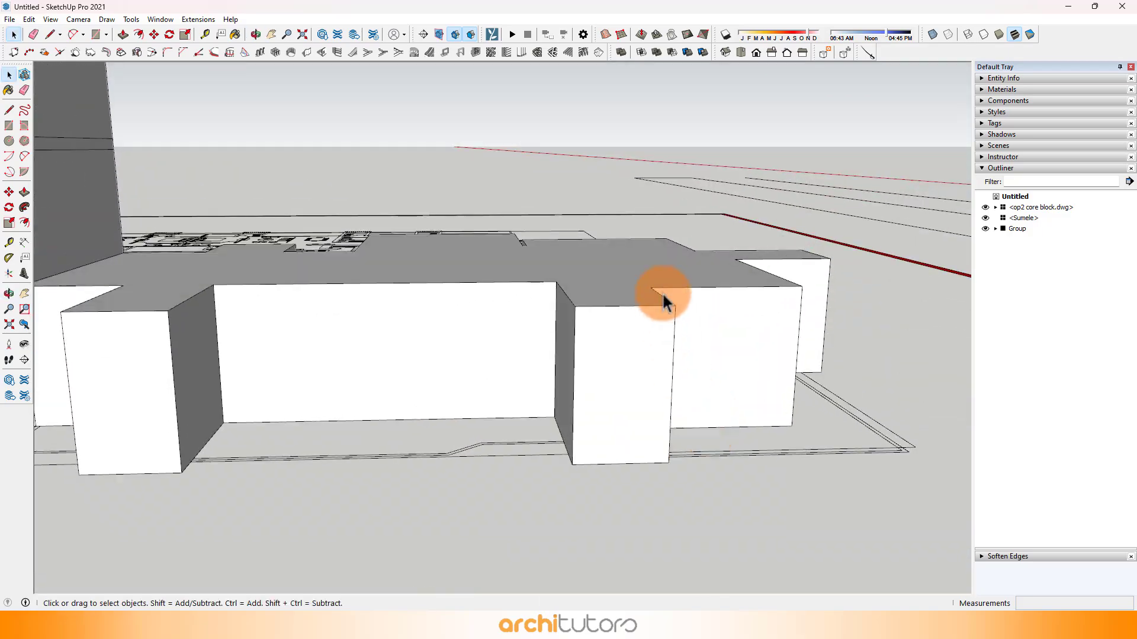
pyautogui.press('p')
pyautogui.click(689, 278)
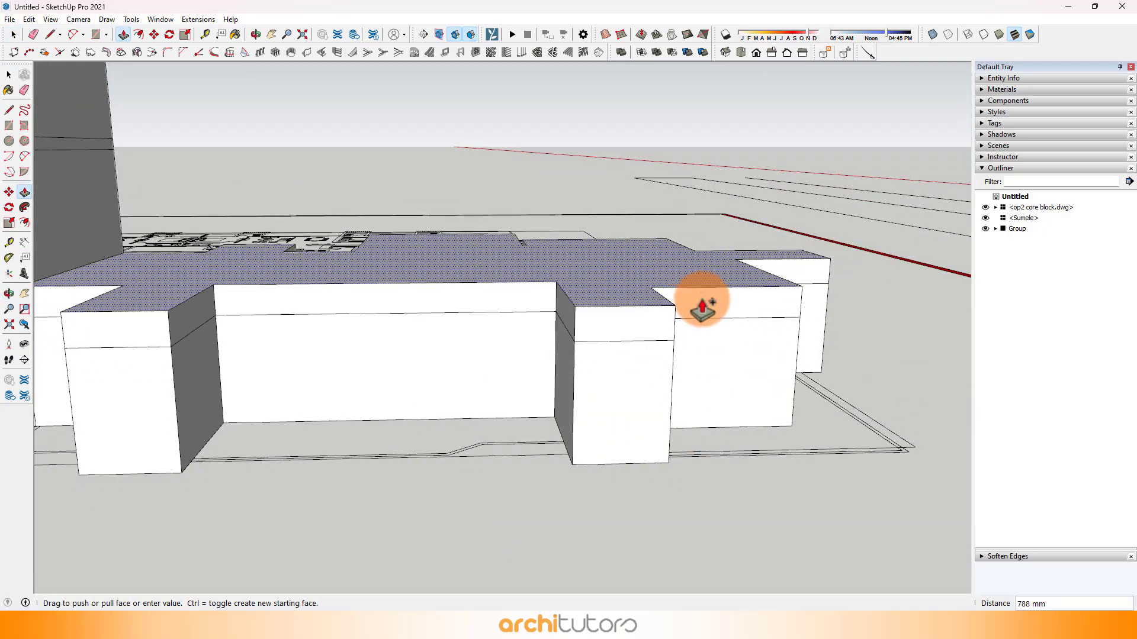
pyautogui.press('Return')
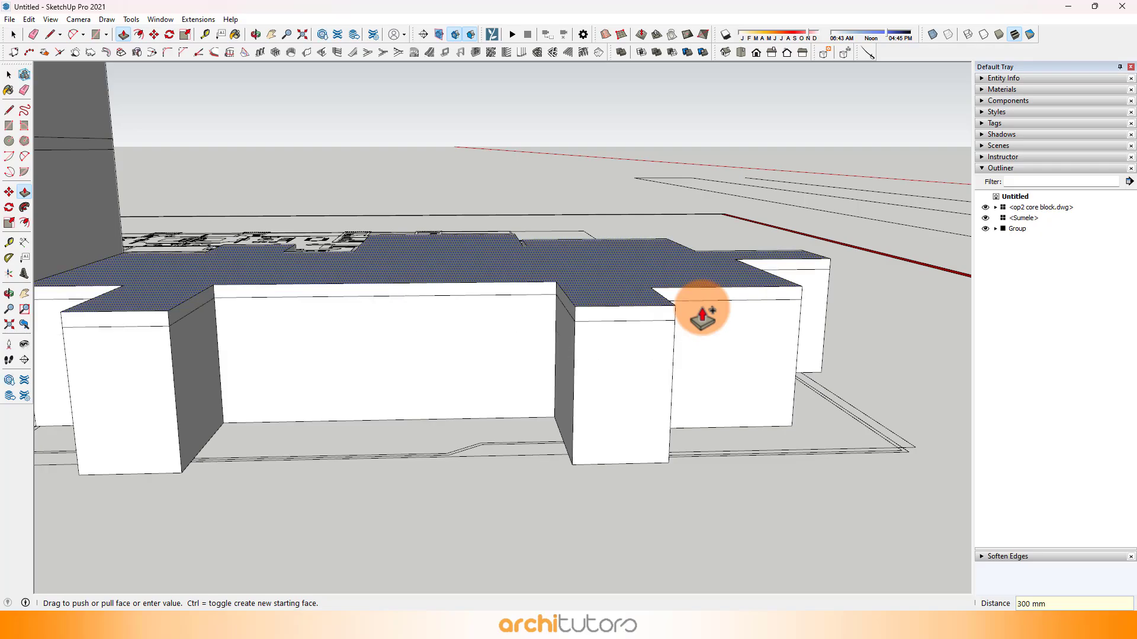
# Step: Reverse the top face of the second unit's block
pyautogui.moveTo(701, 310); pyautogui.dragTo(377, 305, button='middle')
pyautogui.rightClick(413, 272)
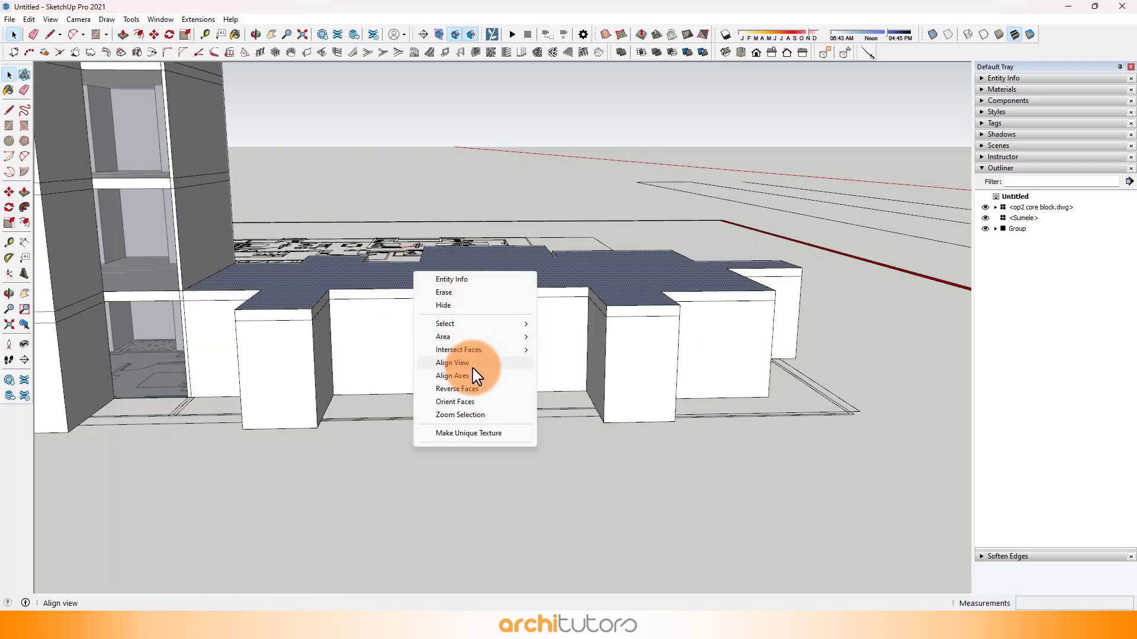
pyautogui.click(458, 390)
# Step: Copy the vertical wall-side edge on the bedroom facade across to the other side of the partition wall in the plan
pyautogui.moveTo(358, 345); pyautogui.dragTo(224, 337, button='middle')
pyautogui.keyDown('shift'); pyautogui.click(470, 296); pyautogui.keyUp('shift')
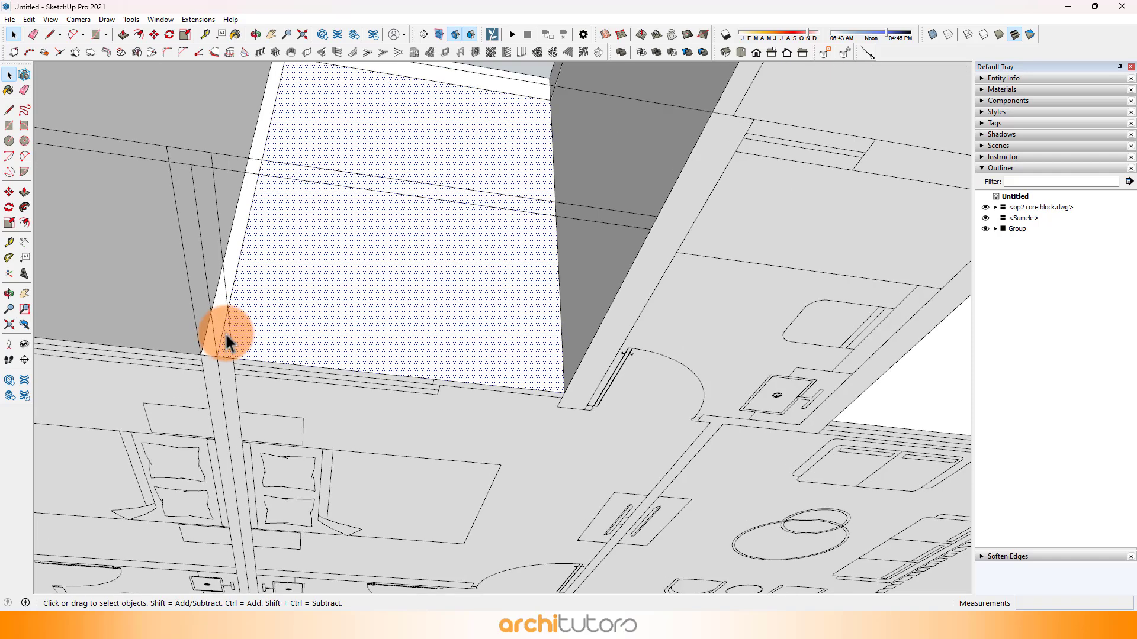
pyautogui.click(219, 351)
pyautogui.scroll(3, 219, 352)
pyautogui.press('m')
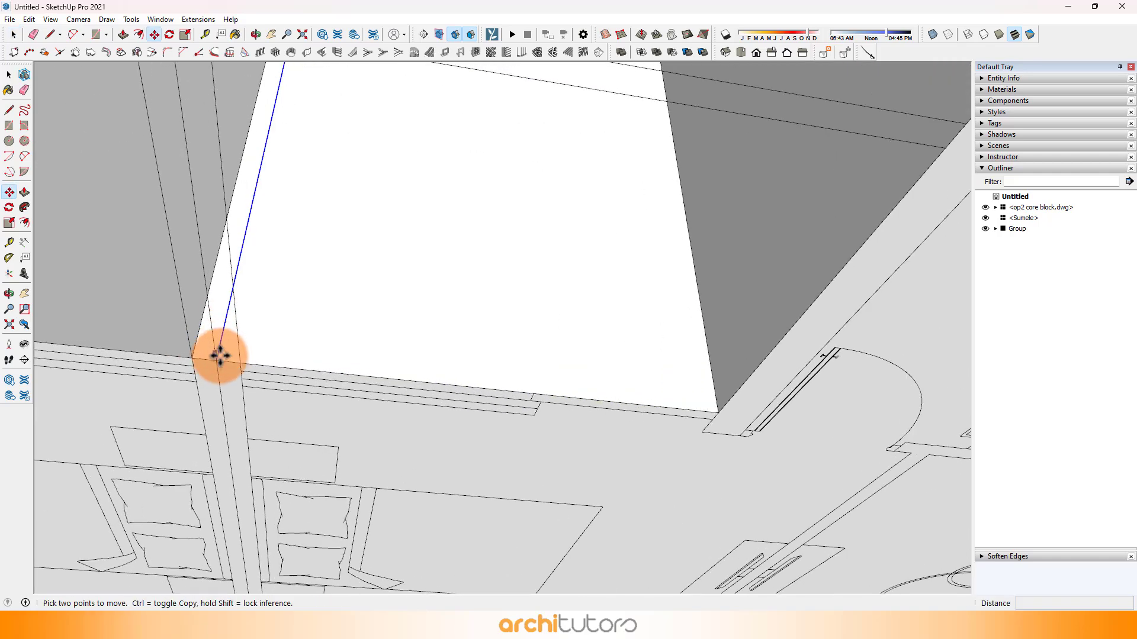
pyautogui.click(217, 360)
pyautogui.press('ctrl')
pyautogui.click(245, 363)
pyautogui.press('space')
pyautogui.scroll(-5, 281, 317)
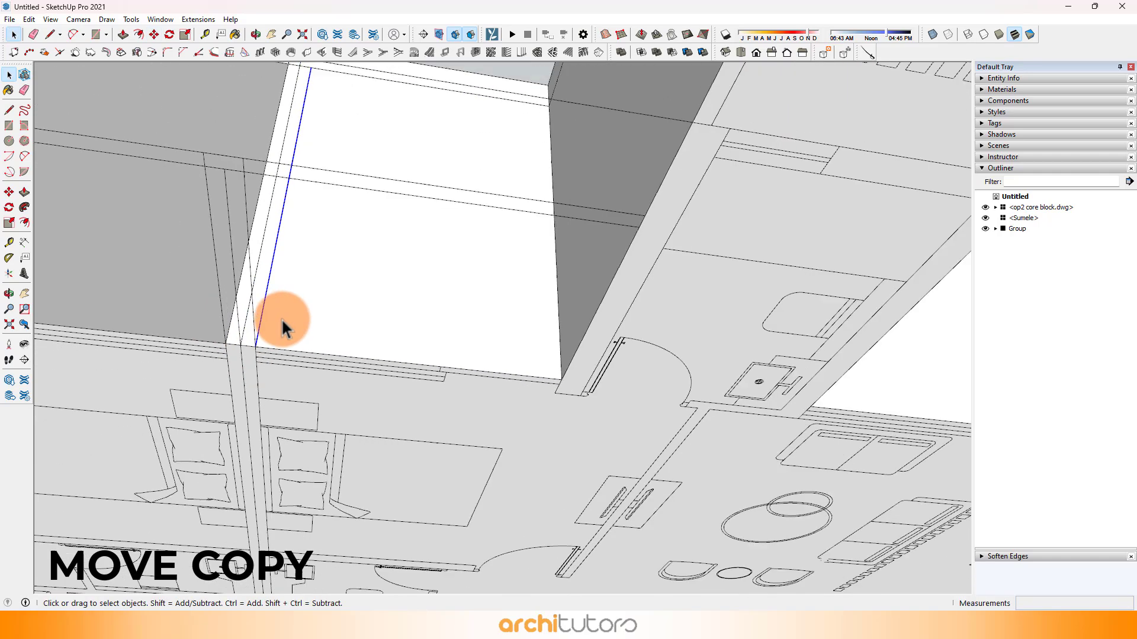
# Step: Copy the living-room facade's vertical corner edge about 5650 mm along the facade to the bedroom partition wall in the plan
pyautogui.click(346, 300)
pyautogui.keyDown('shift'); pyautogui.moveTo(518, 264); pyautogui.dragTo(240, 243, button='middle'); pyautogui.keyUp('shift')
pyautogui.moveTo(823, 304); pyautogui.dragTo(220, 382, button='middle')
pyautogui.click(209, 394)
pyautogui.scroll(1, 212, 399)
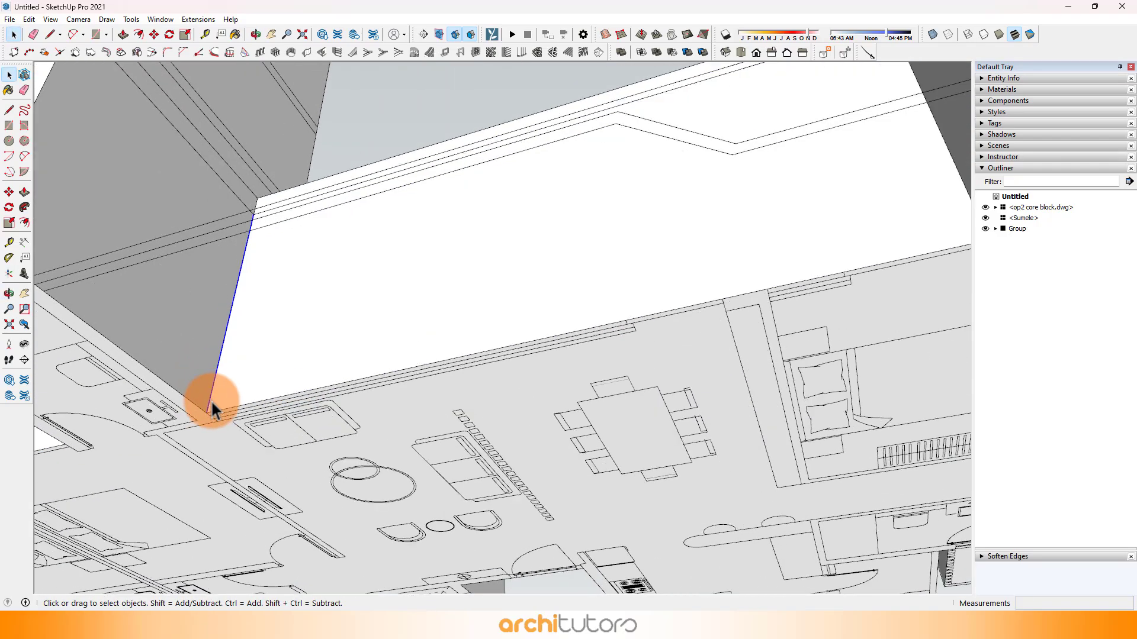
pyautogui.press('m')
pyautogui.click(206, 413)
pyautogui.press('ctrl')
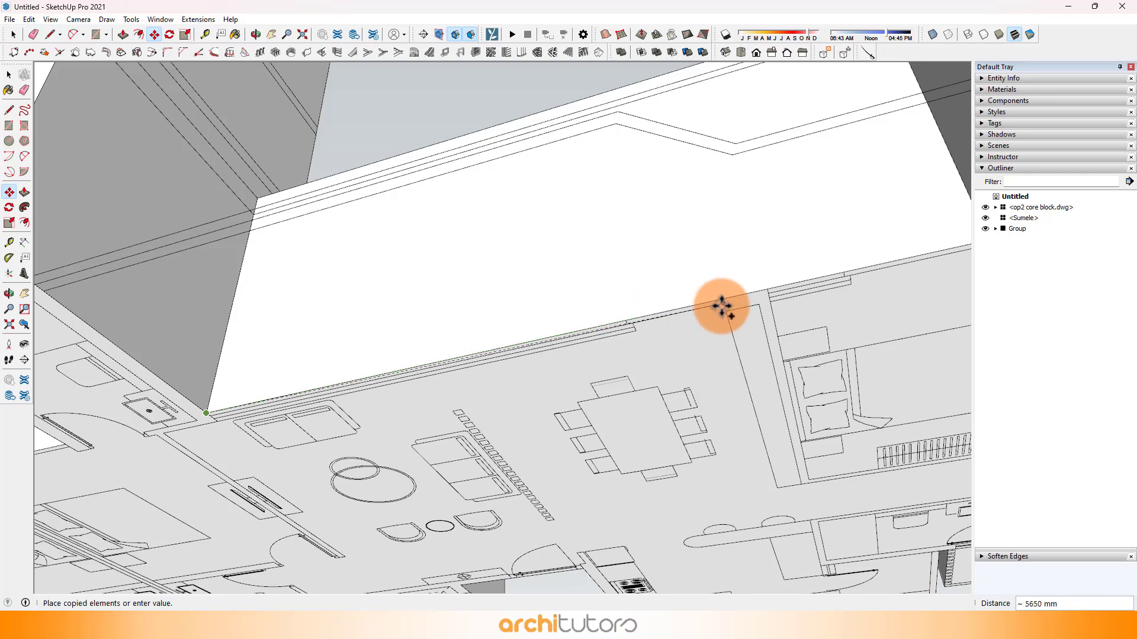
pyautogui.moveTo(631, 288); pyautogui.dragTo(456, 337, button='middle')
pyautogui.press('space')
# Step: Copy the projecting bedroom facade's corner edge to the near wall end, and again 2900 mm along to the window's far end
pyautogui.scroll(1, 547, 333)
pyautogui.click(553, 334)
pyautogui.scroll(1, 579, 340)
pyautogui.click(582, 343)
pyautogui.click(579, 342)
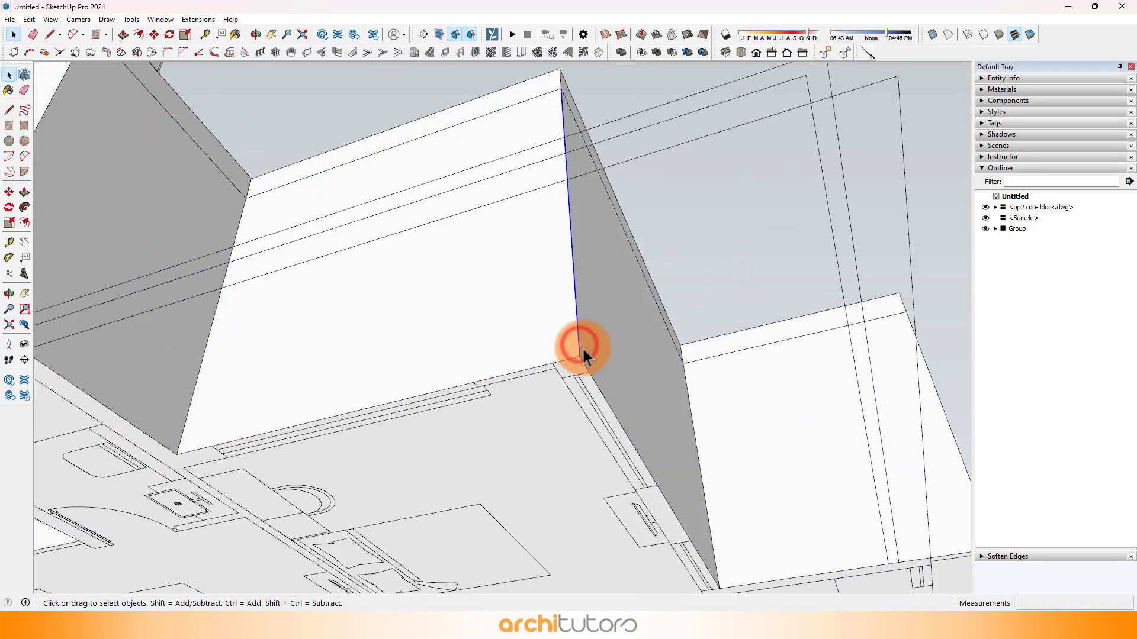
pyautogui.scroll(1, 580, 348)
pyautogui.press('m')
pyautogui.press('ctrl')
pyautogui.click(580, 358)
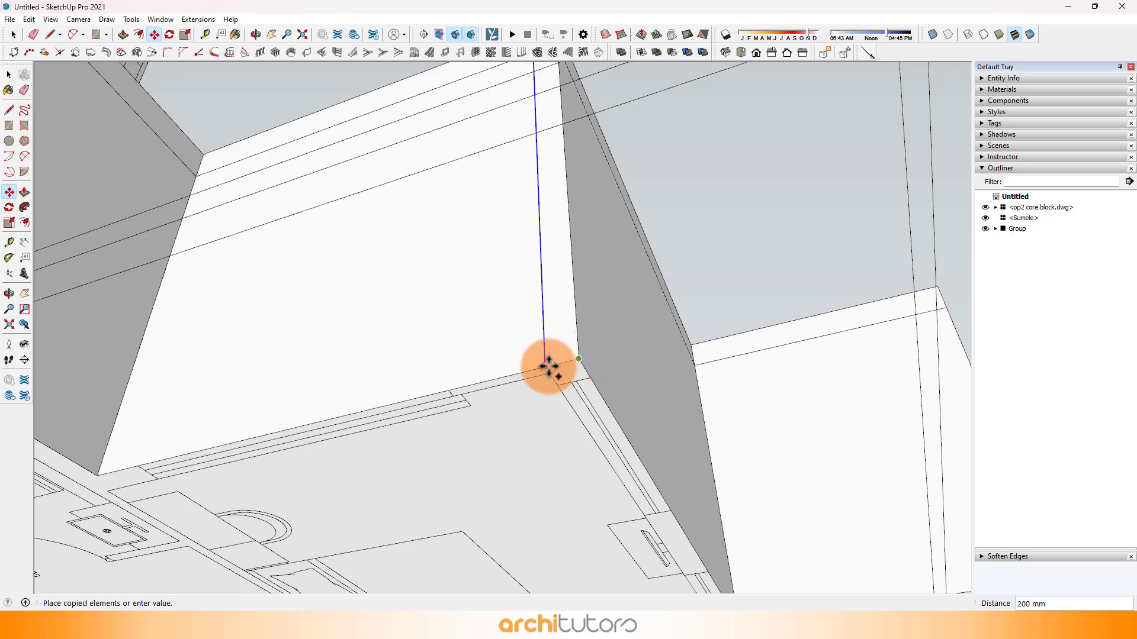
pyautogui.click(138, 471)
# Step: Copy the bedroom's side-facade corner edge to the first window's start, 1850 mm along to its end, and to the second window's start
pyautogui.moveTo(219, 453); pyautogui.dragTo(236, 380, button='middle')
pyautogui.click(228, 387)
pyautogui.scroll(2, 224, 435)
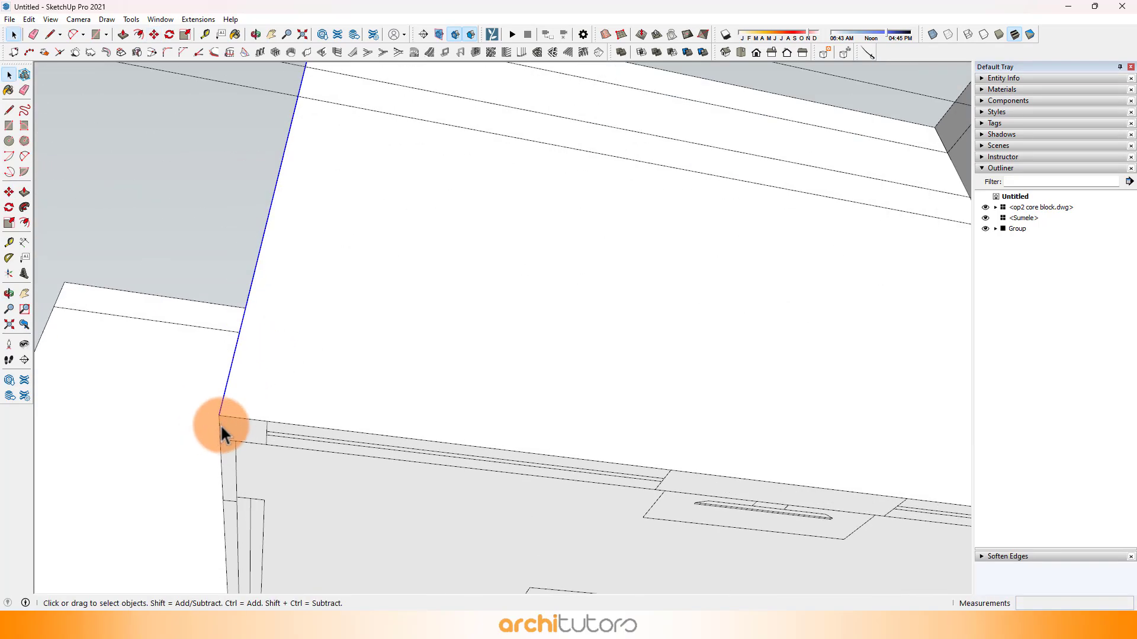
pyautogui.click(221, 415)
pyautogui.press('ctrl')
pyautogui.click(266, 420)
pyautogui.scroll(-2, 287, 363)
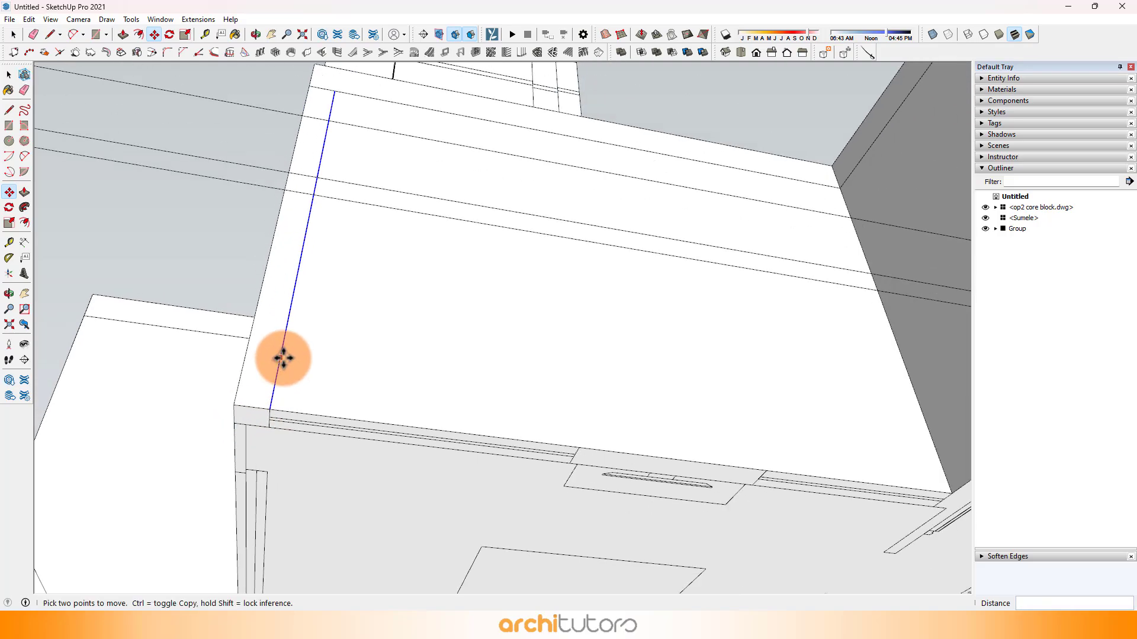
pyautogui.scroll(1, 287, 397)
pyautogui.click(278, 407)
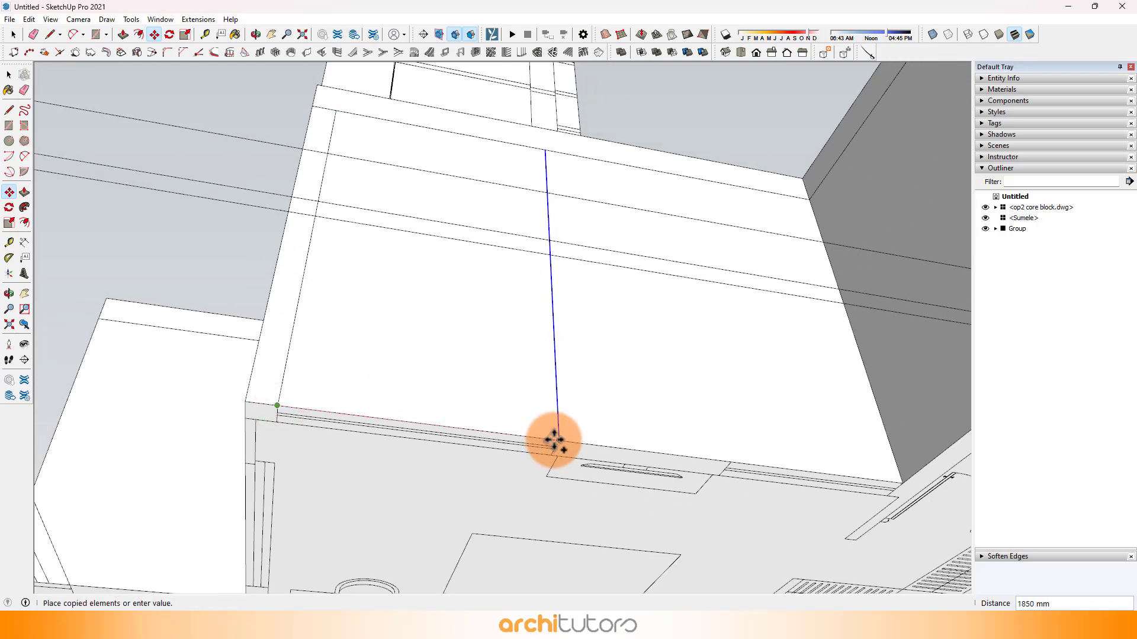
pyautogui.click(559, 440)
pyautogui.click(733, 461)
pyautogui.scroll(-3, 459, 378)
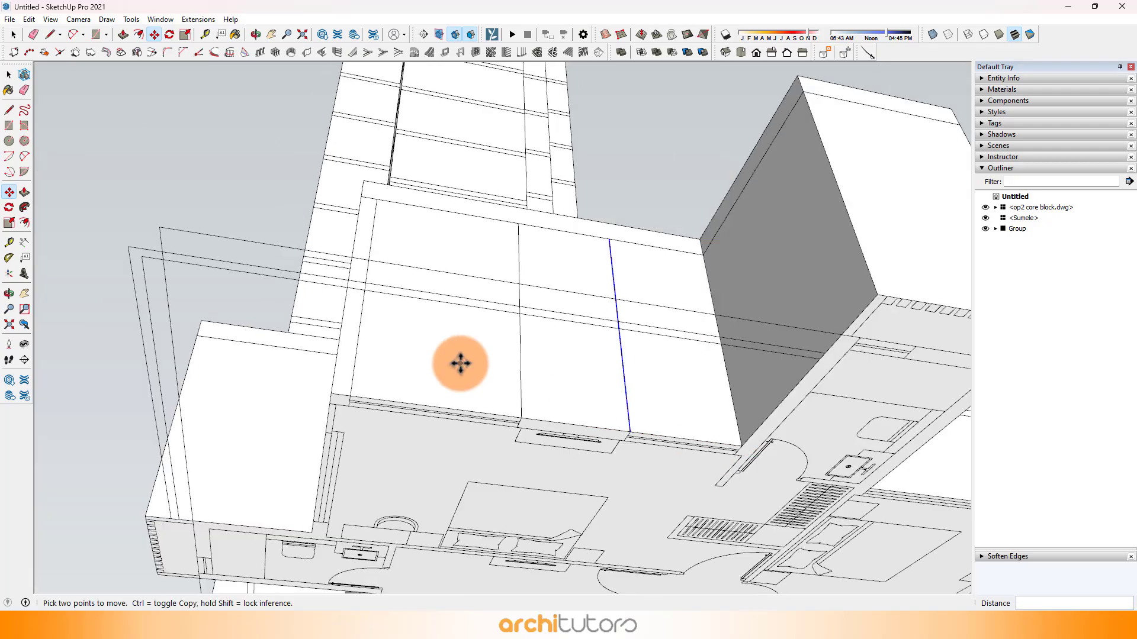
# Step: Copy the rear bedroom facade's vertical corner edge 650 mm inward to the wall end in the plan
pyautogui.moveTo(460, 378); pyautogui.dragTo(614, 477, button='middle')
pyautogui.scroll(5, 729, 434)
pyautogui.scroll(1, 729, 435)
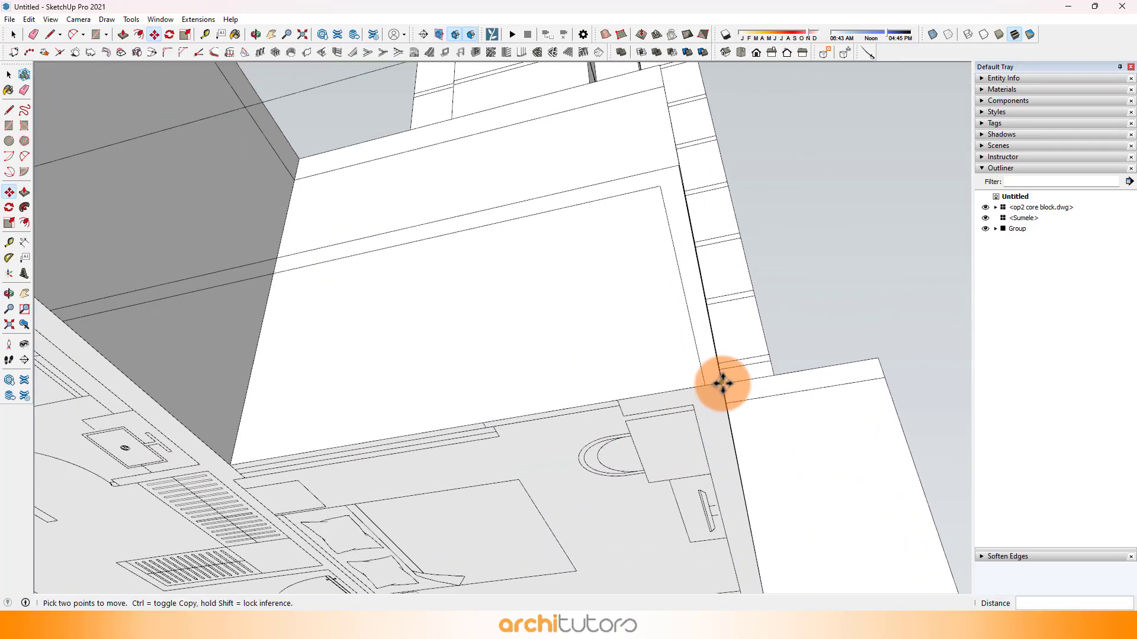
pyautogui.click(717, 368)
pyautogui.moveTo(717, 368); pyautogui.dragTo(712, 380, button='middle')
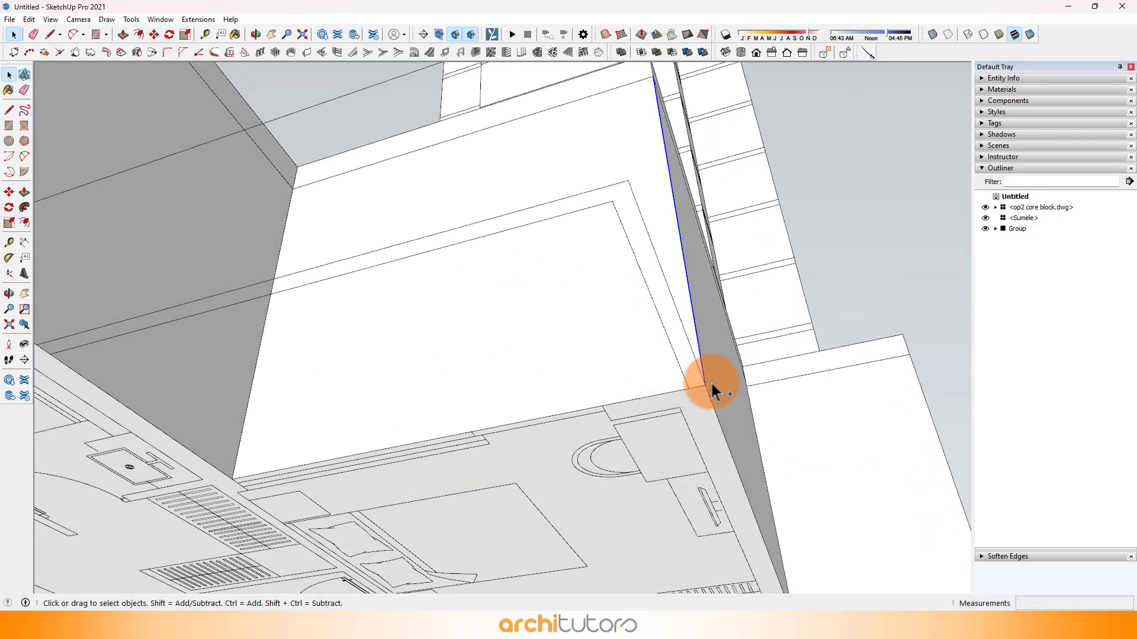
pyautogui.press('m')
pyautogui.click(705, 385)
pyautogui.press('ctrl')
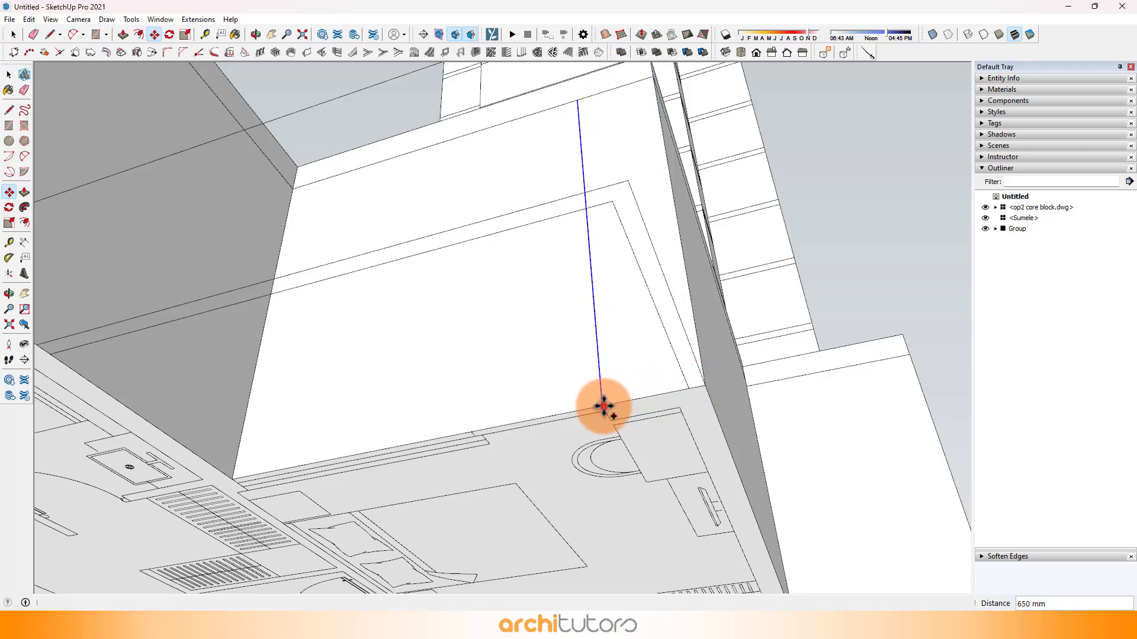
pyautogui.scroll(-2, 482, 379)
pyautogui.scroll(-2, 574, 365)
pyautogui.moveTo(673, 381); pyautogui.dragTo(836, 302, button='middle')
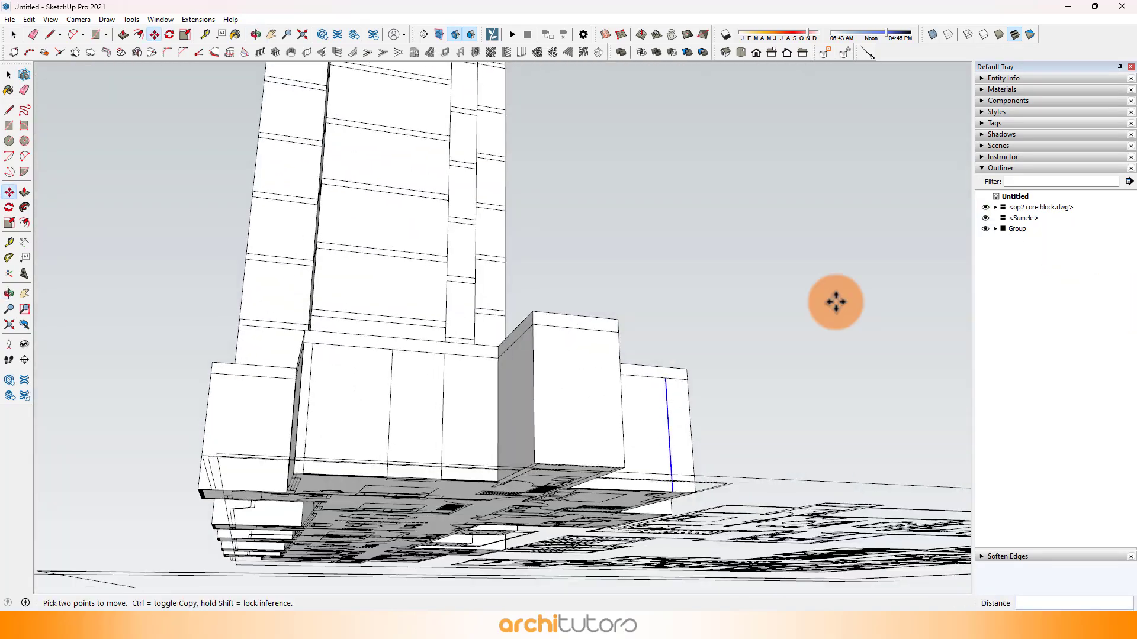
# Step: Sample the Translucent Glass Blue material from the existing tower and paint it onto the second unit's window faces
pyautogui.moveTo(384, 310)
pyautogui.mouseDown(button='middle')
pyautogui.moveTo(726, 278)
pyautogui.moveTo(776, 251)
pyautogui.moveTo(521, 271)
pyautogui.moveTo(157, 226)
pyautogui.mouseUp(button='middle')
pyautogui.click(1000, 89)
pyautogui.click(1119, 147)
pyautogui.click(157, 226)
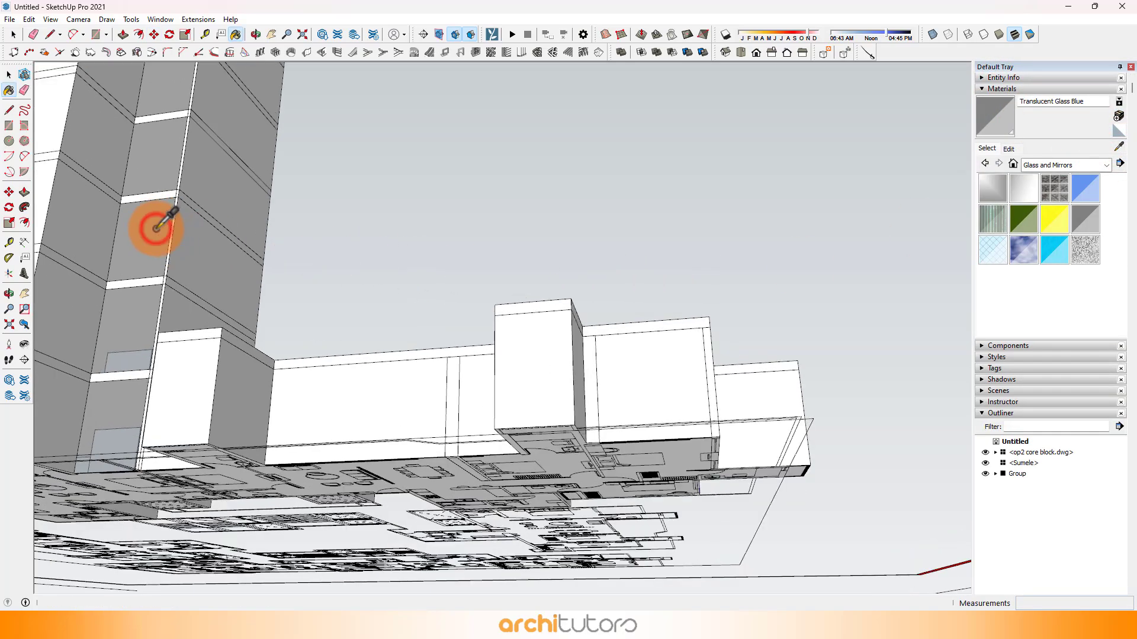
pyautogui.moveTo(382, 319)
pyautogui.mouseDown(button='middle')
pyautogui.moveTo(292, 398)
pyautogui.moveTo(261, 400)
pyautogui.moveTo(601, 307)
pyautogui.mouseUp(button='middle')
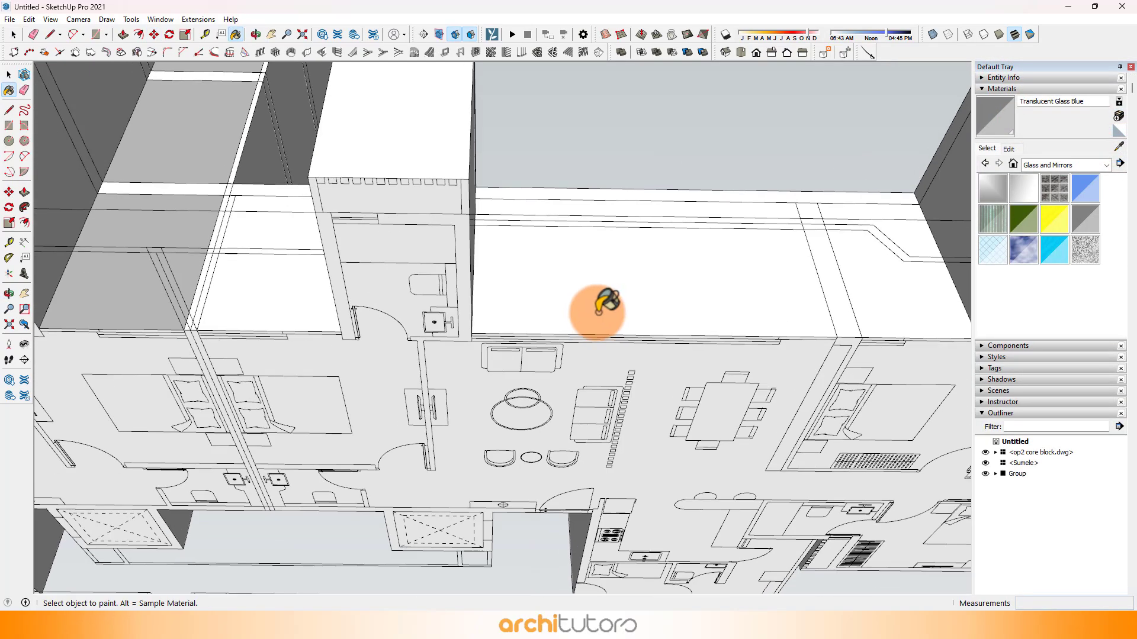
pyautogui.click(590, 299)
pyautogui.moveTo(453, 293)
pyautogui.mouseDown(button='middle')
pyautogui.moveTo(300, 297)
pyautogui.moveTo(766, 286)
pyautogui.moveTo(489, 267)
pyautogui.moveTo(690, 221)
pyautogui.moveTo(580, 258)
pyautogui.moveTo(553, 286)
pyautogui.moveTo(414, 286)
pyautogui.mouseUp(button='middle')
pyautogui.click(408, 293)
pyautogui.click(520, 293)
pyautogui.moveTo(697, 300)
pyautogui.mouseDown(button='middle')
pyautogui.moveTo(690, 190)
pyautogui.moveTo(299, 279)
pyautogui.moveTo(515, 275)
pyautogui.moveTo(690, 317)
pyautogui.moveTo(598, 198)
pyautogui.moveTo(612, 330)
pyautogui.moveTo(638, 305)
pyautogui.moveTo(762, 314)
pyautogui.mouseUp(button='middle')
pyautogui.click(680, 237)
pyautogui.press('space')
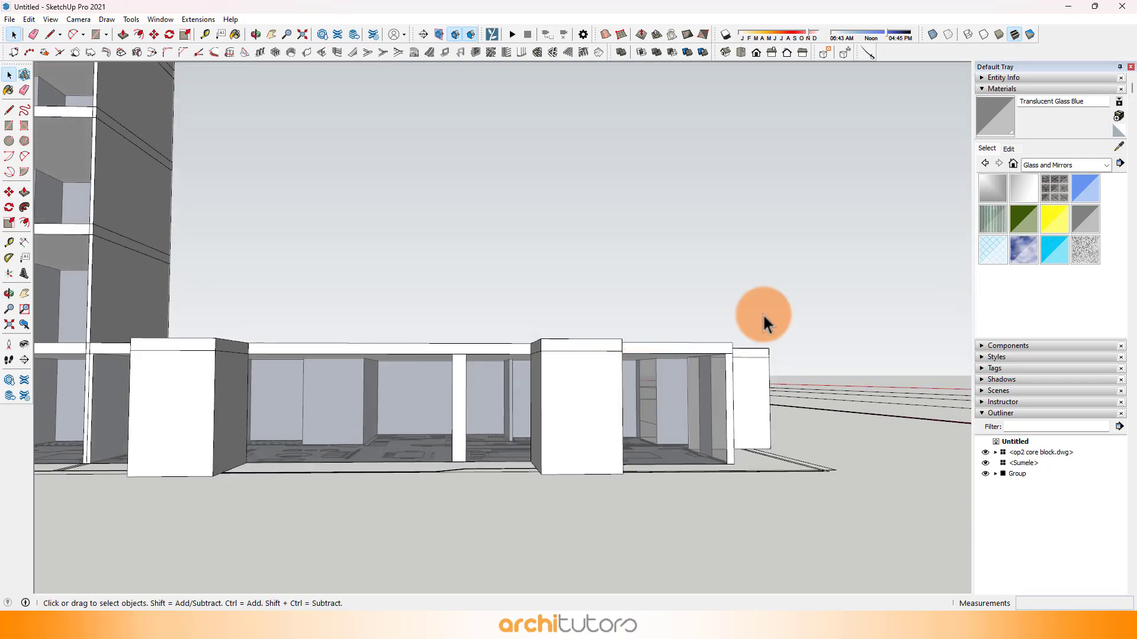
# Step: Set the opacity of the Translucent Glass Blue material to 69
pyautogui.click(1009, 148)
pyautogui.moveTo(1034, 339); pyautogui.dragTo(1046, 339)
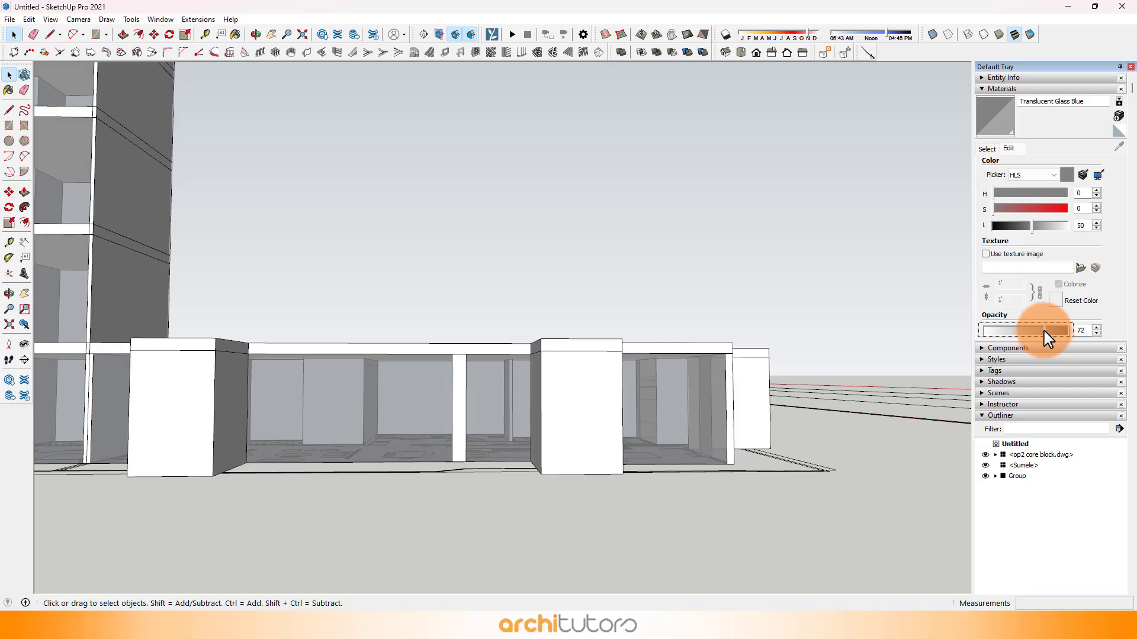
# Step: Select the whole second unit block and turn it into a component named "tower 1 ap 2"
pyautogui.moveTo(759, 210)
pyautogui.mouseDown(button='middle')
pyautogui.moveTo(609, 312)
pyautogui.moveTo(578, 299)
pyautogui.moveTo(660, 300)
pyautogui.moveTo(337, 287)
pyautogui.moveTo(520, 406)
pyautogui.moveTo(504, 352)
pyautogui.mouseUp(button='middle')
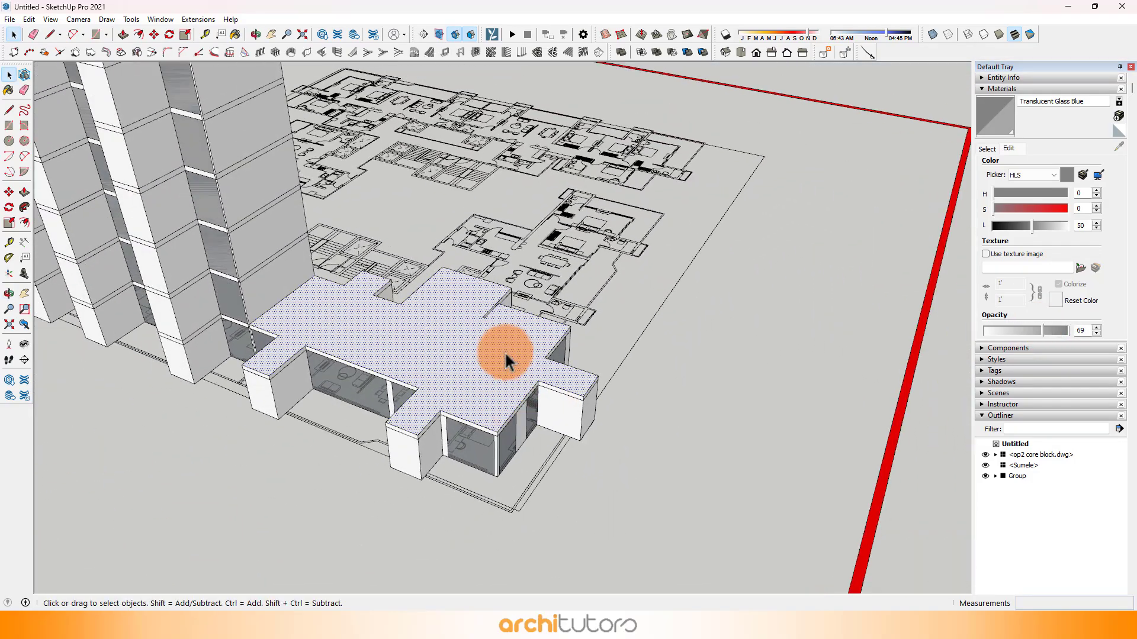
pyautogui.click(492, 353)
pyautogui.rightClick(492, 353)
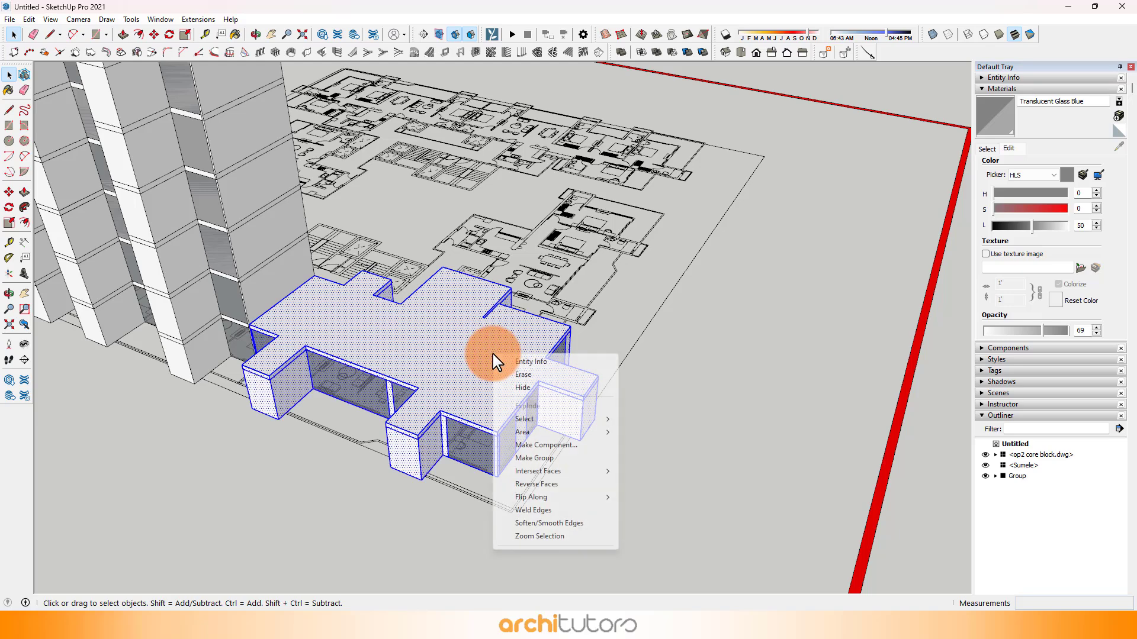
pyautogui.click(522, 444)
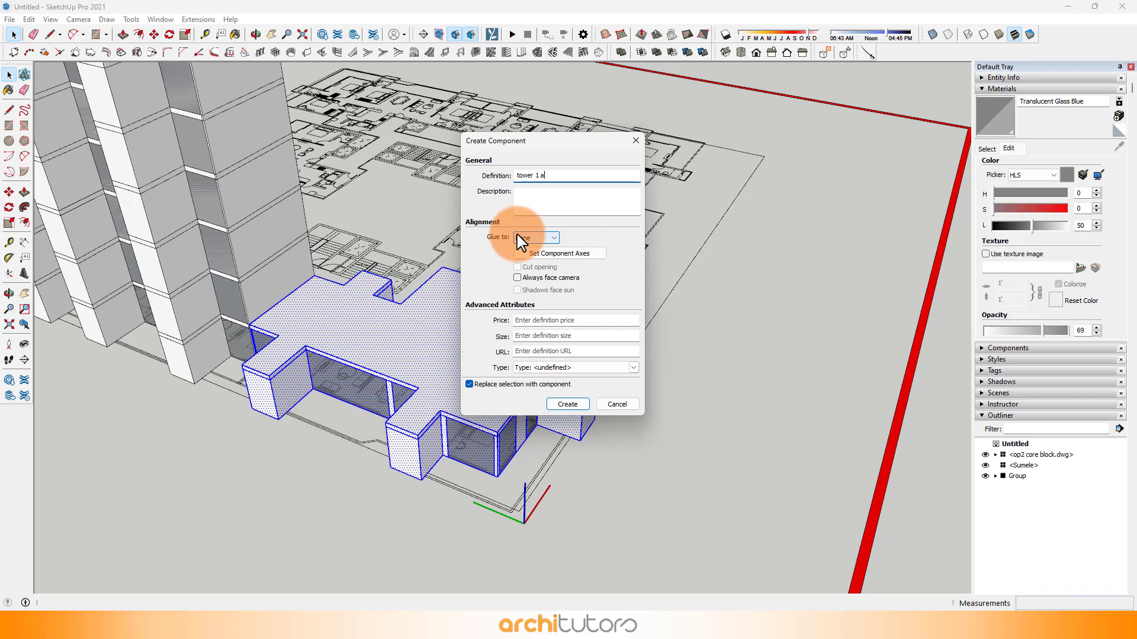
pyautogui.press('Return')
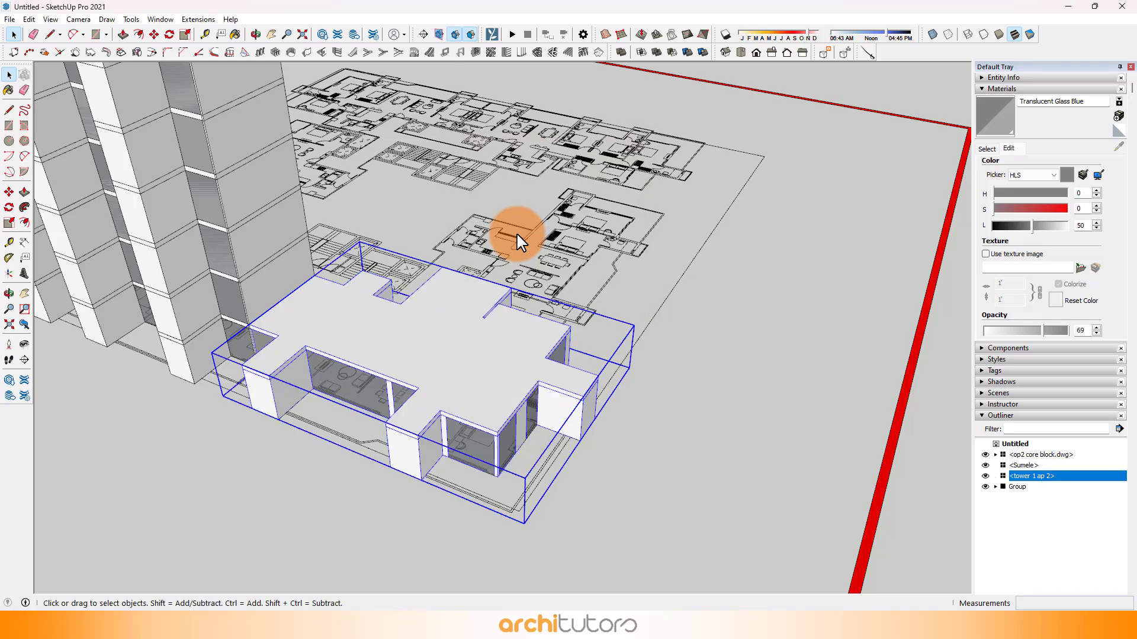
# Step: Copy the tower 1 ap 2 component 3300 mm upward and multiply it into an array of 25 copies
pyautogui.scroll(5, 468, 423)
pyautogui.press('m')
pyautogui.scroll(3, 438, 518)
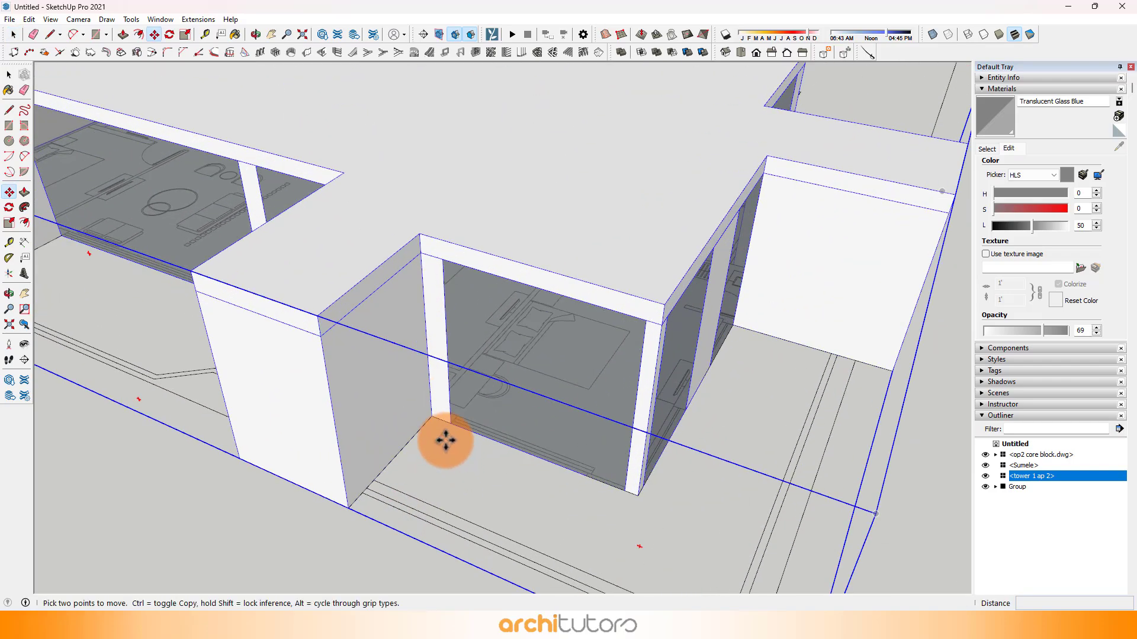
pyautogui.click(433, 417)
pyautogui.press('ctrl')
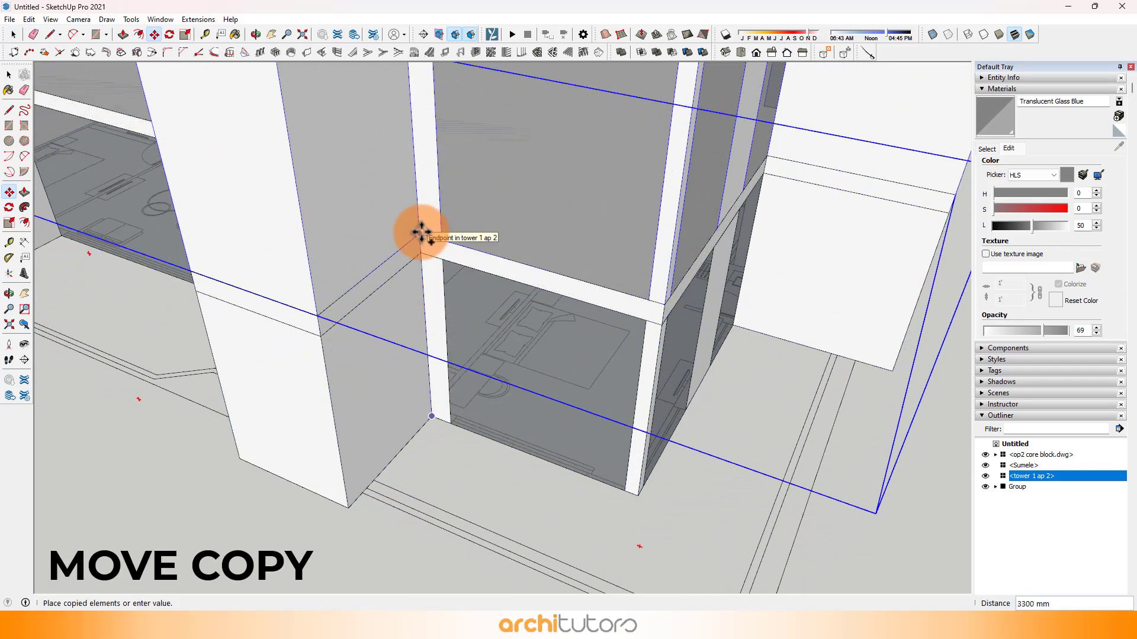
pyautogui.scroll(-6, 484, 378)
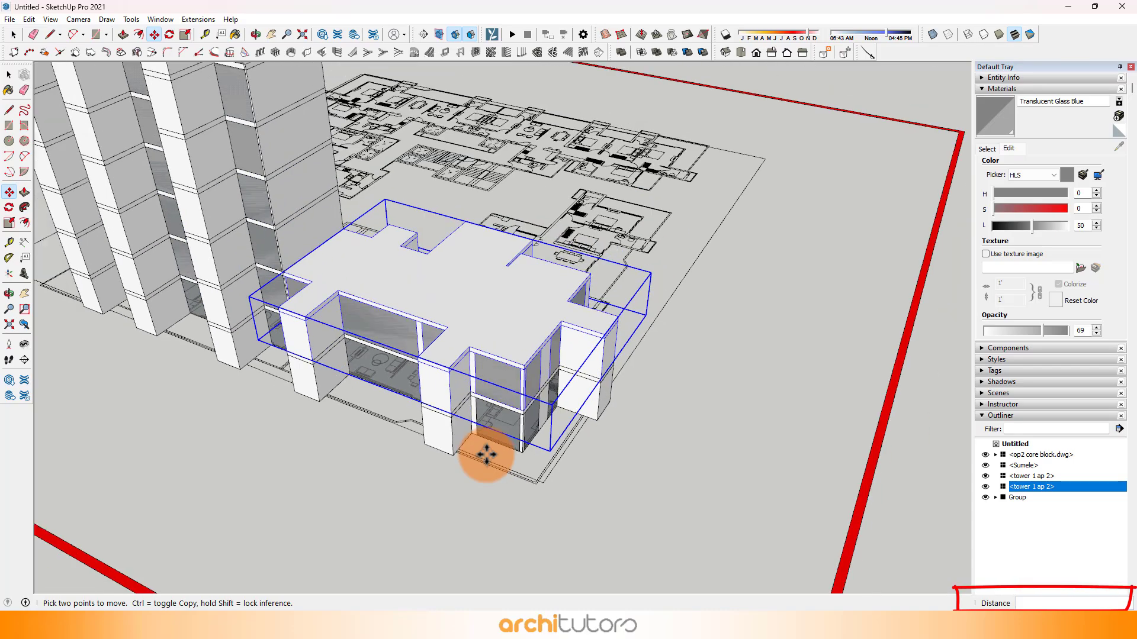
pyautogui.write('x')
pyautogui.press('Return')
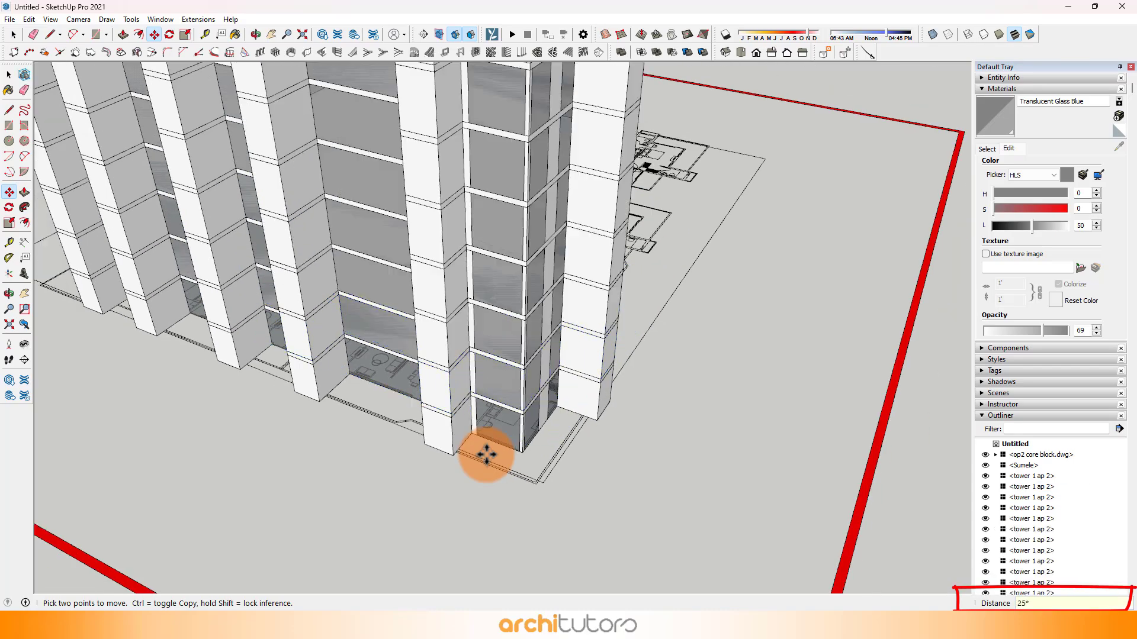
# Step: Select all stacked tower 1 ap 2 floors and combine them into one group
pyautogui.scroll(-8, 484, 456)
pyautogui.moveTo(454, 269); pyautogui.dragTo(470, 287, button='middle')
pyautogui.scroll(8, 413, 256)
pyautogui.press('space')
pyautogui.moveTo(423, 237); pyautogui.dragTo(403, 331, button='middle')
pyautogui.moveTo(489, 459); pyautogui.dragTo(749, 568)
pyautogui.scroll(3, 531, 444)
pyautogui.moveTo(531, 444); pyautogui.dragTo(563, 411, button='middle')
pyautogui.rightClick(553, 407)
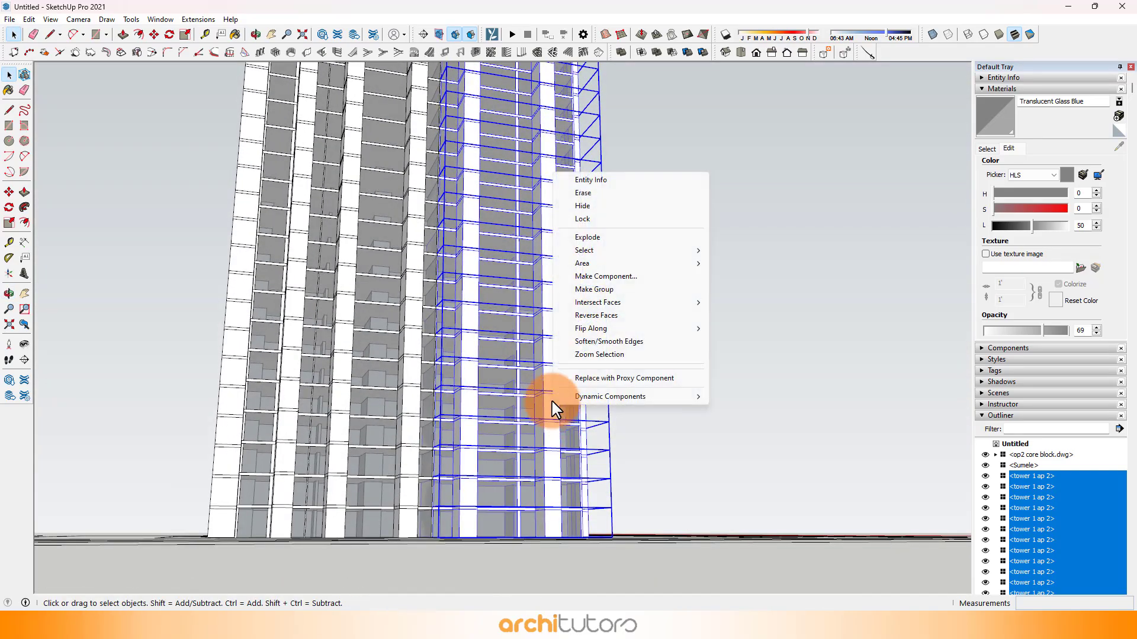
pyautogui.click(576, 290)
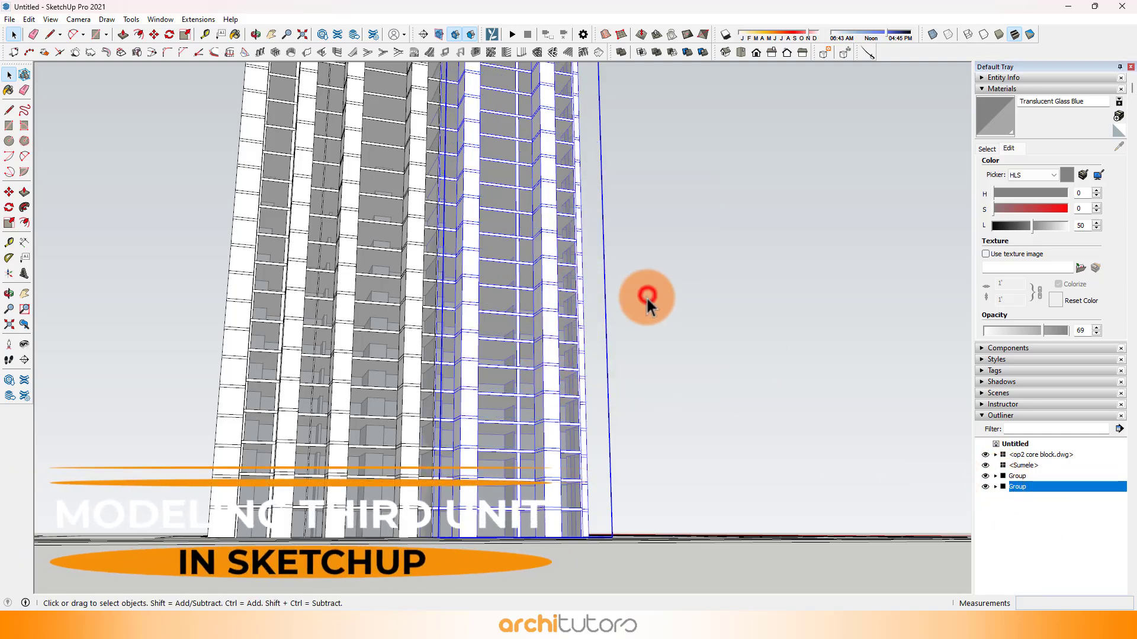
# Step: Start tracing the third unit's outline with the Line tool, from the wall between the two shafts around the smaller shaft's outer edge
pyautogui.moveTo(572, 289); pyautogui.dragTo(273, 485, button='middle')
pyautogui.moveTo(703, 360); pyautogui.dragTo(427, 385, button='middle')
pyautogui.scroll(3, 241, 436)
pyautogui.scroll(3, 317, 431)
pyautogui.scroll(4, 285, 318)
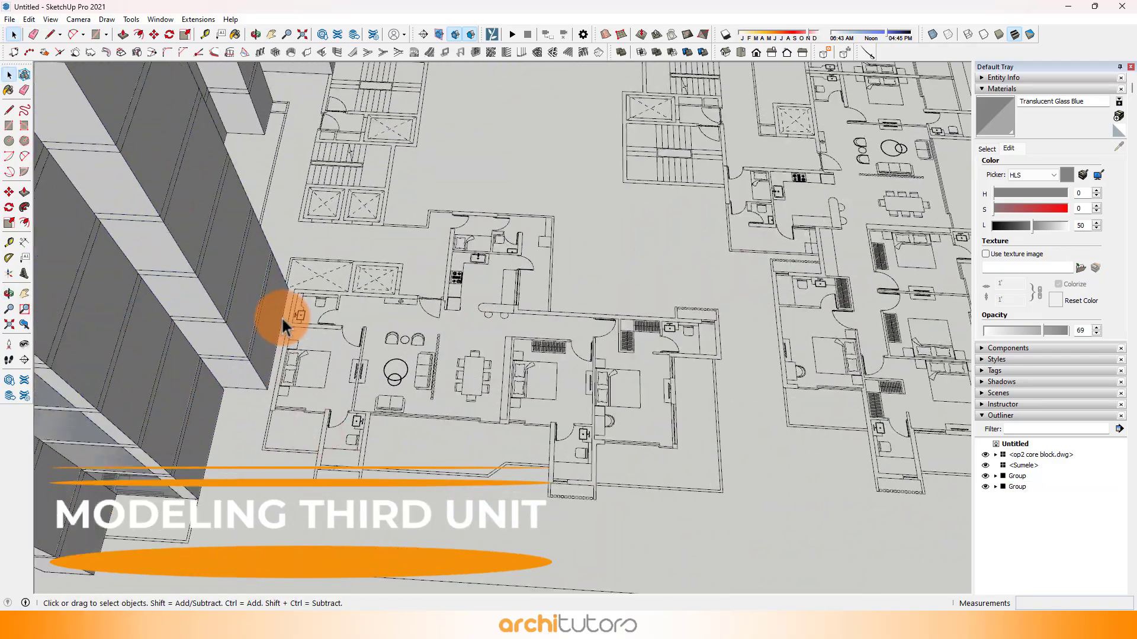
pyautogui.scroll(5, 310, 309)
pyautogui.press('l')
pyautogui.scroll(2, 270, 308)
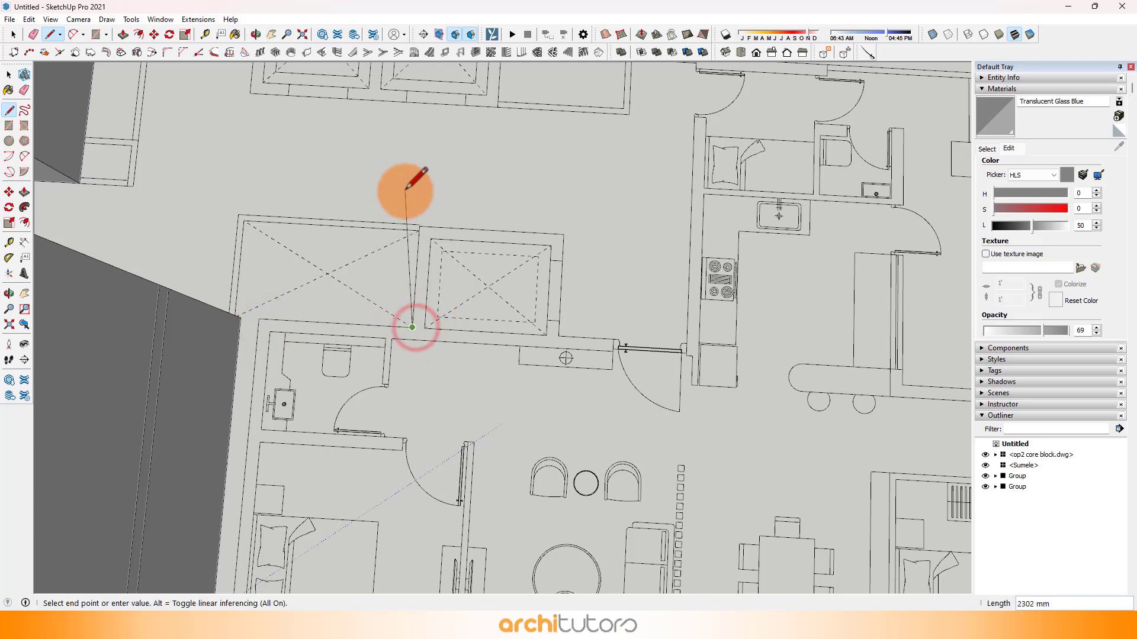
pyautogui.scroll(3, 419, 225)
pyautogui.click(419, 226)
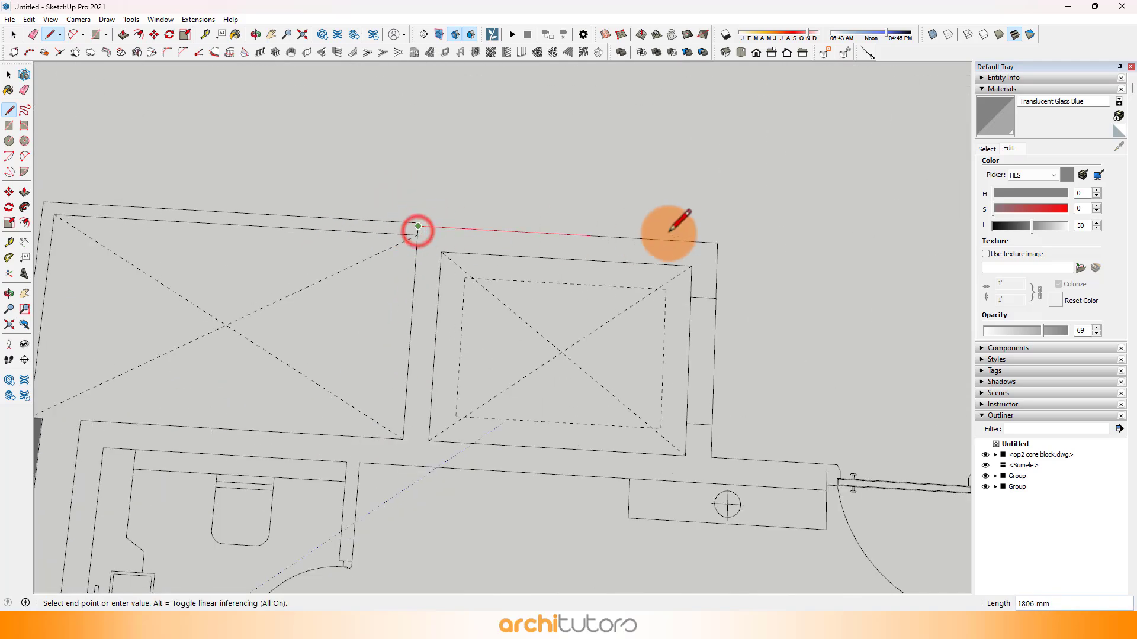
pyautogui.click(717, 243)
pyautogui.scroll(-2, 717, 242)
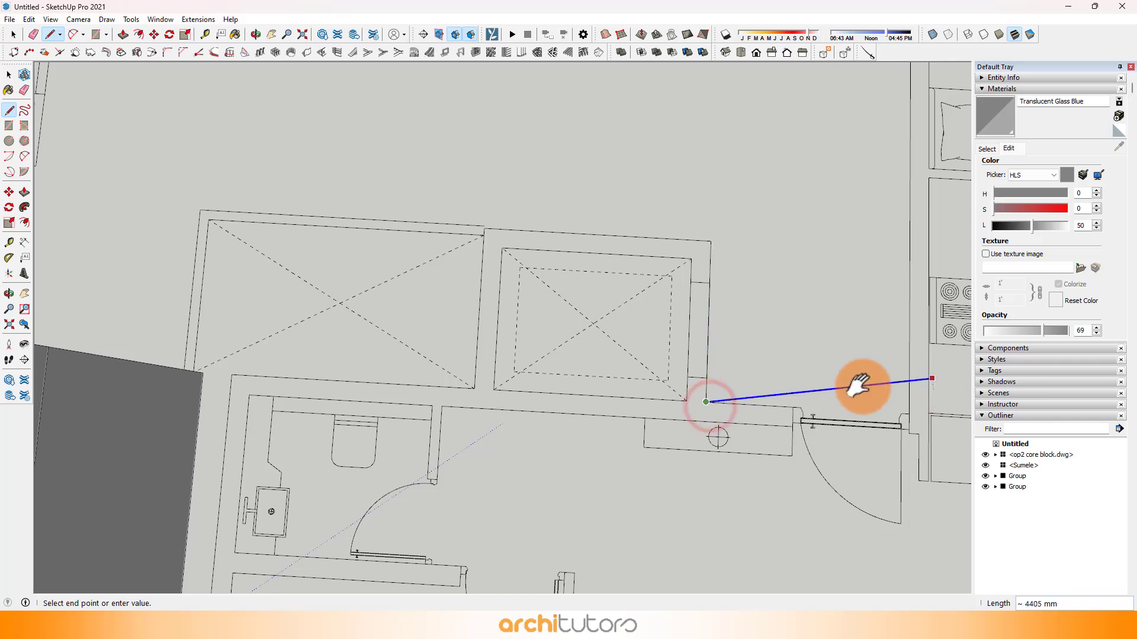
# Step: Continue the third unit's outline past the entrance door, up the kitchen wall and around the service room wing
pyautogui.keyDown('shift'); pyautogui.moveTo(857, 386); pyautogui.dragTo(560, 332, button='middle'); pyautogui.keyUp('shift')
pyautogui.scroll(2, 539, 364)
pyautogui.click(539, 364)
pyautogui.keyDown('shift'); pyautogui.moveTo(586, 236); pyautogui.dragTo(432, 398, button='middle'); pyautogui.keyUp('shift')
pyautogui.scroll(-2, 432, 398)
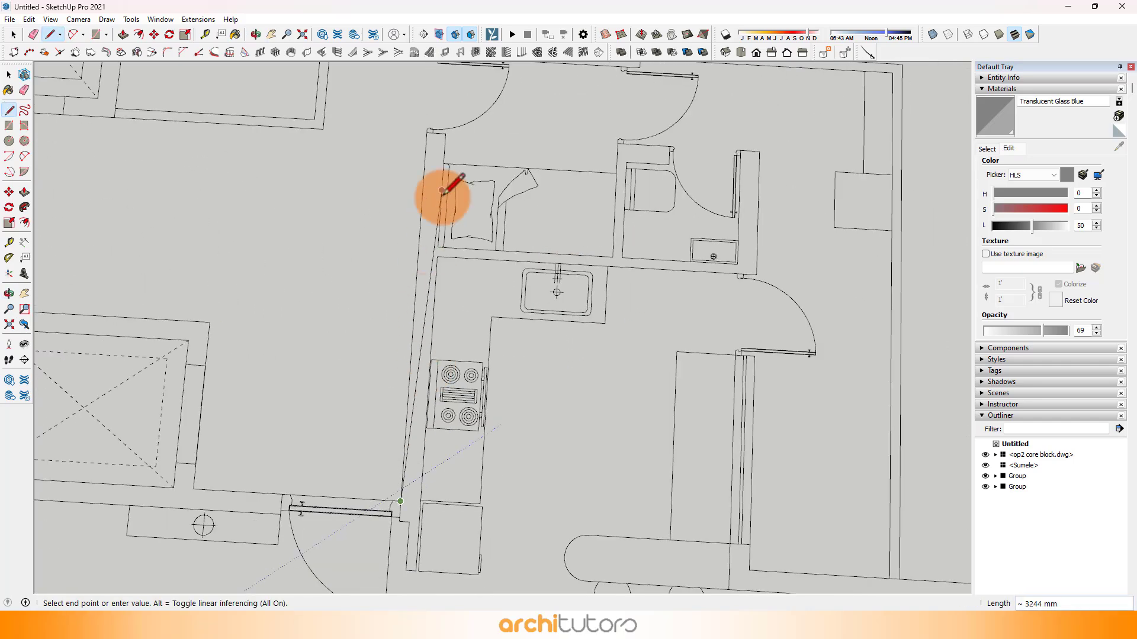
pyautogui.keyDown('shift'); pyautogui.moveTo(443, 190); pyautogui.dragTo(418, 291, button='middle'); pyautogui.keyUp('shift')
pyautogui.click(416, 129)
pyautogui.keyDown('shift'); pyautogui.moveTo(853, 171); pyautogui.dragTo(698, 127, button='middle'); pyautogui.keyUp('shift')
pyautogui.scroll(-2, 687, 137)
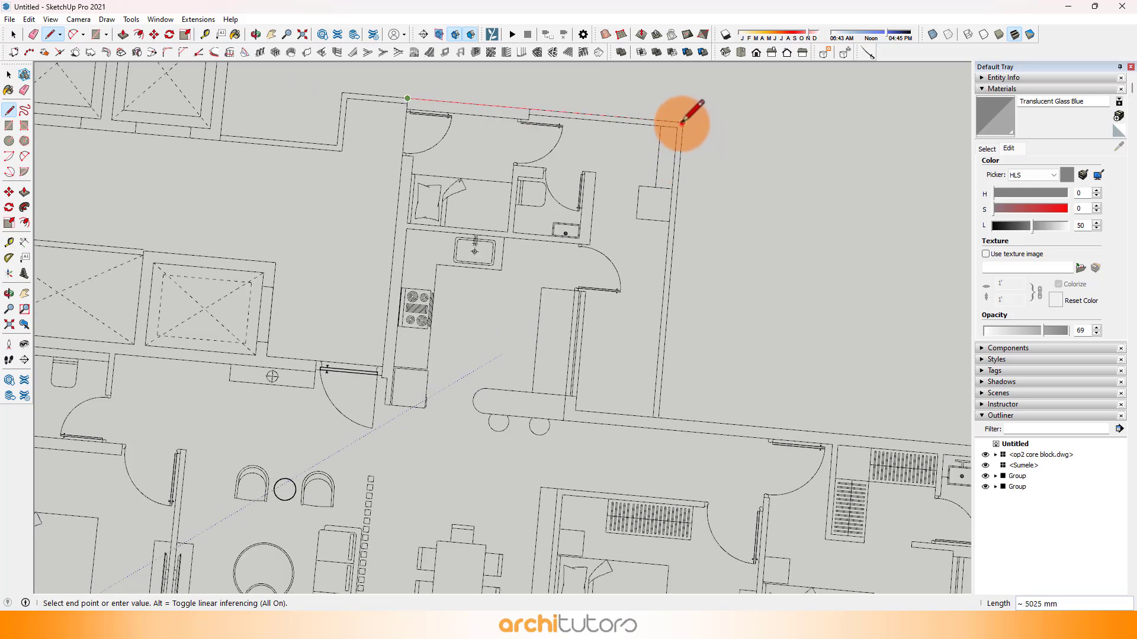
pyautogui.click(683, 122)
pyautogui.keyDown('shift'); pyautogui.moveTo(829, 420); pyautogui.dragTo(421, 268, button='middle'); pyautogui.keyUp('shift')
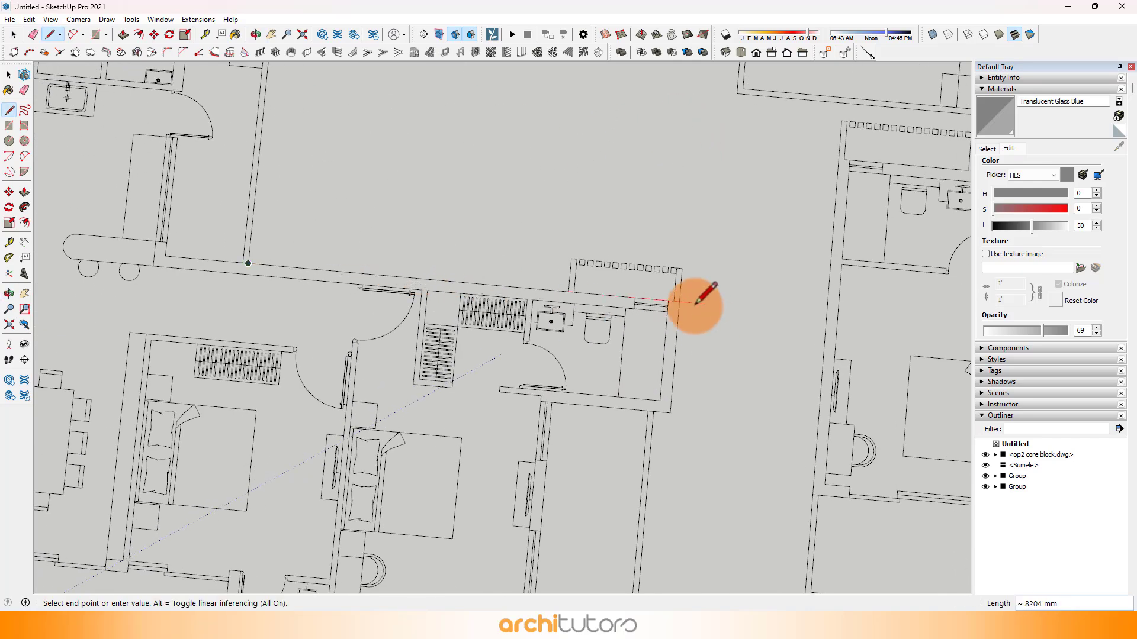
# Step: Trace the outline around the end bathroom's louvred ledge and along the corner bedroom's outer walls
pyautogui.scroll(2, 615, 296)
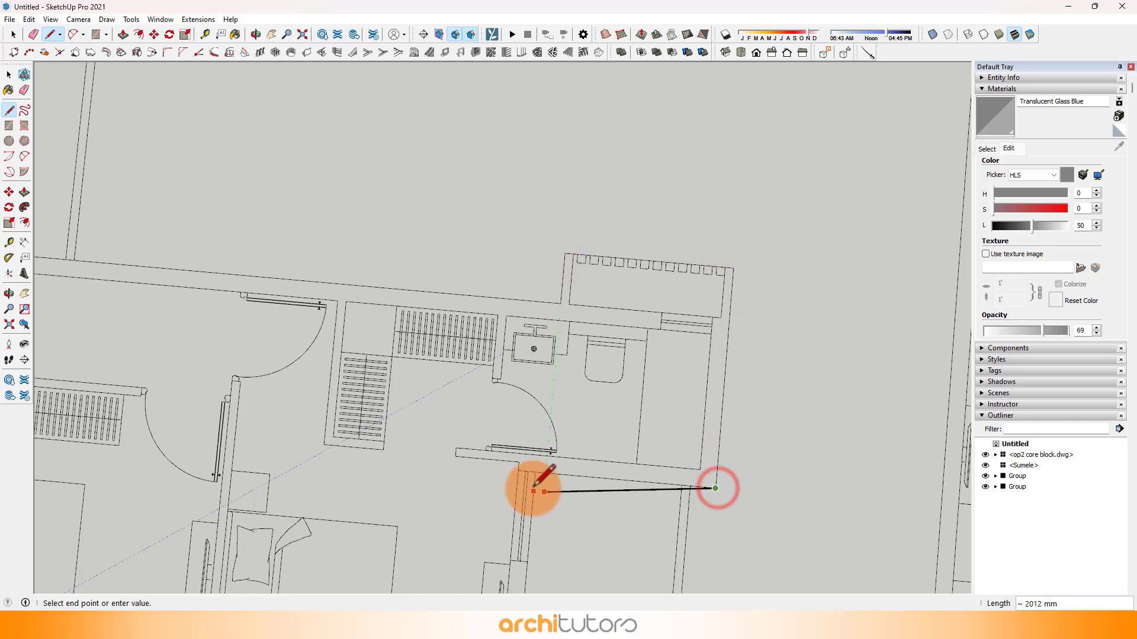
pyautogui.keyDown('shift'); pyautogui.moveTo(534, 492); pyautogui.dragTo(589, 219, button='middle'); pyautogui.keyUp('shift')
pyautogui.click(588, 240)
pyautogui.keyDown('shift'); pyautogui.moveTo(586, 311); pyautogui.dragTo(669, 72, button='middle'); pyautogui.keyUp('shift')
pyautogui.scroll(-1, 669, 72)
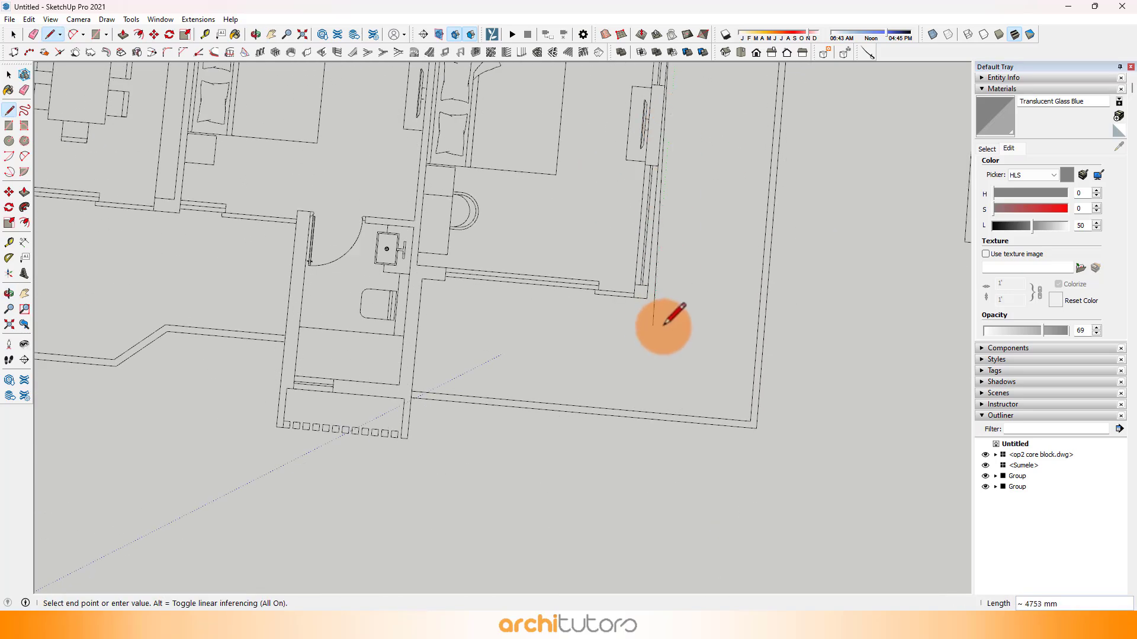
pyautogui.keyDown('shift'); pyautogui.moveTo(401, 321); pyautogui.dragTo(642, 284, button='middle'); pyautogui.keyUp('shift')
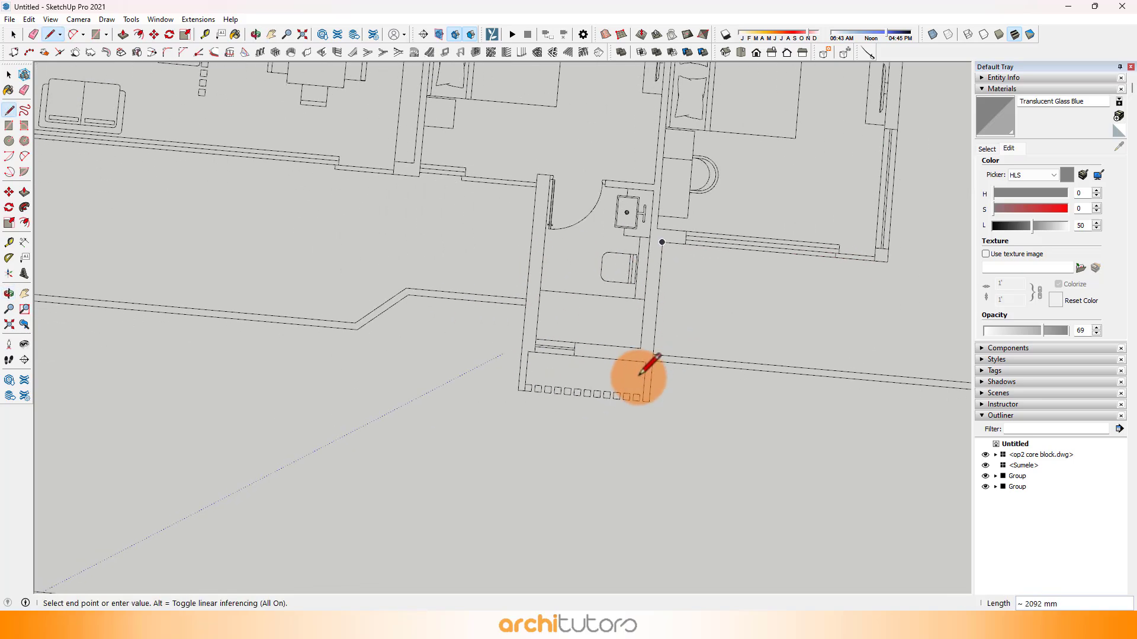
# Step: Trace the outline around the middle bathroom's louvred projection, along the living room front and around the far bathroom projection
pyautogui.scroll(1, 640, 391)
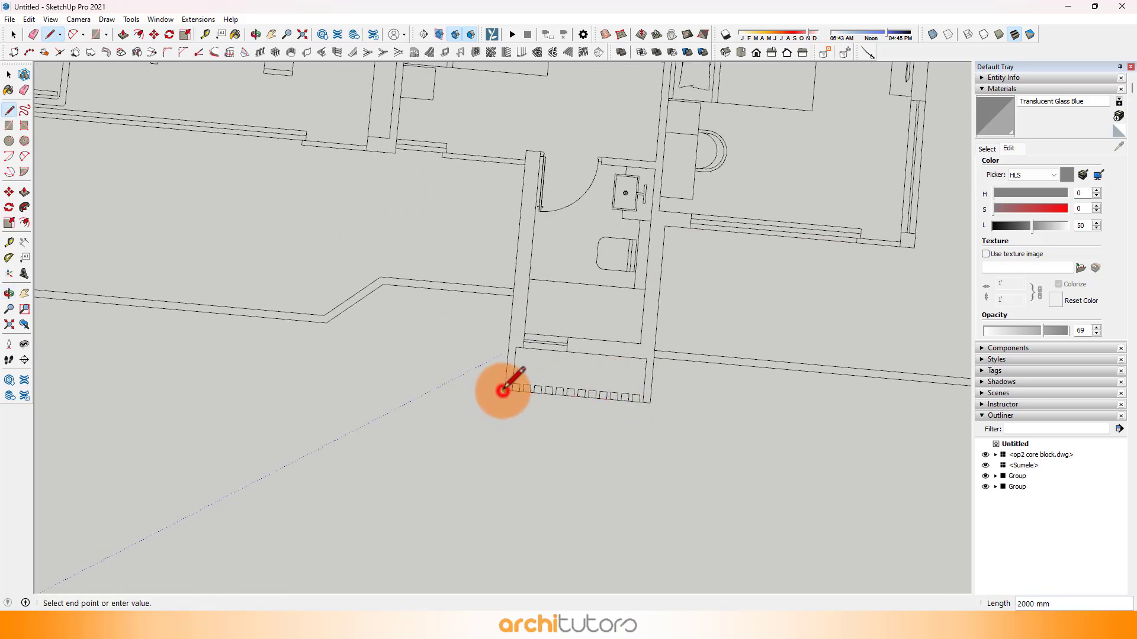
pyautogui.click(503, 391)
pyautogui.scroll(1, 533, 151)
pyautogui.scroll(-2, 782, 362)
pyautogui.keyDown('shift'); pyautogui.moveTo(569, 283); pyautogui.dragTo(965, 355, button='middle'); pyautogui.keyUp('shift')
pyautogui.scroll(2, 482, 256)
pyautogui.click(487, 232)
pyautogui.moveTo(486, 412); pyautogui.dragTo(512, 379, button='middle')
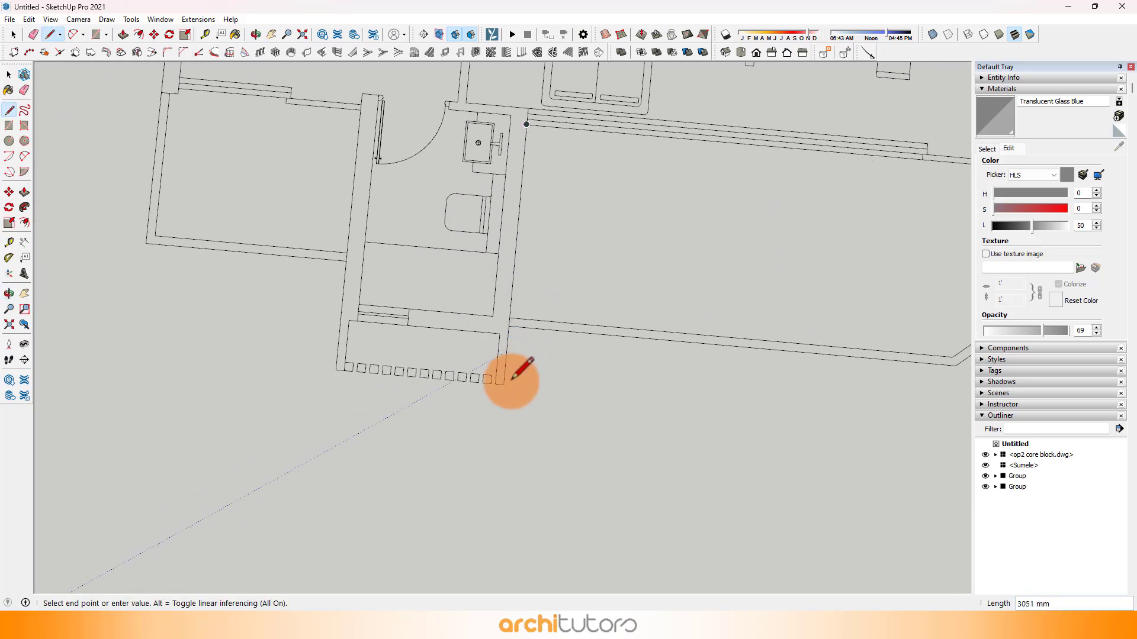
pyautogui.click(338, 368)
# Step: Trace the last bedroom's front and side wall up to the shaft corner, closing the third unit's outline into a face
pyautogui.keyDown('shift'); pyautogui.moveTo(374, 150); pyautogui.dragTo(377, 291, button='middle'); pyautogui.keyUp('shift')
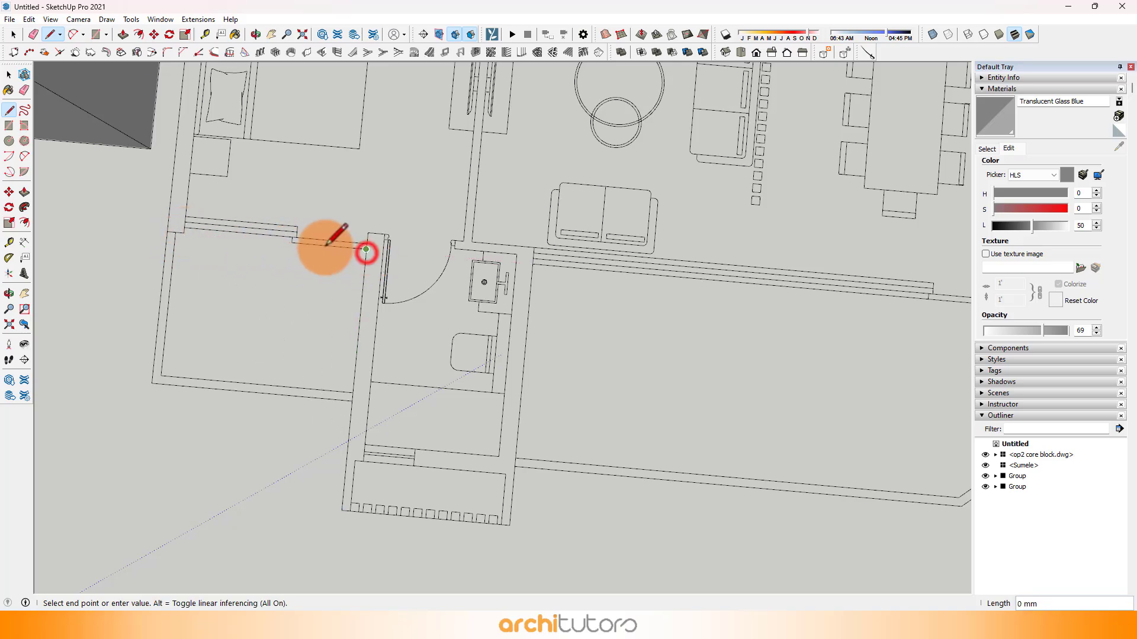
pyautogui.scroll(-1, 180, 147)
pyautogui.keyDown('shift'); pyautogui.moveTo(179, 147); pyautogui.dragTo(173, 396, button='middle'); pyautogui.keyUp('shift')
pyautogui.keyDown('shift'); pyautogui.moveTo(234, 193); pyautogui.dragTo(218, 395, button='middle'); pyautogui.keyUp('shift')
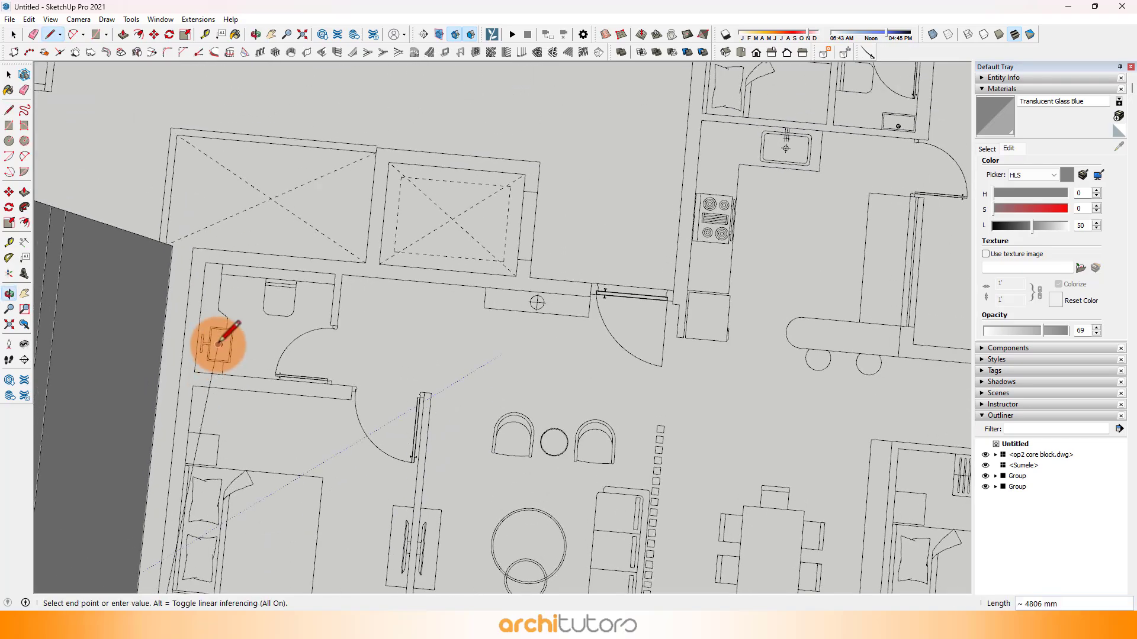
pyautogui.scroll(-5, 370, 218)
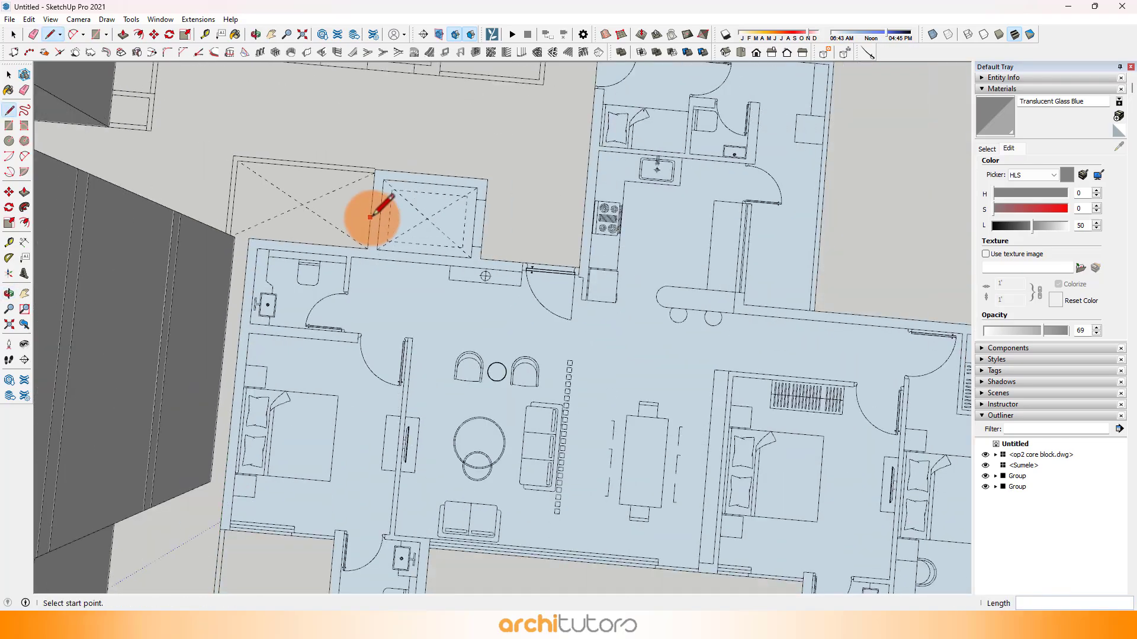
pyautogui.moveTo(462, 355); pyautogui.dragTo(479, 338, button='middle')
# Step: Extrude the third unit's floor face 3300 mm with Push/Pull
pyautogui.press('space')
pyautogui.scroll(2, 503, 361)
pyautogui.click(539, 403)
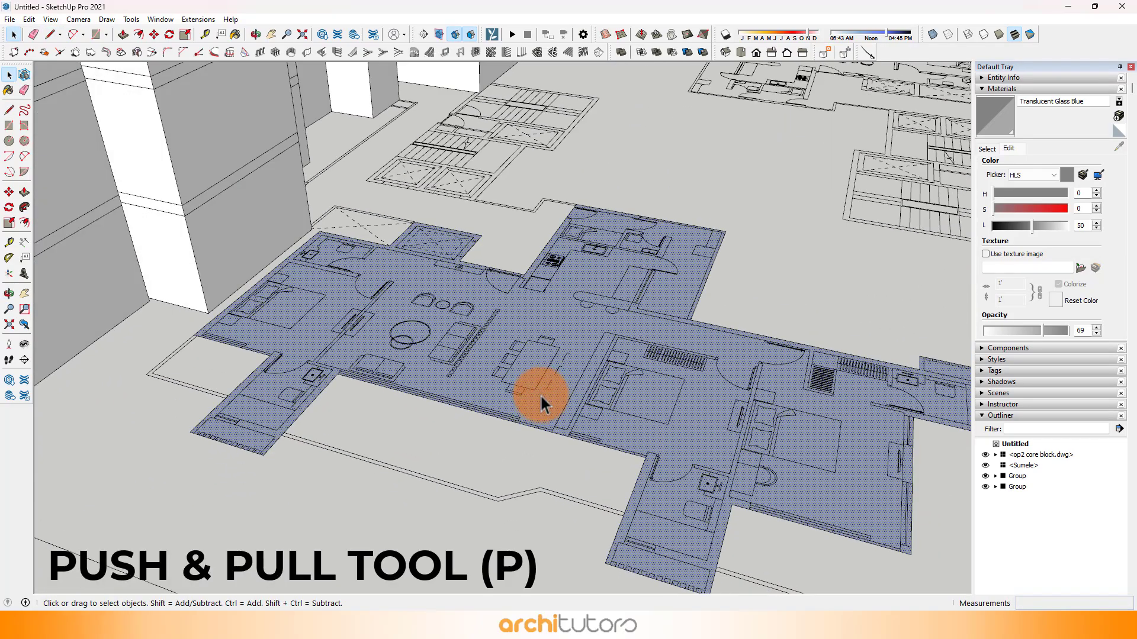
pyautogui.press('p')
pyautogui.click(539, 402)
pyautogui.write('330')
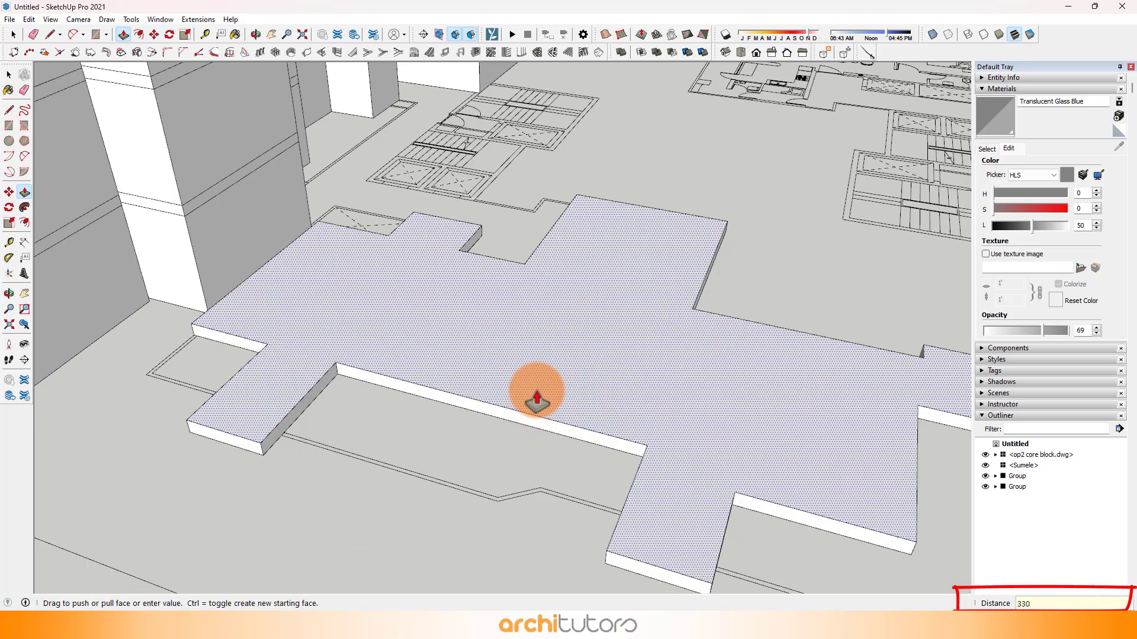
pyautogui.write('0')
pyautogui.press('Return')
pyautogui.scroll(-5, 541, 376)
pyautogui.press('space')
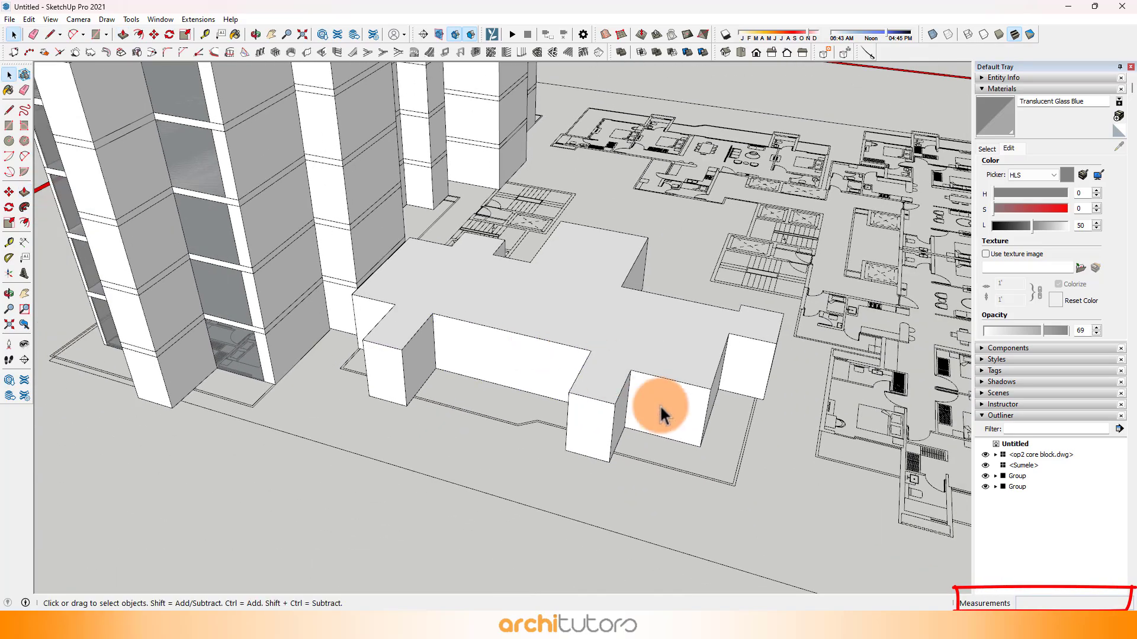
# Step: Push/Pull the block's top face by 300 mm as a new starting face to form the slab band
pyautogui.scroll(5, 573, 257)
pyautogui.press('p')
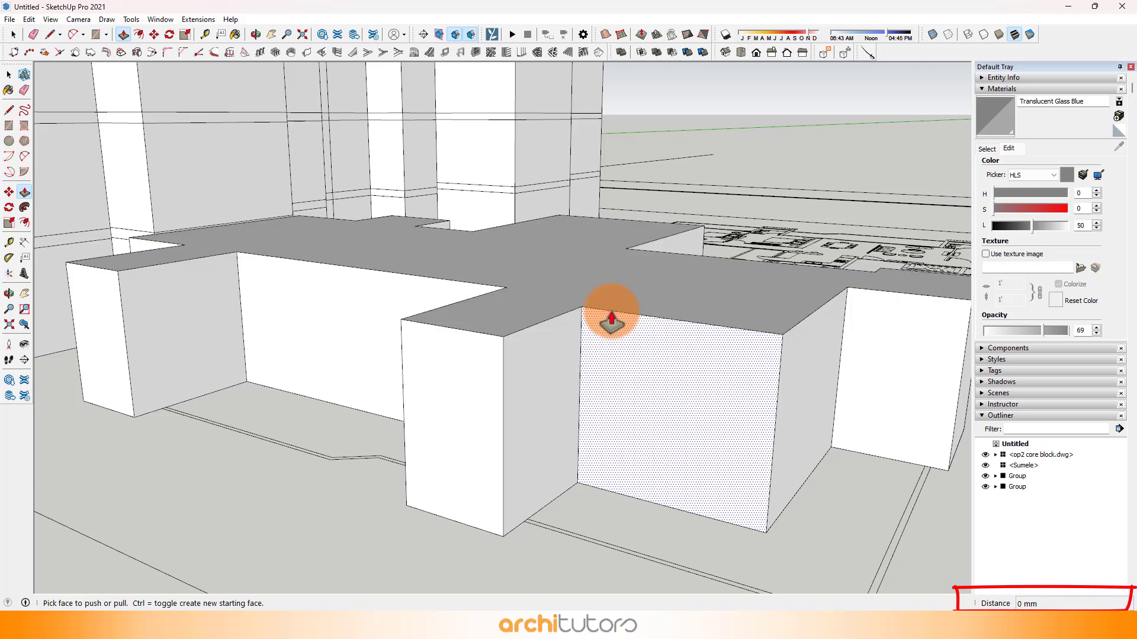
pyautogui.click(609, 308)
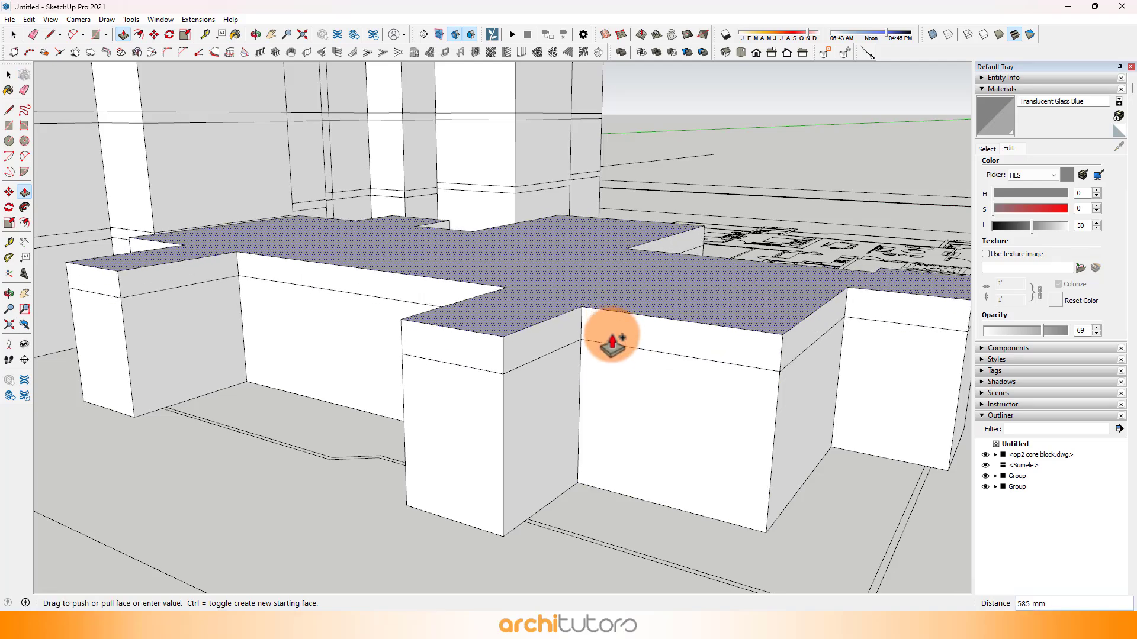
pyautogui.write('300')
pyautogui.press('Return')
pyautogui.scroll(-2, 601, 337)
pyautogui.press('space')
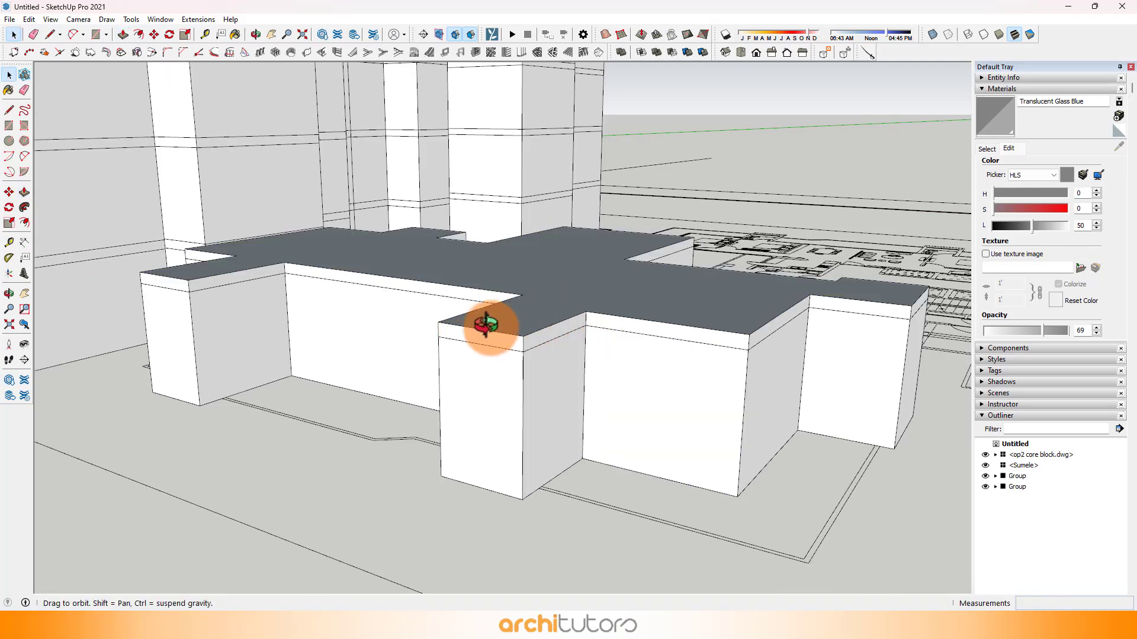
# Step: Copy the vertical corner edge of the end bedroom's balcony wall 200 mm inward with the Move tool
pyautogui.moveTo(489, 326); pyautogui.dragTo(631, 210, button='middle')
pyautogui.moveTo(431, 304); pyautogui.dragTo(190, 219, button='middle')
pyautogui.scroll(5, 191, 220)
pyautogui.scroll(-3, 285, 278)
pyautogui.scroll(-6, 196, 328)
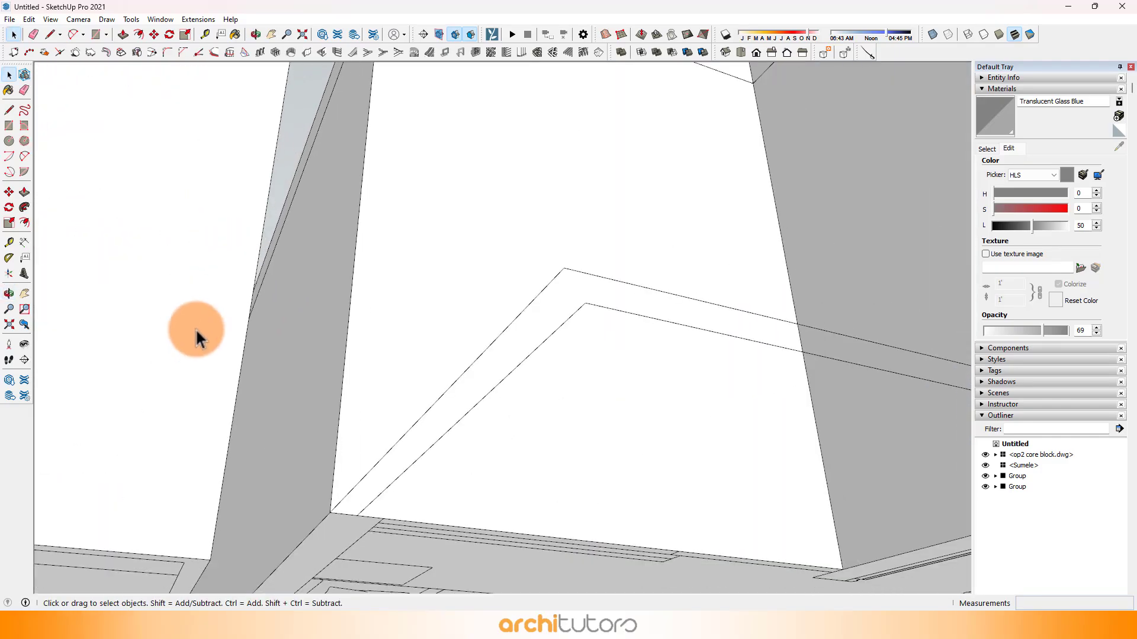
pyautogui.scroll(3, 291, 361)
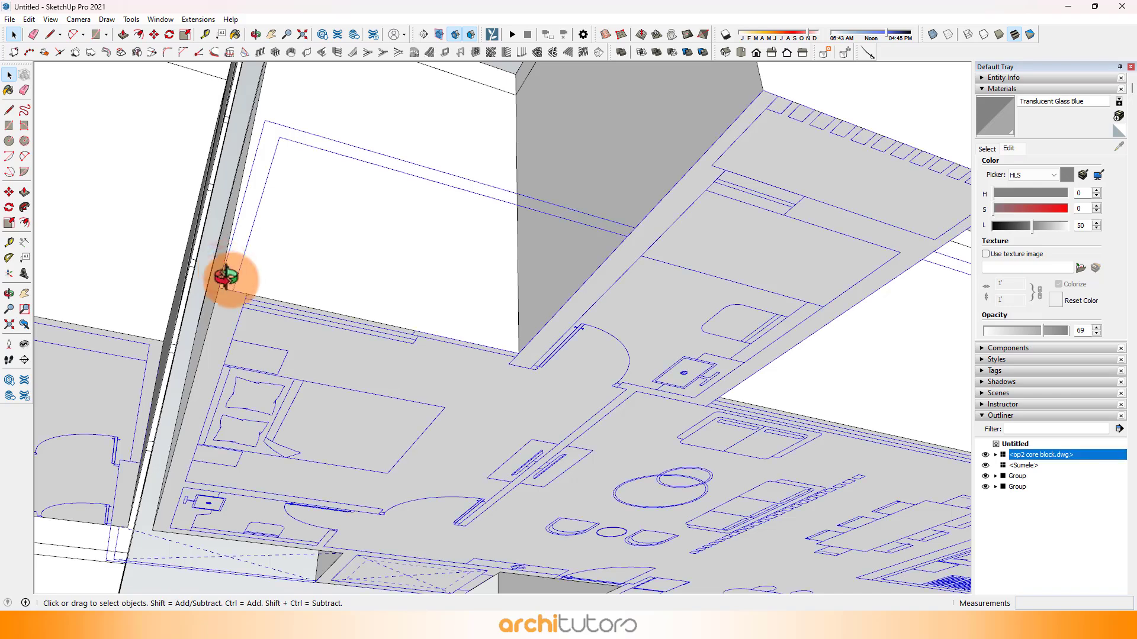
pyautogui.moveTo(225, 276); pyautogui.dragTo(239, 256, button='middle')
pyautogui.scroll(1, 238, 256)
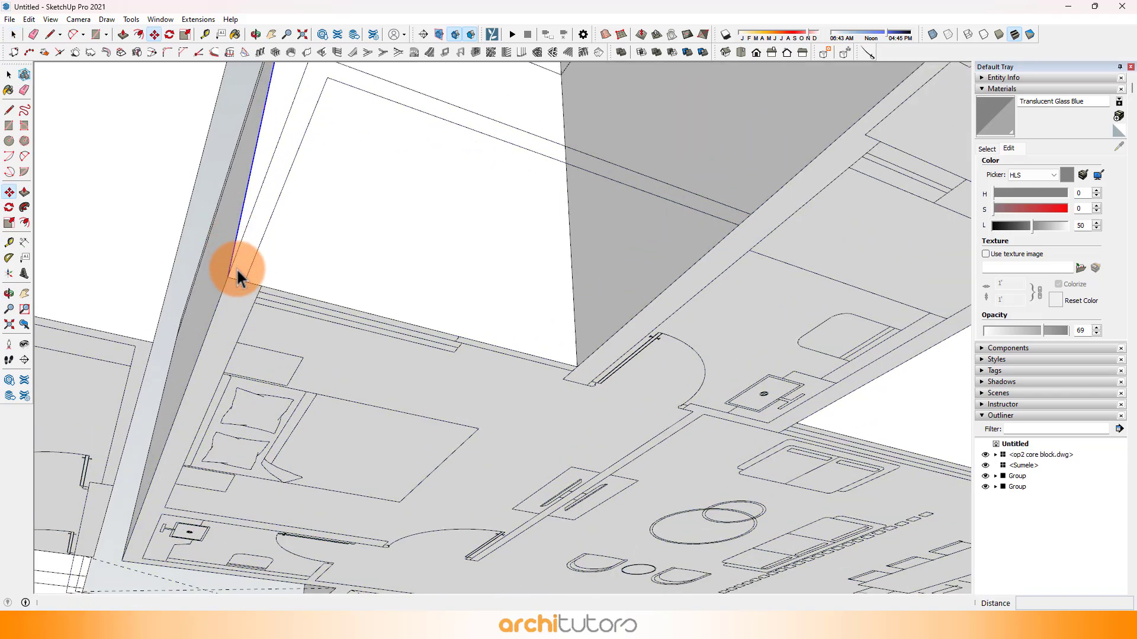
pyautogui.click(228, 277)
pyautogui.press('ctrl')
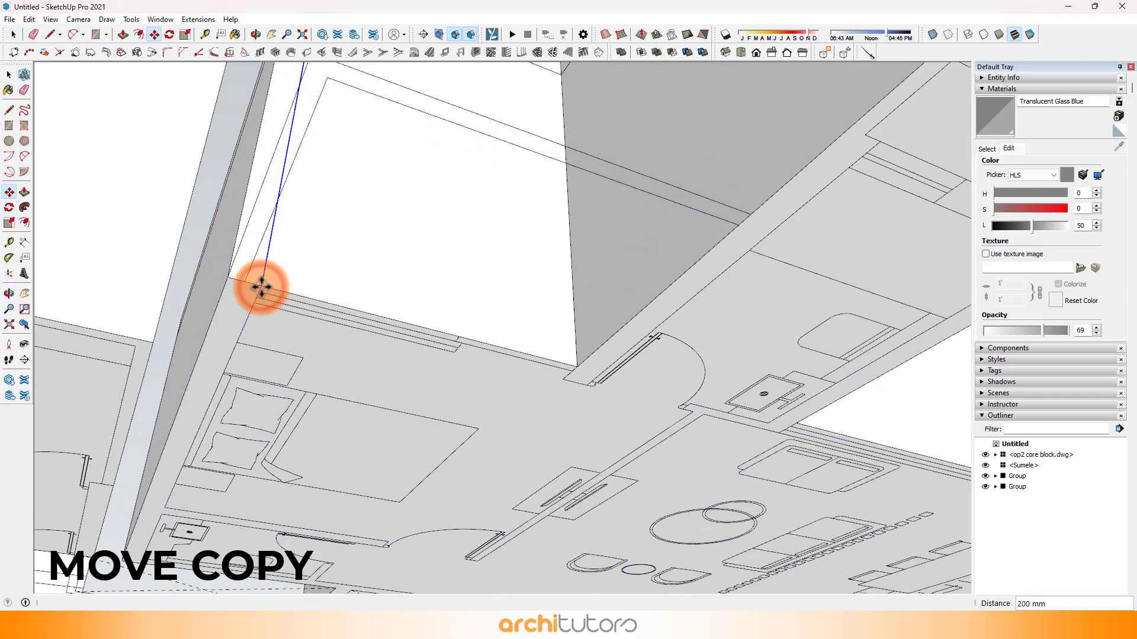
pyautogui.scroll(-2, 343, 299)
# Step: Copy the living room facade's vertical corner edge along the wall to mark the column between living room and bedroom
pyautogui.keyDown('shift'); pyautogui.moveTo(498, 269); pyautogui.dragTo(237, 296, button='middle'); pyautogui.keyUp('shift')
pyautogui.moveTo(521, 316); pyautogui.dragTo(265, 337, button='middle')
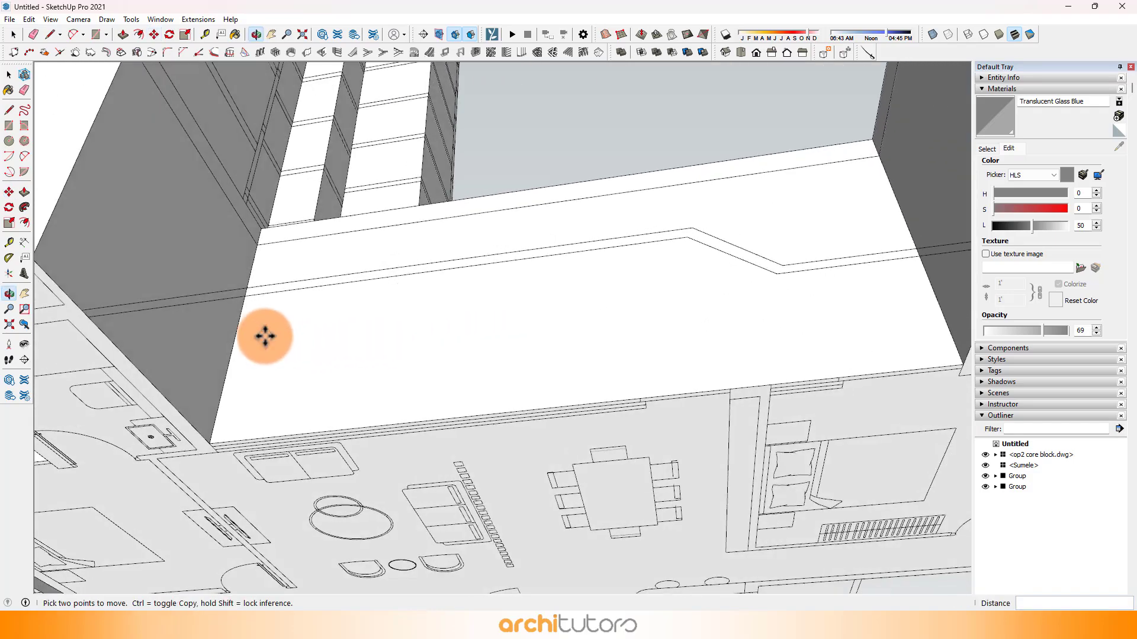
pyautogui.press('space')
pyautogui.click(211, 445)
pyautogui.press('ctrl')
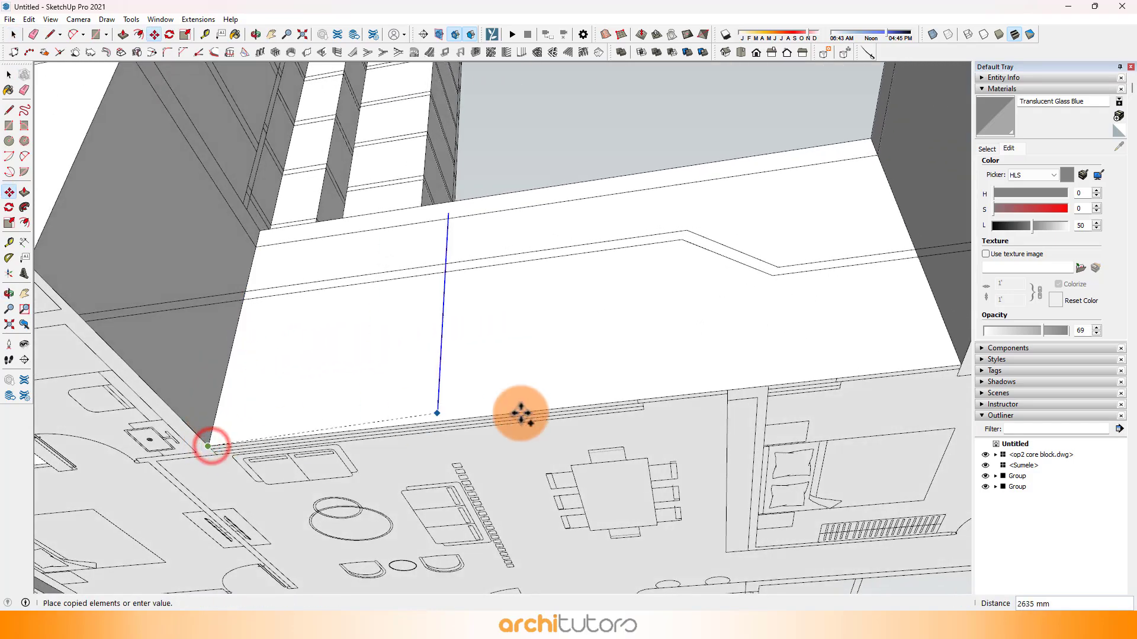
pyautogui.click(734, 393)
pyautogui.moveTo(735, 394); pyautogui.dragTo(377, 366, button='middle')
pyautogui.click(539, 319)
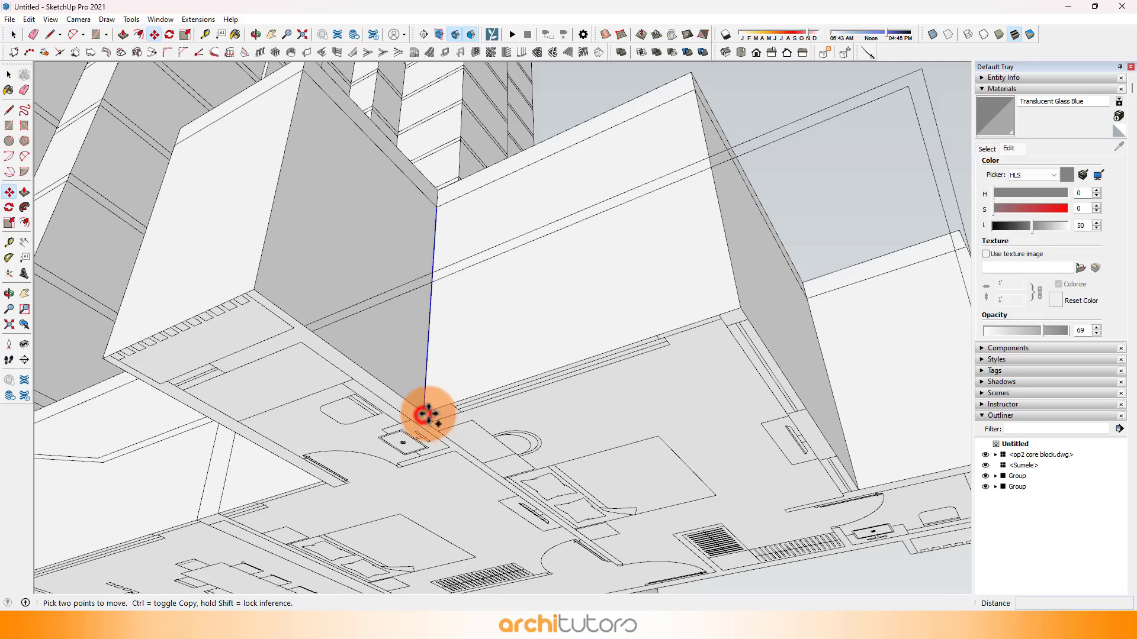
# Step: Copy the vertical edge on the corner bedroom's balcony wall to both ends of its window opening
pyautogui.click(424, 415)
pyautogui.click(452, 404)
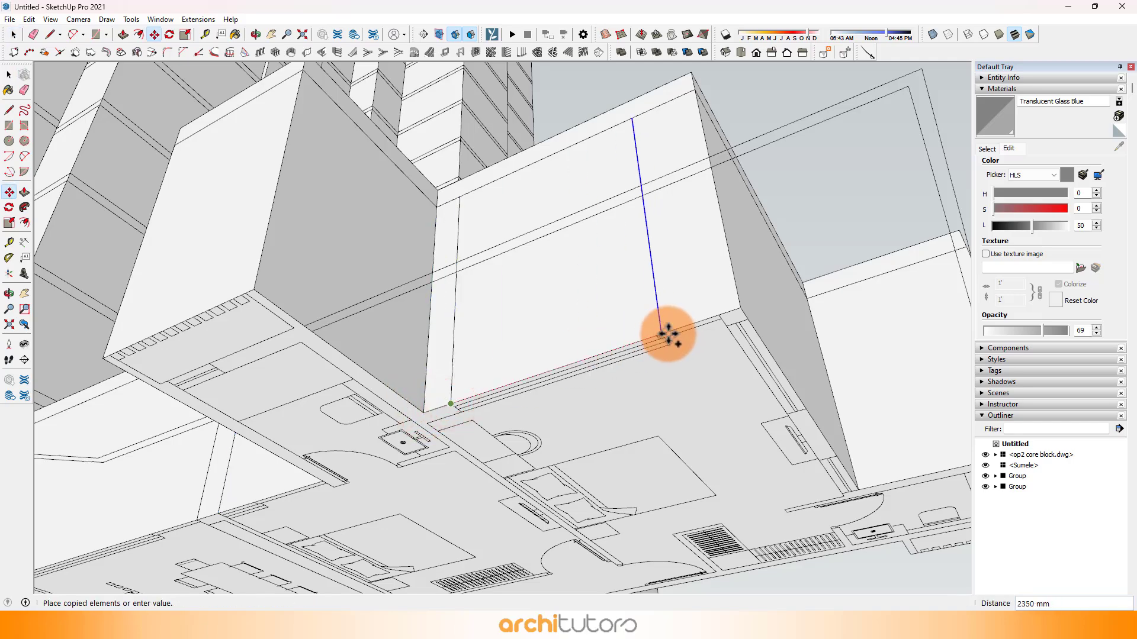
pyautogui.click(716, 315)
pyautogui.moveTo(794, 291); pyautogui.dragTo(431, 288, button='middle')
pyautogui.scroll(1, 308, 317)
pyautogui.press('space')
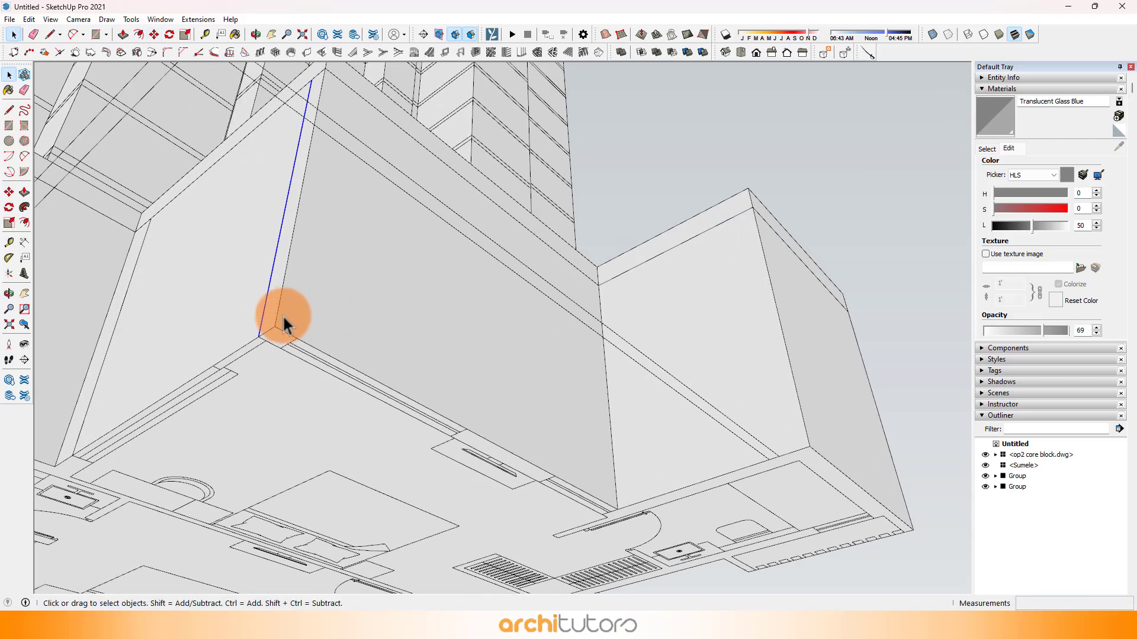
# Step: Copy the vertical corner edge along the corner bedroom's side wall, 200 mm in and at the window opening ends
pyautogui.scroll(1, 277, 335)
pyautogui.press('m')
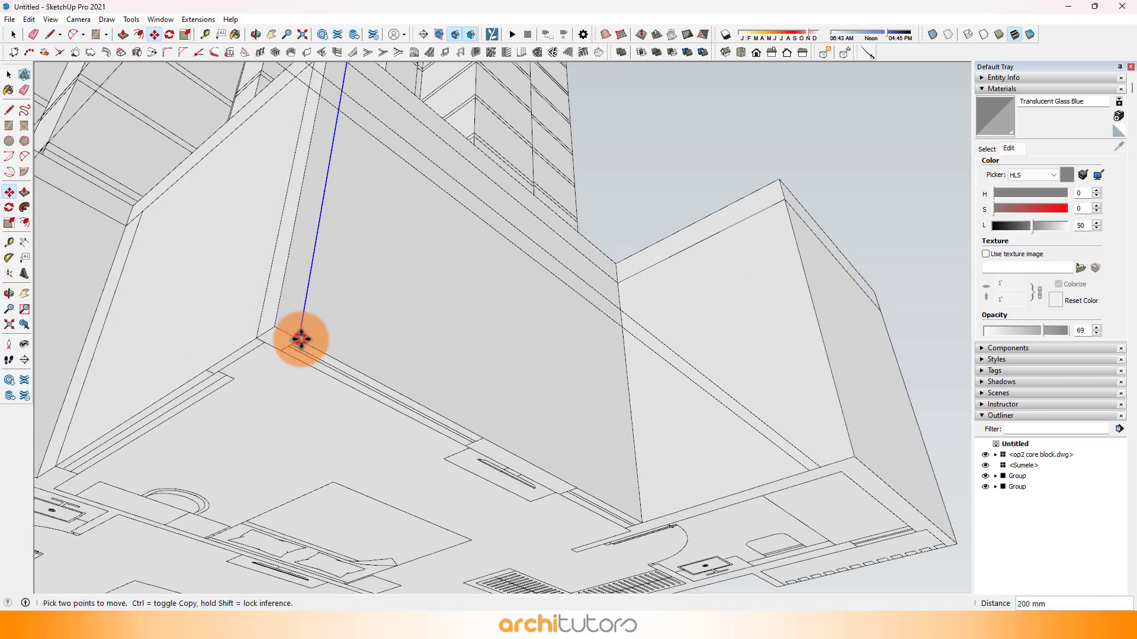
pyautogui.press('ctrl')
pyautogui.click(299, 341)
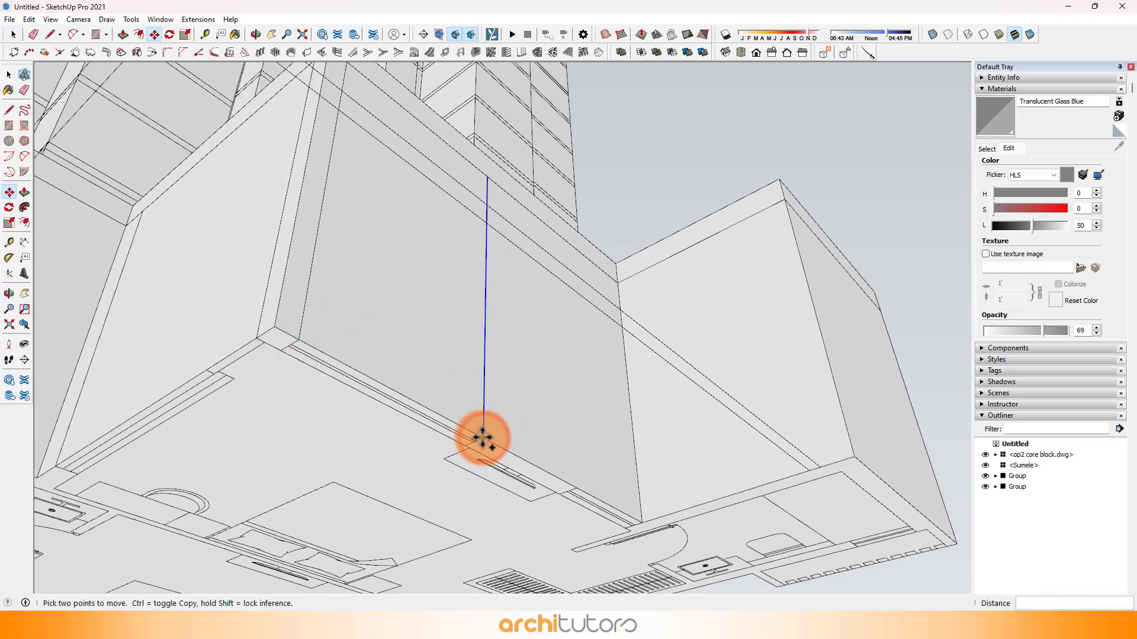
pyautogui.click(483, 438)
pyautogui.scroll(2, 576, 480)
pyautogui.click(578, 485)
# Step: Paint the third unit's window panels on the bedroom and living room facades with Translucent Glass Blue
pyautogui.moveTo(728, 470)
pyautogui.mouseDown(button='middle')
pyautogui.moveTo(448, 393)
pyautogui.moveTo(596, 332)
pyautogui.moveTo(586, 332)
pyautogui.moveTo(631, 446)
pyautogui.moveTo(308, 321)
pyautogui.moveTo(352, 161)
pyautogui.mouseUp(button='middle')
pyautogui.click(983, 109)
pyautogui.moveTo(777, 336); pyautogui.dragTo(492, 332, button='middle')
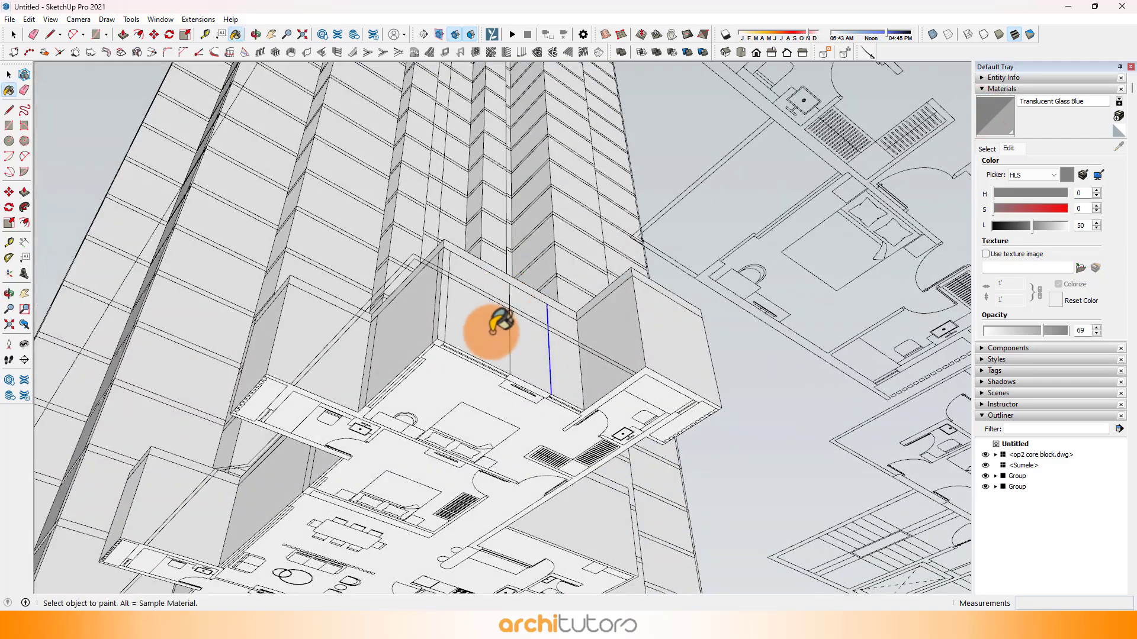
pyautogui.scroll(2, 492, 332)
pyautogui.click(494, 332)
pyautogui.click(573, 348)
pyautogui.moveTo(190, 312)
pyautogui.mouseDown(button='middle')
pyautogui.moveTo(490, 355)
pyautogui.moveTo(446, 363)
pyautogui.moveTo(363, 312)
pyautogui.mouseUp(button='middle')
pyautogui.click(515, 340)
pyautogui.click(330, 319)
pyautogui.click(199, 278)
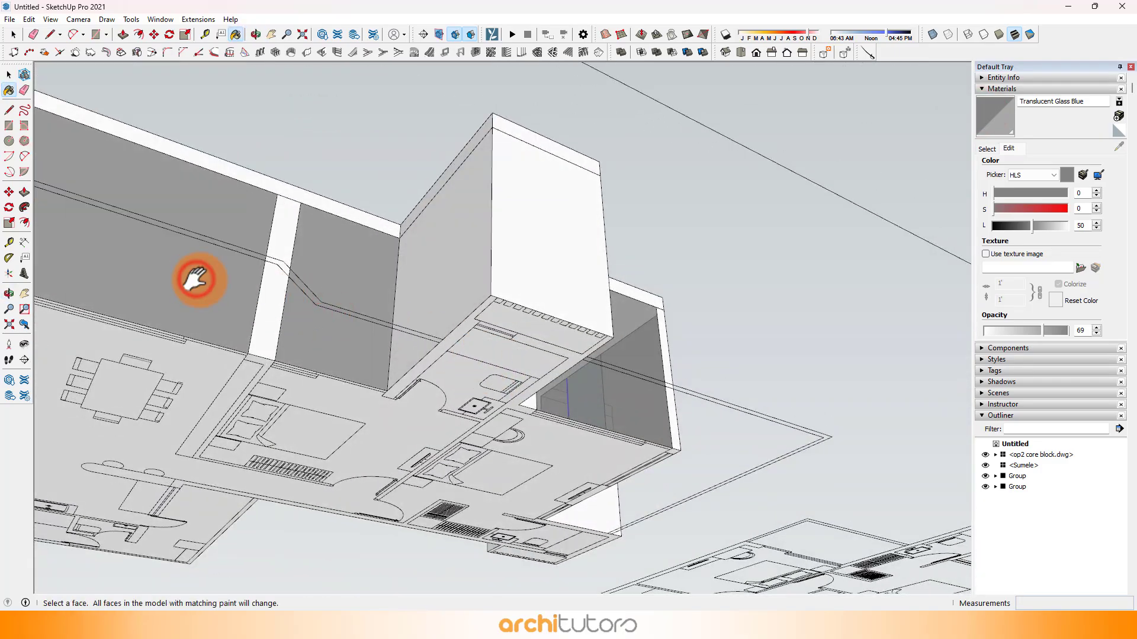
pyautogui.moveTo(199, 279); pyautogui.dragTo(334, 388, button='middle')
# Step: Select the whole third unit block and make it a component named "tower 1 ap 3"
pyautogui.press('space')
pyautogui.click(332, 386)
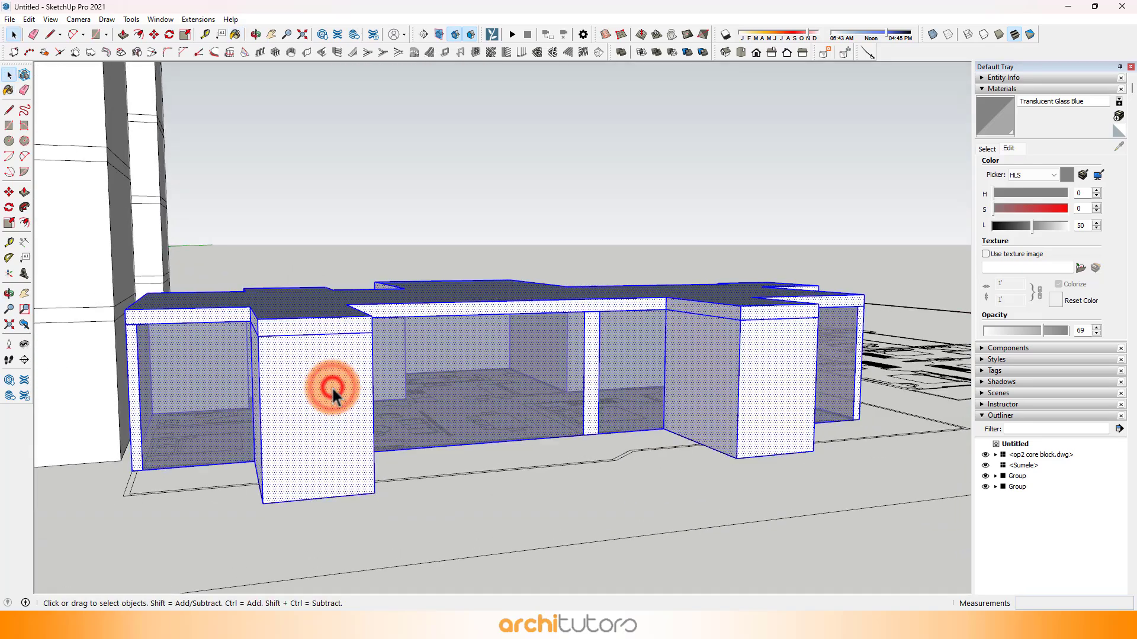
pyautogui.rightClick(364, 344)
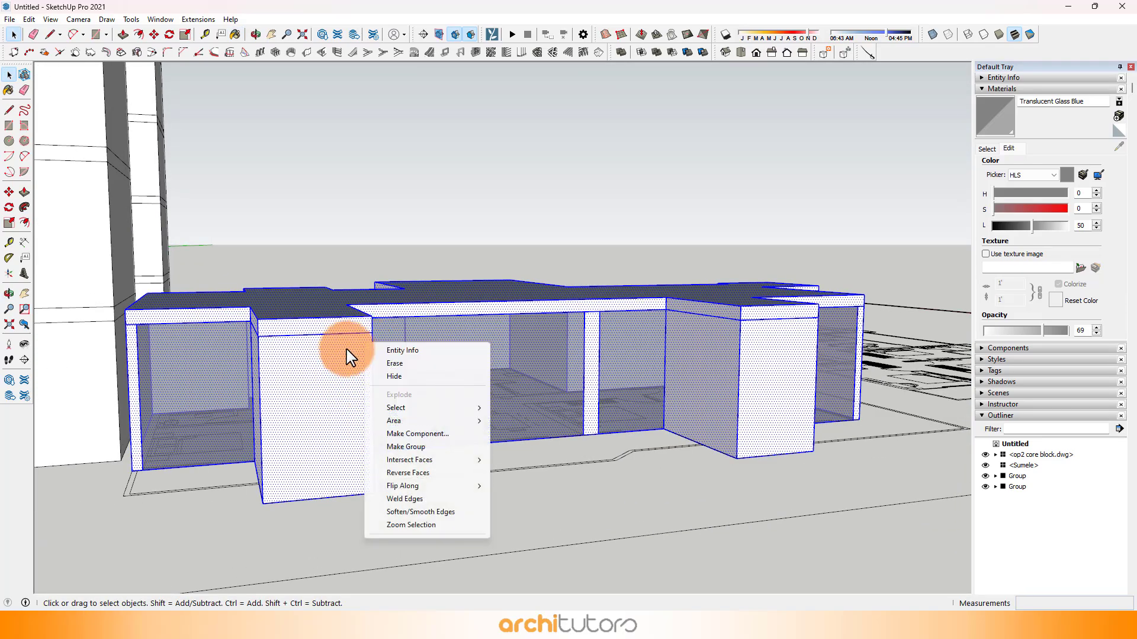
pyautogui.click(395, 435)
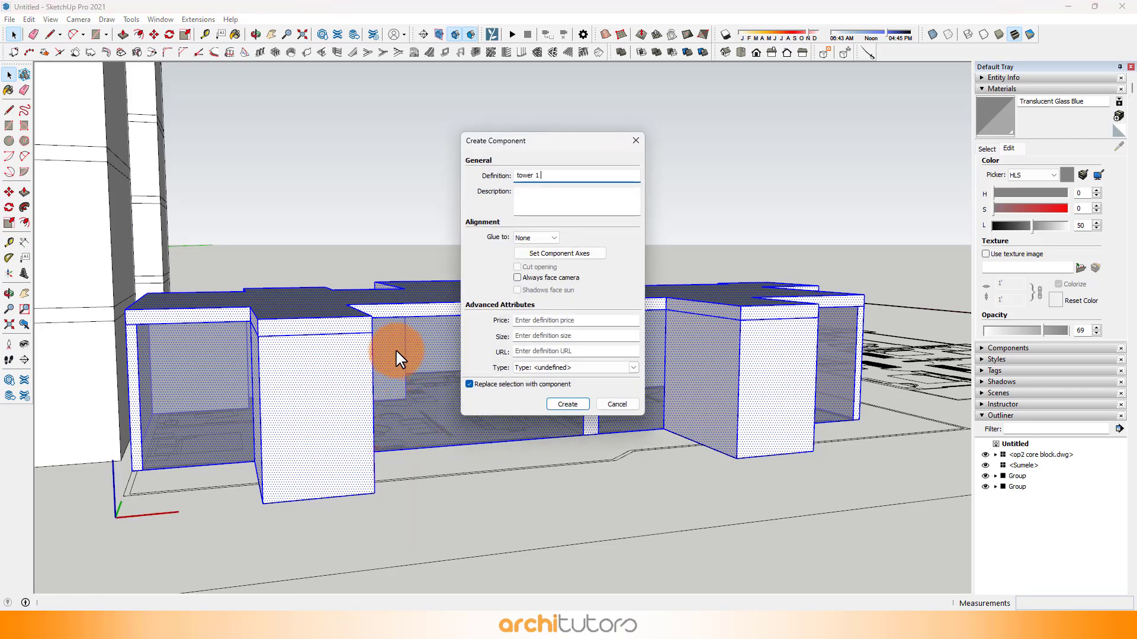
pyautogui.press('Return')
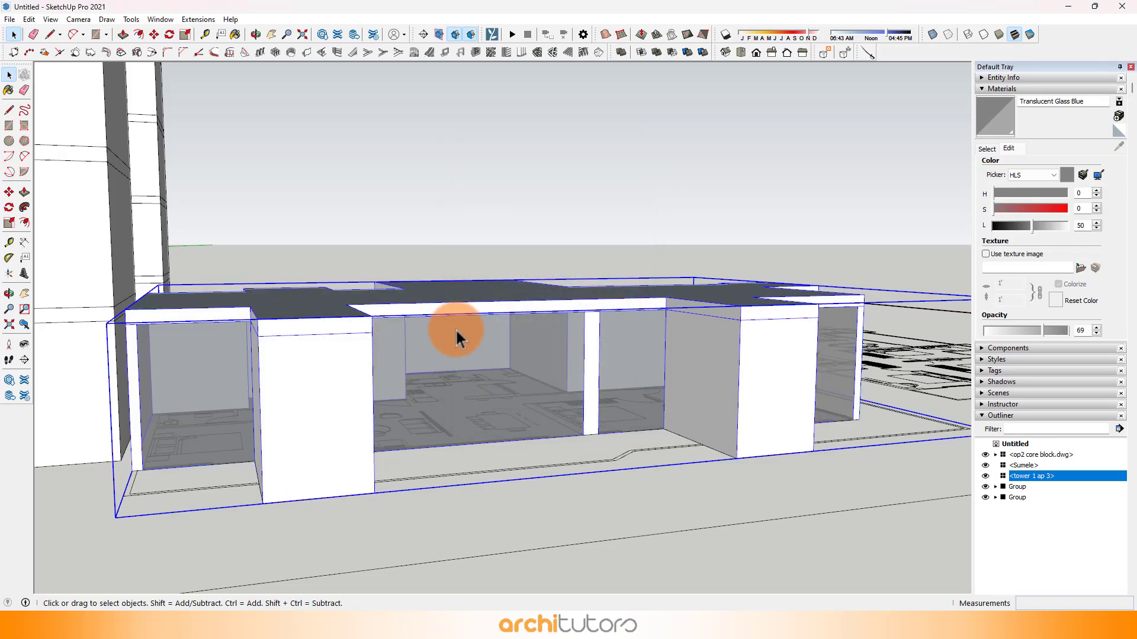
# Step: Copy the "tower 1 ap 3" component one storey up from its base corner and multiply it to 25 copies
pyautogui.moveTo(402, 497); pyautogui.dragTo(450, 572, button='middle')
pyautogui.press('m')
pyautogui.scroll(-3, 424, 502)
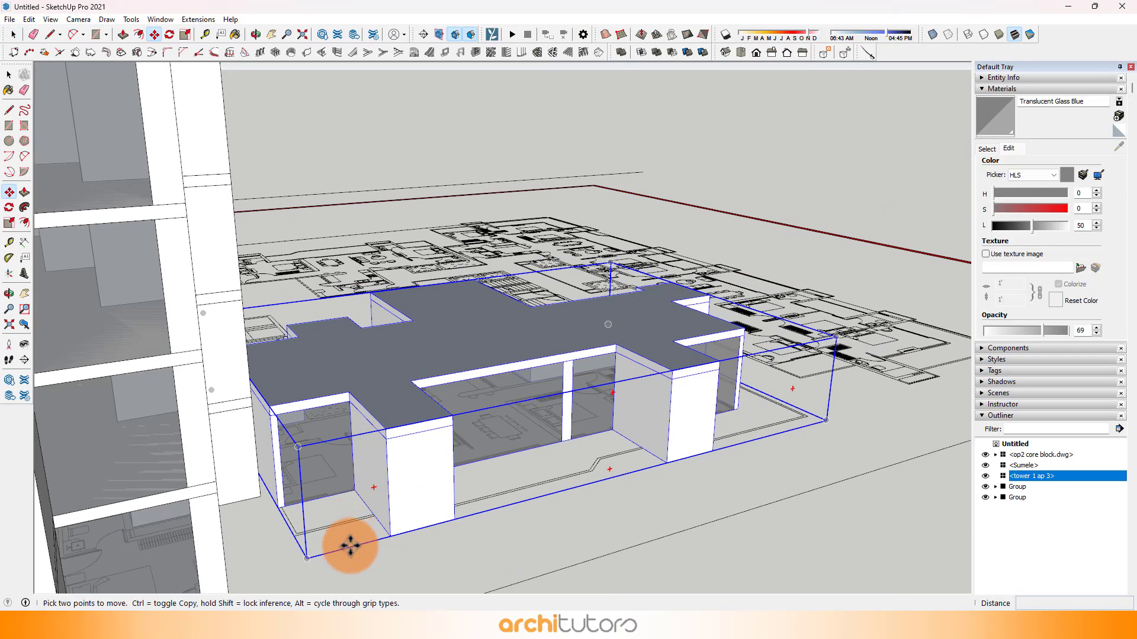
pyautogui.scroll(2, 350, 545)
pyautogui.click(408, 534)
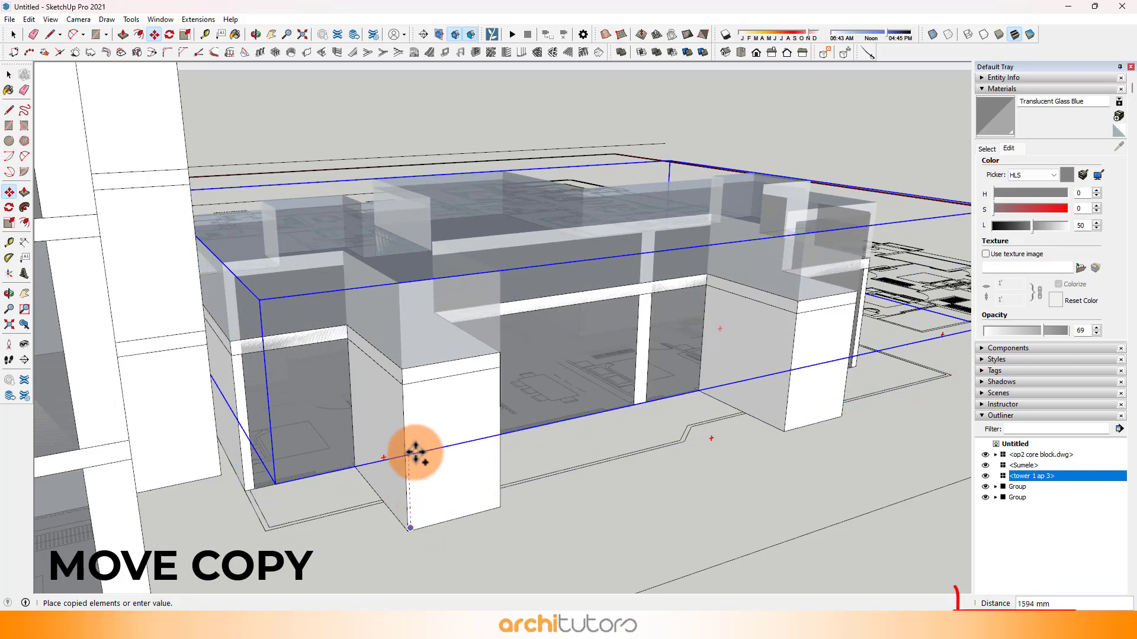
pyautogui.press('Escape')
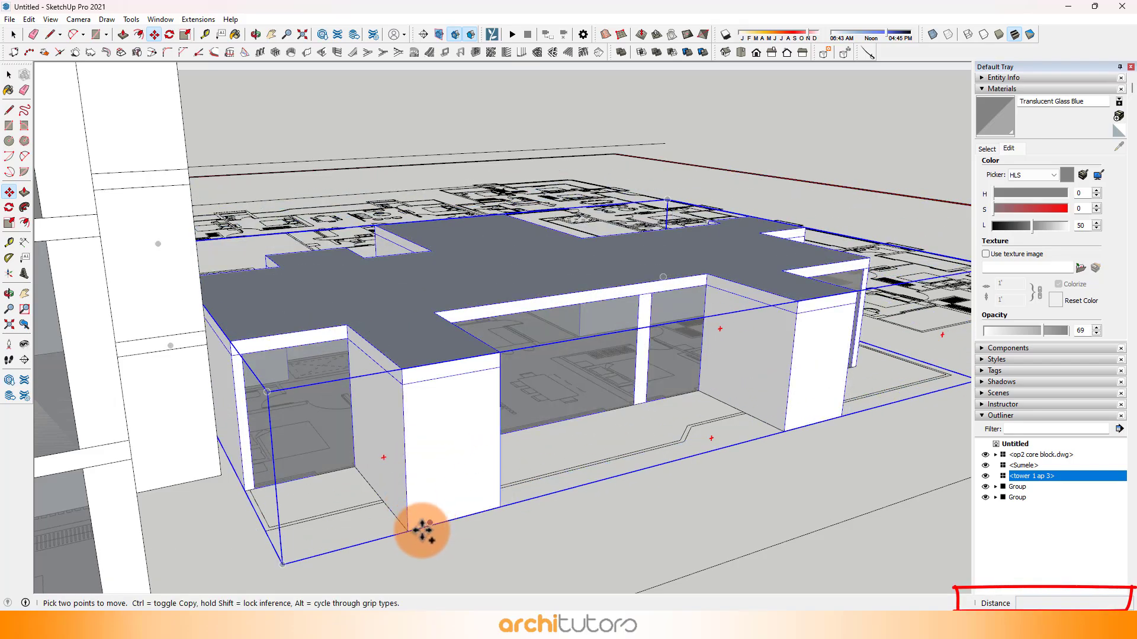
pyautogui.scroll(2, 407, 535)
pyautogui.click(405, 531)
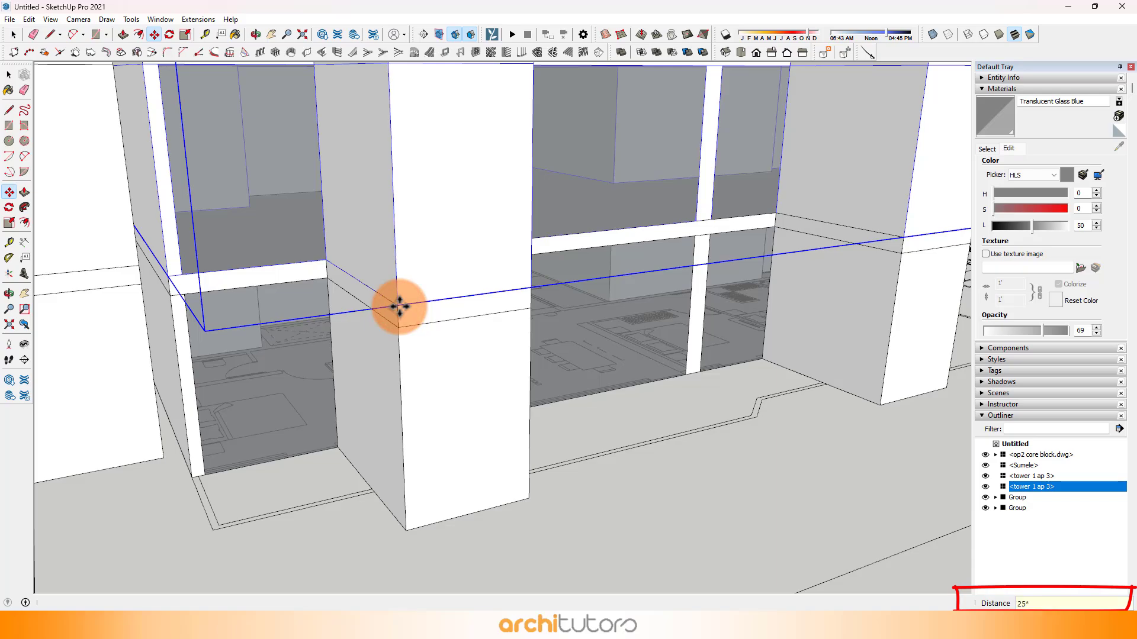
pyautogui.press('Return')
pyautogui.press('space')
pyautogui.scroll(-8, 473, 343)
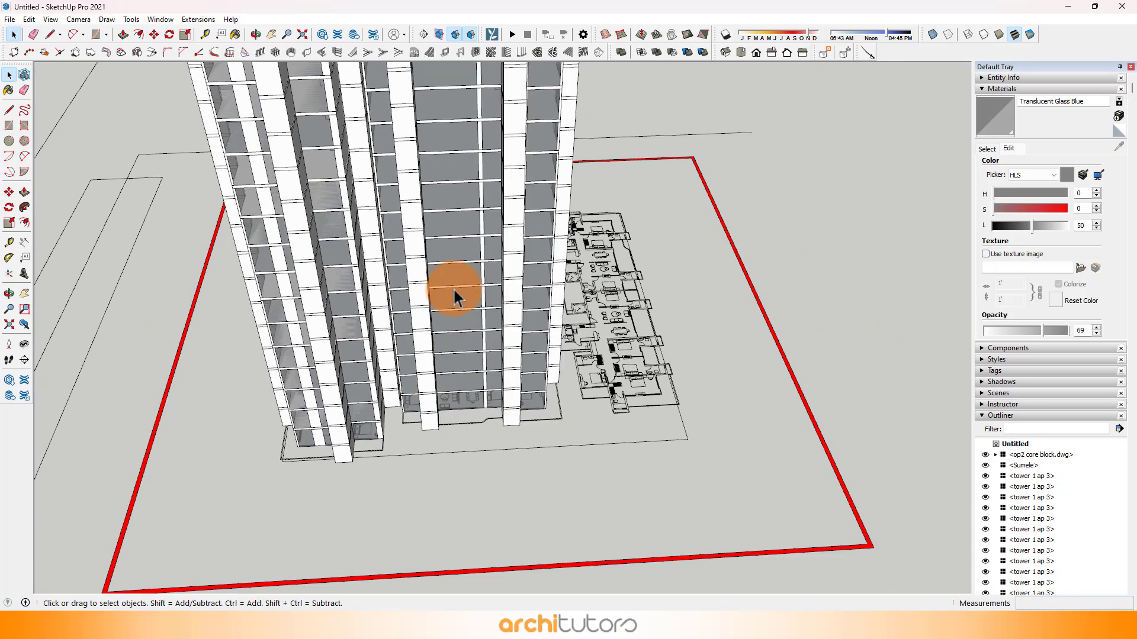
# Step: Open the topmost floor component of the third unit and reverse its roof face
pyautogui.scroll(-3, 413, 279)
pyautogui.moveTo(414, 280); pyautogui.dragTo(398, 241, button='middle')
pyautogui.scroll(3, 417, 282)
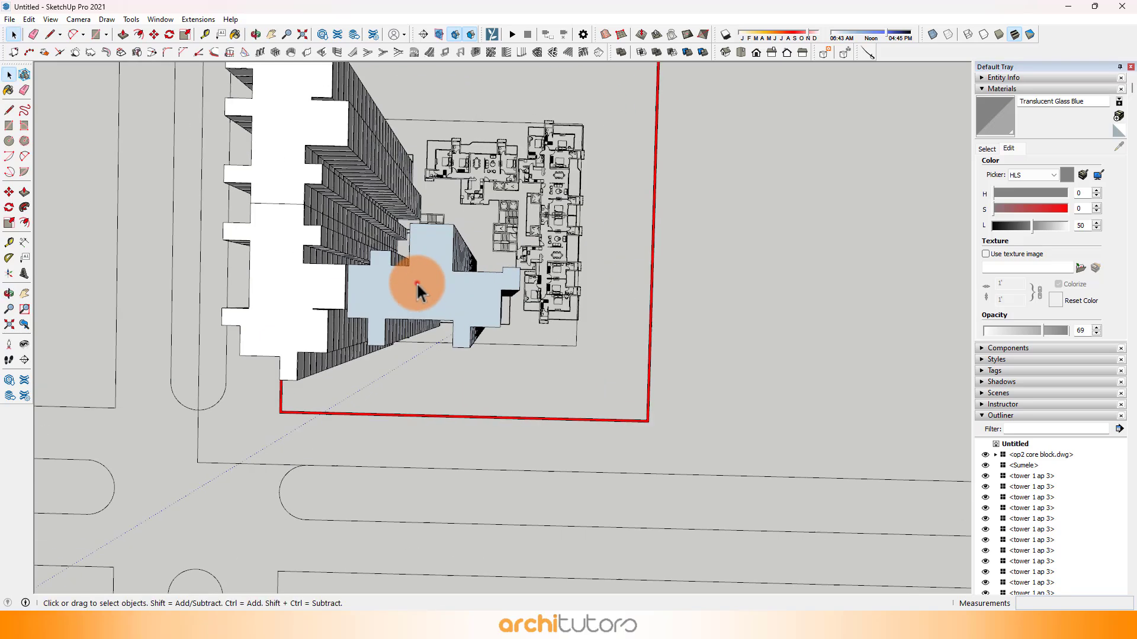
pyautogui.rightClick(417, 281)
pyautogui.click(414, 282)
pyautogui.doubleClick(412, 282)
pyautogui.rightClick(434, 278)
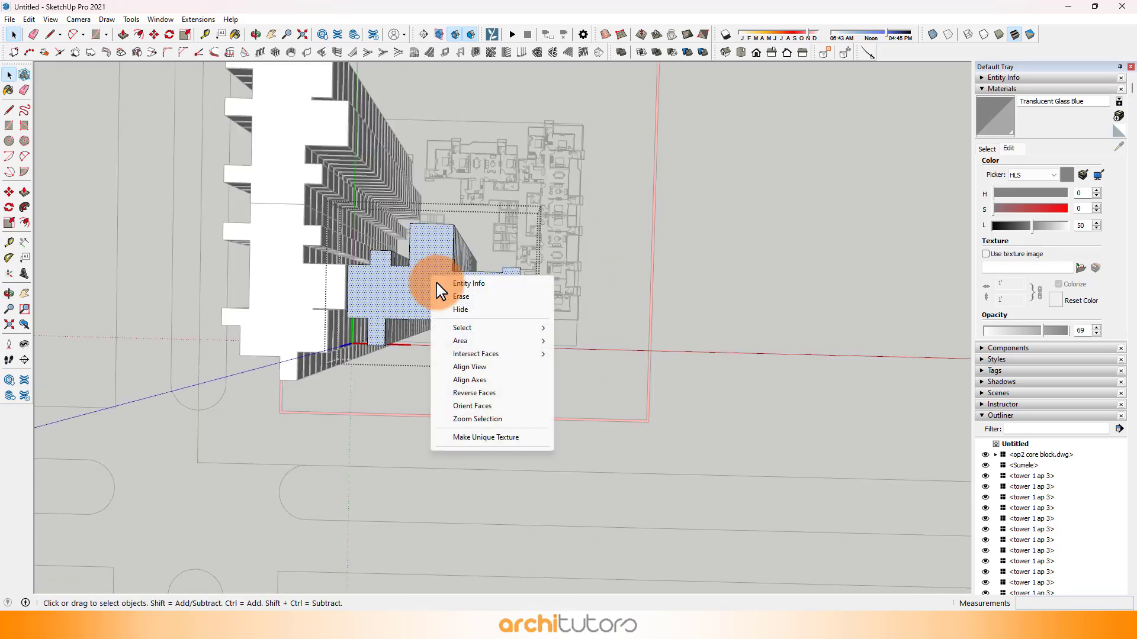
pyautogui.click(459, 393)
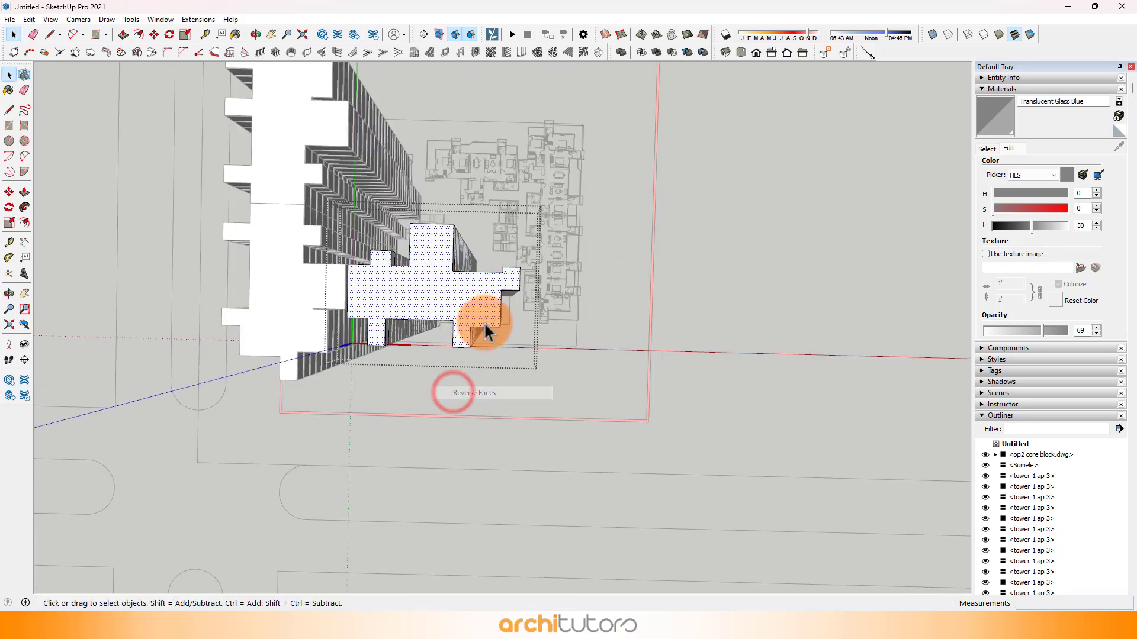
pyautogui.scroll(3, 484, 321)
pyautogui.moveTo(495, 276); pyautogui.dragTo(435, 273, button='middle')
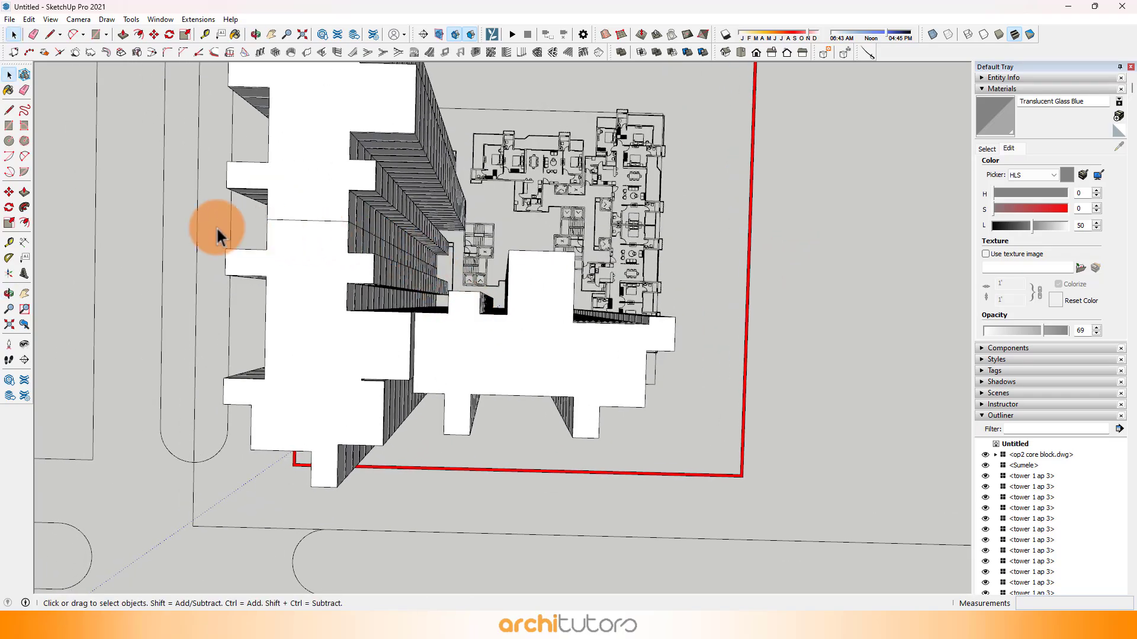
# Step: Select all the stacked "tower 1 ap 3" floors and group them
pyautogui.moveTo(765, 486); pyautogui.dragTo(765, 487)
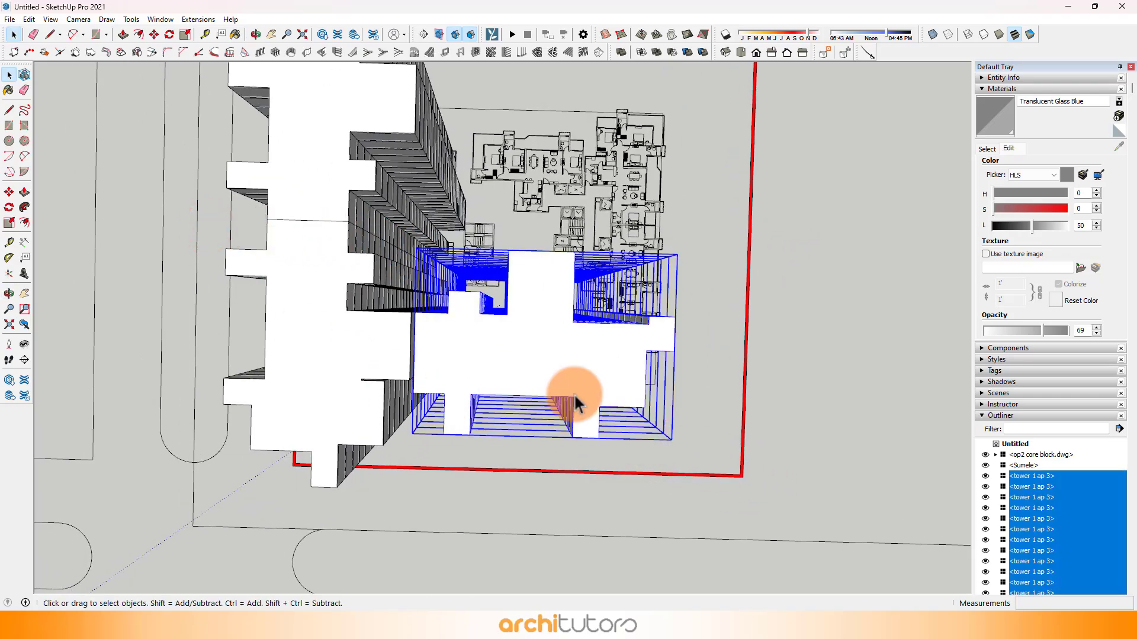
pyautogui.moveTo(579, 394); pyautogui.dragTo(534, 213, button='middle')
pyautogui.moveTo(527, 404); pyautogui.dragTo(497, 387, button='middle')
pyautogui.rightClick(492, 215)
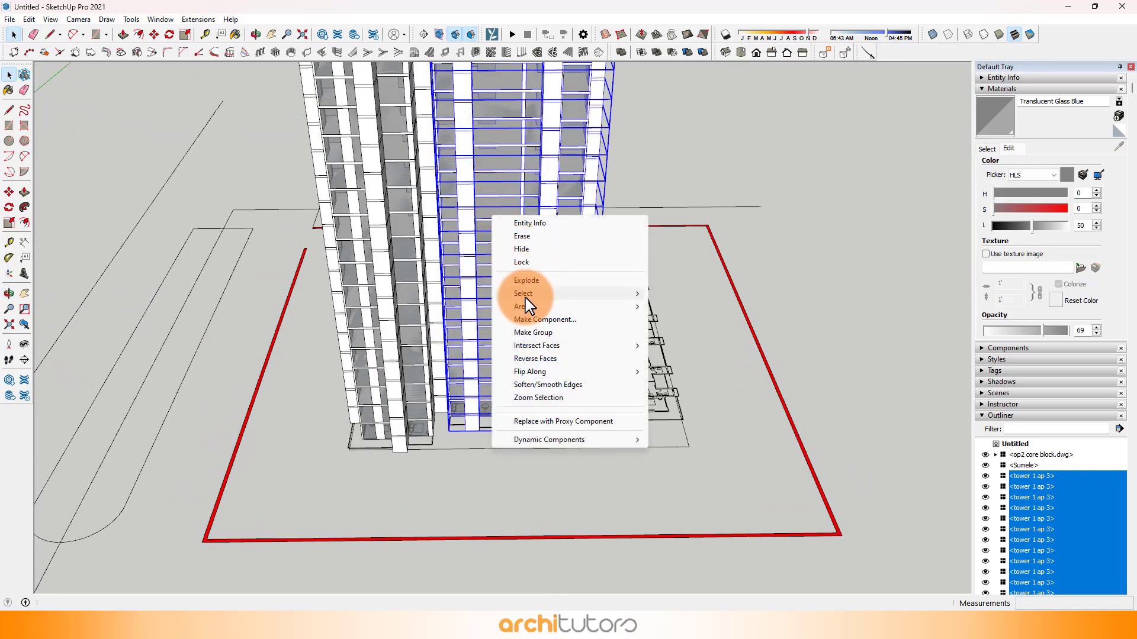
pyautogui.click(529, 332)
# Step: Select the three stacked unit groups together and combine them into one group
pyautogui.moveTo(525, 329); pyautogui.dragTo(455, 326, button='middle')
pyautogui.click(388, 335)
pyautogui.moveTo(387, 335)
pyautogui.mouseDown(button='middle')
pyautogui.moveTo(557, 356)
pyautogui.moveTo(498, 215)
pyautogui.moveTo(320, 140)
pyautogui.moveTo(361, 474)
pyautogui.moveTo(553, 365)
pyautogui.moveTo(521, 384)
pyautogui.mouseUp(button='middle')
pyautogui.click(498, 194)
pyautogui.scroll(2, 498, 194)
pyautogui.click(439, 233)
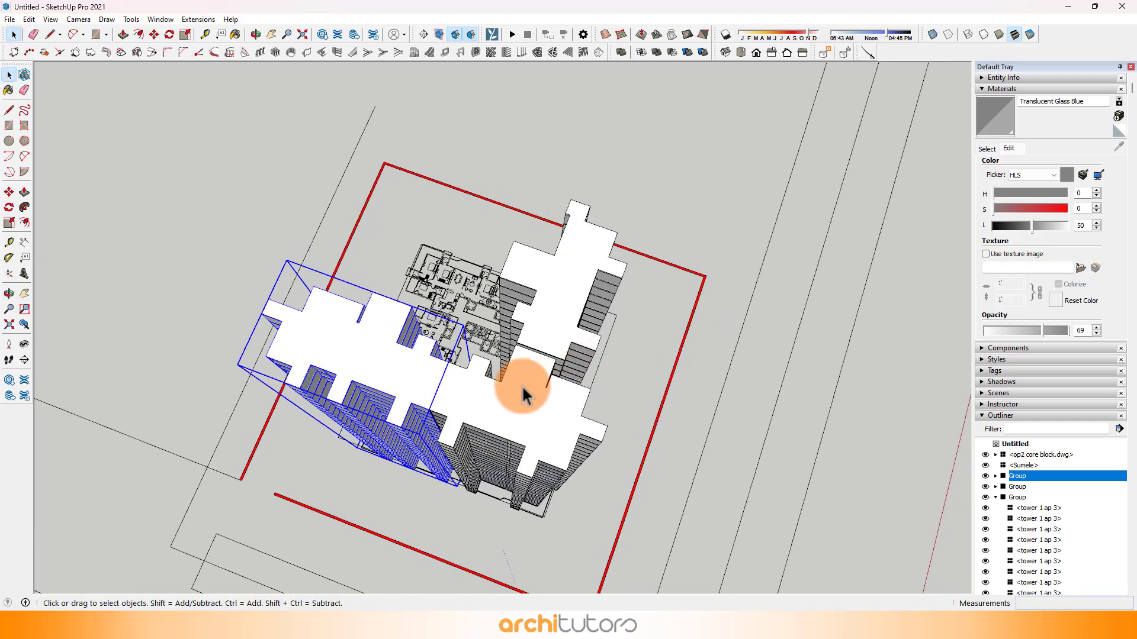
pyautogui.keyDown('shift'); pyautogui.click(521, 385); pyautogui.keyUp('shift')
pyautogui.keyDown('shift'); pyautogui.click(538, 330); pyautogui.keyUp('shift')
pyautogui.moveTo(538, 329); pyautogui.dragTo(880, 243, button='middle')
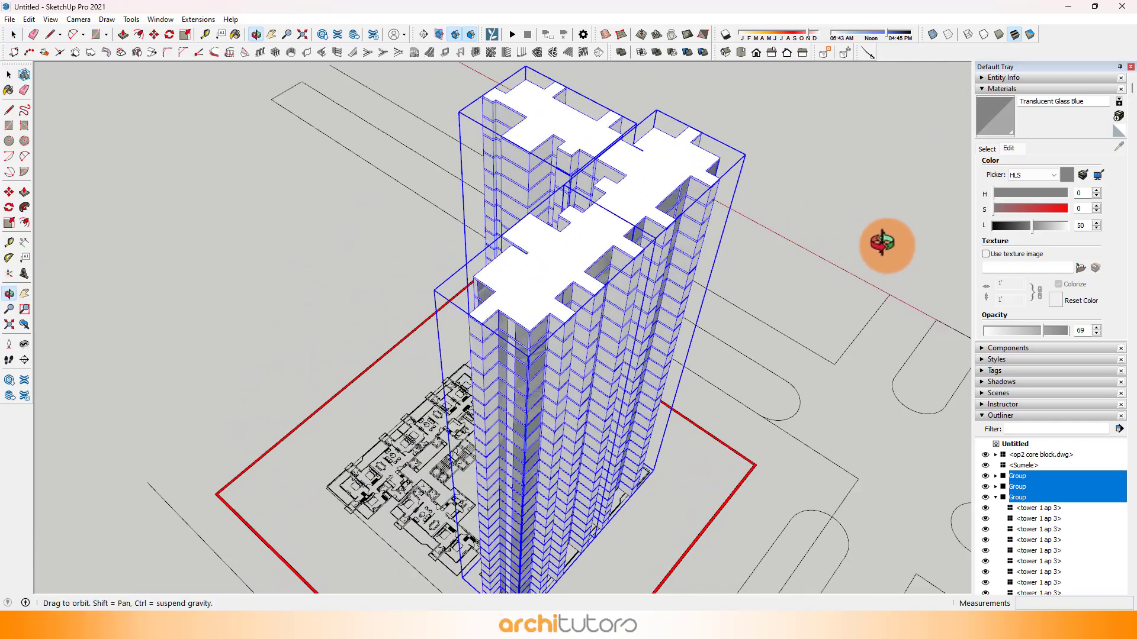
pyautogui.rightClick(605, 242)
pyautogui.click(637, 358)
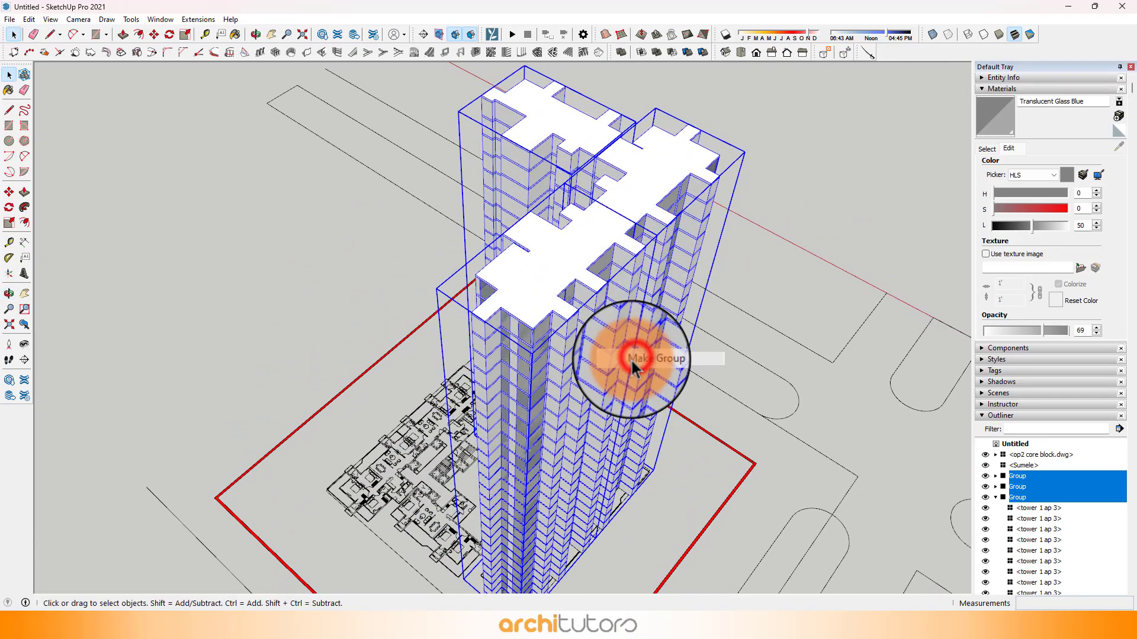
# Step: Copy the combined half-tower group about 53951 mm sideways, clear of the floor plan
pyautogui.moveTo(647, 355); pyautogui.dragTo(556, 403, button='middle')
pyautogui.click(601, 419)
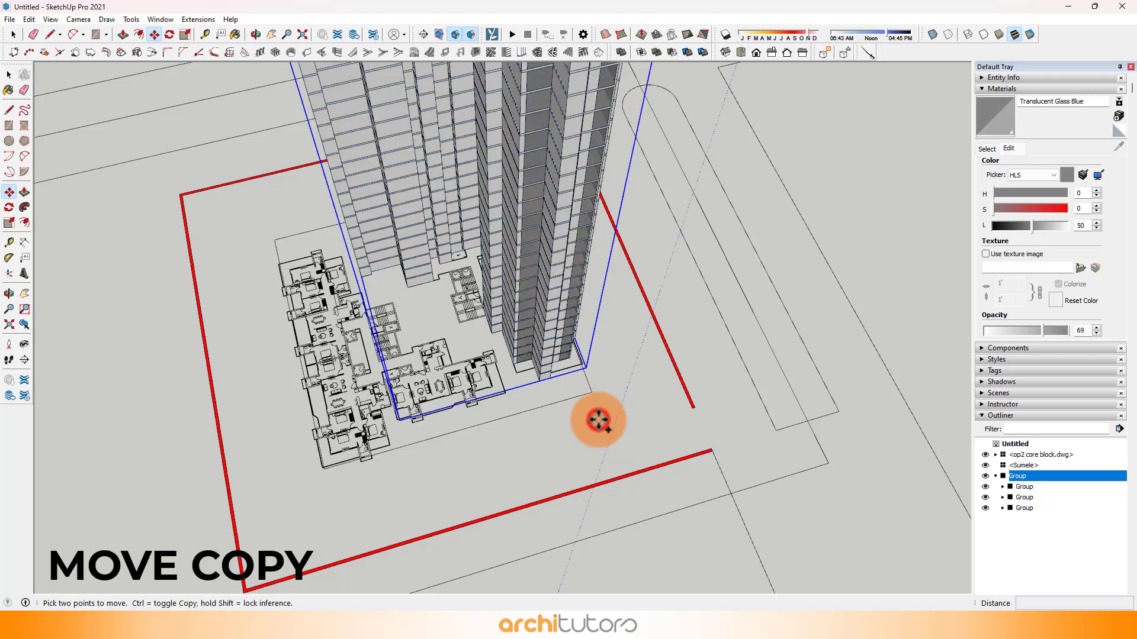
pyautogui.press('ctrl')
pyautogui.click(333, 499)
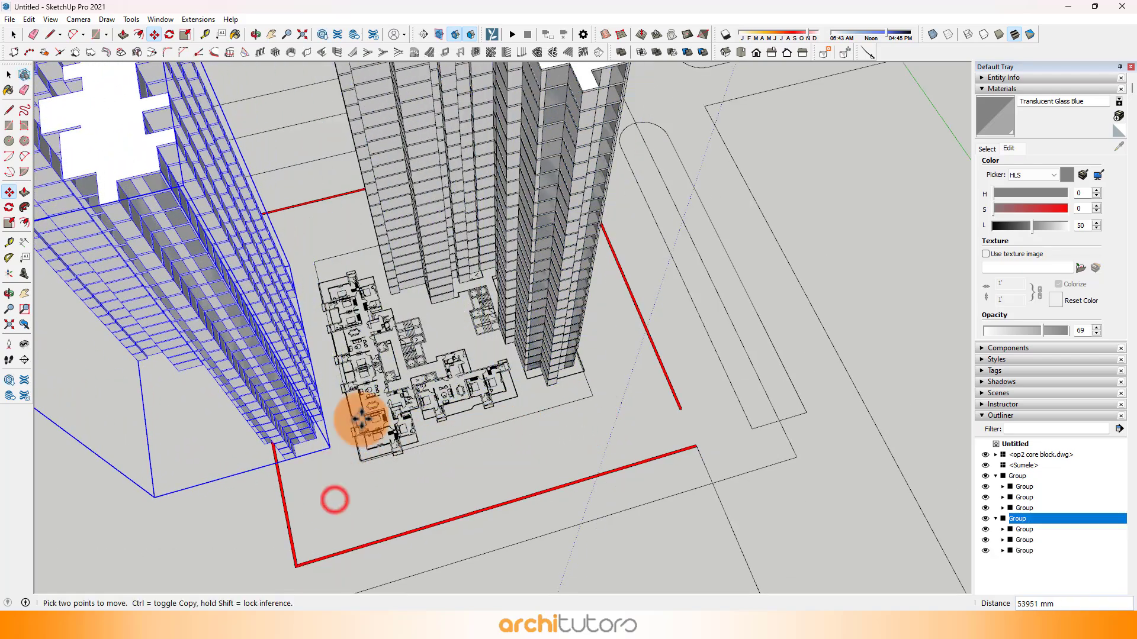
# Step: Flip the copied half-tower along the group's green axis and along its red axis
pyautogui.moveTo(362, 413); pyautogui.dragTo(386, 228, button='middle')
pyautogui.rightClick(388, 230)
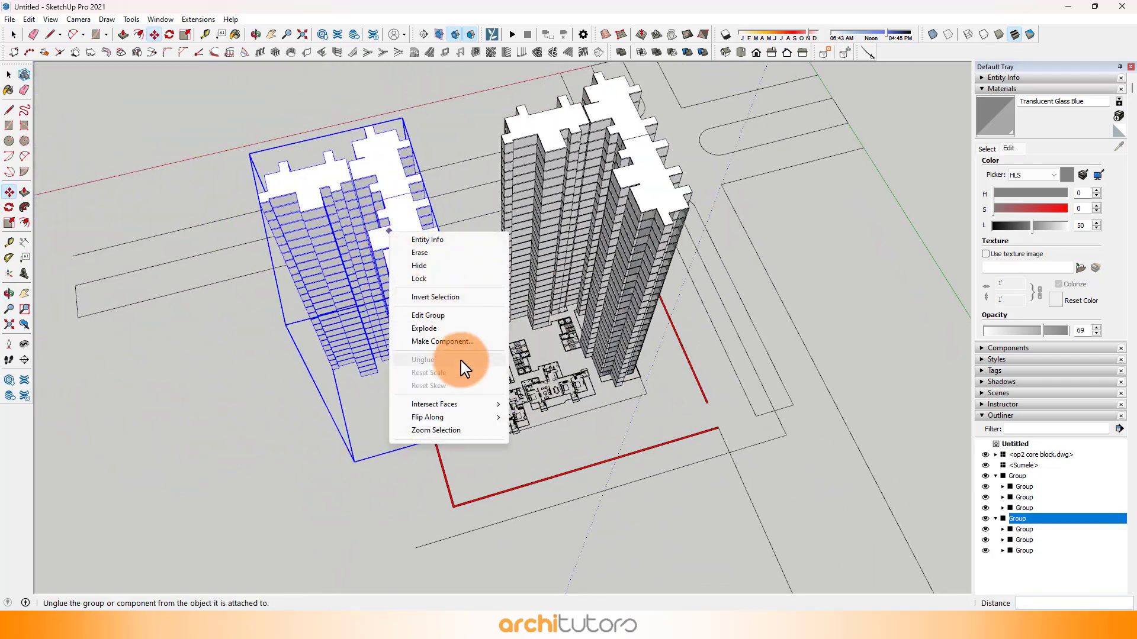
pyautogui.click(449, 418)
pyautogui.click(529, 430)
pyautogui.moveTo(465, 385); pyautogui.dragTo(415, 327, button='middle')
pyautogui.rightClick(415, 328)
pyautogui.click(480, 514)
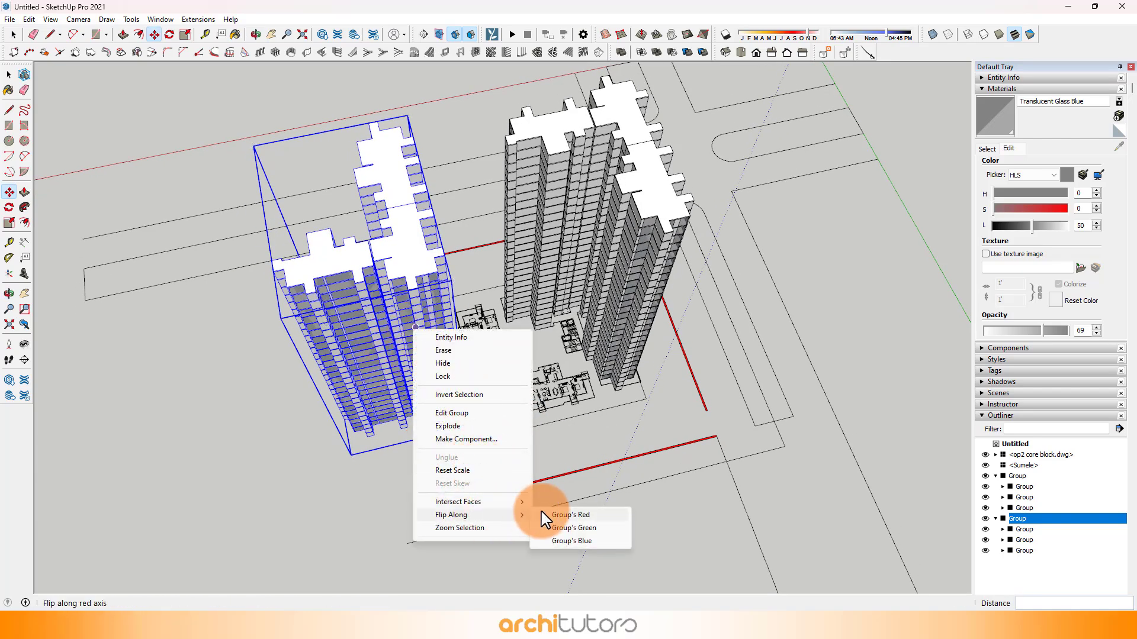
pyautogui.click(557, 520)
# Step: Move the flipped half-tower about 44496 mm along the red axis and snap its glazed bottom corner to the matching outer corner of the plan
pyautogui.click(304, 502)
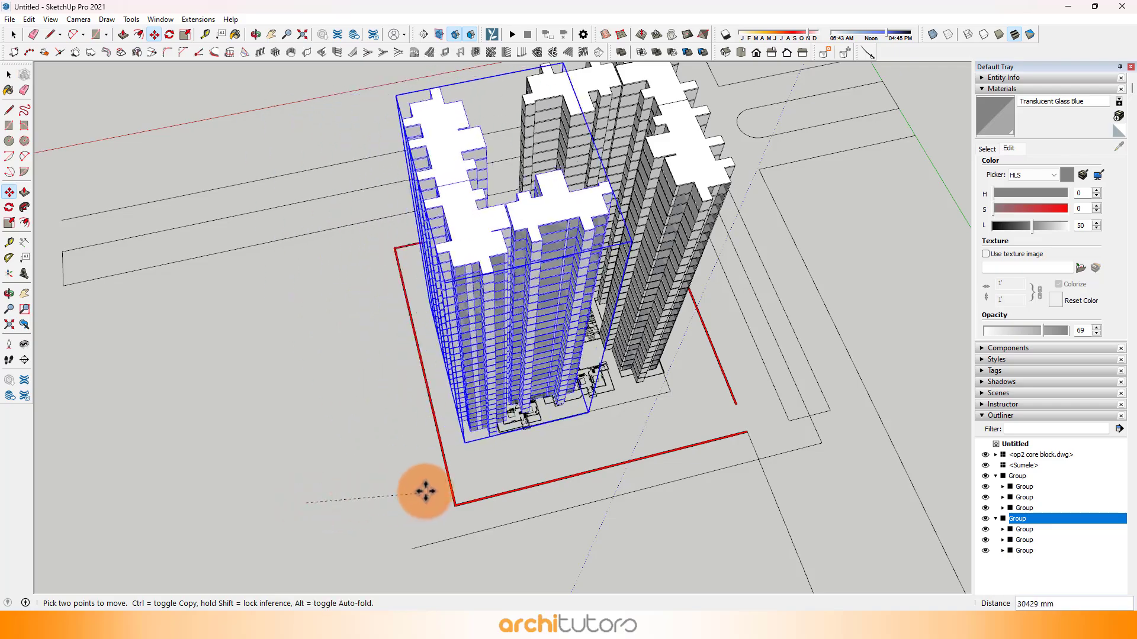
pyautogui.click(474, 464)
pyautogui.scroll(12, 538, 377)
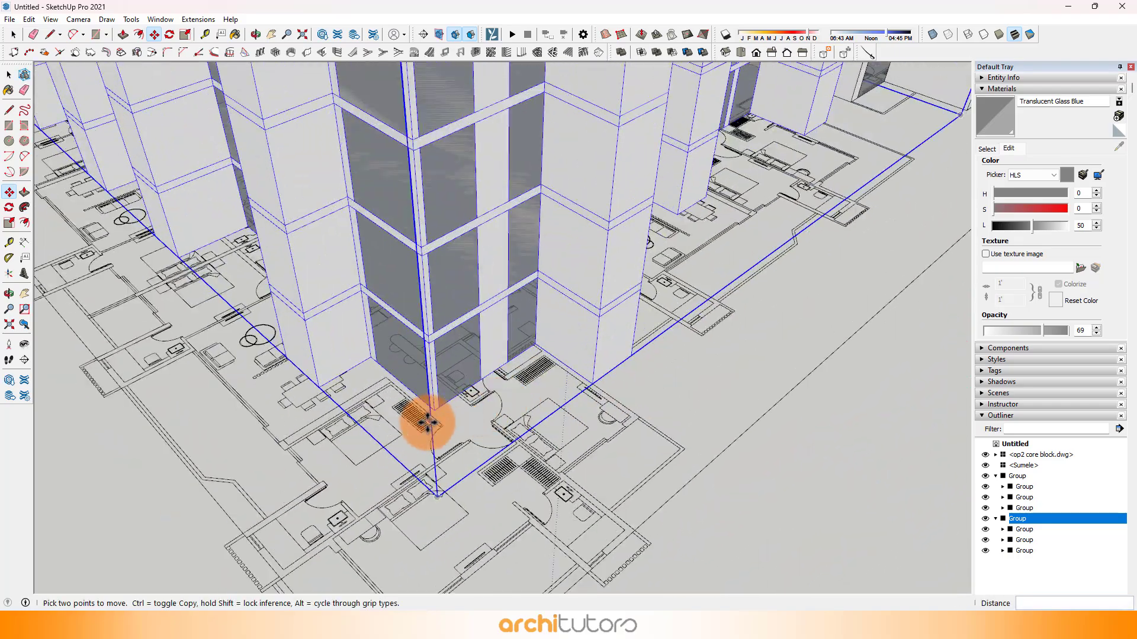
pyautogui.moveTo(507, 226); pyautogui.dragTo(515, 224, button='middle')
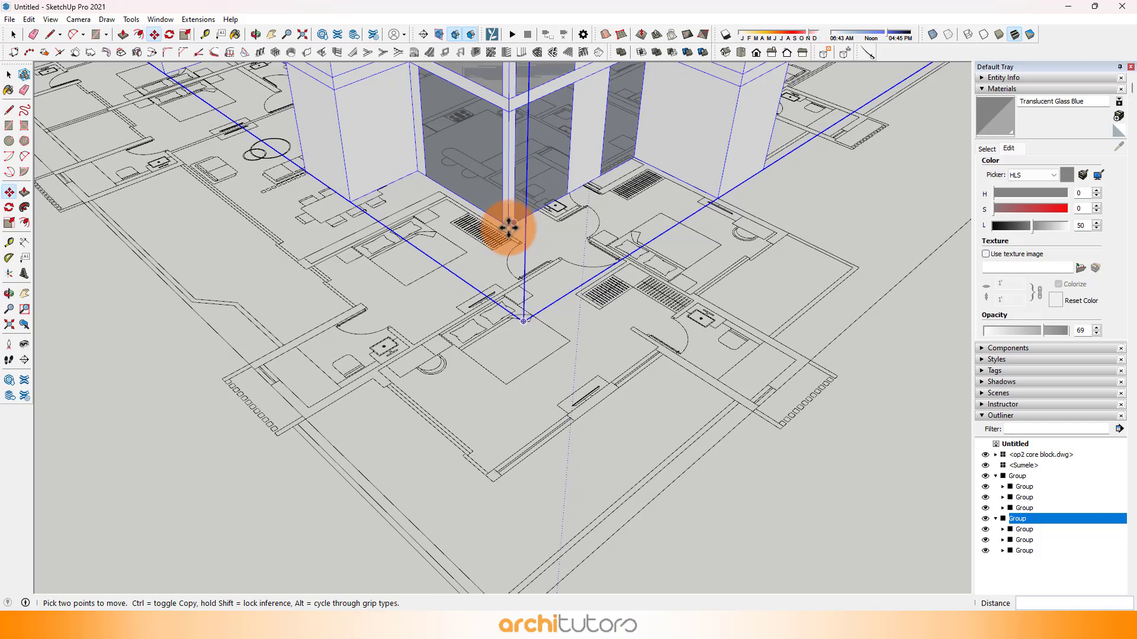
pyautogui.scroll(2, 506, 234)
pyautogui.click(512, 215)
pyautogui.scroll(-3, 508, 237)
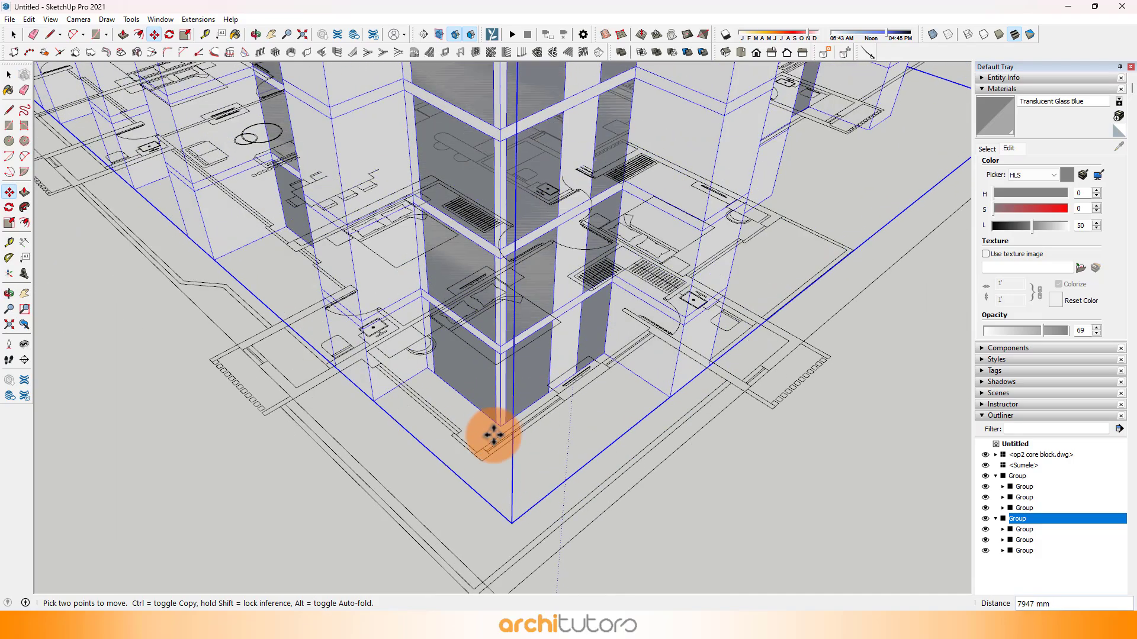
pyautogui.scroll(4, 491, 441)
pyautogui.click(481, 459)
pyautogui.scroll(-3, 477, 448)
pyautogui.press('space')
pyautogui.click(610, 489)
pyautogui.scroll(-2, 517, 466)
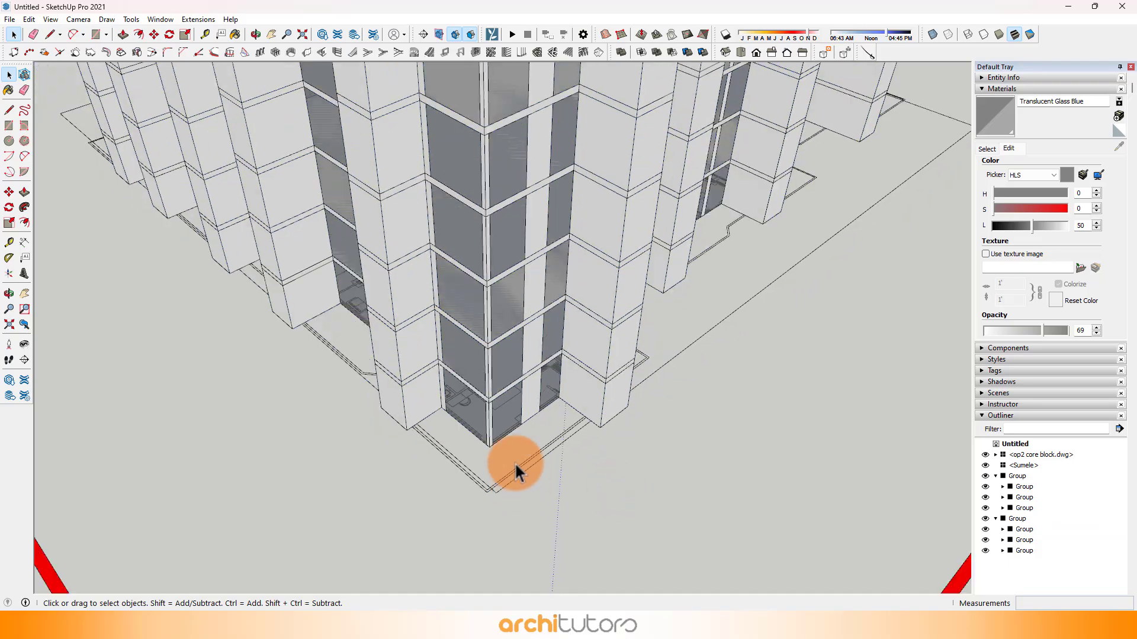
# Step: Examine the assembled tower from several sides and from above, checking how the two halves fit the plan
pyautogui.moveTo(515, 464); pyautogui.dragTo(452, 413, button='middle')
pyautogui.moveTo(503, 283); pyautogui.dragTo(484, 402, button='middle')
pyautogui.scroll(-2, 446, 371)
pyautogui.scroll(4, 477, 158)
pyautogui.moveTo(484, 403); pyautogui.dragTo(499, 368, button='middle')
pyautogui.scroll(3, 500, 513)
pyautogui.moveTo(500, 512); pyautogui.dragTo(371, 343, button='middle')
pyautogui.scroll(3, 448, 251)
pyautogui.moveTo(448, 251); pyautogui.dragTo(451, 283, button='middle')
pyautogui.scroll(2, 451, 283)
pyautogui.scroll(-5, 451, 283)
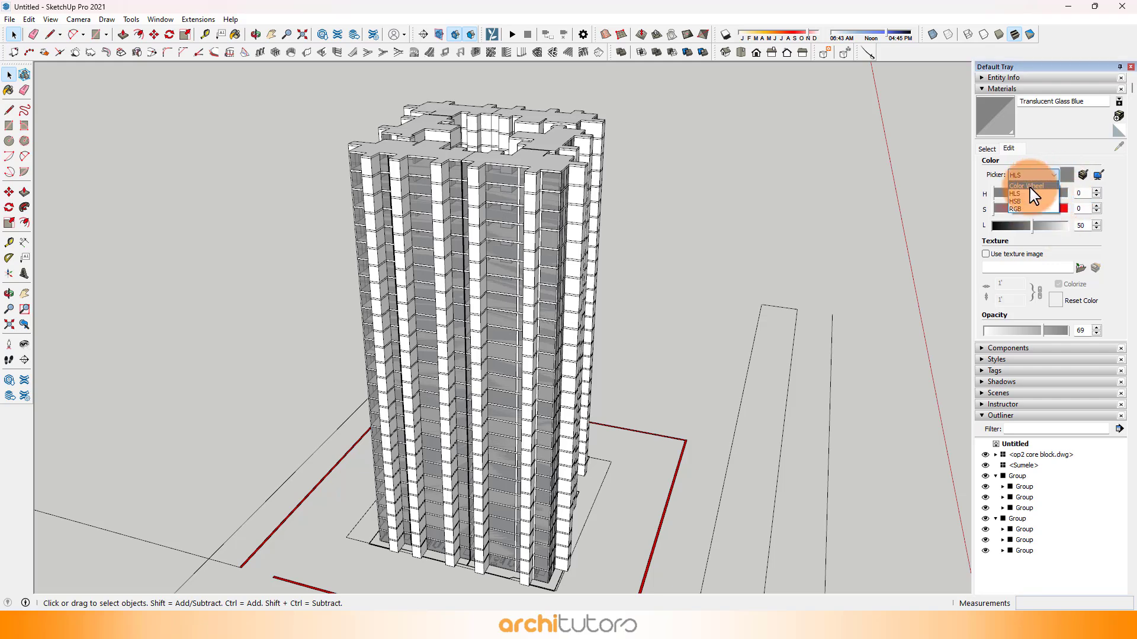
# Step: Switch the Translucent Glass Blue material's colour picker to RGB
pyautogui.click(1018, 209)
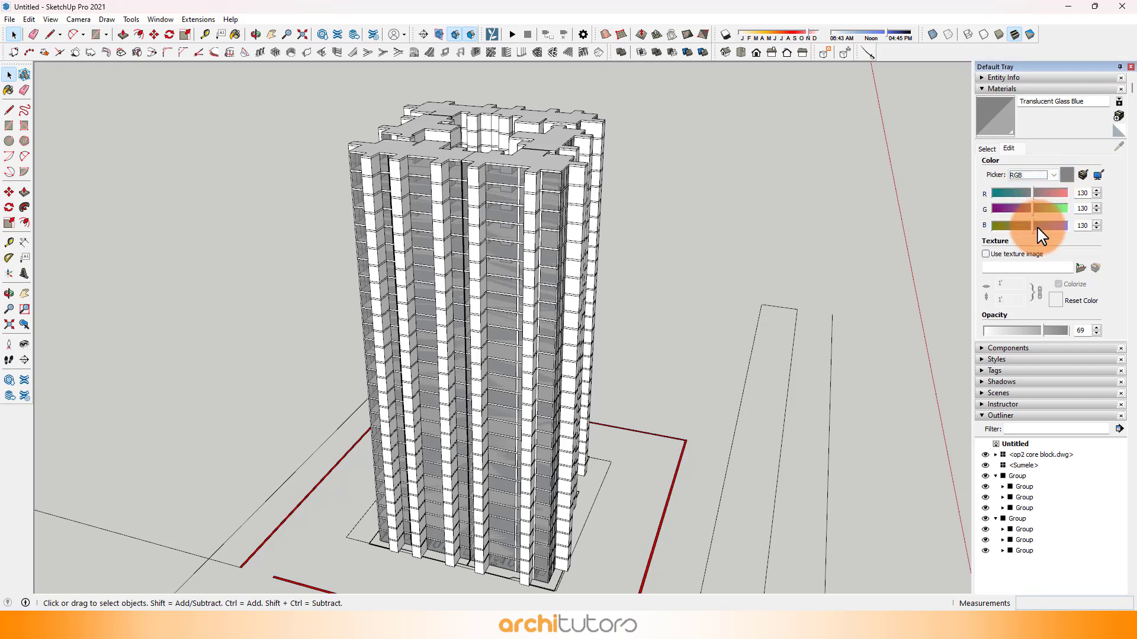
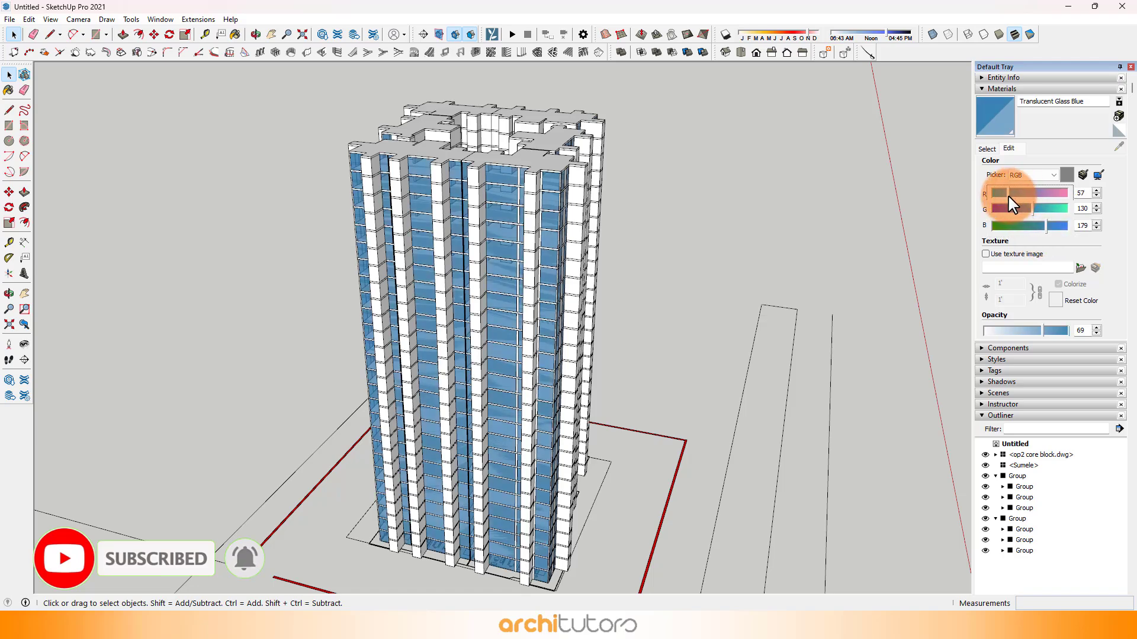
# Step: Mute the Translucent Glass Blue colour to hue 211, saturation 26 and lightness 63 using the HLS picker
pyautogui.moveTo(1016, 202)
pyautogui.mouseDown()
pyautogui.moveTo(1042, 229)
pyautogui.moveTo(1018, 219)
pyautogui.mouseUp()
pyautogui.click(1032, 175)
# Step: Open the tower's nested groups for editing down to the lowest "tower 1 ap 2" component at the glazed corner
pyautogui.moveTo(474, 408); pyautogui.dragTo(447, 414, button='middle')
pyautogui.scroll(8, 535, 468)
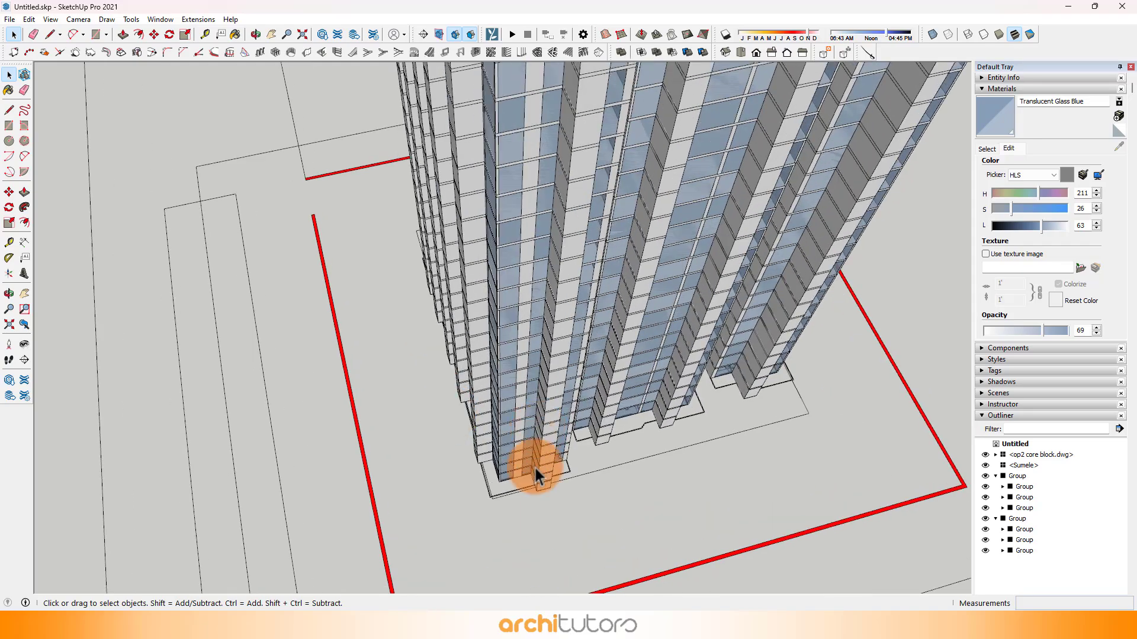
pyautogui.click(541, 490)
pyautogui.doubleClick(545, 493)
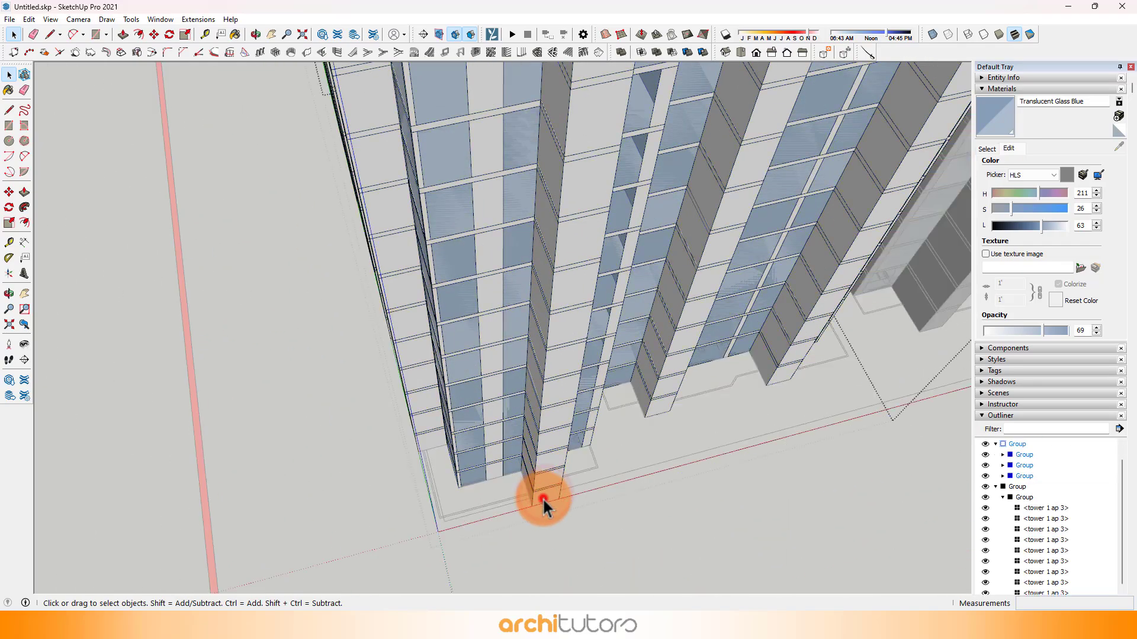
pyautogui.click(543, 495)
pyautogui.moveTo(533, 480); pyautogui.dragTo(596, 398, button='middle')
pyautogui.scroll(3, 597, 399)
pyautogui.doubleClick(609, 425)
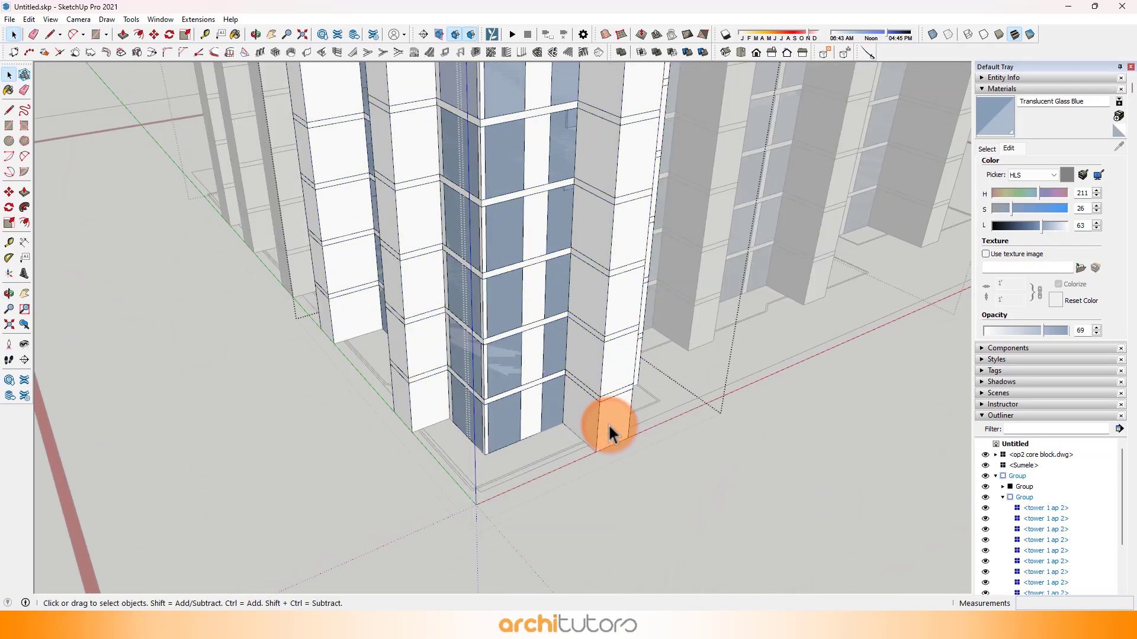
pyautogui.doubleClick(609, 425)
# Step: Select all connected walls and glass inside the lowest "tower 1 ap 2" component and make them a group
pyautogui.moveTo(609, 426); pyautogui.dragTo(256, 355, button='middle')
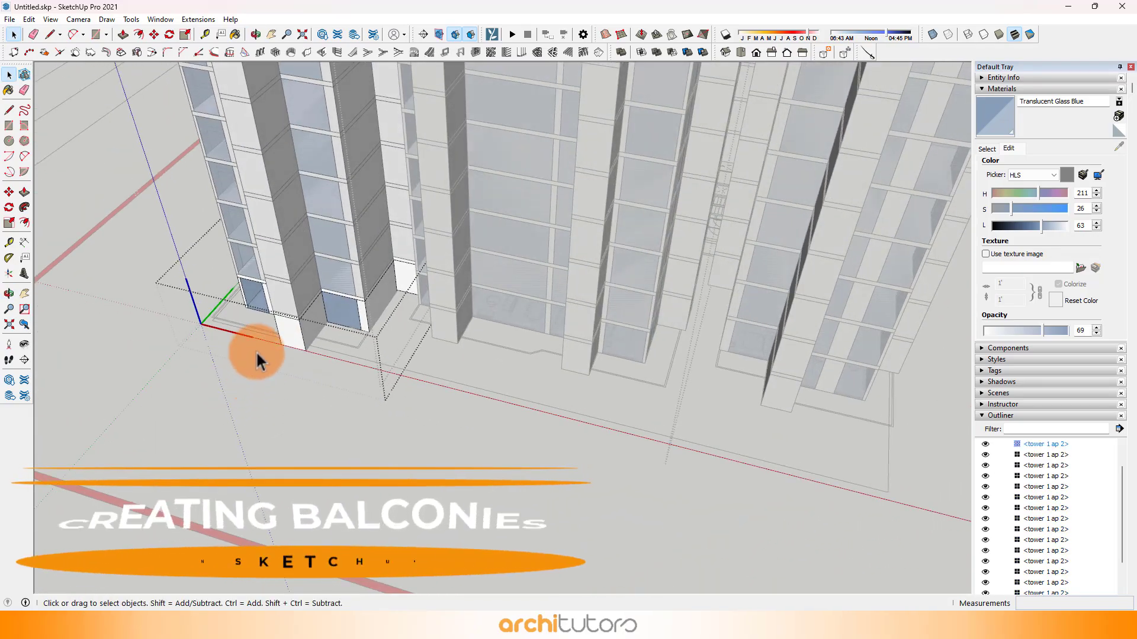
pyautogui.scroll(4, 342, 329)
pyautogui.click(343, 328)
pyautogui.keyDown('shift'); pyautogui.moveTo(343, 328); pyautogui.dragTo(565, 413, button='middle'); pyautogui.keyUp('shift')
pyautogui.moveTo(649, 254); pyautogui.dragTo(650, 260, button='middle')
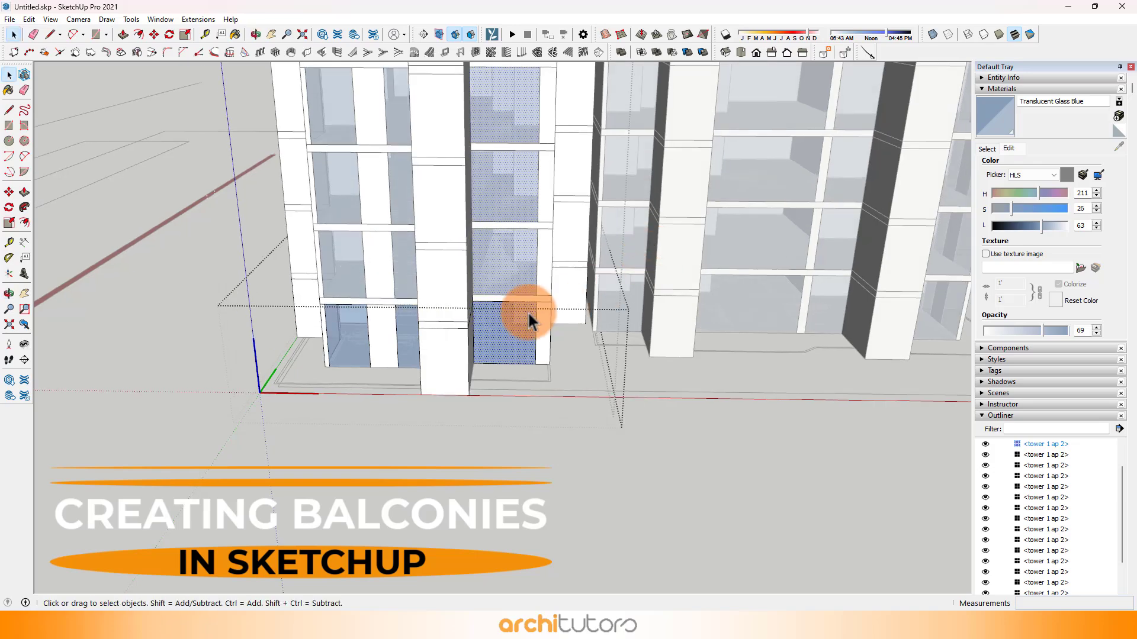
pyautogui.moveTo(499, 332); pyautogui.dragTo(525, 356, button='middle')
pyautogui.tripleClick(488, 353)
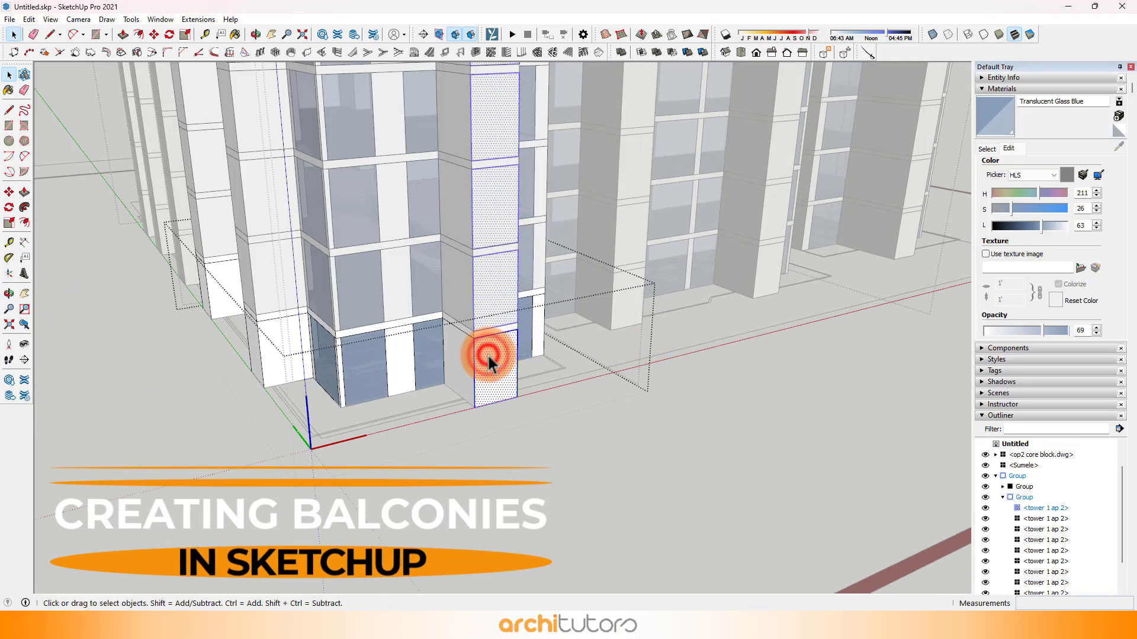
pyautogui.rightClick(488, 354)
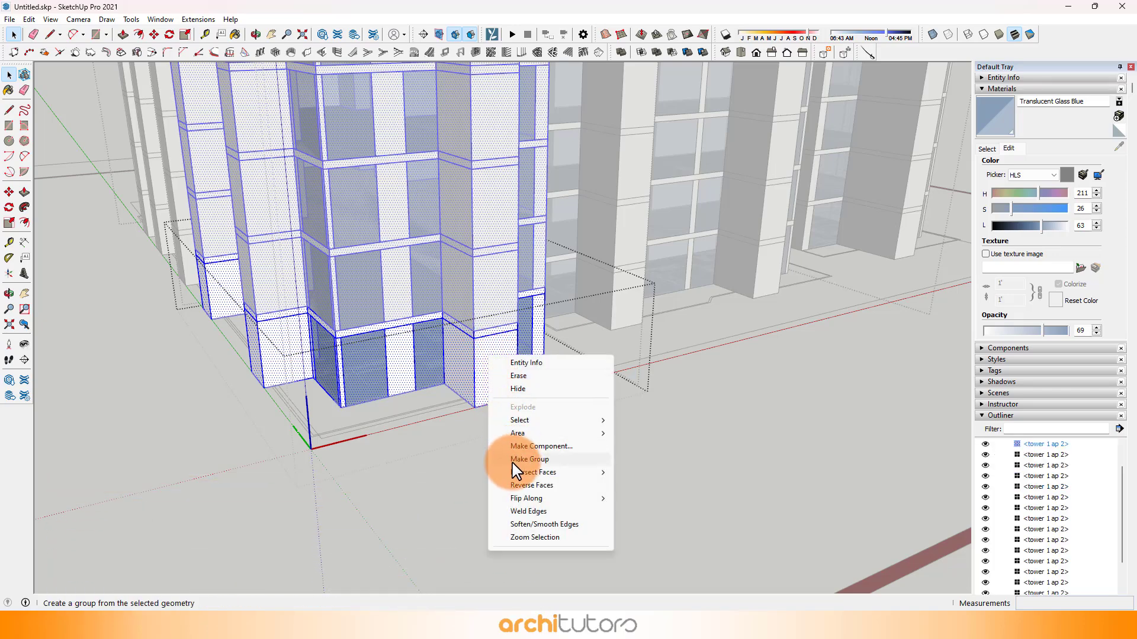
pyautogui.click(570, 466)
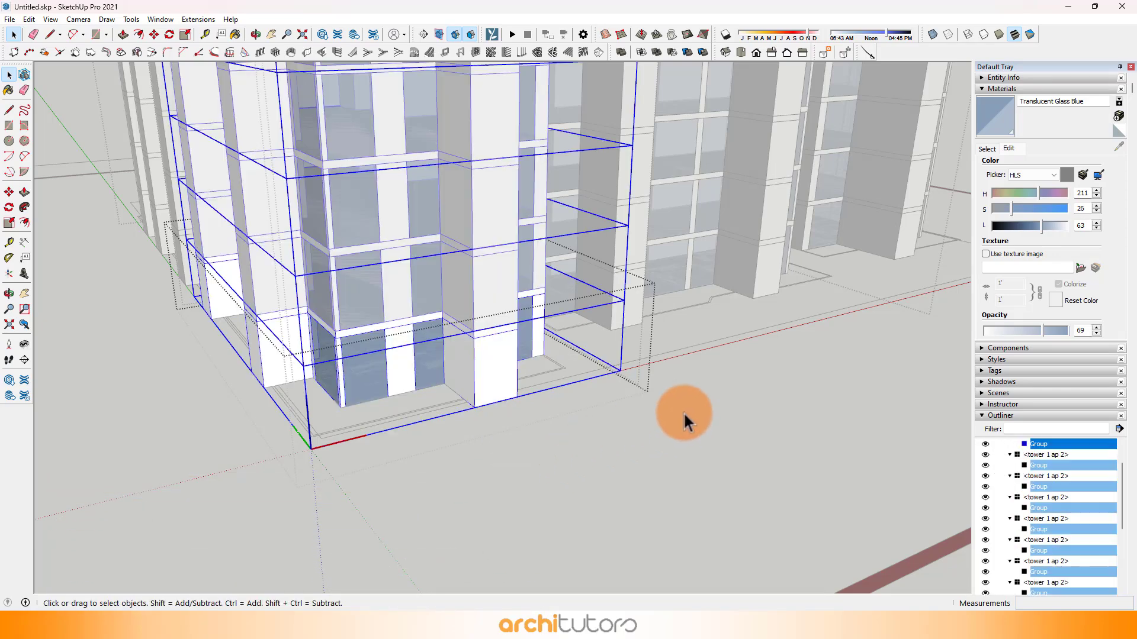
# Step: Draw a 3450 × 1825 mm balcony floor rectangle from the plan's outer balcony corner to the inner corner of the glazed recess
pyautogui.moveTo(680, 416); pyautogui.dragTo(352, 310, button='middle')
pyautogui.scroll(6, 352, 311)
pyautogui.click(370, 390)
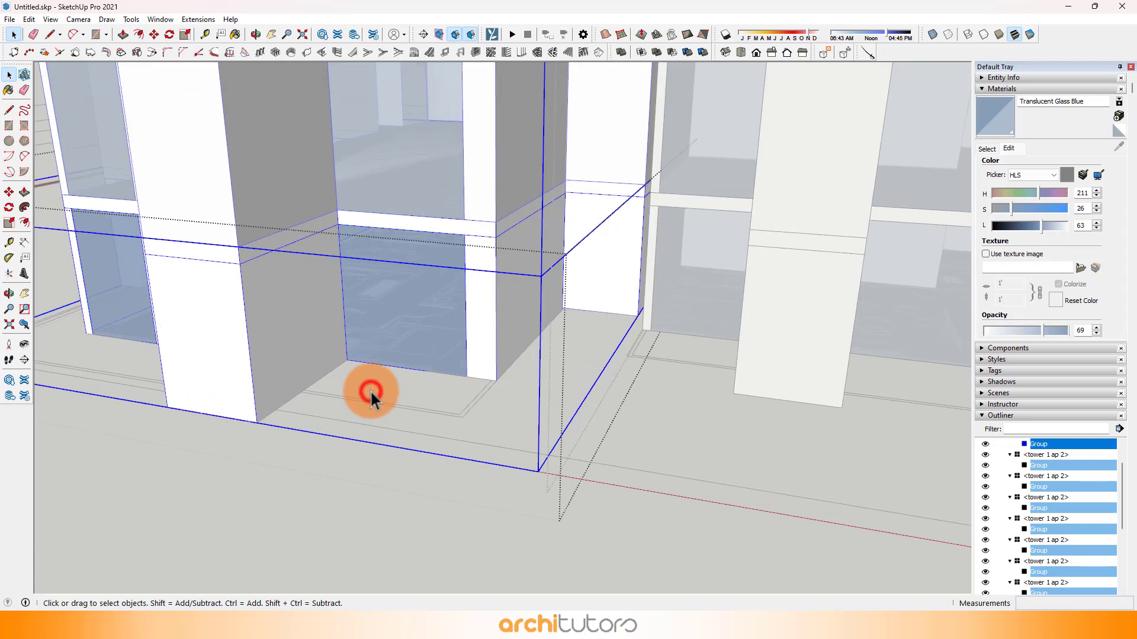
pyautogui.scroll(4, 360, 401)
pyautogui.moveTo(347, 361); pyautogui.dragTo(339, 363, button='middle')
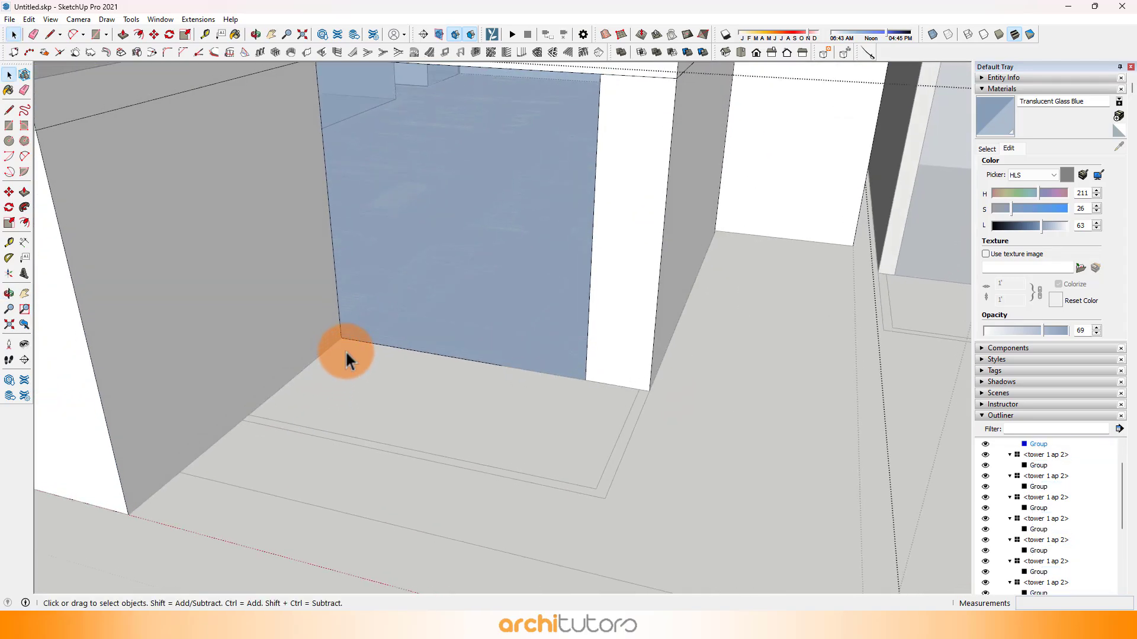
pyautogui.click(95, 35)
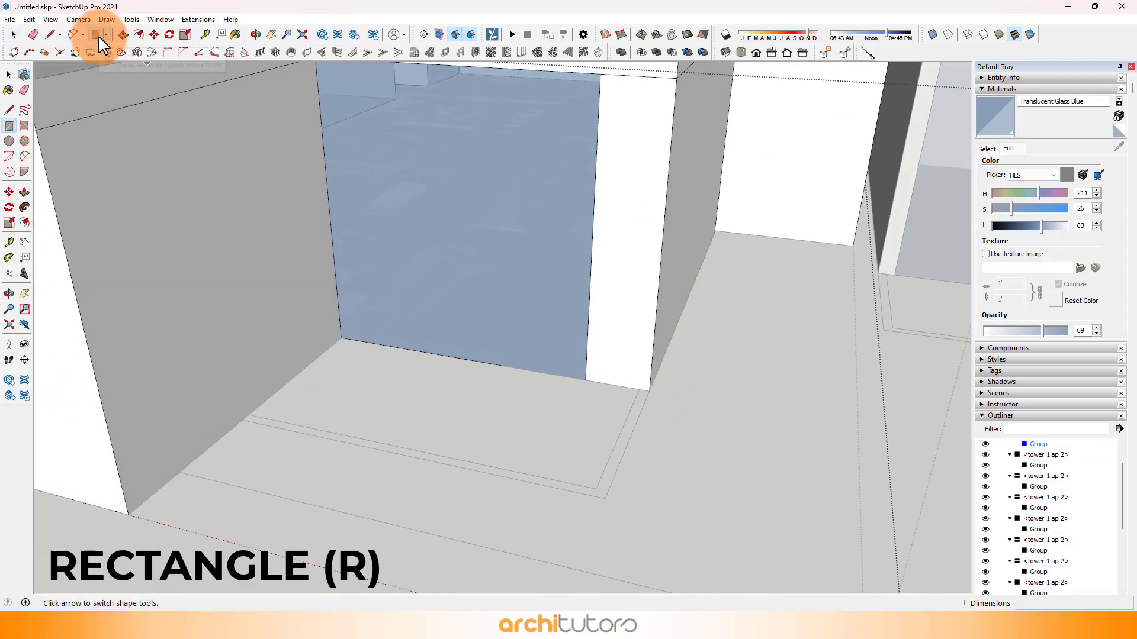
pyautogui.click(105, 34)
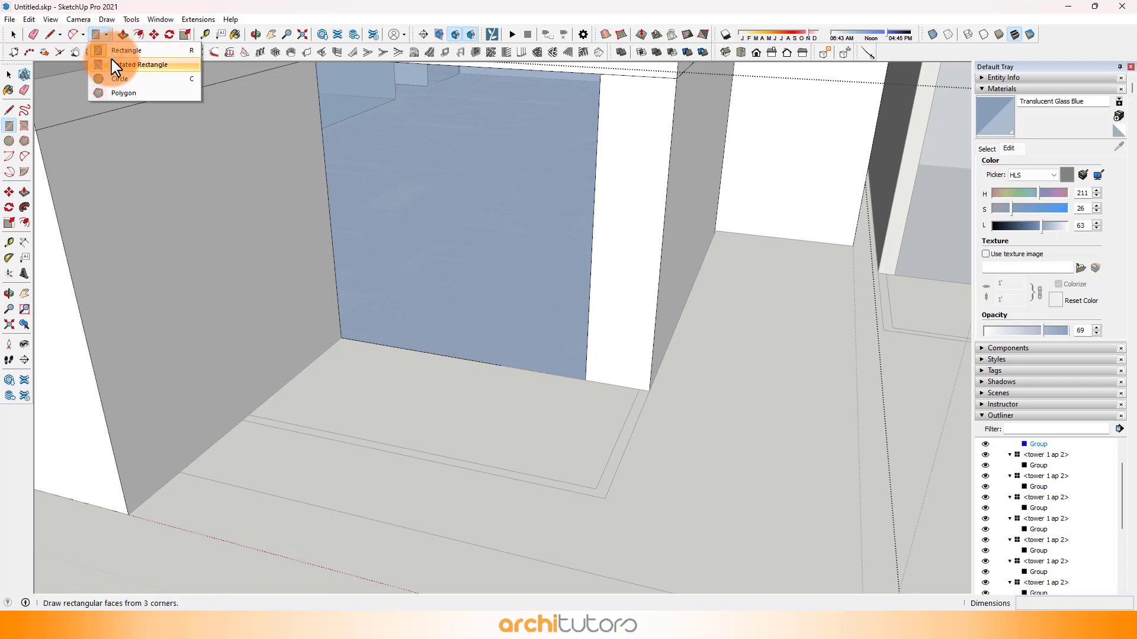
pyautogui.click(140, 52)
pyautogui.moveTo(342, 337); pyautogui.dragTo(623, 511, button='middle')
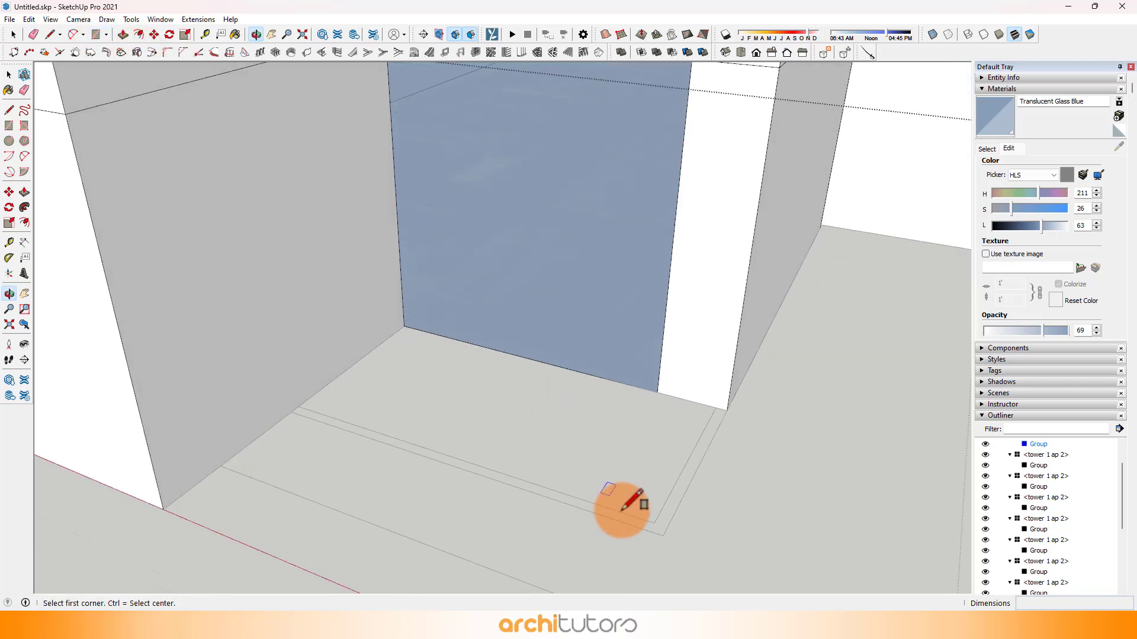
pyautogui.scroll(1, 406, 322)
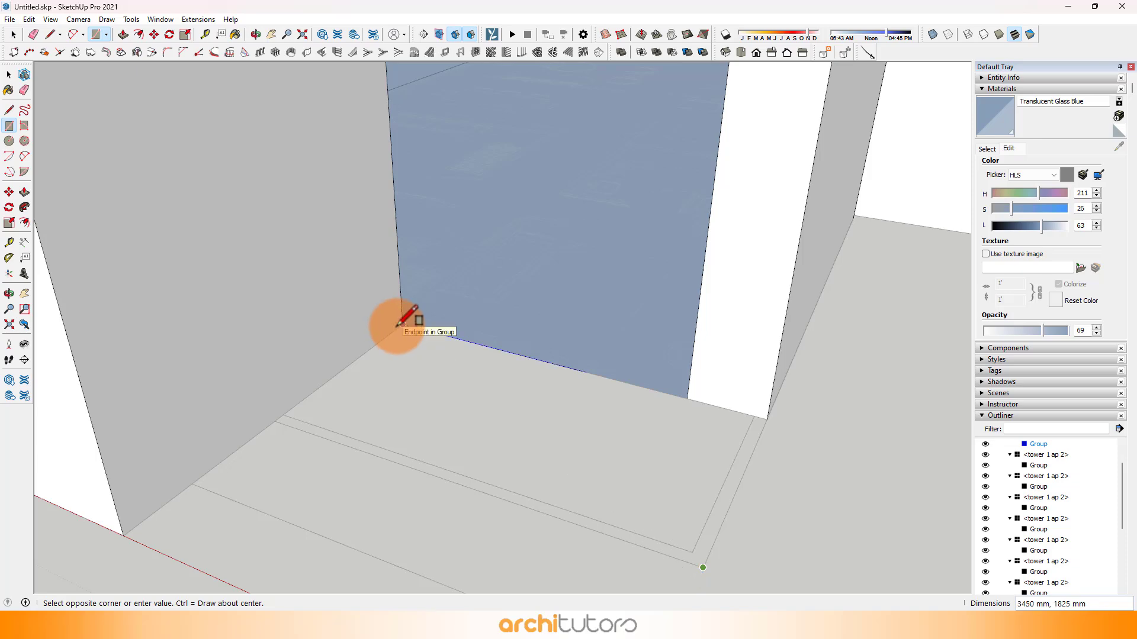
pyautogui.click(397, 326)
# Step: Draw two adjoining balcony floor rectangles around the glazed outer corner, 6475 × 1825 mm and 3450 × 1825 mm, following the plan
pyautogui.scroll(1, 399, 326)
pyautogui.scroll(-8, 602, 399)
pyautogui.moveTo(295, 331); pyautogui.dragTo(652, 365, button='middle')
pyautogui.keyDown('shift'); pyautogui.moveTo(431, 397); pyautogui.dragTo(570, 299, button='middle'); pyautogui.keyUp('shift')
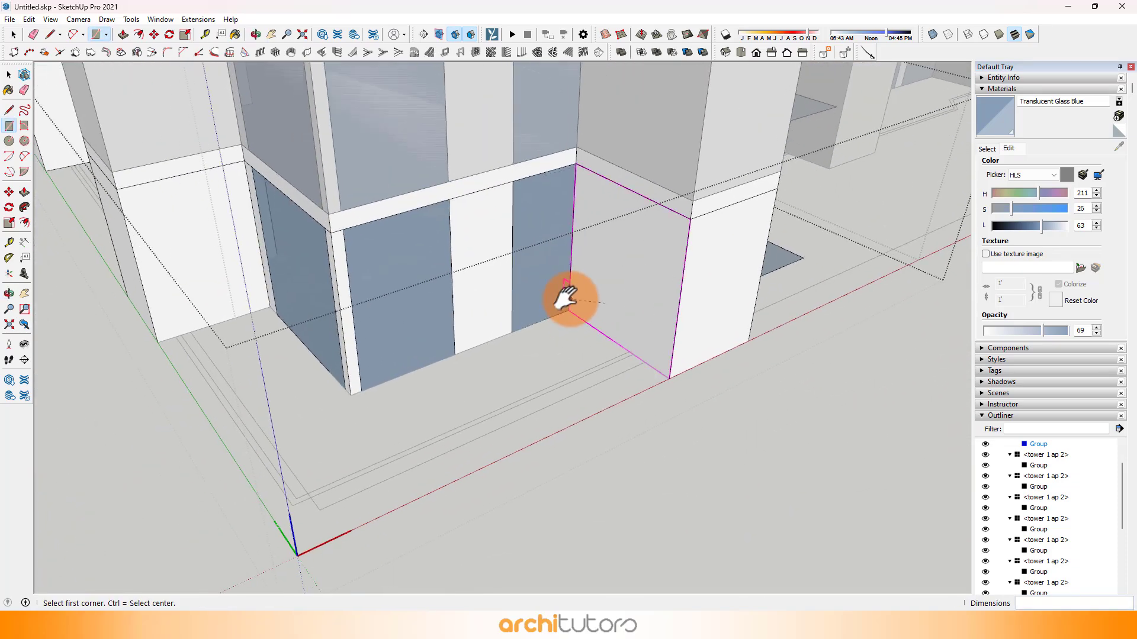
pyautogui.scroll(2, 292, 482)
pyautogui.click(293, 513)
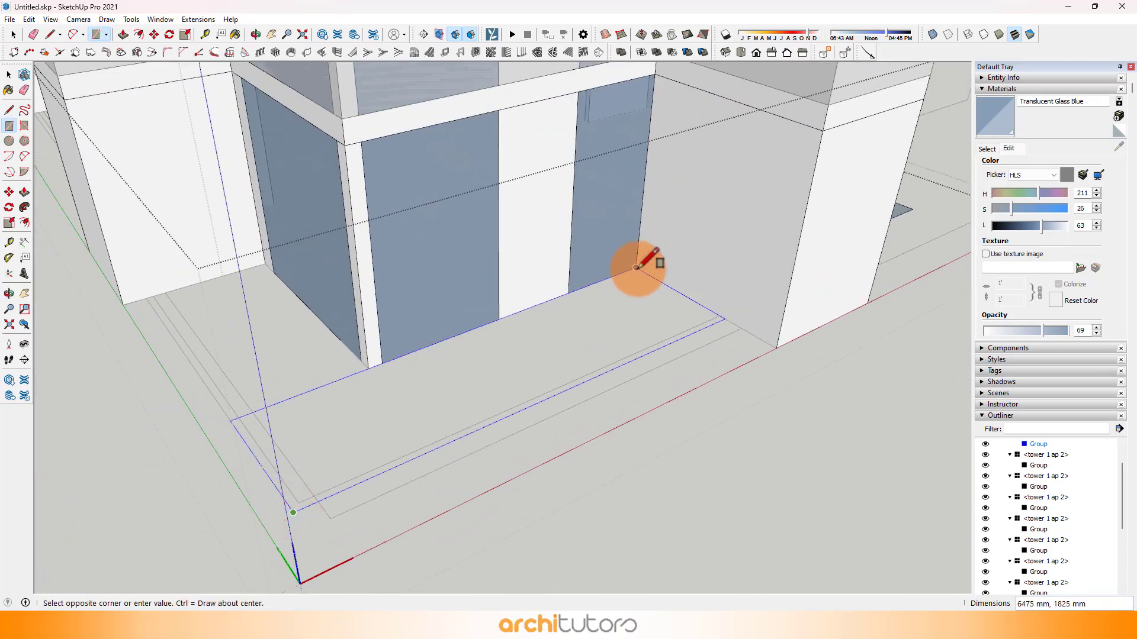
pyautogui.click(637, 268)
pyautogui.click(235, 421)
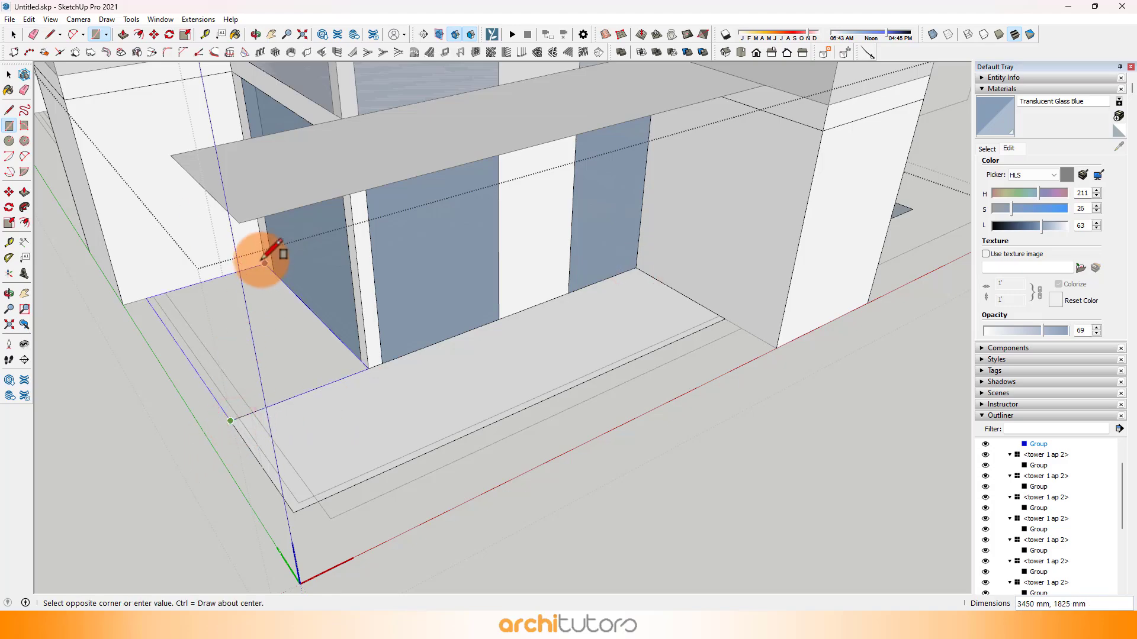
pyautogui.click(264, 256)
# Step: Draw a balcony floor rectangle of about 2491 × 5325 mm over the deeper part of the stepped recess
pyautogui.moveTo(393, 300)
pyautogui.mouseDown(button='middle')
pyautogui.moveTo(363, 312)
pyautogui.moveTo(354, 377)
pyautogui.moveTo(691, 273)
pyautogui.mouseUp(button='middle')
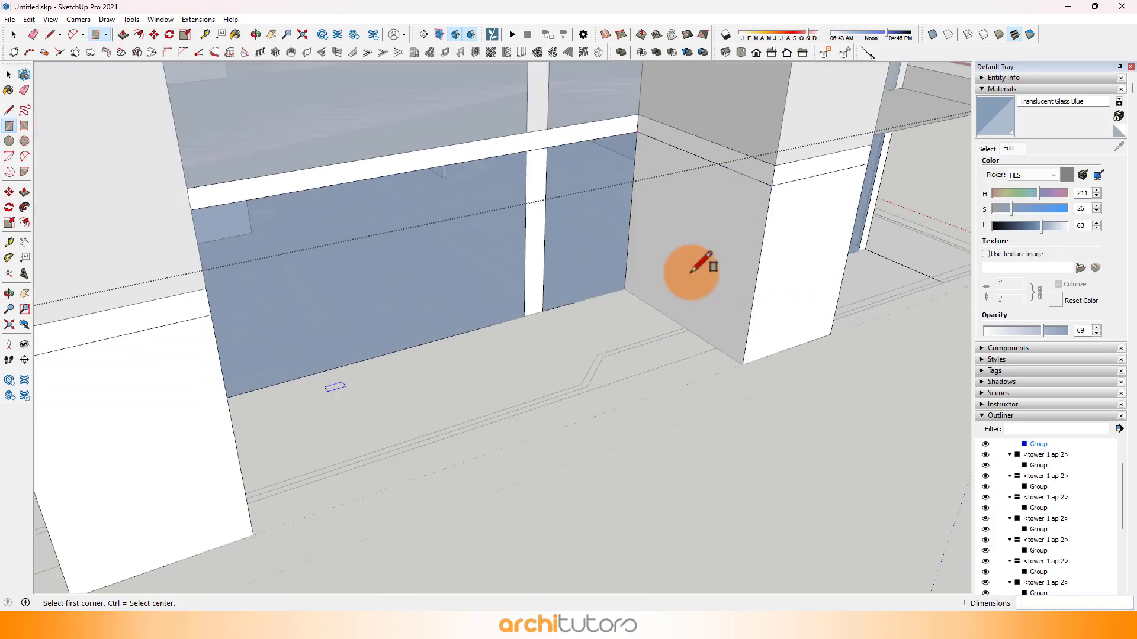
pyautogui.moveTo(646, 318); pyautogui.dragTo(847, 231, button='middle')
pyautogui.scroll(2, 319, 347)
pyautogui.scroll(1, 204, 386)
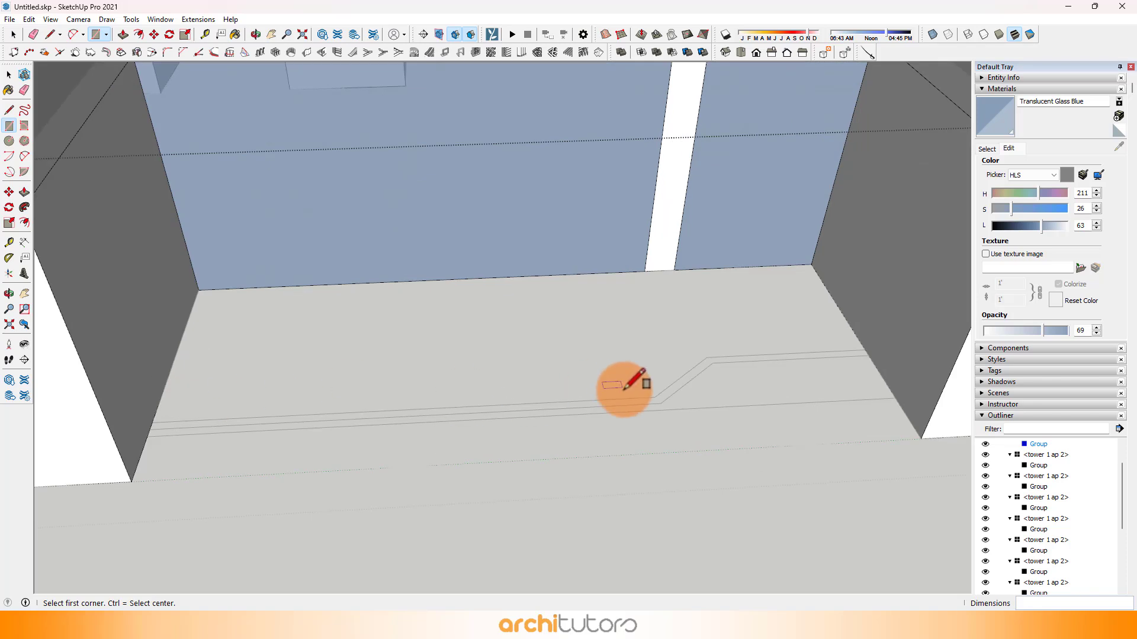
pyautogui.click(660, 404)
pyautogui.click(199, 290)
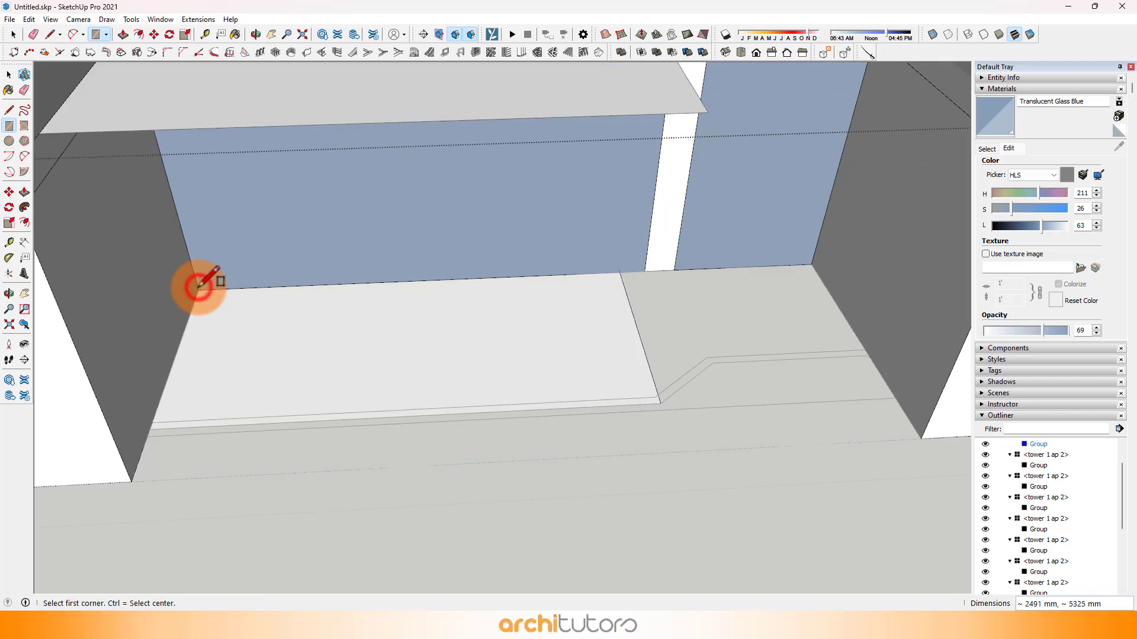
# Step: Draw a balcony floor rectangle over the shallower part of the stepped recess, from the plan outline to the inner wall corner
pyautogui.scroll(1, 796, 376)
pyautogui.keyDown('shift'); pyautogui.moveTo(794, 377); pyautogui.dragTo(672, 393, button='middle'); pyautogui.keyUp('shift')
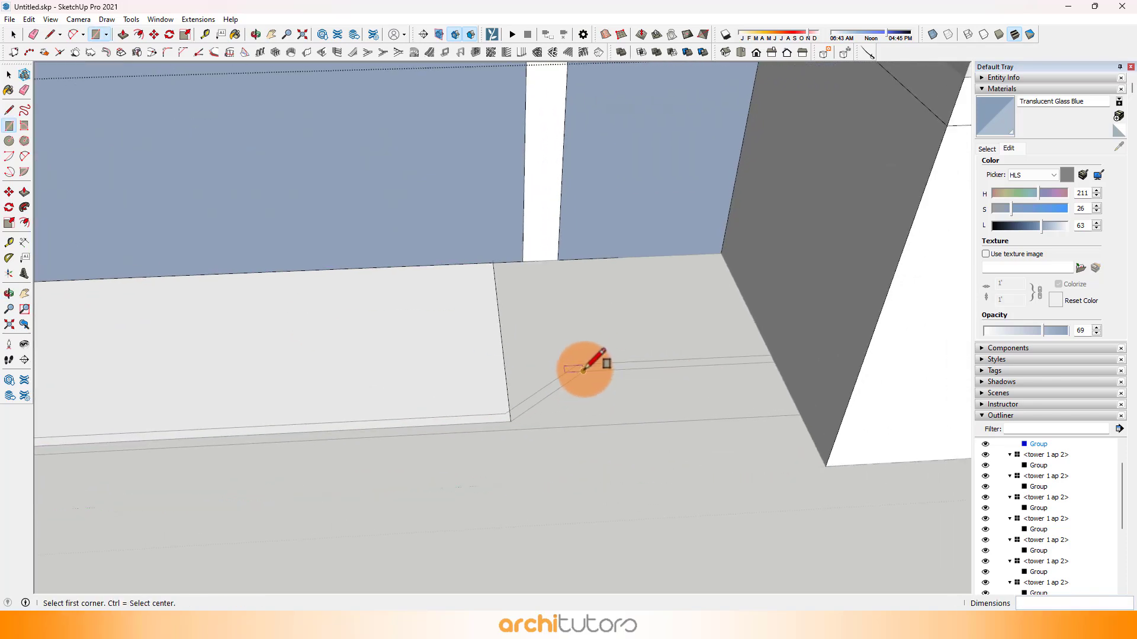
pyautogui.click(727, 248)
pyautogui.scroll(1, 616, 278)
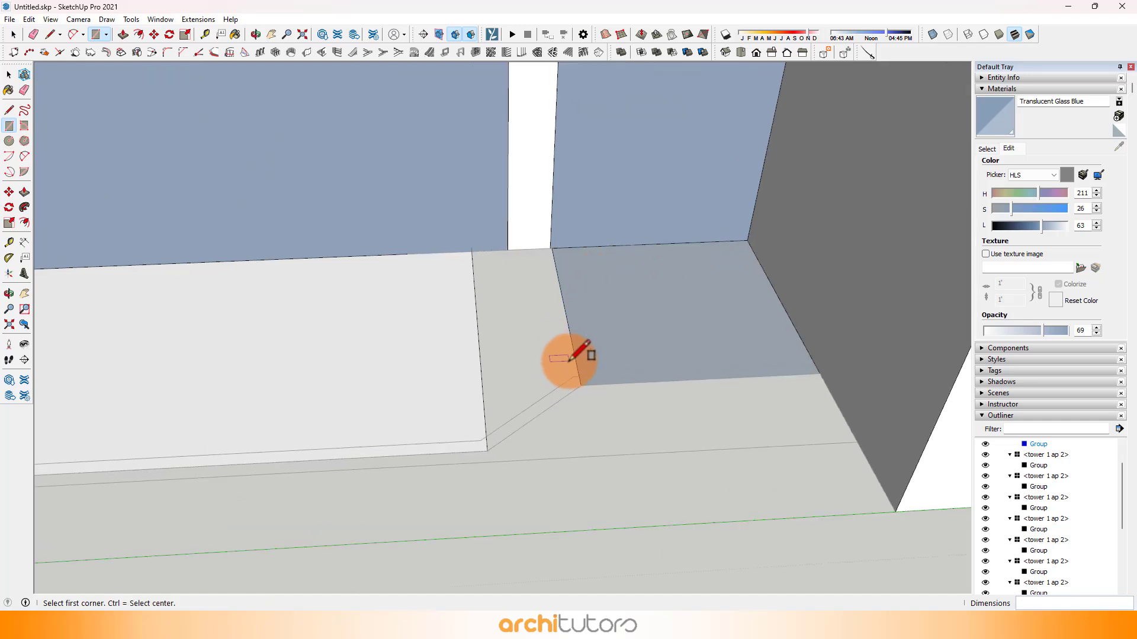
# Step: Close the gap between the two recess rectangles with a line along the plan's slanted edge and one along the glazing
pyautogui.click(581, 386)
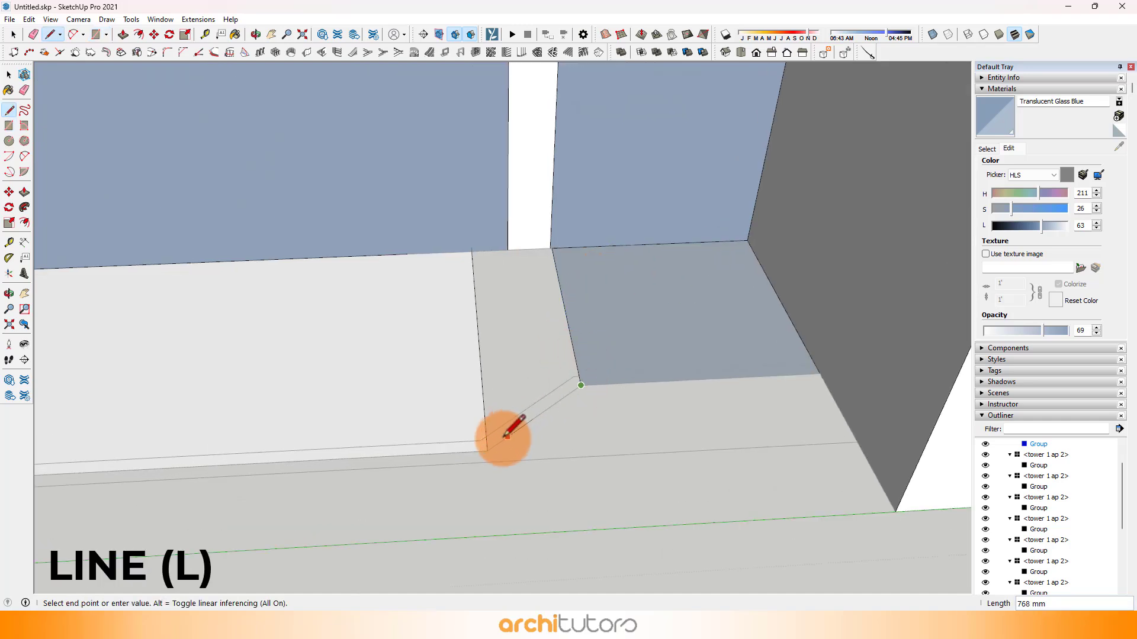
pyautogui.click(486, 449)
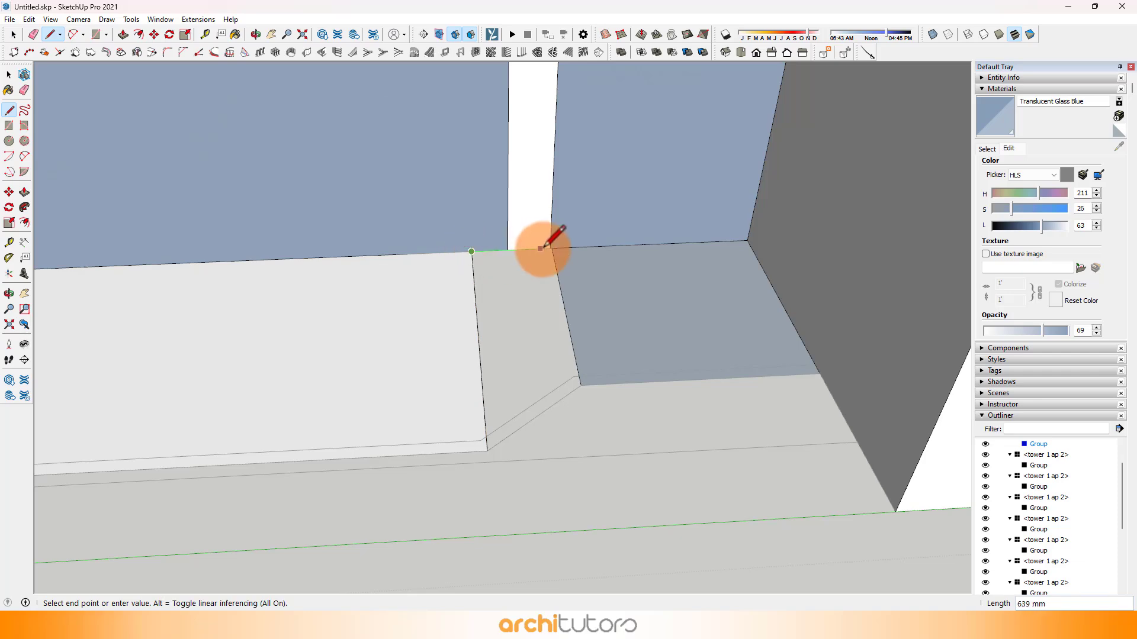
pyautogui.click(549, 246)
pyautogui.scroll(2, 556, 246)
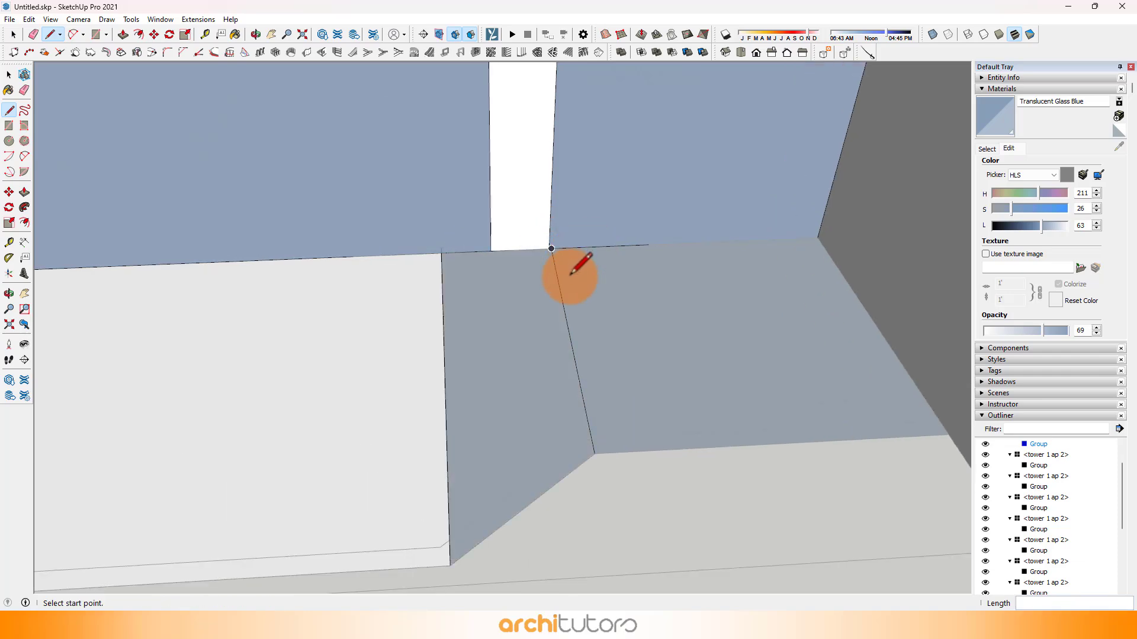
# Step: Draw an 1825 × 2300 mm balcony floor rectangle in the recess beside the neighbouring apartment, following the plan
pyautogui.scroll(-8, 654, 317)
pyautogui.keyDown('shift'); pyautogui.moveTo(290, 361); pyautogui.dragTo(446, 374, button='middle'); pyautogui.keyUp('shift')
pyautogui.scroll(3, 446, 378)
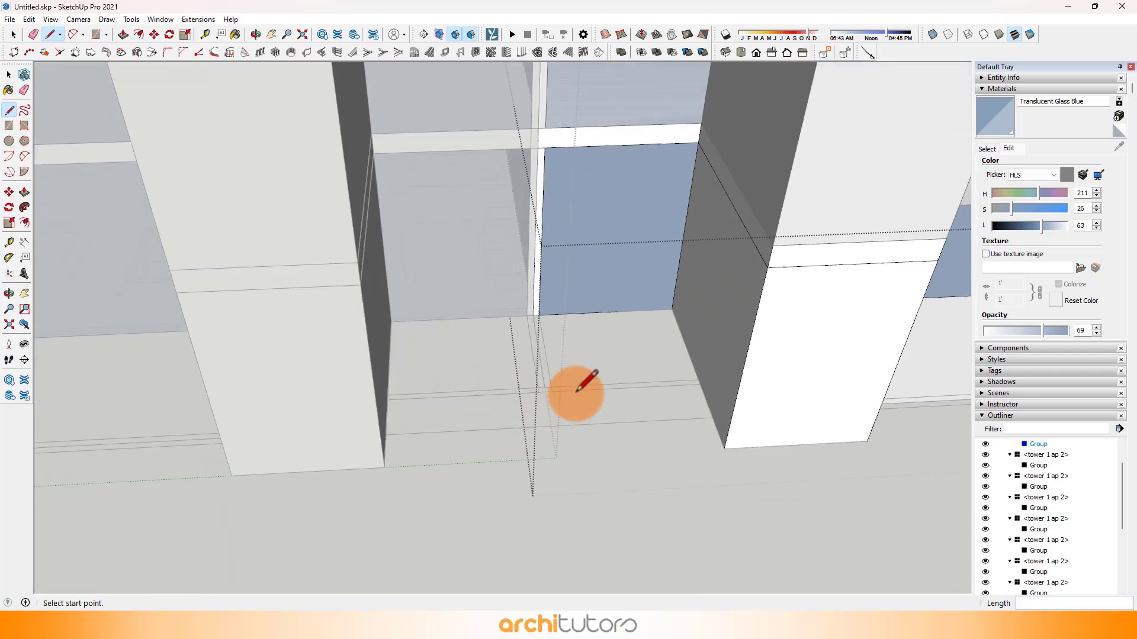
pyautogui.scroll(5, 577, 392)
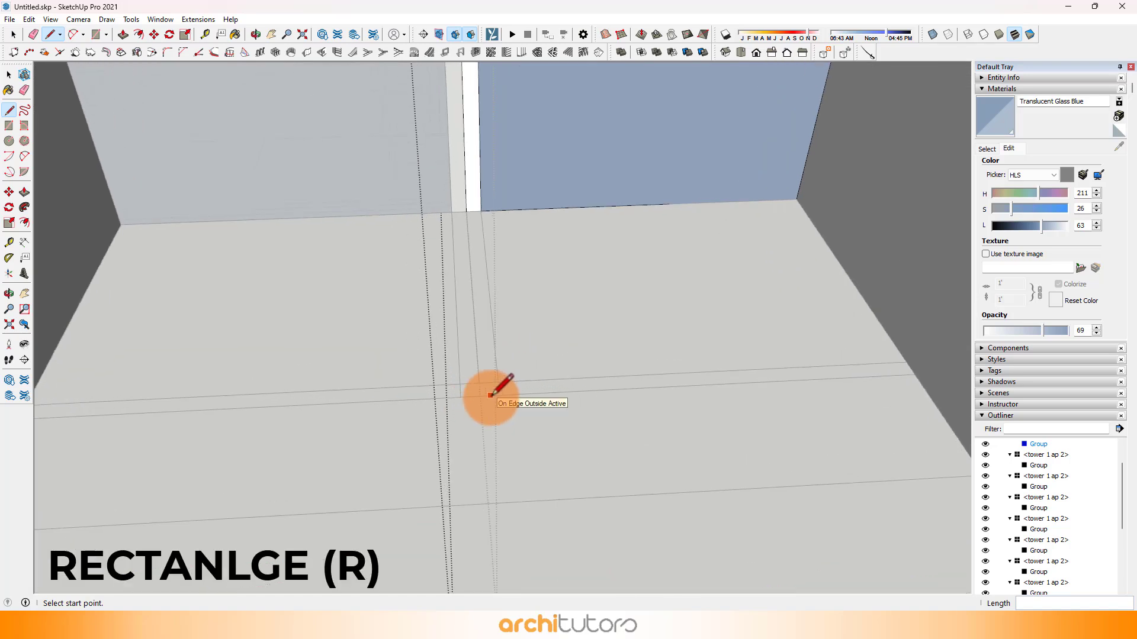
pyautogui.press('r')
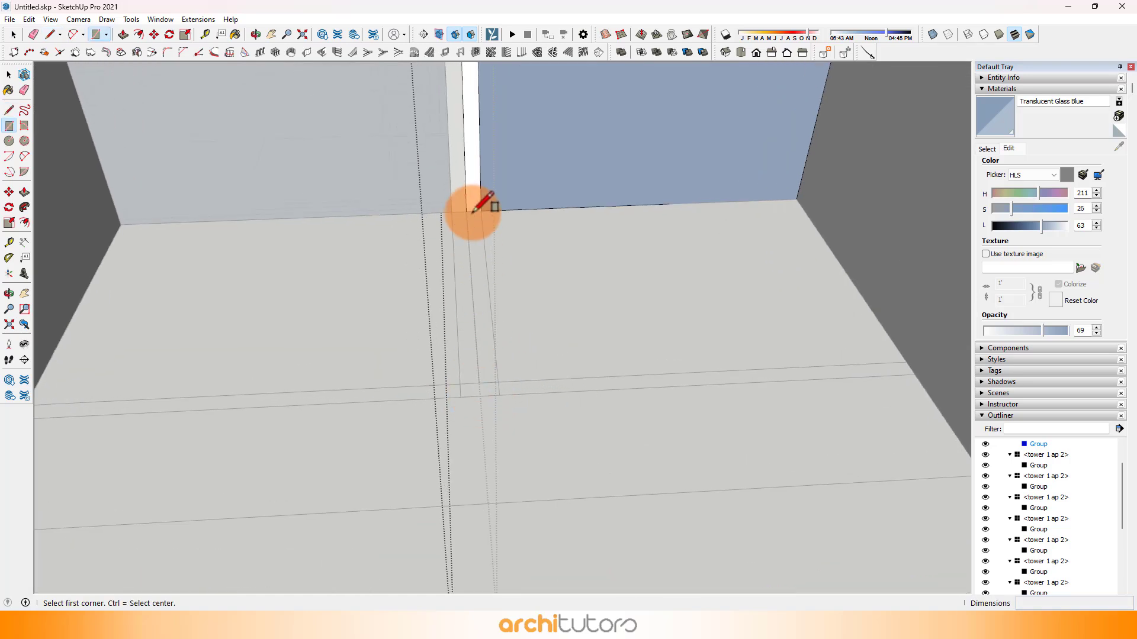
pyautogui.click(465, 211)
pyautogui.click(914, 374)
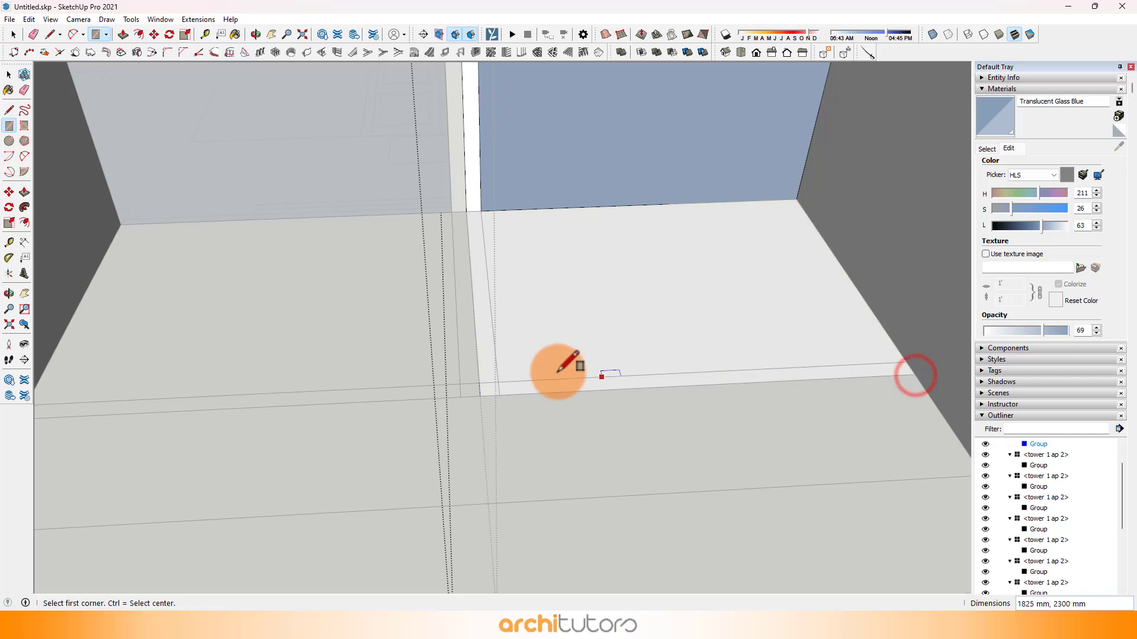
# Step: Push/Pull the 1825 × 2300 mm balcony floor up 200 mm into a slab
pyautogui.moveTo(553, 368); pyautogui.dragTo(575, 333, button='middle')
pyautogui.scroll(8, 602, 337)
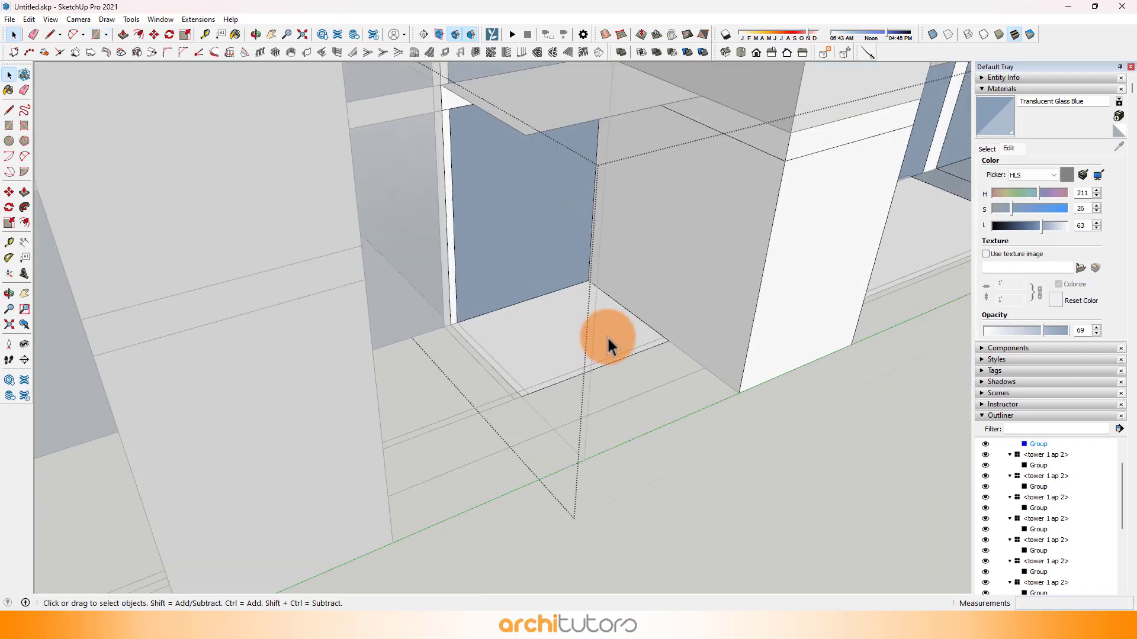
pyautogui.press('p')
pyautogui.moveTo(596, 342); pyautogui.dragTo(520, 341)
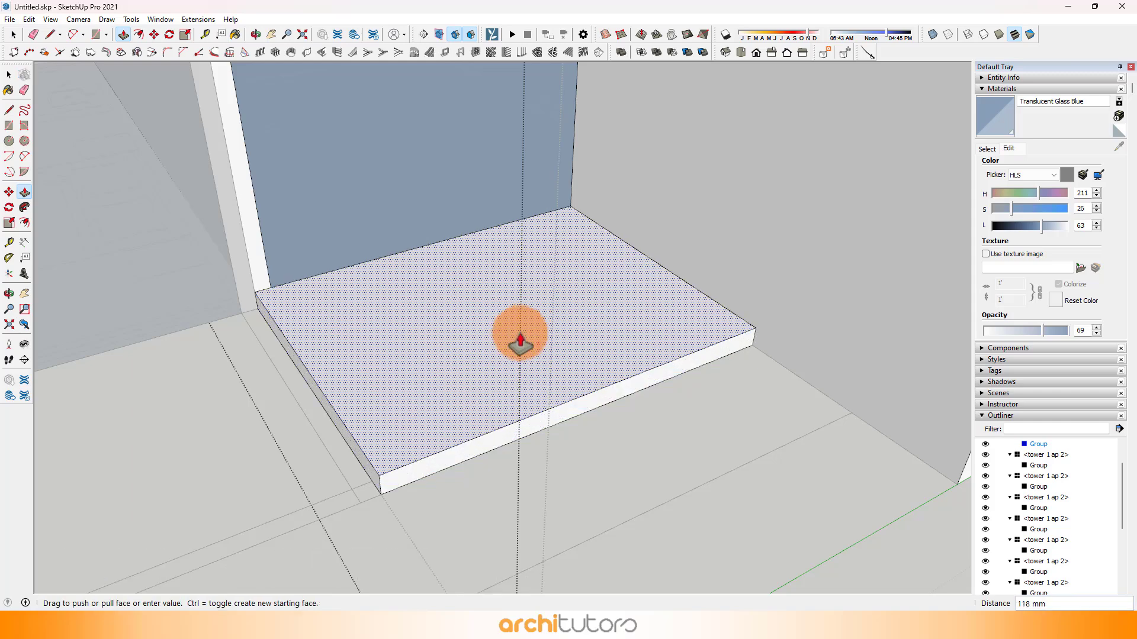
pyautogui.press('Return')
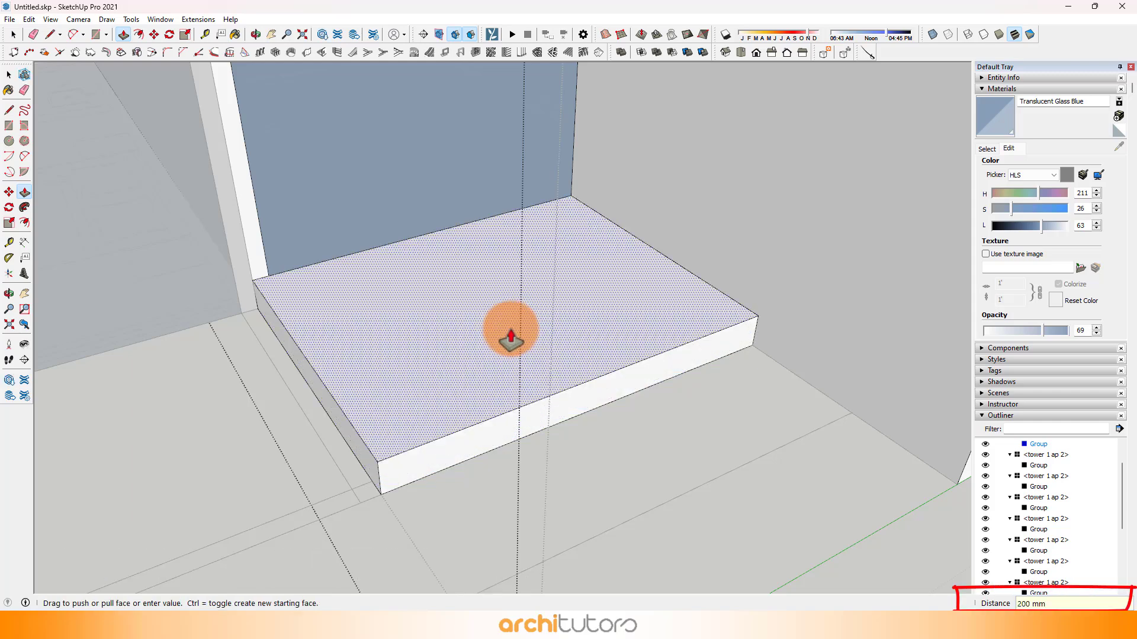
# Step: Erase the two dividing edges in the stepped recess so its balcony floor becomes one face
pyautogui.scroll(-4, 414, 320)
pyautogui.keyDown('shift'); pyautogui.moveTo(906, 361); pyautogui.dragTo(572, 301, button='middle'); pyautogui.keyUp('shift')
pyautogui.scroll(4, 785, 276)
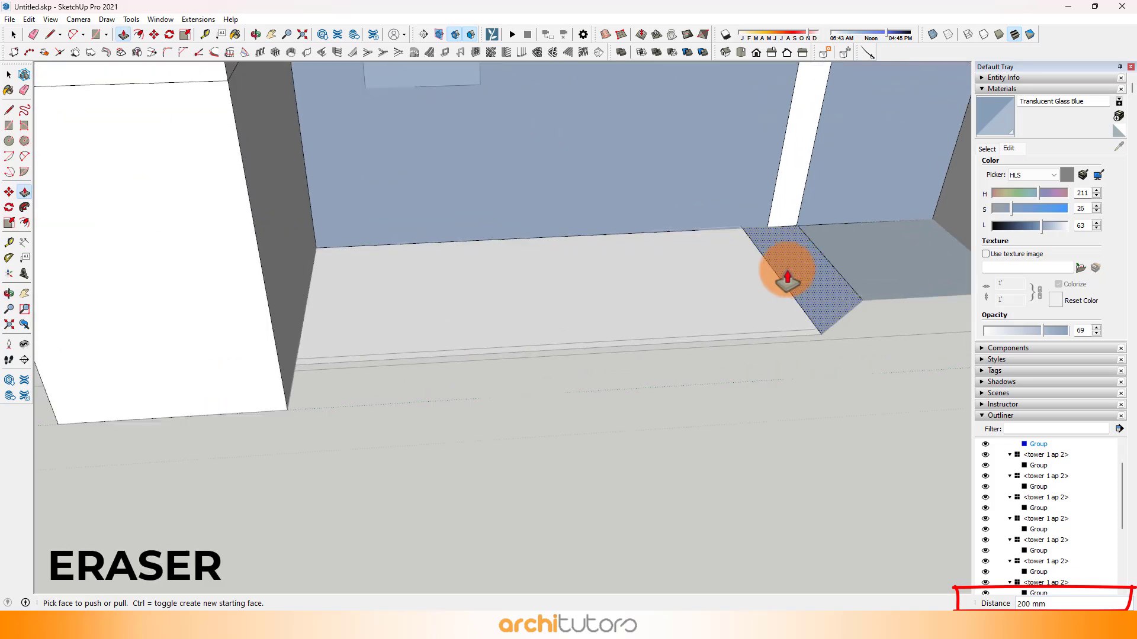
pyautogui.press('e')
pyautogui.click(779, 276)
pyautogui.click(837, 268)
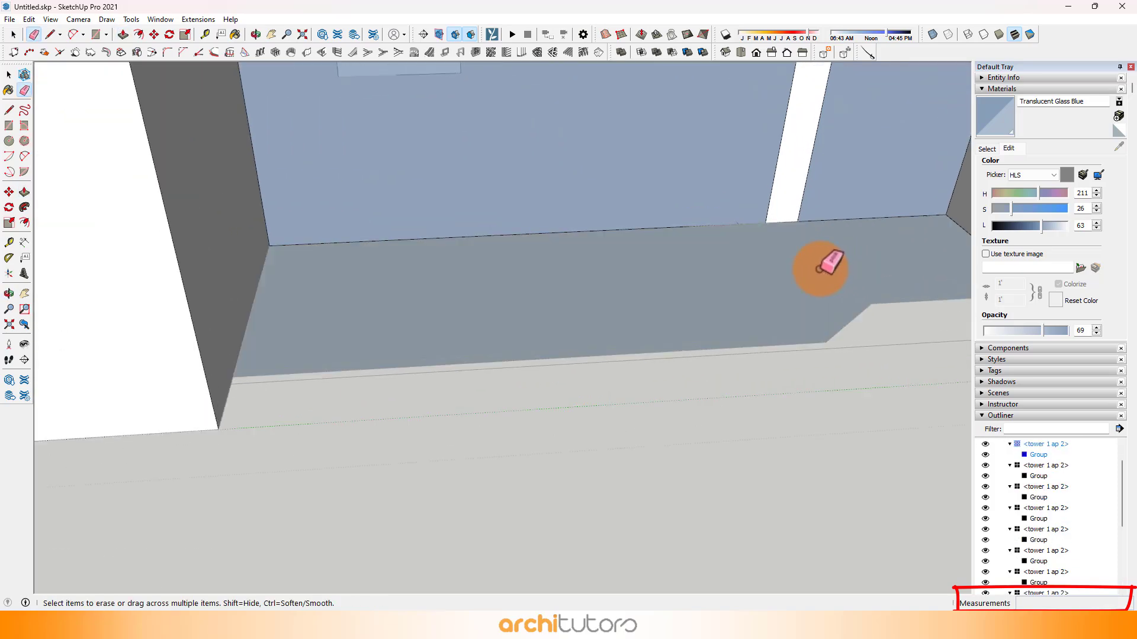
# Step: Reverse the stepped recess's balcony floor face and Push/Pull it up into a slab
pyautogui.press('p')
pyautogui.rightClick(817, 270)
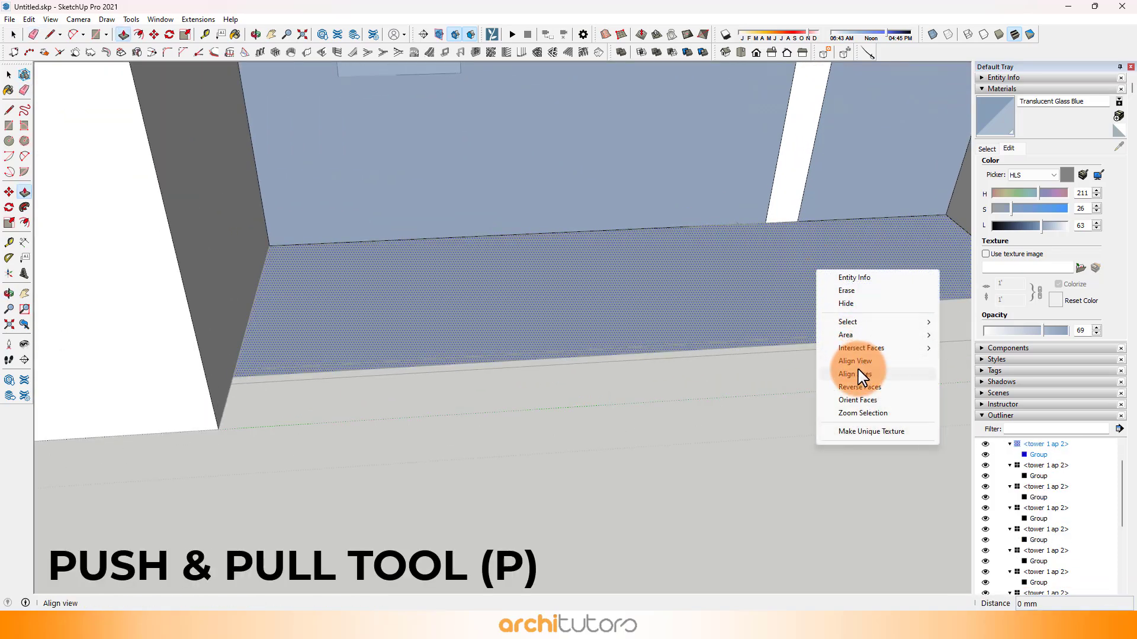
pyautogui.click(858, 388)
pyautogui.moveTo(579, 305)
pyautogui.mouseDown(button='middle')
pyautogui.moveTo(305, 317)
pyautogui.moveTo(711, 296)
pyautogui.moveTo(469, 325)
pyautogui.moveTo(723, 299)
pyautogui.moveTo(500, 261)
pyautogui.moveTo(751, 297)
pyautogui.mouseUp(button='middle')
# Step: Reverse the remaining corner balcony floor face and Push/Pull it up into a slab
pyautogui.press('e')
pyautogui.press('p')
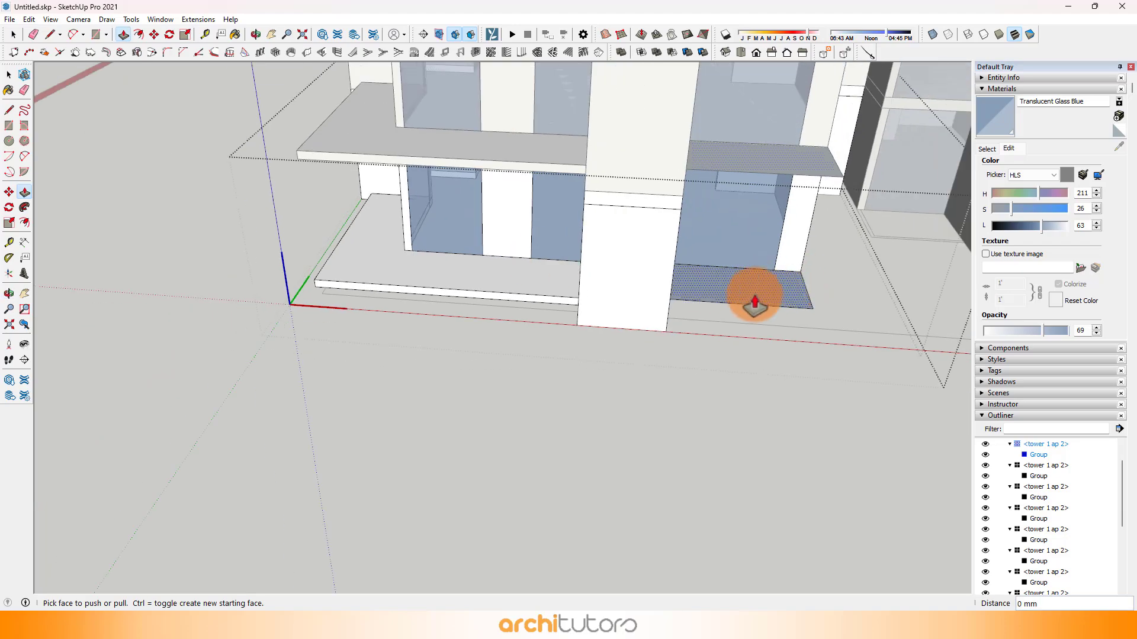
pyautogui.rightClick(758, 303)
pyautogui.click(793, 412)
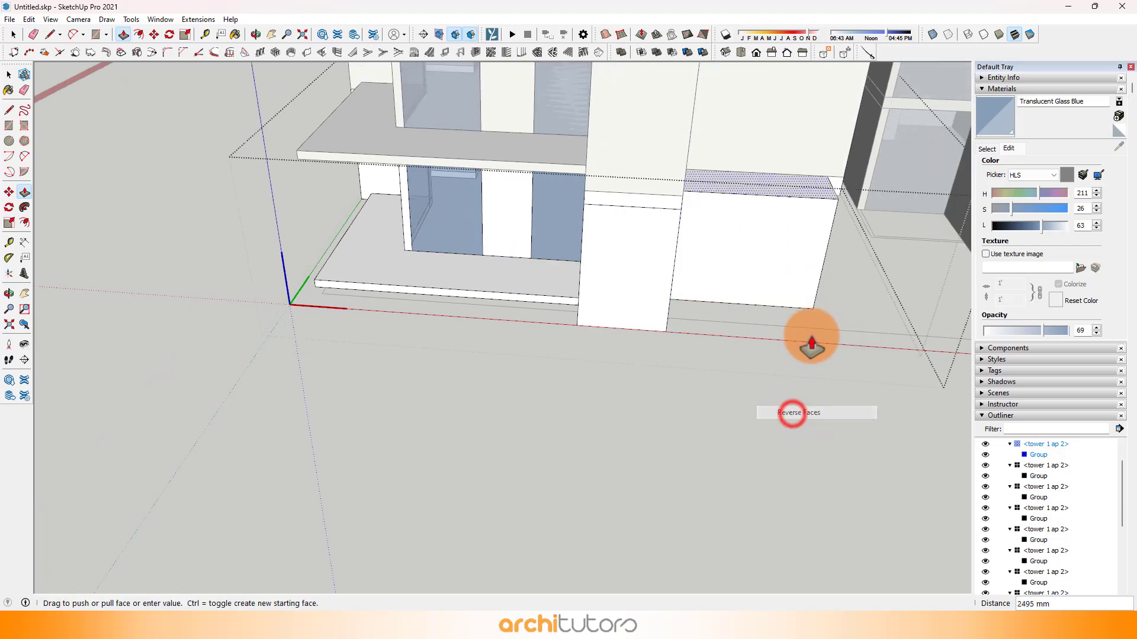
pyautogui.moveTo(791, 414); pyautogui.dragTo(751, 325, button='middle')
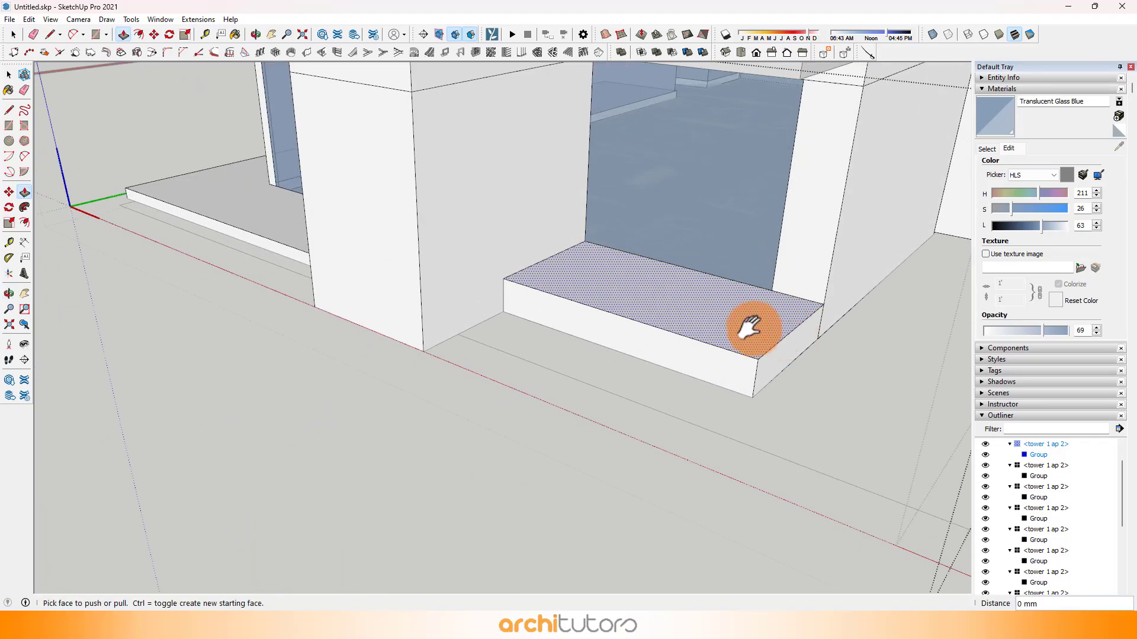
# Step: Offset the two outer top edges of the new corner balcony slab inward by 50 mm
pyautogui.scroll(3, 598, 343)
pyautogui.scroll(2, 531, 276)
pyautogui.moveTo(531, 275); pyautogui.dragTo(551, 300, button='middle')
pyautogui.scroll(1, 521, 286)
pyautogui.moveTo(480, 263); pyautogui.dragTo(461, 314, button='middle')
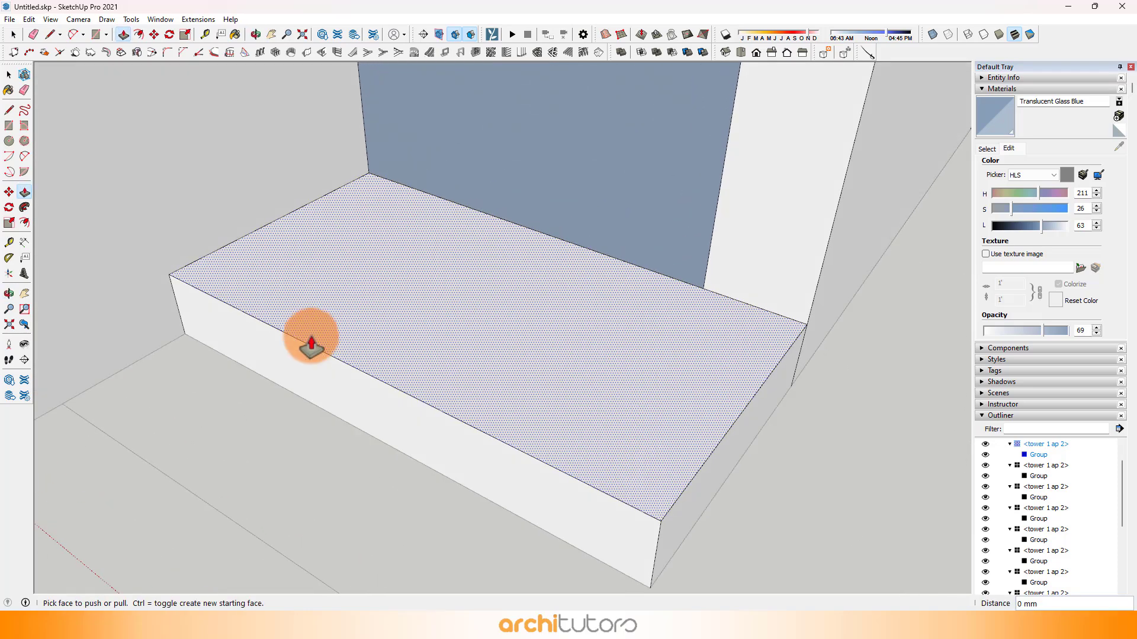
pyautogui.press('space')
pyautogui.click(294, 336)
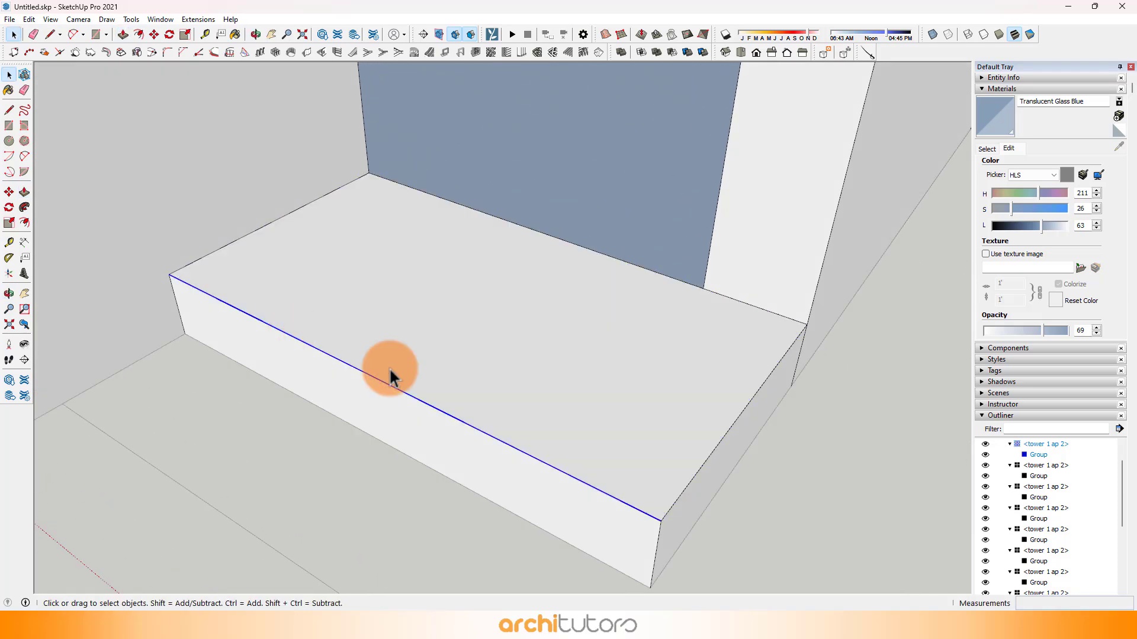
pyautogui.keyDown('shift'); pyautogui.click(712, 431); pyautogui.keyUp('shift')
pyautogui.click(691, 479)
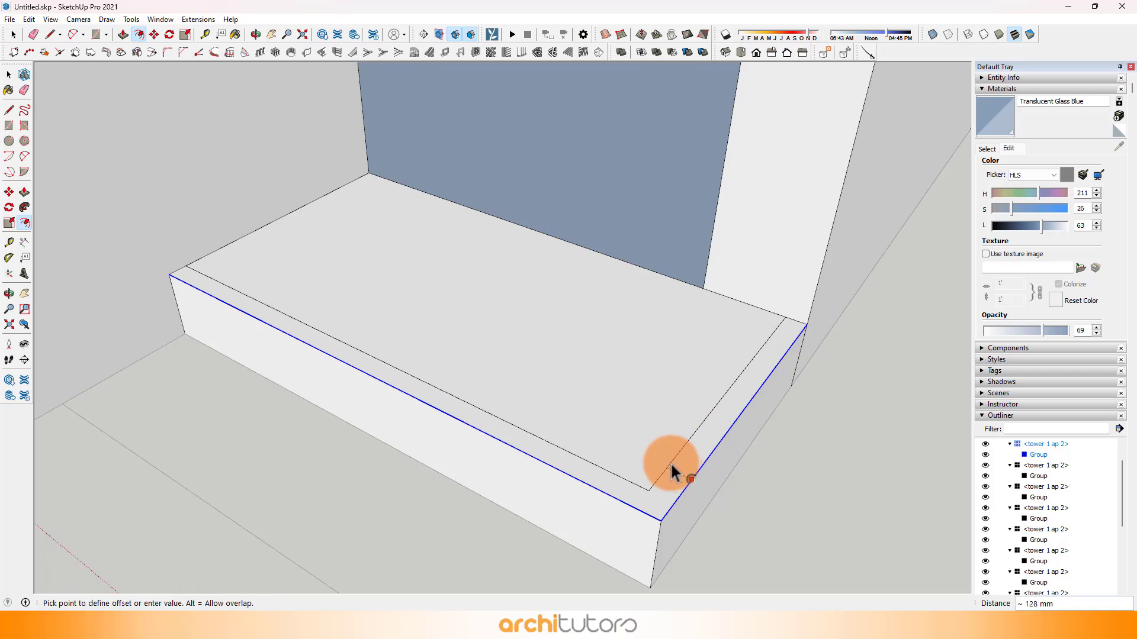
pyautogui.write('50')
pyautogui.press('Return')
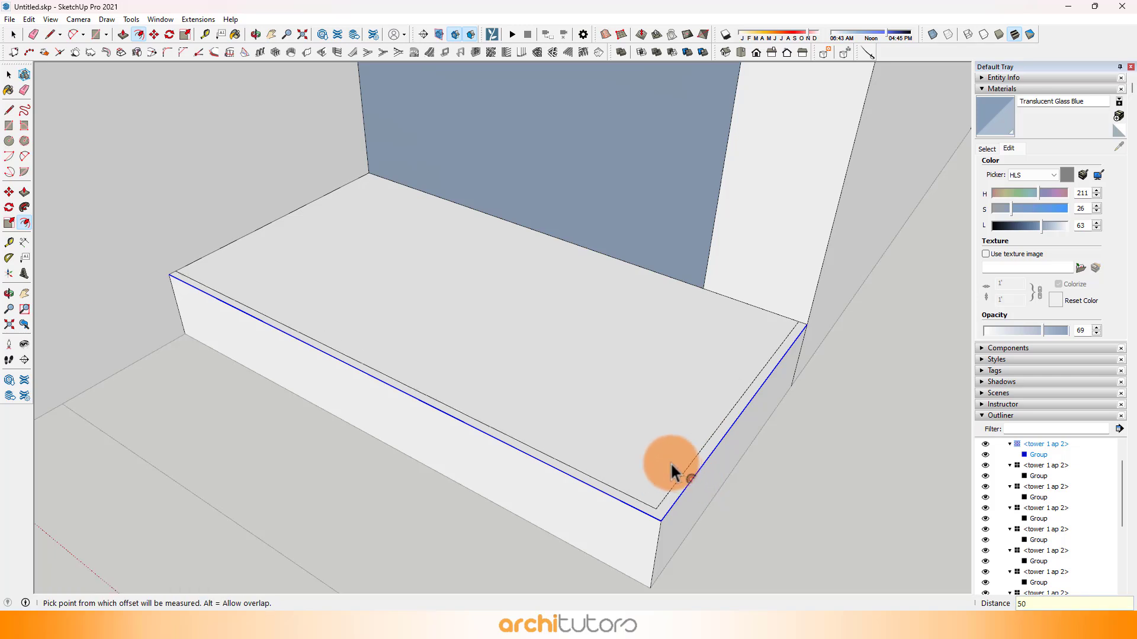
# Step: Draw a vertical line up the wall from the offset's end and a 1000 × 1775 mm railing panel along the short side
pyautogui.press('l')
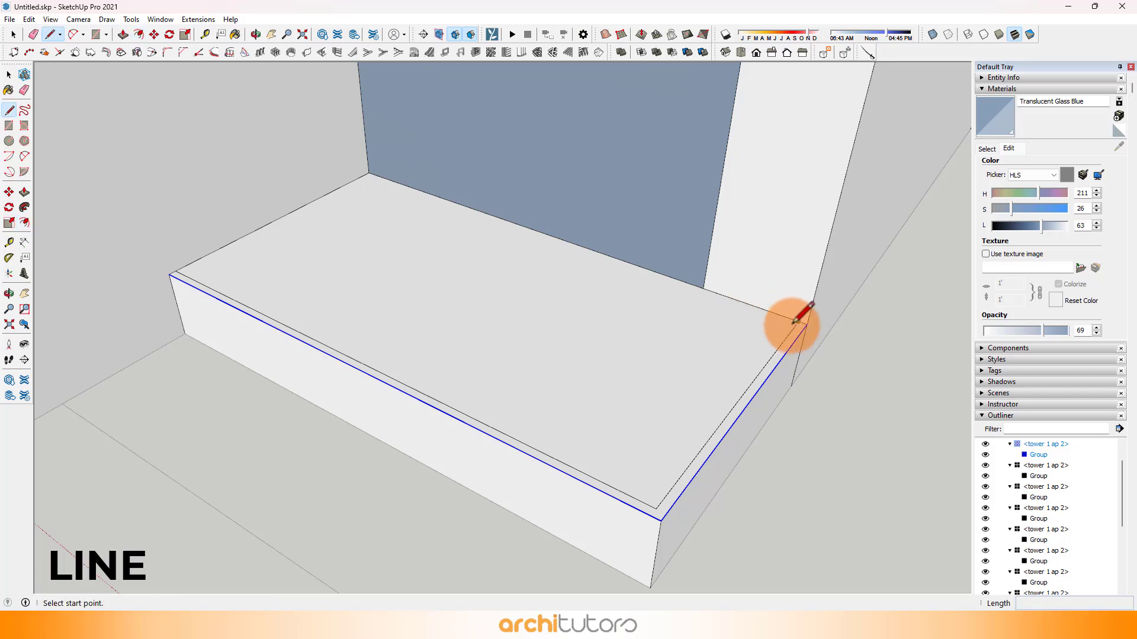
pyautogui.click(798, 321)
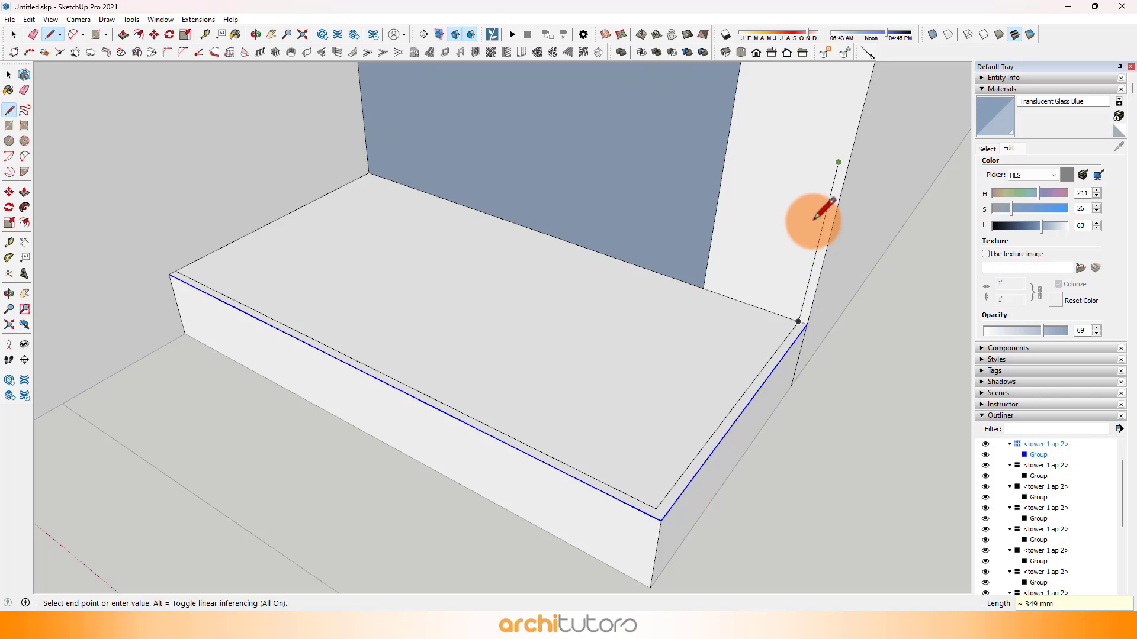
pyautogui.click(813, 219)
pyautogui.press('Escape')
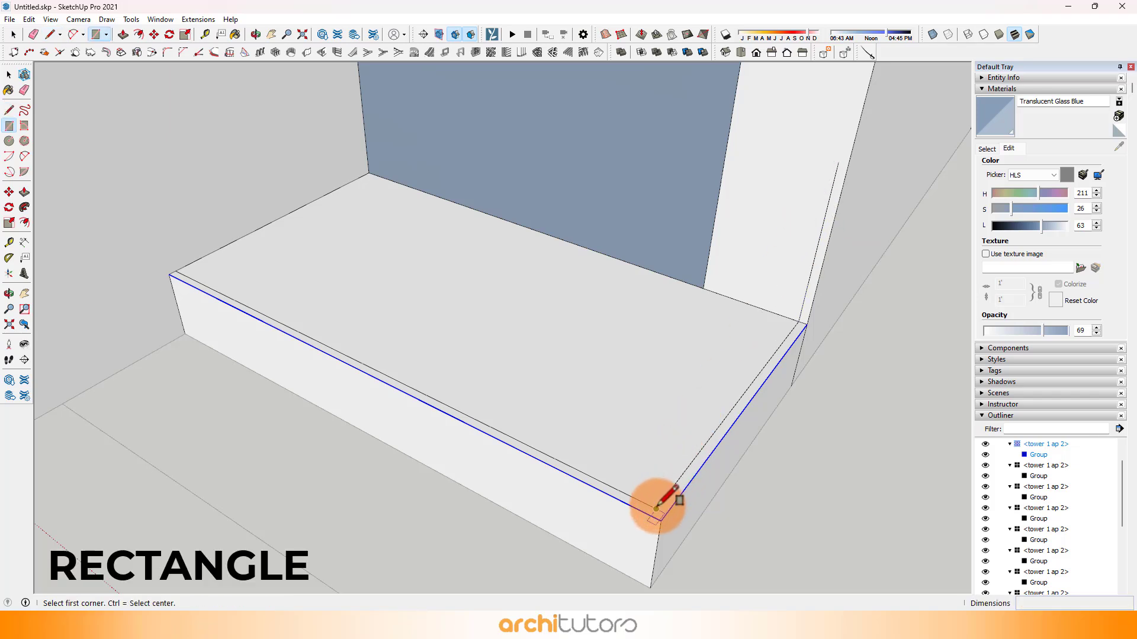
pyautogui.click(656, 508)
pyautogui.click(840, 164)
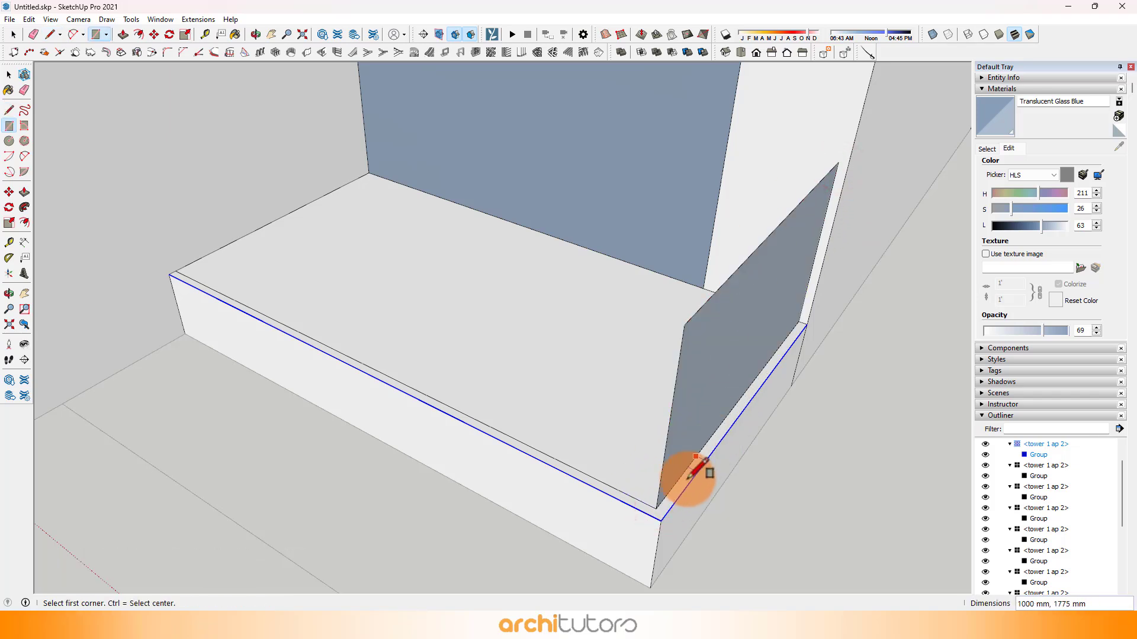
# Step: Draw a 3400 × 1000 mm railing panel along the slab's long side and paint both panels with Translucent Glass Blue
pyautogui.click(175, 272)
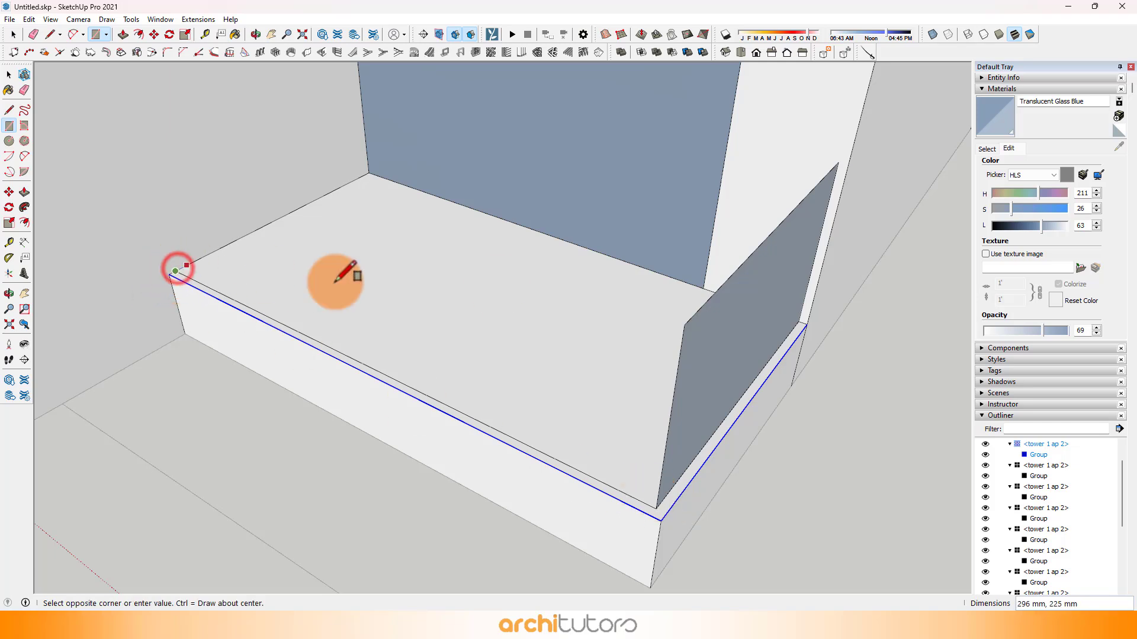
pyautogui.click(686, 325)
pyautogui.click(728, 328)
pyautogui.click(672, 348)
pyautogui.moveTo(678, 308)
pyautogui.mouseDown(button='middle')
pyautogui.moveTo(183, 318)
pyautogui.moveTo(538, 266)
pyautogui.moveTo(530, 368)
pyautogui.moveTo(627, 314)
pyautogui.moveTo(783, 353)
pyautogui.mouseUp(button='middle')
pyautogui.scroll(-2, 527, 362)
# Step: Close the current group and open the group holding the large L-shaped corner balcony for editing
pyautogui.press('space')
pyautogui.press('Escape')
pyautogui.keyDown('shift'); pyautogui.moveTo(423, 345); pyautogui.dragTo(706, 295, button='middle'); pyautogui.keyUp('shift')
pyautogui.click(464, 336)
pyautogui.moveTo(403, 349); pyautogui.dragTo(374, 378, button='middle')
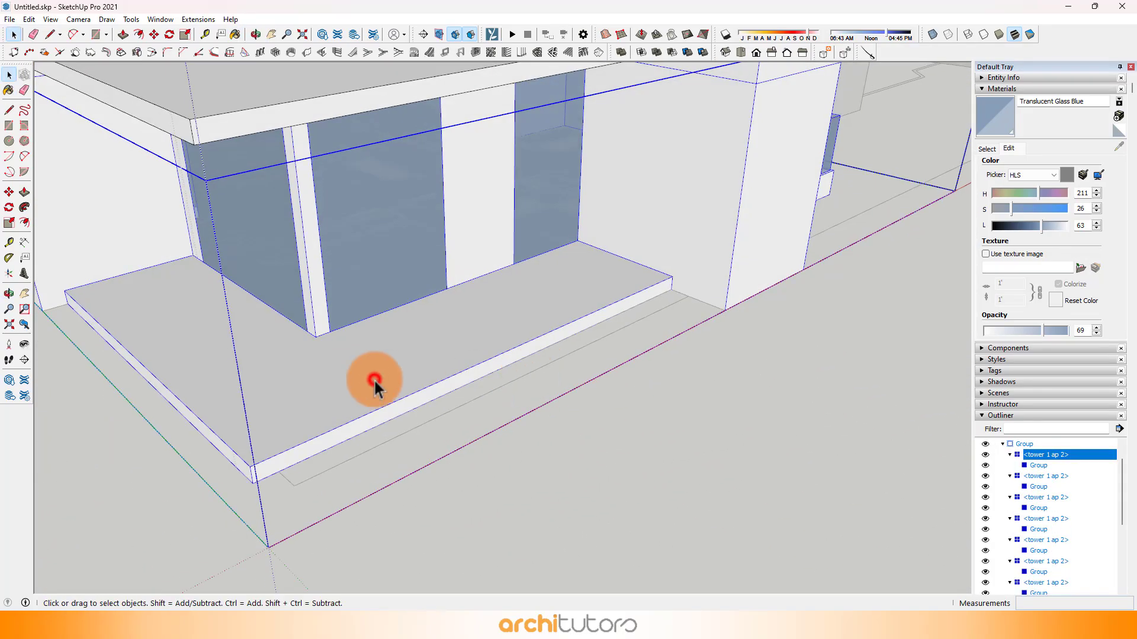
pyautogui.doubleClick(373, 378)
pyautogui.doubleClick(361, 382)
# Step: Offset the two outer top edges of the L-shaped balcony slab inward by 50 mm
pyautogui.moveTo(654, 296); pyautogui.dragTo(528, 436, button='middle')
pyautogui.click(539, 423)
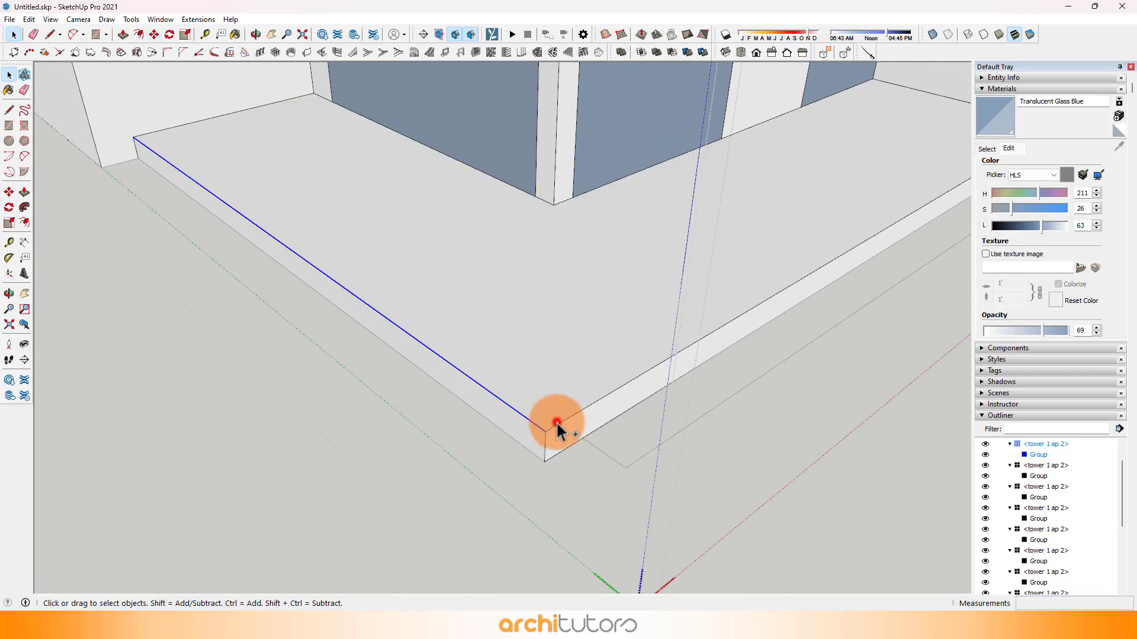
pyautogui.keyDown('ctrl'); pyautogui.click(557, 421); pyautogui.keyUp('ctrl')
pyautogui.click(558, 421)
pyautogui.keyDown('ctrl'); pyautogui.click(534, 424); pyautogui.keyUp('ctrl')
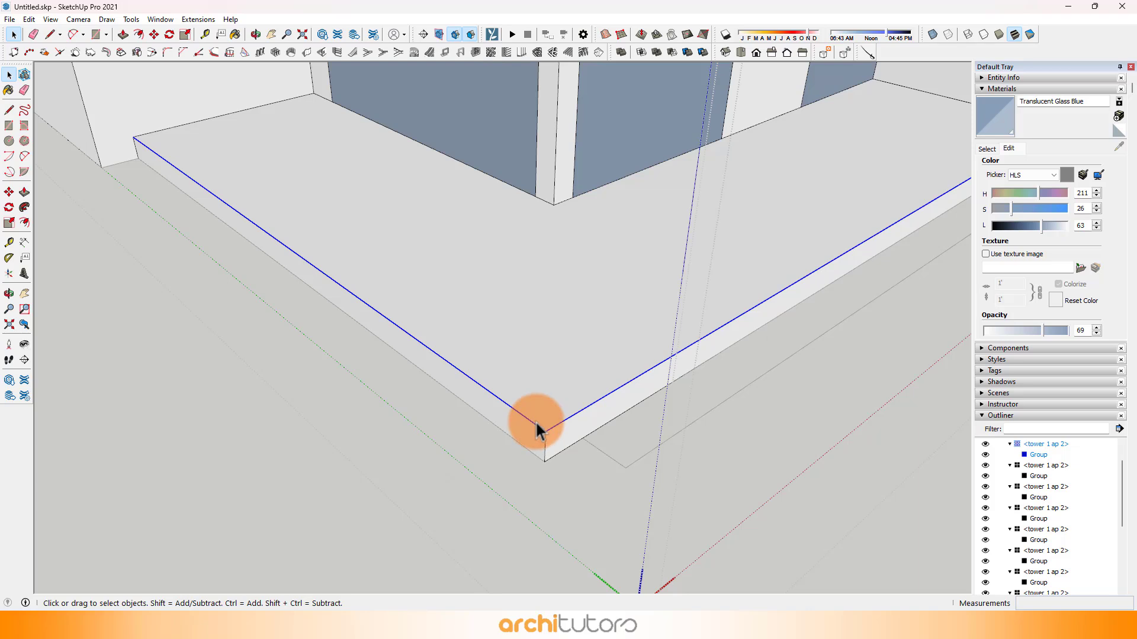
pyautogui.press('f')
pyautogui.click(535, 425)
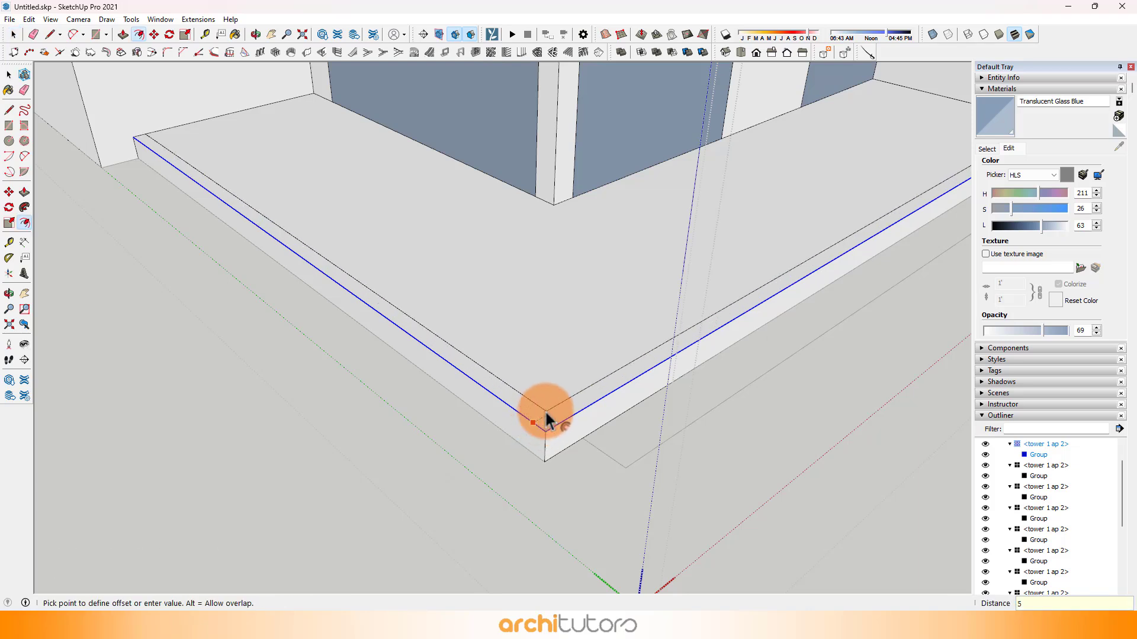
pyautogui.press('Return')
# Step: Draw a vertical line up from the L-shaped balcony's offset end and a 1000 × 5225 mm railing panel along that side
pyautogui.moveTo(266, 215); pyautogui.dragTo(238, 273, button='middle')
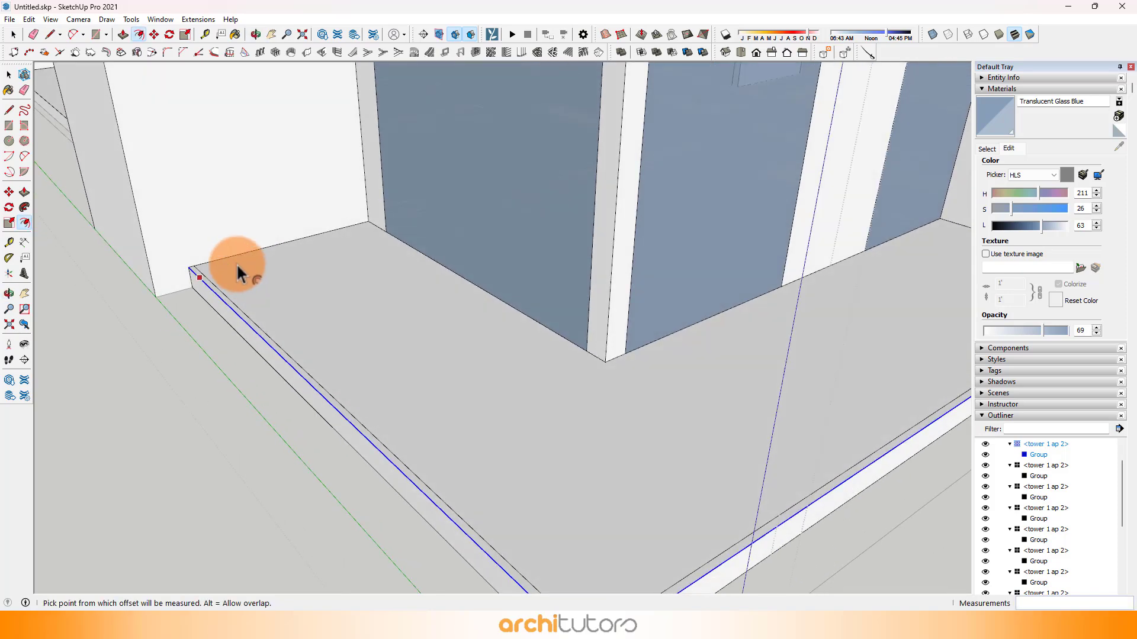
pyautogui.press('l')
pyautogui.click(194, 266)
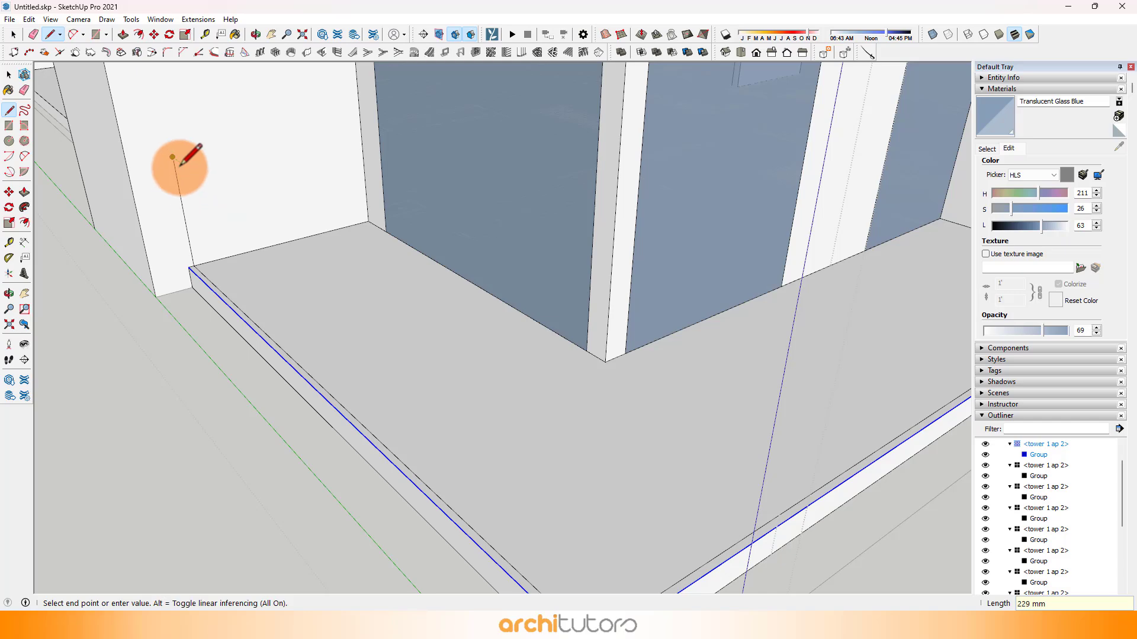
pyautogui.press('r')
pyautogui.click(176, 163)
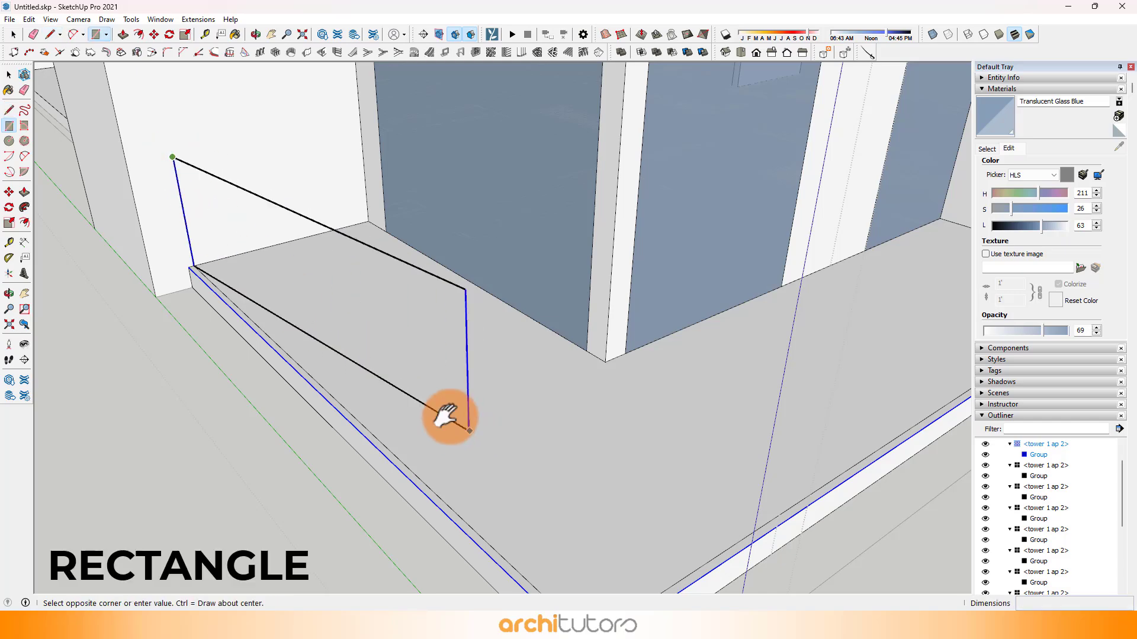
pyautogui.moveTo(444, 414); pyautogui.dragTo(491, 474, button='middle')
pyautogui.click(495, 481)
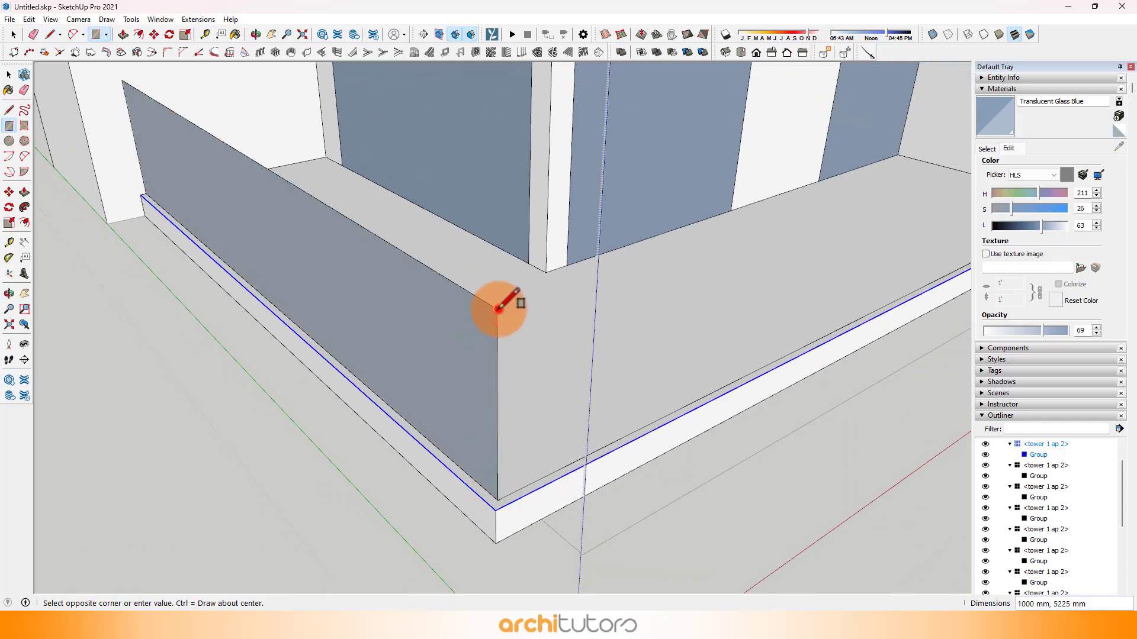
# Step: Draw the railing panel along the L-shaped balcony's other outer side and paint both panels with Translucent Glass Blue
pyautogui.moveTo(497, 308)
pyautogui.mouseDown(button='middle')
pyautogui.moveTo(749, 275)
pyautogui.moveTo(859, 216)
pyautogui.moveTo(820, 245)
pyautogui.moveTo(736, 246)
pyautogui.moveTo(521, 322)
pyautogui.mouseUp(button='middle')
pyautogui.click(817, 248)
pyautogui.press('b')
pyautogui.click(410, 320)
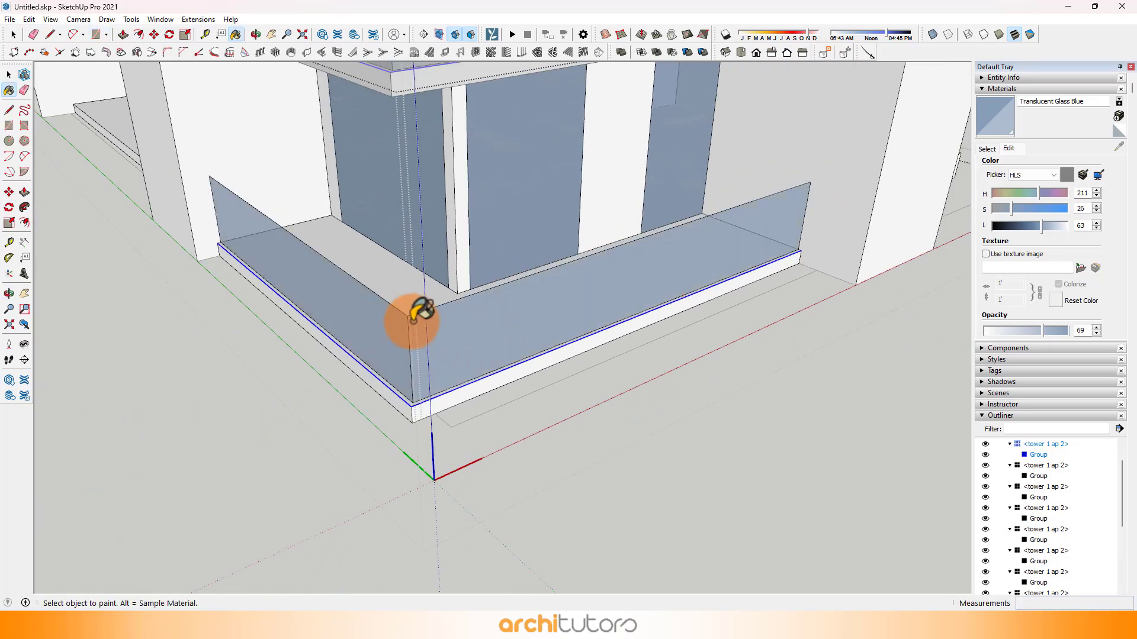
# Step: Offset the top face of the stepped recess's balcony slab inward by 50 mm
pyautogui.moveTo(411, 314)
pyautogui.mouseDown(button='middle')
pyautogui.moveTo(533, 329)
pyautogui.moveTo(1061, 279)
pyautogui.moveTo(622, 273)
pyautogui.moveTo(754, 300)
pyautogui.moveTo(589, 337)
pyautogui.moveTo(307, 309)
pyautogui.moveTo(482, 414)
pyautogui.mouseUp(button='middle')
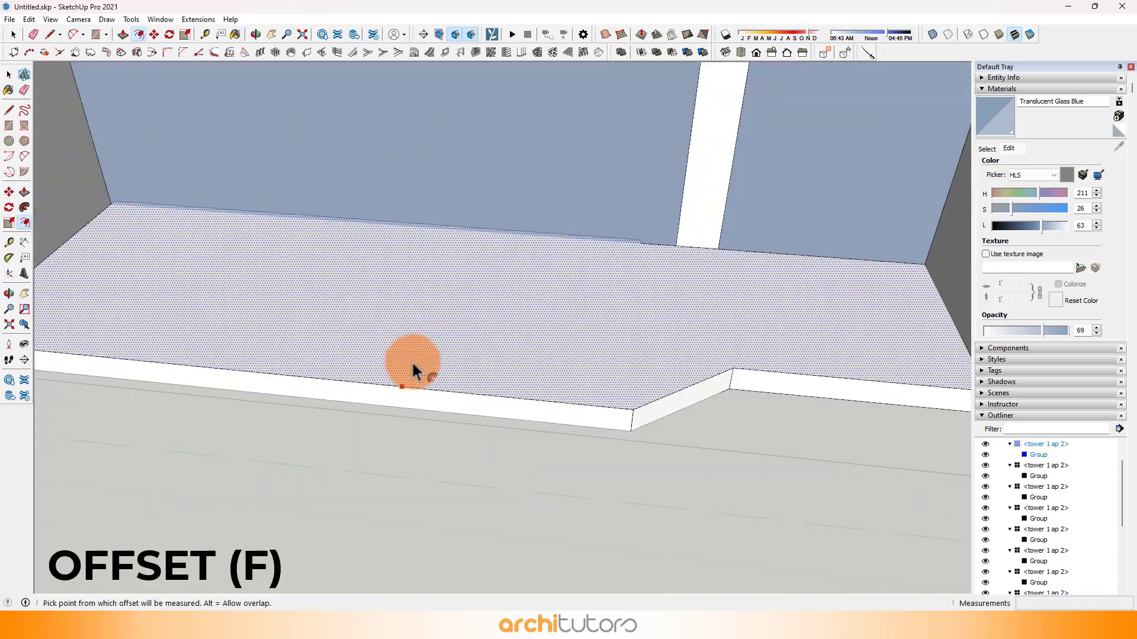
pyautogui.click(411, 360)
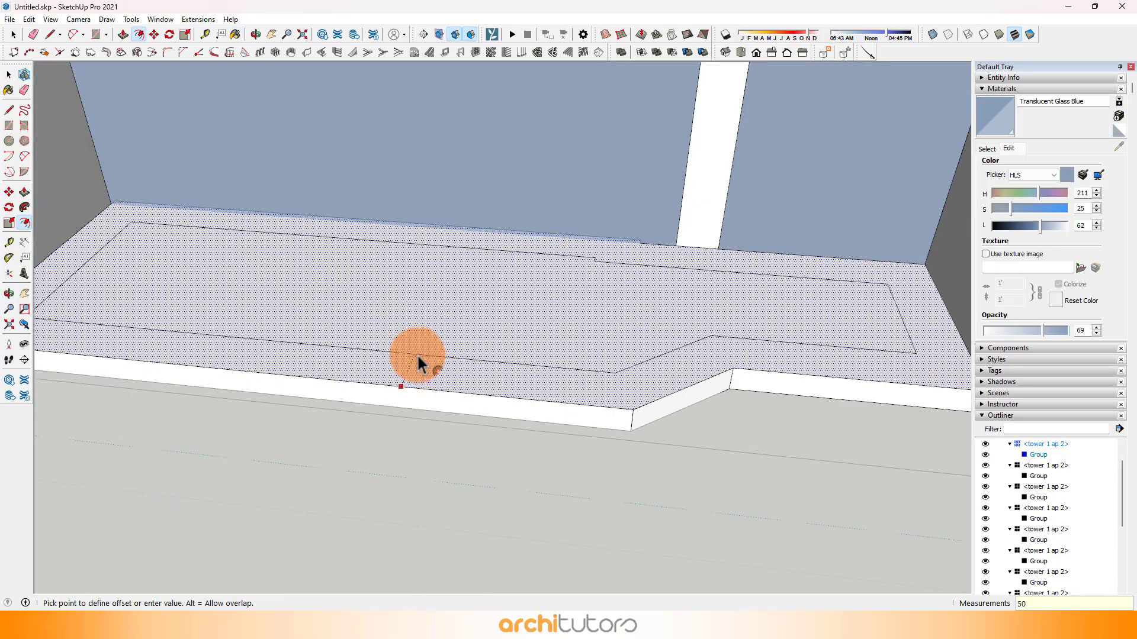
pyautogui.press('Return')
# Step: Extend the stepped slab's front offset line to both side walls and erase the leftover offset edges beside them
pyautogui.moveTo(596, 375); pyautogui.dragTo(609, 309, button='middle')
pyautogui.scroll(3, 609, 309)
pyautogui.press('l')
pyautogui.click(612, 313)
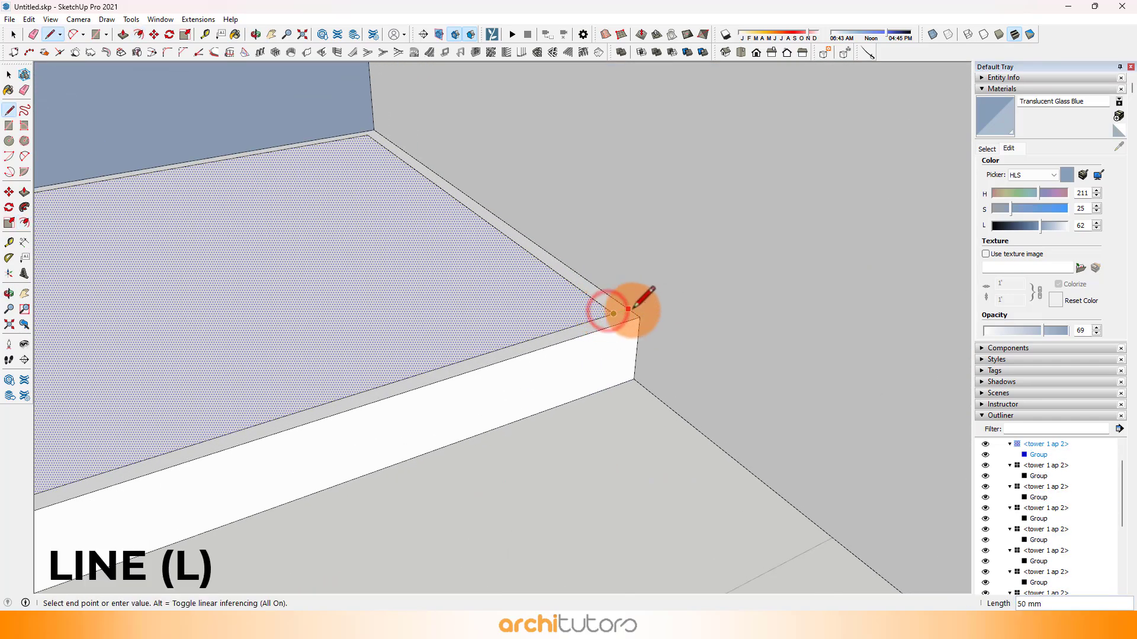
pyautogui.press('e')
pyautogui.click(608, 309)
pyautogui.scroll(-4, 733, 307)
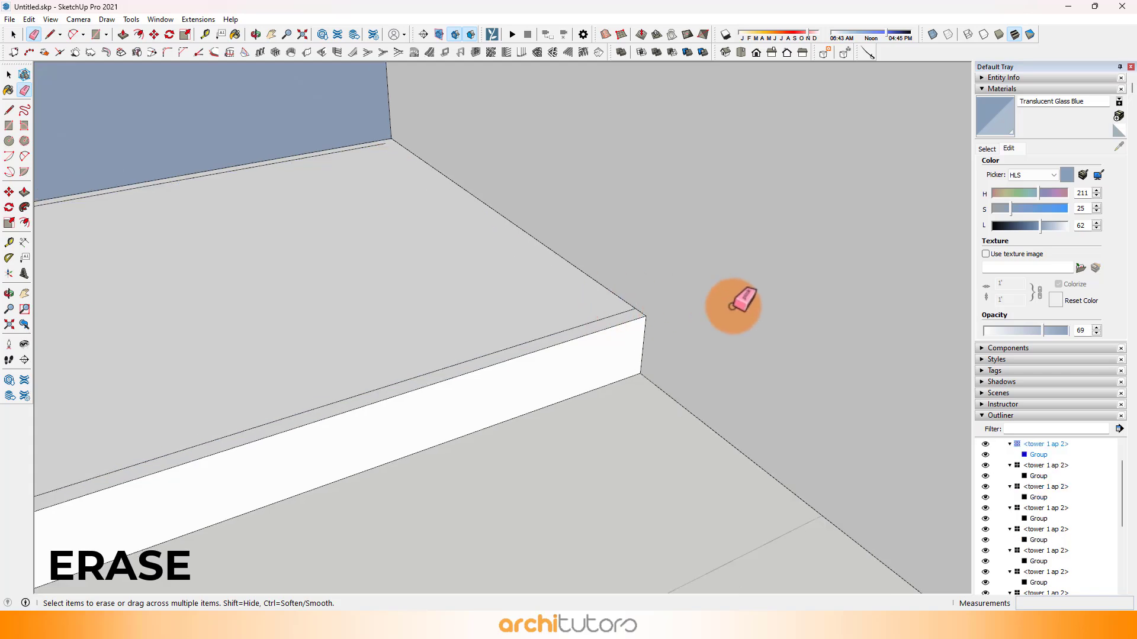
pyautogui.moveTo(322, 331)
pyautogui.keyDown('shift'); pyautogui.mouseDown(button='middle')
pyautogui.moveTo(755, 279)
pyautogui.moveTo(452, 294)
pyautogui.moveTo(686, 299)
pyautogui.mouseUp(button='middle'); pyautogui.keyUp('shift')
pyautogui.scroll(3, 368, 368)
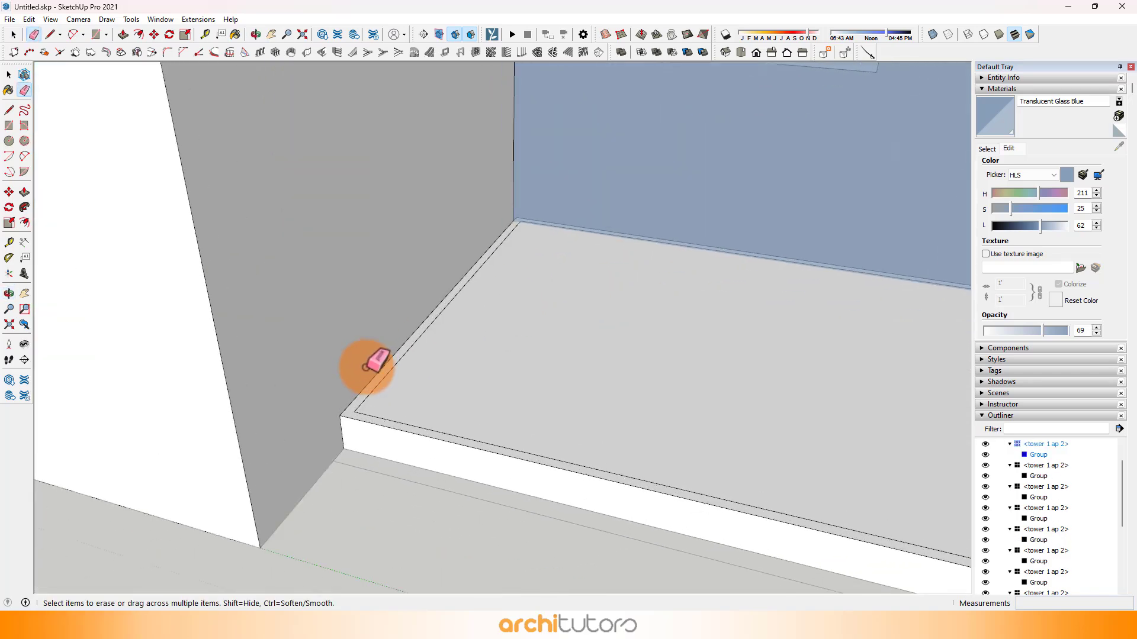
pyautogui.click(379, 391)
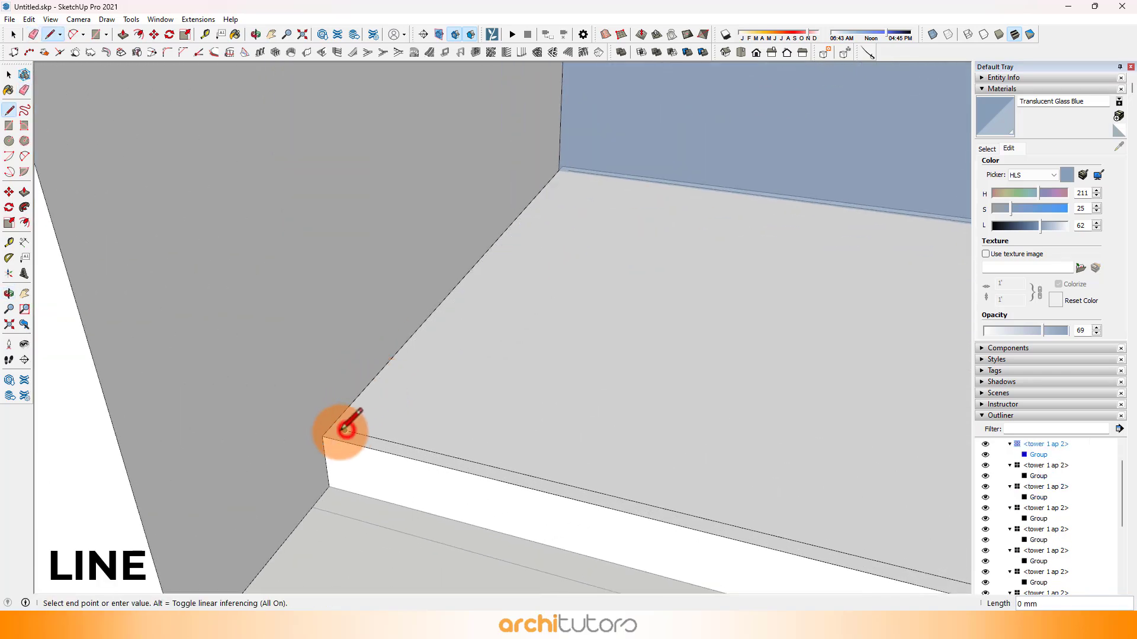
# Step: Draw a 1000 mm vertical line at the wall and a 1000 × 5307 mm railing panel along the stepped slab's longest front edge
pyautogui.click(313, 307)
pyautogui.click(330, 426)
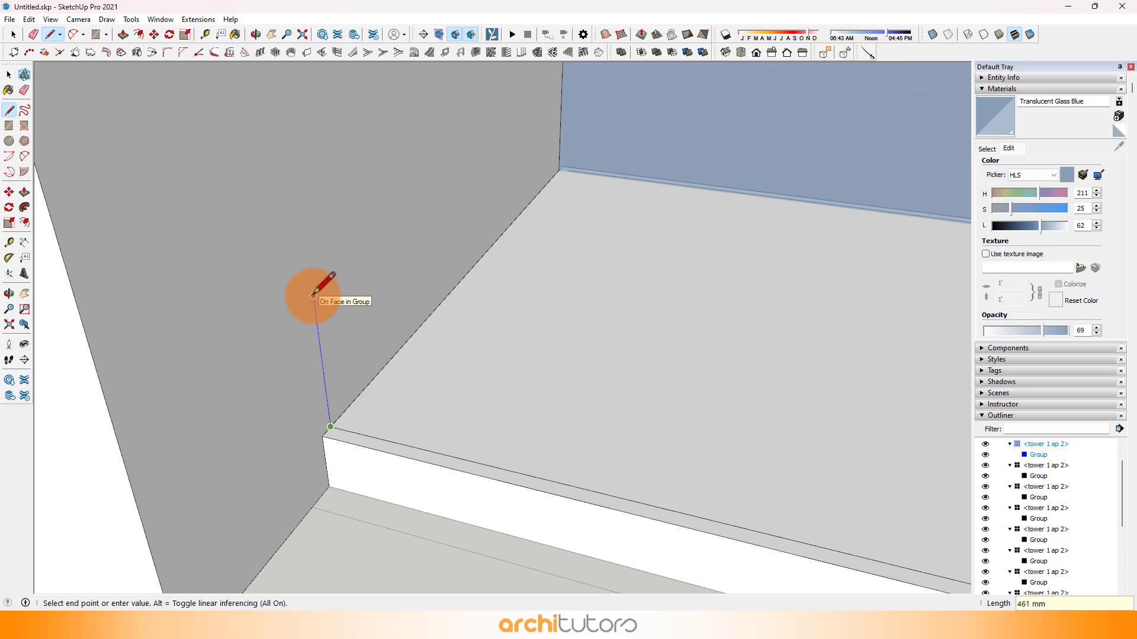
pyautogui.scroll(-3, 314, 290)
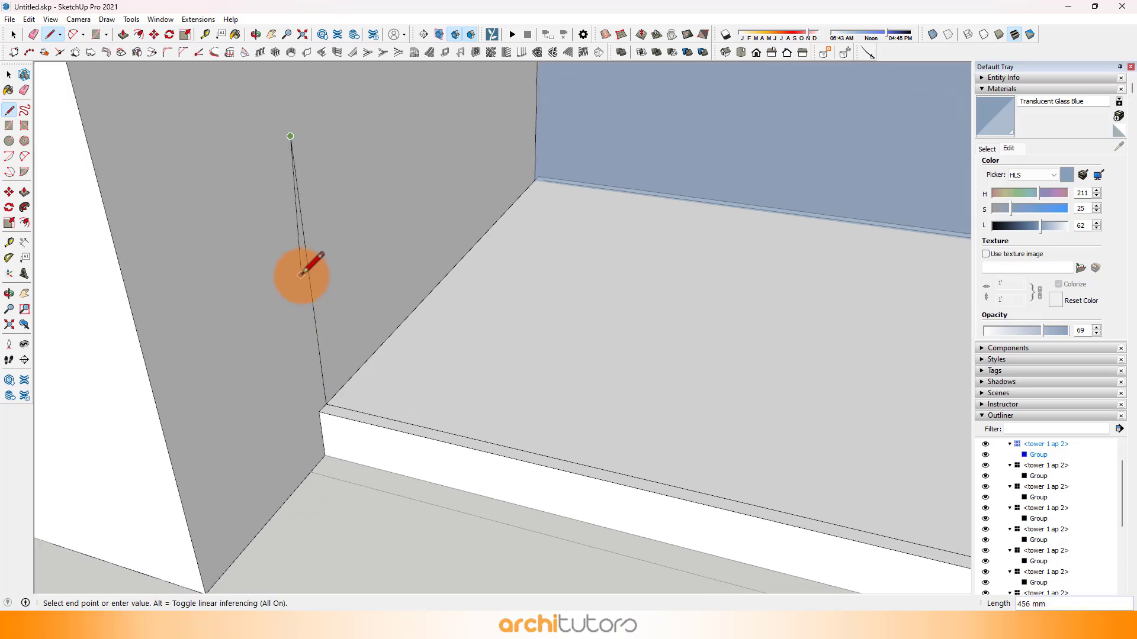
pyautogui.press('e')
pyautogui.press('r')
pyautogui.click(294, 161)
pyautogui.scroll(-2, 681, 314)
pyautogui.keyDown('shift'); pyautogui.moveTo(680, 313); pyautogui.dragTo(296, 302, button='middle'); pyautogui.keyUp('shift')
pyautogui.keyDown('shift'); pyautogui.moveTo(769, 447); pyautogui.dragTo(515, 421, button='middle'); pyautogui.keyUp('shift')
pyautogui.click(454, 436)
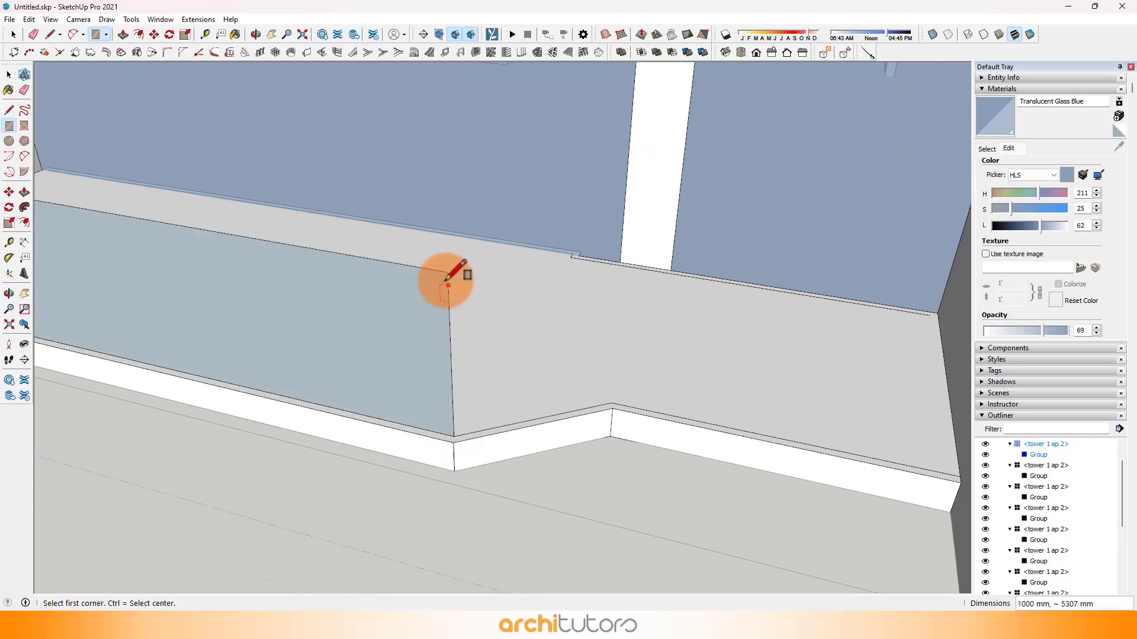
# Step: Draw 1000 mm high railing panels along the stepped slab's slanted edge and its remaining front edge, the latter about 1818 mm long
pyautogui.click(447, 273)
pyautogui.click(611, 404)
pyautogui.scroll(-2, 585, 279)
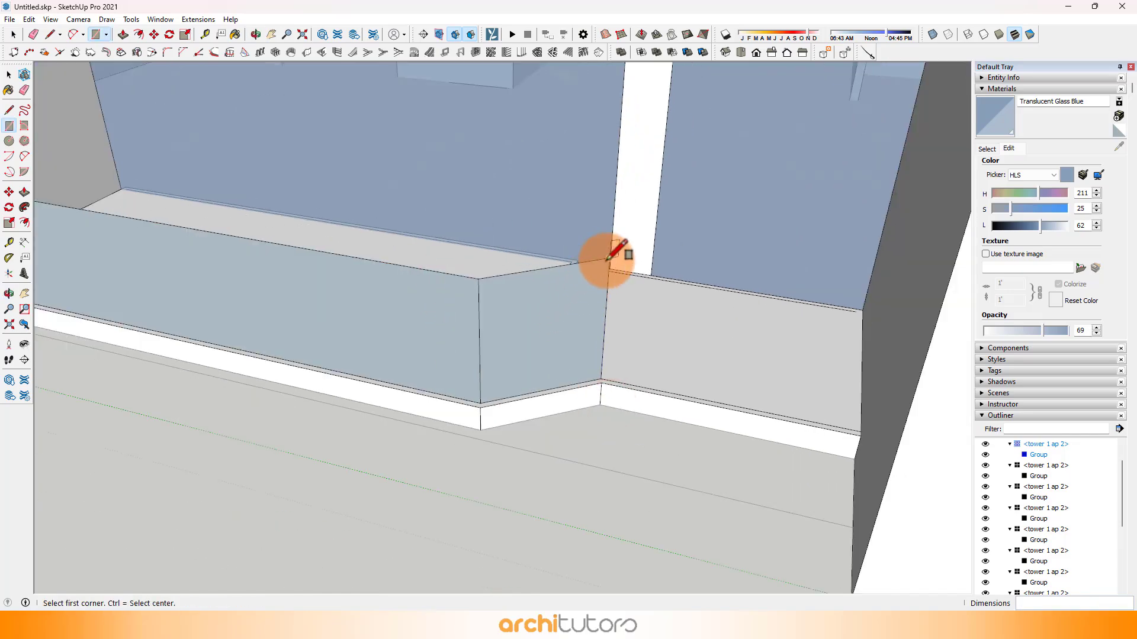
pyautogui.click(607, 259)
pyautogui.moveTo(775, 302); pyautogui.dragTo(900, 312, button='middle')
pyautogui.click(932, 343)
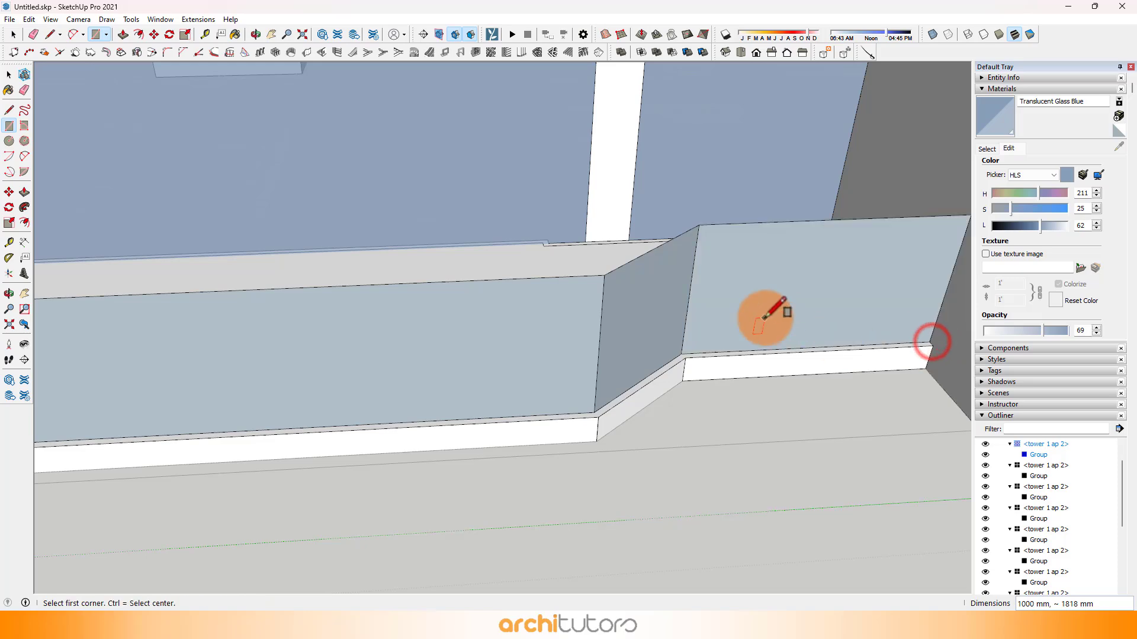
# Step: Paint the stepped balcony's railing panels with Translucent Glass Blue
pyautogui.scroll(-3, 766, 318)
pyautogui.press('b')
pyautogui.click(772, 302)
pyautogui.click(647, 319)
pyautogui.scroll(-4, 721, 315)
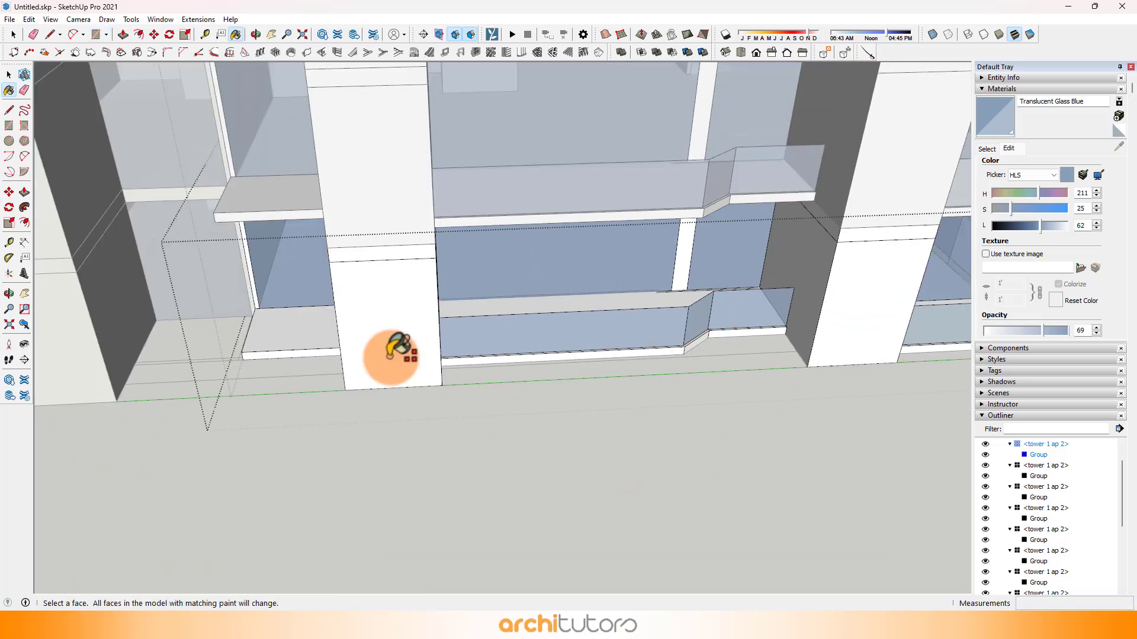
# Step: Offset the small balcony slab's side and front edges 50 mm inward
pyautogui.scroll(3, 406, 312)
pyautogui.keyDown('shift'); pyautogui.moveTo(251, 337); pyautogui.dragTo(496, 358, button='middle'); pyautogui.keyUp('shift')
pyautogui.scroll(4, 648, 388)
pyautogui.scroll(2, 651, 379)
pyautogui.press('space')
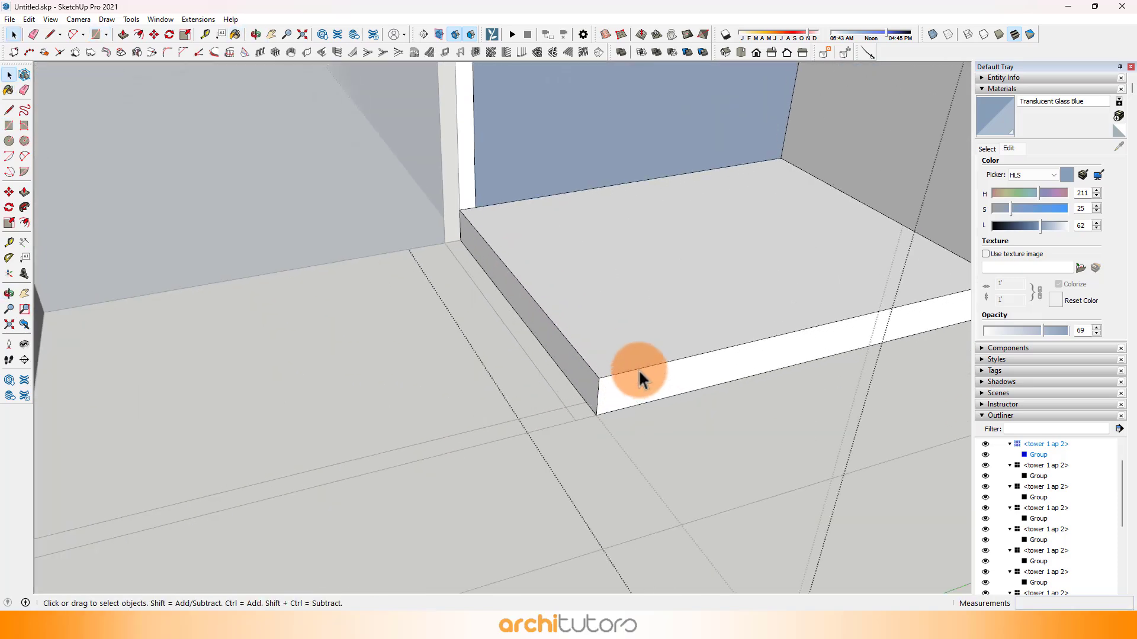
pyautogui.click(598, 373)
pyautogui.keyDown('shift'); pyautogui.click(590, 368); pyautogui.keyUp('shift')
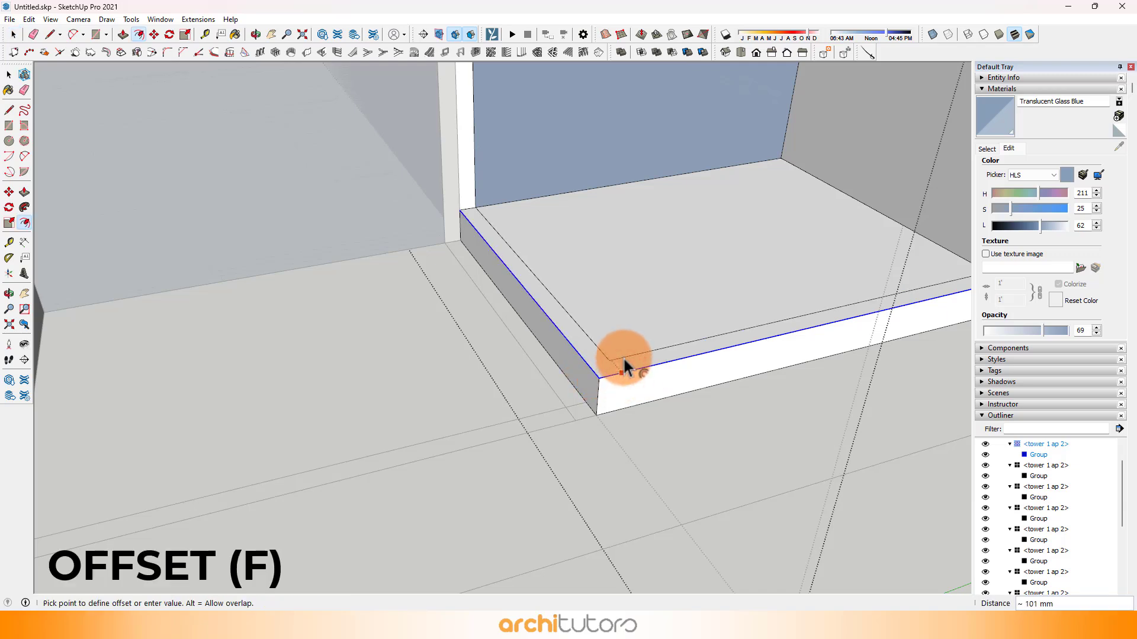
pyautogui.write('0')
pyautogui.press('Return')
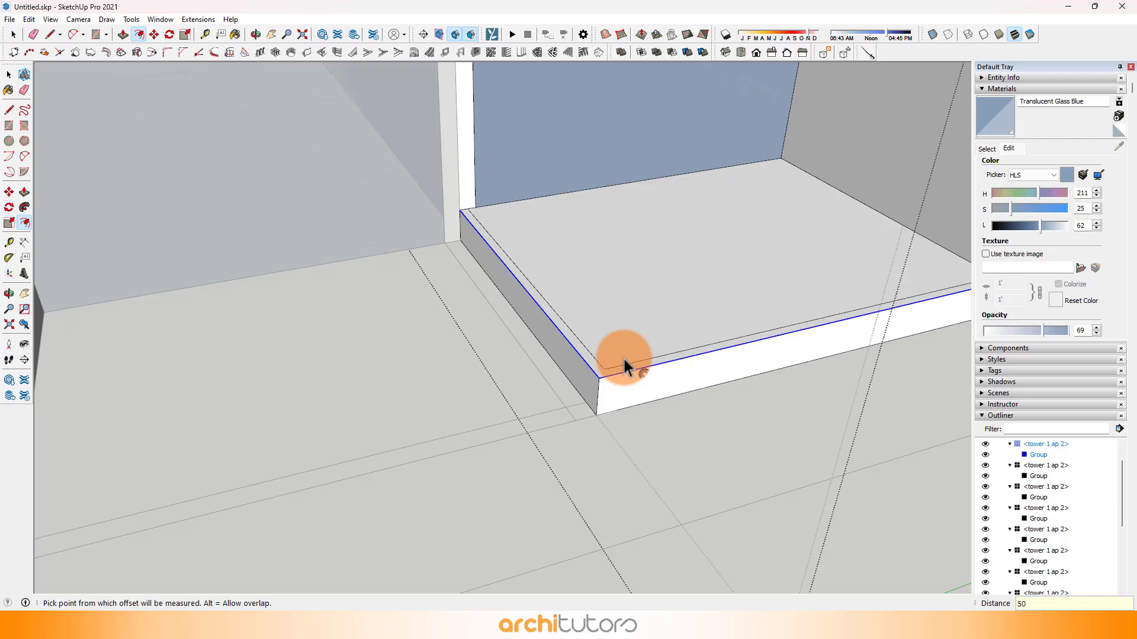
# Step: Draw a 1000 mm vertical line at the wall and 1000 mm high railing panels along the small slab's side and front offset lines
pyautogui.keyDown('shift'); pyautogui.moveTo(533, 286); pyautogui.dragTo(469, 360, button='middle'); pyautogui.keyUp('shift')
pyautogui.press('l')
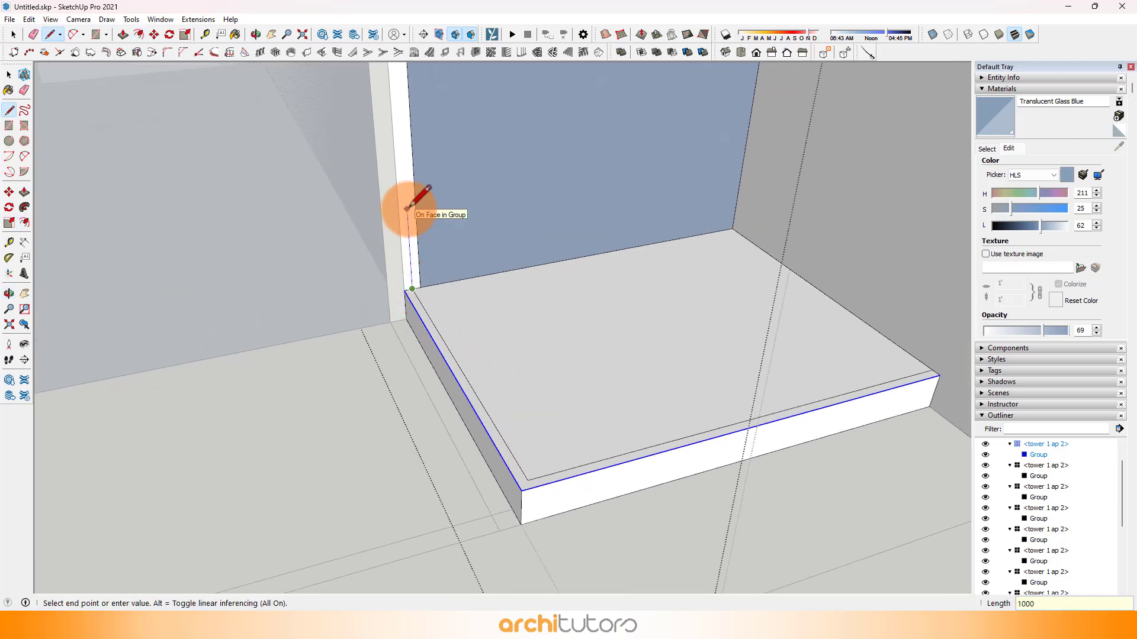
pyautogui.press('r')
pyautogui.click(402, 127)
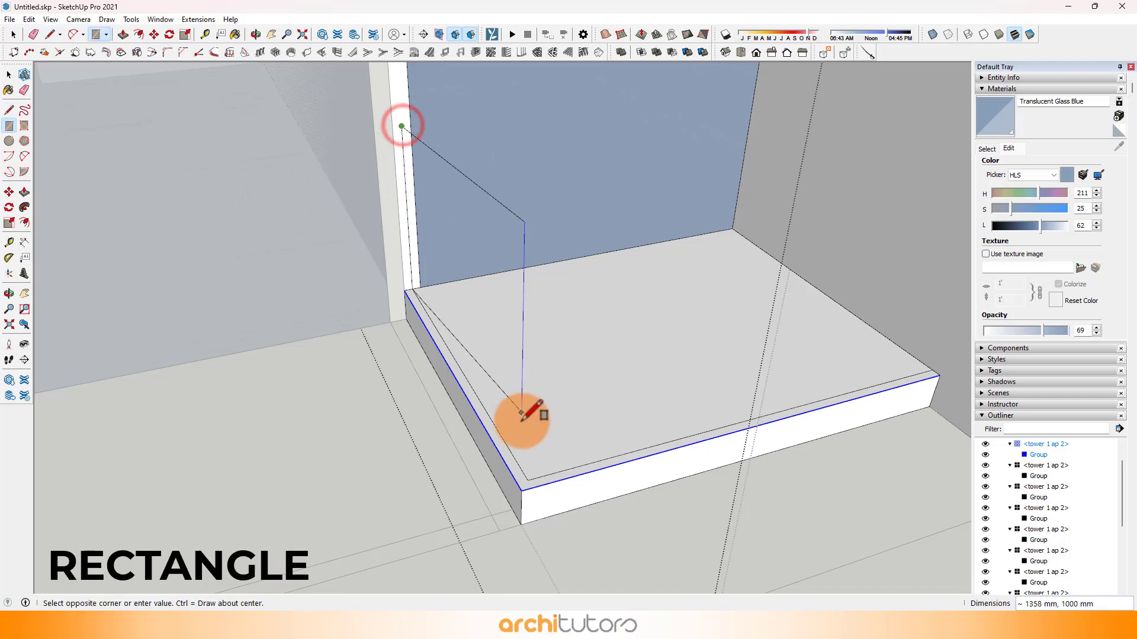
pyautogui.click(527, 479)
pyautogui.click(531, 277)
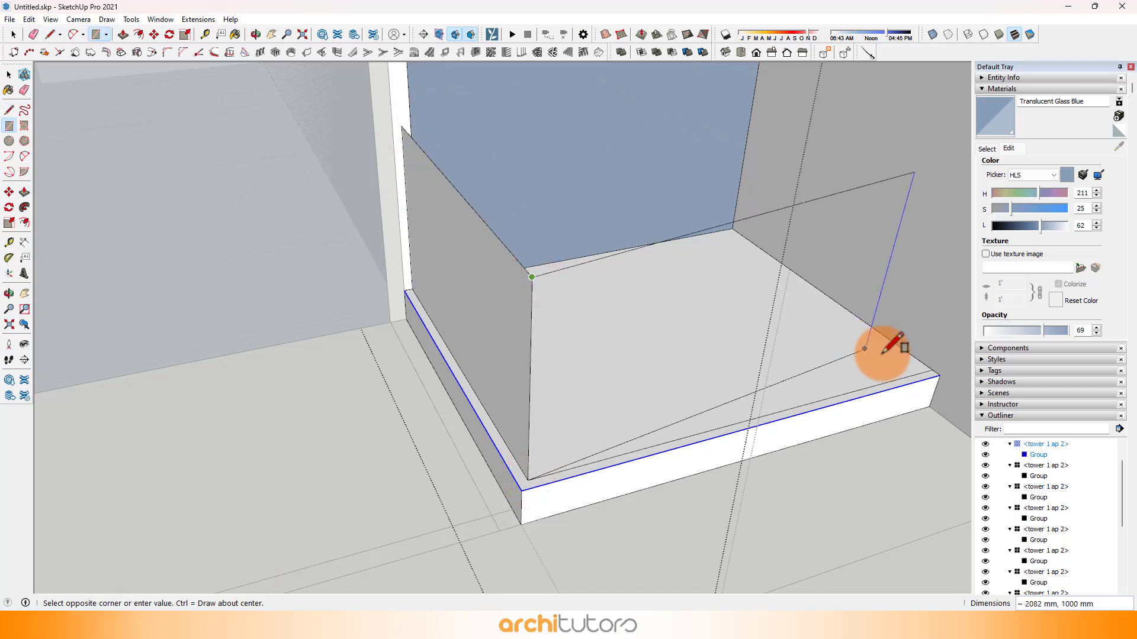
pyautogui.click(937, 374)
# Step: Paint both railing panels of the small balcony with Translucent Glass Blue and finish editing the unit
pyautogui.scroll(-2, 684, 355)
pyautogui.press('b')
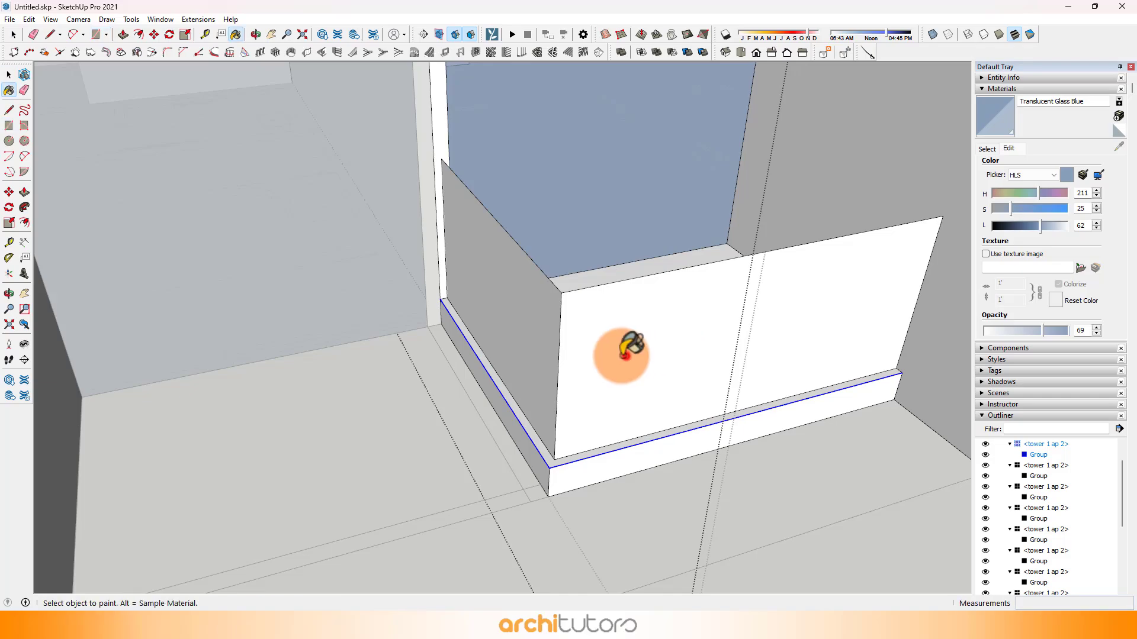
pyautogui.click(579, 358)
pyautogui.click(535, 340)
pyautogui.press('space')
pyautogui.scroll(-3, 565, 358)
pyautogui.press('Escape')
pyautogui.press('Escape')
# Step: Examine the repeated balconies and glass railings around the tower's corner and facades
pyautogui.moveTo(549, 374); pyautogui.dragTo(450, 352, button='middle')
pyautogui.scroll(-6, 458, 351)
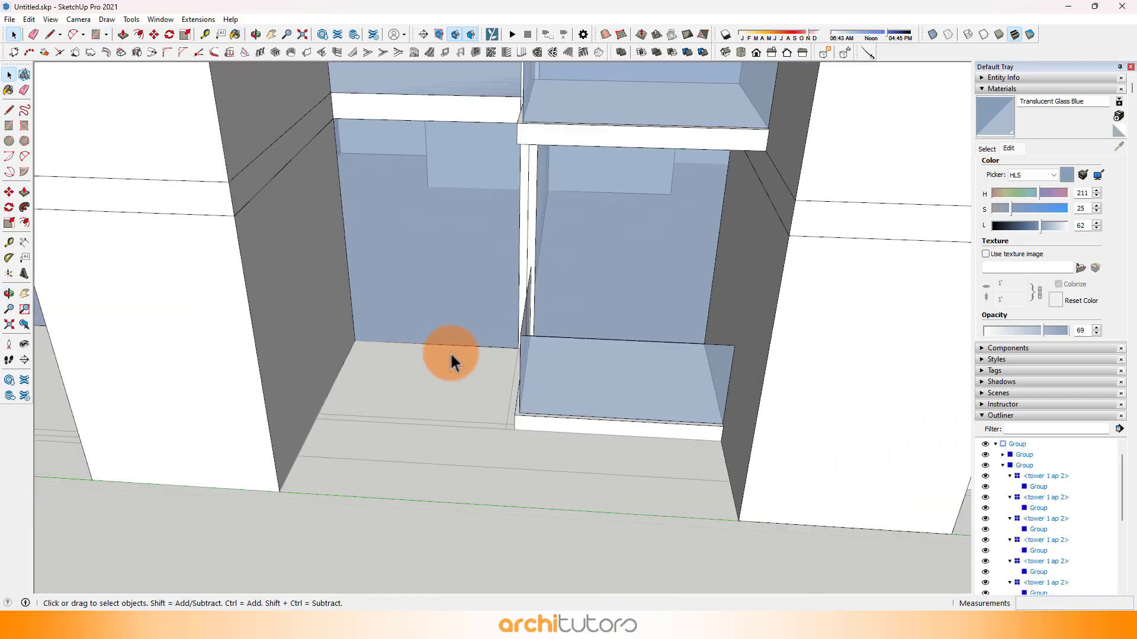
pyautogui.keyDown('shift'); pyautogui.moveTo(751, 366); pyautogui.dragTo(168, 314, button='middle'); pyautogui.keyUp('shift')
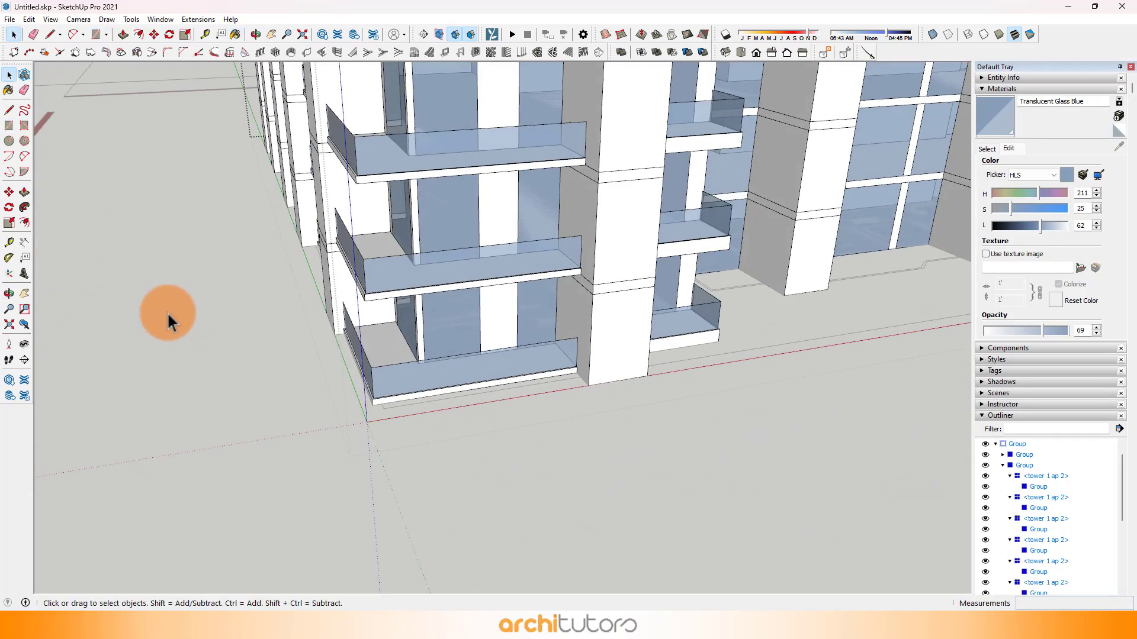
pyautogui.moveTo(613, 318); pyautogui.dragTo(490, 481, button='middle')
pyautogui.scroll(-4, 572, 410)
pyautogui.moveTo(478, 356); pyautogui.dragTo(479, 426, button='middle')
pyautogui.scroll(-5, 464, 379)
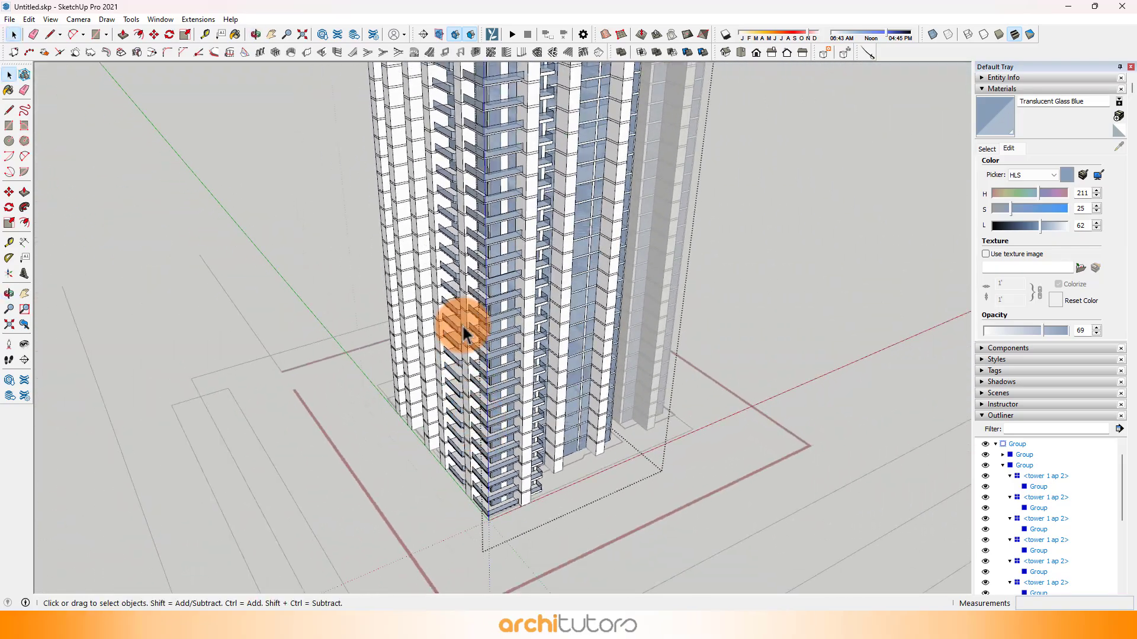
pyautogui.scroll(5, 449, 207)
pyautogui.moveTo(475, 119); pyautogui.dragTo(572, 345, button='middle')
pyautogui.keyDown('shift'); pyautogui.moveTo(578, 404); pyautogui.dragTo(587, 306, button='middle'); pyautogui.keyUp('shift')
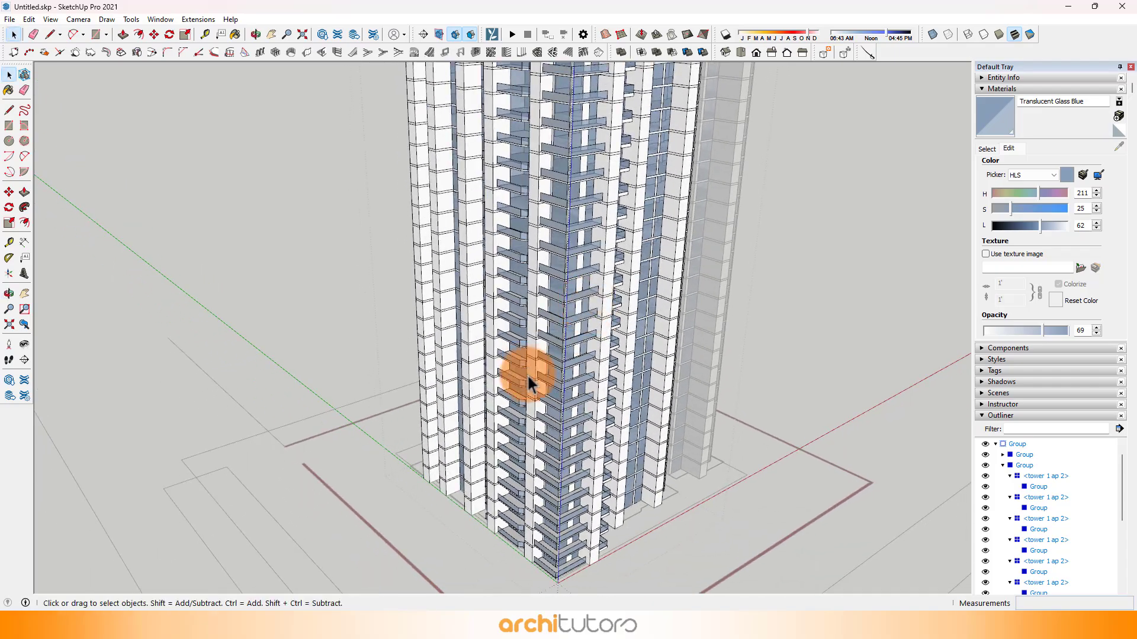
# Step: Open the neighbouring tower 1 ap 1 component for editing and group all of its geometry
pyautogui.scroll(3, 541, 514)
pyautogui.moveTo(528, 375); pyautogui.dragTo(427, 393, button='middle')
pyautogui.scroll(2, 691, 480)
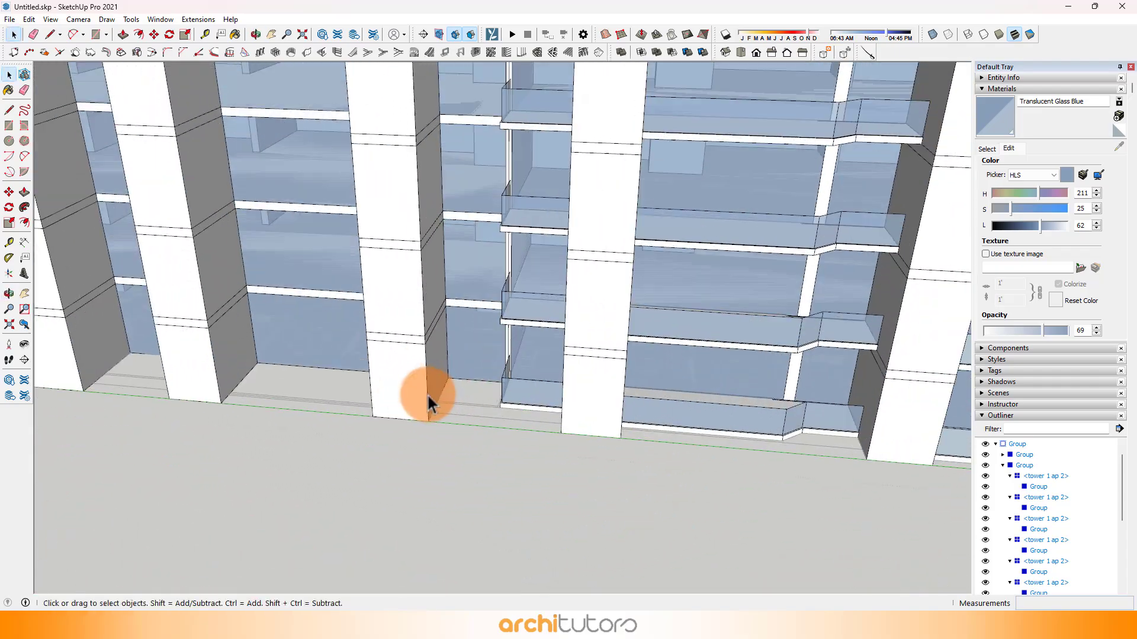
pyautogui.doubleClick(409, 387)
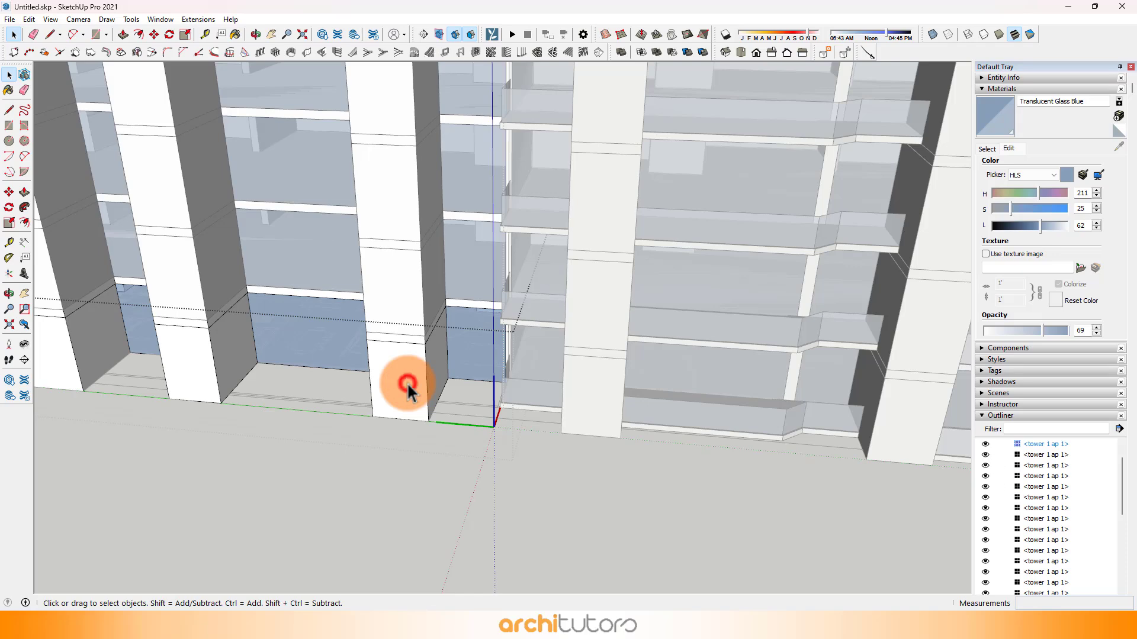
pyautogui.keyDown('shift'); pyautogui.moveTo(407, 382); pyautogui.dragTo(695, 393, button='middle'); pyautogui.keyUp('shift')
pyautogui.click(696, 398)
pyautogui.rightClick(694, 393)
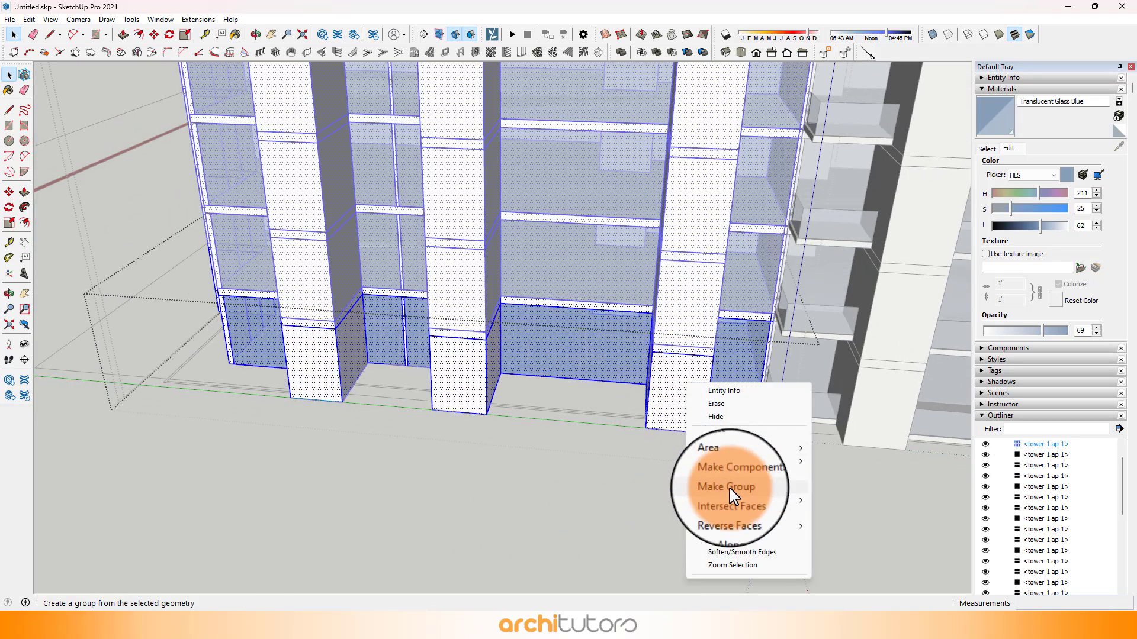
pyautogui.click(712, 489)
# Step: Draw an 1825 × 2300 mm balcony floor rectangle in the recess beside the adjoining unit's small balcony
pyautogui.scroll(5, 592, 355)
pyautogui.moveTo(589, 347); pyautogui.dragTo(413, 386, button='middle')
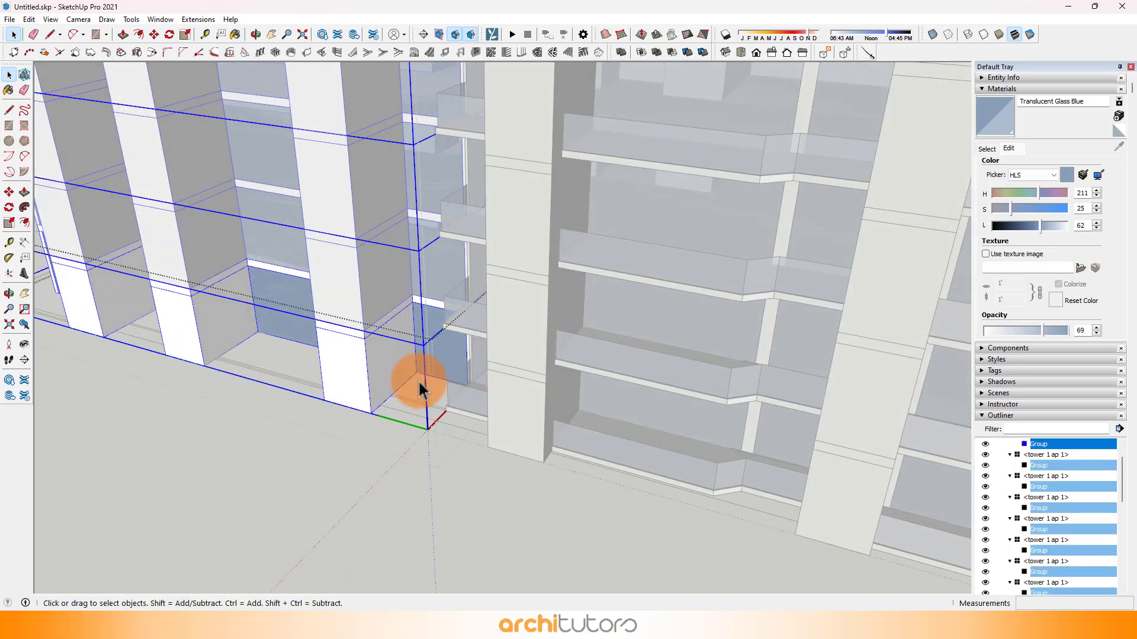
pyautogui.scroll(6, 378, 379)
pyautogui.moveTo(506, 468); pyautogui.dragTo(596, 482, button='middle')
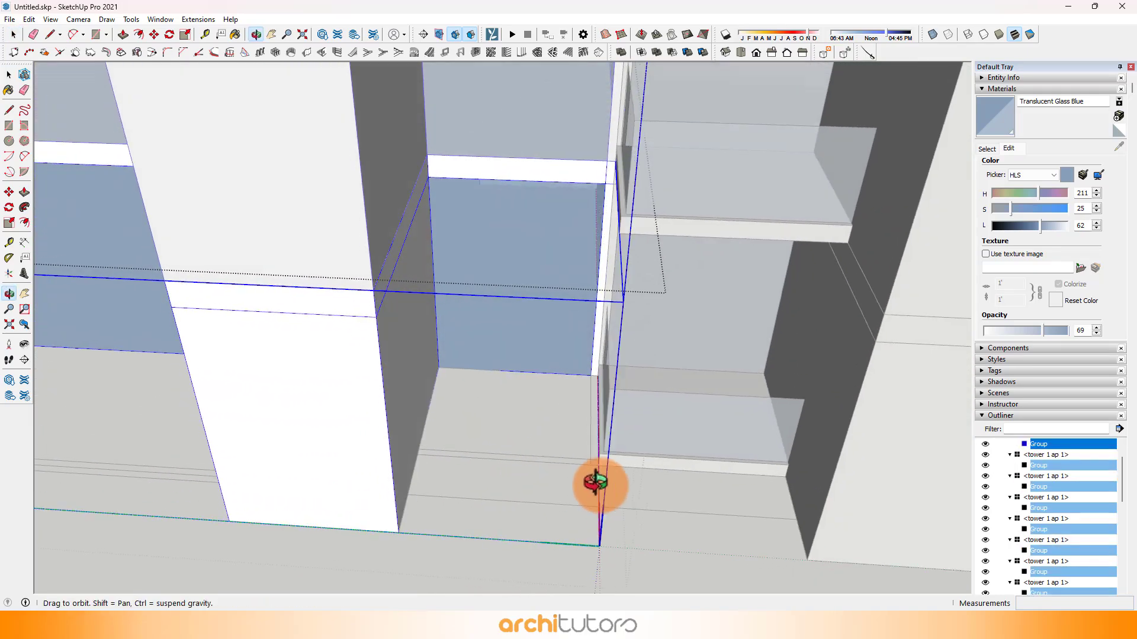
pyautogui.scroll(5, 592, 465)
pyautogui.press('r')
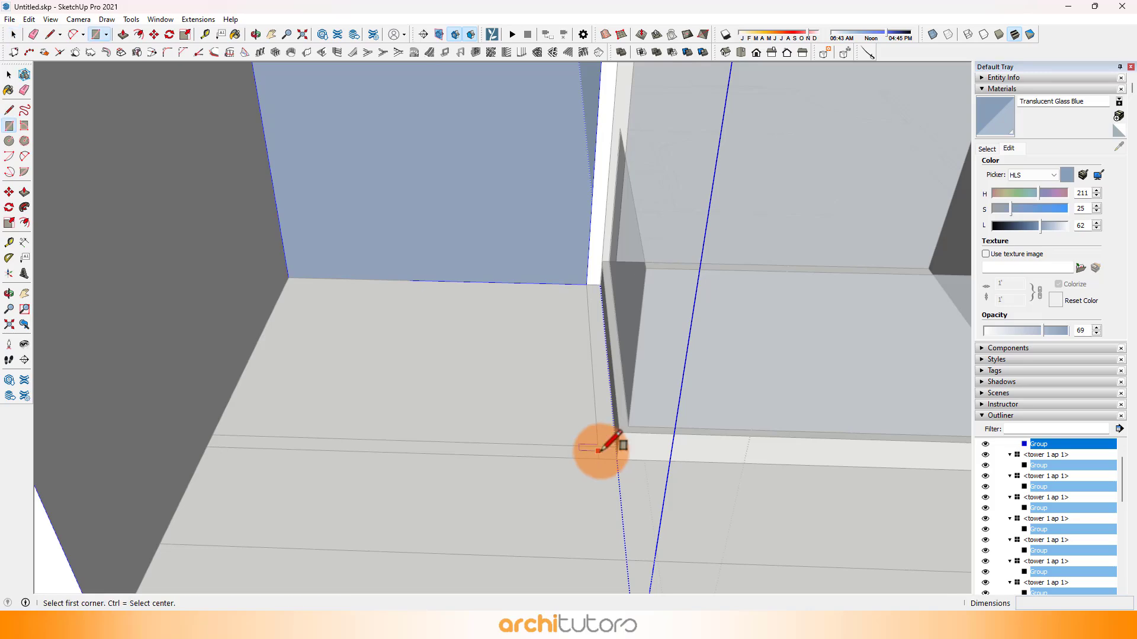
pyautogui.click(616, 459)
pyautogui.click(290, 279)
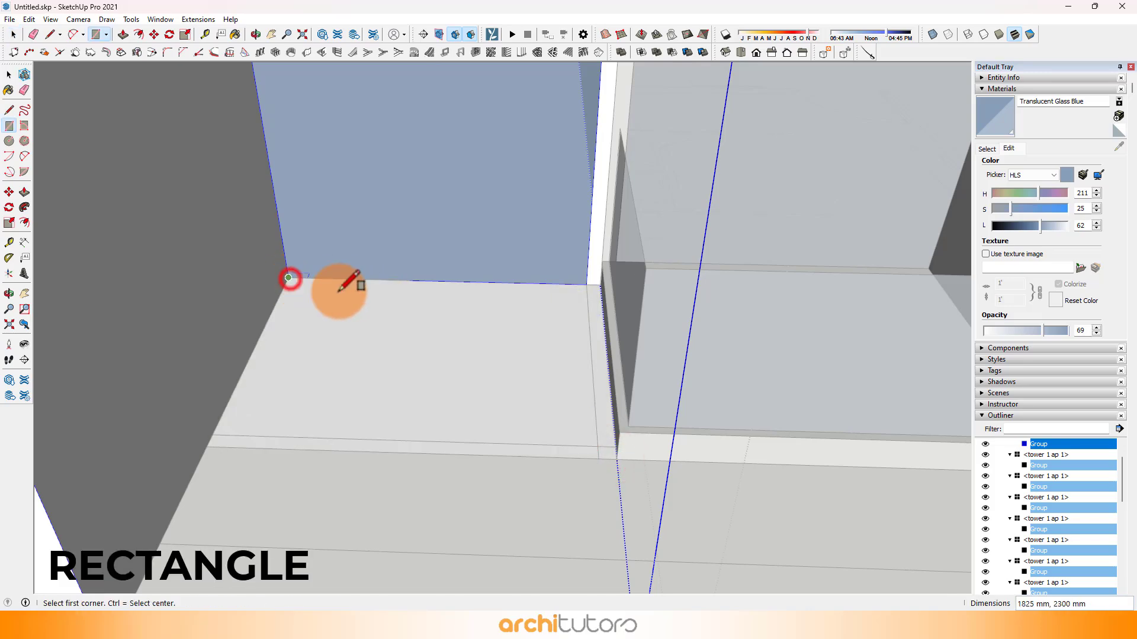
# Step: Draw a balcony floor rectangle of about 2525 × 5650 mm in the wide recess between the columns, from the outer plan line to the glazing
pyautogui.scroll(-5, 607, 345)
pyautogui.keyDown('shift'); pyautogui.moveTo(432, 409); pyautogui.dragTo(814, 422, button='middle'); pyautogui.keyUp('shift')
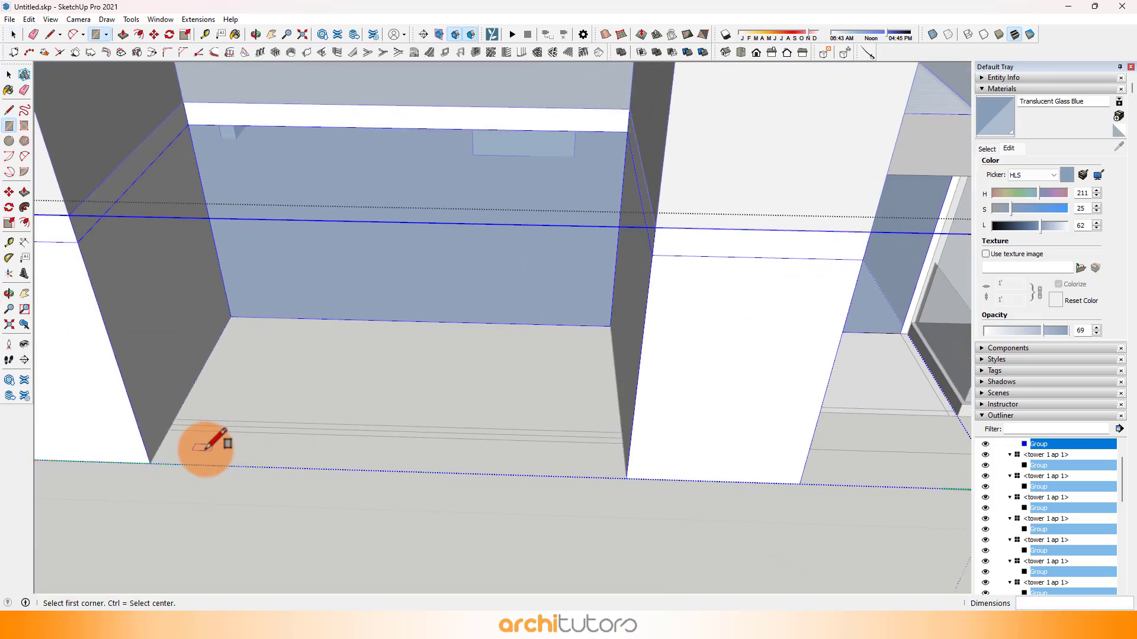
pyautogui.click(169, 428)
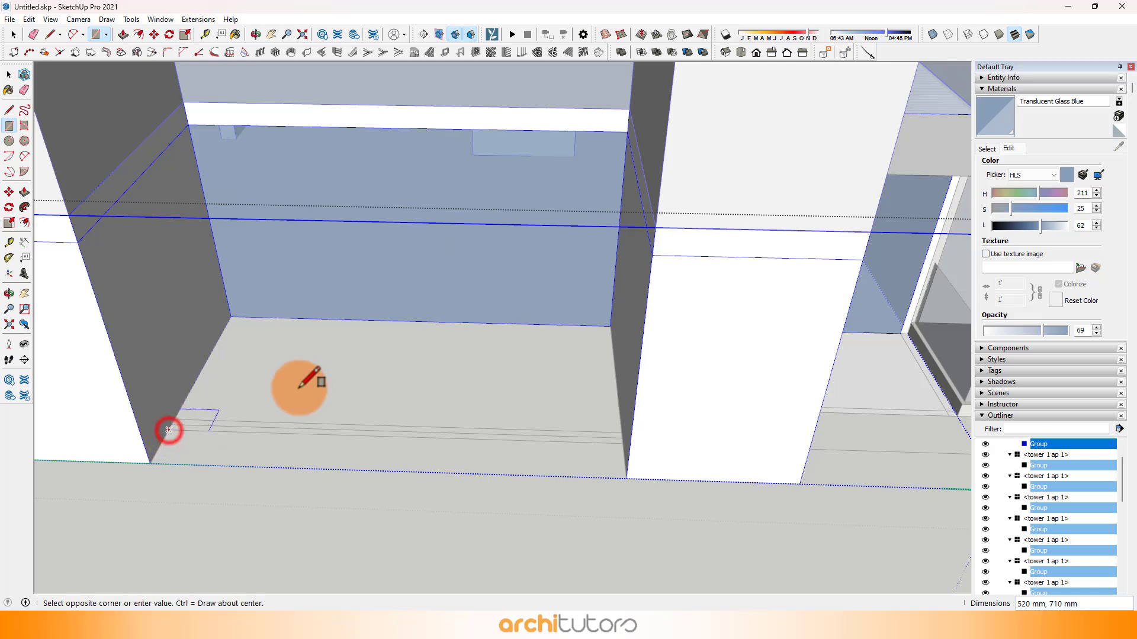
pyautogui.click(611, 327)
# Step: Draw a floor rectangle in the narrower recess with the mullioned window, from the plan line back to the glazing
pyautogui.scroll(-3, 611, 328)
pyautogui.keyDown('shift'); pyautogui.moveTo(284, 379); pyautogui.dragTo(759, 403, button='middle'); pyautogui.keyUp('shift')
pyautogui.scroll(4, 560, 401)
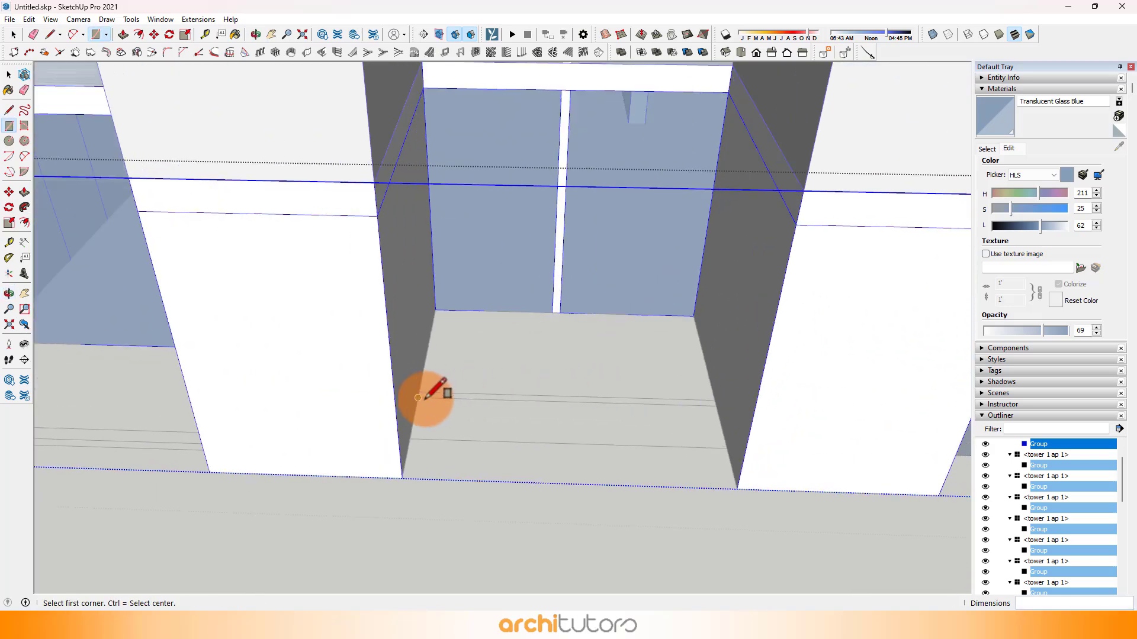
pyautogui.click(419, 398)
pyautogui.click(695, 315)
# Step: Draw an 1825 × 5275 mm floor rectangle for the corner balcony's front strip, starting at the outer plan corner
pyautogui.scroll(-2, 715, 343)
pyautogui.keyDown('shift'); pyautogui.moveTo(456, 374); pyautogui.dragTo(764, 379, button='middle'); pyautogui.keyUp('shift')
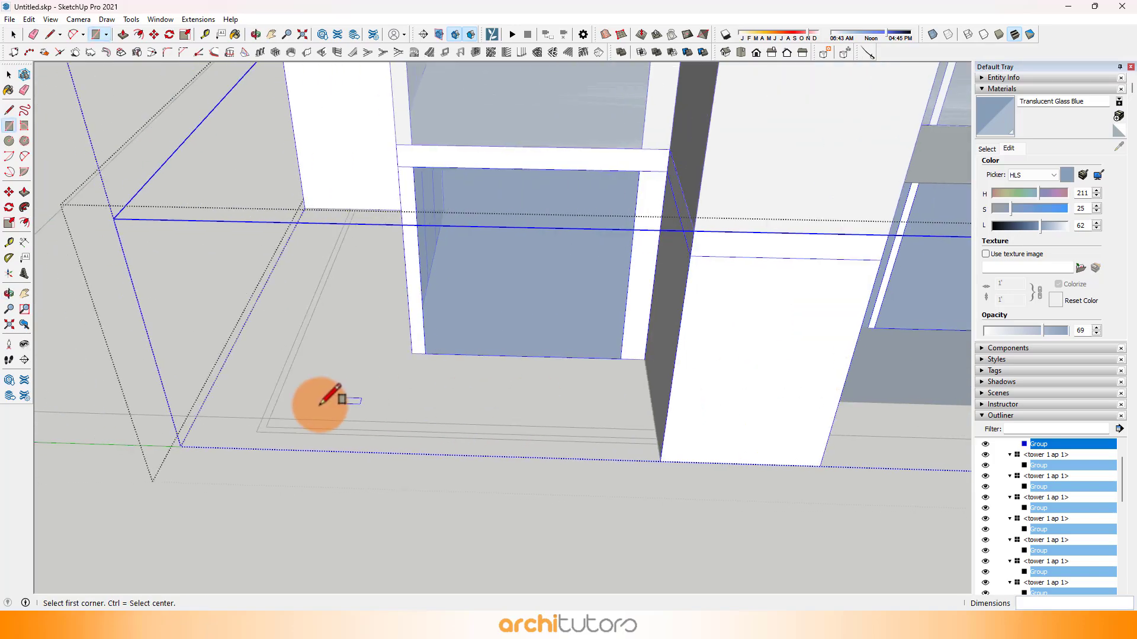
pyautogui.scroll(2, 326, 414)
pyautogui.click(247, 457)
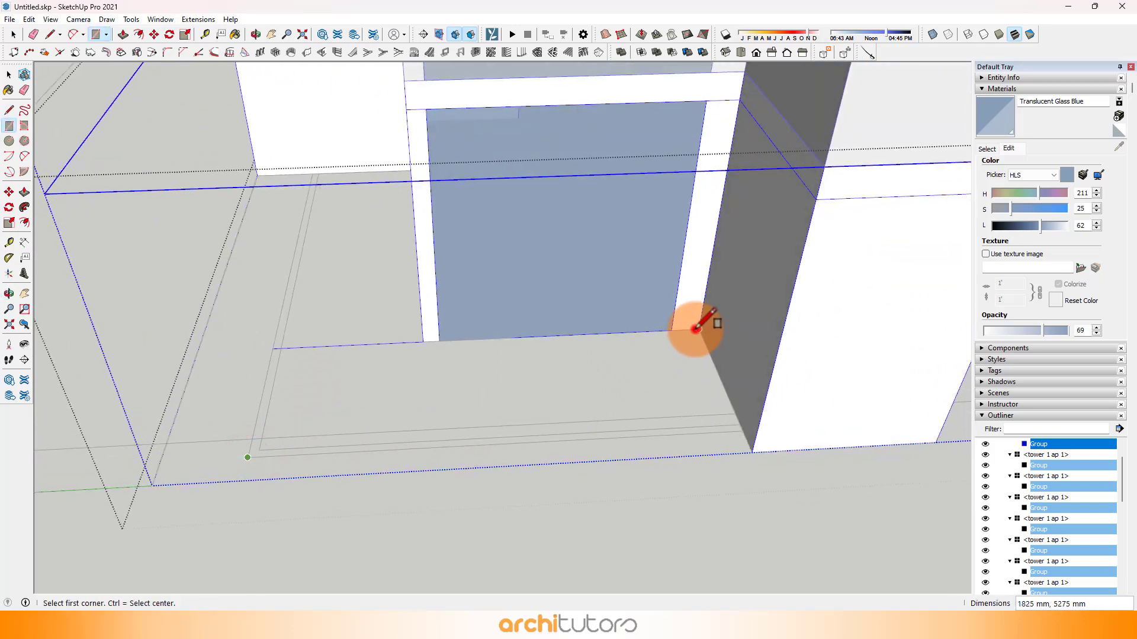
pyautogui.click(696, 328)
# Step: Draw the corner balcony's side floor rectangle from the front strip to the inner corner at the end column
pyautogui.scroll(-2, 695, 329)
pyautogui.keyDown('shift'); pyautogui.moveTo(381, 337); pyautogui.dragTo(329, 385, button='middle'); pyautogui.keyUp('shift')
pyautogui.scroll(3, 583, 428)
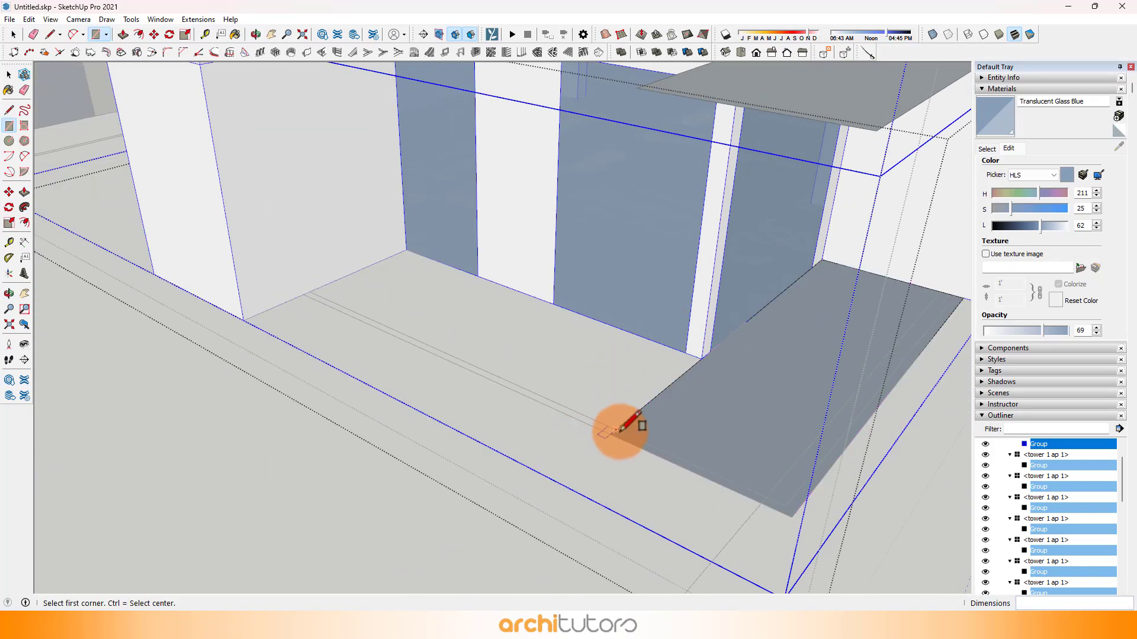
pyautogui.click(613, 433)
pyautogui.click(407, 250)
# Step: Draw a floor rectangle for the small balcony beyond the end column, from its outer plan corner to the glazing corner
pyautogui.keyDown('shift'); pyautogui.moveTo(207, 266); pyautogui.dragTo(631, 391, button='middle'); pyautogui.keyUp('shift')
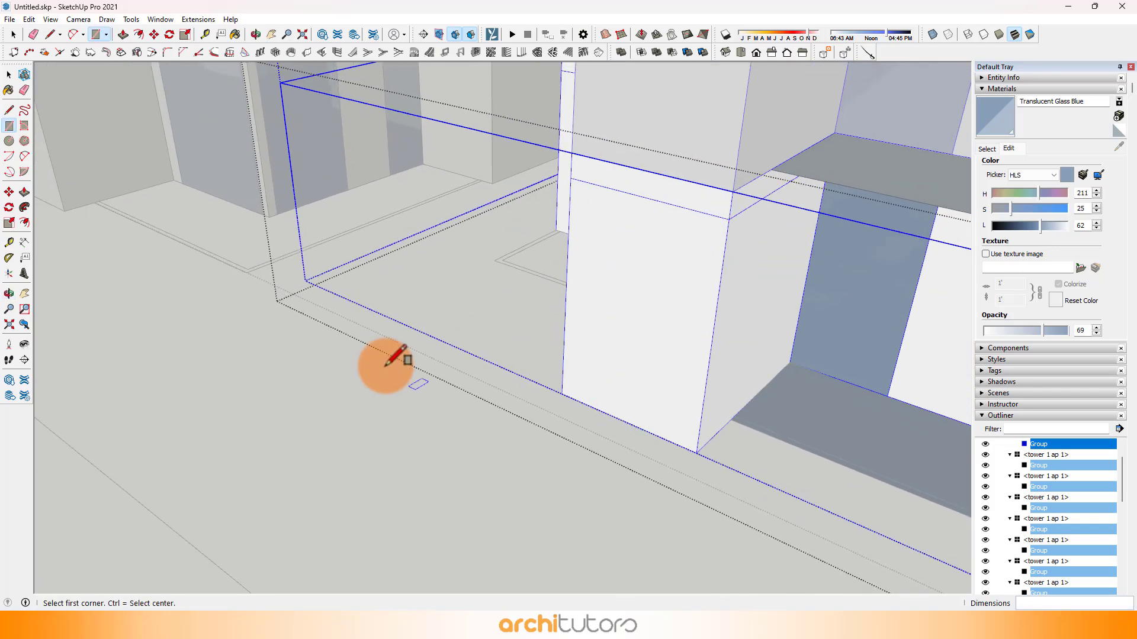
pyautogui.moveTo(386, 366); pyautogui.dragTo(243, 401, button='middle')
pyautogui.scroll(3, 531, 265)
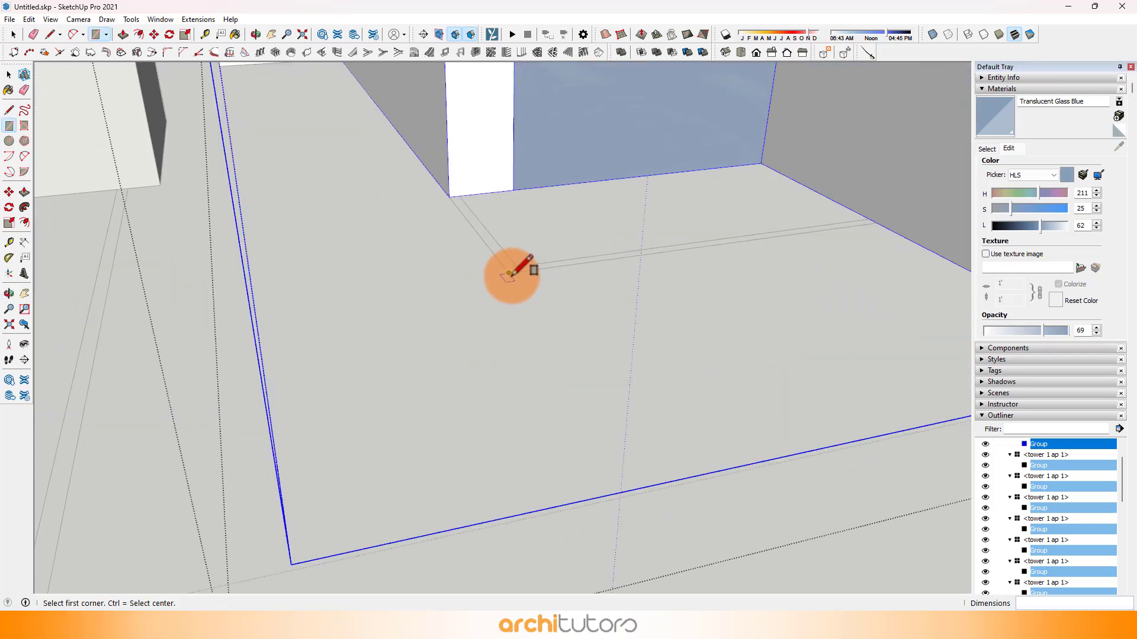
pyautogui.click(508, 274)
pyautogui.scroll(-2, 407, 381)
pyautogui.click(601, 286)
pyautogui.scroll(3, 548, 317)
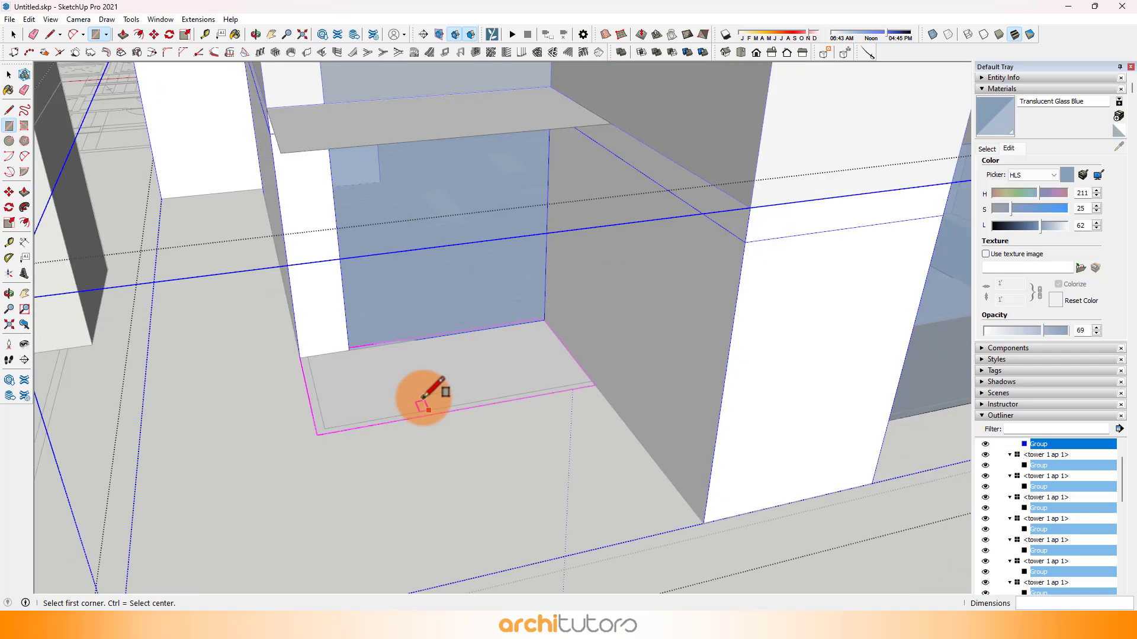
# Step: Push/Pull the small balcony's floor face beyond the end column up by 200 mm
pyautogui.scroll(-2, 424, 397)
pyautogui.scroll(3, 439, 362)
pyautogui.press('space')
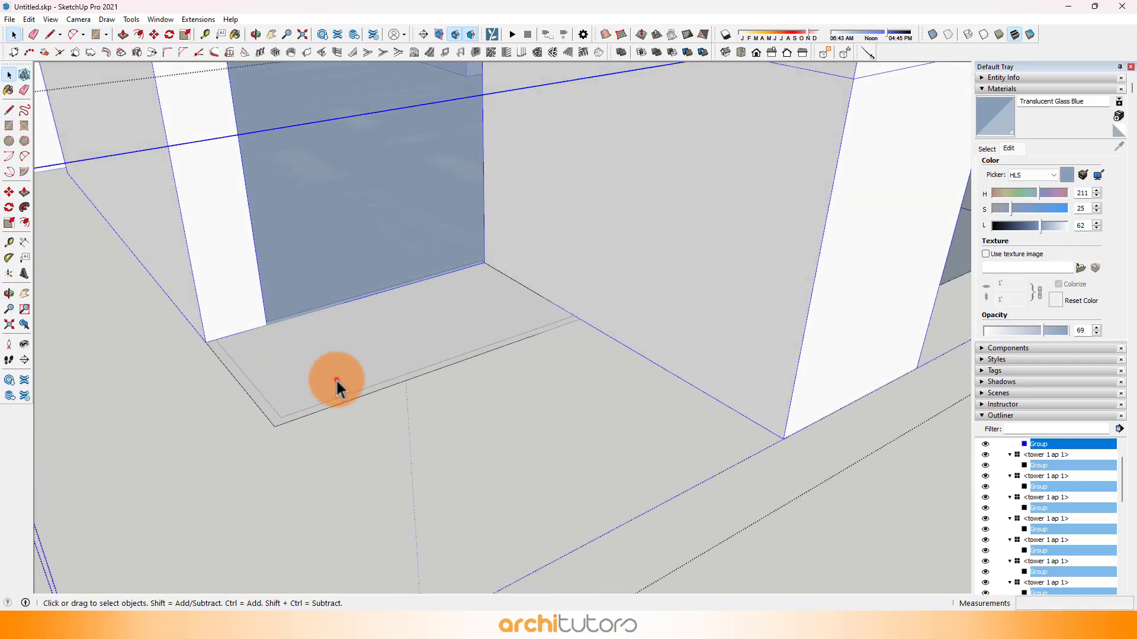
pyautogui.click(335, 381)
pyautogui.scroll(2, 272, 403)
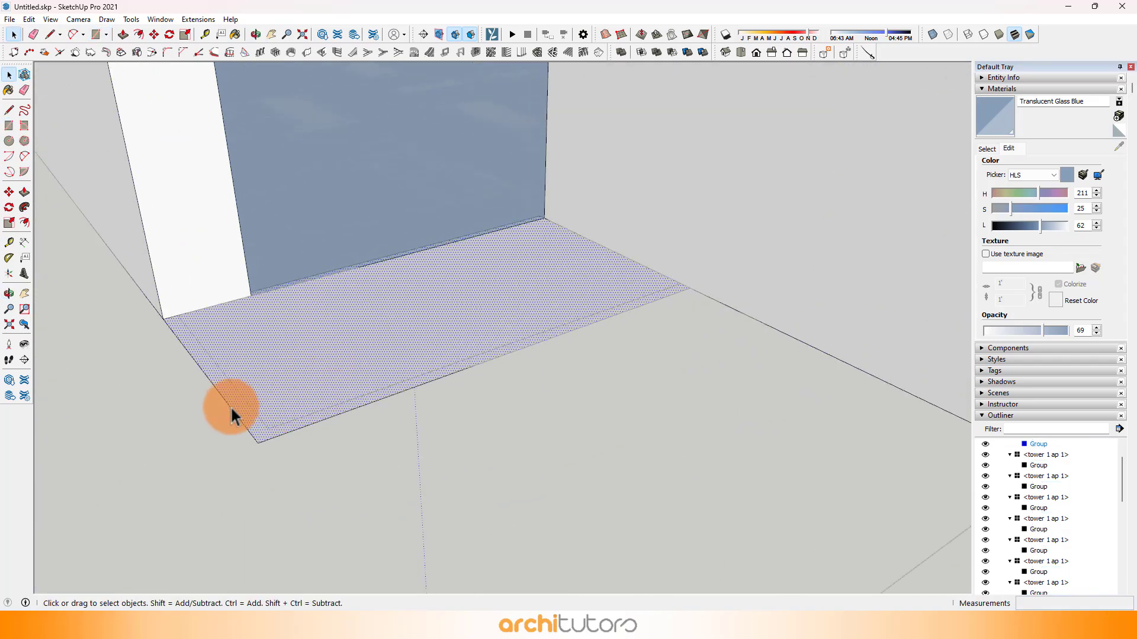
pyautogui.press('p')
pyautogui.click(328, 379)
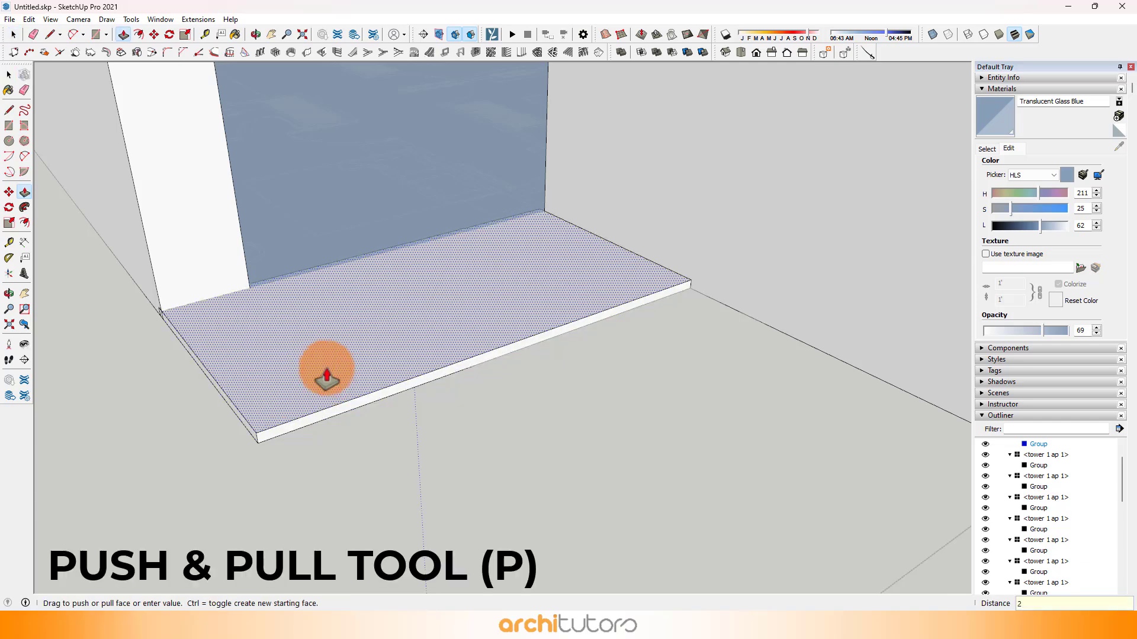
pyautogui.write('200')
pyautogui.press('Return')
# Step: Erase the edge dividing the corner balcony's front and side floor rectangles
pyautogui.scroll(-2, 310, 359)
pyautogui.keyDown('shift'); pyautogui.moveTo(702, 373); pyautogui.dragTo(139, 426, button='middle'); pyautogui.keyUp('shift')
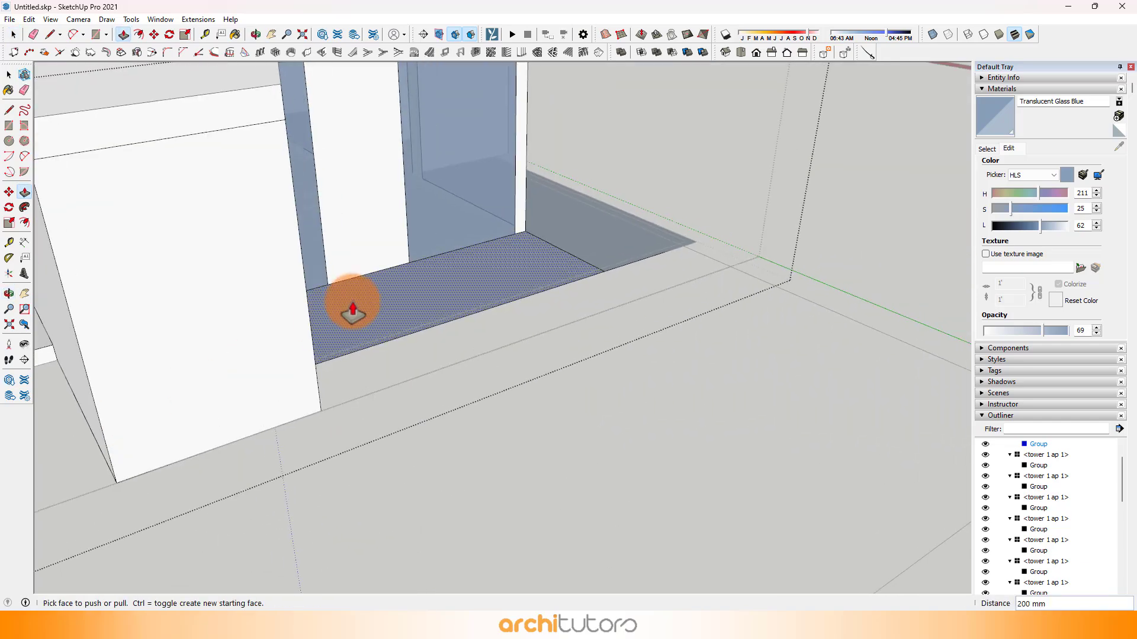
pyautogui.rightClick(553, 249)
pyautogui.press('e')
pyautogui.click(559, 249)
# Step: Reverse the L-shaped corner balcony face and repeat the 200 mm Push/Pull on it
pyautogui.moveTo(179, 274); pyautogui.dragTo(601, 313, button='middle')
pyautogui.press('space')
pyautogui.click(760, 286)
pyautogui.rightClick(760, 286)
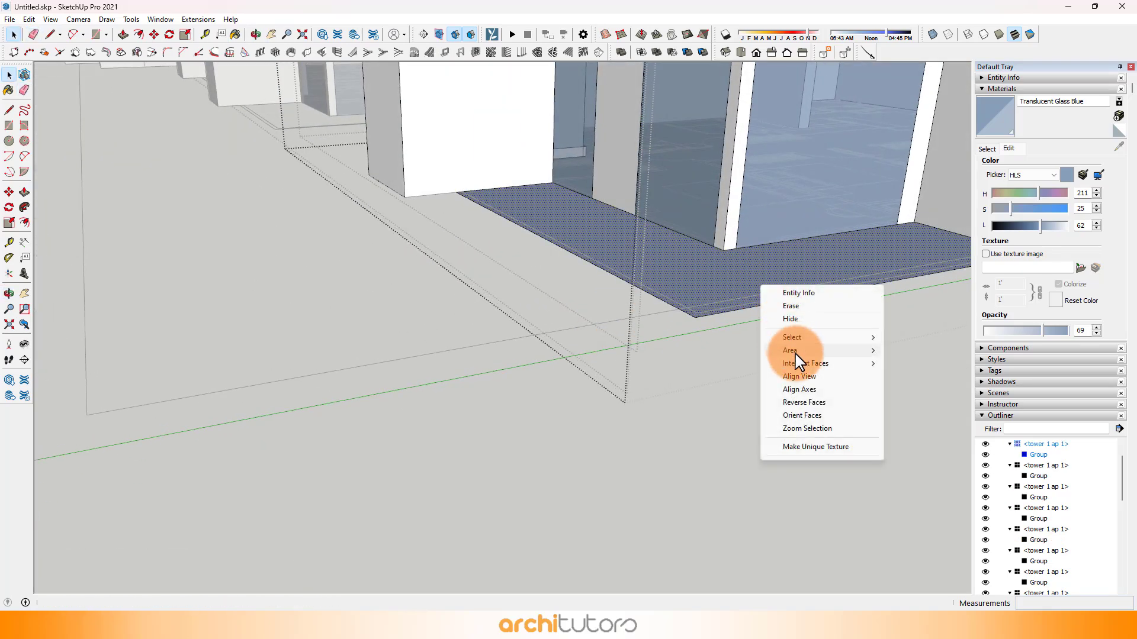
pyautogui.click(797, 403)
pyautogui.keyDown('shift'); pyautogui.moveTo(797, 278); pyautogui.dragTo(433, 422, button='middle'); pyautogui.keyUp('shift')
pyautogui.press('p')
pyautogui.doubleClick(453, 411)
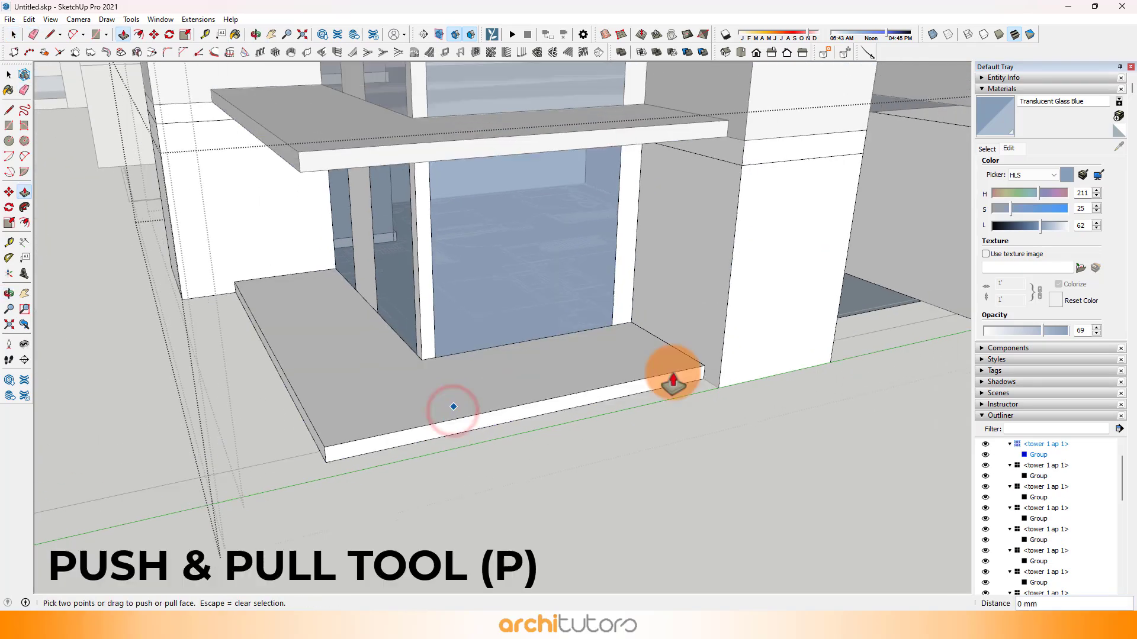
# Step: Reverse the floor faces of the two recessed balconies between the columns and repeat the 200 mm Push/Pull on both
pyautogui.moveTo(673, 385); pyautogui.dragTo(394, 394, button='middle')
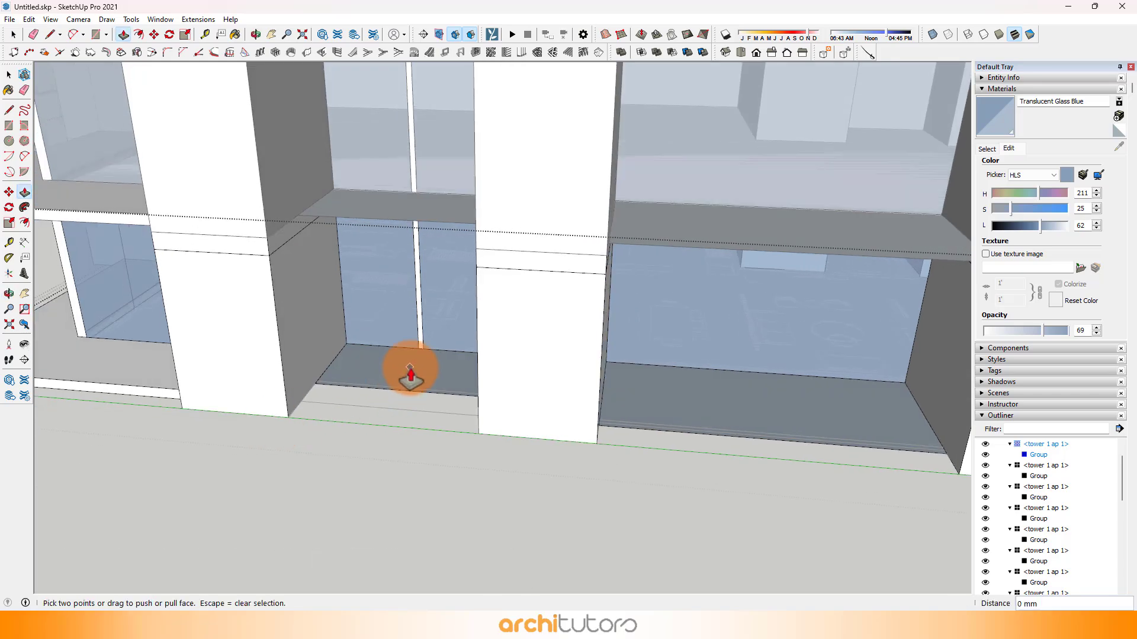
pyautogui.rightClick(399, 373)
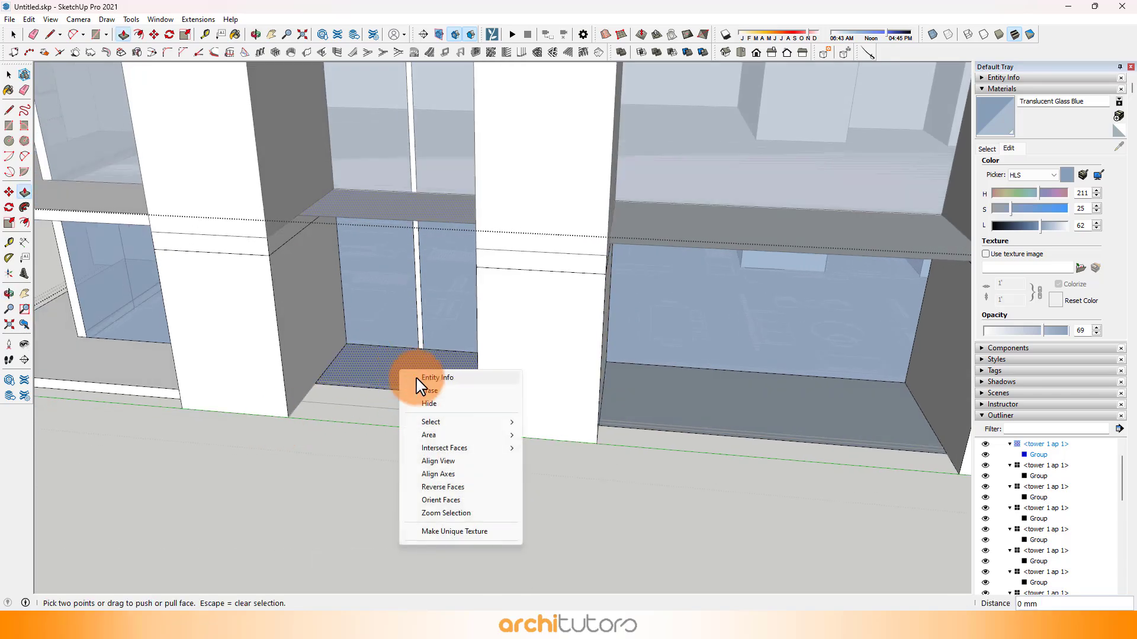
pyautogui.click(445, 487)
pyautogui.rightClick(771, 389)
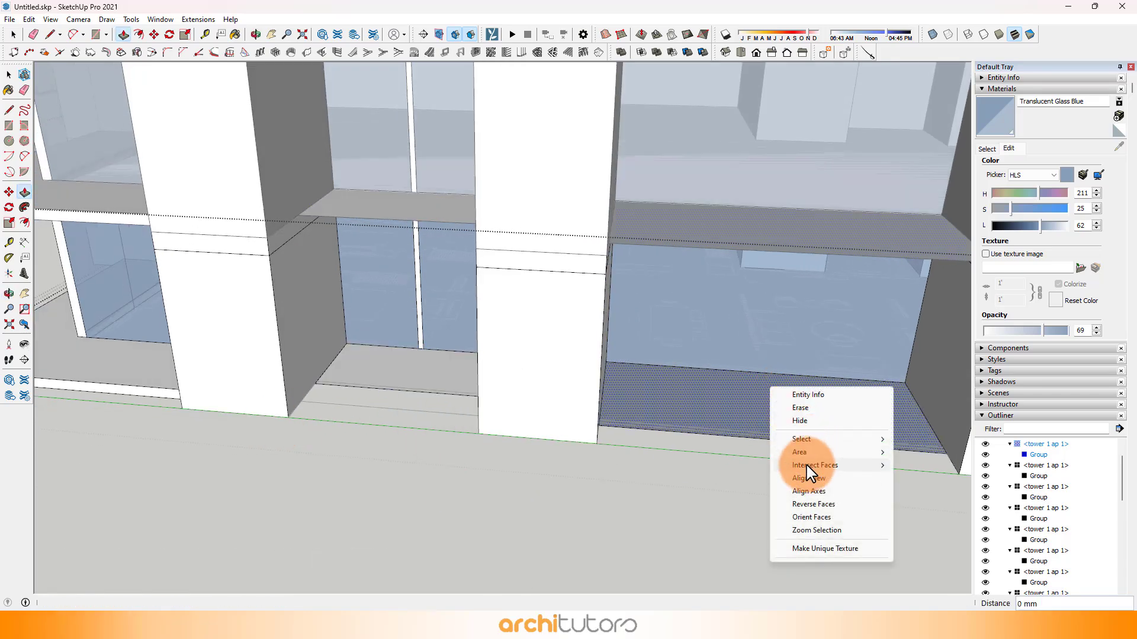
pyautogui.click(799, 505)
pyautogui.click(655, 410)
pyautogui.click(417, 374)
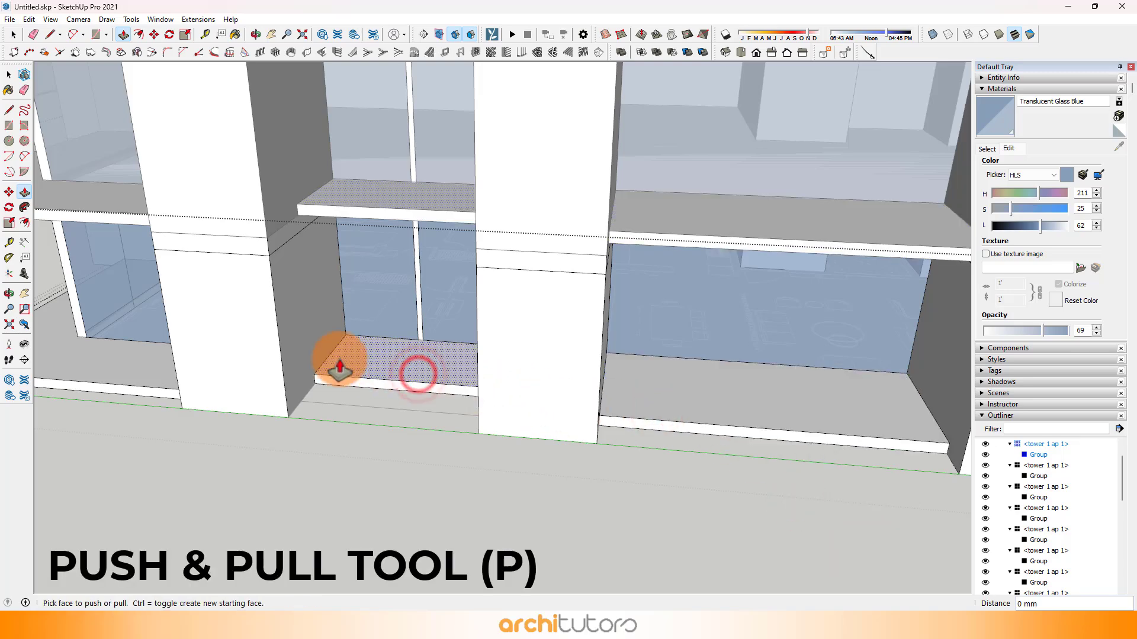
# Step: Offset the front and open-side top edges of the small end balcony slab 50 mm inward
pyautogui.moveTo(339, 370); pyautogui.dragTo(400, 381, button='middle')
pyautogui.scroll(3, 355, 398)
pyautogui.scroll(5, 320, 395)
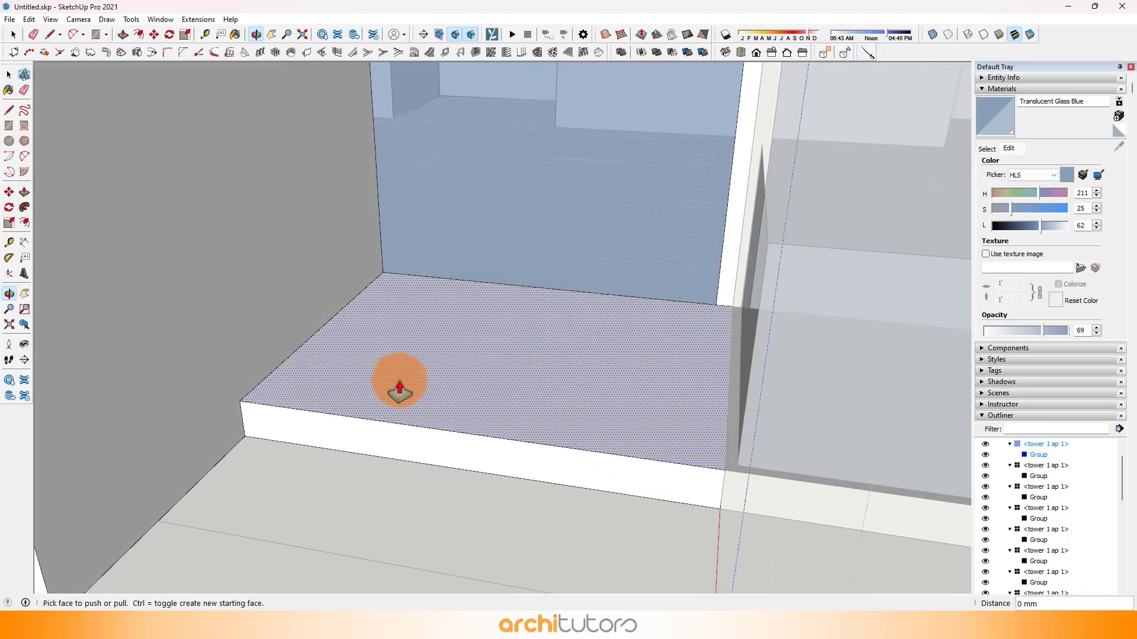
pyautogui.scroll(2, 415, 381)
pyautogui.press('space')
pyautogui.click(274, 410)
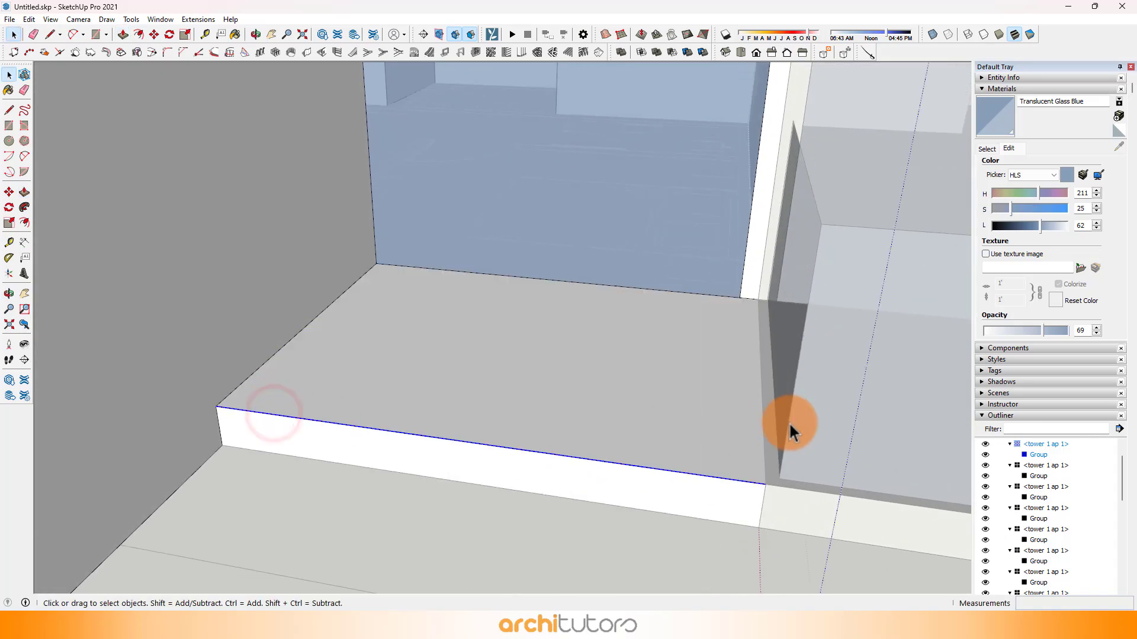
pyautogui.keyDown('shift'); pyautogui.click(762, 439); pyautogui.keyUp('shift')
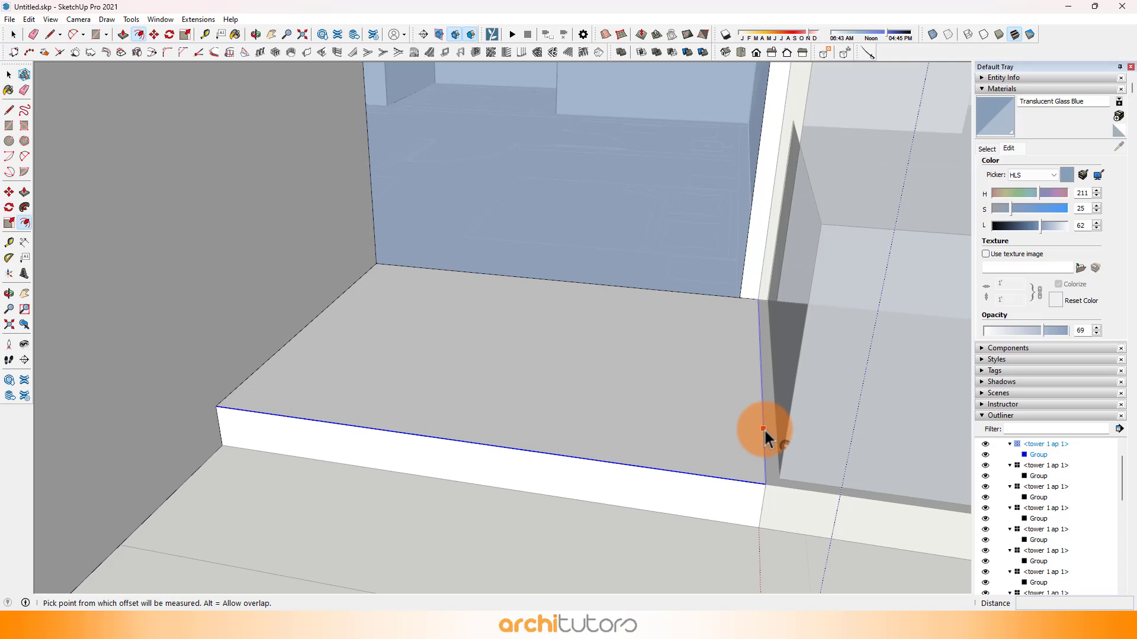
pyautogui.click(764, 428)
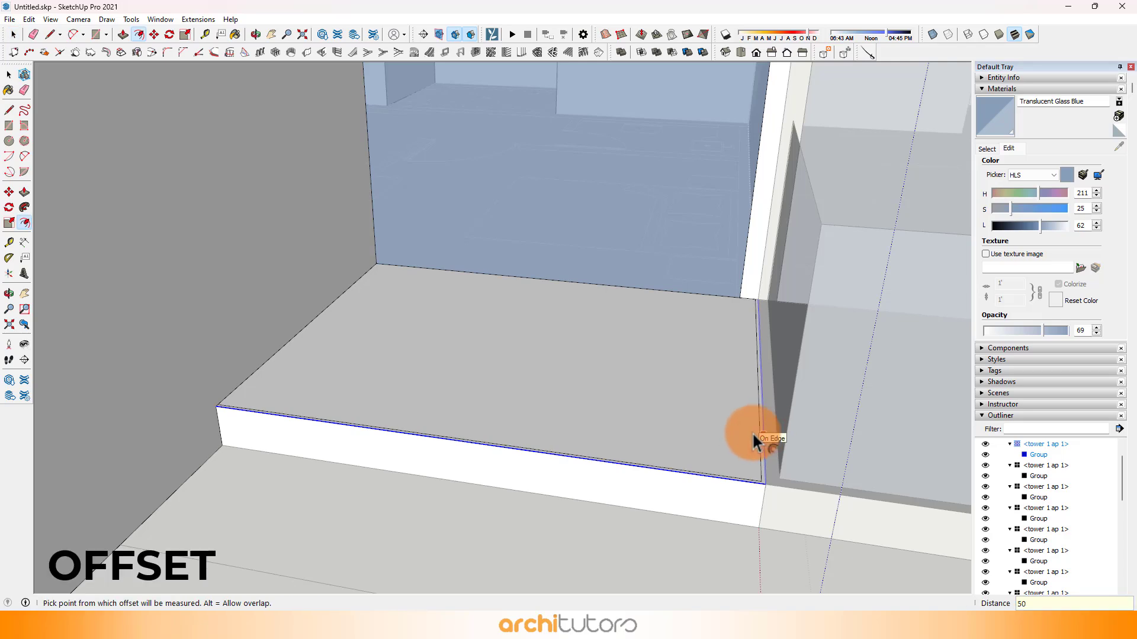
pyautogui.press('Return')
# Step: Draw a 1000 mm vertical line at the side offset's glazing end and build the side and front railing rectangles from it
pyautogui.press('l')
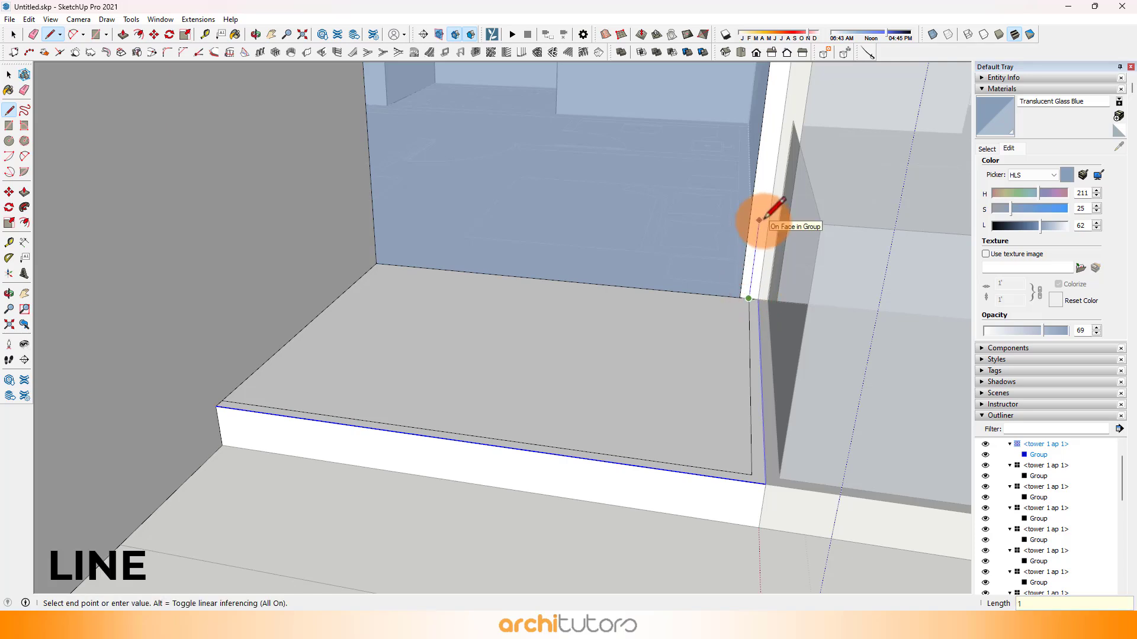
pyautogui.press('r')
pyautogui.click(772, 119)
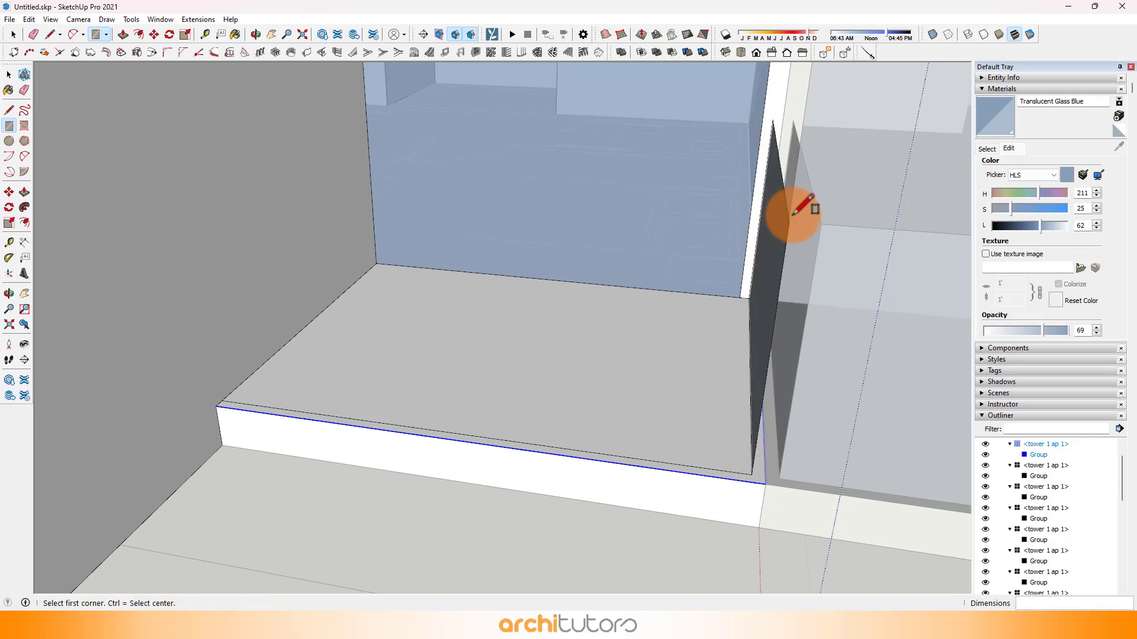
pyautogui.click(789, 222)
pyautogui.click(222, 401)
# Step: Copy the wide recessed balcony's front top edge 50 mm inward
pyautogui.moveTo(663, 331); pyautogui.dragTo(542, 367, button='middle')
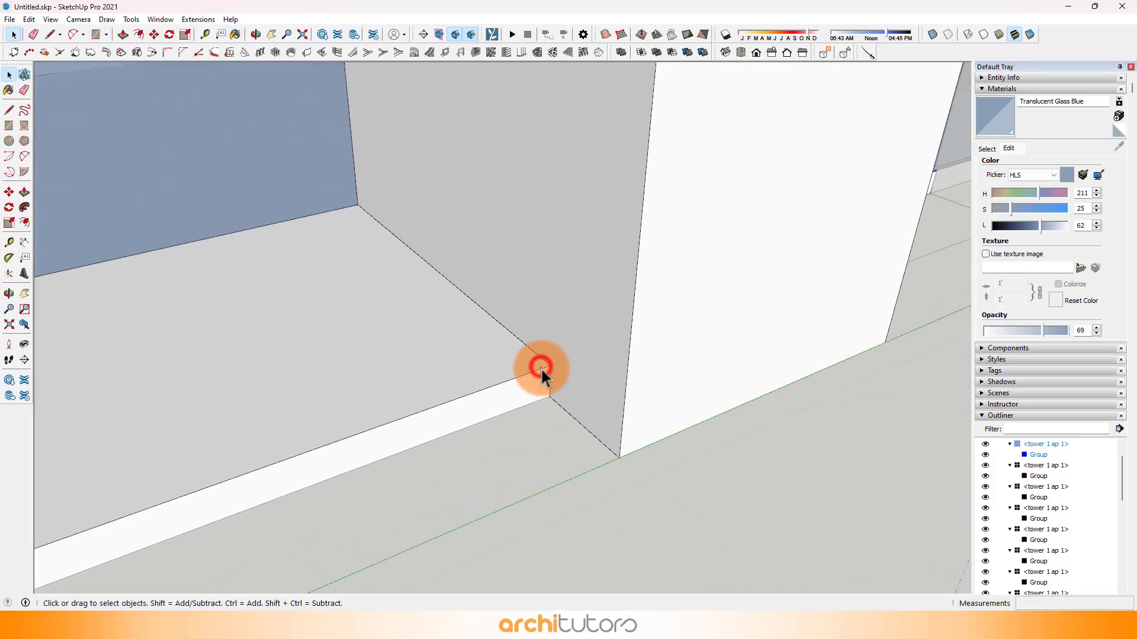
pyautogui.click(541, 368)
pyautogui.press('m')
pyautogui.click(548, 367)
pyautogui.press('ctrl')
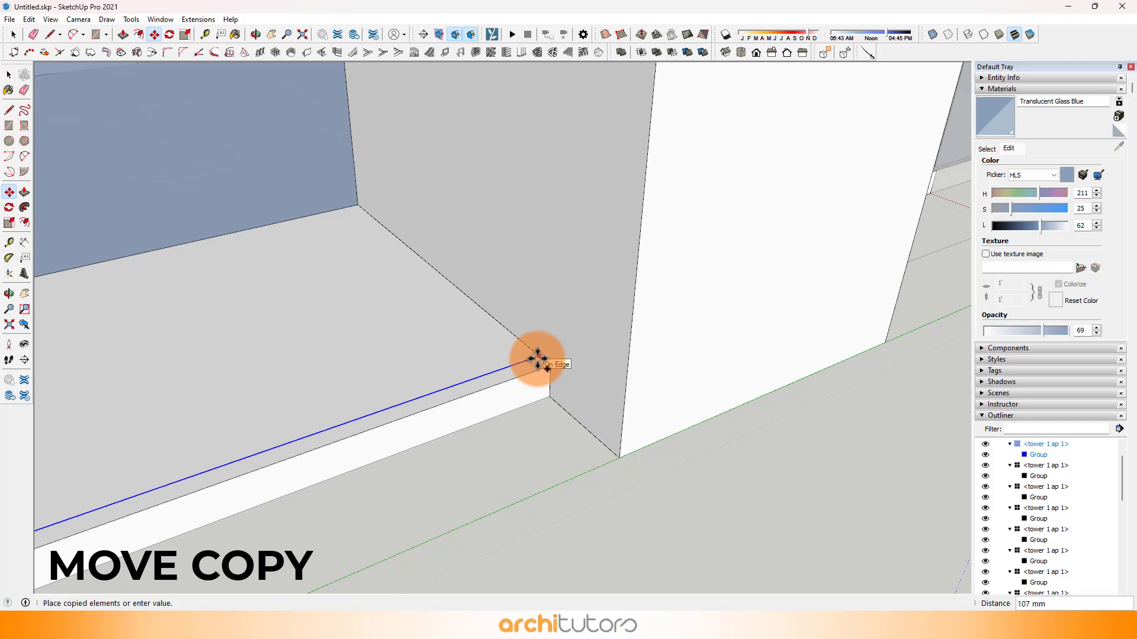
pyautogui.write('50')
pyautogui.press('Return')
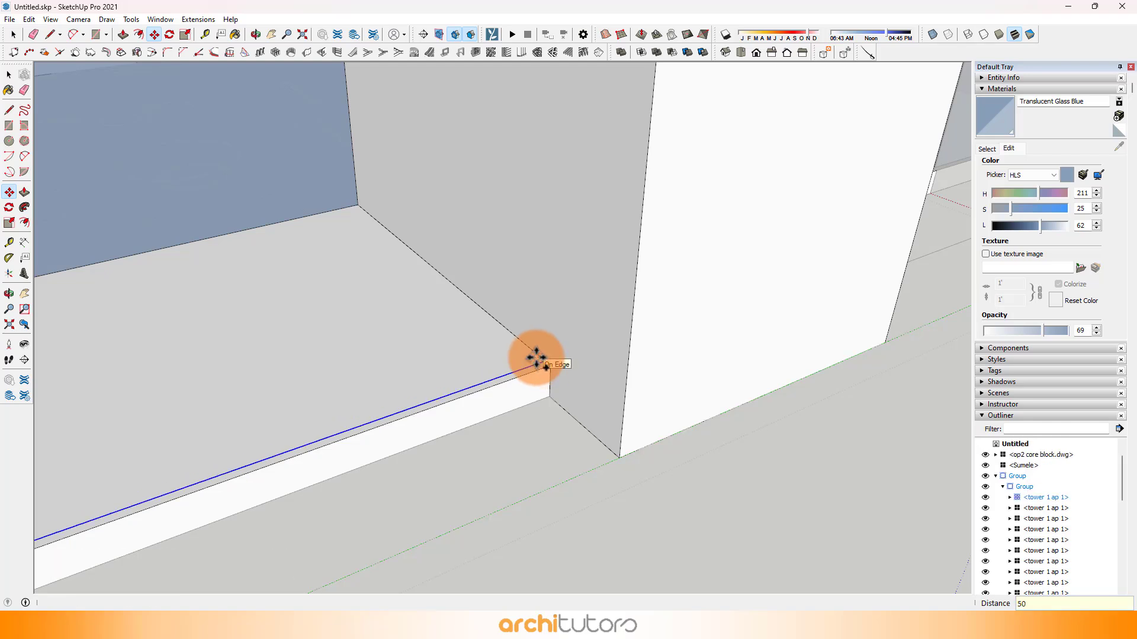
# Step: Draw a 1000 mm vertical line at the copied edge's end and a railing rectangle across the wide recessed balcony
pyautogui.press('l')
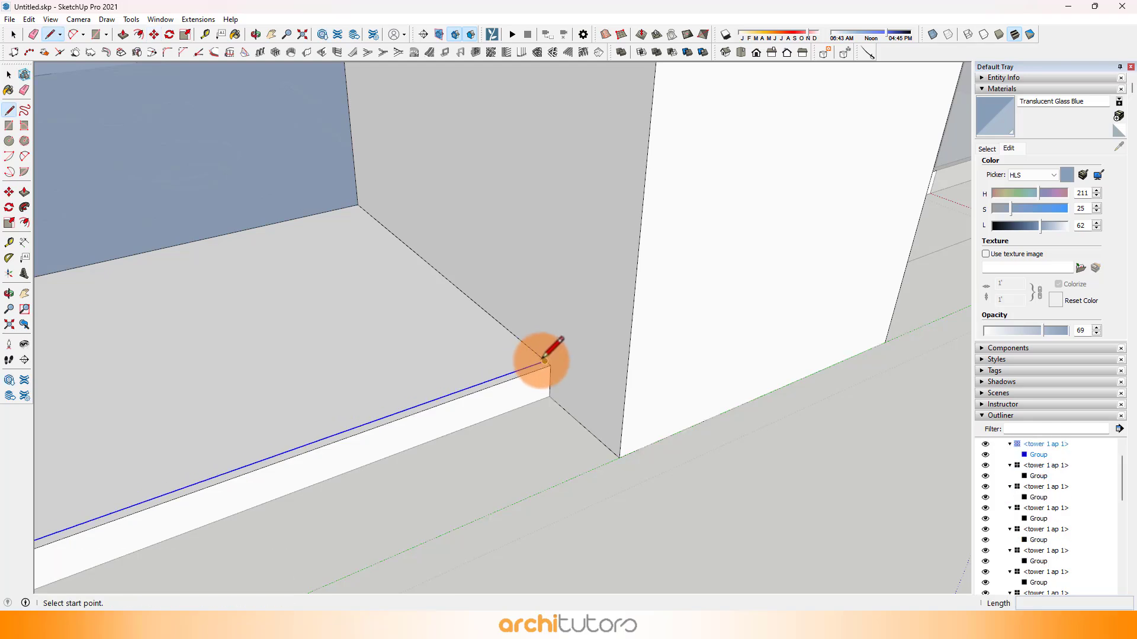
pyautogui.click(545, 361)
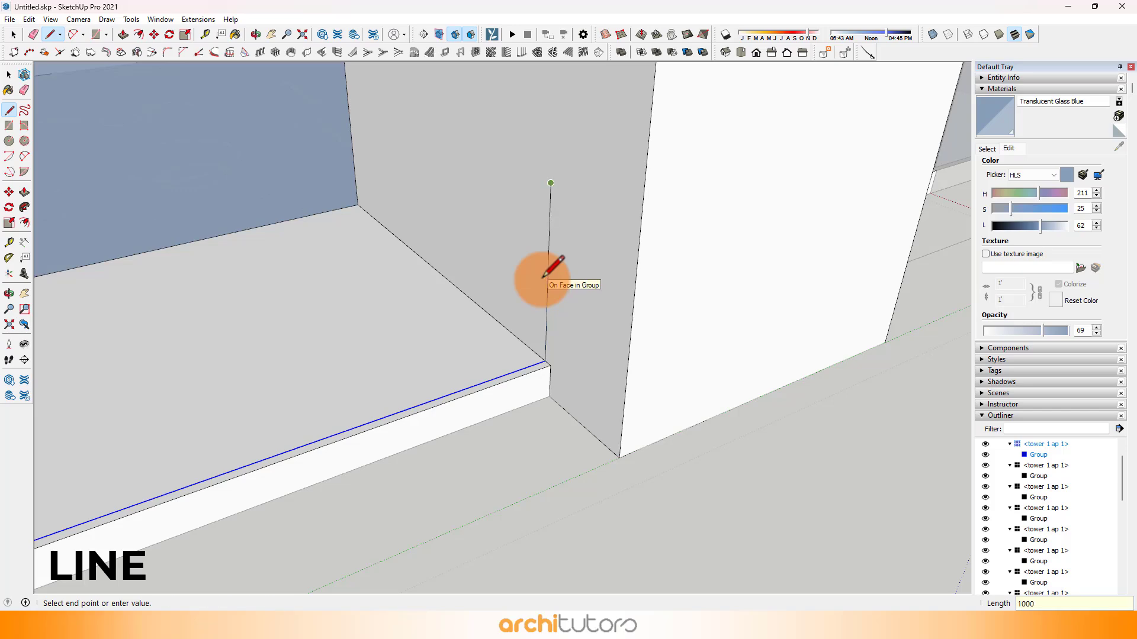
pyautogui.press('r')
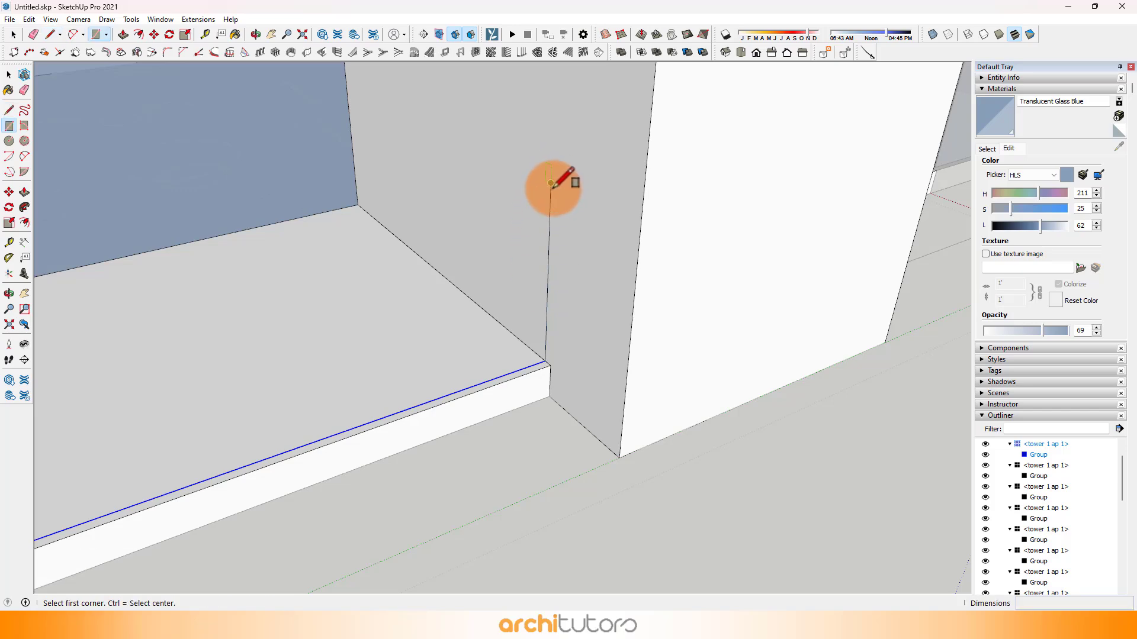
pyautogui.click(550, 183)
pyautogui.moveTo(665, 261); pyautogui.dragTo(137, 388, button='middle')
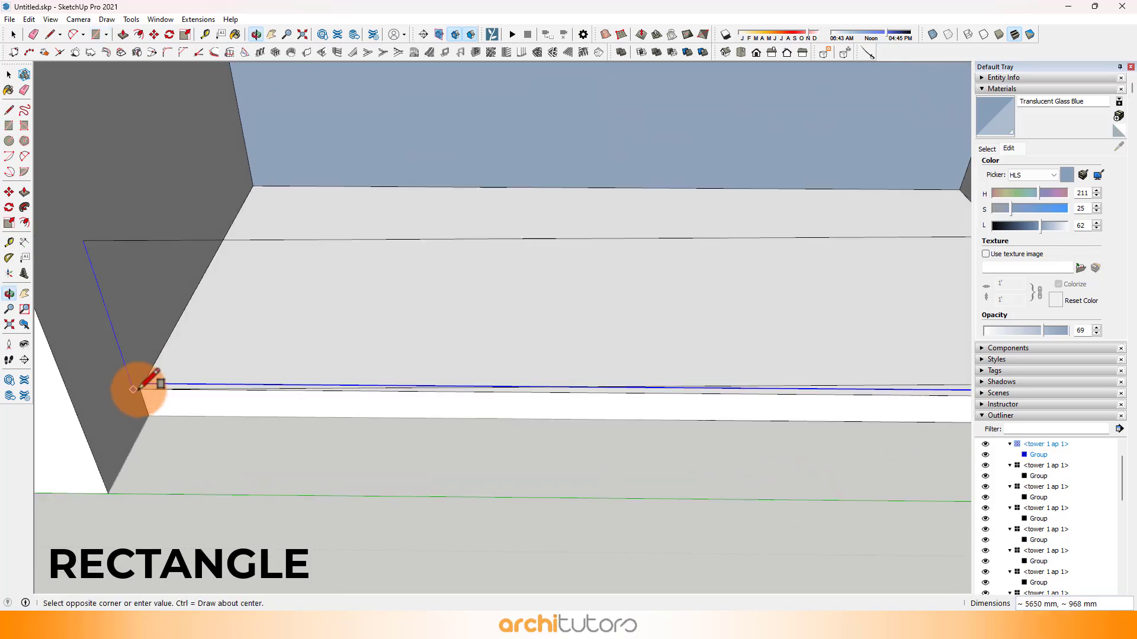
pyautogui.scroll(1, 137, 390)
pyautogui.click(144, 384)
# Step: Paint the wide recessed balcony's railing face with Translucent Glass Blue
pyautogui.scroll(-5, 342, 347)
pyautogui.press('b')
pyautogui.click(343, 346)
# Step: Copy the narrower recessed balcony's front top edge 50 mm inward
pyautogui.moveTo(343, 376)
pyautogui.keyDown('shift'); pyautogui.mouseDown(button='middle')
pyautogui.moveTo(433, 388)
pyautogui.moveTo(437, 332)
pyautogui.mouseUp(button='middle'); pyautogui.keyUp('shift')
pyautogui.scroll(-3, 409, 382)
pyautogui.keyDown('shift'); pyautogui.moveTo(286, 391); pyautogui.dragTo(445, 373, button='middle'); pyautogui.keyUp('shift')
pyautogui.scroll(5, 498, 355)
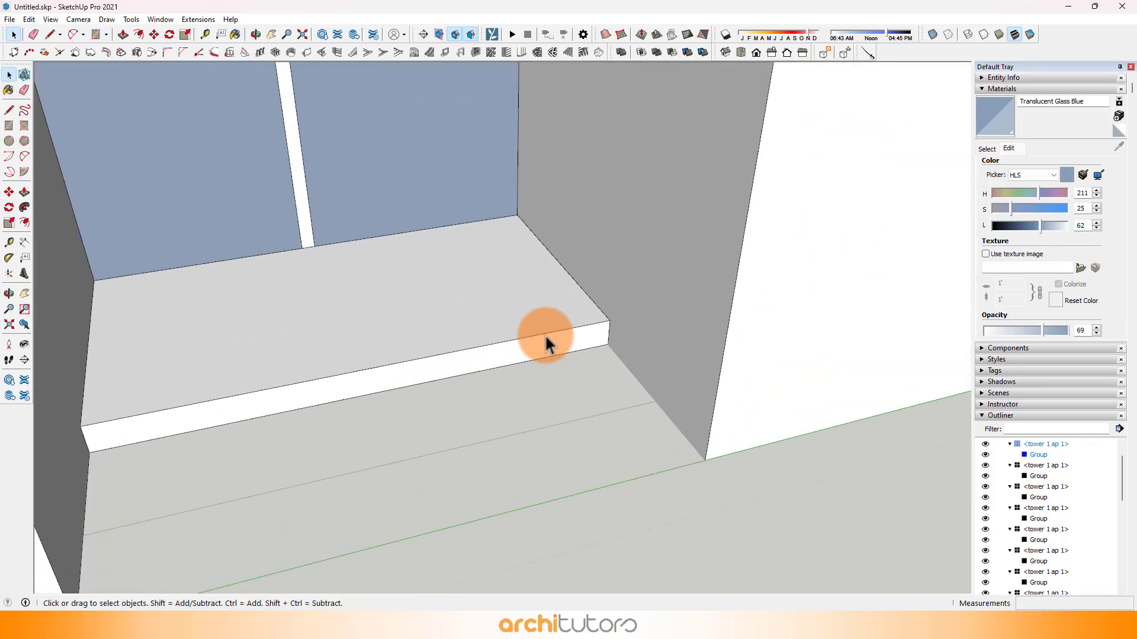
pyautogui.scroll(2, 612, 312)
pyautogui.press('m')
pyautogui.press('ctrl')
pyautogui.click(607, 324)
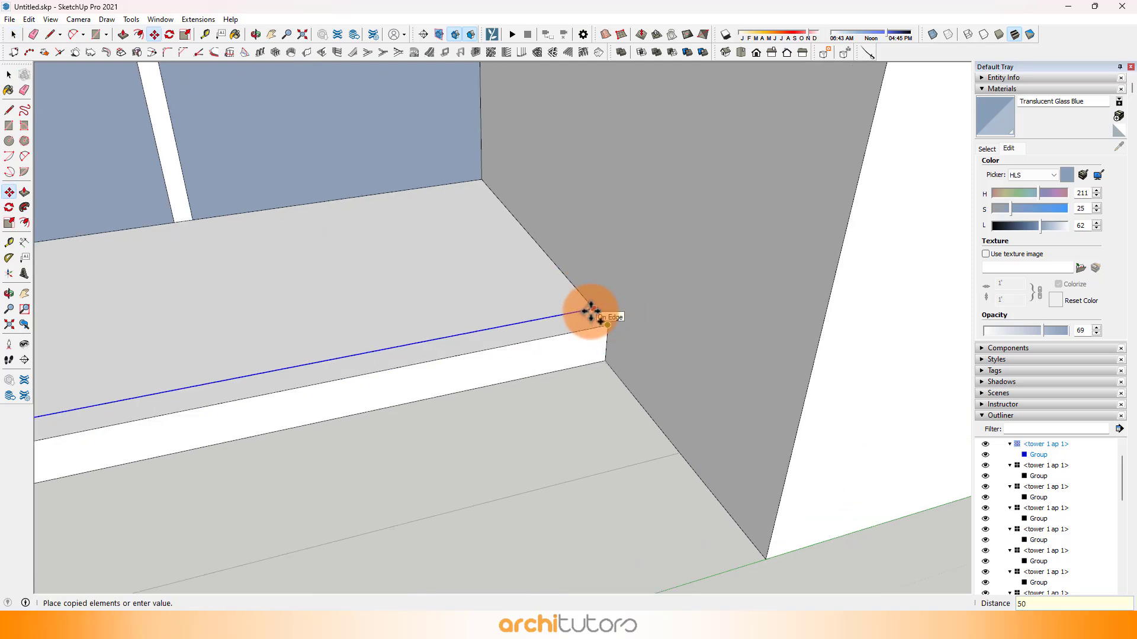
pyautogui.write('50')
pyautogui.press('Return')
# Step: Draw a 1000 mm vertical line and a 1000 by 3400 mm railing rectangle on the narrower recessed balcony, and paint it Translucent Glass Blue
pyautogui.scroll(1, 609, 318)
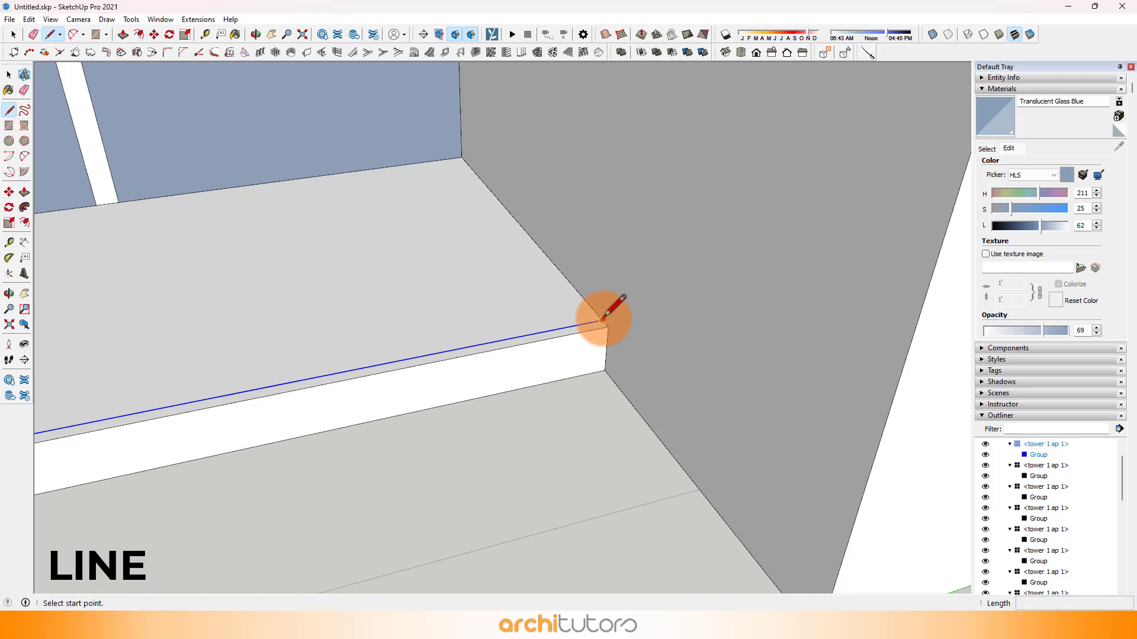
pyautogui.click(602, 320)
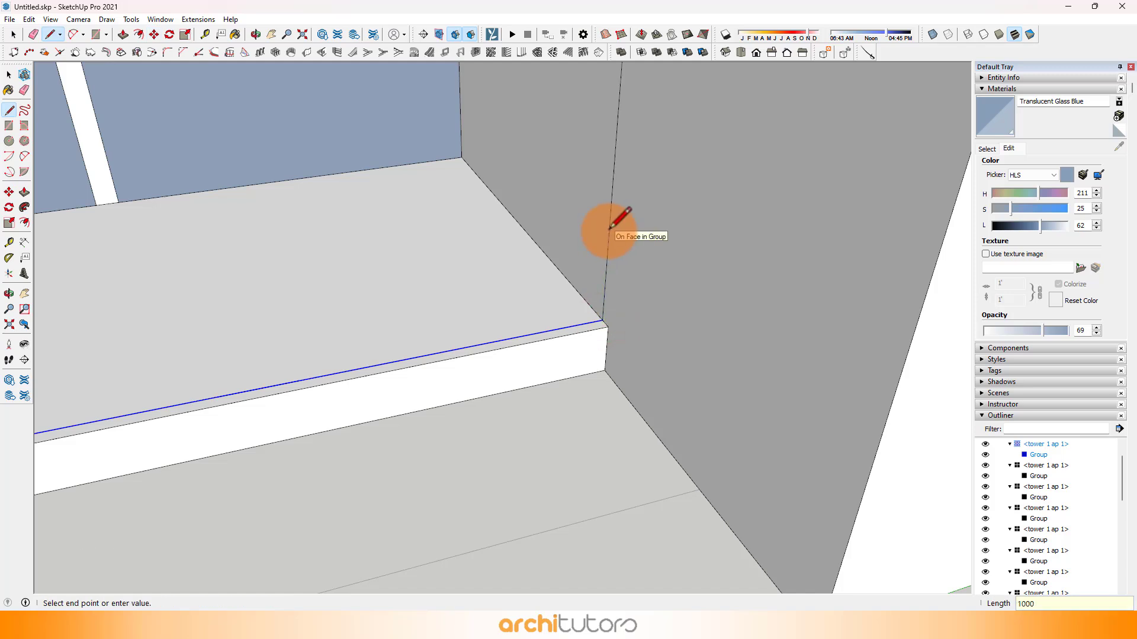
pyautogui.scroll(-2, 610, 227)
pyautogui.press('Return')
pyautogui.press('r')
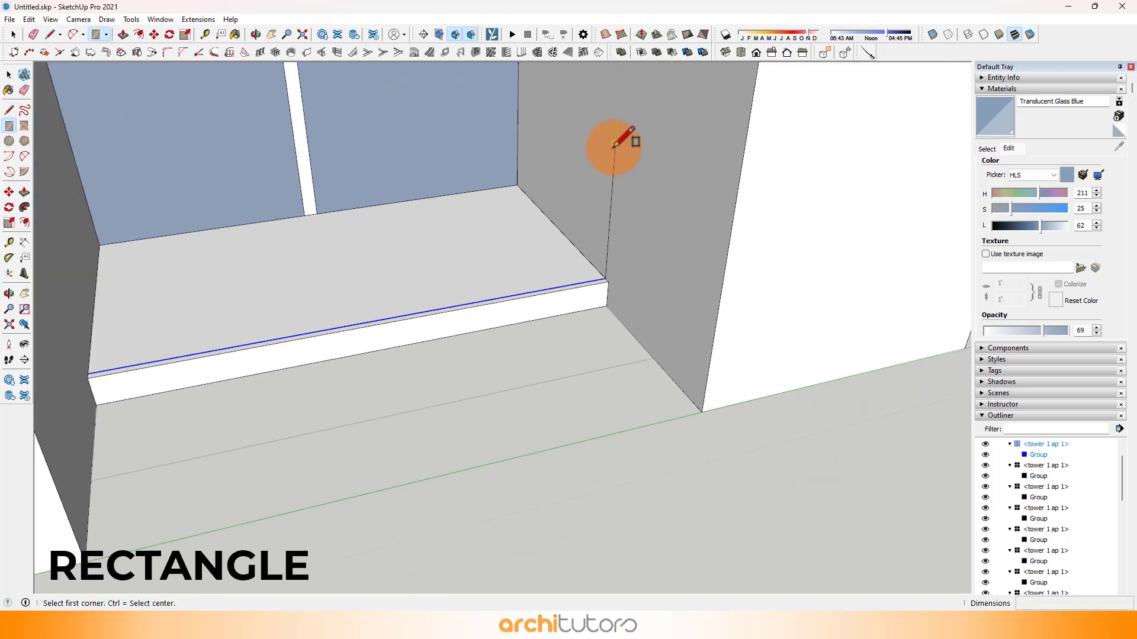
pyautogui.click(614, 151)
pyautogui.keyDown('shift'); pyautogui.moveTo(355, 256); pyautogui.dragTo(307, 299, button='middle'); pyautogui.keyUp('shift')
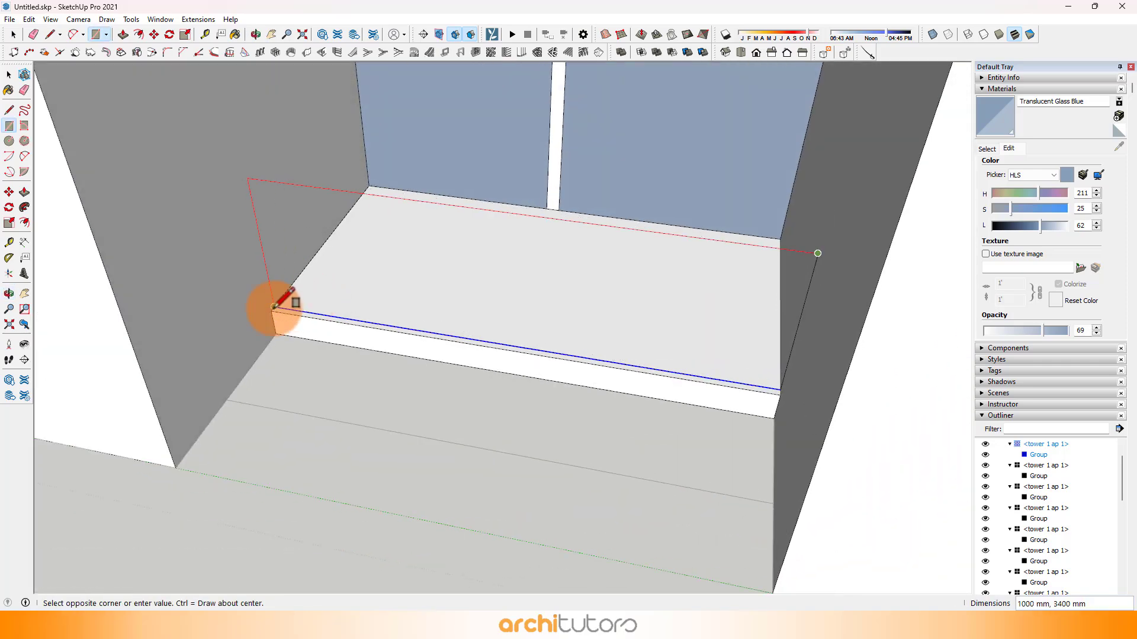
pyautogui.click(274, 307)
pyautogui.moveTo(406, 299)
pyautogui.mouseDown(button='middle')
pyautogui.moveTo(432, 287)
pyautogui.moveTo(535, 384)
pyautogui.moveTo(598, 376)
pyautogui.mouseUp(button='middle')
# Step: Offset the L-shaped corner balcony's two outer top edges 50 mm inward
pyautogui.moveTo(467, 359); pyautogui.dragTo(614, 345, button='middle')
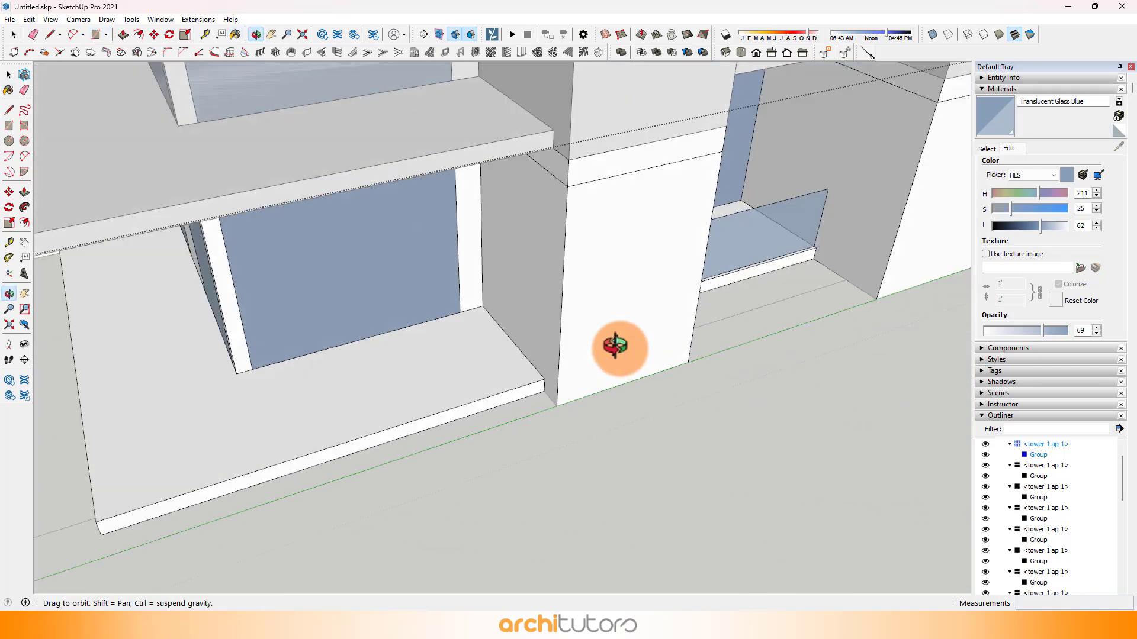
pyautogui.moveTo(497, 319); pyautogui.dragTo(652, 290, button='middle')
pyautogui.scroll(1, 431, 321)
pyautogui.click(374, 365)
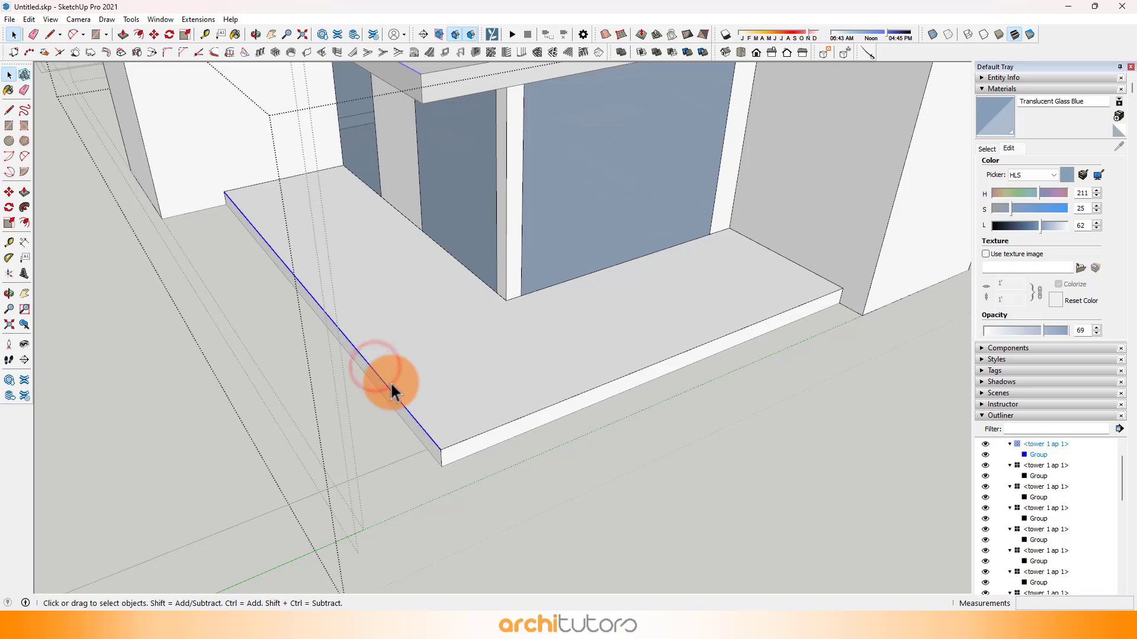
pyautogui.keyDown('shift'); pyautogui.click(468, 441); pyautogui.keyUp('shift')
pyautogui.scroll(2, 453, 450)
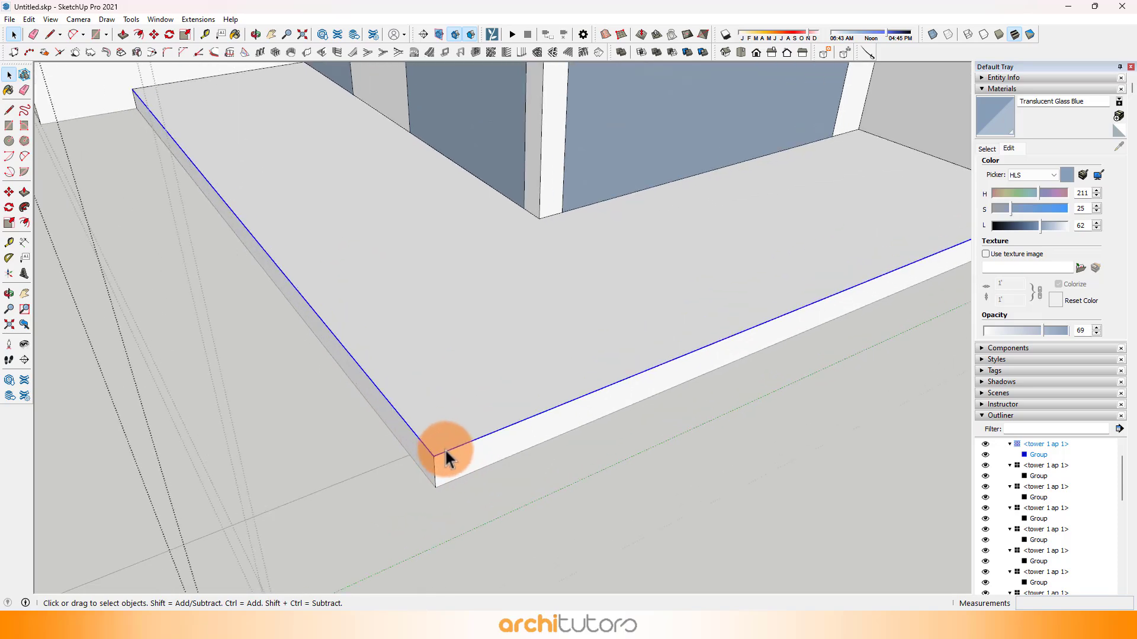
pyautogui.press('f')
pyautogui.click(456, 449)
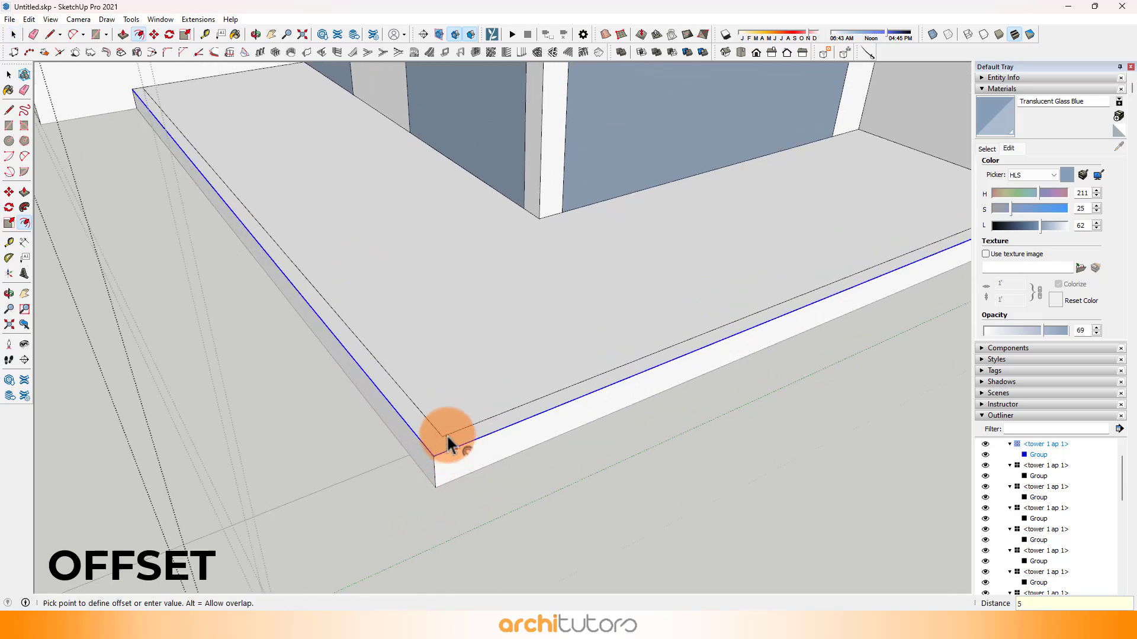
pyautogui.press('Return')
# Step: Draw a 1000 mm vertical line on the column face from the end of the corner balcony's front offset line
pyautogui.scroll(-2, 447, 432)
pyautogui.keyDown('shift'); pyautogui.moveTo(314, 291); pyautogui.dragTo(158, 340, button='middle'); pyautogui.keyUp('shift')
pyautogui.scroll(5, 757, 309)
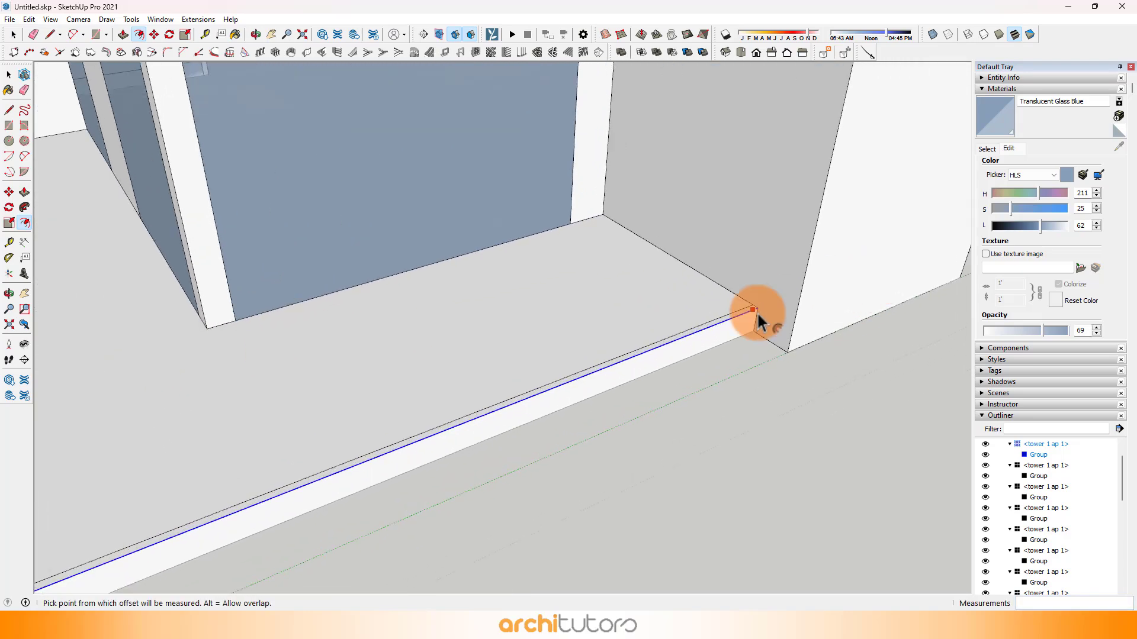
pyautogui.press('l')
pyautogui.click(749, 300)
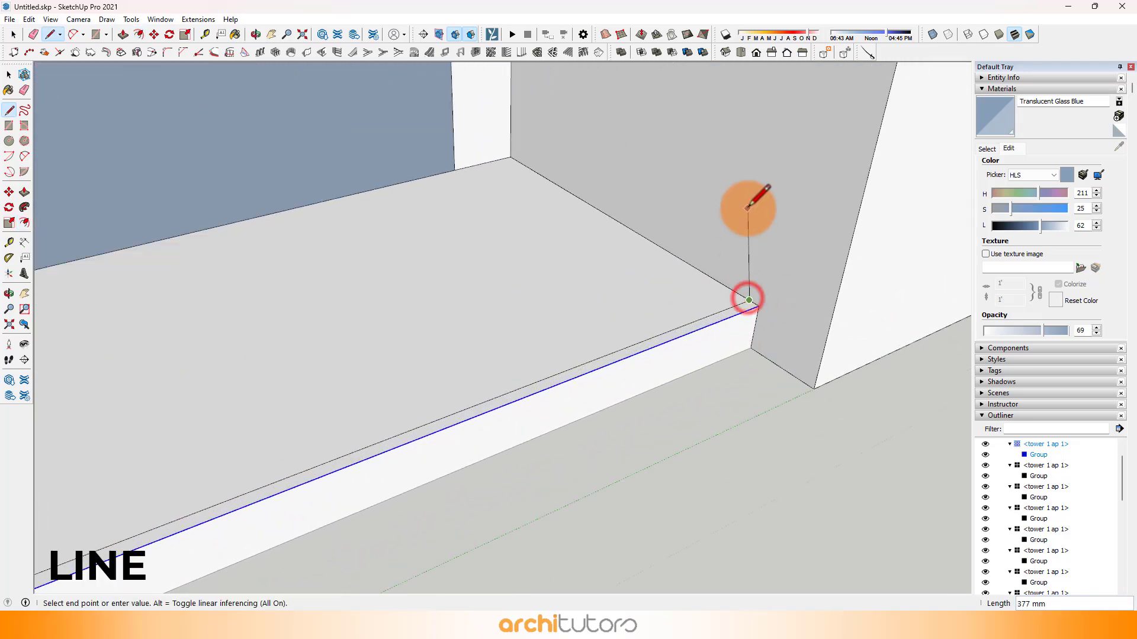
pyautogui.click(777, 152)
pyautogui.scroll(-3, 777, 152)
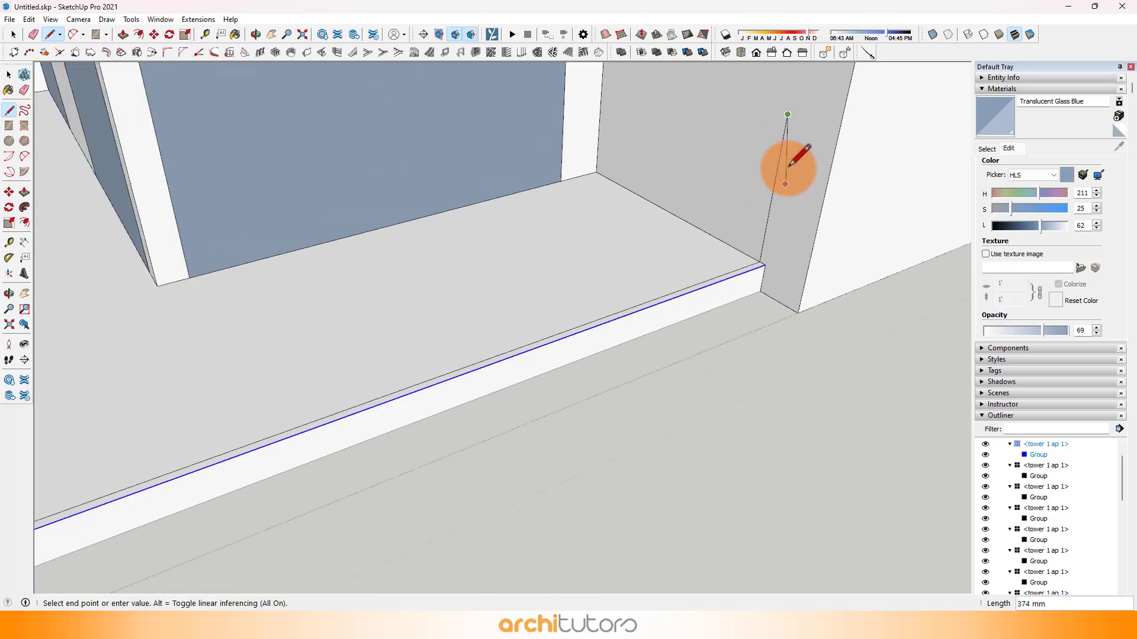
# Step: Draw the corner balcony's 1000 by 5225 mm front railing rectangle and its side railing rectangle along the offset lines
pyautogui.press('e')
pyautogui.click(788, 114)
pyautogui.scroll(-4, 541, 314)
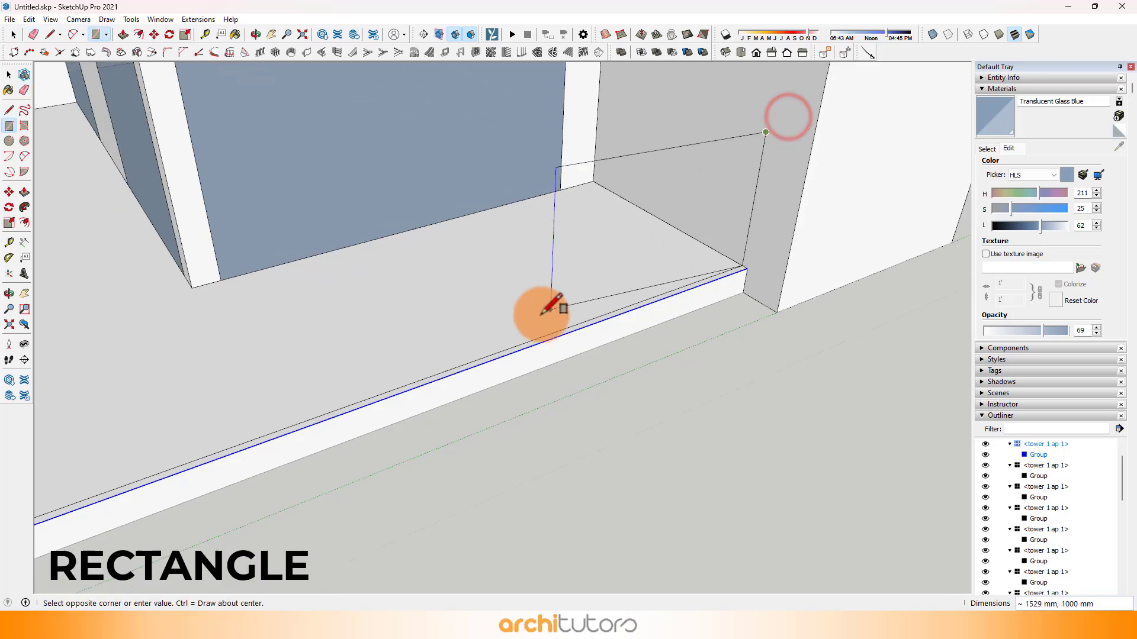
pyautogui.keyDown('shift'); pyautogui.moveTo(540, 317); pyautogui.dragTo(800, 232, button='middle'); pyautogui.keyUp('shift')
pyautogui.click(480, 371)
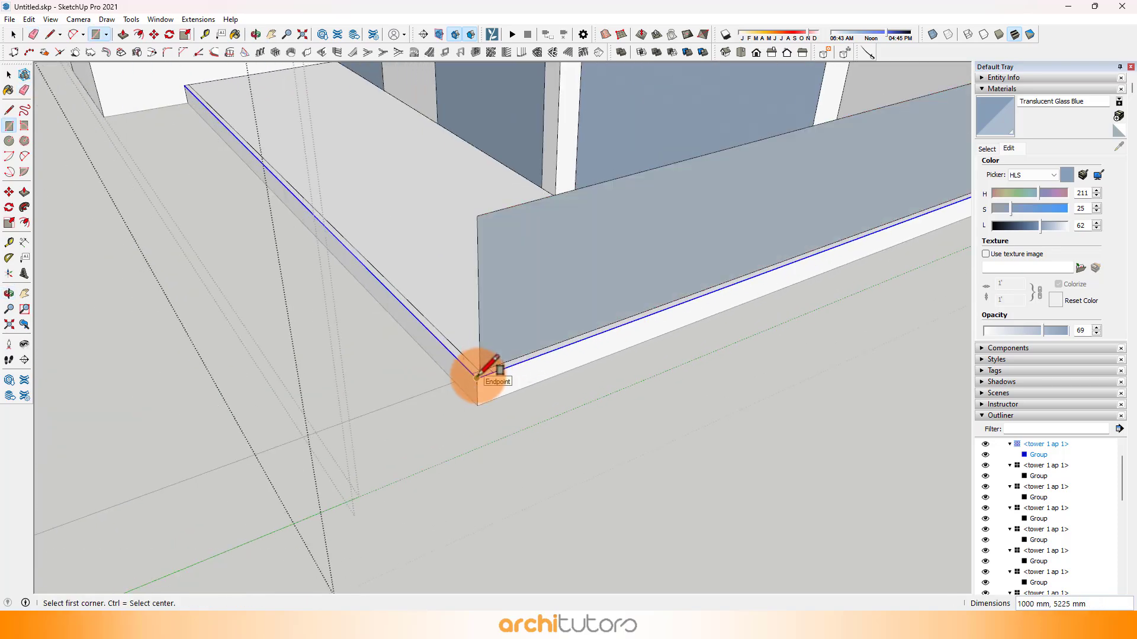
pyautogui.click(473, 218)
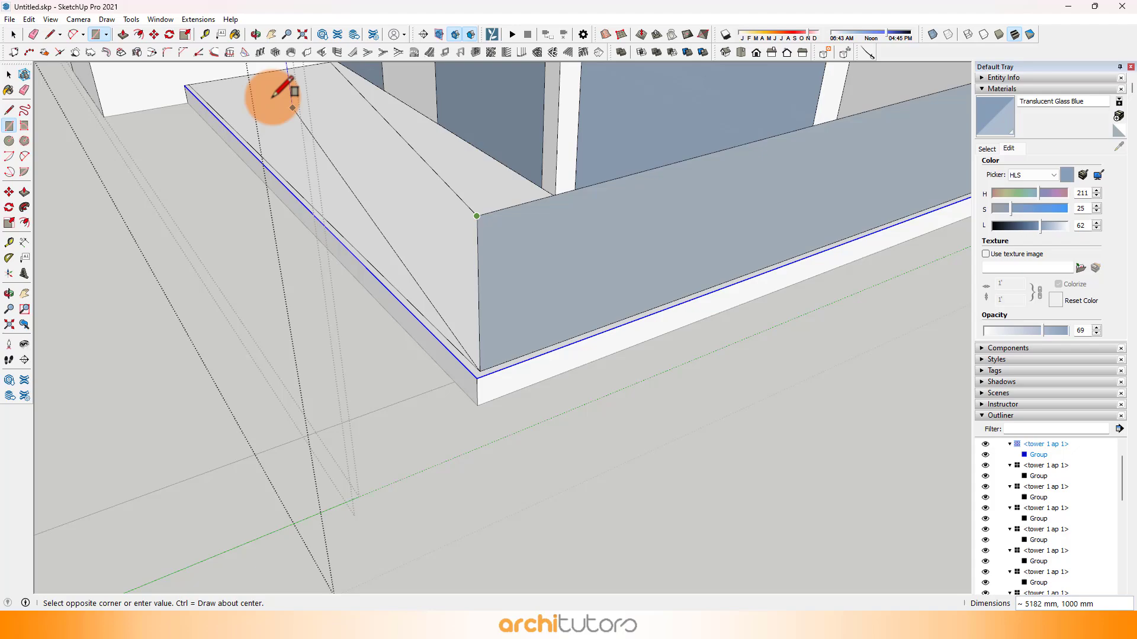
pyautogui.click(186, 88)
# Step: Paint the corner balcony's railing faces with Translucent Glass Blue
pyautogui.scroll(-2, 275, 151)
pyautogui.press('b')
pyautogui.scroll(-1, 343, 201)
pyautogui.click(360, 208)
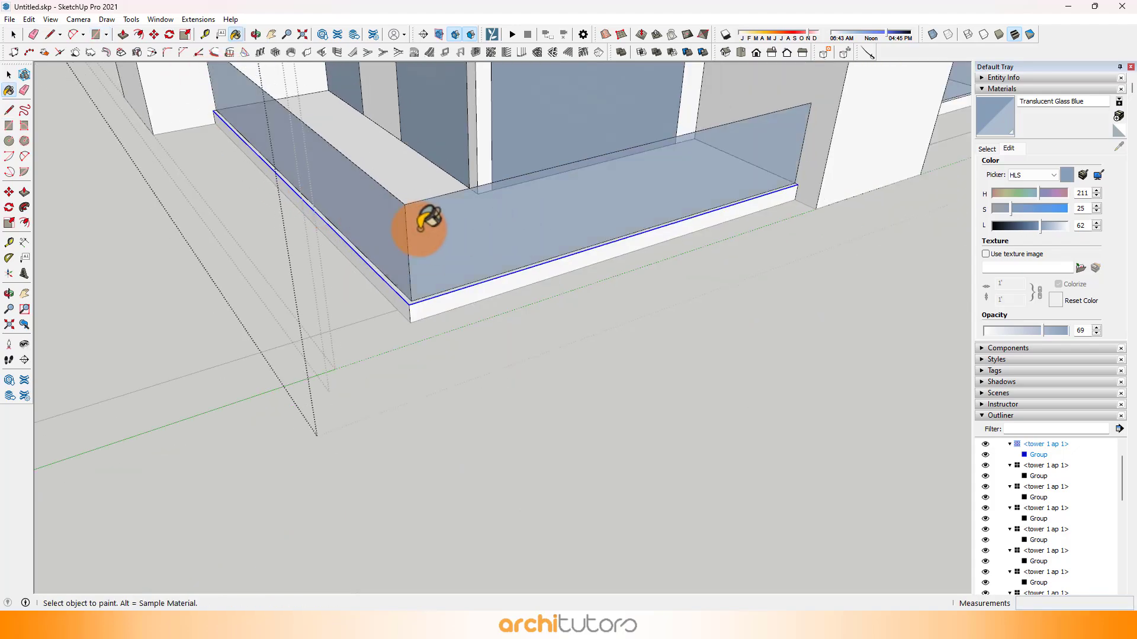
# Step: Offset the small recessed balcony slab's two outer top edges 50 mm inward
pyautogui.scroll(-1, 420, 229)
pyautogui.moveTo(419, 230)
pyautogui.keyDown('shift'); pyautogui.mouseDown(button='middle')
pyautogui.moveTo(472, 359)
pyautogui.moveTo(773, 257)
pyautogui.mouseUp(button='middle'); pyautogui.keyUp('shift')
pyautogui.moveTo(299, 267)
pyautogui.keyDown('shift'); pyautogui.mouseDown(button='middle')
pyautogui.moveTo(755, 201)
pyautogui.moveTo(574, 273)
pyautogui.moveTo(614, 276)
pyautogui.mouseUp(button='middle'); pyautogui.keyUp('shift')
pyautogui.moveTo(157, 368)
pyautogui.keyDown('shift'); pyautogui.mouseDown(button='middle')
pyautogui.moveTo(445, 311)
pyautogui.moveTo(396, 477)
pyautogui.mouseUp(button='middle'); pyautogui.keyUp('shift')
pyautogui.scroll(3, 422, 324)
pyautogui.press('space')
pyautogui.keyDown('ctrl'); pyautogui.click(400, 483); pyautogui.keyUp('ctrl')
pyautogui.write('f')
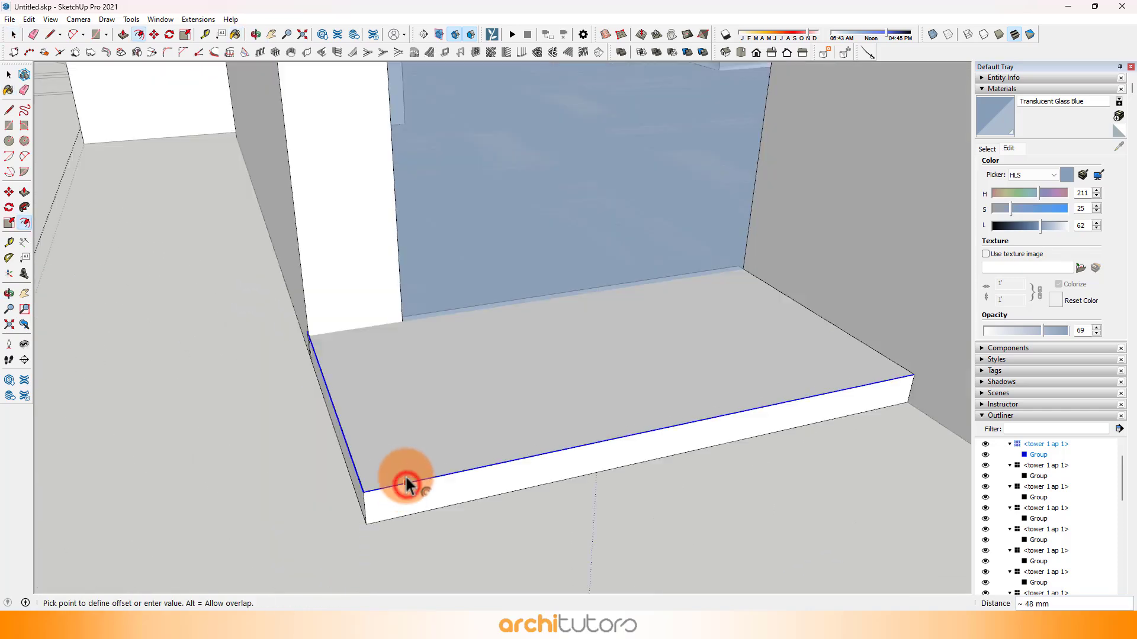
pyautogui.write('50')
pyautogui.press('Return')
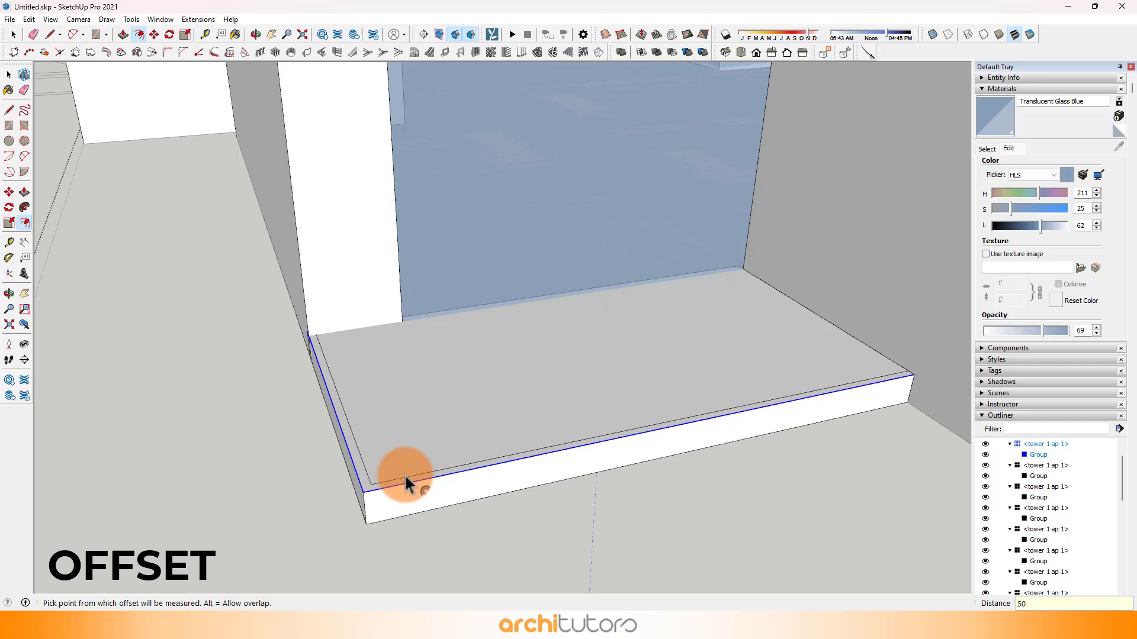
# Step: Draw a 1000 mm vertical line up the wall face from the end of the small balcony's side offset line
pyautogui.press('l')
pyautogui.click(312, 349)
pyautogui.moveTo(313, 350); pyautogui.dragTo(384, 272, button='middle')
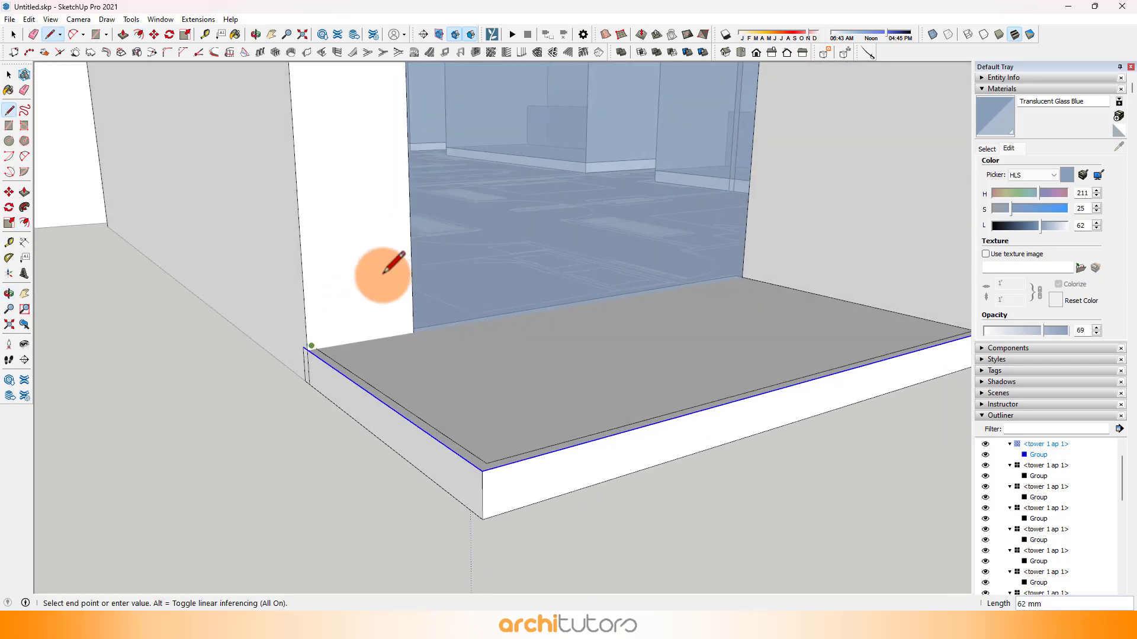
pyautogui.scroll(4, 315, 348)
pyautogui.press('Escape')
pyautogui.click(319, 348)
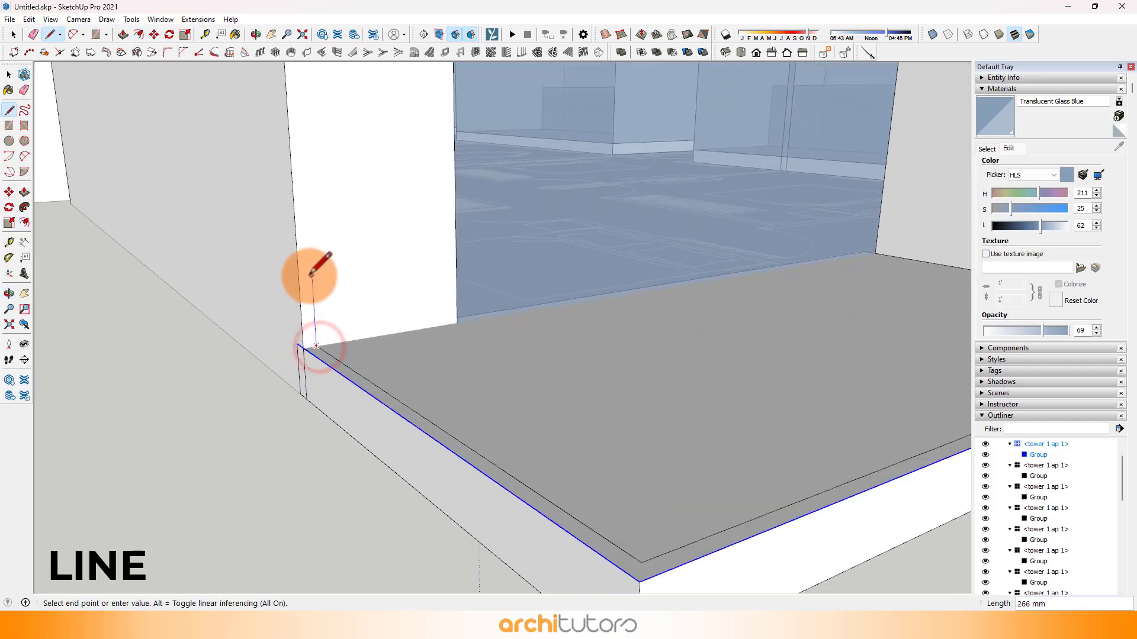
pyautogui.scroll(3, 320, 348)
pyautogui.press('Escape')
pyautogui.moveTo(314, 342); pyautogui.dragTo(307, 204, button='middle')
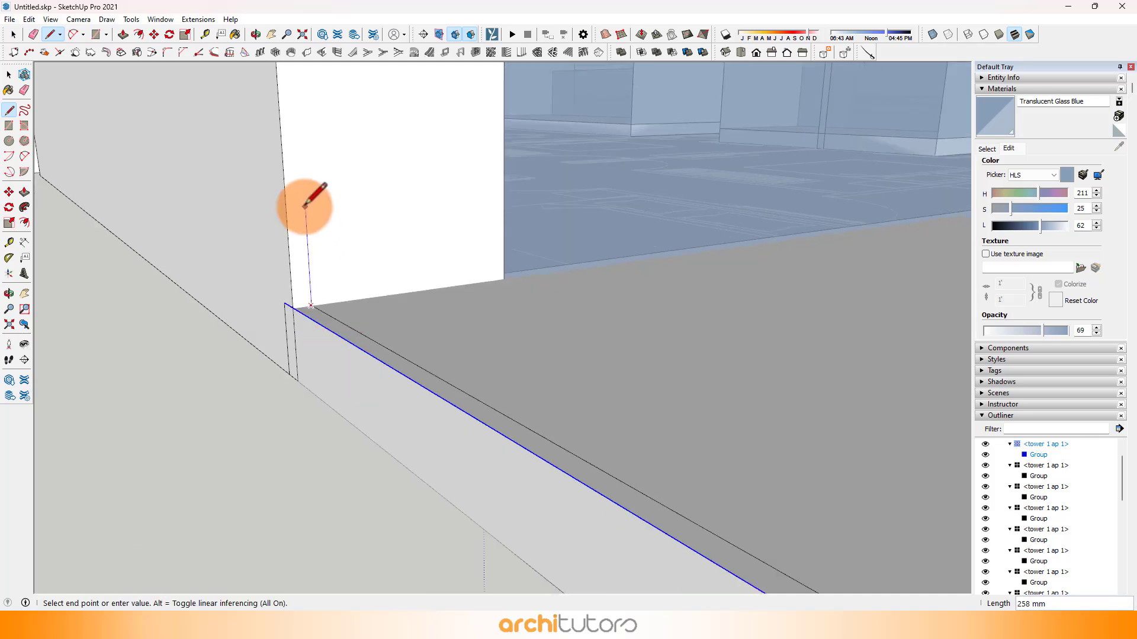
pyautogui.scroll(-4, 306, 207)
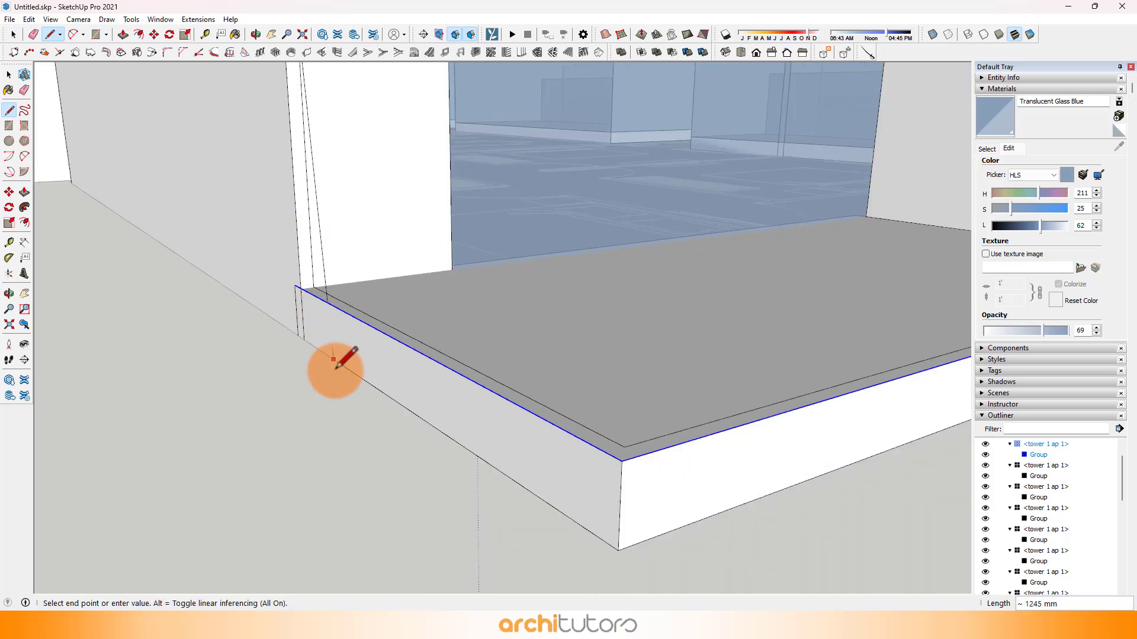
# Step: Draw the small balcony's 1000 by 1775 mm side railing rectangle and its front railing rectangle along the offset lines
pyautogui.press('r')
pyautogui.click(308, 119)
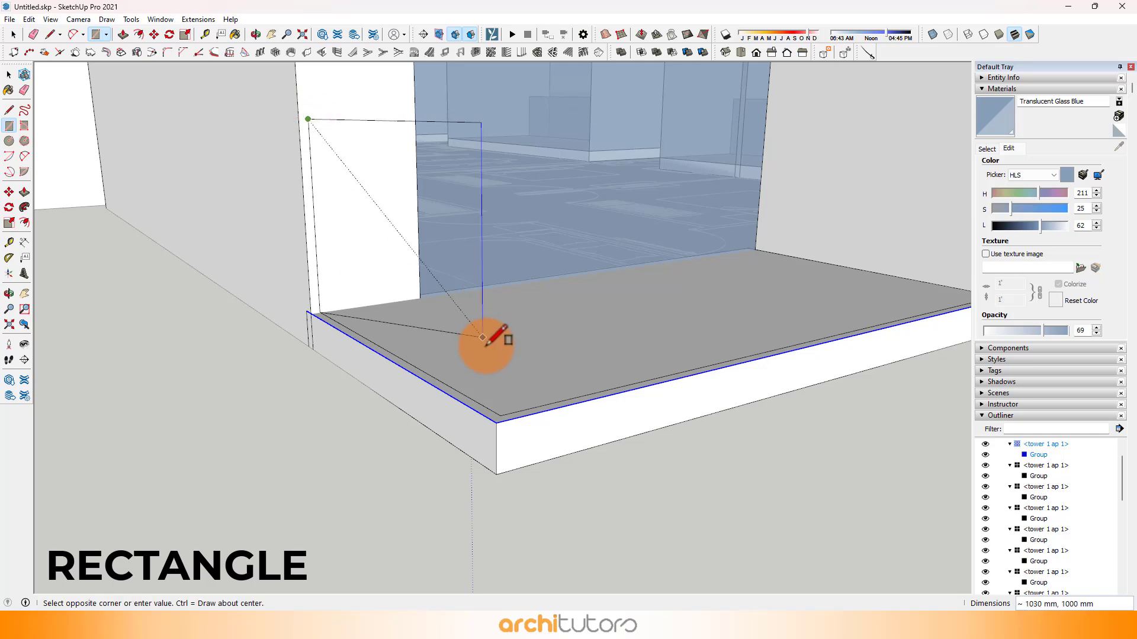
pyautogui.click(498, 411)
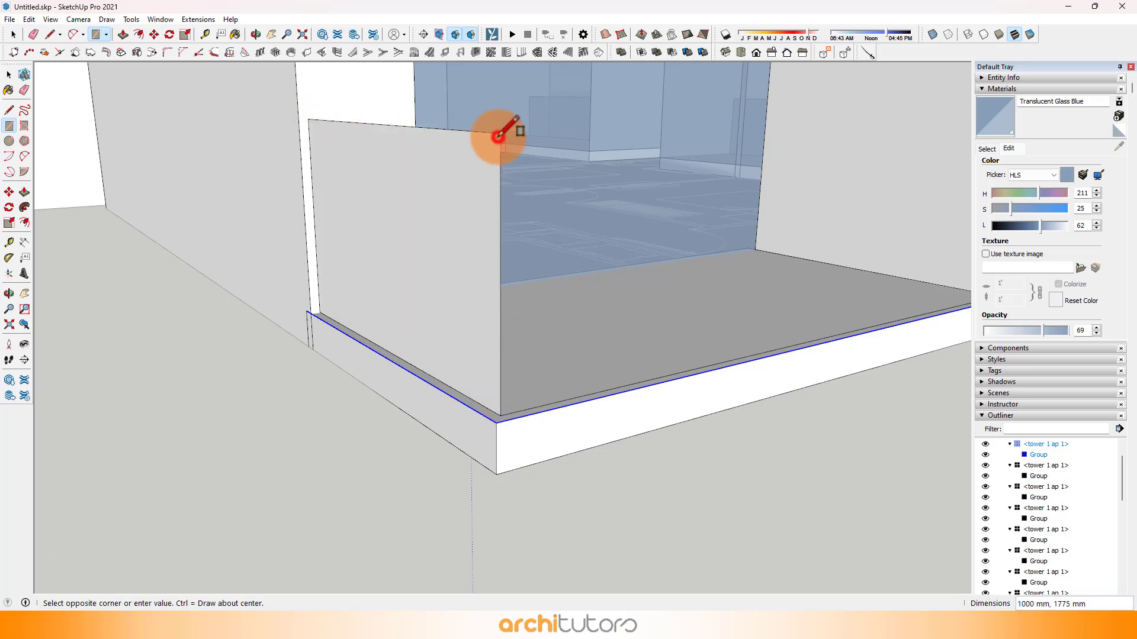
pyautogui.moveTo(499, 135); pyautogui.dragTo(661, 350, button='middle')
pyautogui.click(751, 391)
pyautogui.scroll(-5, 642, 358)
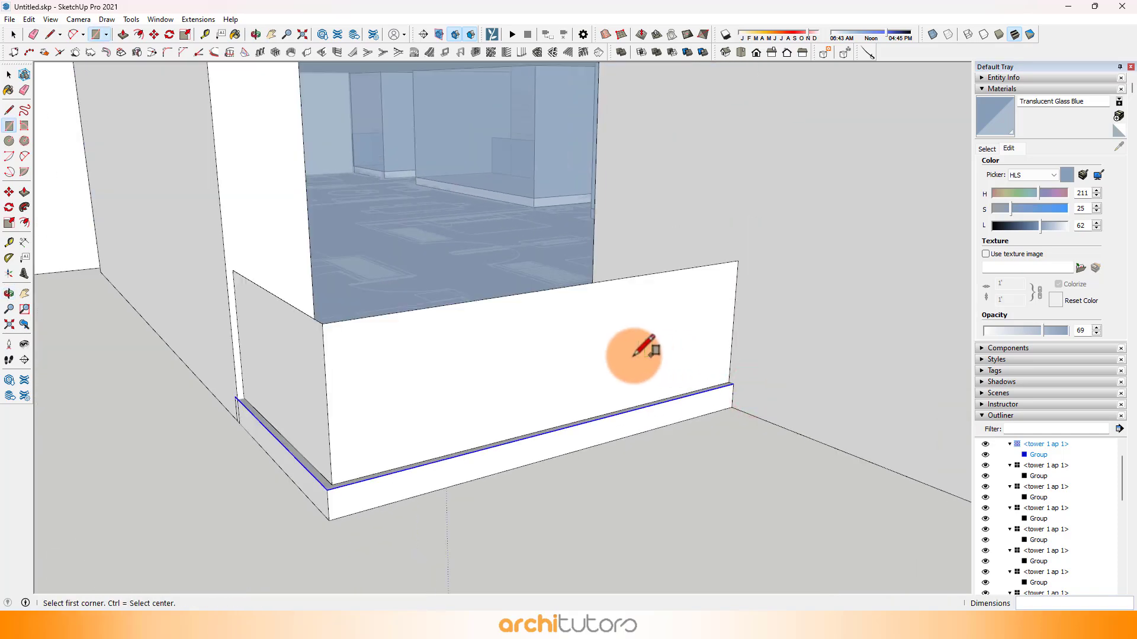
# Step: Paint the small balcony's front and side railing faces with Translucent Glass Blue
pyautogui.press('b')
pyautogui.click(554, 374)
pyautogui.click(354, 391)
pyautogui.scroll(-4, 359, 386)
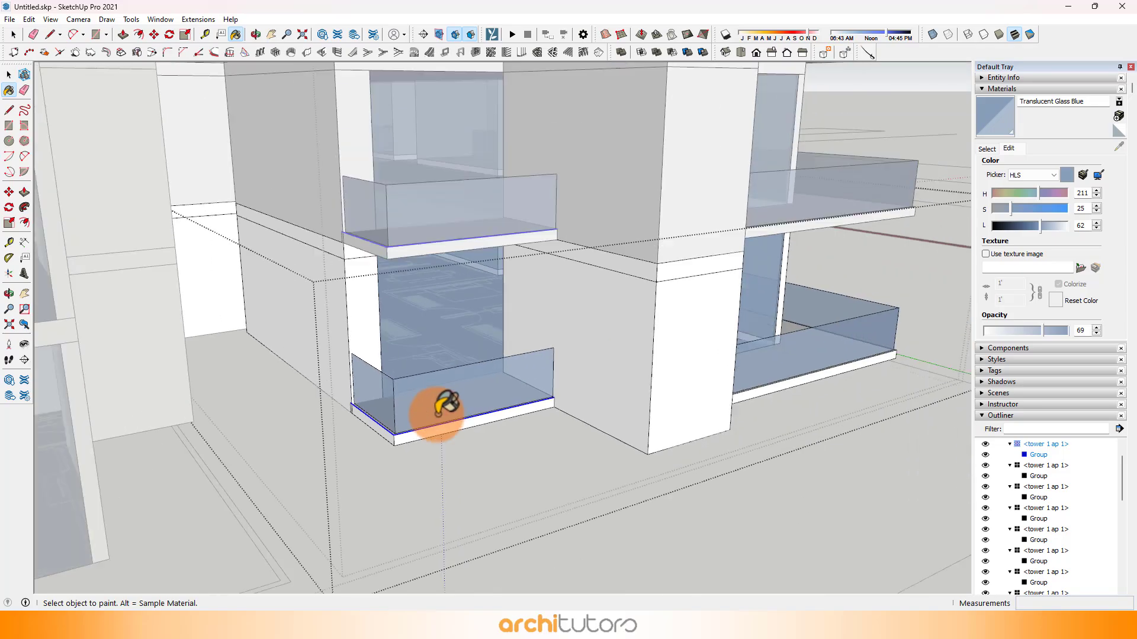
# Step: Exit editing of the tower 1 ap 1 unit and its nested group
pyautogui.moveTo(426, 401); pyautogui.dragTo(769, 426, button='middle')
pyautogui.press('space')
pyautogui.click(663, 403)
pyautogui.scroll(-5, 363, 419)
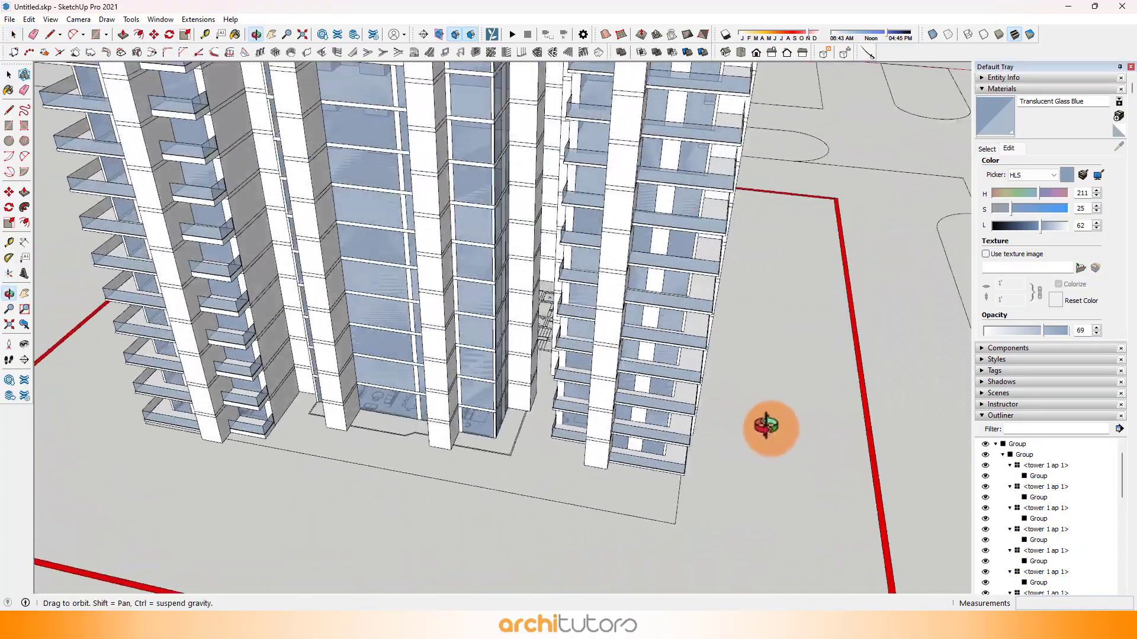
# Step: Open the lowest tower 1 ap 3 unit for editing and make all of its geometry a group
pyautogui.scroll(3, 534, 432)
pyautogui.scroll(2, 548, 436)
pyautogui.moveTo(549, 436); pyautogui.dragTo(525, 401, button='middle')
pyautogui.scroll(4, 531, 427)
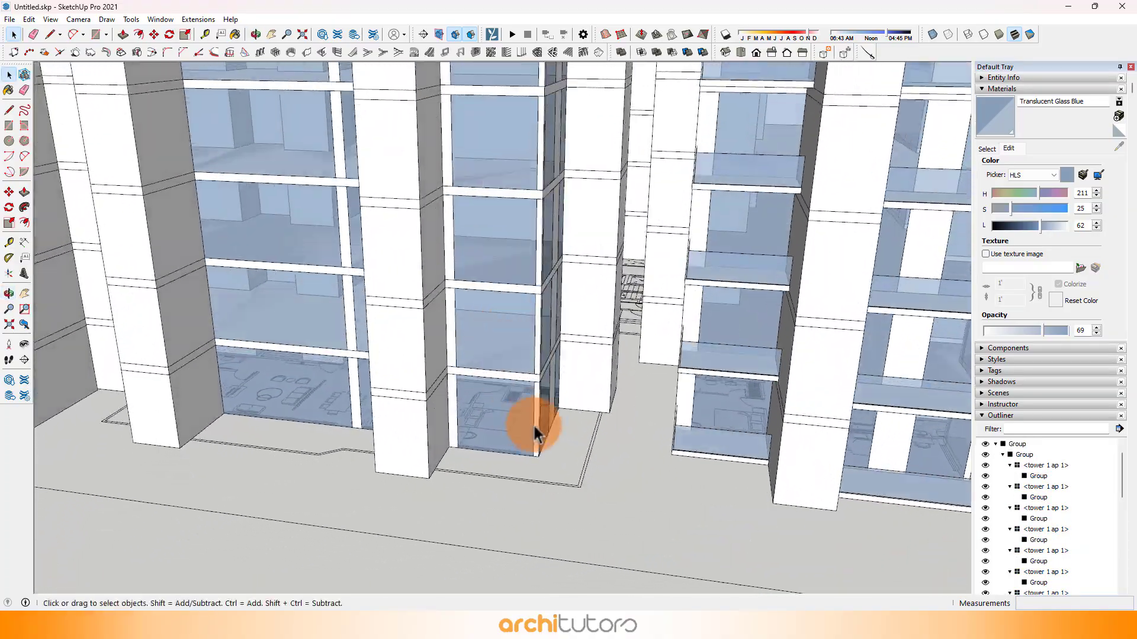
pyautogui.scroll(-1, 487, 427)
pyautogui.scroll(3, 412, 428)
pyautogui.doubleClick(403, 424)
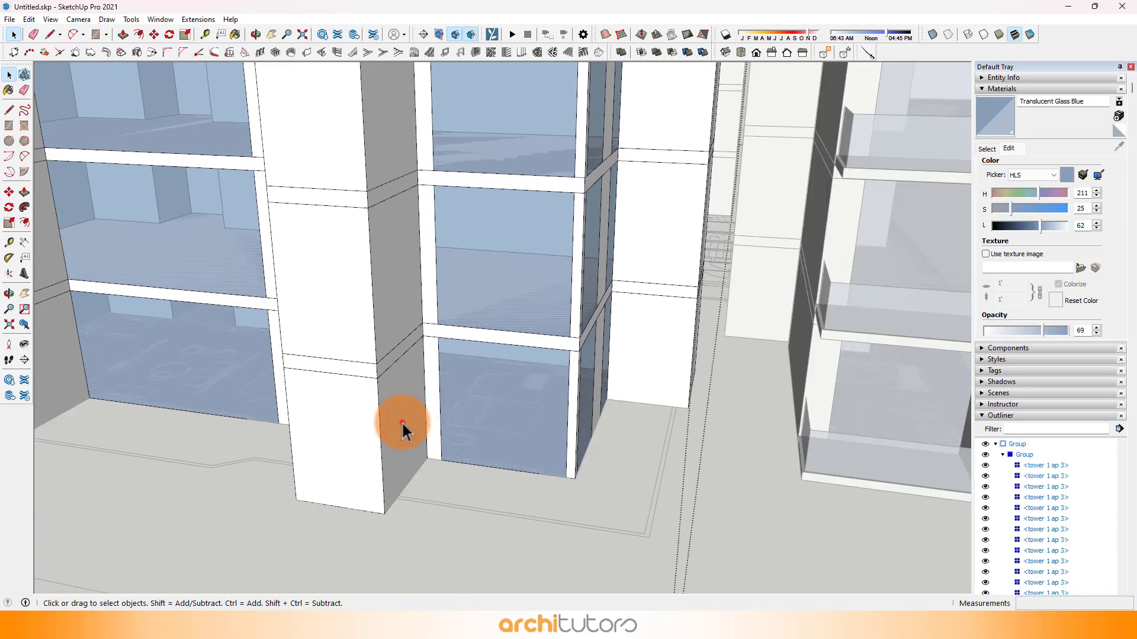
pyautogui.click(402, 422)
pyautogui.doubleClick(402, 422)
pyautogui.doubleClick(401, 393)
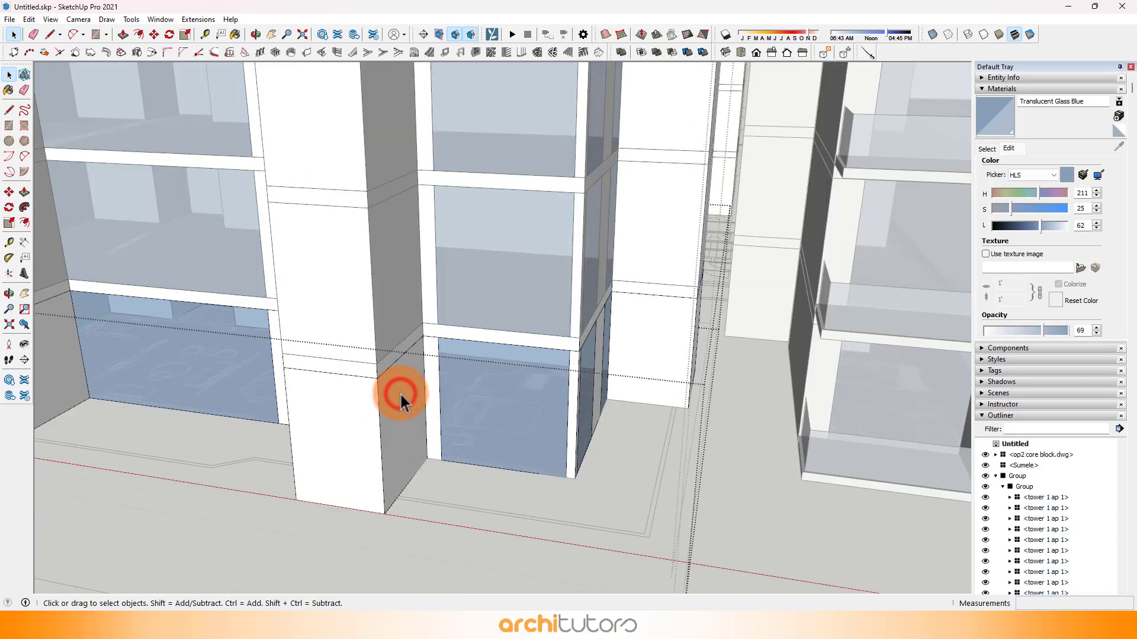
pyautogui.scroll(-2, 401, 394)
pyautogui.doubleClick(401, 393)
pyautogui.tripleClick(402, 394)
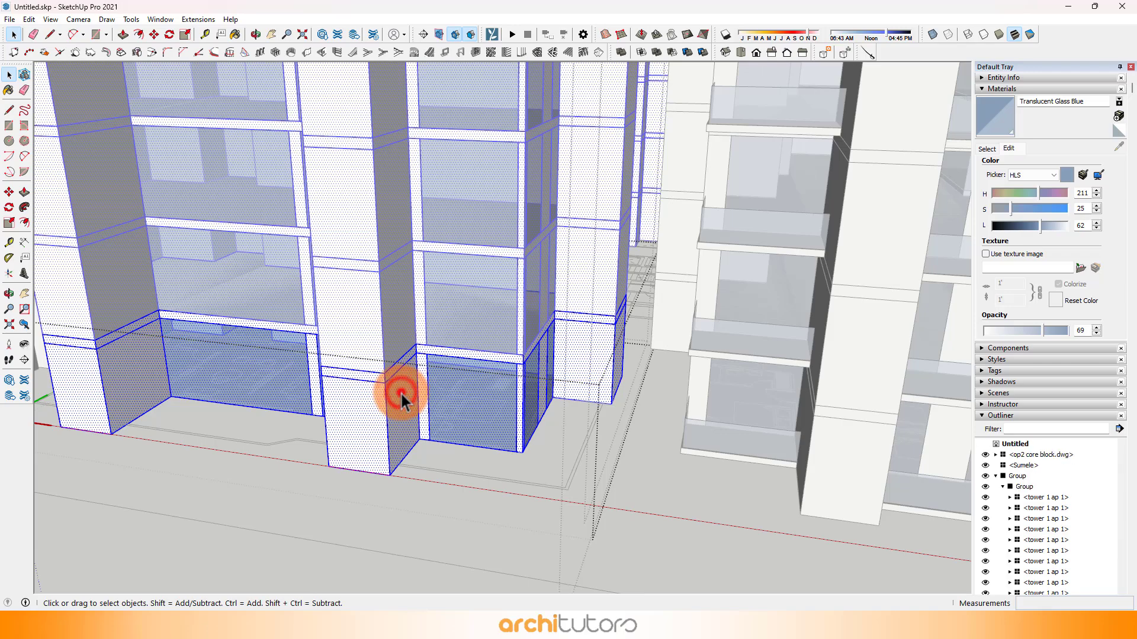
pyautogui.rightClick(400, 392)
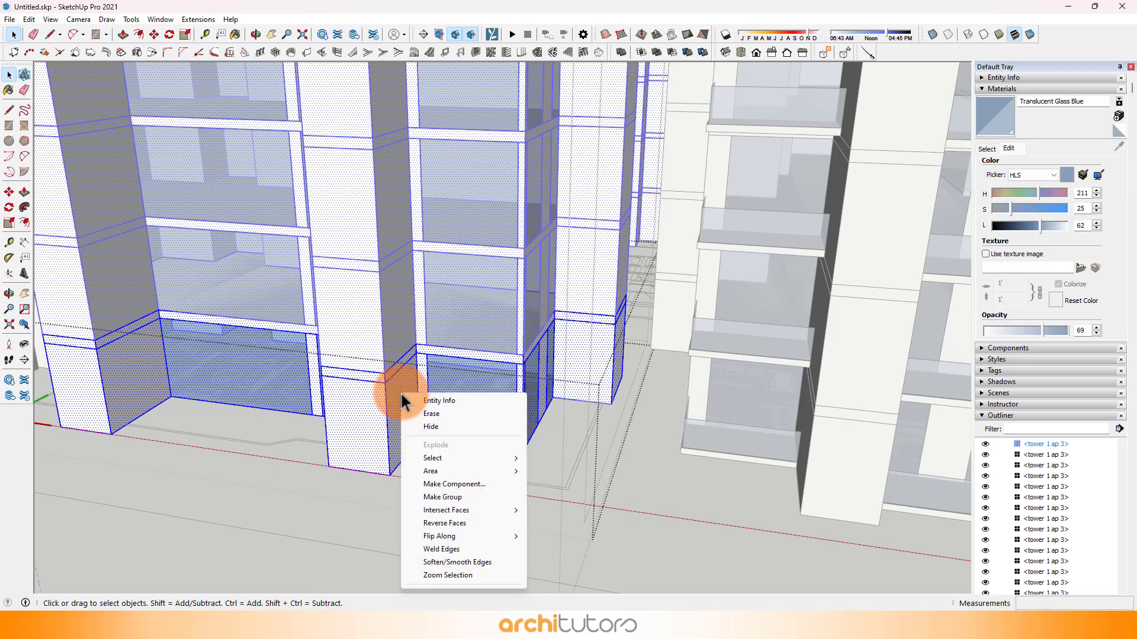
pyautogui.click(423, 490)
# Step: Draw adjoining 1825 by 6175 mm and 3450 by 1825 mm rectangles for the ap 3 corner balcony floor and erase their shared edge
pyautogui.moveTo(424, 492); pyautogui.dragTo(497, 472, button='middle')
pyautogui.scroll(5, 490, 517)
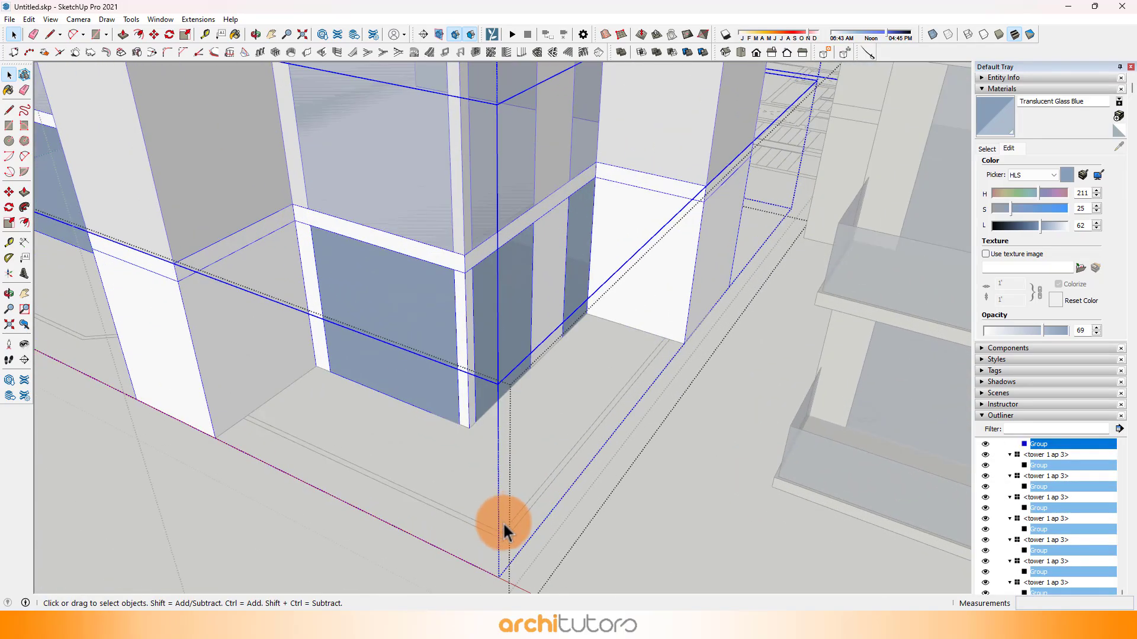
pyautogui.press('r')
pyautogui.click(501, 539)
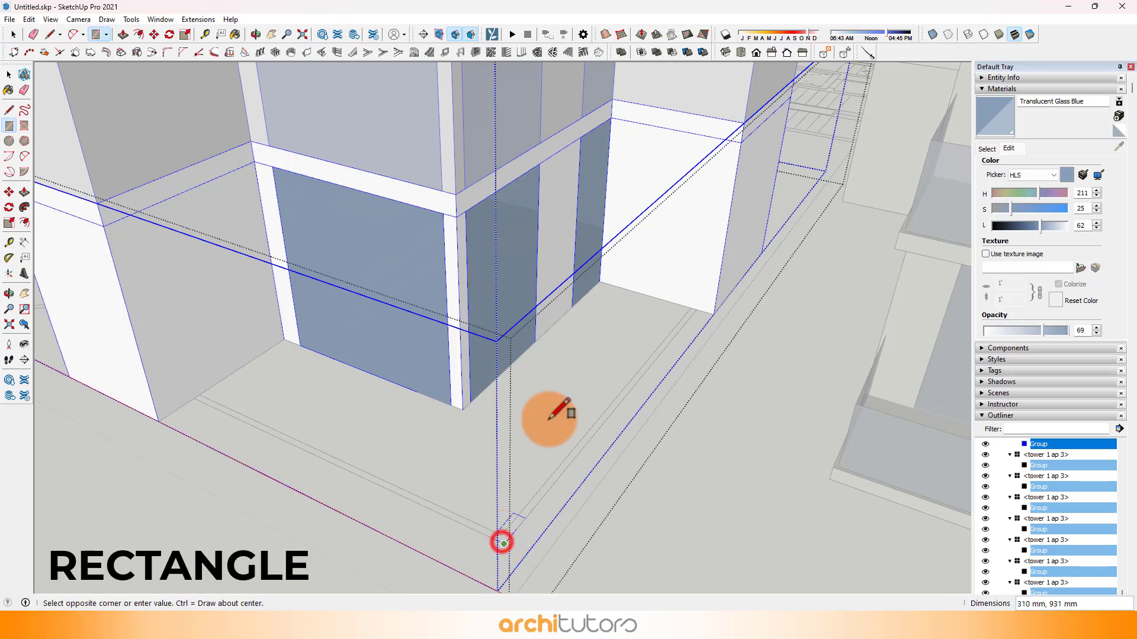
pyautogui.click(602, 282)
pyautogui.click(390, 490)
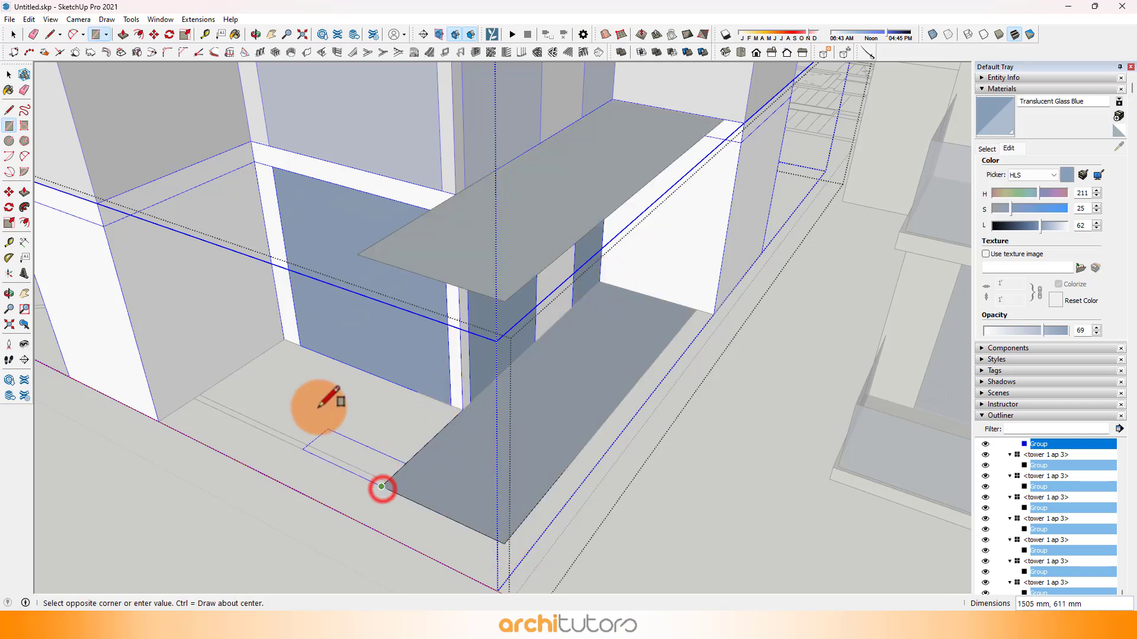
pyautogui.click(281, 339)
pyautogui.press('e')
pyautogui.click(395, 438)
pyautogui.press('space')
pyautogui.scroll(-2, 510, 436)
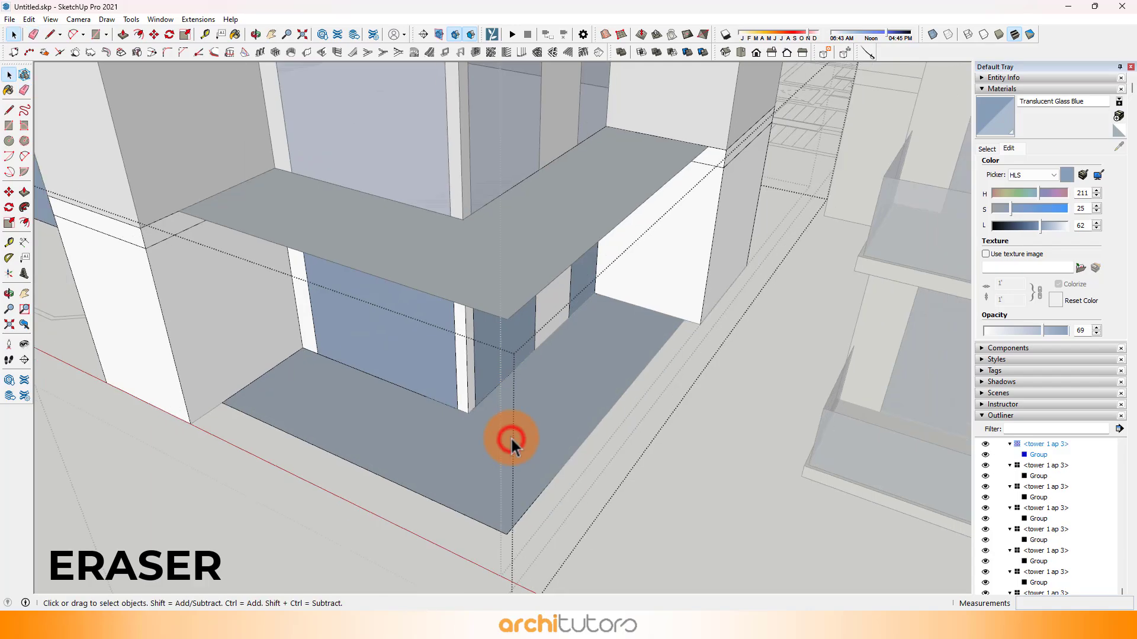
# Step: Reverse the L-shaped floor face of the ap 3 corner balcony
pyautogui.rightClick(511, 436)
pyautogui.click(569, 381)
pyautogui.moveTo(570, 383); pyautogui.dragTo(751, 360, button='middle')
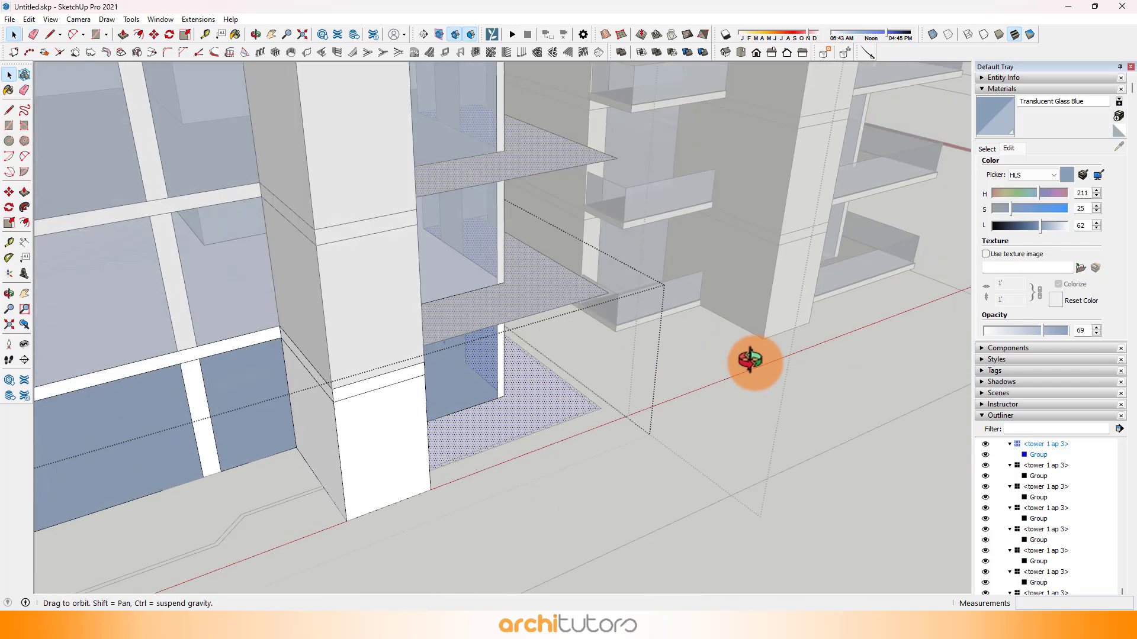
# Step: Draw a rectangle over the plan outline of the small balcony at the opposite end of the ap 3 unit
pyautogui.keyDown('shift'); pyautogui.moveTo(382, 379); pyautogui.dragTo(622, 281, button='middle'); pyautogui.keyUp('shift')
pyautogui.scroll(-4, 586, 326)
pyautogui.scroll(8, 441, 404)
pyautogui.press('r')
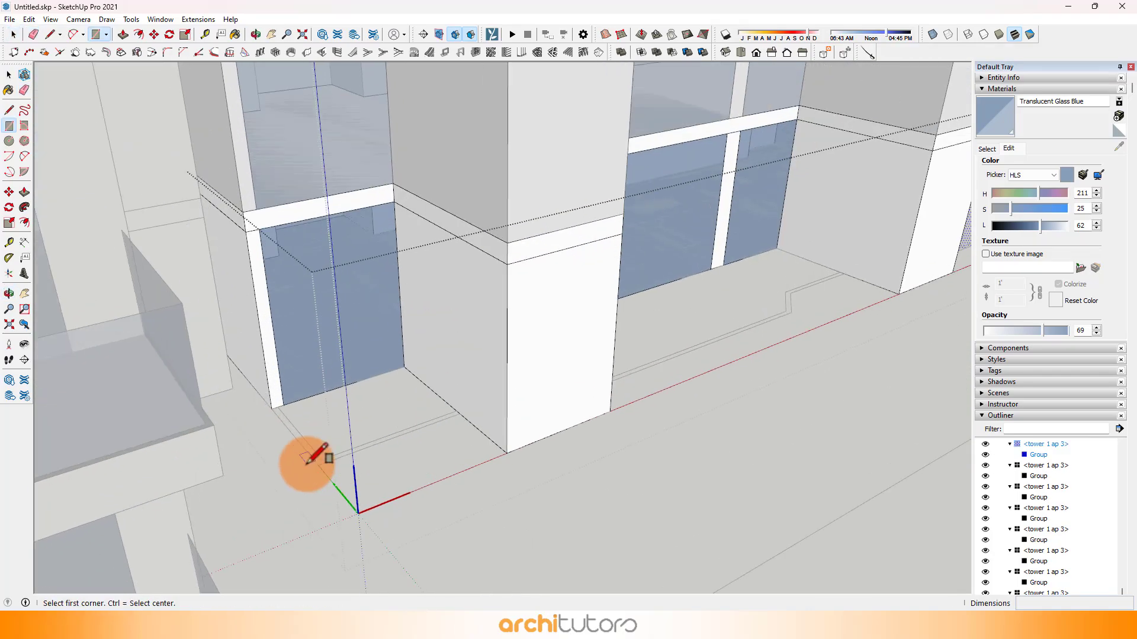
pyautogui.click(323, 466)
pyautogui.click(441, 330)
pyautogui.scroll(-3, 595, 335)
# Step: Trace the middle balcony's stepped outer plan line, starting with a 5329 mm edge, and close the outline along the window wall
pyautogui.moveTo(595, 335); pyautogui.dragTo(426, 341, button='middle')
pyautogui.keyDown('shift'); pyautogui.moveTo(786, 374); pyautogui.dragTo(576, 374, button='middle'); pyautogui.keyUp('shift')
pyautogui.scroll(4, 576, 374)
pyautogui.press('l')
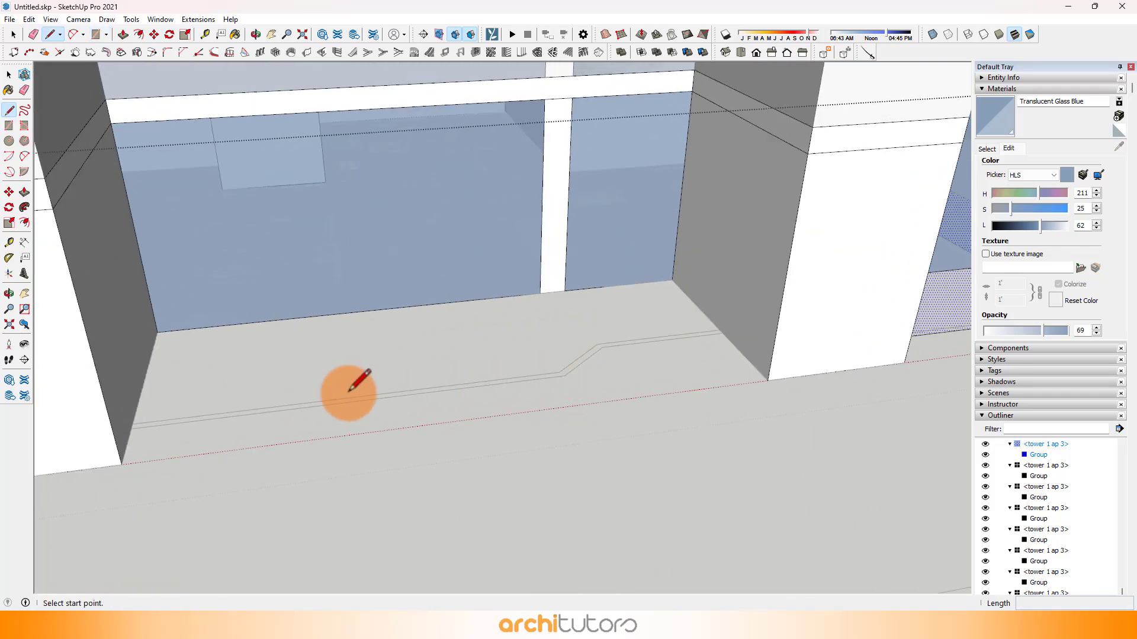
pyautogui.click(131, 428)
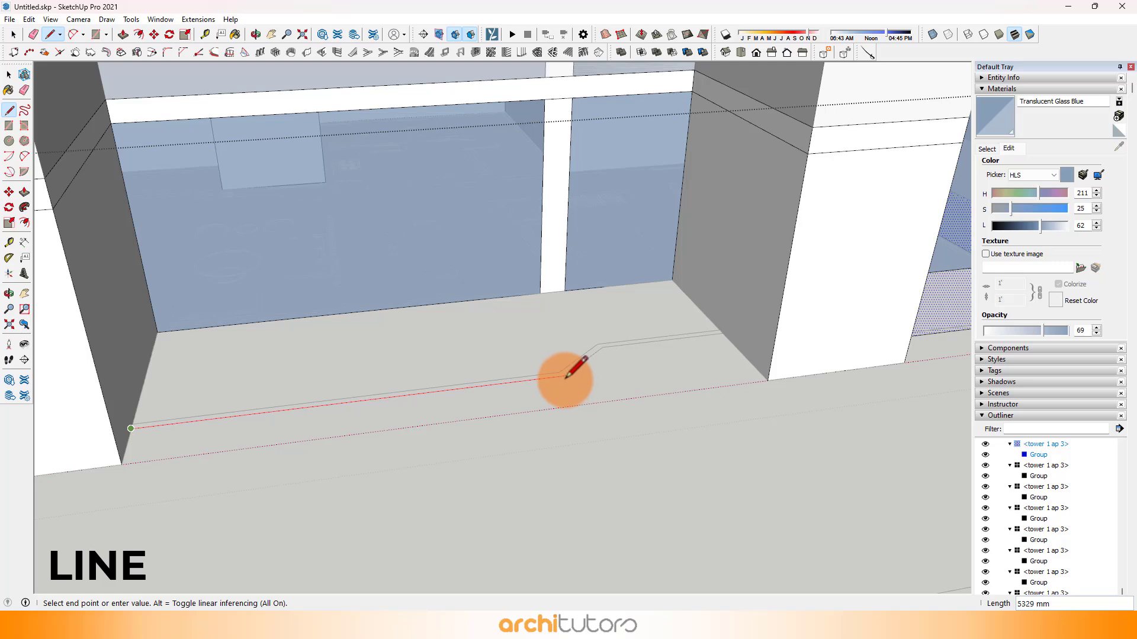
pyautogui.click(564, 376)
pyautogui.scroll(3, 690, 333)
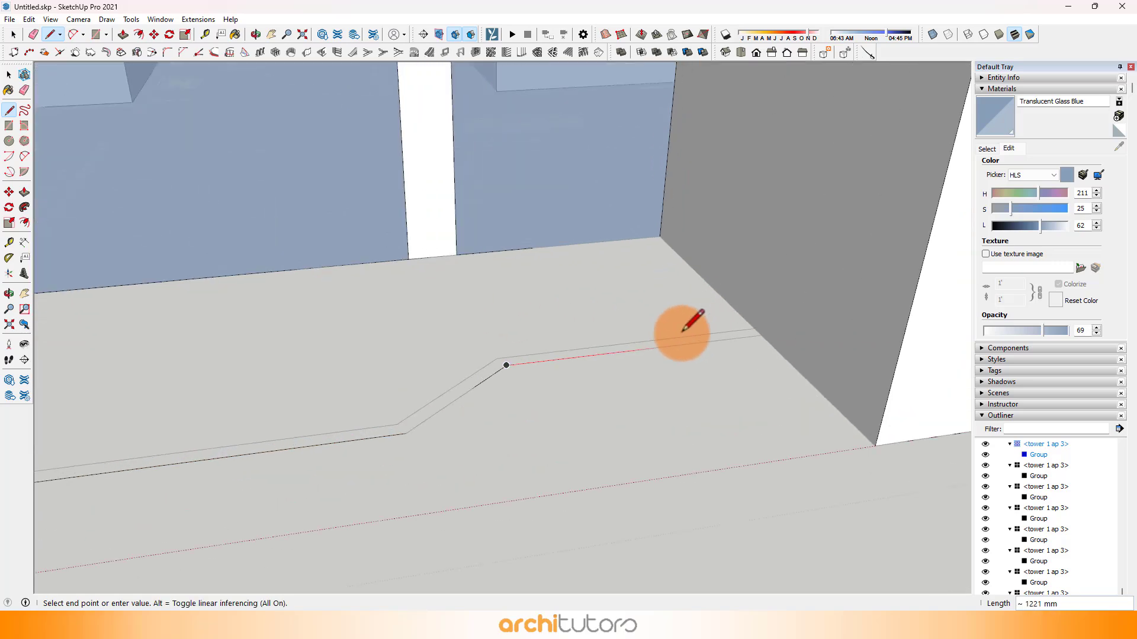
pyautogui.moveTo(656, 232); pyautogui.dragTo(231, 323, button='middle')
pyautogui.click(232, 323)
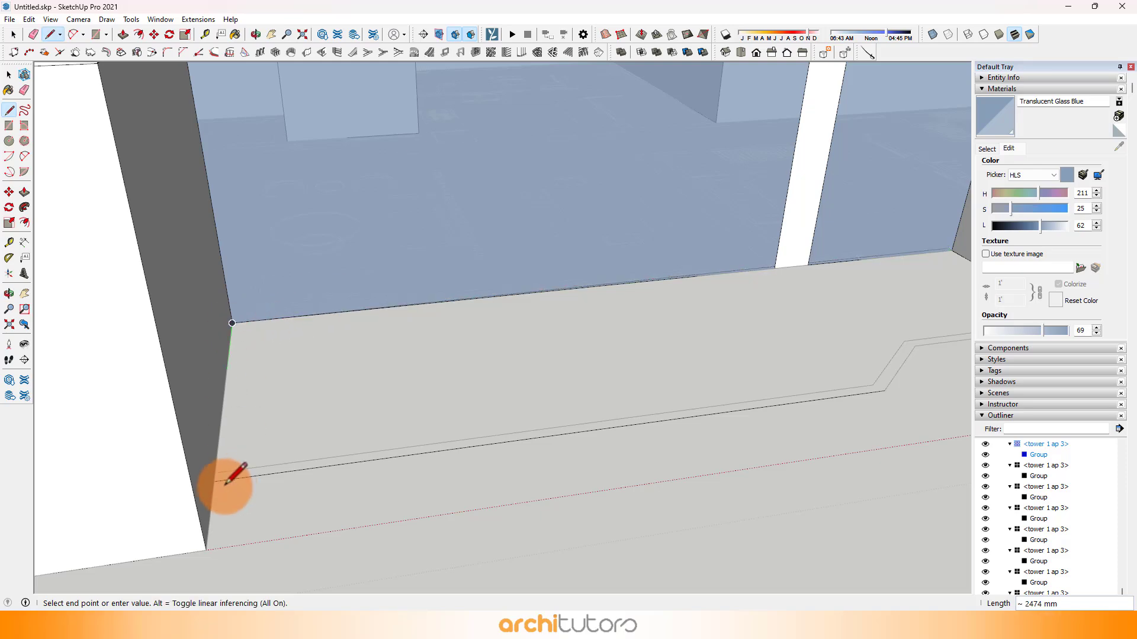
pyautogui.scroll(-1, 214, 481)
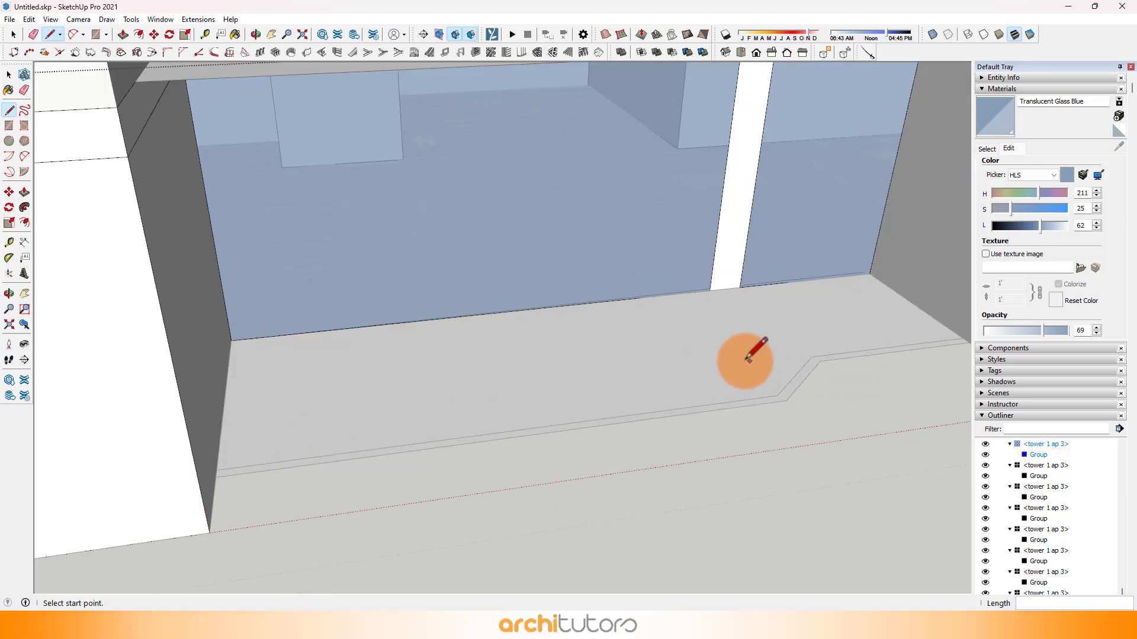
# Step: Push/pull the middle and corner balcony floor faces of the ap 3 unit up 200 mm
pyautogui.press('p')
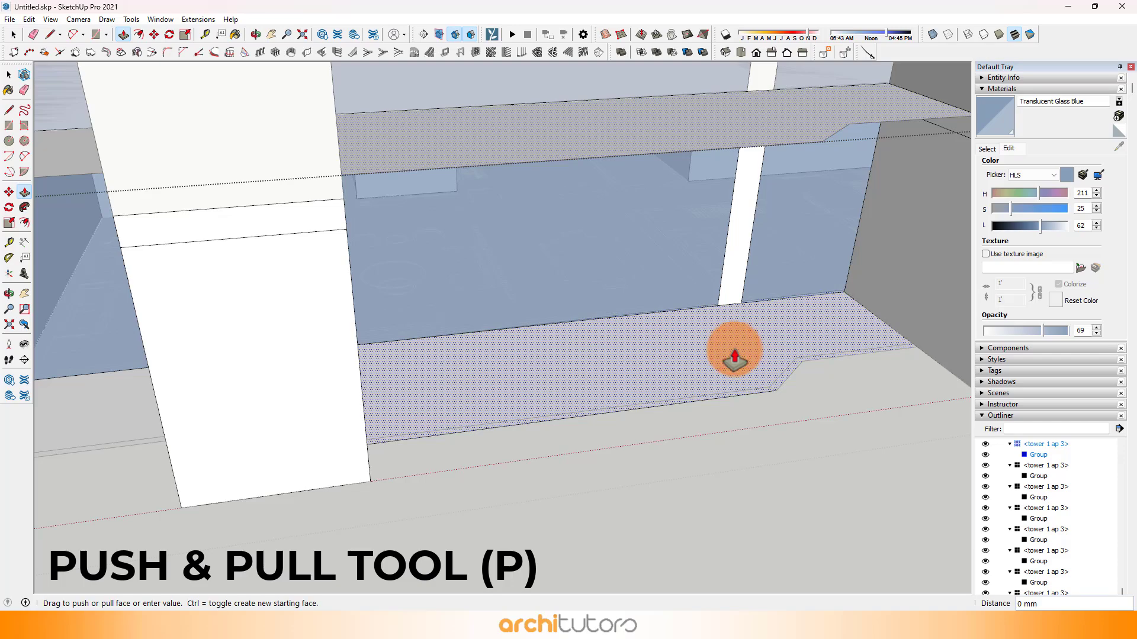
pyautogui.moveTo(734, 359); pyautogui.dragTo(734, 354)
pyautogui.press('Return')
pyautogui.scroll(-5, 554, 380)
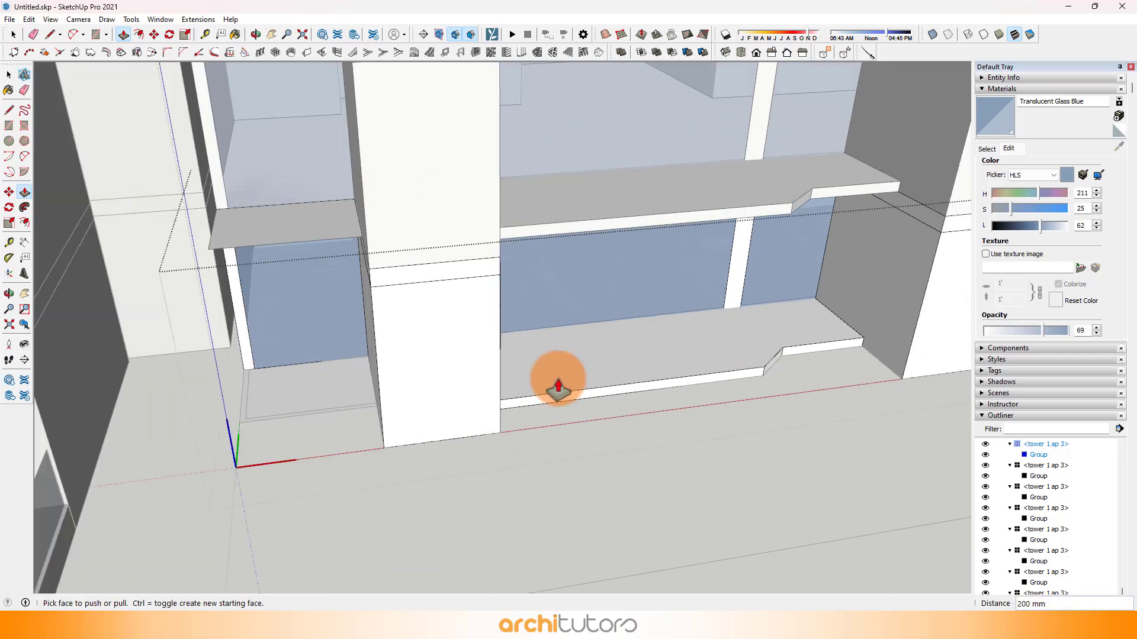
pyautogui.moveTo(310, 401); pyautogui.dragTo(621, 409, button='middle')
pyautogui.doubleClick(660, 406)
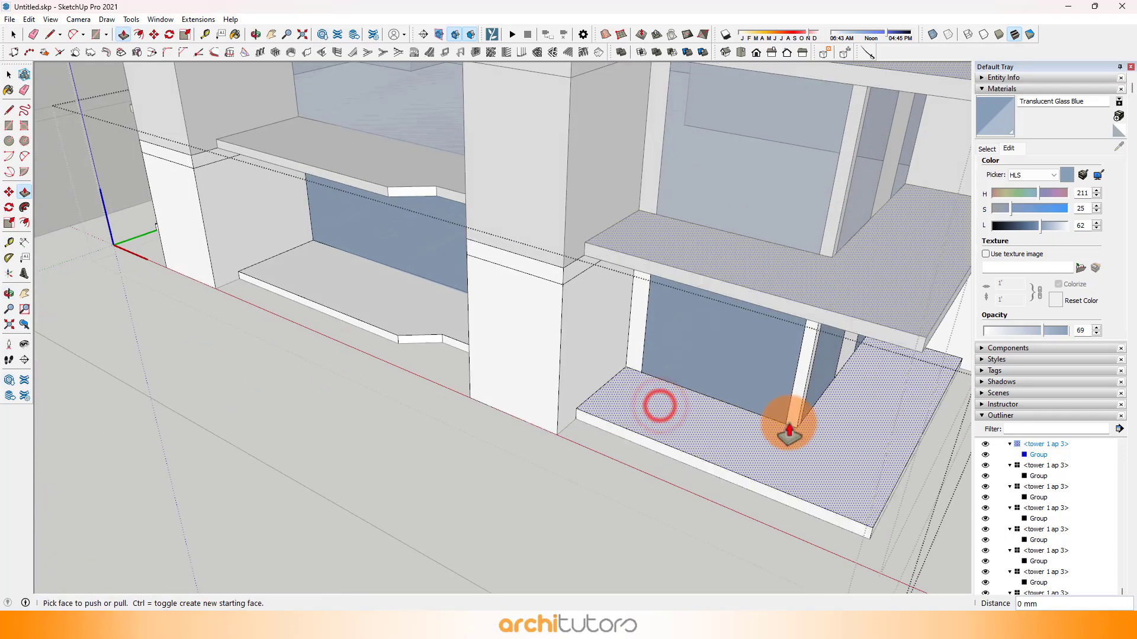
# Step: Offset the ap 3 corner balcony slab's two outer top edges slightly inward
pyautogui.moveTo(789, 421); pyautogui.dragTo(540, 352, button='middle')
pyautogui.scroll(3, 602, 373)
pyautogui.press('space')
pyautogui.scroll(2, 515, 367)
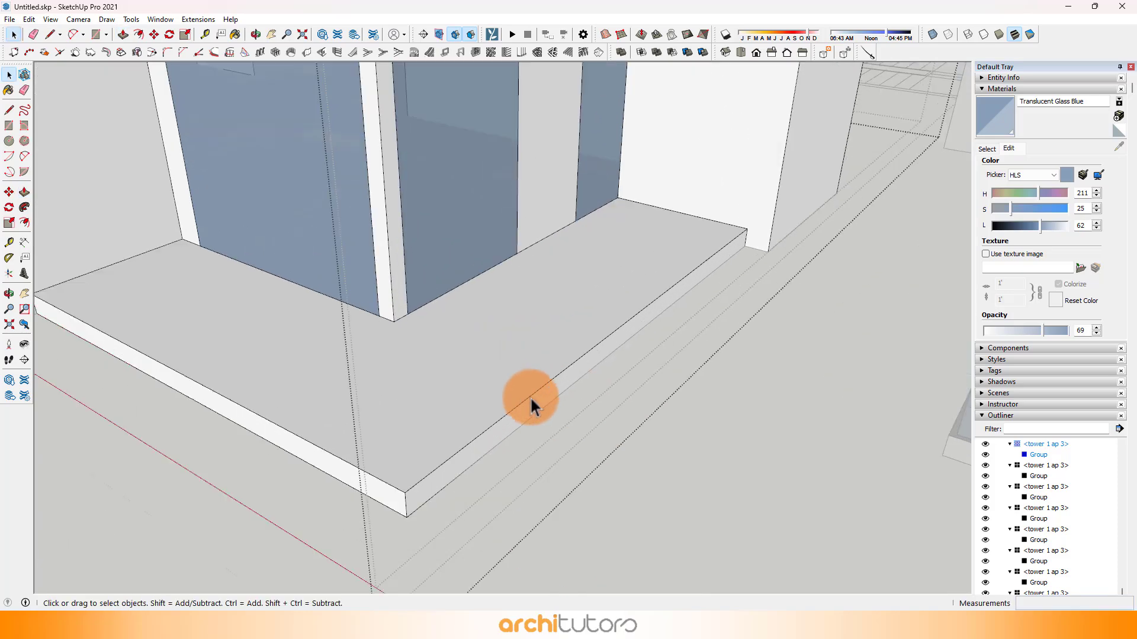
pyautogui.click(355, 468)
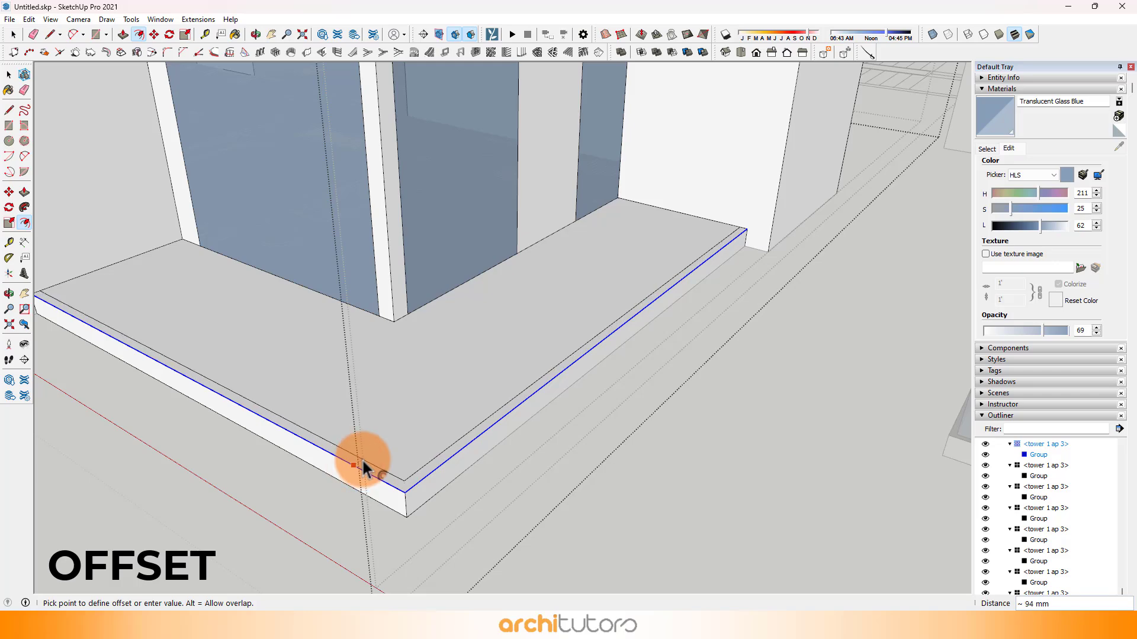
pyautogui.scroll(5, 786, 178)
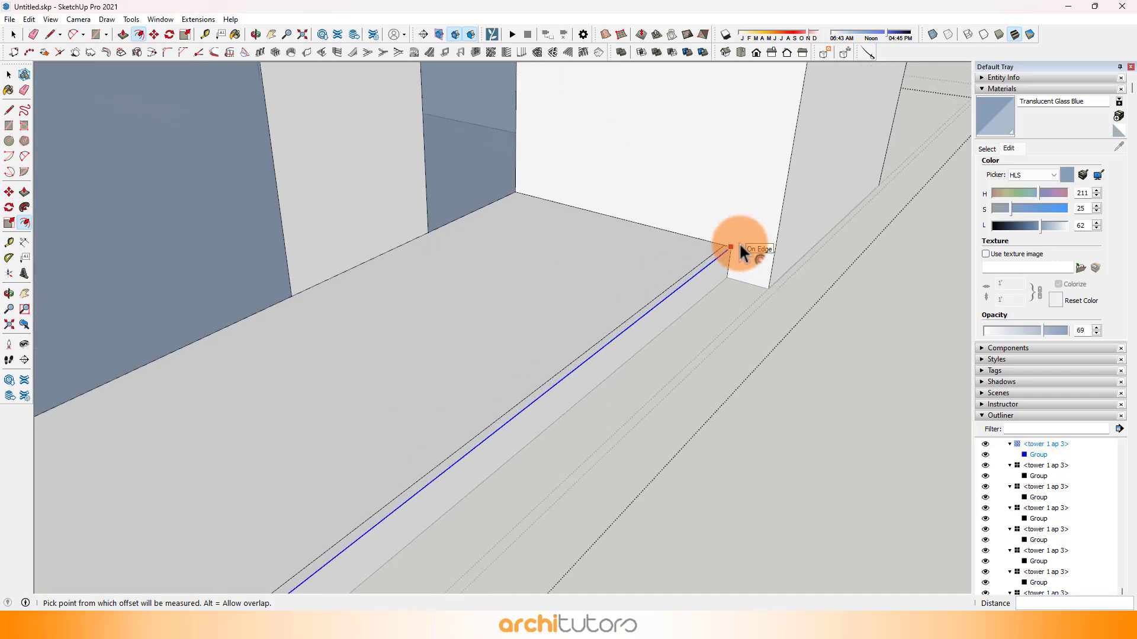
# Step: Draw a vertical railing-height line up the column face from the end of the ap 3 corner balcony's side offset line
pyautogui.press('l')
pyautogui.click(719, 246)
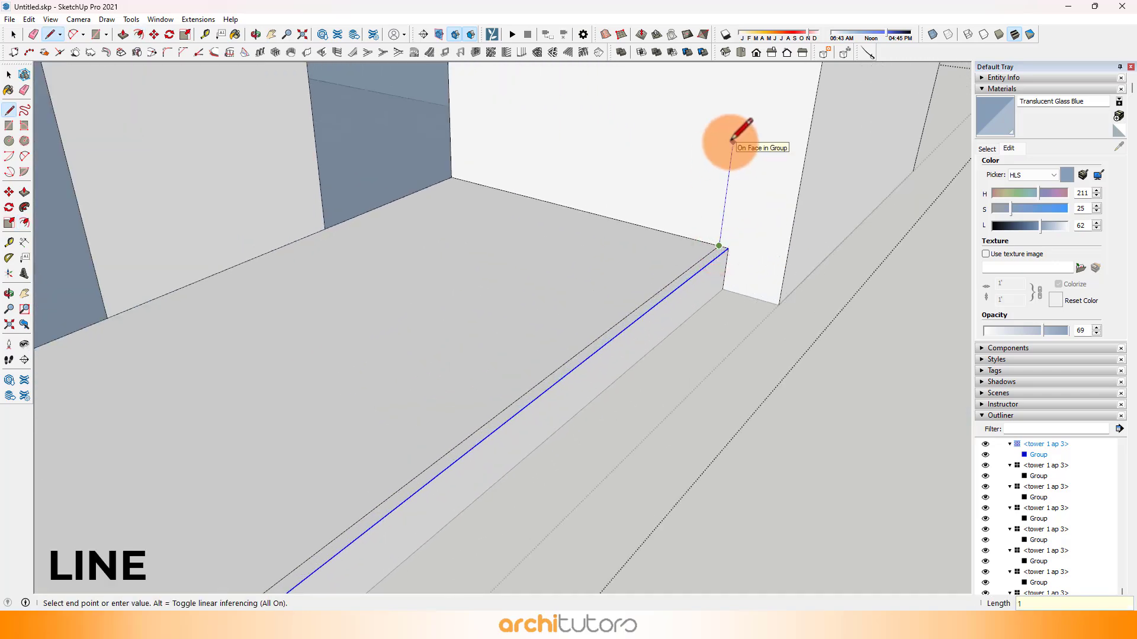
pyautogui.press('Return')
pyautogui.scroll(-4, 732, 140)
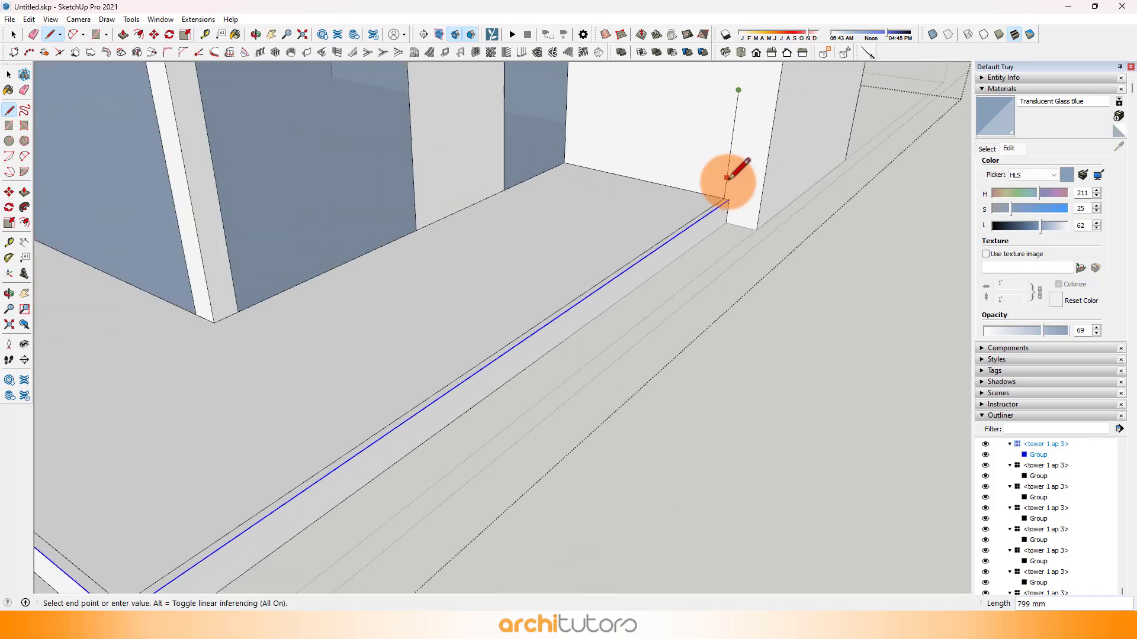
# Step: Draw 1000 mm high rectangular railing panels along both offset lines of the ap 3 corner balcony
pyautogui.press('r')
pyautogui.click(735, 111)
pyautogui.scroll(1, 446, 294)
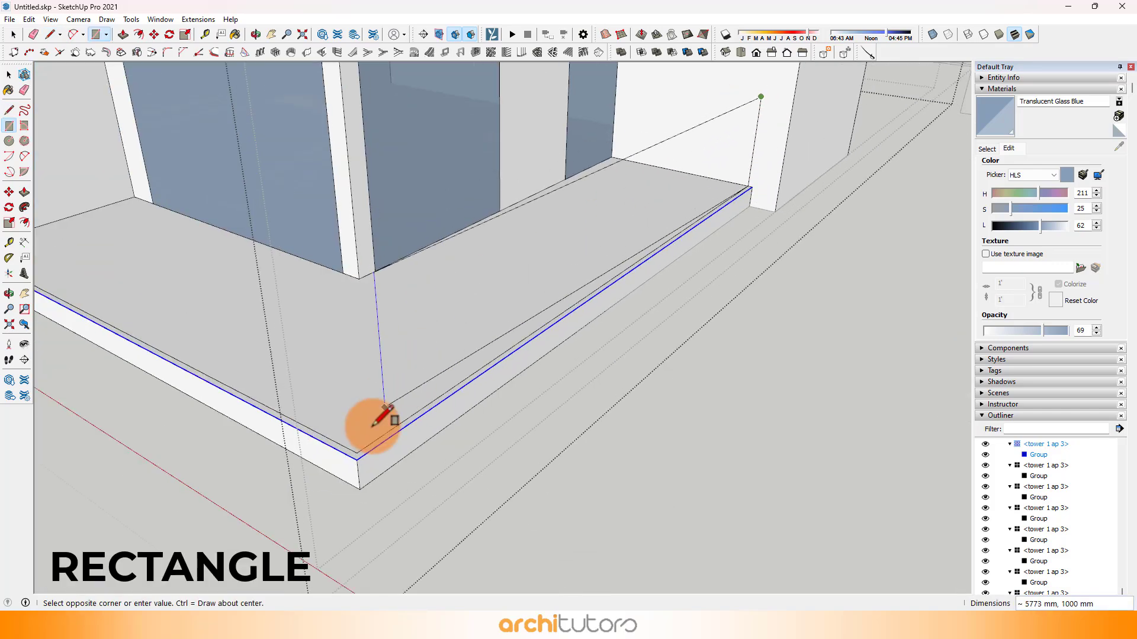
pyautogui.click(363, 448)
pyautogui.moveTo(363, 449); pyautogui.dragTo(689, 354, button='middle')
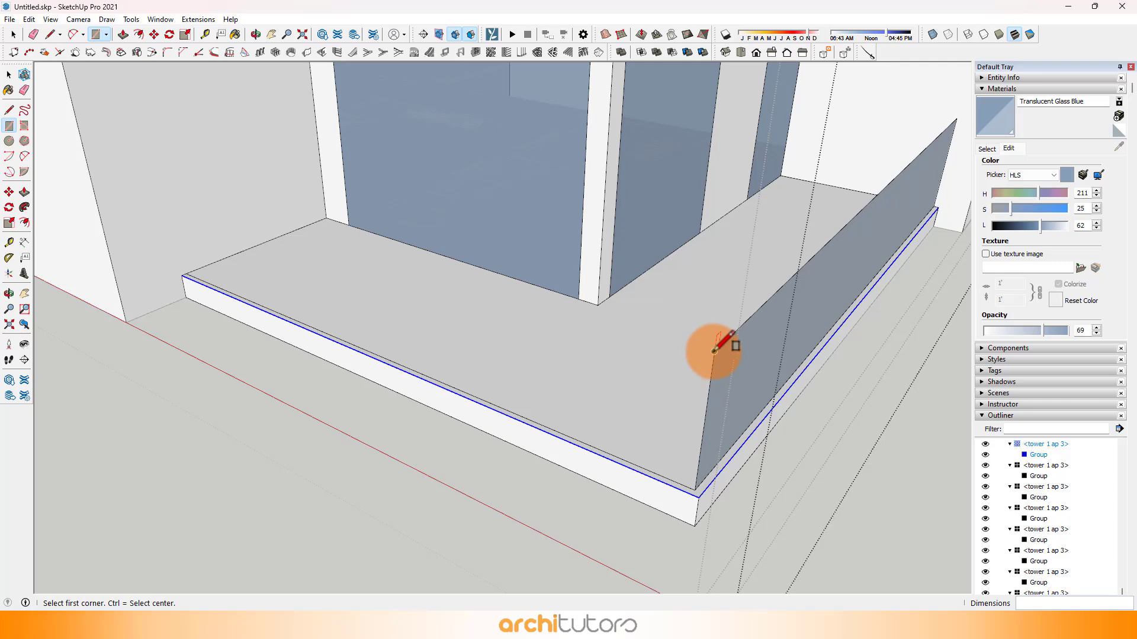
pyautogui.click(714, 351)
pyautogui.scroll(3, 195, 278)
pyautogui.click(182, 270)
pyautogui.scroll(-4, 202, 260)
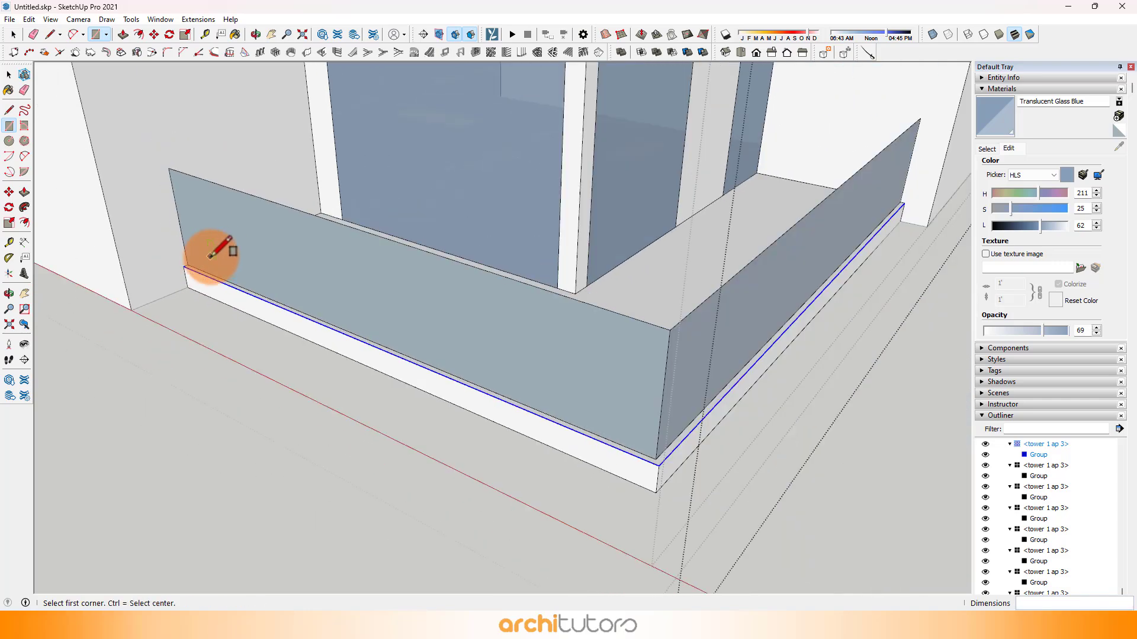
# Step: Paint the corner balcony's two railing panels with Translucent Glass Blue
pyautogui.press('space')
pyautogui.press('b')
pyautogui.click(346, 287)
pyautogui.click(486, 305)
# Step: Offset the small end balcony's two outer top edges 50 mm inward and draw a 1000 mm vertical line up the column from the offset's end
pyautogui.moveTo(531, 313); pyautogui.dragTo(708, 223, button='middle')
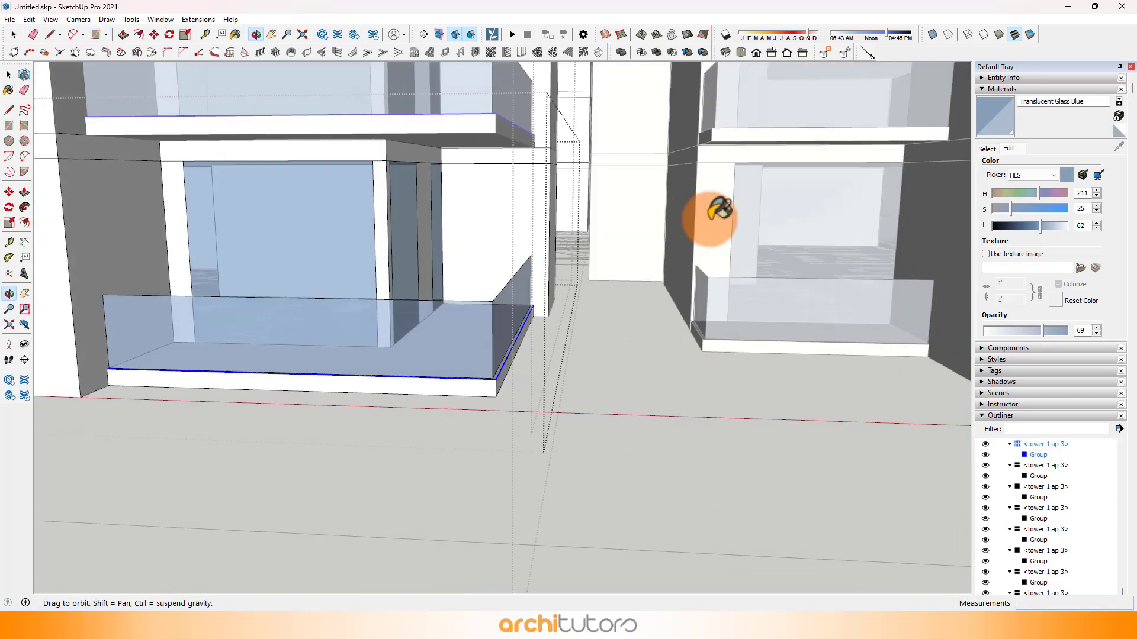
pyautogui.moveTo(249, 266)
pyautogui.keyDown('shift'); pyautogui.mouseDown(button='middle')
pyautogui.moveTo(596, 287)
pyautogui.moveTo(429, 424)
pyautogui.moveTo(626, 356)
pyautogui.mouseUp(button='middle'); pyautogui.keyUp('shift')
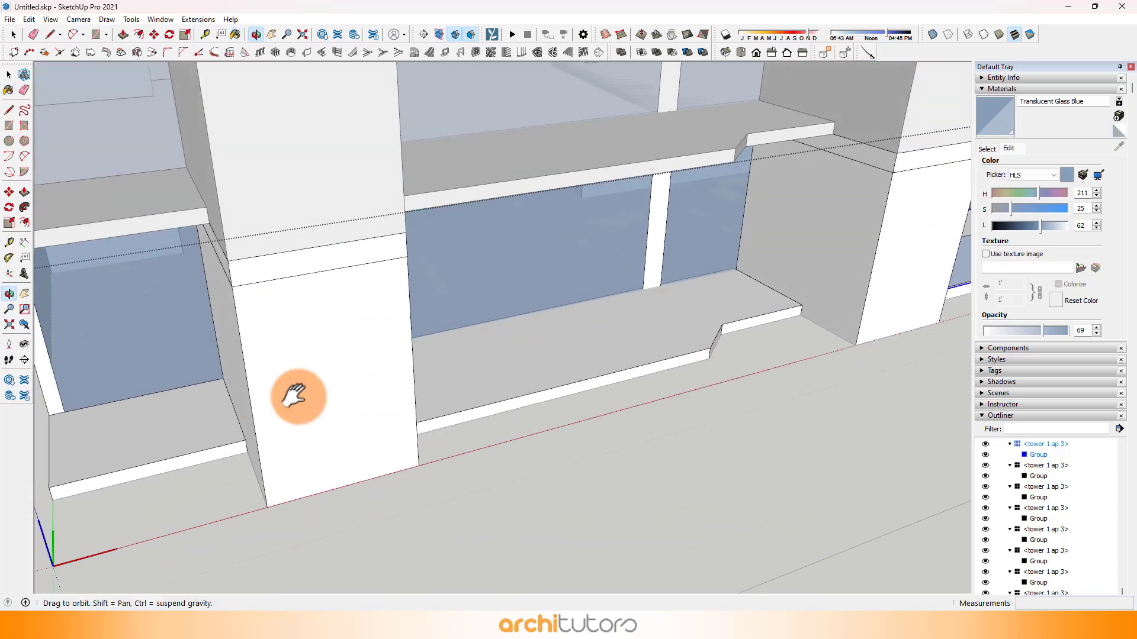
pyautogui.keyDown('shift'); pyautogui.moveTo(299, 396); pyautogui.dragTo(622, 350, button='middle'); pyautogui.keyUp('shift')
pyautogui.scroll(4, 360, 412)
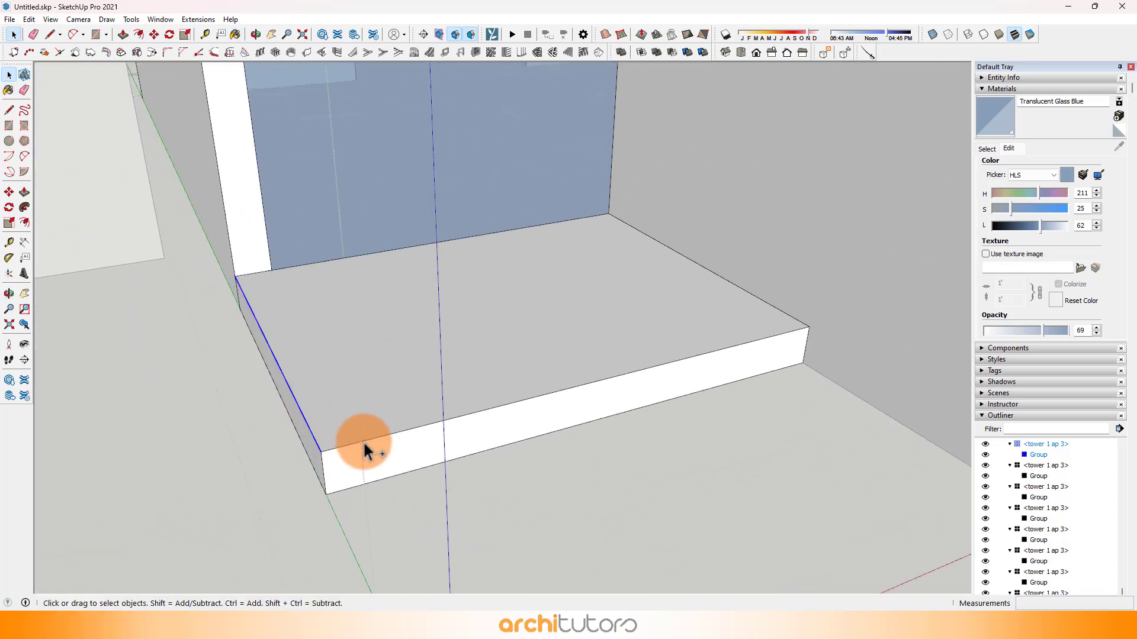
pyautogui.moveTo(286, 448); pyautogui.dragTo(334, 432, button='middle')
pyautogui.press('f')
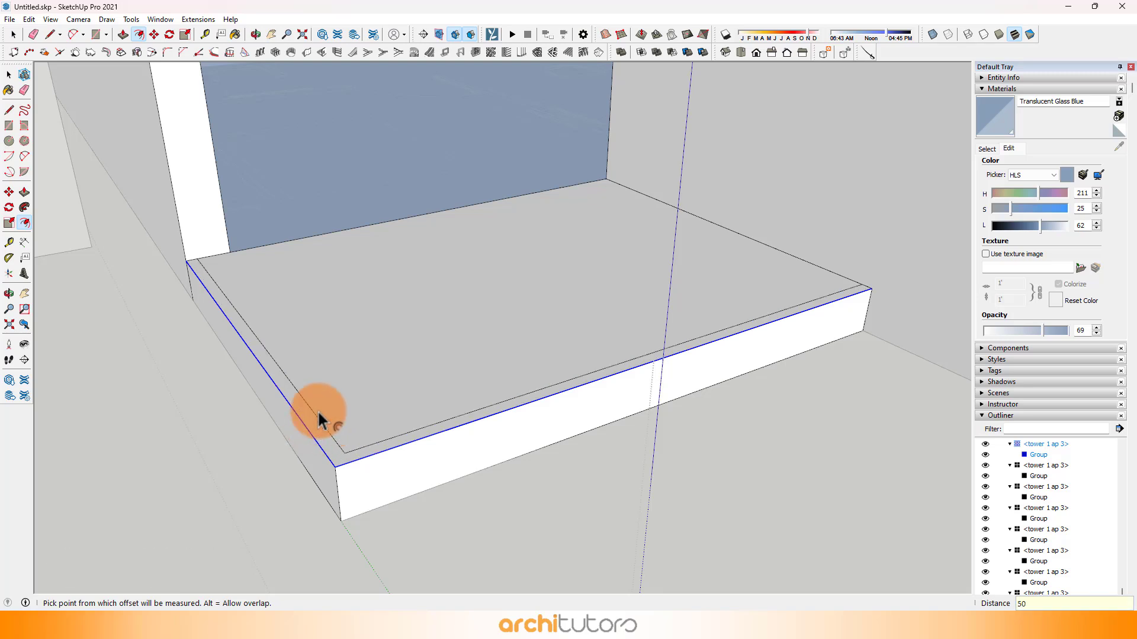
pyautogui.click(197, 258)
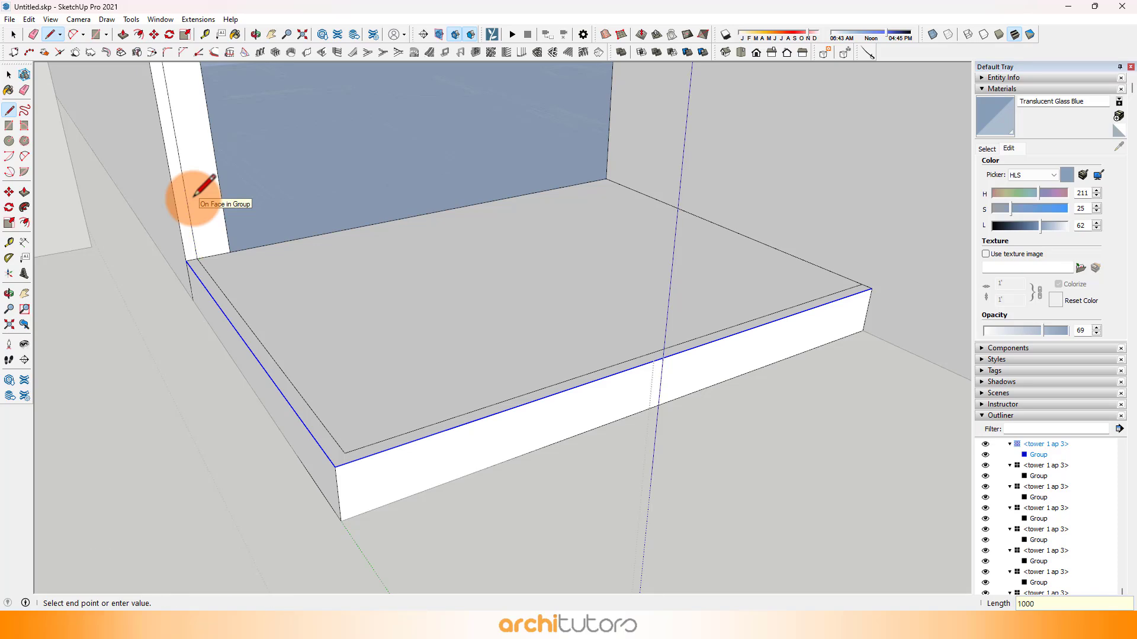
pyautogui.scroll(-5, 212, 239)
# Step: Draw two 1000 mm high rectangular railing panels along the side and front offset lines of the small end balcony
pyautogui.press('r')
pyautogui.scroll(3, 178, 148)
pyautogui.click(179, 149)
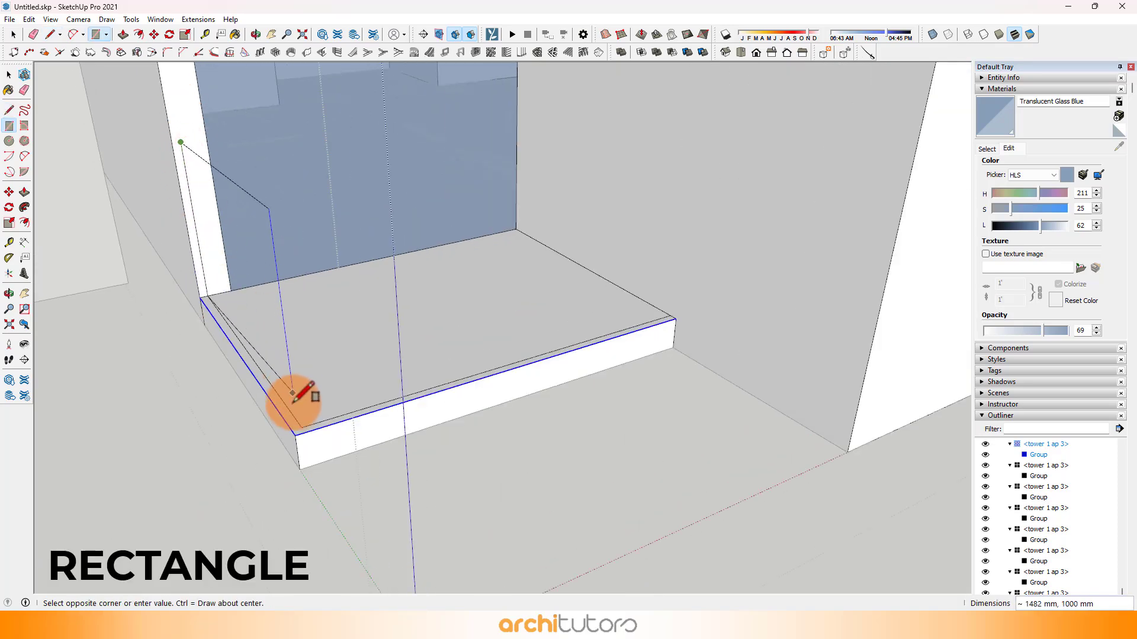
pyautogui.click(302, 426)
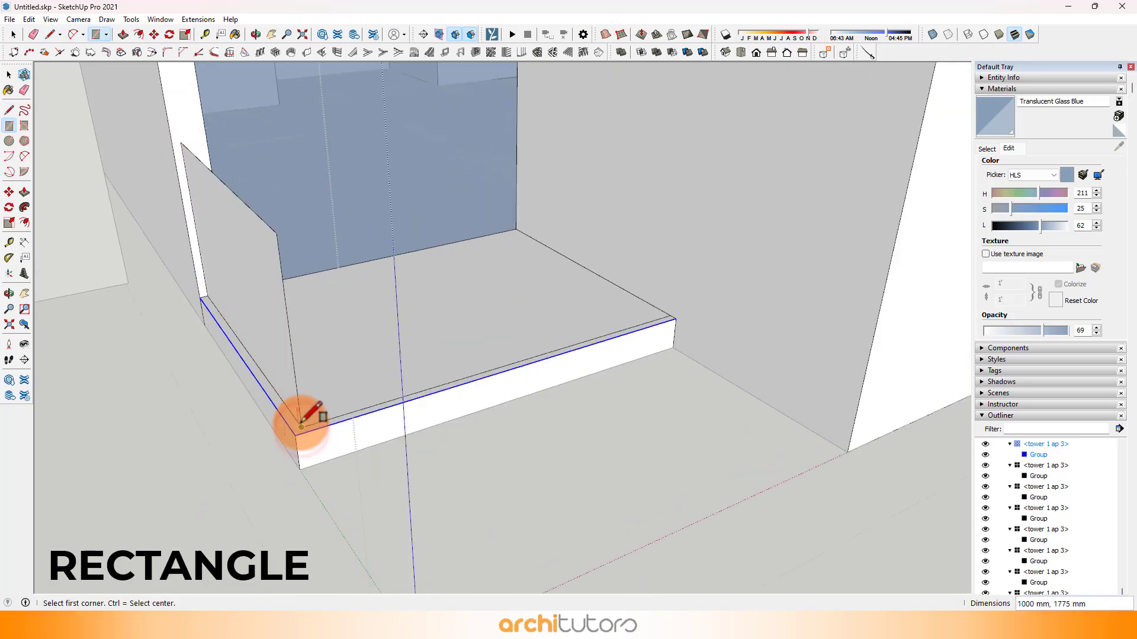
pyautogui.click(671, 316)
# Step: Paint the small end balcony's front and side railing panels with Translucent Glass Blue
pyautogui.scroll(-3, 495, 322)
pyautogui.press('b')
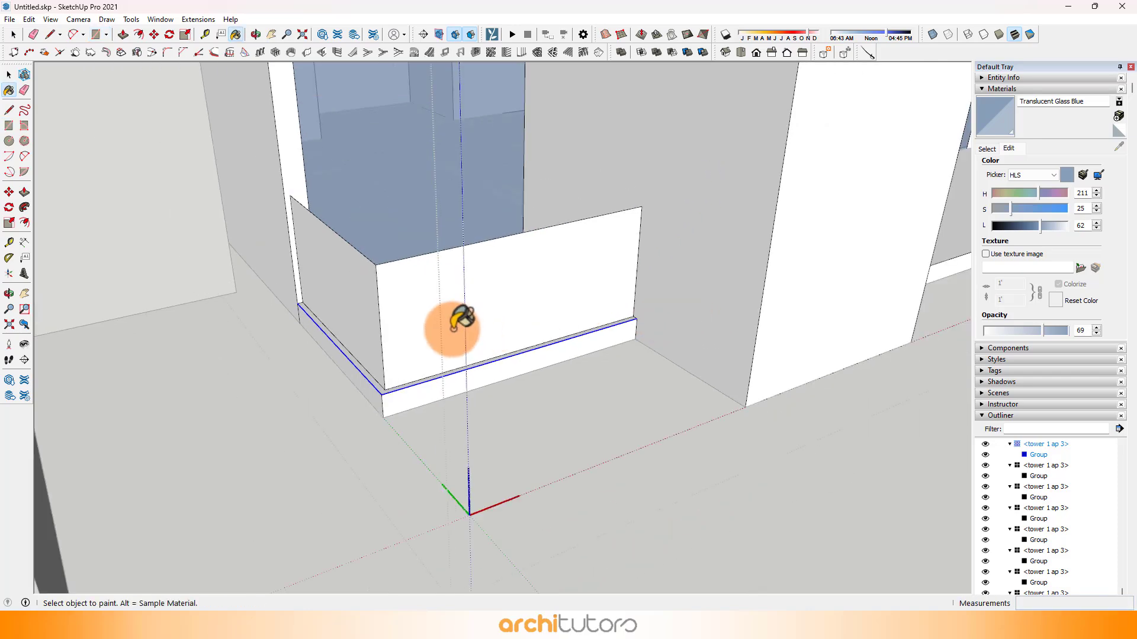
pyautogui.click(414, 325)
pyautogui.click(364, 311)
# Step: Offset the top face outline of the stepped middle balcony slightly inward
pyautogui.scroll(-3, 571, 373)
pyautogui.moveTo(663, 350); pyautogui.dragTo(413, 302, button='middle')
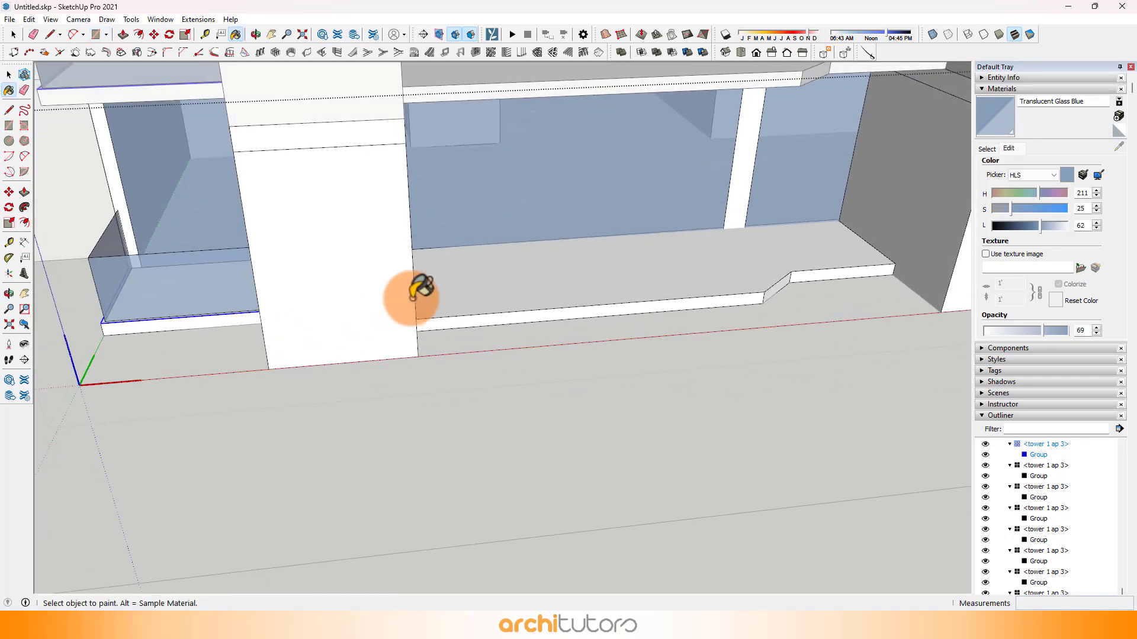
pyautogui.scroll(4, 513, 280)
pyautogui.moveTo(513, 280)
pyautogui.mouseDown(button='middle')
pyautogui.moveTo(444, 358)
pyautogui.moveTo(408, 370)
pyautogui.mouseUp(button='middle')
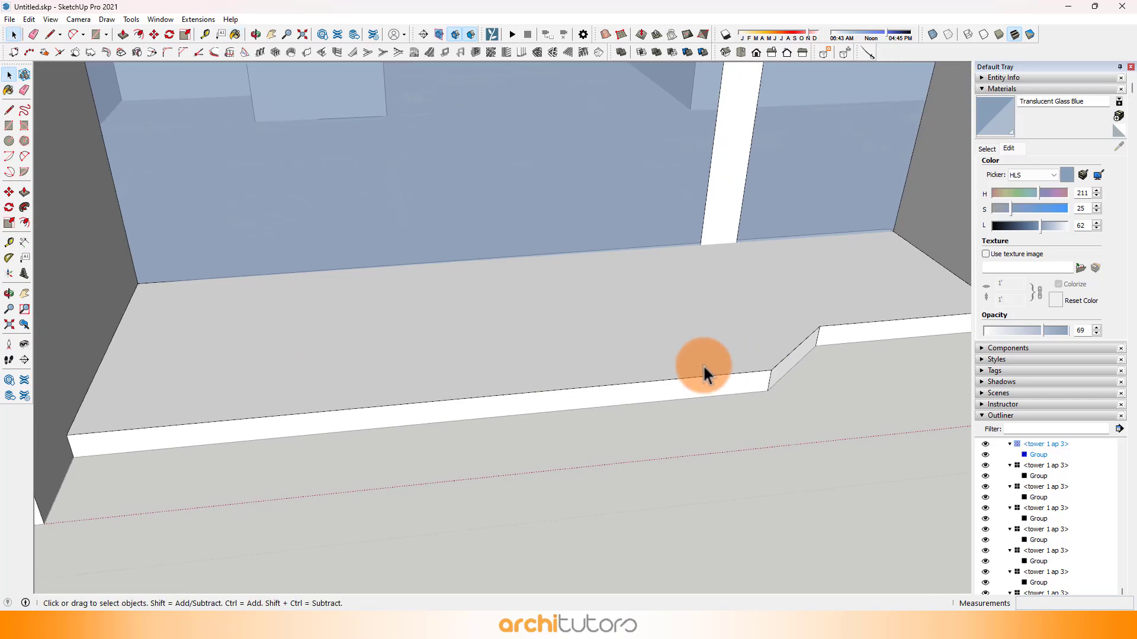
pyautogui.press('f')
pyautogui.click(648, 369)
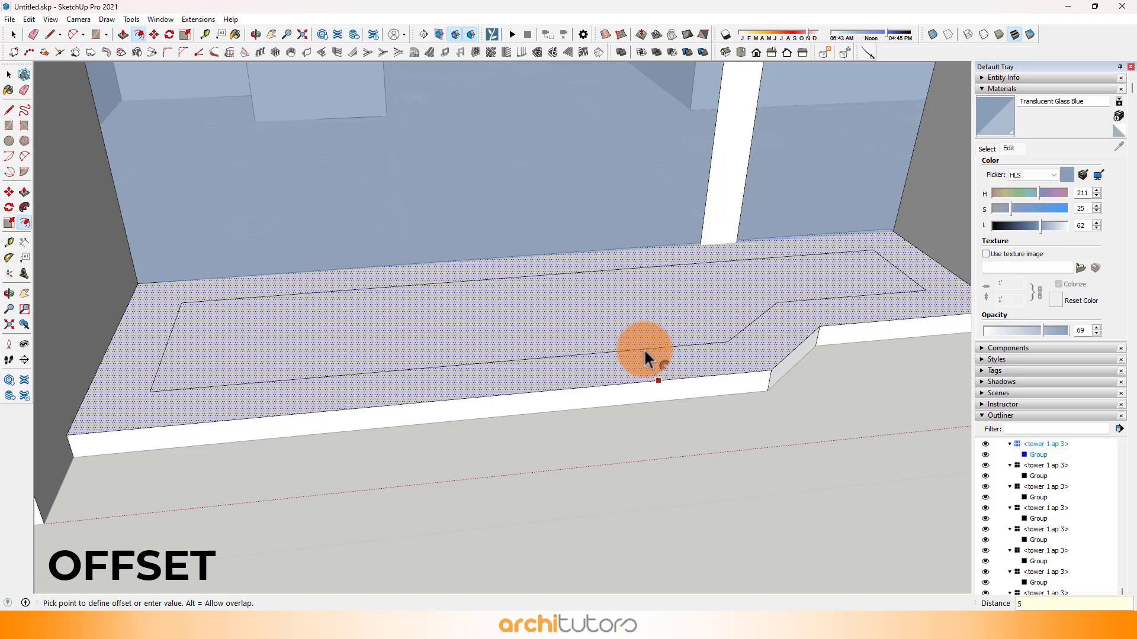
pyautogui.write('5')
pyautogui.press('Return')
# Step: Erase the offset line along the side wall at the stepped end of the middle balcony and extend the front offset line to the wall
pyautogui.scroll(-2, 630, 347)
pyautogui.keyDown('shift'); pyautogui.moveTo(893, 303); pyautogui.dragTo(624, 327, button='middle'); pyautogui.keyUp('shift')
pyautogui.scroll(3, 686, 322)
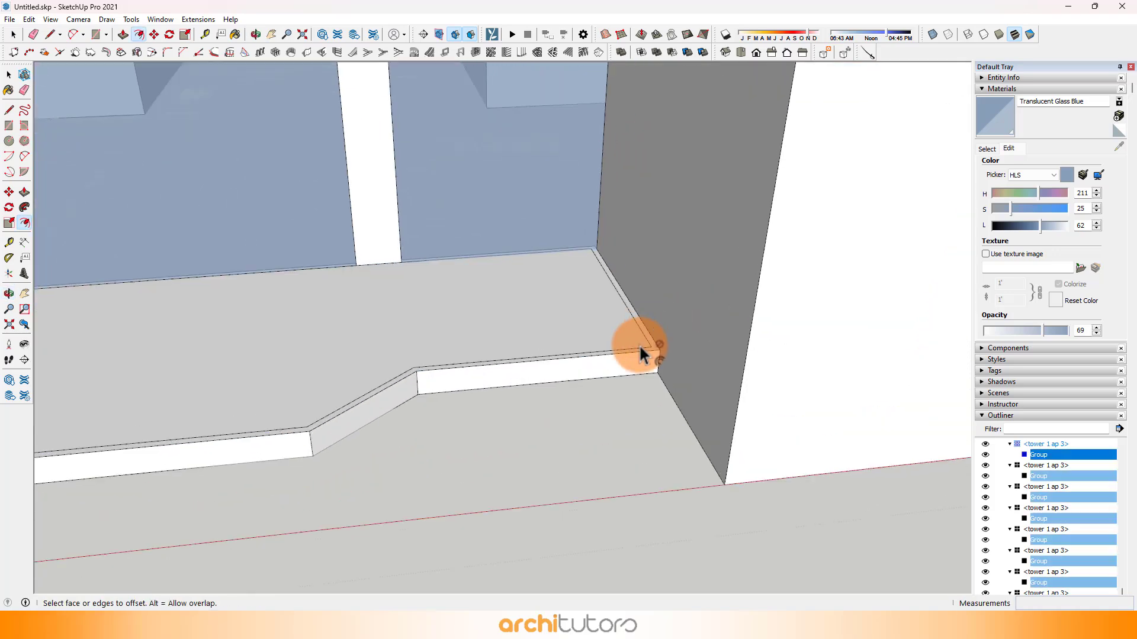
pyautogui.scroll(2, 641, 354)
pyautogui.press('e')
pyautogui.scroll(2, 654, 328)
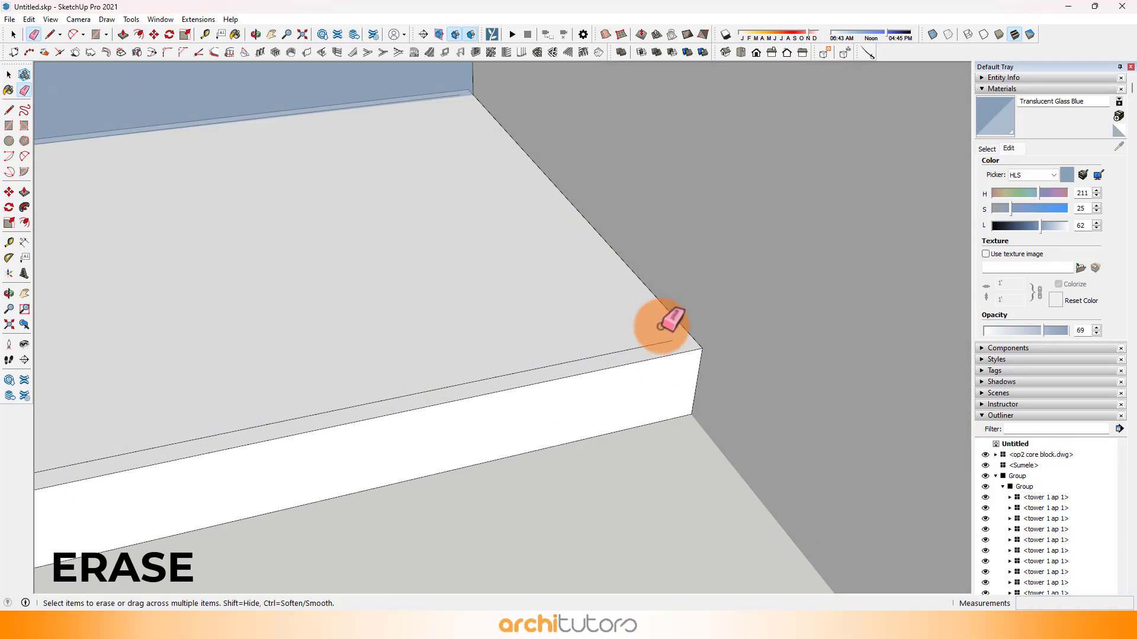
pyautogui.click(660, 343)
pyautogui.scroll(-2, 812, 318)
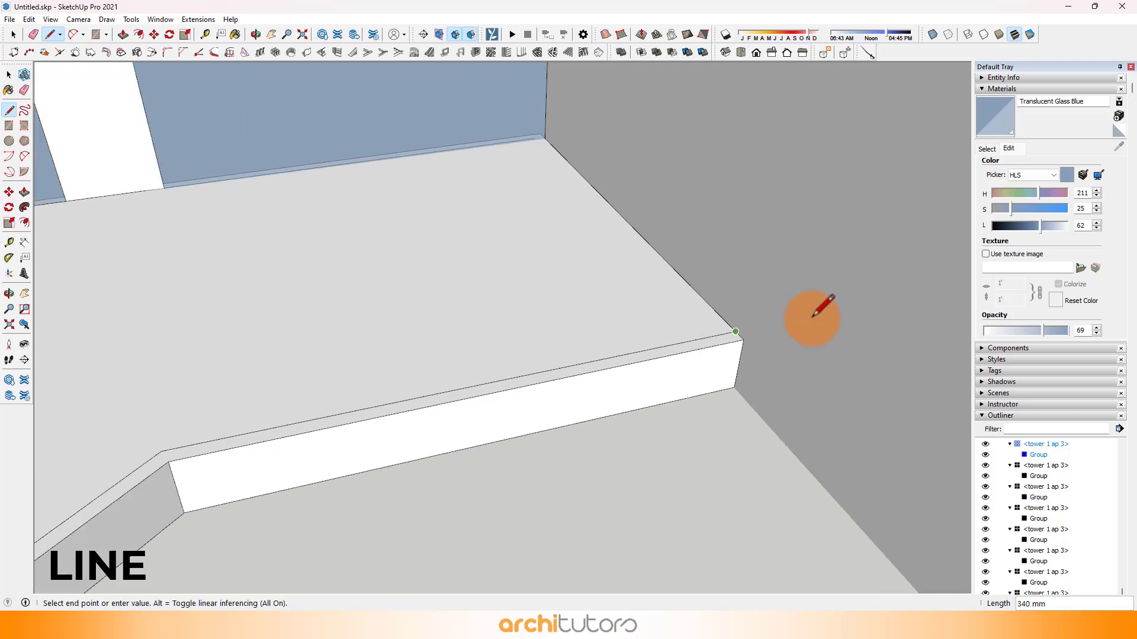
pyautogui.scroll(-3, 612, 330)
# Step: Erase the offset line along the side wall at the straight end of the middle balcony
pyautogui.keyDown('shift'); pyautogui.moveTo(289, 317); pyautogui.dragTo(740, 320, button='middle'); pyautogui.keyUp('shift')
pyautogui.moveTo(740, 320); pyautogui.dragTo(332, 332, button='middle')
pyautogui.press('space')
pyautogui.press('e')
pyautogui.scroll(2, 323, 296)
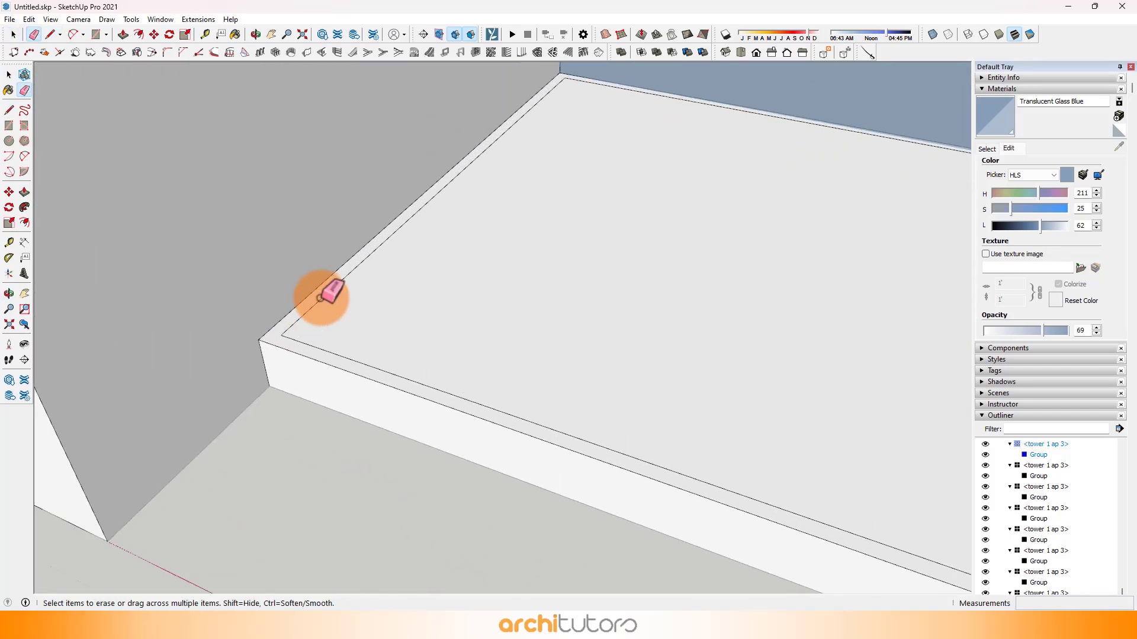
pyautogui.click(320, 301)
# Step: Extend the front offset line to the straight-end wall and draw a 1000 mm vertical line up the wall from there
pyautogui.press('l')
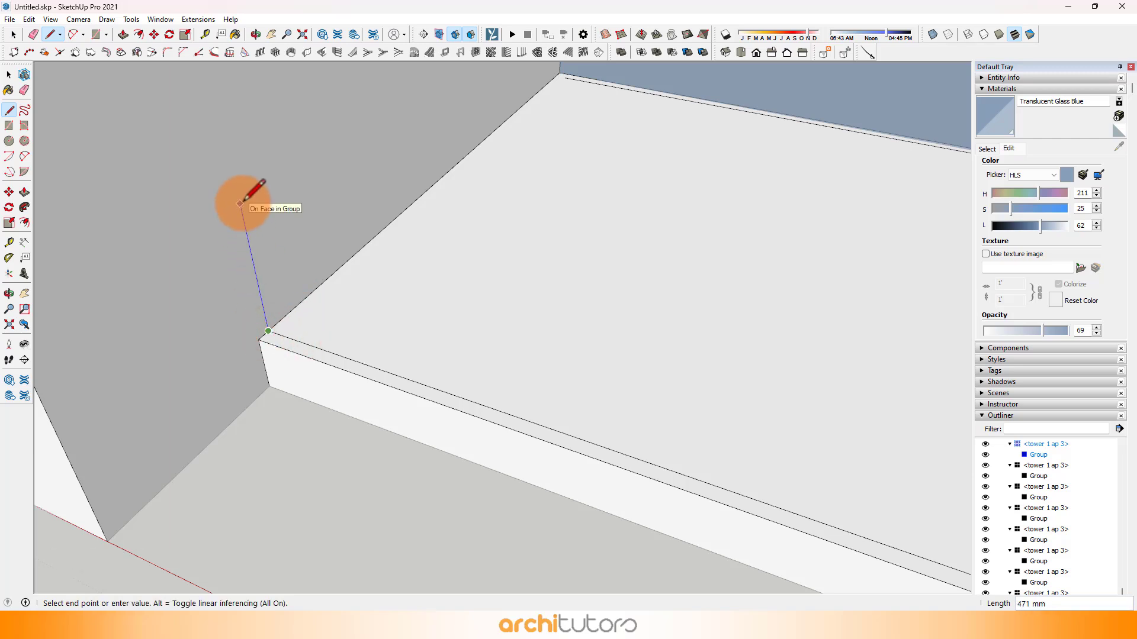
pyautogui.write('1')
pyautogui.scroll(-3, 250, 212)
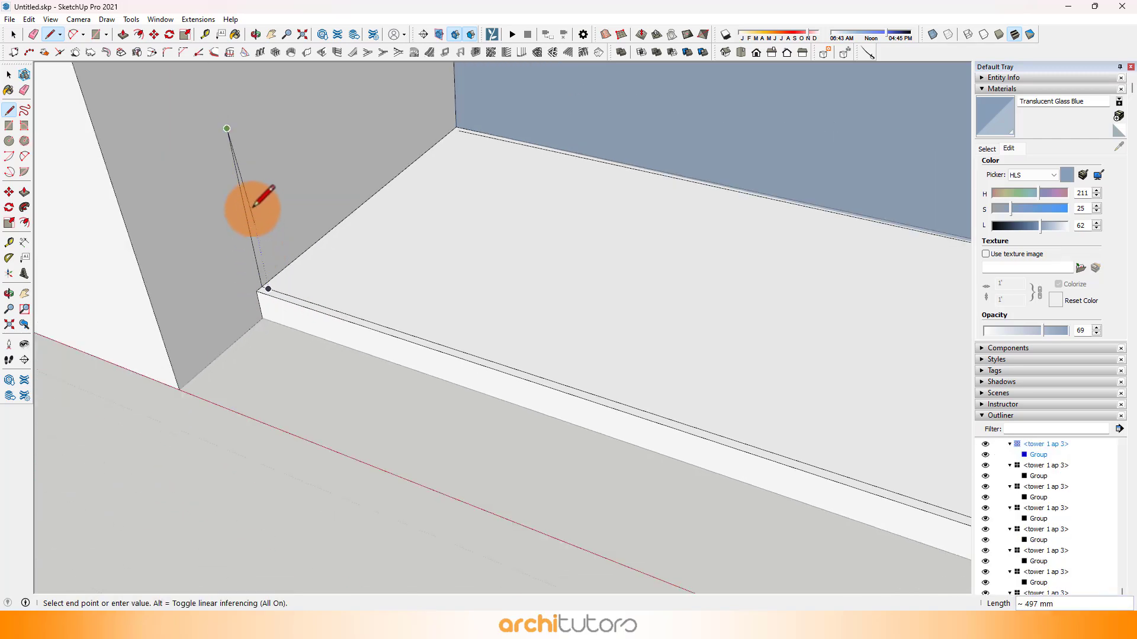
# Step: Draw 1000 mm high rectangular railing panels along the long, angled and short segments of the middle balcony's offset line
pyautogui.press('r')
pyautogui.click(228, 135)
pyautogui.keyDown('shift'); pyautogui.moveTo(476, 290); pyautogui.dragTo(178, 191, button='middle'); pyautogui.keyUp('shift')
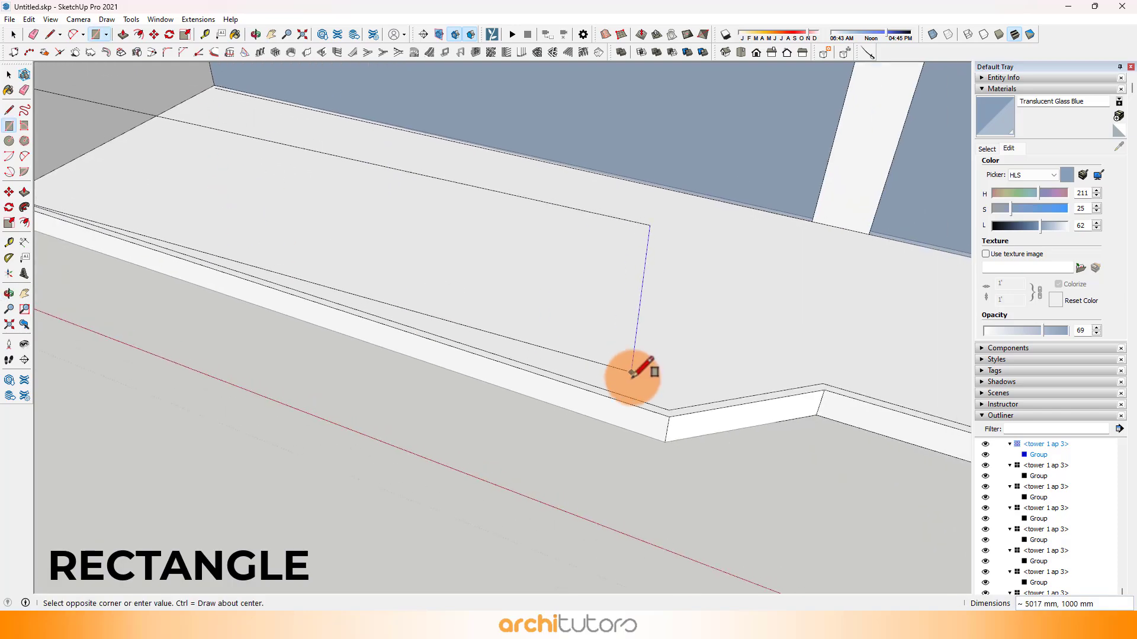
pyautogui.click(669, 410)
pyautogui.click(694, 261)
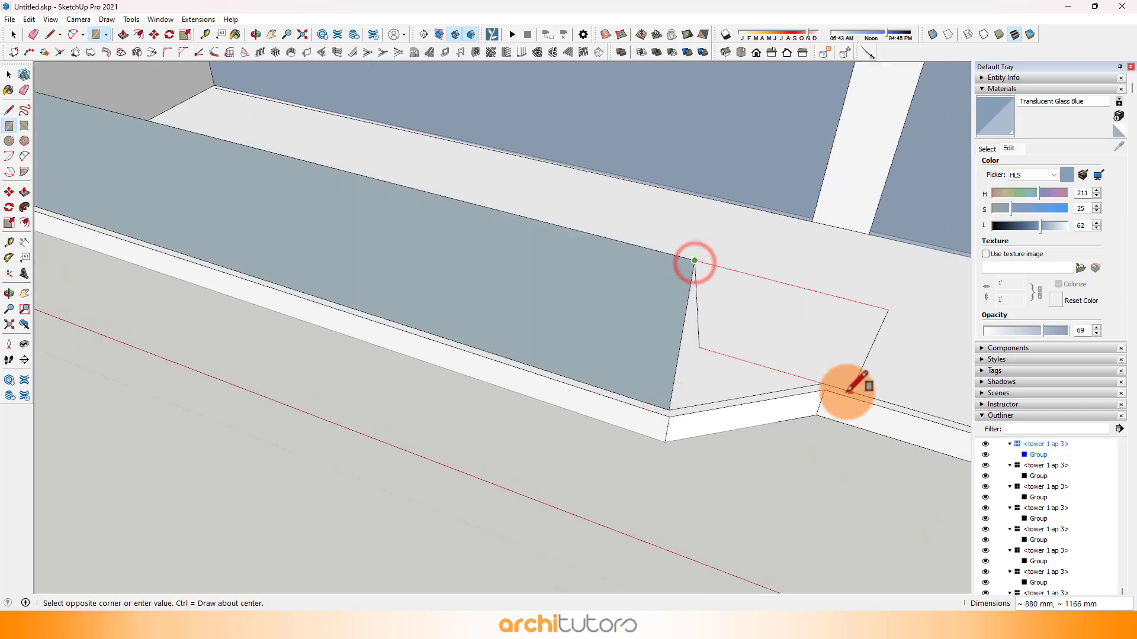
pyautogui.click(821, 381)
pyautogui.keyDown('shift'); pyautogui.moveTo(901, 355); pyautogui.dragTo(479, 355, button='middle'); pyautogui.keyUp('shift')
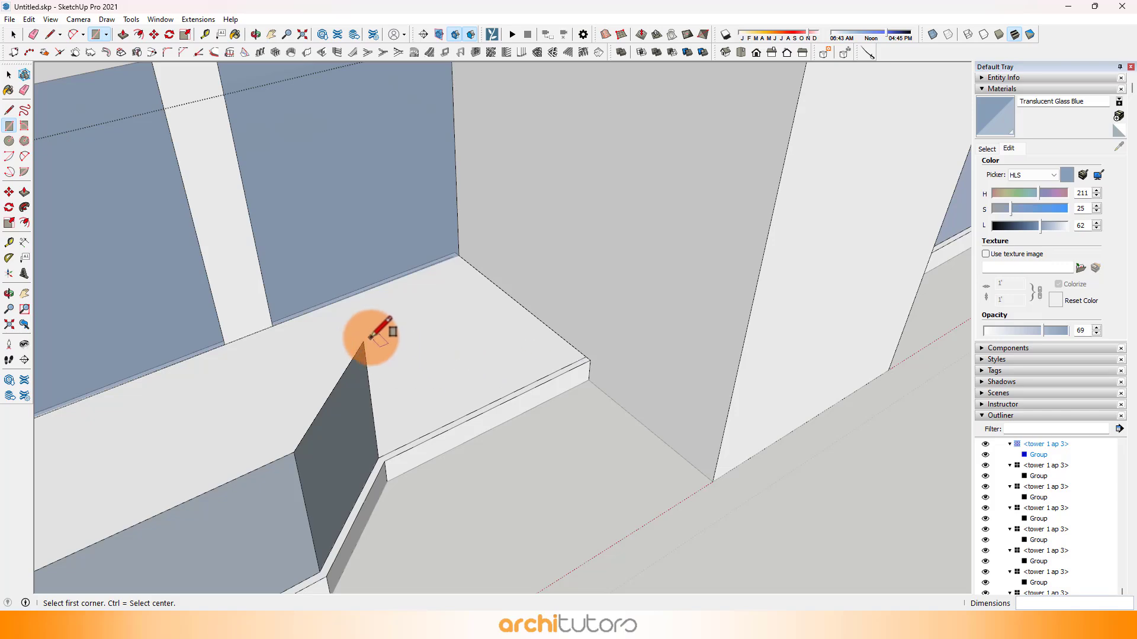
pyautogui.scroll(2, 583, 358)
pyautogui.click(589, 350)
pyautogui.scroll(-2, 572, 338)
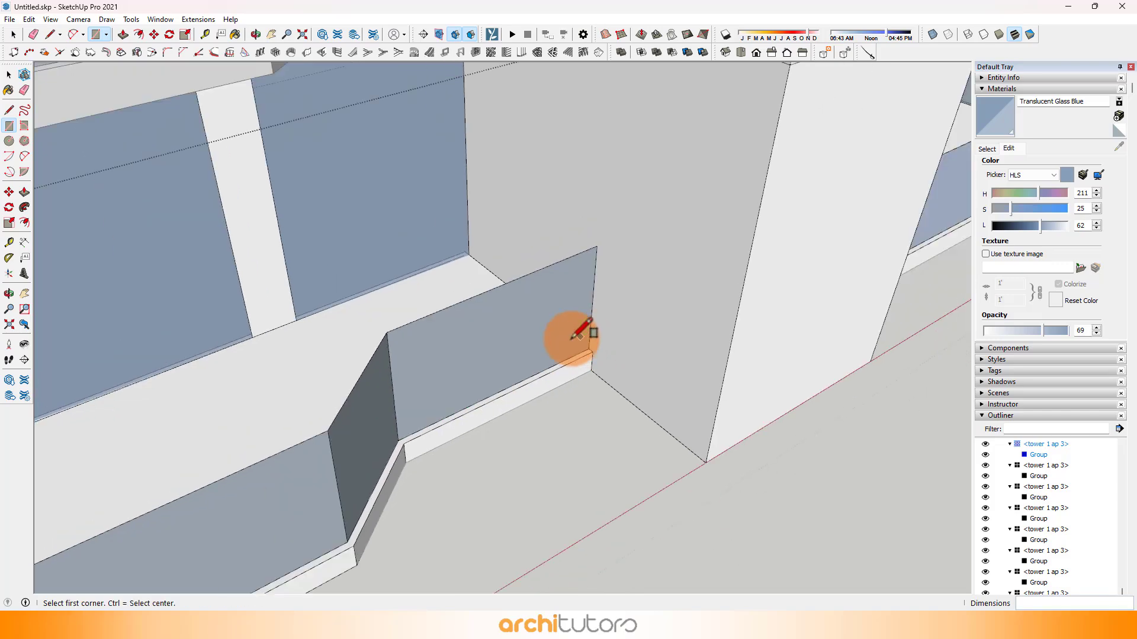
# Step: Paint the middle balcony's railing panels with Translucent Glass Blue and leave the ap 3 component
pyautogui.click(367, 408)
pyautogui.moveTo(368, 408)
pyautogui.mouseDown(button='middle')
pyautogui.moveTo(482, 322)
pyautogui.moveTo(690, 363)
pyautogui.moveTo(446, 307)
pyautogui.moveTo(531, 400)
pyautogui.moveTo(413, 459)
pyautogui.moveTo(638, 483)
pyautogui.moveTo(435, 439)
pyautogui.mouseUp(button='middle')
pyautogui.press('space')
pyautogui.scroll(-5, 531, 401)
pyautogui.scroll(-4, 412, 449)
pyautogui.click(433, 437)
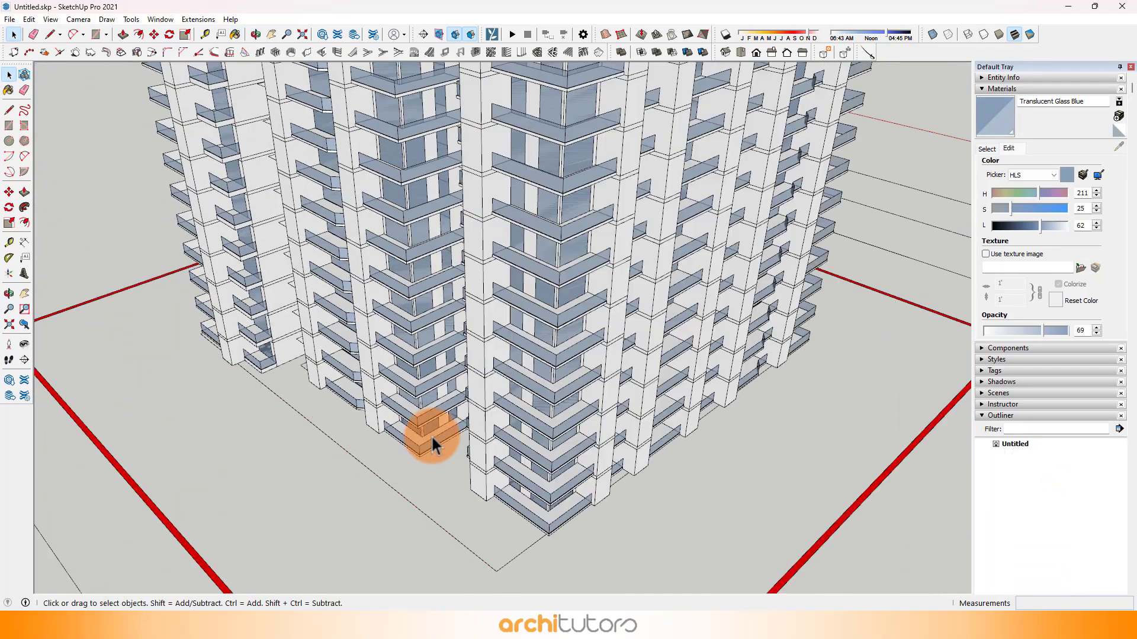
# Step: Preview the whole tower with shadows on and a shifted sun date, and switch the shadows back off
pyautogui.scroll(-4, 482, 433)
pyautogui.moveTo(542, 391); pyautogui.dragTo(271, 363, button='middle')
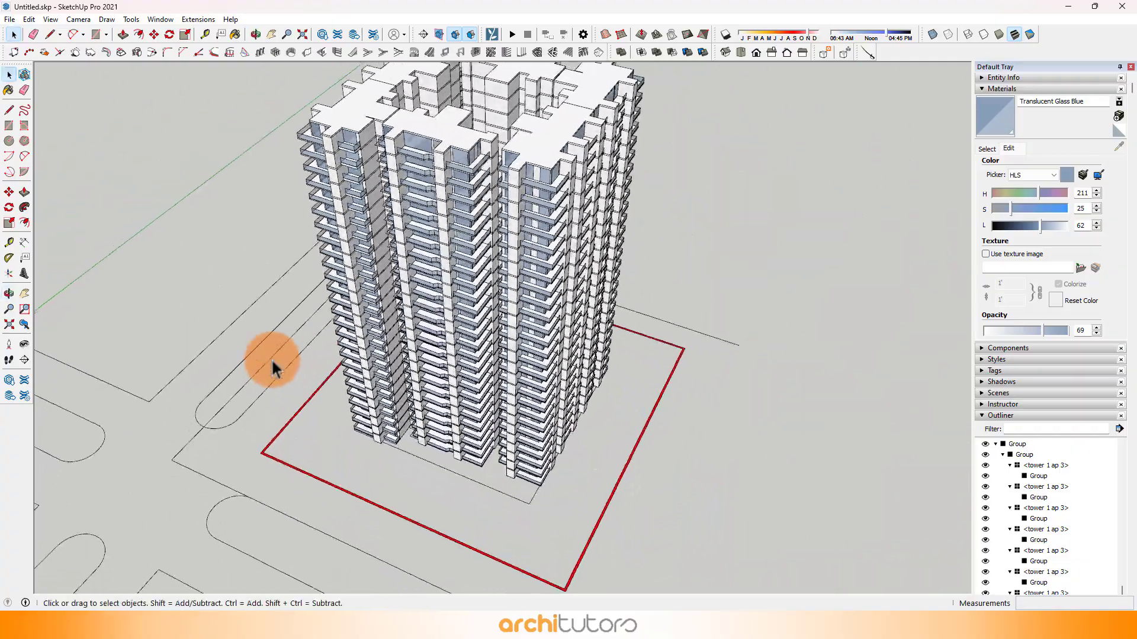
pyautogui.click(717, 34)
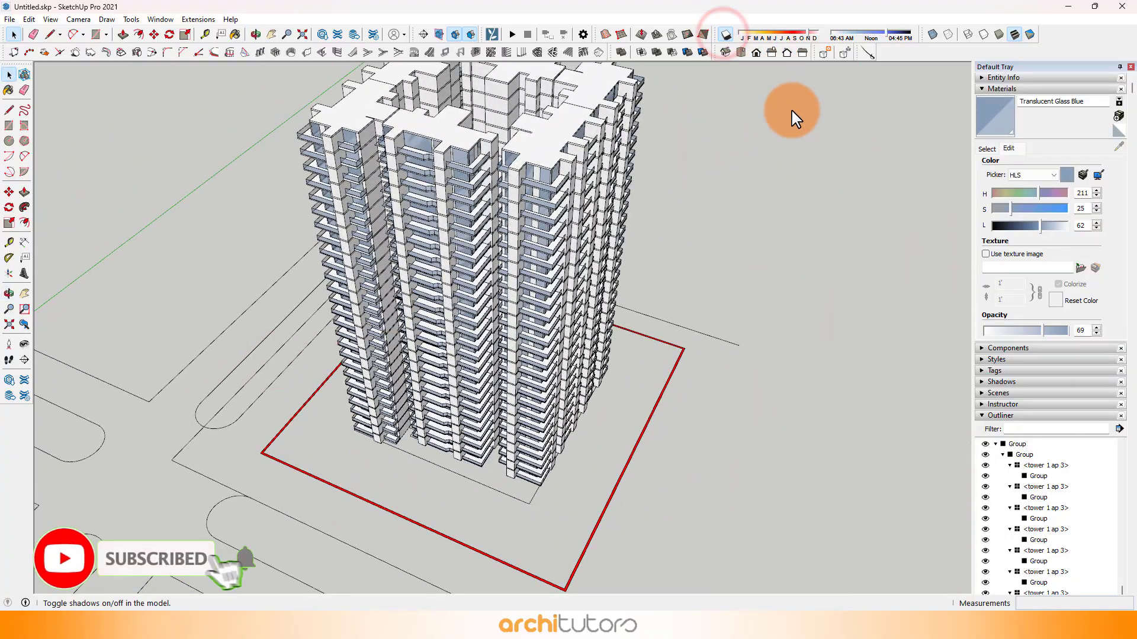
pyautogui.moveTo(672, 200); pyautogui.dragTo(712, 110, button='middle')
pyautogui.moveTo(808, 43); pyautogui.dragTo(743, 35)
pyautogui.moveTo(364, 212); pyautogui.dragTo(427, 249, button='middle')
pyautogui.click(723, 39)
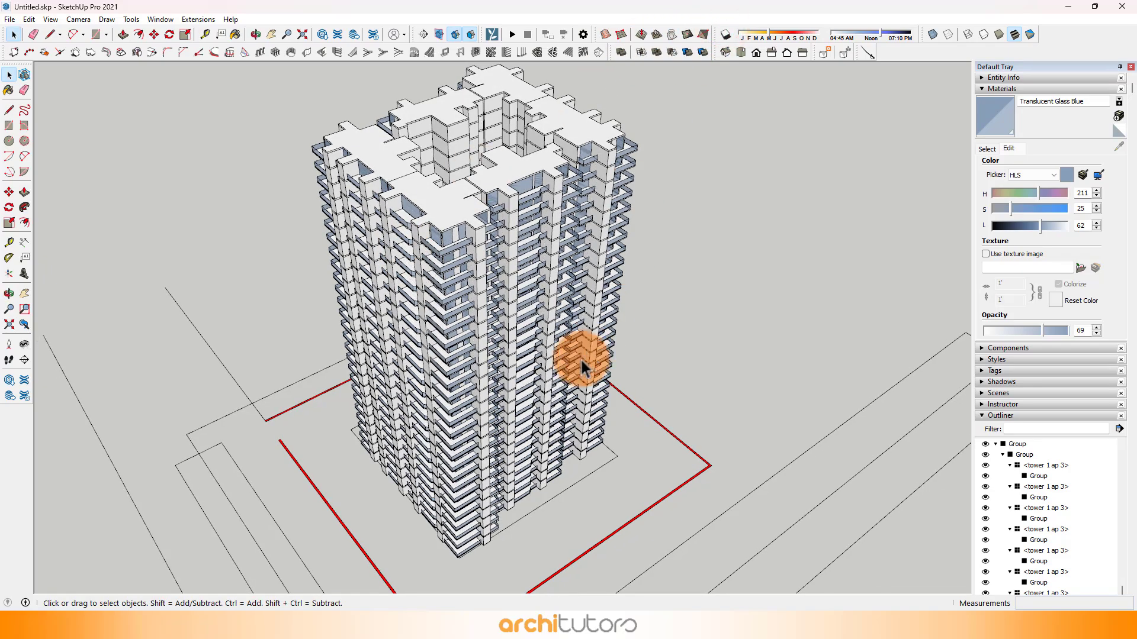
# Step: Hide the op2 core block.dwg plan component beneath the tower
pyautogui.moveTo(584, 363); pyautogui.dragTo(734, 256, button='middle')
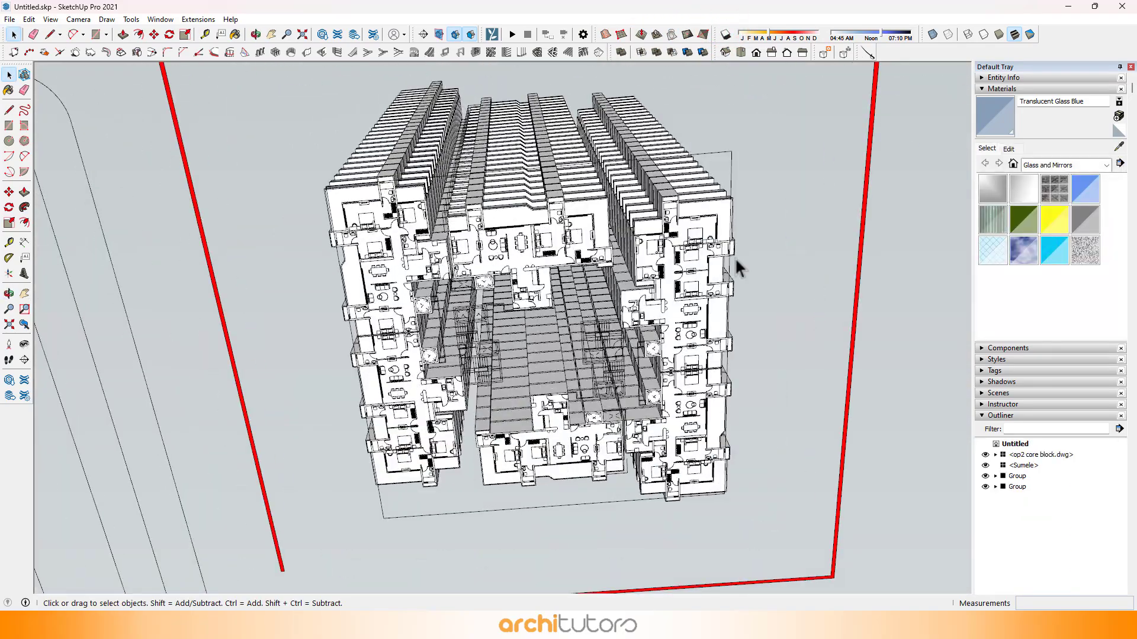
pyautogui.click(734, 257)
pyautogui.rightClick(864, 193)
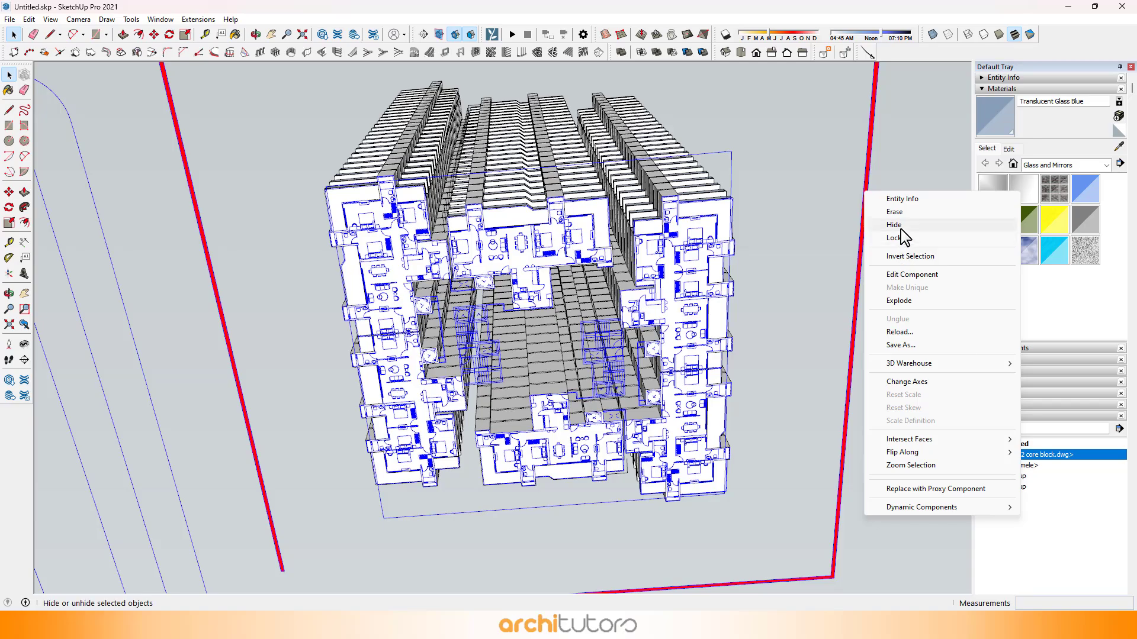
pyautogui.click(901, 230)
# Step: Open the nested groups of the lowest ap 2 unit from below and select its underside floor face
pyautogui.scroll(5, 339, 213)
pyautogui.moveTo(340, 214); pyautogui.dragTo(464, 338, button='middle')
pyautogui.press('space')
pyautogui.click(411, 286)
pyautogui.doubleClick(411, 286)
pyautogui.click(389, 277)
pyautogui.doubleClick(441, 273)
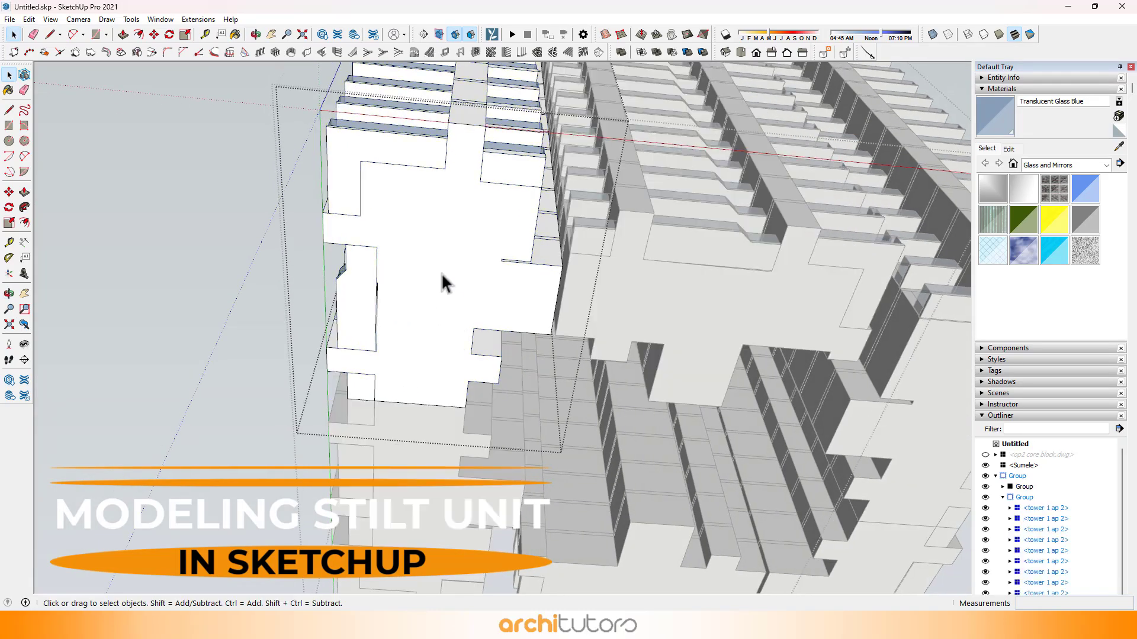
pyautogui.click(432, 268)
pyautogui.doubleClick(432, 267)
pyautogui.click(428, 233)
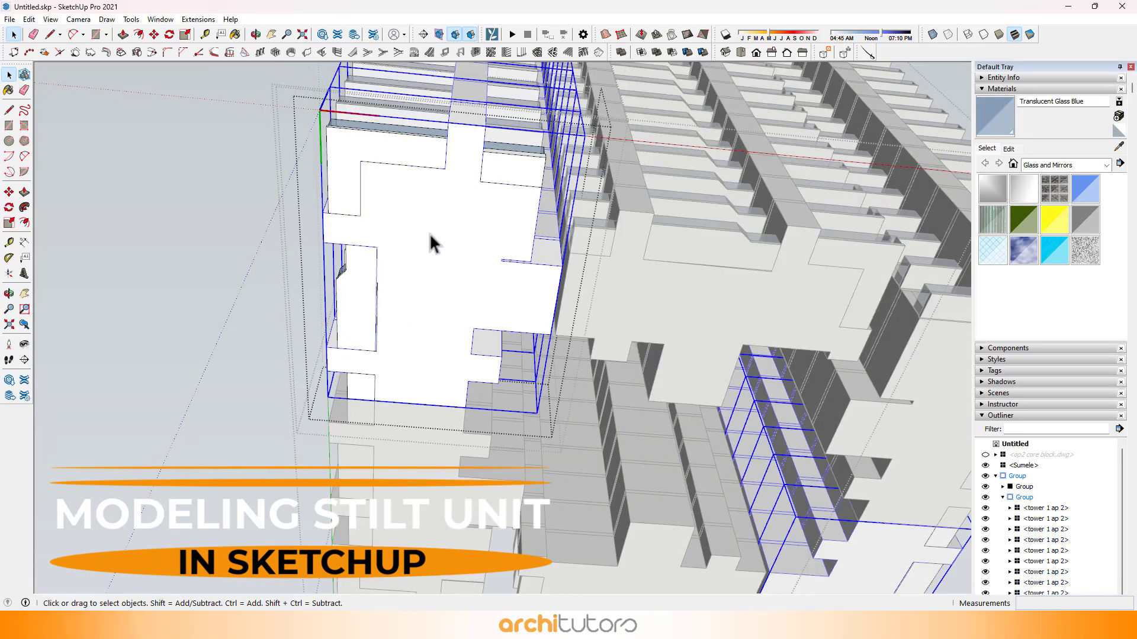
pyautogui.click(428, 233)
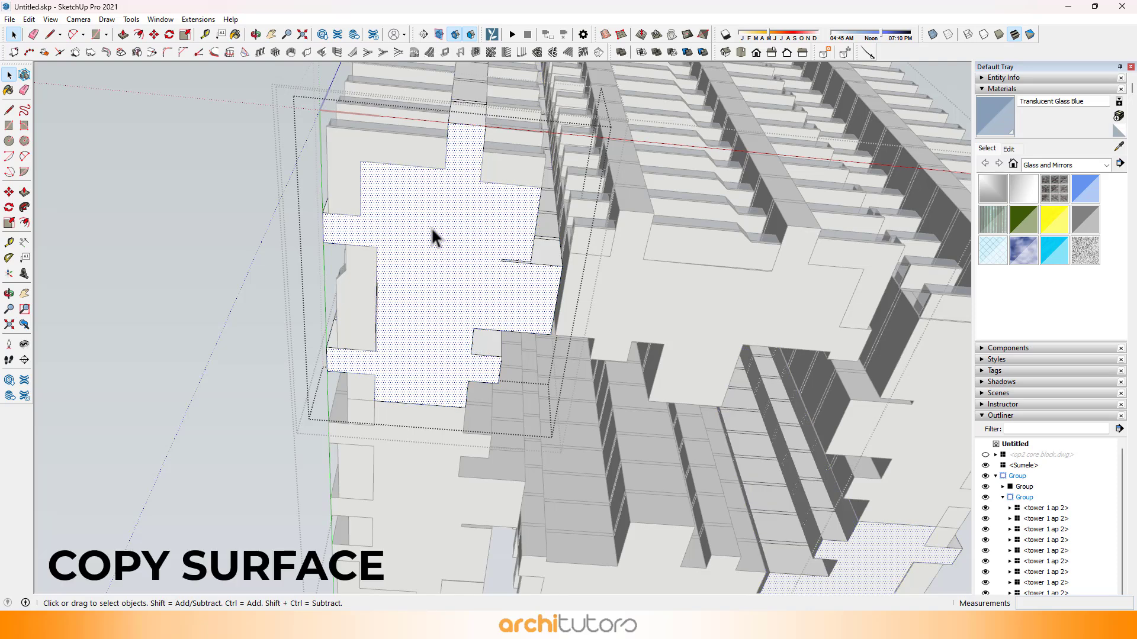
# Step: Copy the selected ap 2 floor face, close the nested groups and paste it aligned with the lowest ap 2 unit's underside
pyautogui.press('Escape')
pyautogui.press('Escape')
pyautogui.press('Escape')
pyautogui.press('Escape')
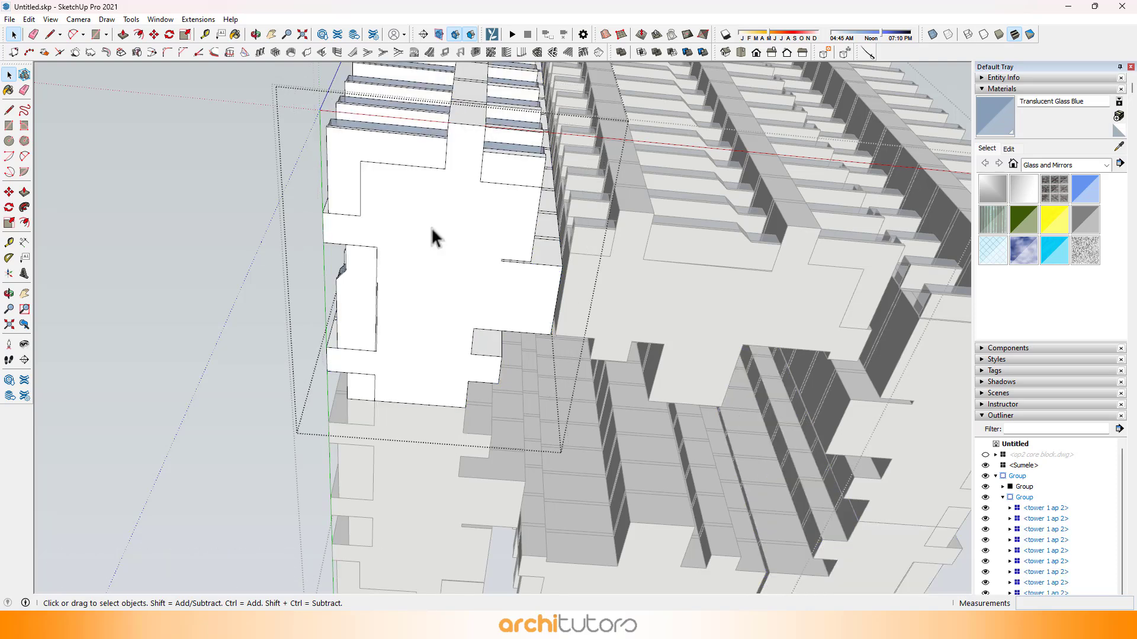
pyautogui.hotkey('ctrl', 'v')
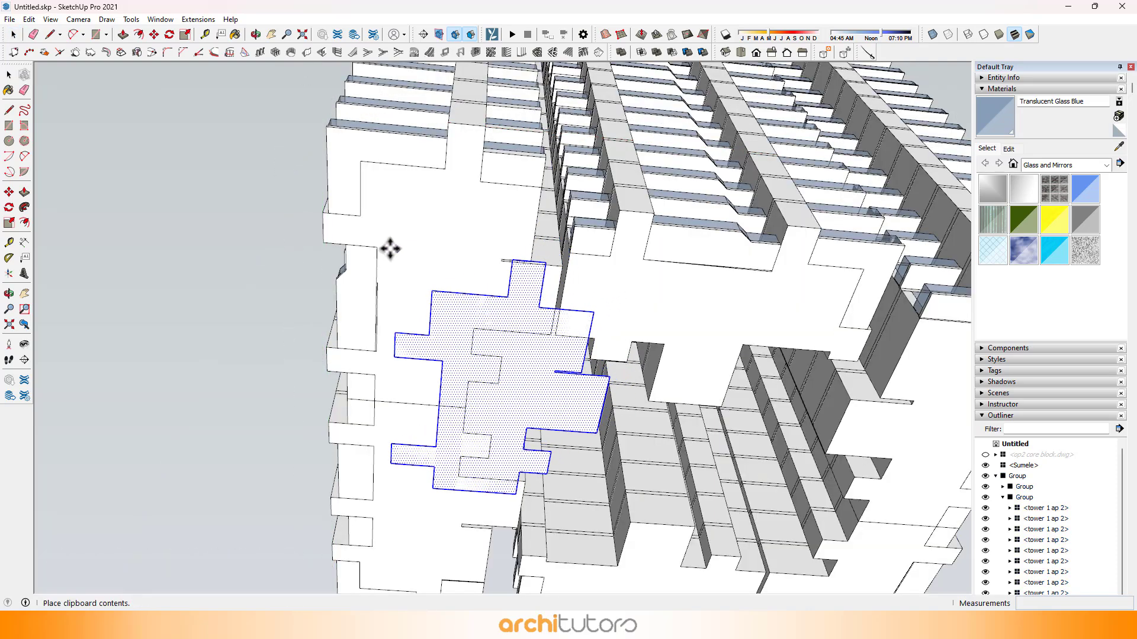
pyautogui.click(397, 283)
pyautogui.scroll(4, 398, 283)
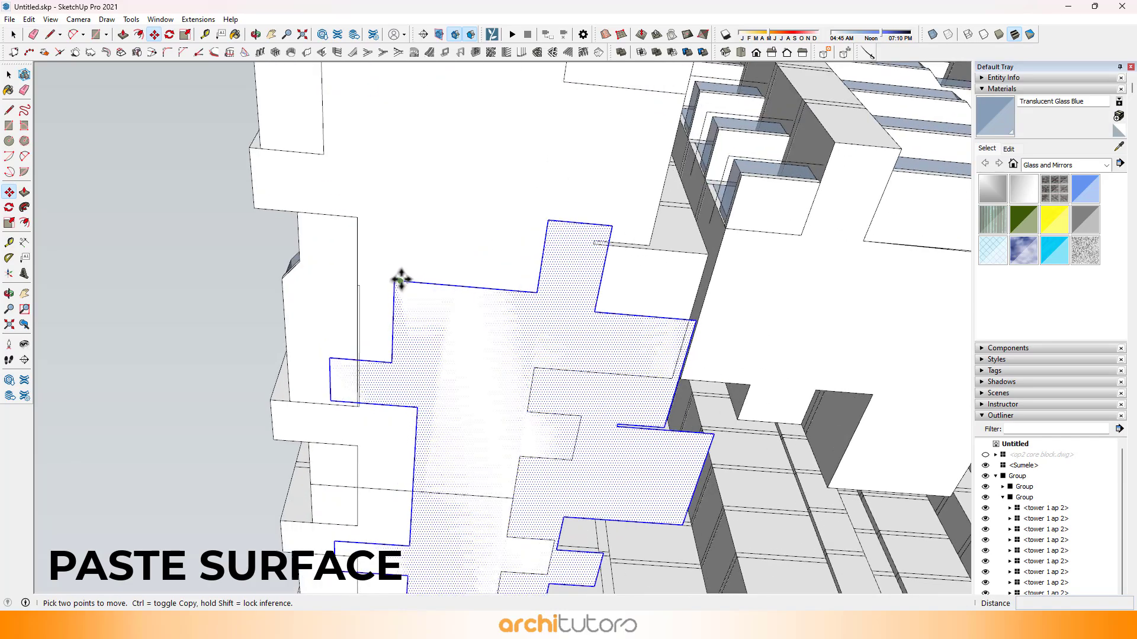
pyautogui.click(394, 278)
# Step: Push/Pull the pasted ap 2 floor face down 4500 mm and group the extruded stilt block
pyautogui.moveTo(330, 119); pyautogui.dragTo(457, 308, button='middle')
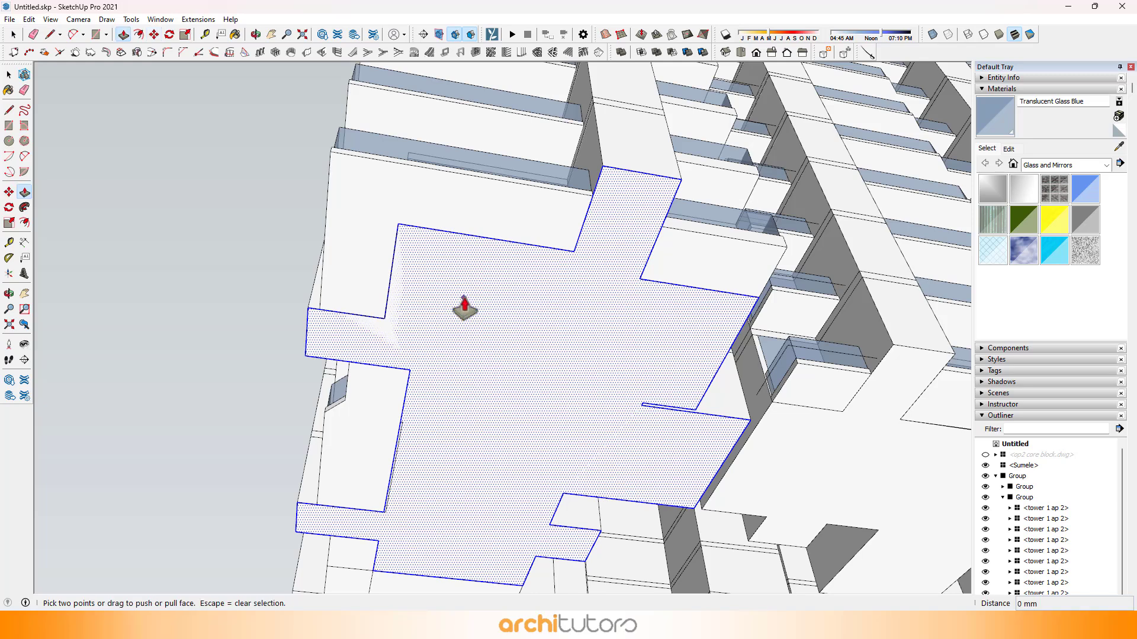
pyautogui.click(464, 307)
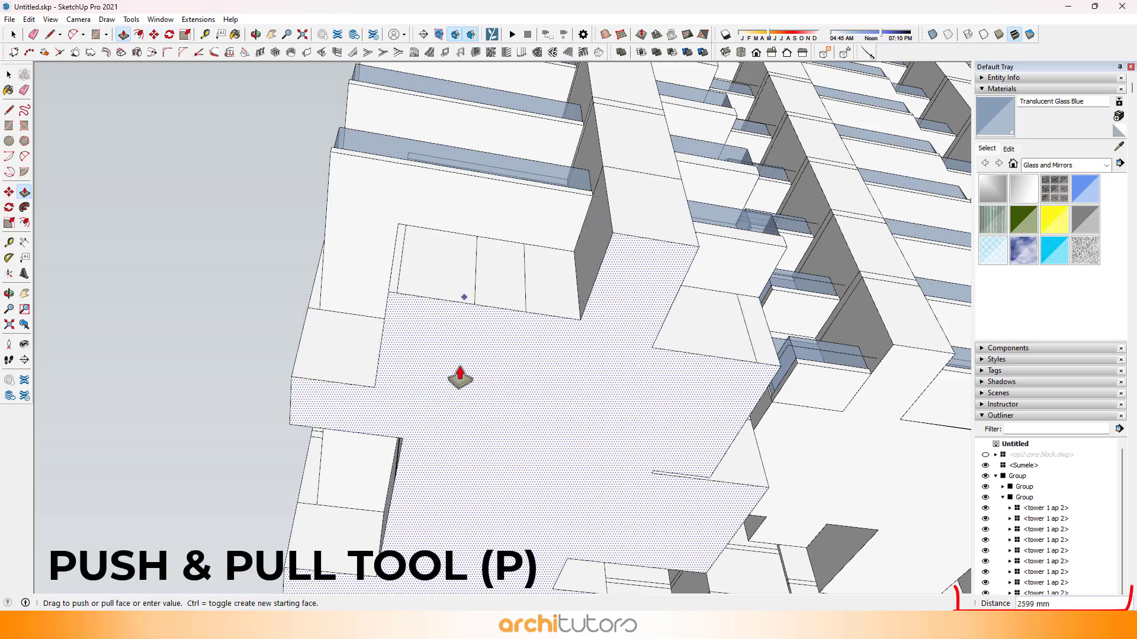
pyautogui.write('4500')
pyautogui.press('Return')
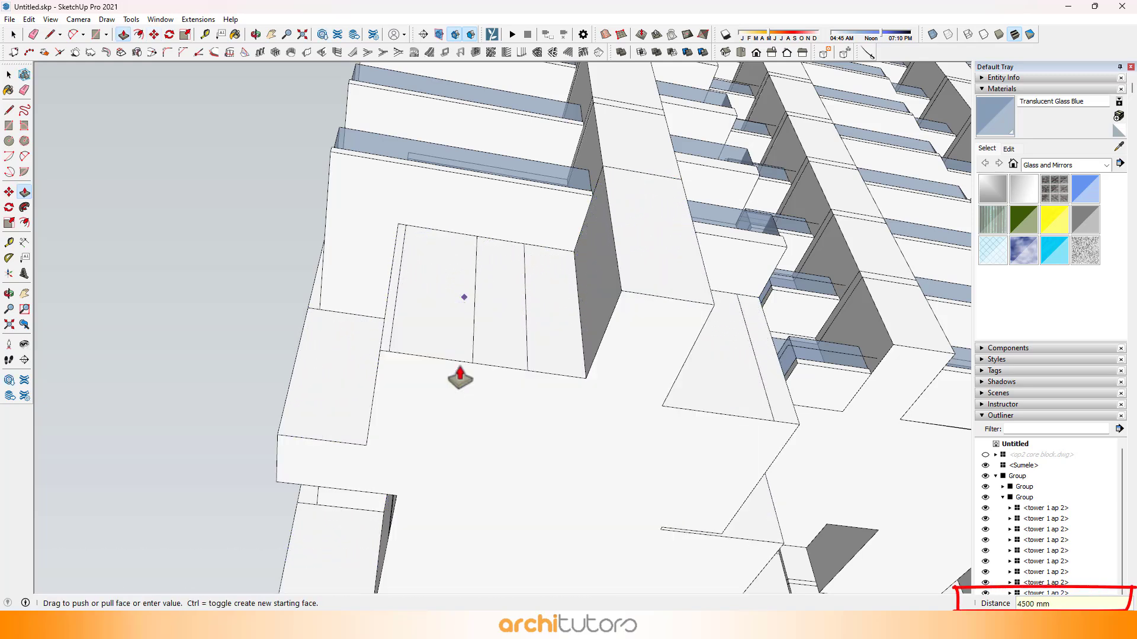
pyautogui.scroll(-1, 456, 361)
pyautogui.moveTo(444, 344); pyautogui.dragTo(450, 198, button='middle')
pyautogui.press('space')
pyautogui.doubleClick(456, 230)
pyautogui.click(456, 232)
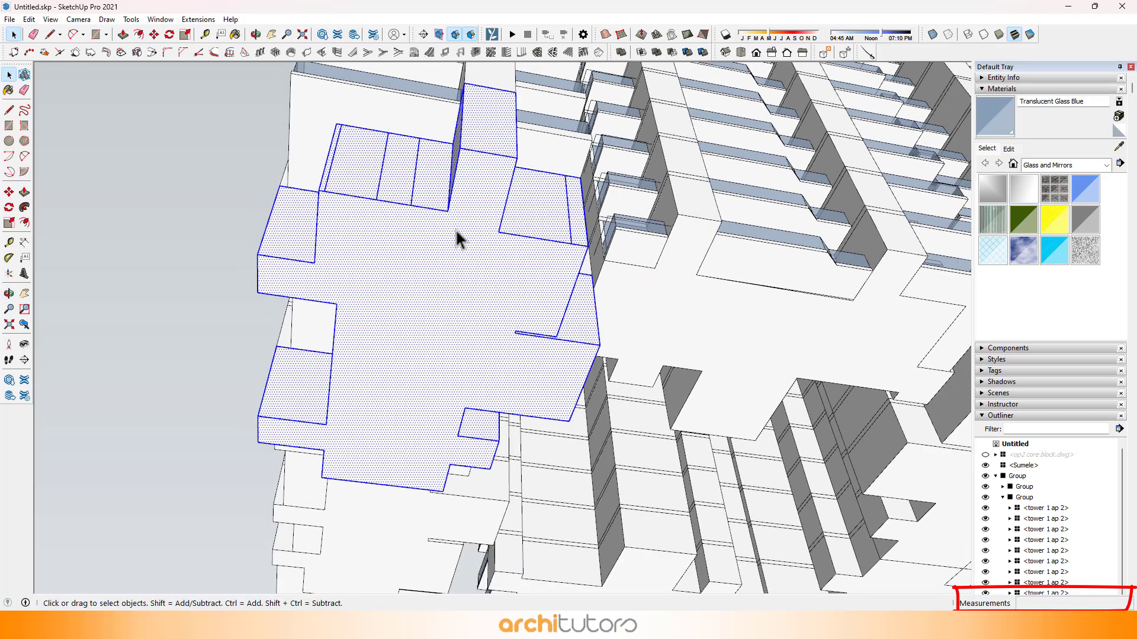
pyautogui.rightClick(456, 232)
pyautogui.click(489, 333)
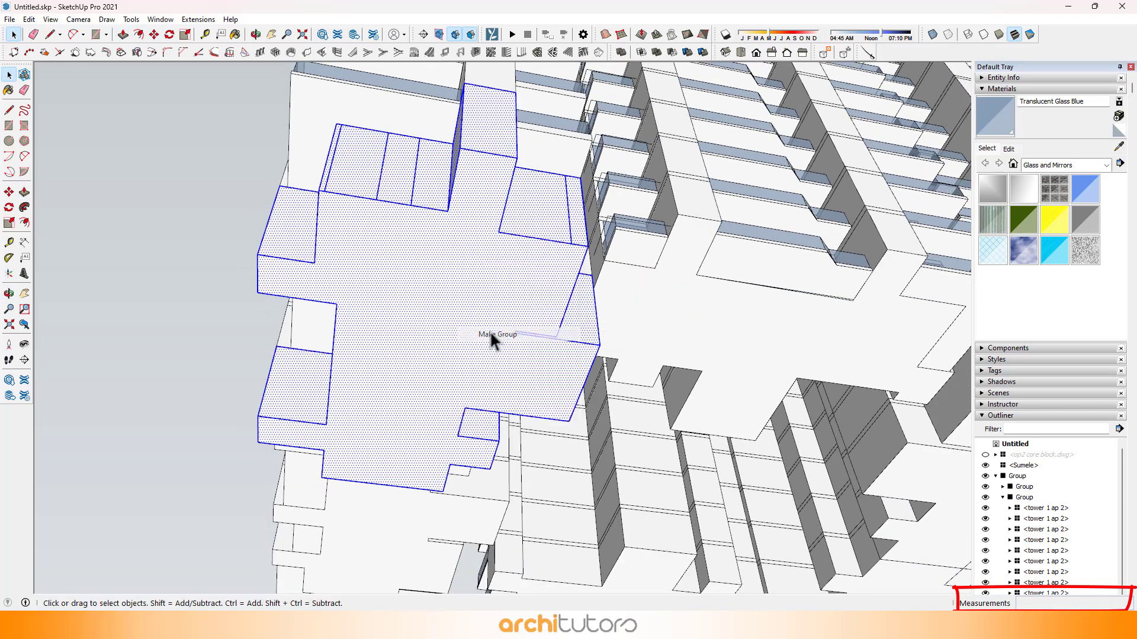
# Step: Paint the ap 2 stilt group with Color M06 from the Colors material collection
pyautogui.click(1062, 164)
pyautogui.click(1052, 205)
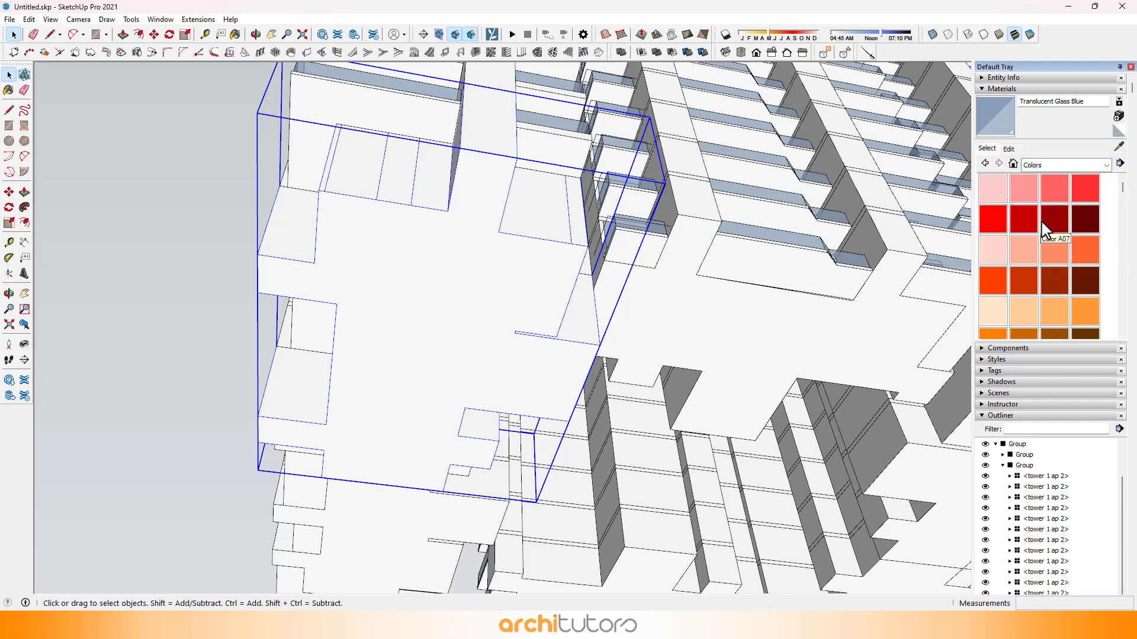
pyautogui.scroll(-10, 1042, 223)
pyautogui.click(1055, 270)
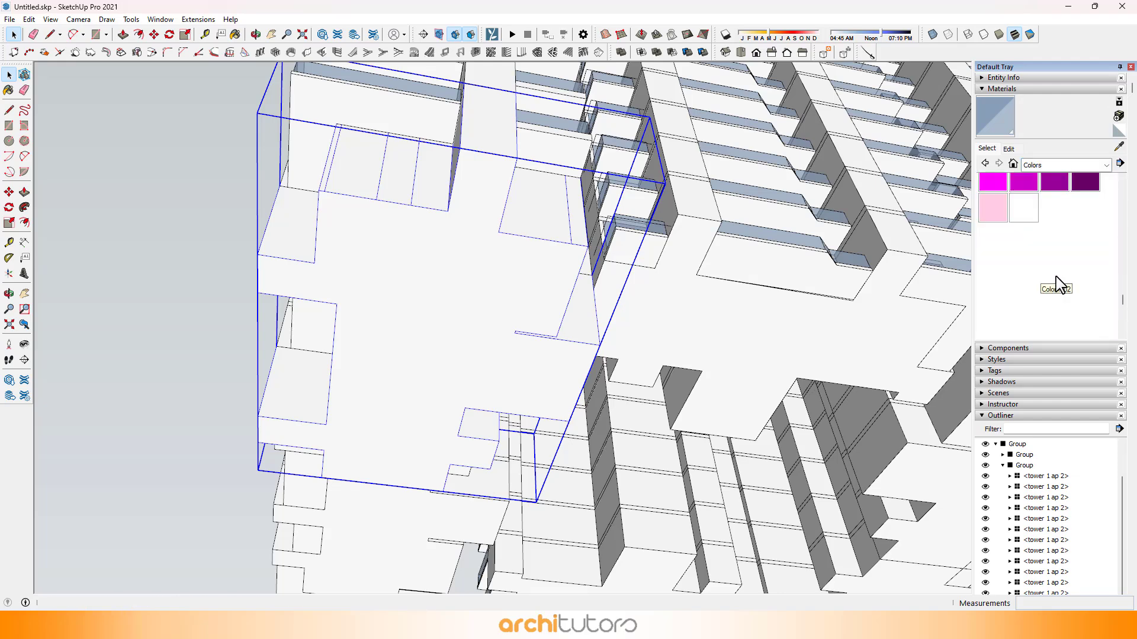
pyautogui.click(452, 254)
pyautogui.moveTo(452, 254)
pyautogui.mouseDown(button='middle')
pyautogui.moveTo(426, 287)
pyautogui.moveTo(435, 296)
pyautogui.mouseUp(button='middle')
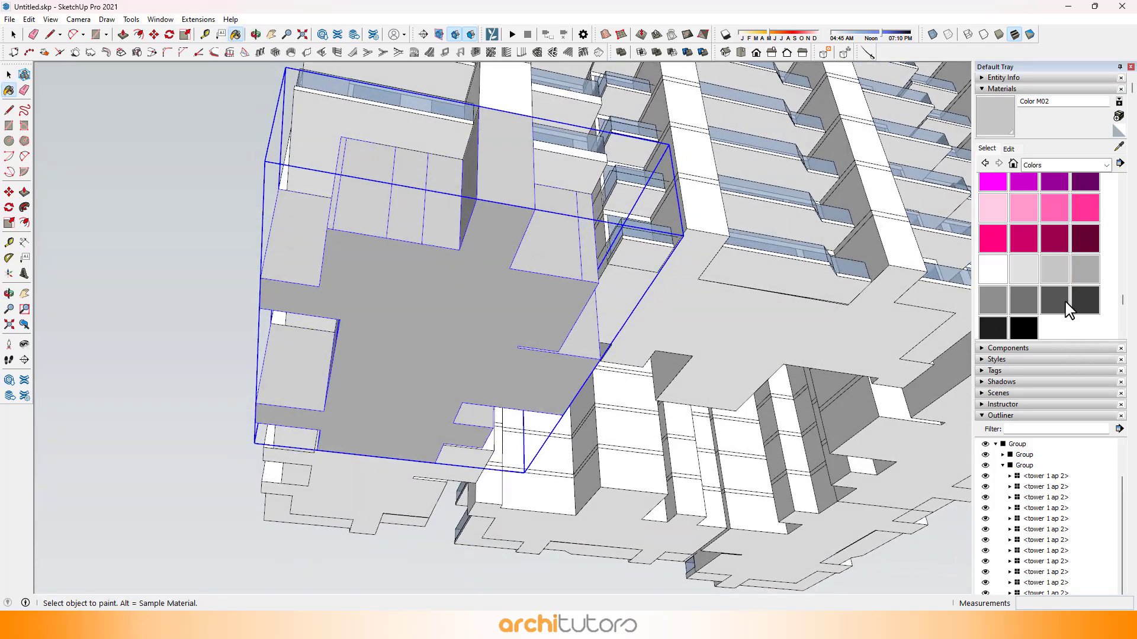
pyautogui.click(357, 230)
pyautogui.moveTo(357, 230); pyautogui.dragTo(446, 231, button='middle')
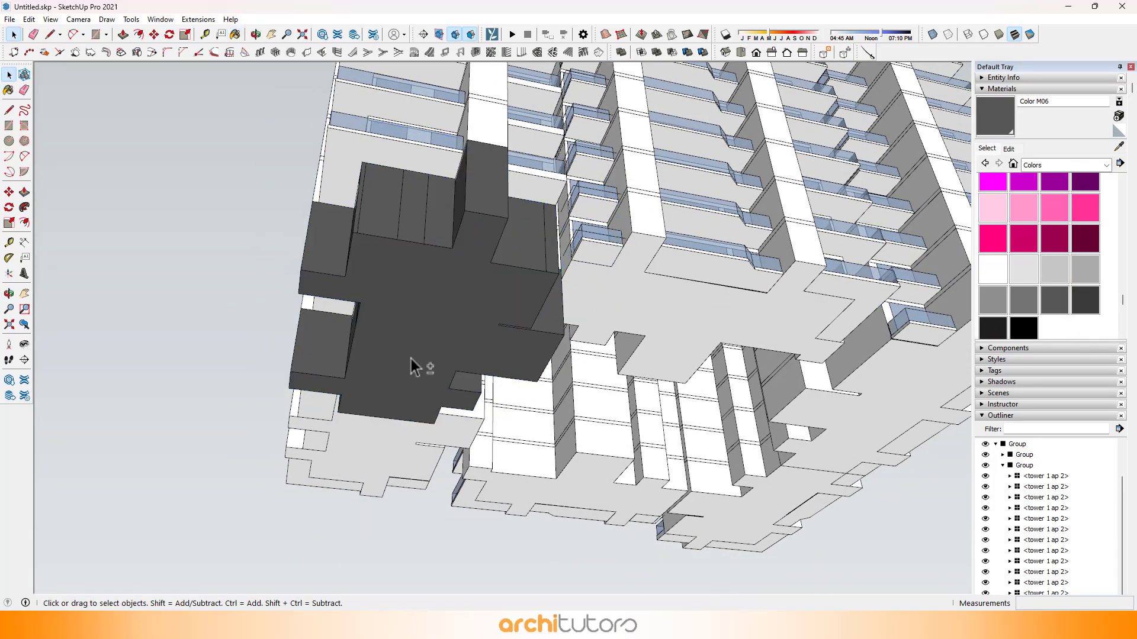
# Step: Copy the underside floor face of the lowest ap 1 unit and paste it outside the component, aligned with that underside
pyautogui.moveTo(411, 359); pyautogui.dragTo(857, 210, button='middle')
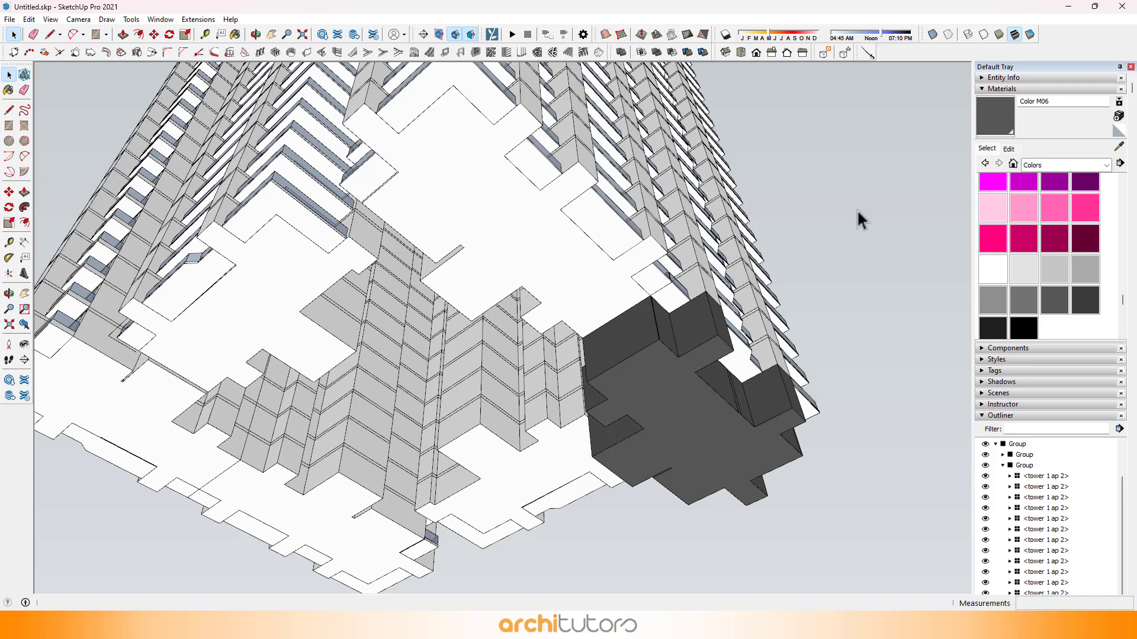
pyautogui.doubleClick(498, 247)
pyautogui.doubleClick(481, 216)
pyautogui.doubleClick(472, 193)
pyautogui.doubleClick(463, 173)
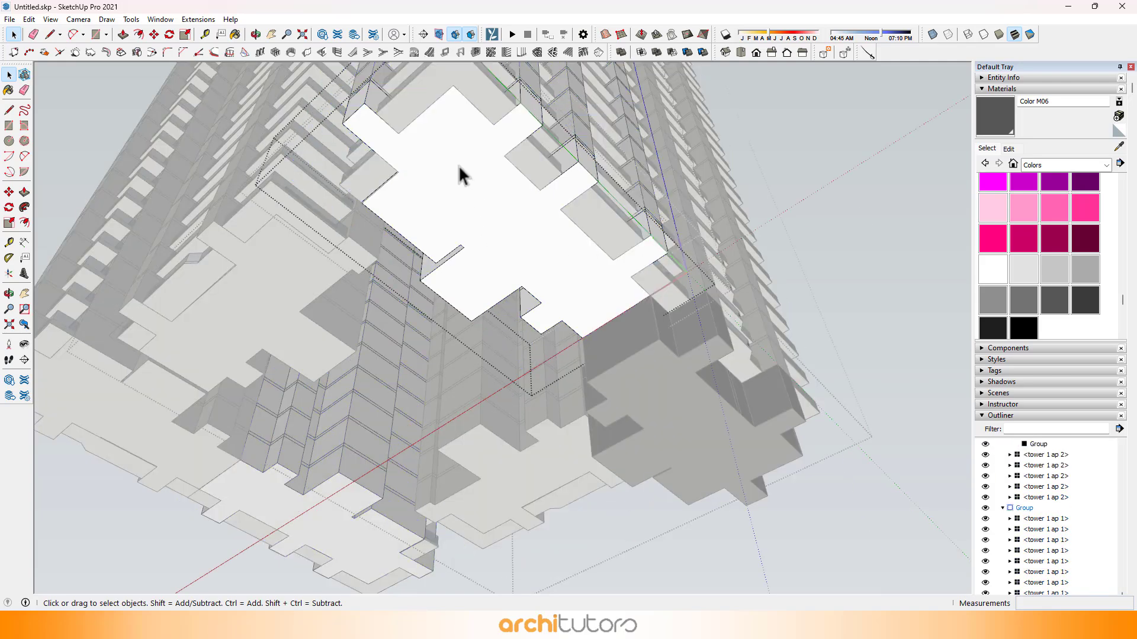
pyautogui.click(456, 167)
pyautogui.click(697, 155)
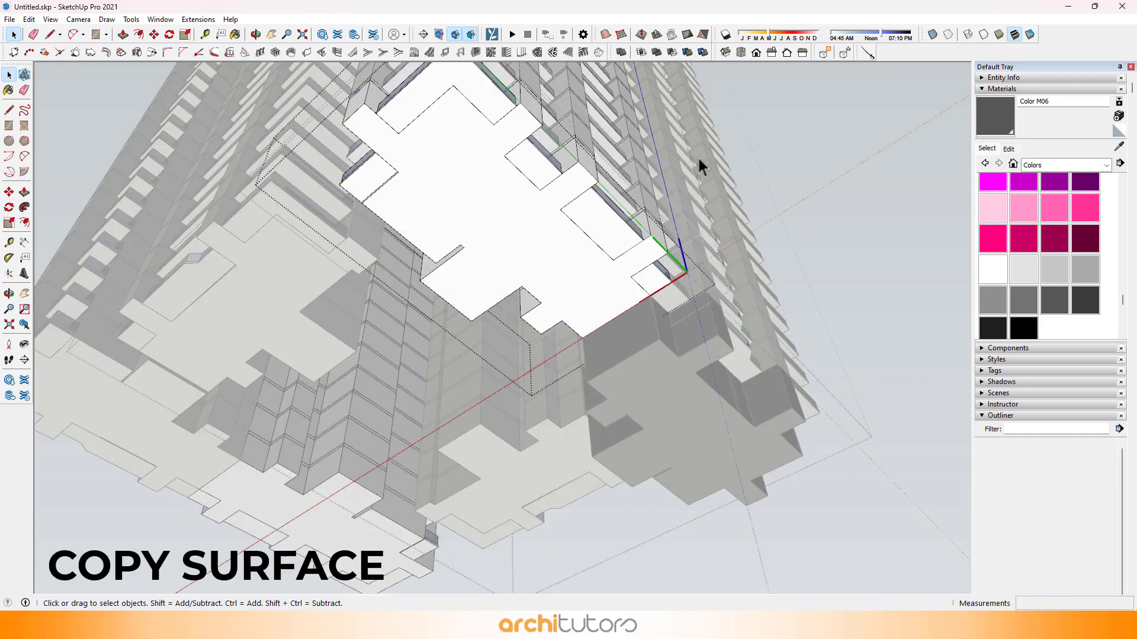
pyautogui.click(834, 178)
pyautogui.hotkey('ctrl', 'v')
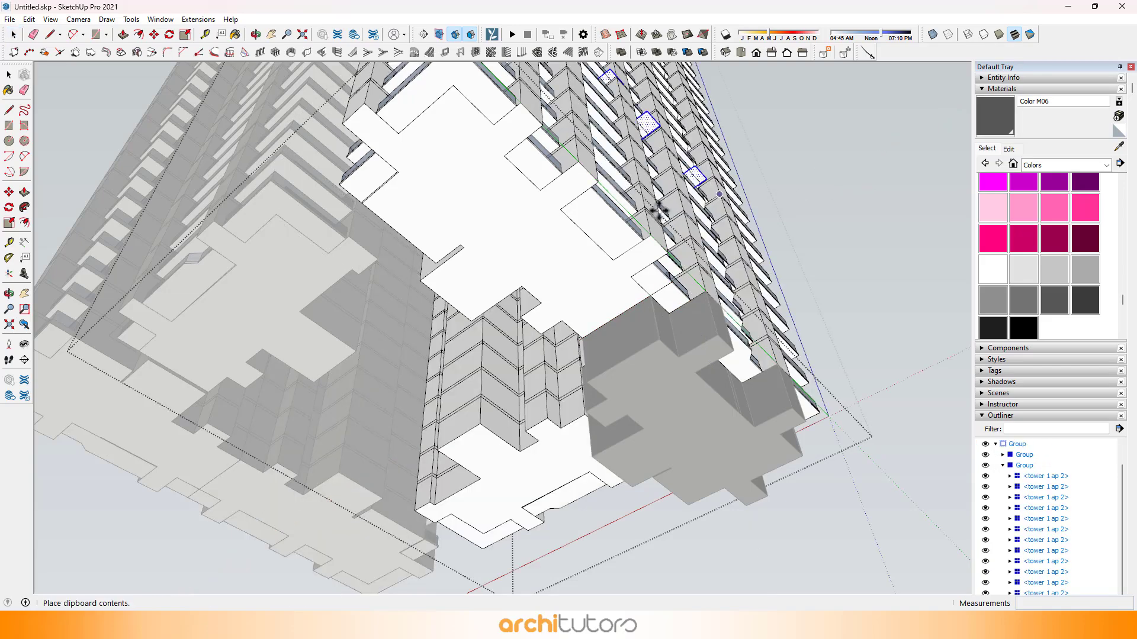
pyautogui.scroll(1, 586, 278)
pyautogui.scroll(5, 585, 277)
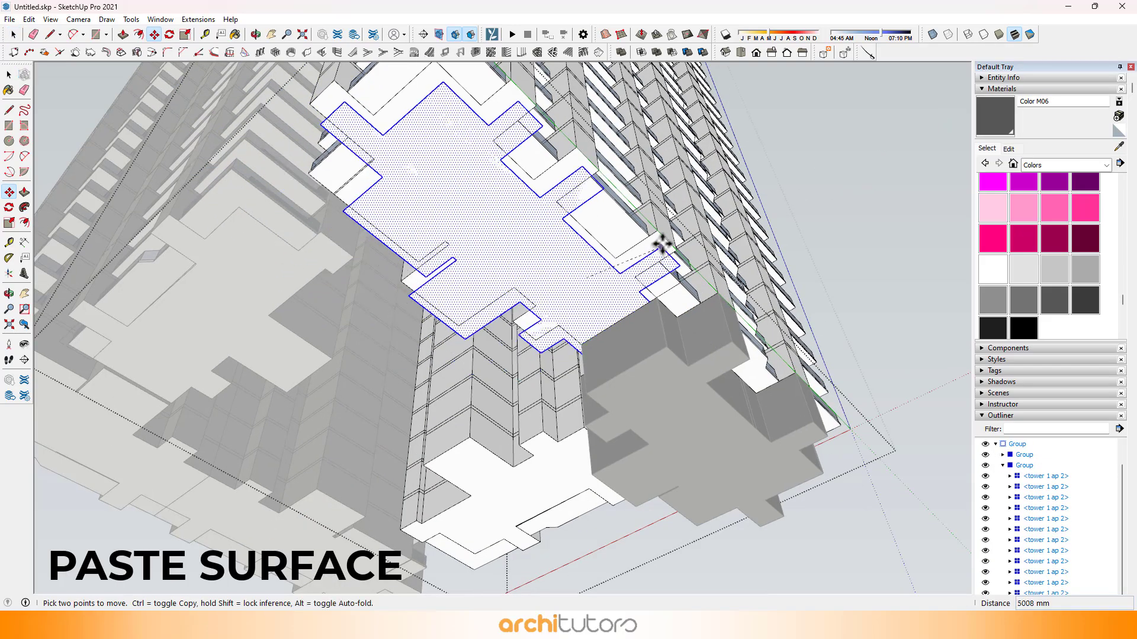
# Step: Push/Pull the pasted ap 1 face down to the neighbouring stilt block's underside and group the extruded geometry
pyautogui.press('p')
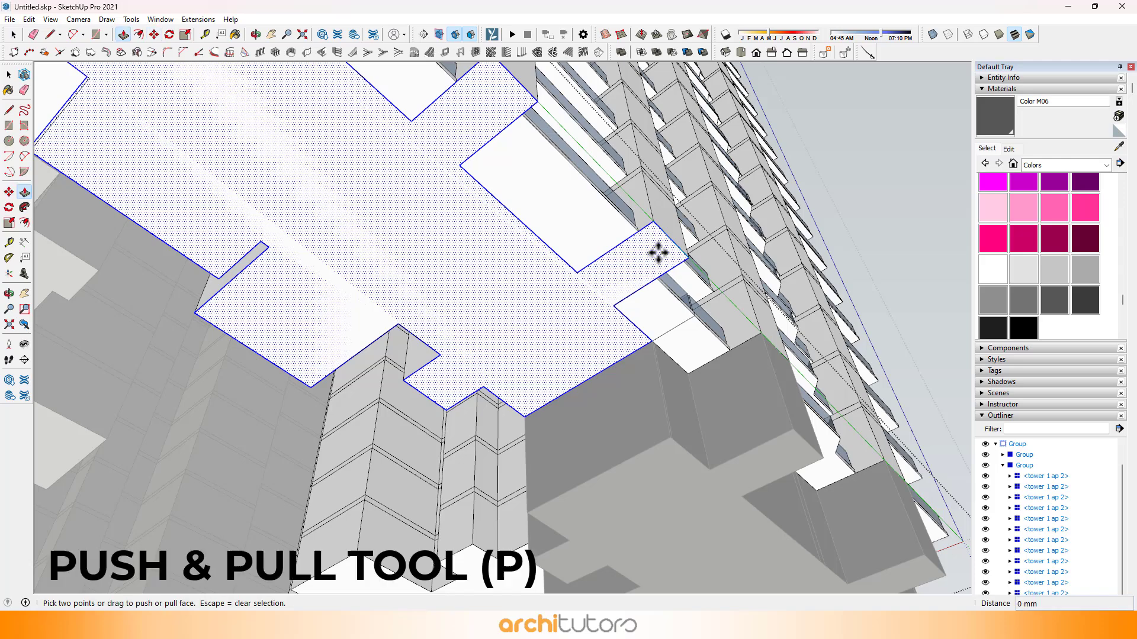
pyautogui.scroll(-1, 660, 252)
pyautogui.click(659, 252)
pyautogui.click(754, 406)
pyautogui.press('space')
pyautogui.scroll(-3, 617, 319)
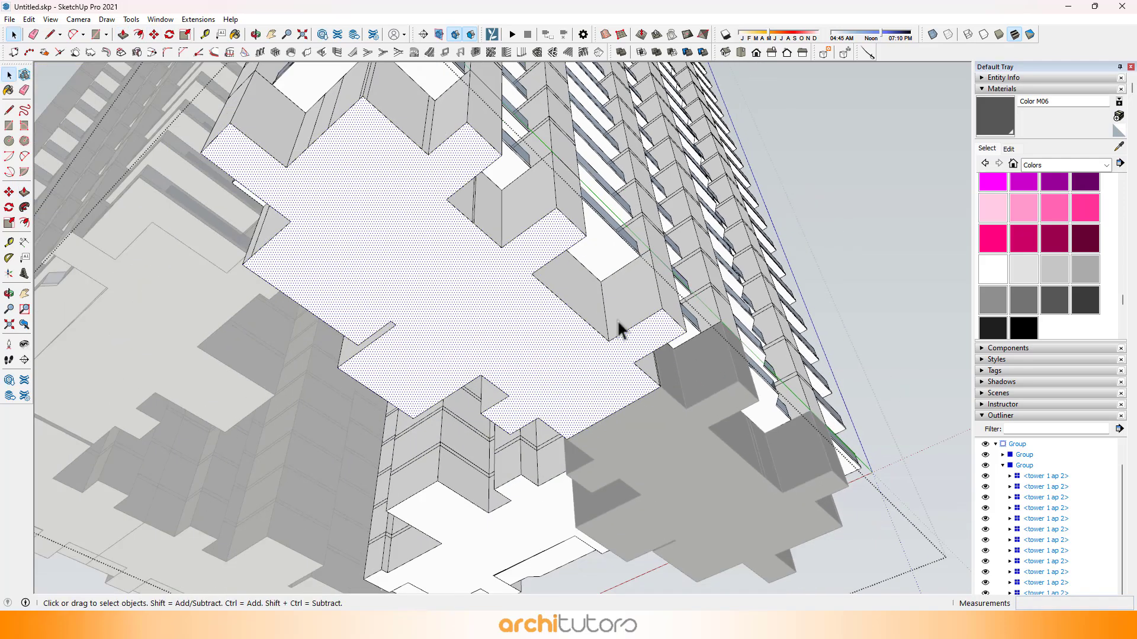
pyautogui.tripleClick(588, 332)
pyautogui.rightClick(588, 332)
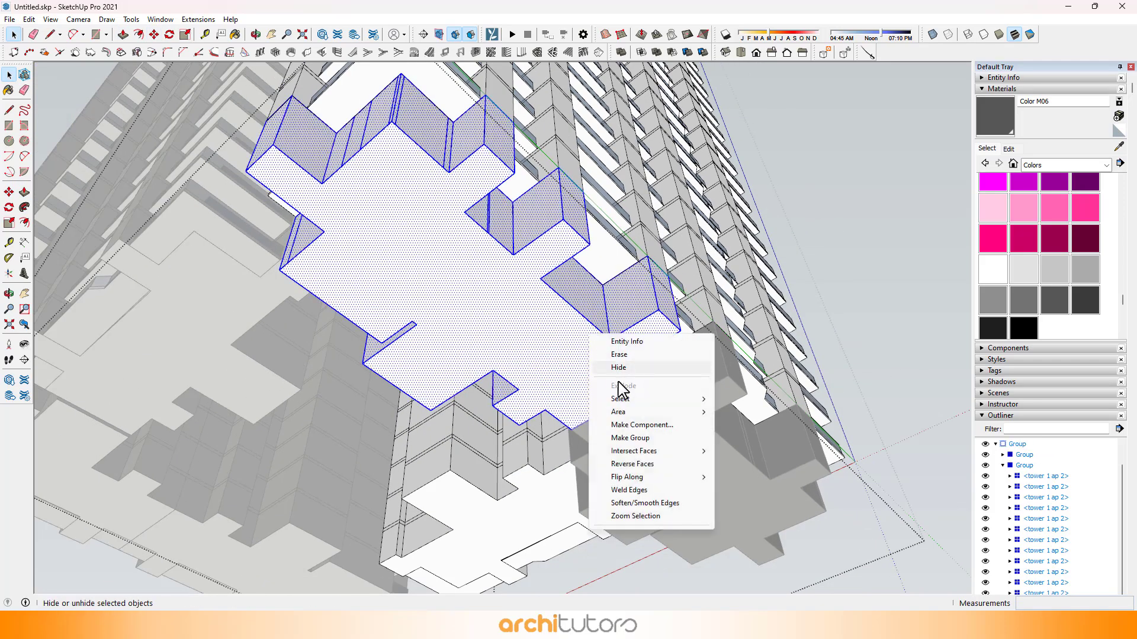
pyautogui.click(628, 438)
# Step: Paint the ap 1 stilt group with Color M06
pyautogui.press('b')
pyautogui.click(541, 318)
pyautogui.moveTo(541, 317)
pyautogui.mouseDown(button='middle')
pyautogui.moveTo(533, 221)
pyautogui.moveTo(736, 236)
pyautogui.moveTo(475, 292)
pyautogui.mouseUp(button='middle')
pyautogui.press('space')
# Step: Copy the lowest ap 3 unit's underside floor face and paste it outside the tower groups, aligned with that underside
pyautogui.scroll(5, 499, 305)
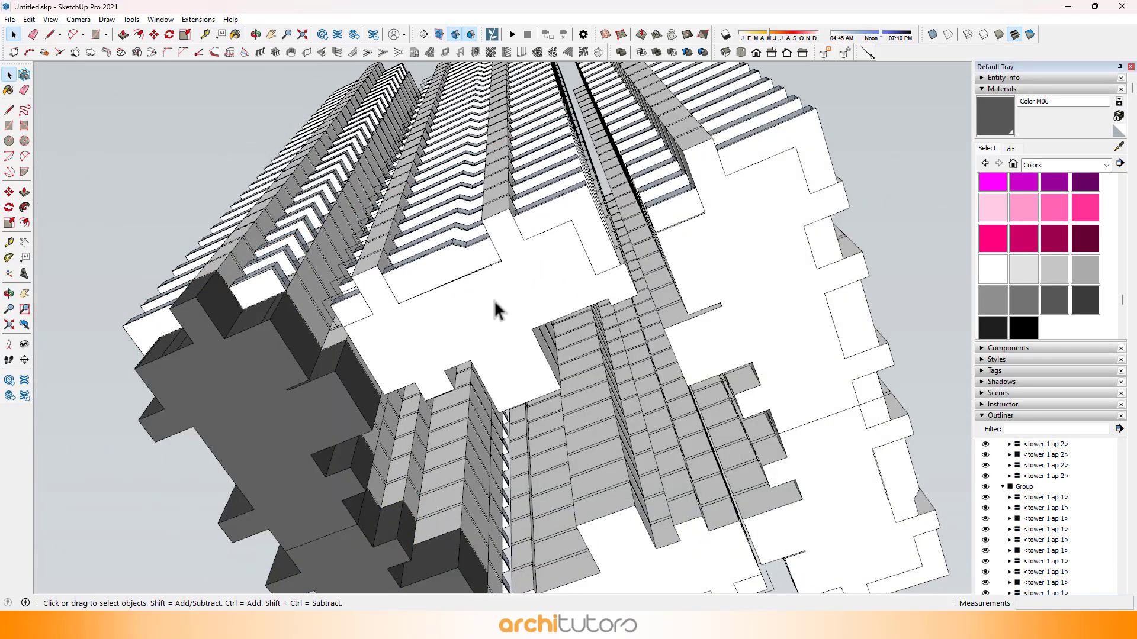
pyautogui.click(492, 300)
pyautogui.doubleClick(493, 293)
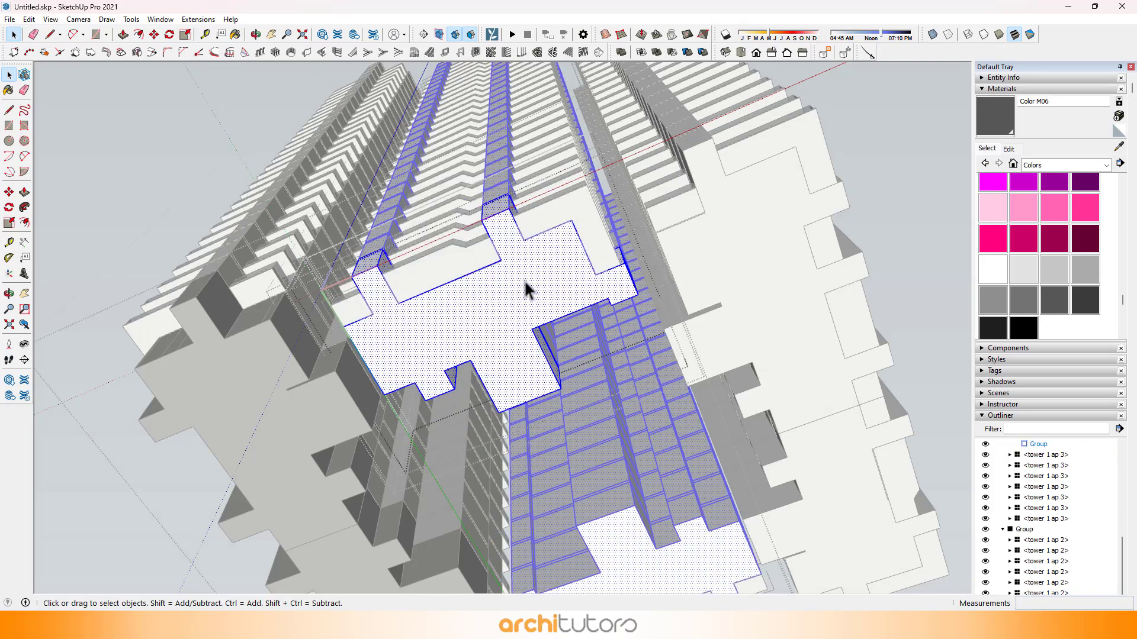
pyautogui.click(533, 272)
pyautogui.press('Escape')
pyautogui.press('Escape')
pyautogui.press('Escape')
pyautogui.press('Escape')
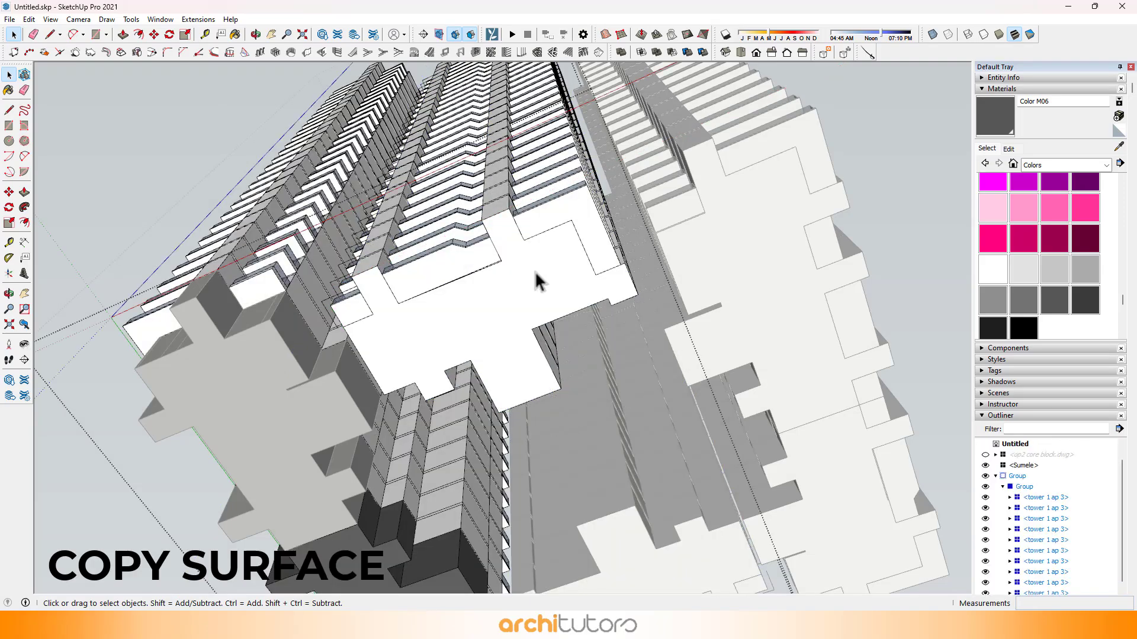
pyautogui.hotkey('ctrl', 'v')
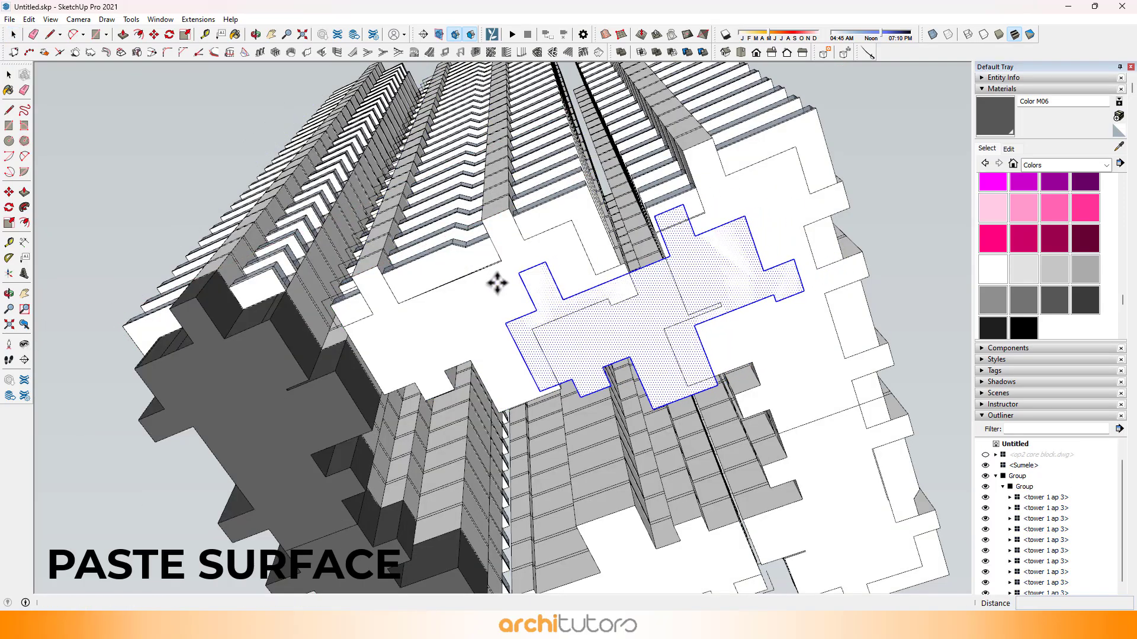
pyautogui.scroll(4, 370, 272)
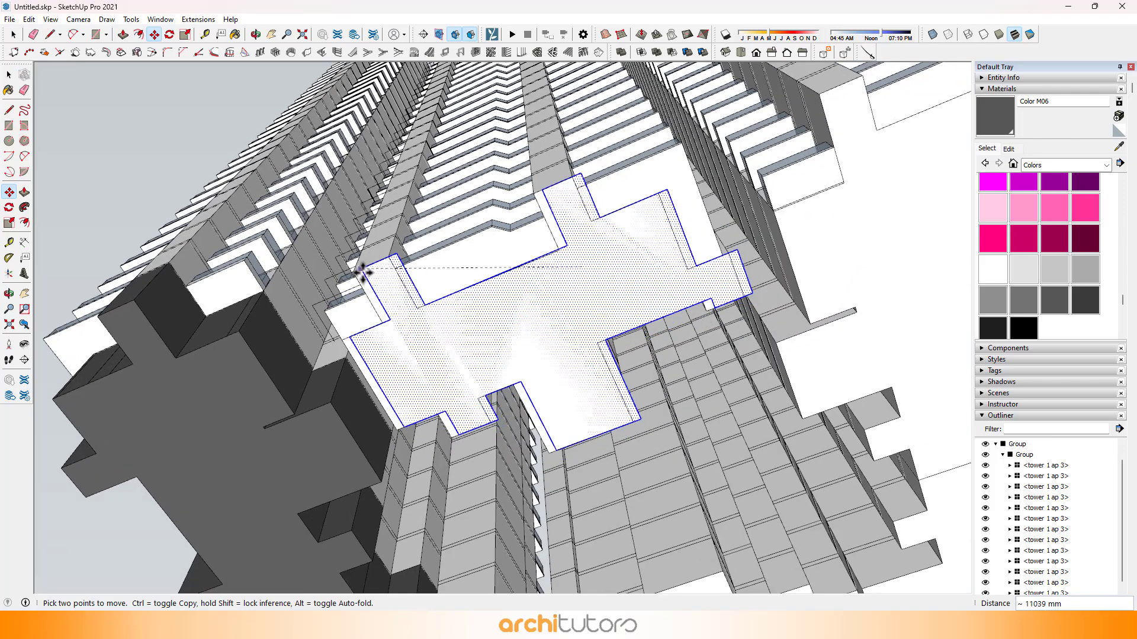
pyautogui.click(357, 273)
# Step: Push/Pull the pasted ap 3 face down 4500 mm and group the extruded stilt block
pyautogui.moveTo(370, 272); pyautogui.dragTo(578, 284, button='middle')
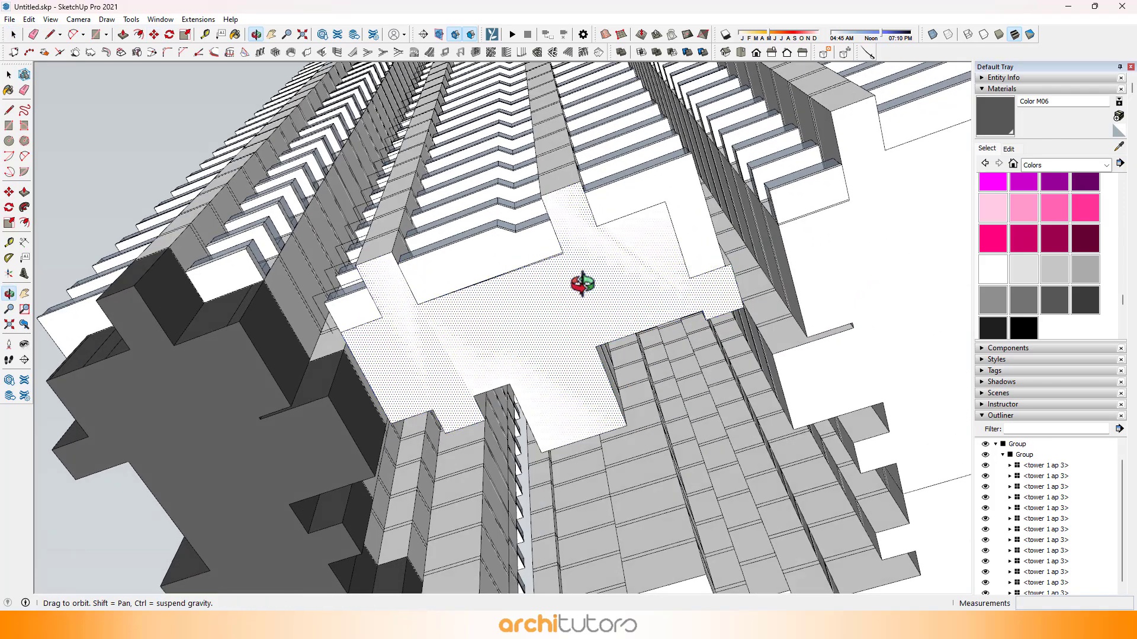
pyautogui.press('p')
pyautogui.moveTo(531, 296); pyautogui.dragTo(311, 408)
pyautogui.write('4500')
pyautogui.press('Return')
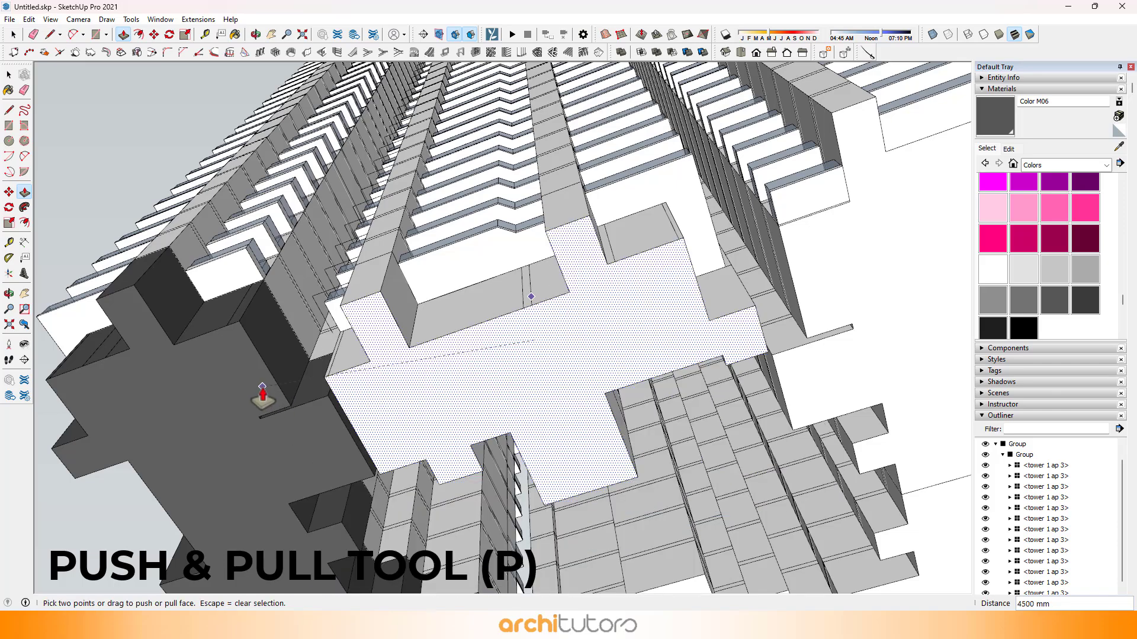
pyautogui.tripleClick(489, 382)
pyautogui.rightClick(489, 382)
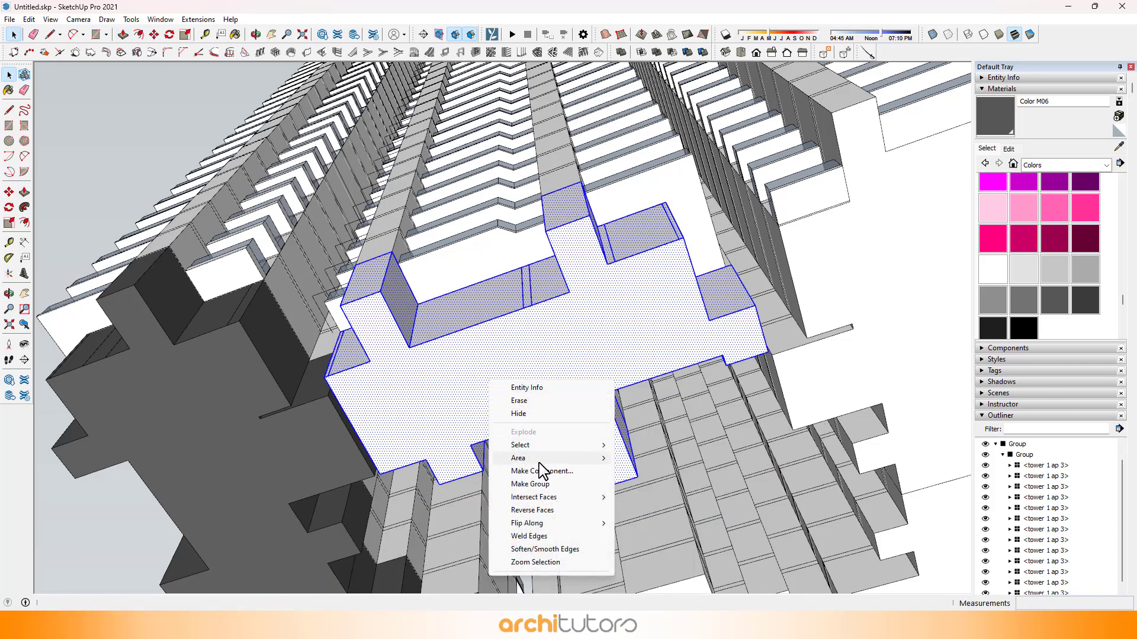
pyautogui.click(532, 485)
# Step: Paint the ap 3 stilt group with Color M06
pyautogui.press('b')
pyautogui.scroll(-5, 495, 267)
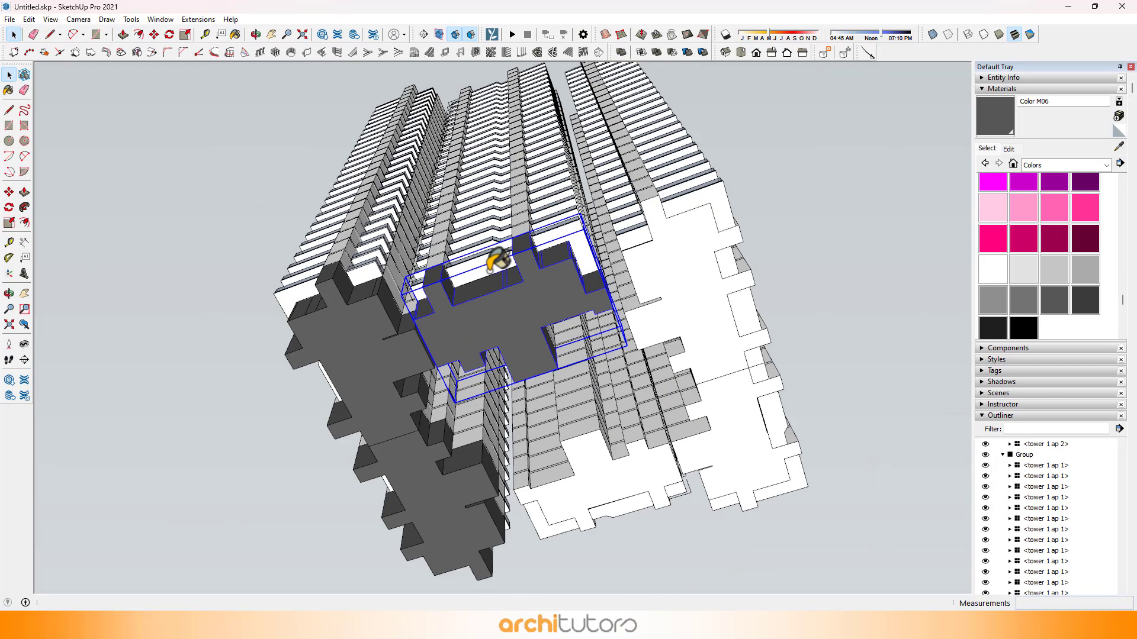
pyautogui.moveTo(495, 267)
pyautogui.mouseDown(button='middle')
pyautogui.moveTo(692, 215)
pyautogui.moveTo(335, 172)
pyautogui.moveTo(521, 184)
pyautogui.mouseUp(button='middle')
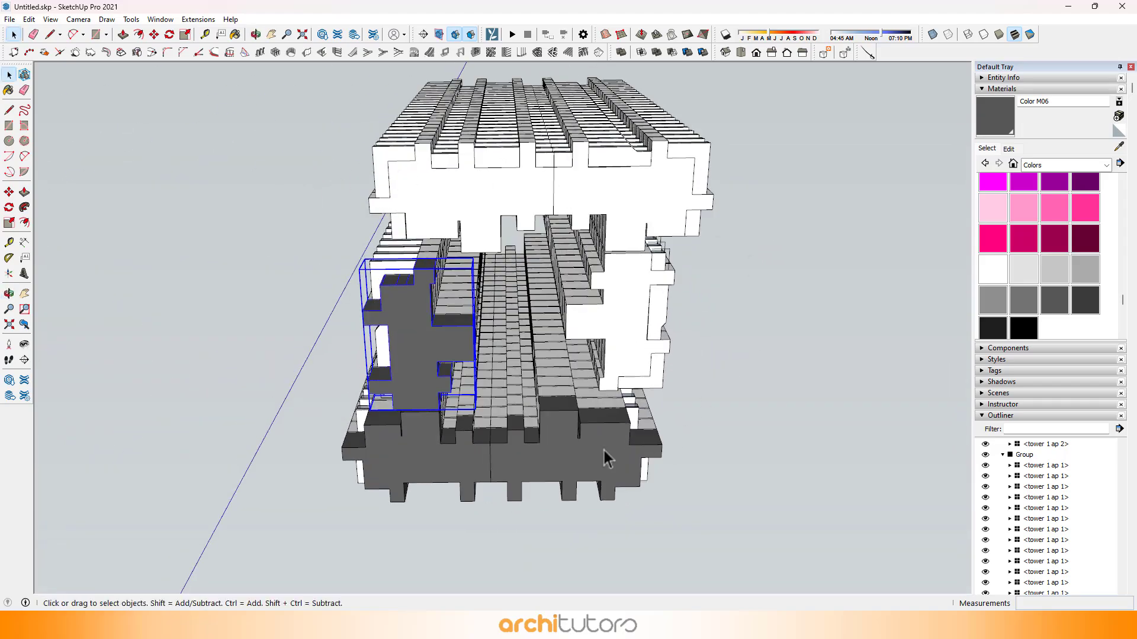
# Step: Cut the dark grey stilt block nested inside the tower group and paste it outside the group beside the tower
pyautogui.keyDown('ctrl'); pyautogui.click(553, 463); pyautogui.keyUp('ctrl')
pyautogui.rightClick(561, 456)
pyautogui.click(599, 371)
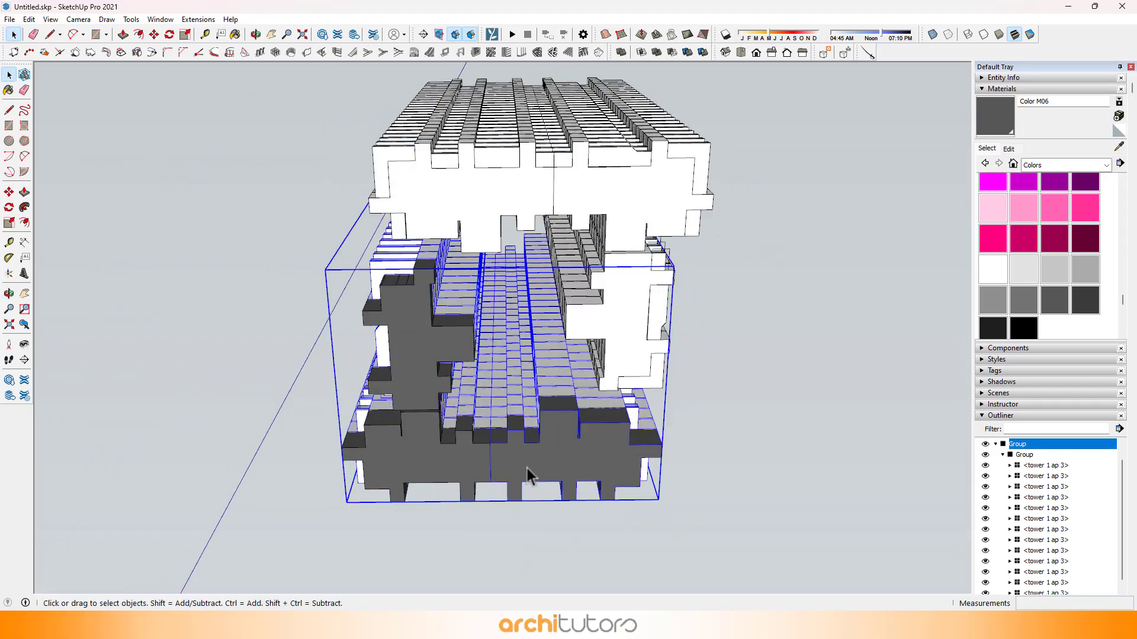
pyautogui.scroll(2, 528, 470)
pyautogui.moveTo(528, 470); pyautogui.dragTo(292, 383, button='middle')
pyautogui.scroll(3, 533, 401)
pyautogui.scroll(-2, 544, 393)
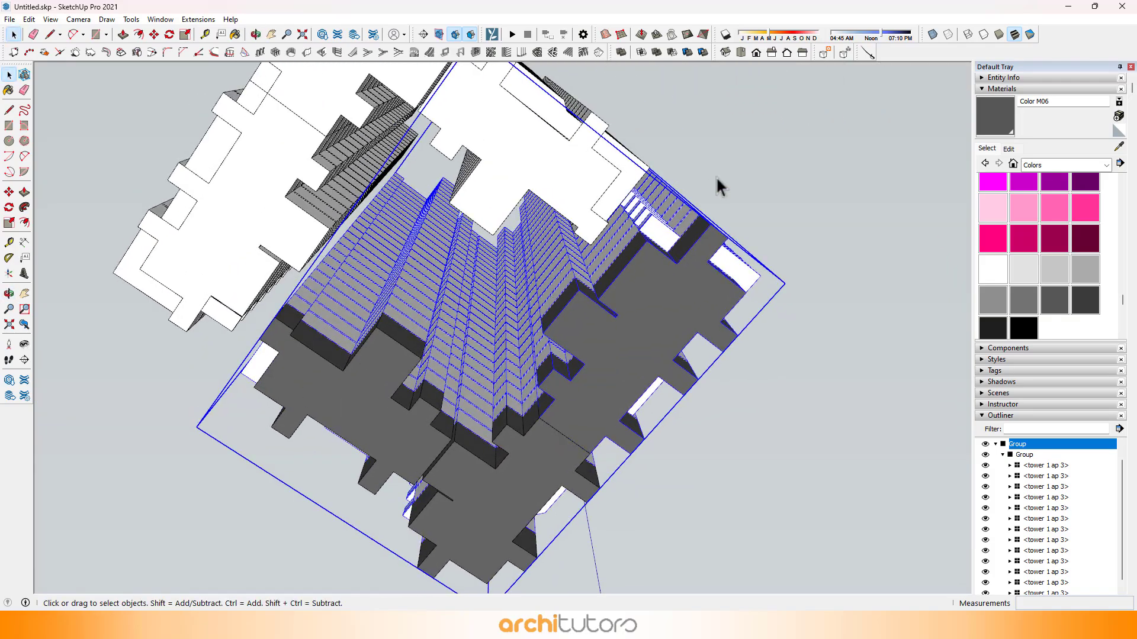
pyautogui.doubleClick(651, 292)
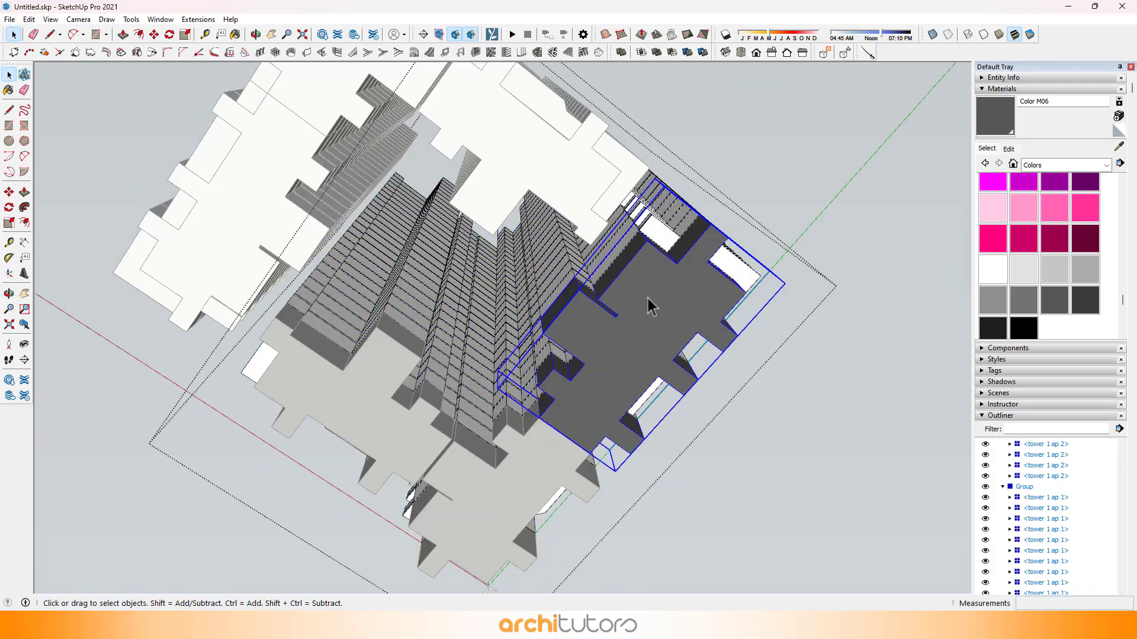
pyautogui.hotkey('ctrl', 'x')
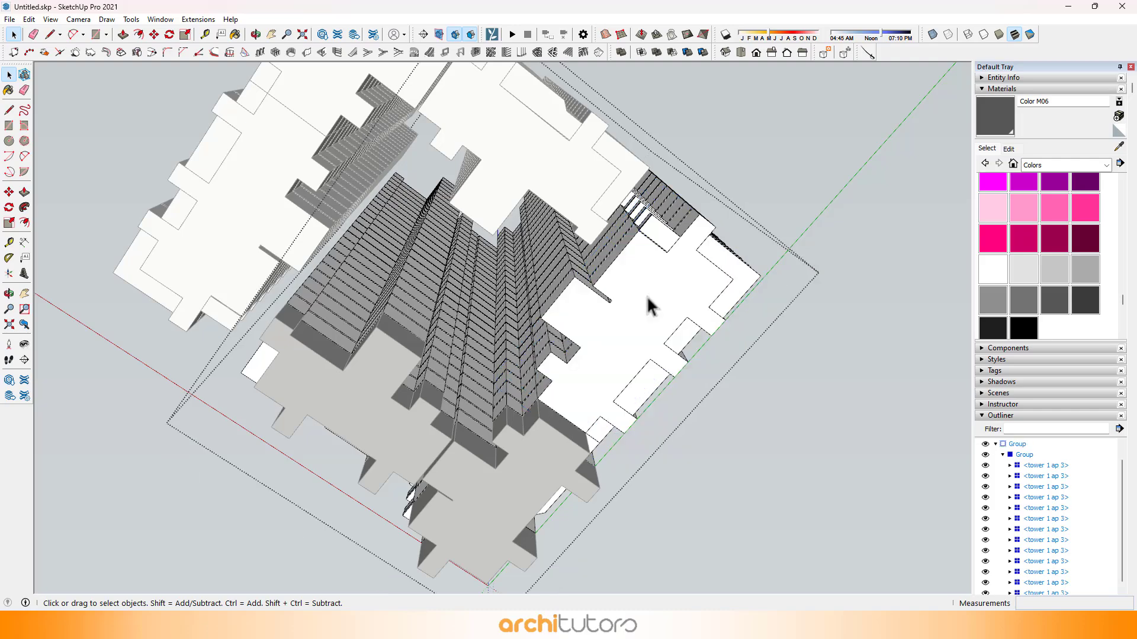
pyautogui.click(787, 186)
pyautogui.hotkey('ctrl', 'v')
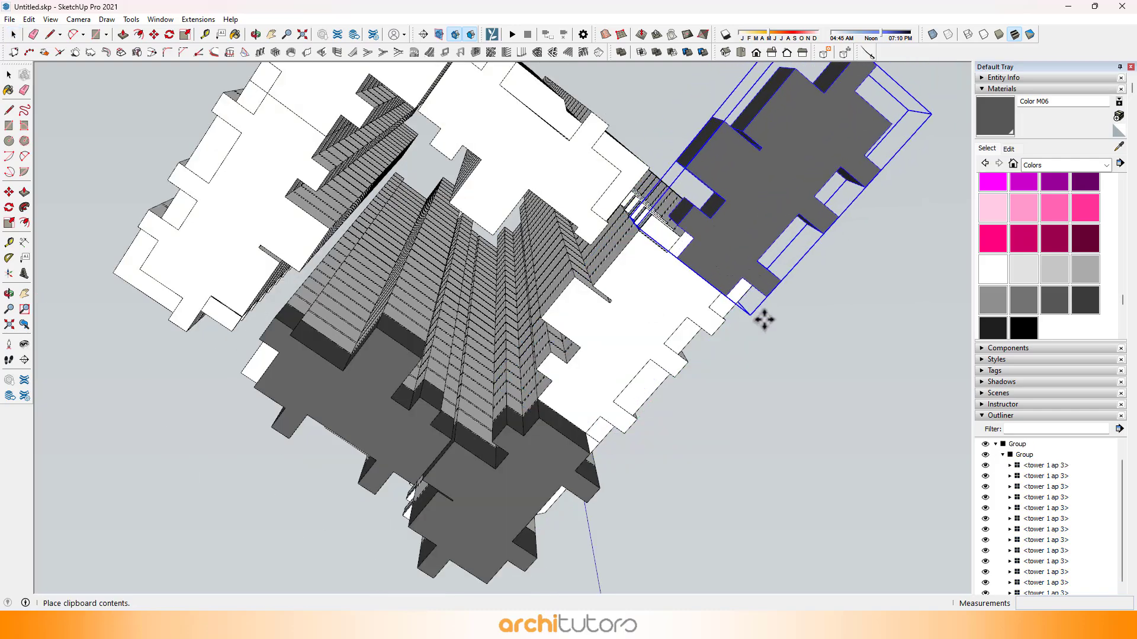
pyautogui.click(807, 315)
# Step: Move the pasted stilt block back under its units, aligning its corners with the tower underside and the adjoining stilt block
pyautogui.moveTo(774, 300); pyautogui.dragTo(756, 127, button='middle')
pyautogui.scroll(3, 753, 264)
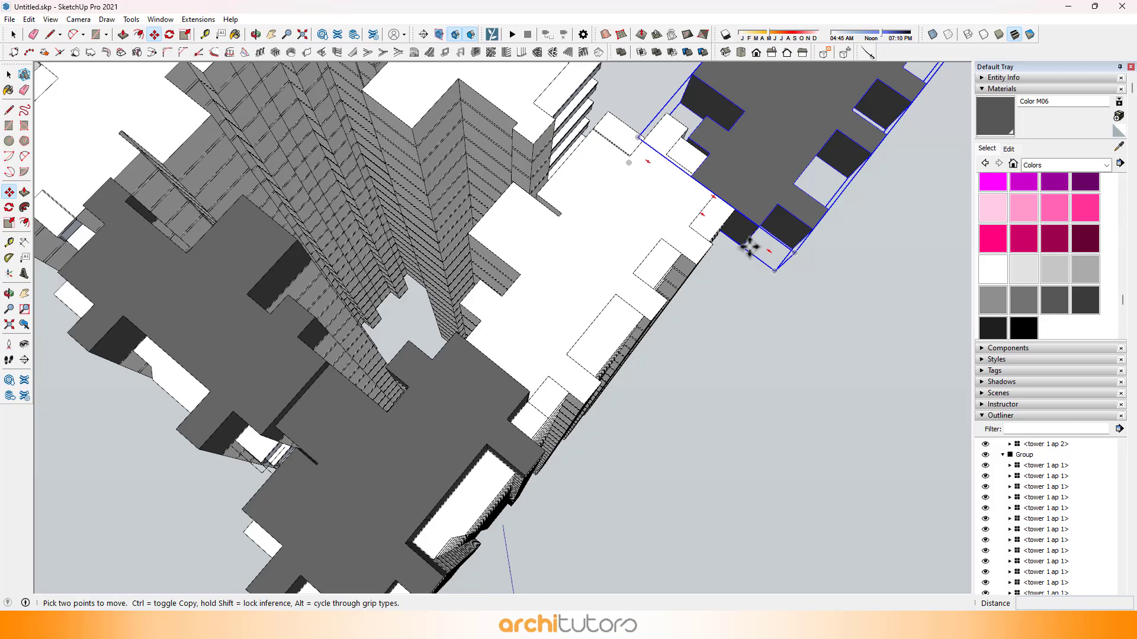
pyautogui.click(749, 246)
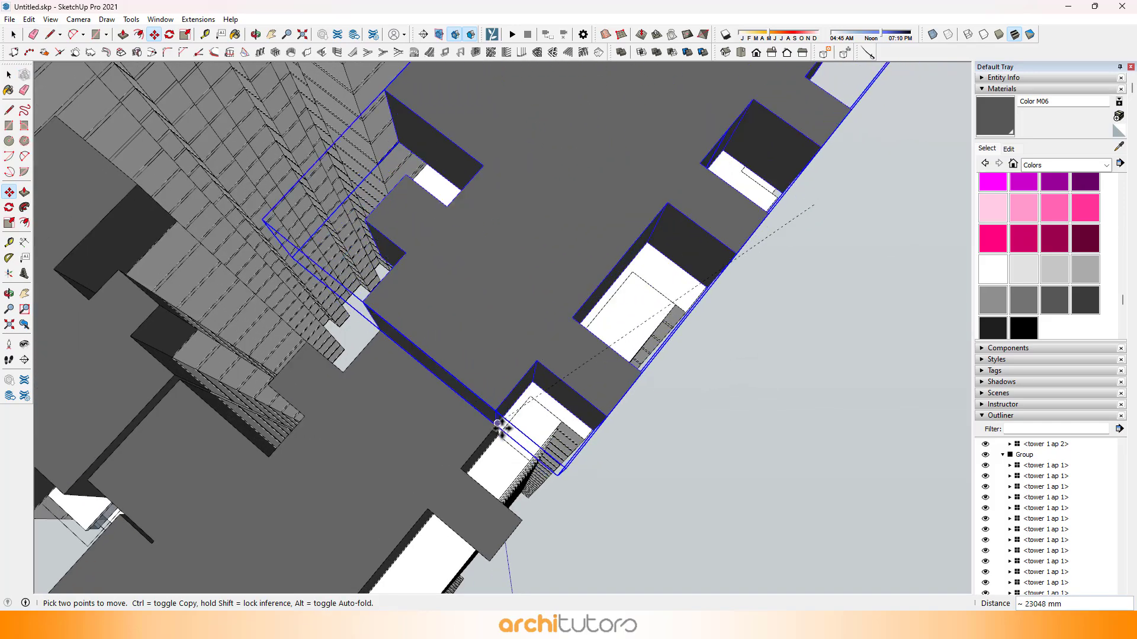
pyautogui.click(498, 431)
pyautogui.scroll(5, 494, 430)
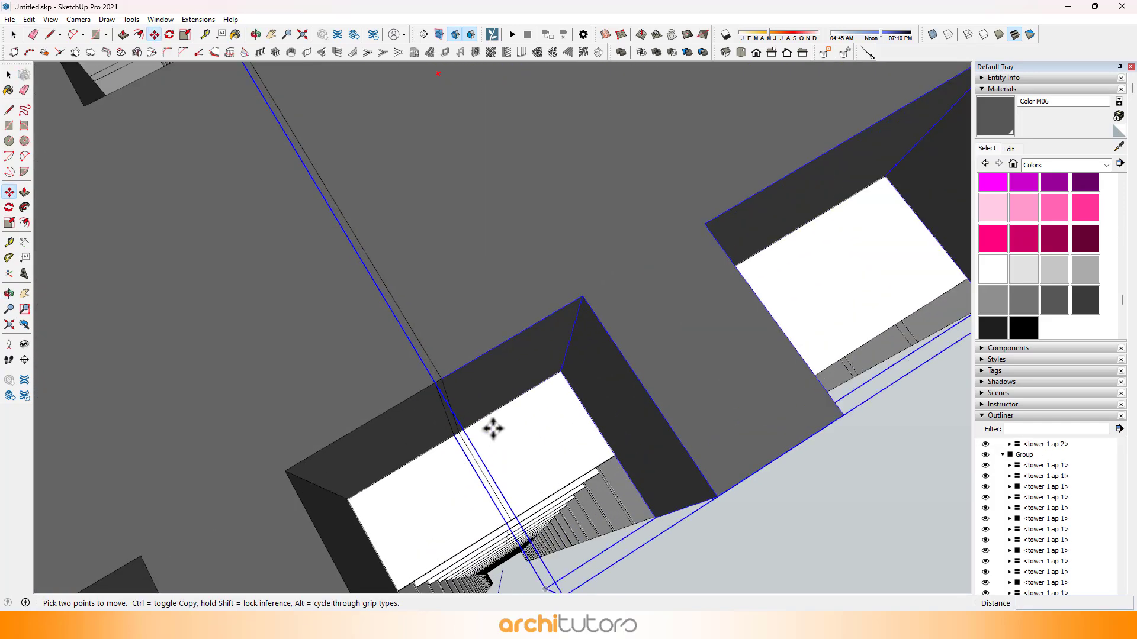
pyautogui.click(493, 429)
pyautogui.click(523, 414)
pyautogui.moveTo(673, 459); pyautogui.dragTo(621, 369, button='middle')
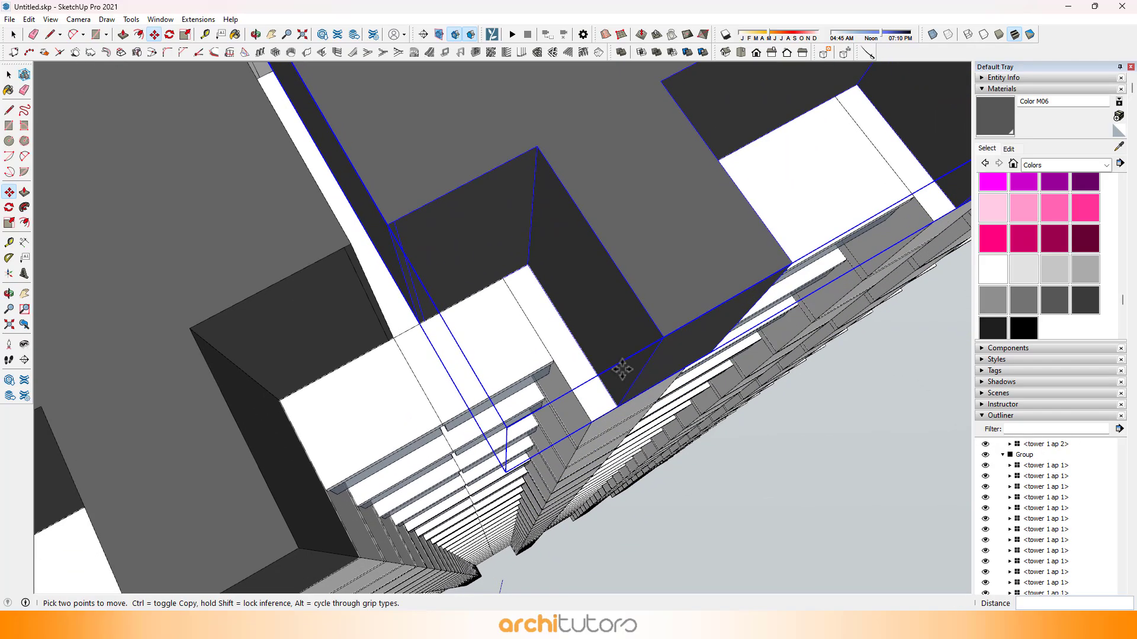
pyautogui.click(620, 402)
pyautogui.press('space')
pyautogui.scroll(-6, 549, 417)
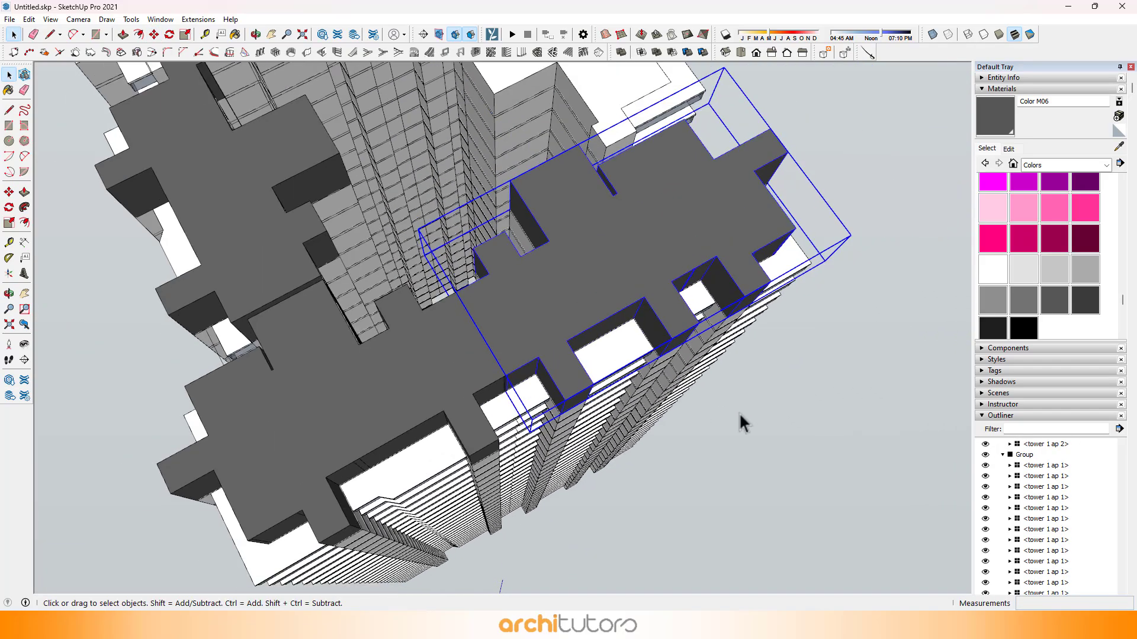
pyautogui.click(740, 416)
# Step: Select the three dark grey stilt blocks and copy them about 53230 mm along the green axis, clear of the tower
pyautogui.moveTo(467, 237); pyautogui.dragTo(480, 298, button='middle')
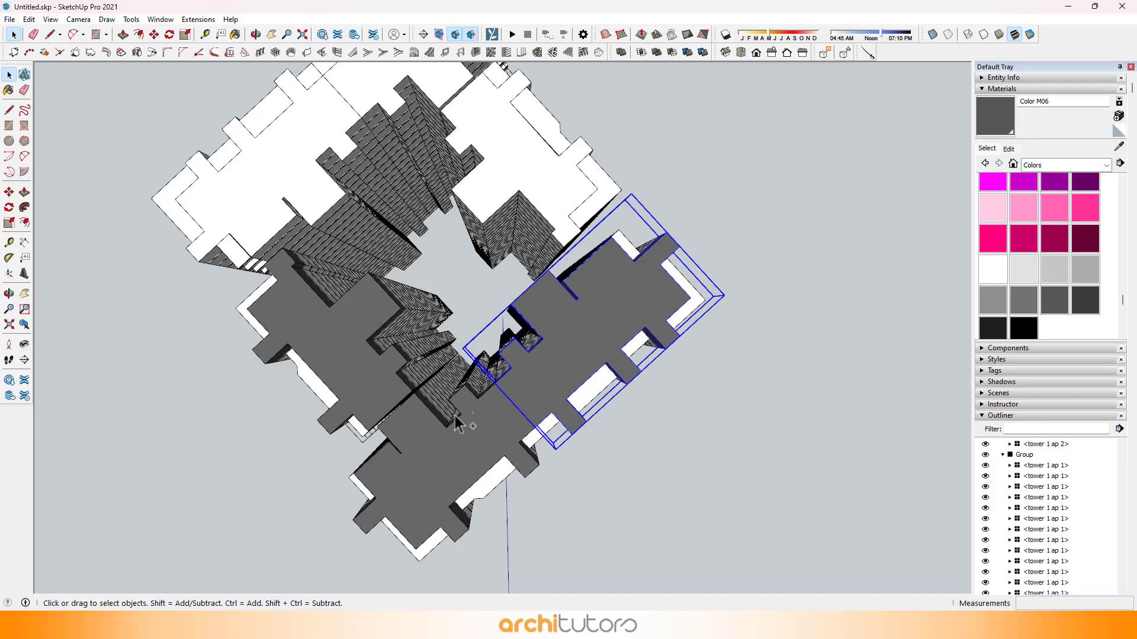
pyautogui.moveTo(353, 374); pyautogui.dragTo(771, 304, button='middle')
pyautogui.press('m')
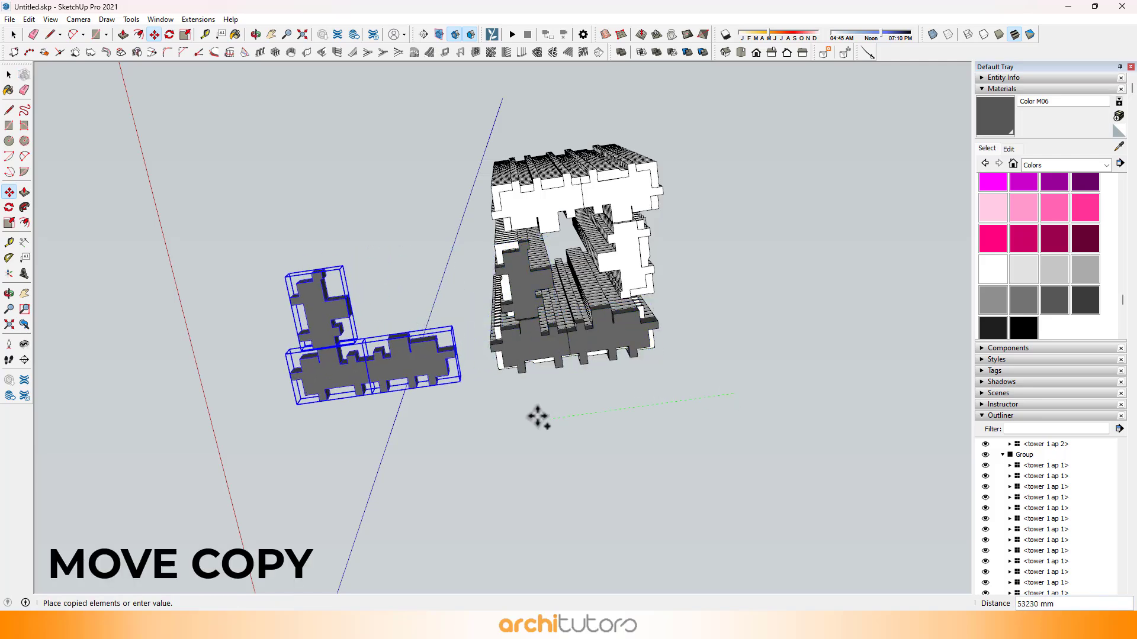
pyautogui.press('space')
# Step: Group the three copied stilt blocks into a single group
pyautogui.scroll(4, 432, 385)
pyautogui.rightClick(394, 326)
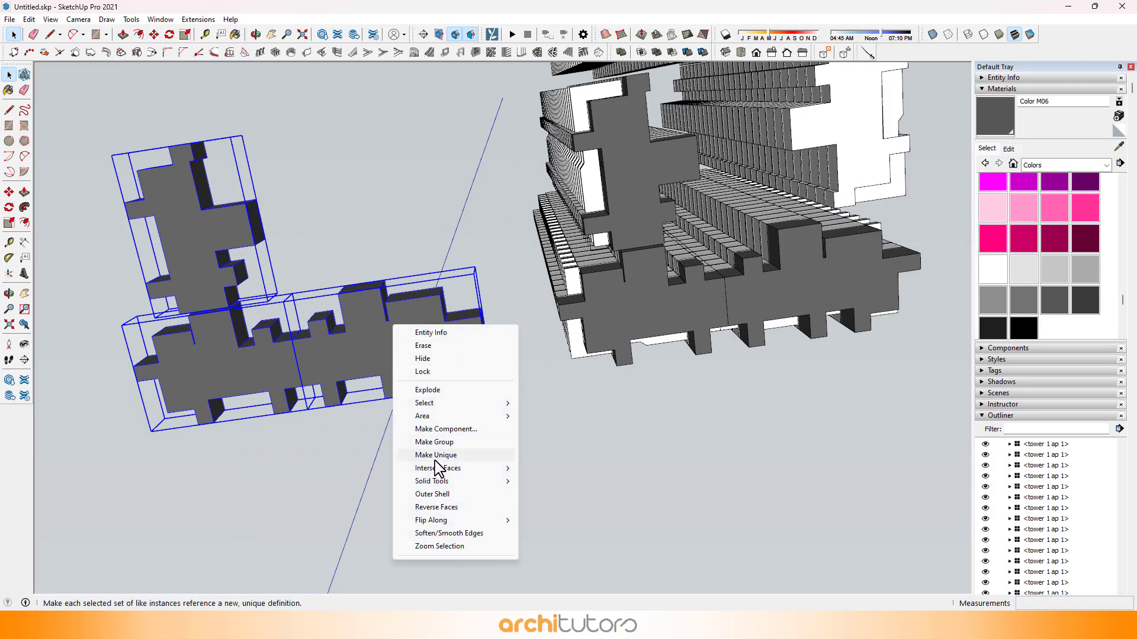
pyautogui.click(435, 442)
pyautogui.scroll(-3, 450, 385)
pyautogui.scroll(1, 412, 355)
pyautogui.rightClick(395, 351)
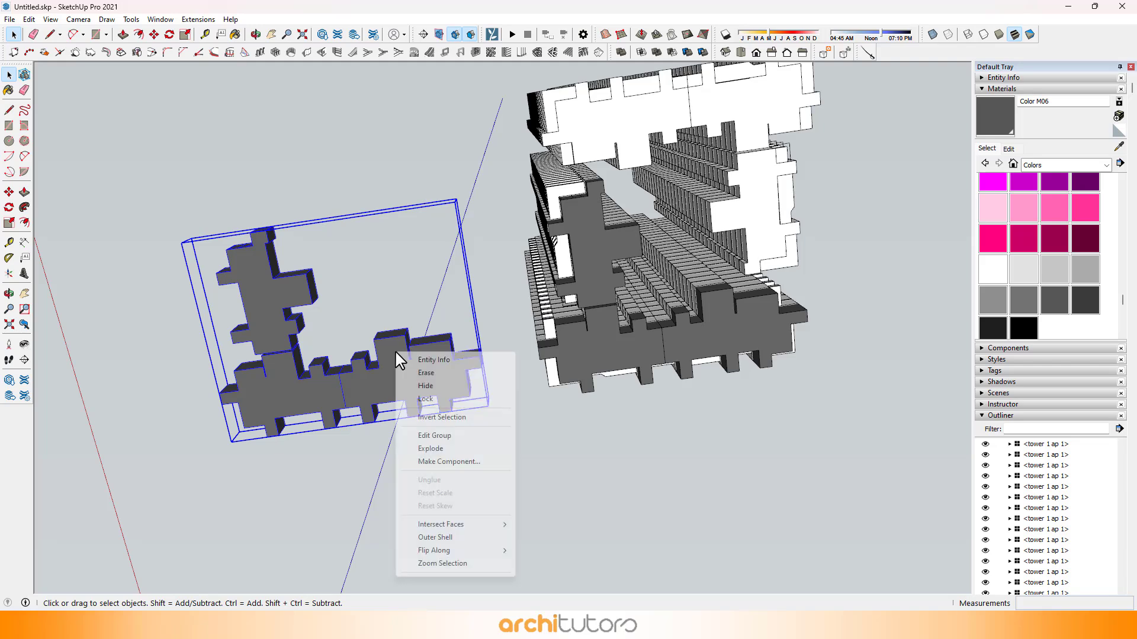
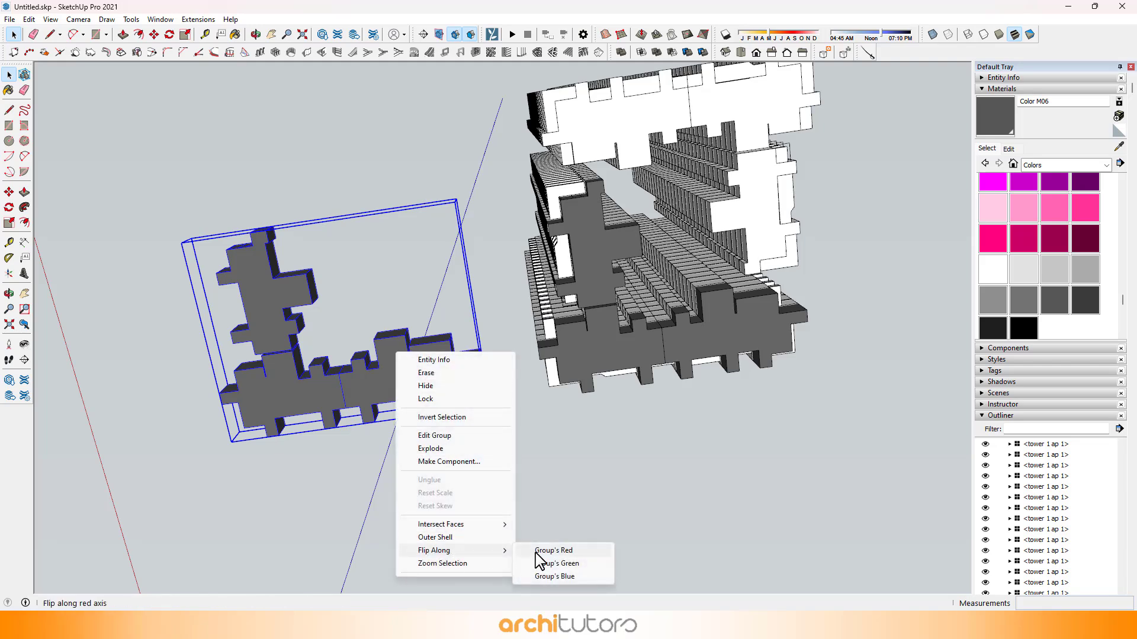
# Step: Flip the copied stilt block group along its red axis and its green axis
pyautogui.click(541, 550)
pyautogui.rightClick(399, 233)
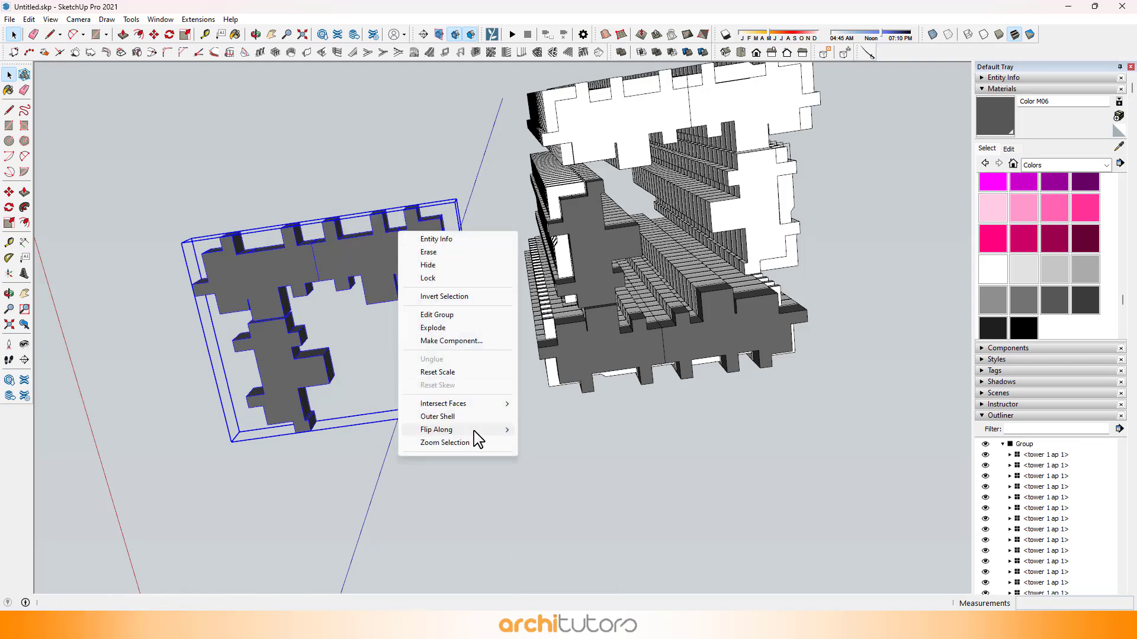
pyautogui.click(521, 443)
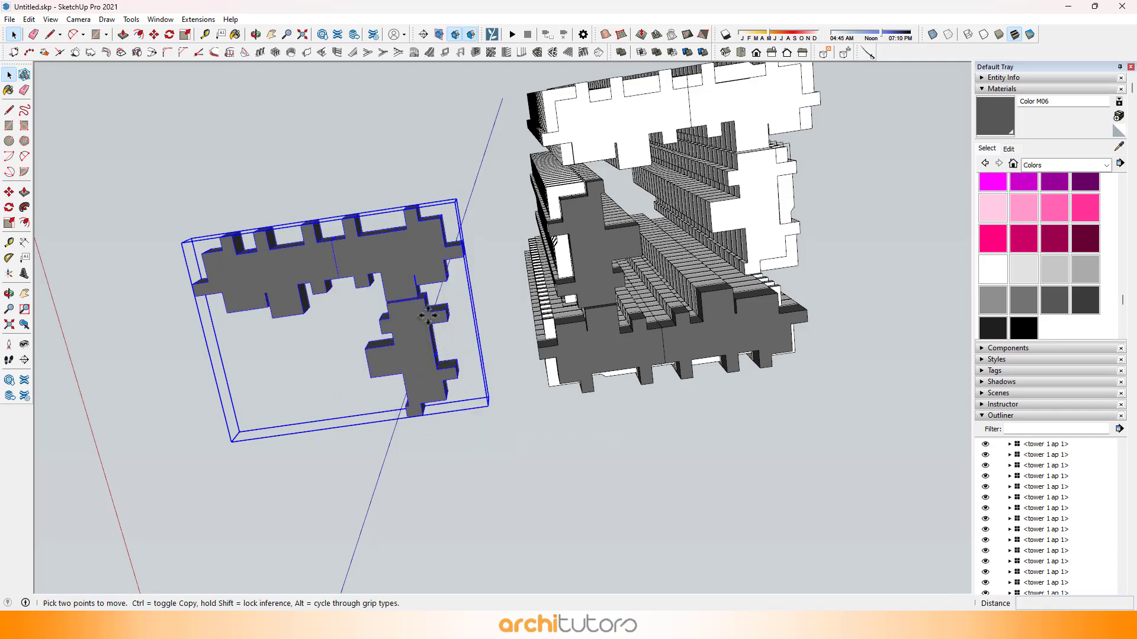
# Step: Move the flipped stilt group about 60667 mm under the other half of the tower, aligning its corner with the tower's underside
pyautogui.press('m')
pyautogui.scroll(4, 427, 315)
pyautogui.scroll(2, 417, 252)
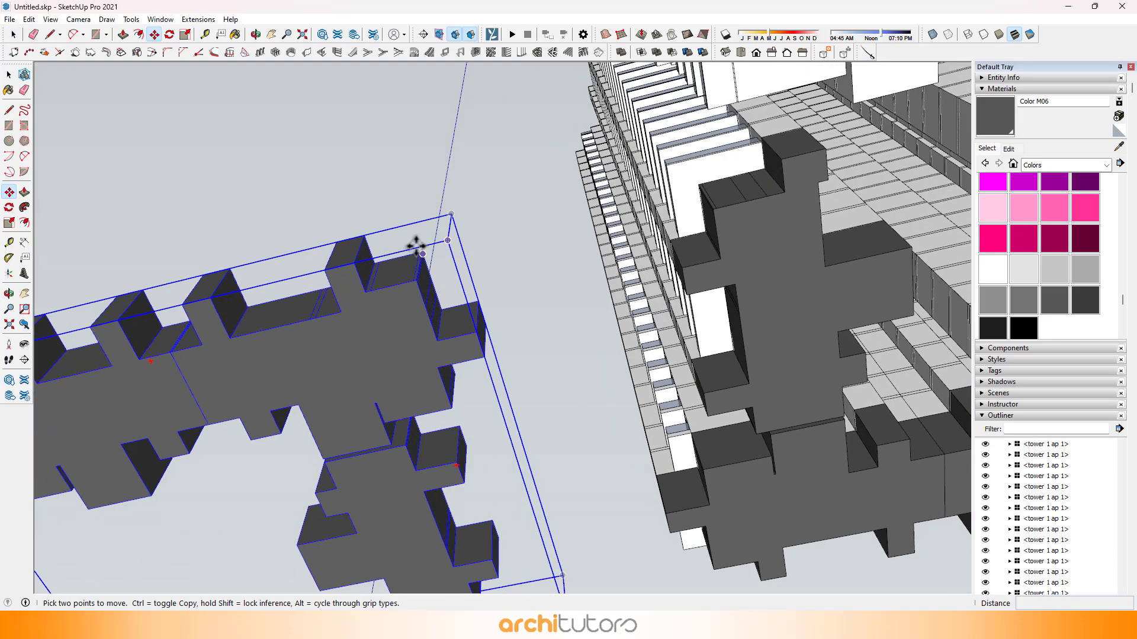
pyautogui.click(359, 238)
pyautogui.scroll(-3, 319, 323)
pyautogui.keyDown('shift'); pyautogui.moveTo(506, 238); pyautogui.dragTo(365, 337, button='middle'); pyautogui.keyUp('shift')
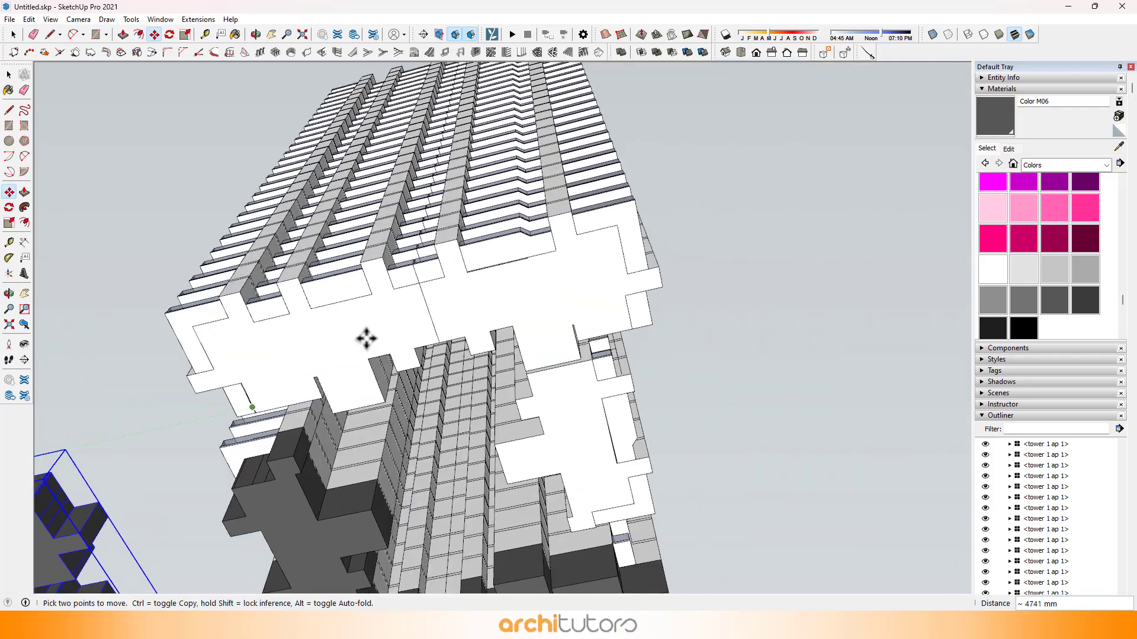
pyautogui.scroll(5, 574, 221)
pyautogui.click(563, 198)
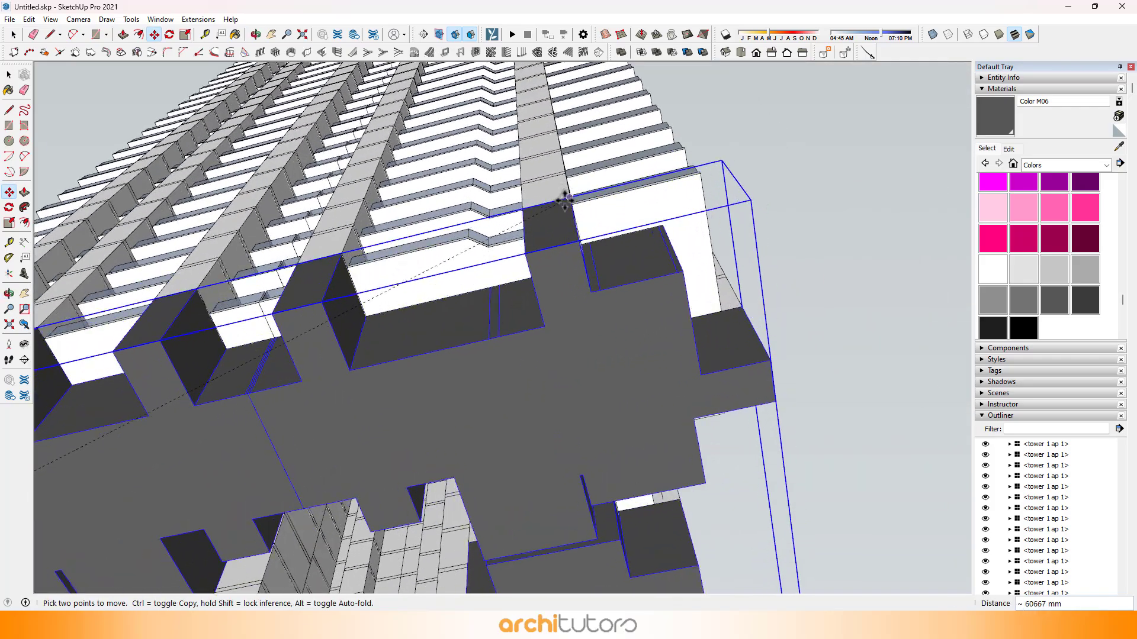
pyautogui.press('space')
pyautogui.scroll(-5, 588, 214)
pyautogui.click(659, 205)
# Step: Open the nested groups of the tower and select the top-floor unit component at the roof's corner
pyautogui.moveTo(447, 304); pyautogui.dragTo(648, 435, button='middle')
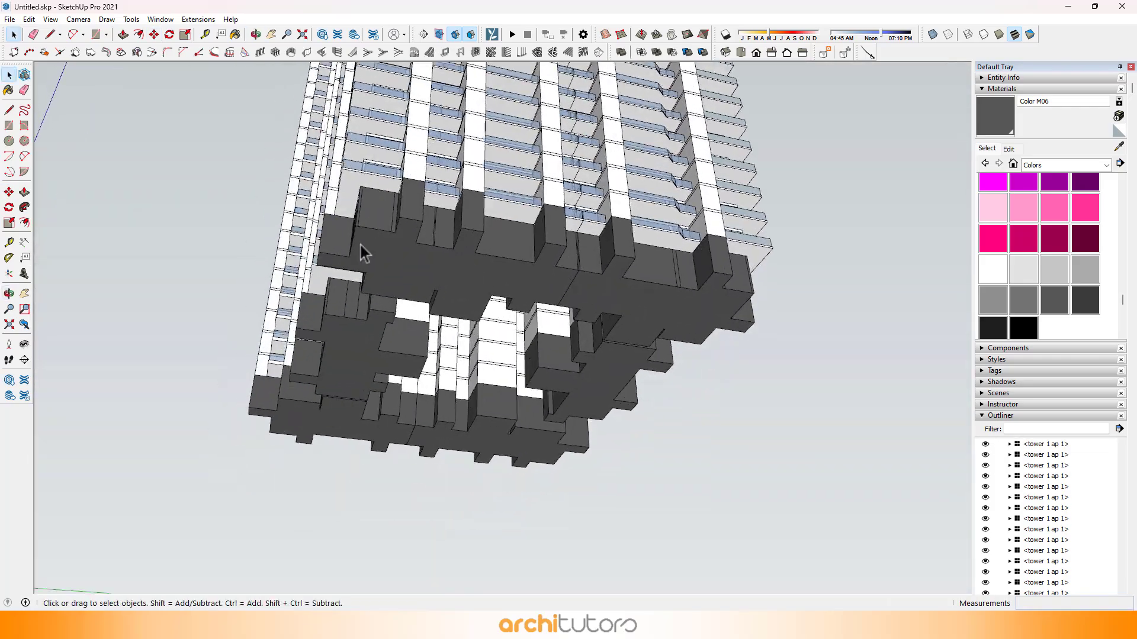
pyautogui.moveTo(360, 245); pyautogui.dragTo(731, 314, button='middle')
pyautogui.moveTo(639, 131); pyautogui.dragTo(490, 305, button='middle')
pyautogui.scroll(6, 520, 309)
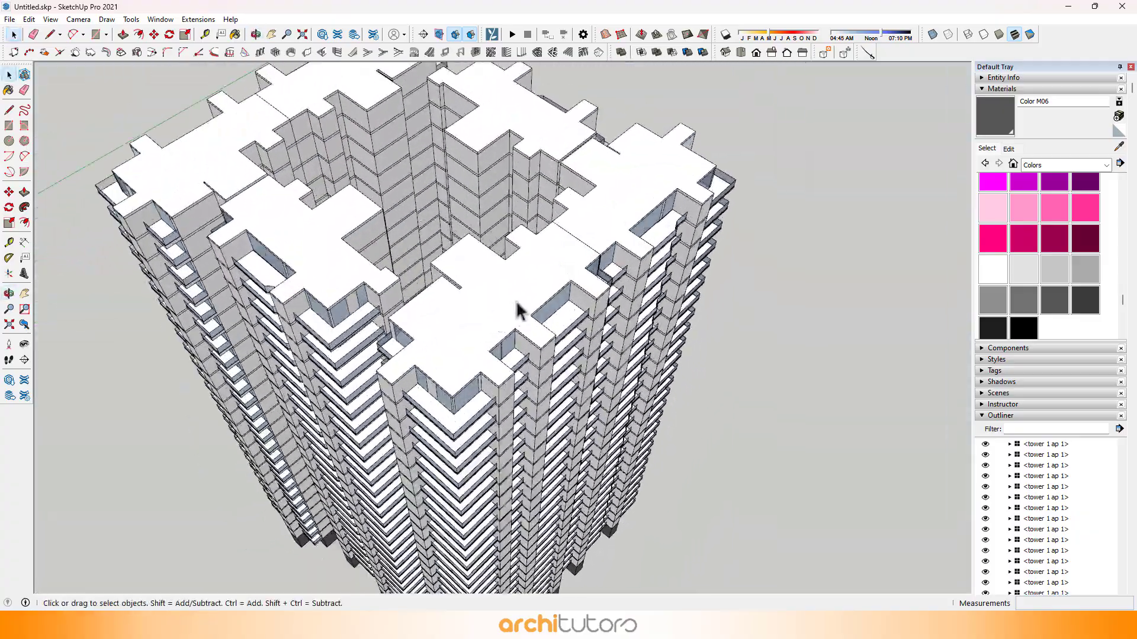
pyautogui.moveTo(598, 298); pyautogui.dragTo(484, 309, button='middle')
pyautogui.scroll(3, 484, 308)
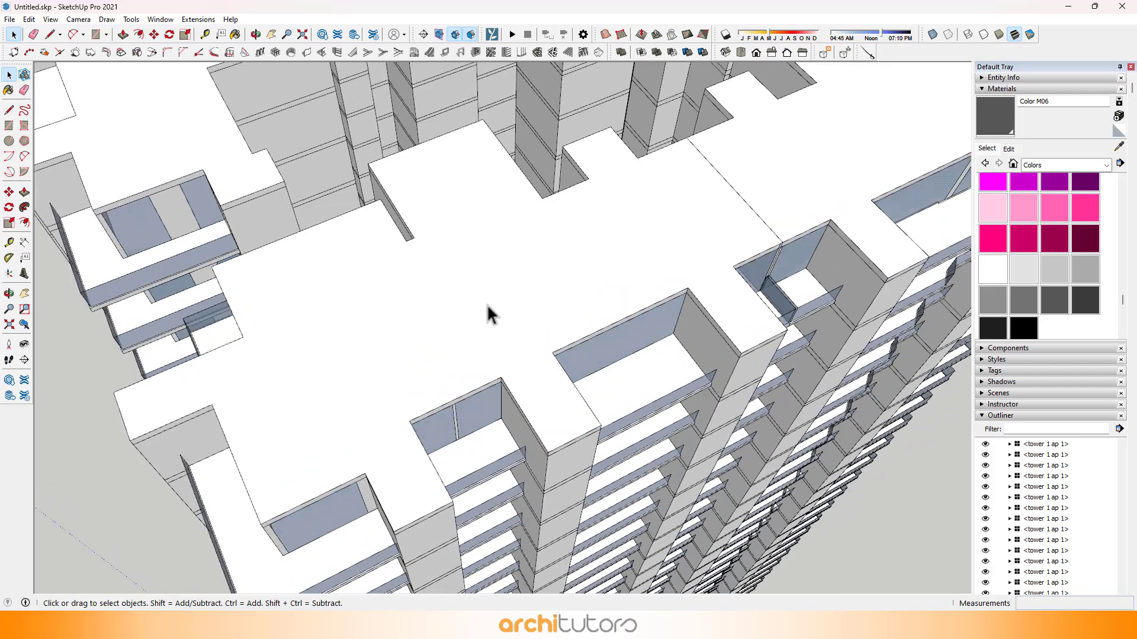
pyautogui.doubleClick(493, 296)
pyautogui.doubleClick(492, 296)
pyautogui.click(464, 300)
pyautogui.scroll(1, 413, 318)
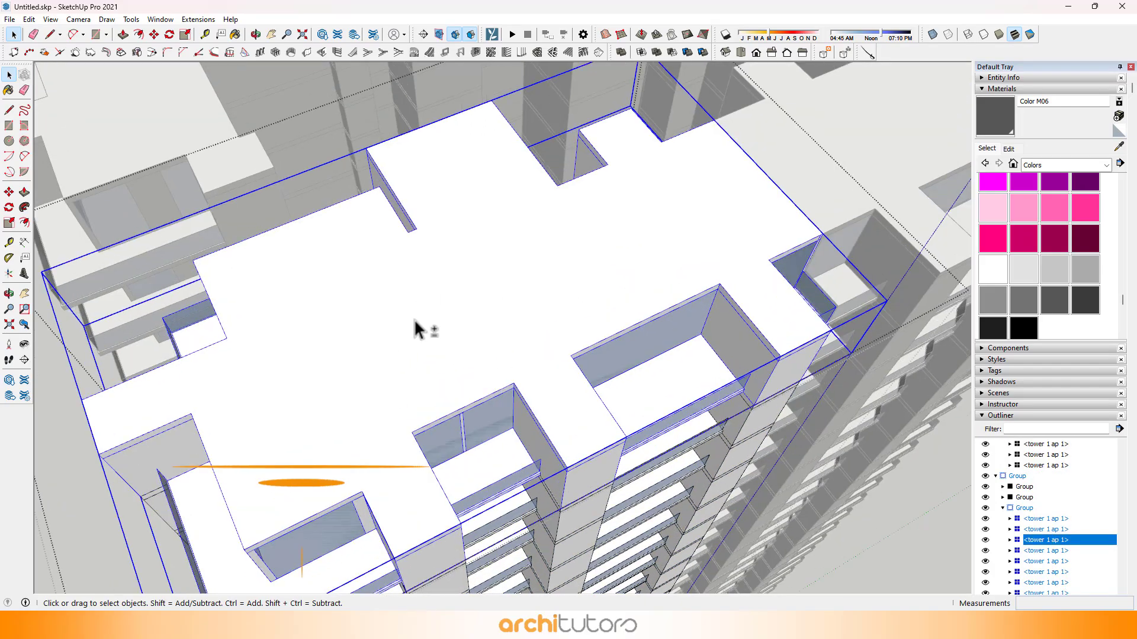
# Step: Try to explode the selected top-floor unit component
pyautogui.scroll(-6, 420, 315)
pyautogui.moveTo(420, 315); pyautogui.dragTo(424, 284, button='middle')
pyautogui.doubleClick(502, 274)
pyautogui.press('Escape')
pyautogui.rightClick(435, 274)
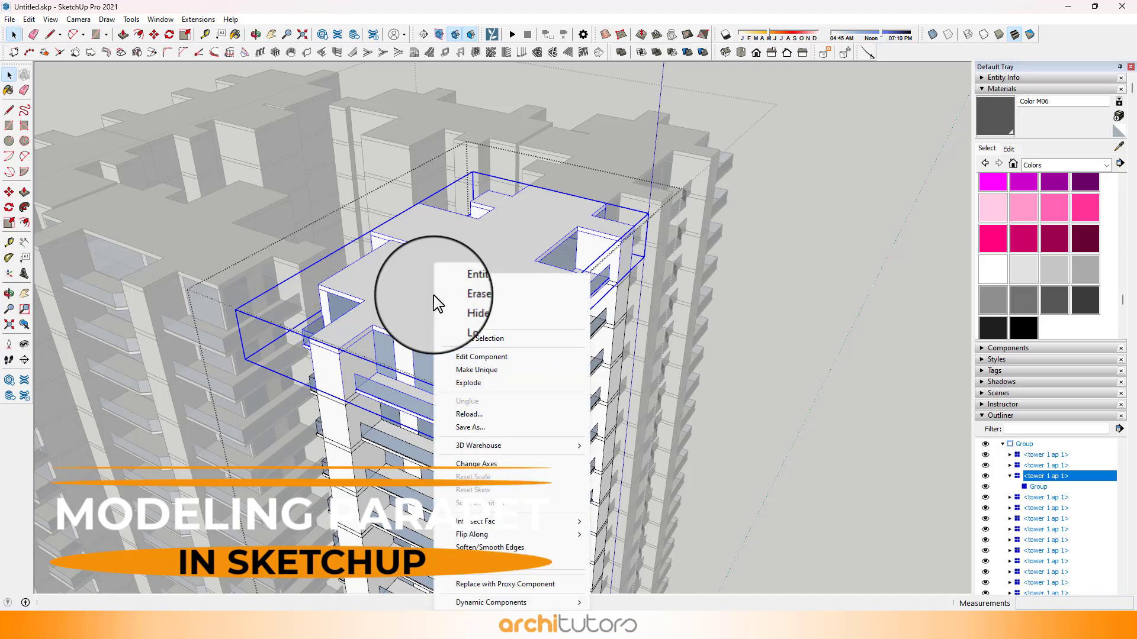
pyautogui.click(470, 382)
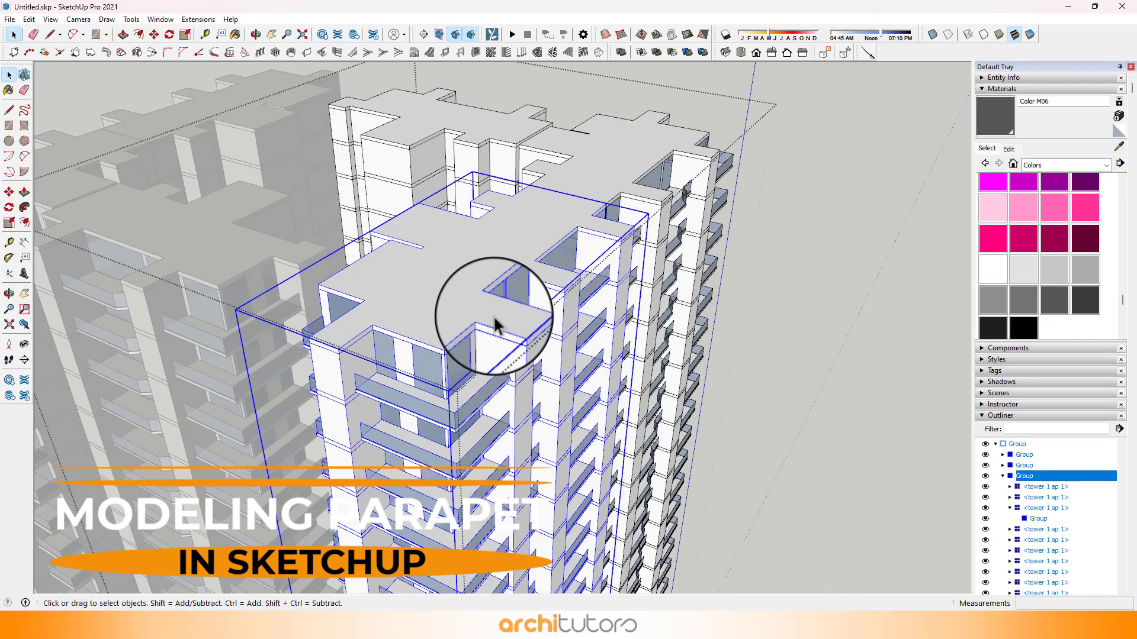
# Step: Reopen the corner stack's group and make its top-floor unit component unique
pyautogui.scroll(-1, 470, 302)
pyautogui.moveTo(456, 294); pyautogui.dragTo(391, 279, button='middle')
pyautogui.doubleClick(391, 278)
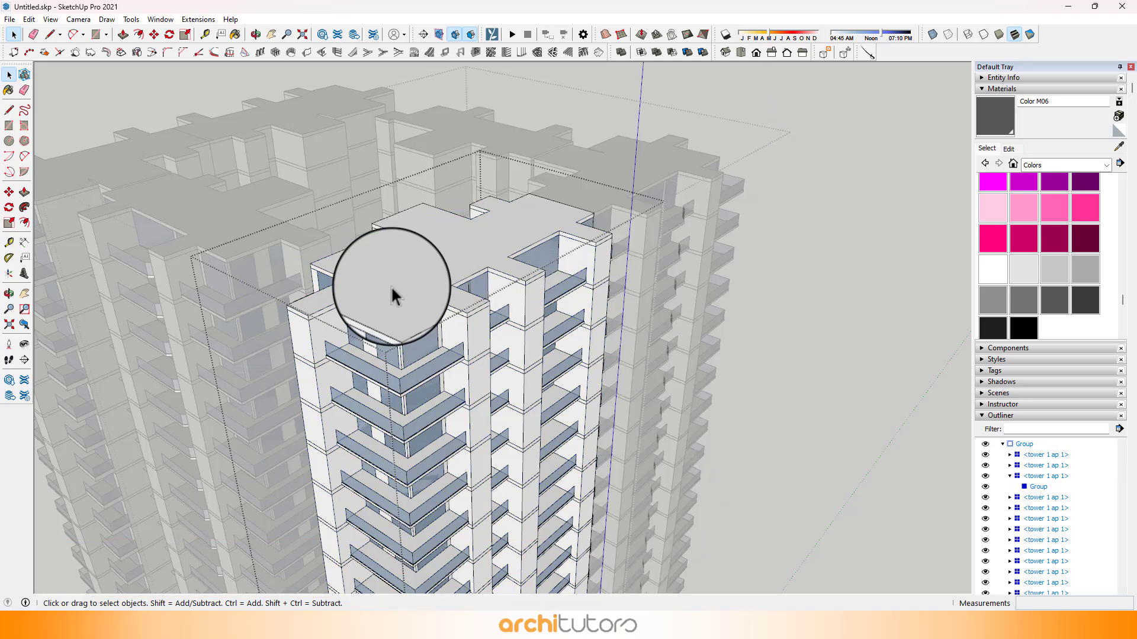
pyautogui.click(391, 285)
pyautogui.rightClick(407, 274)
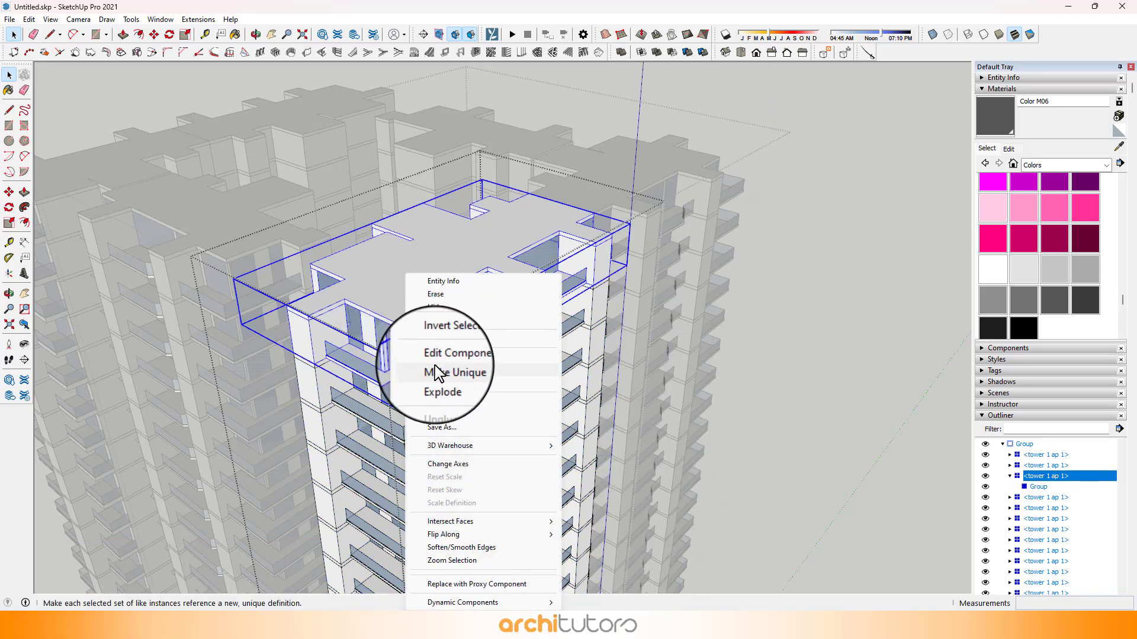
pyautogui.click(481, 373)
# Step: Open the unique top-floor unit down to its roof slab and offset the roof face inward by 100 mm
pyautogui.doubleClick(407, 295)
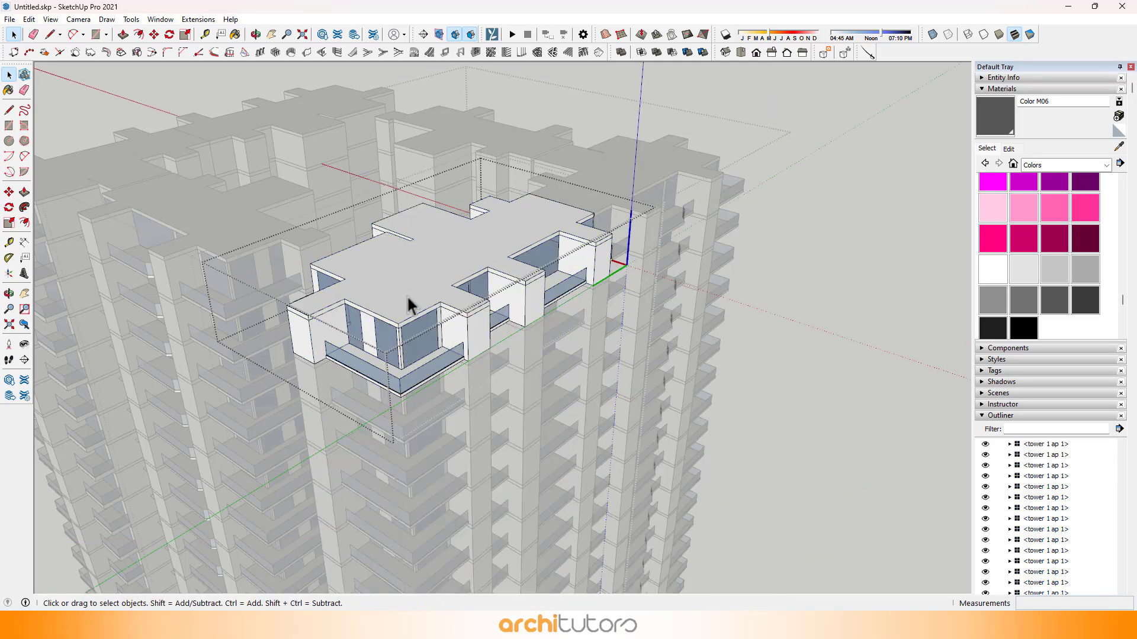
pyautogui.scroll(3, 377, 296)
pyautogui.doubleClick(378, 291)
pyautogui.moveTo(396, 289); pyautogui.dragTo(386, 332, button='middle')
pyautogui.click(386, 333)
pyautogui.scroll(4, 385, 329)
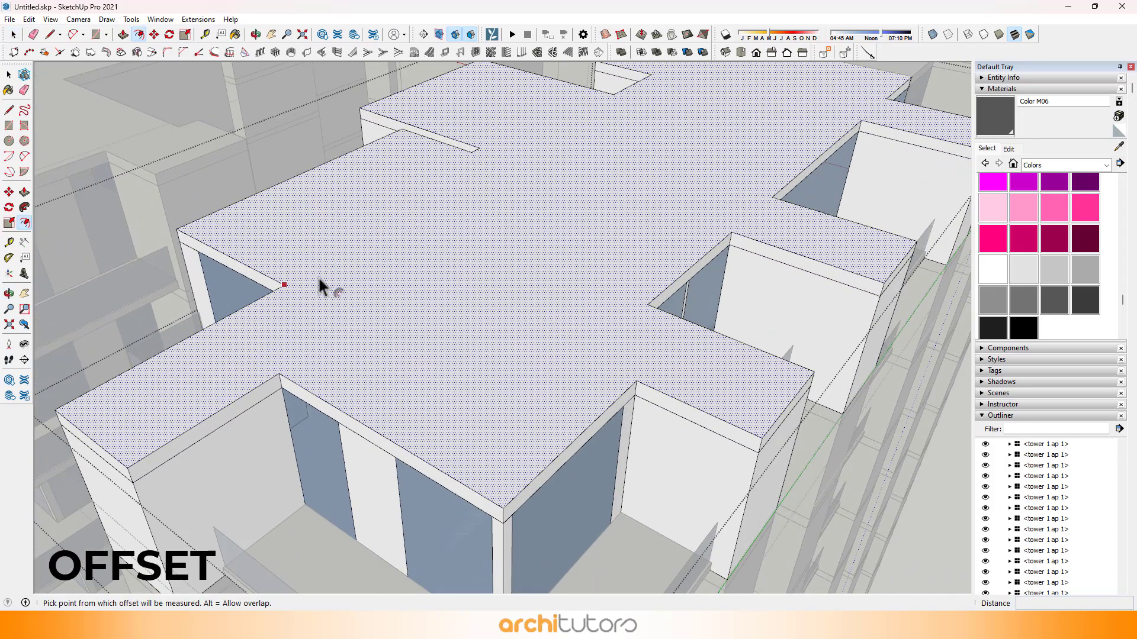
pyautogui.click(319, 279)
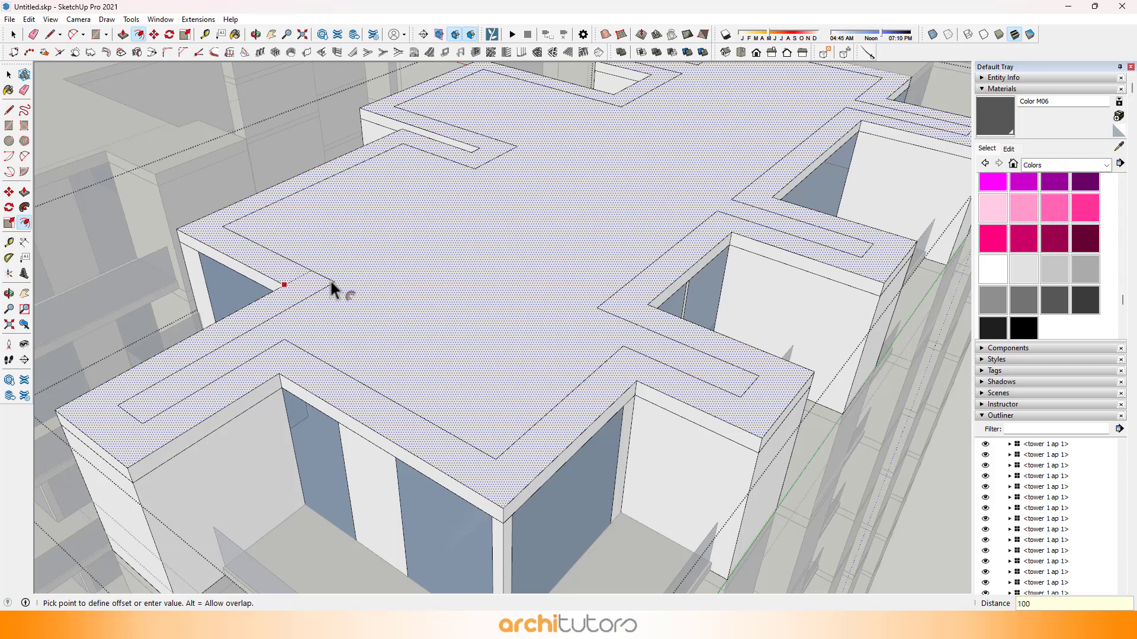
pyautogui.write('100')
pyautogui.press('Return')
# Step: Push/Pull the offset roof border up 1200 mm to form the first unit's parapet wall
pyautogui.moveTo(330, 279); pyautogui.dragTo(744, 396, button='middle')
pyautogui.scroll(3, 719, 410)
pyautogui.click(723, 417)
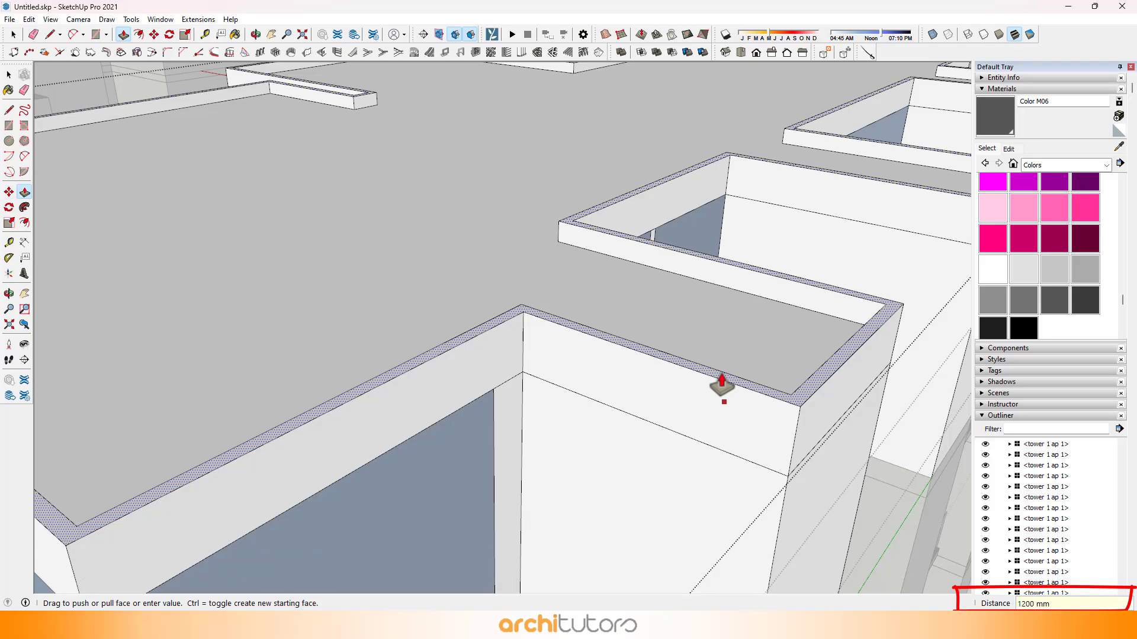
pyautogui.scroll(-10, 722, 384)
pyautogui.press('space')
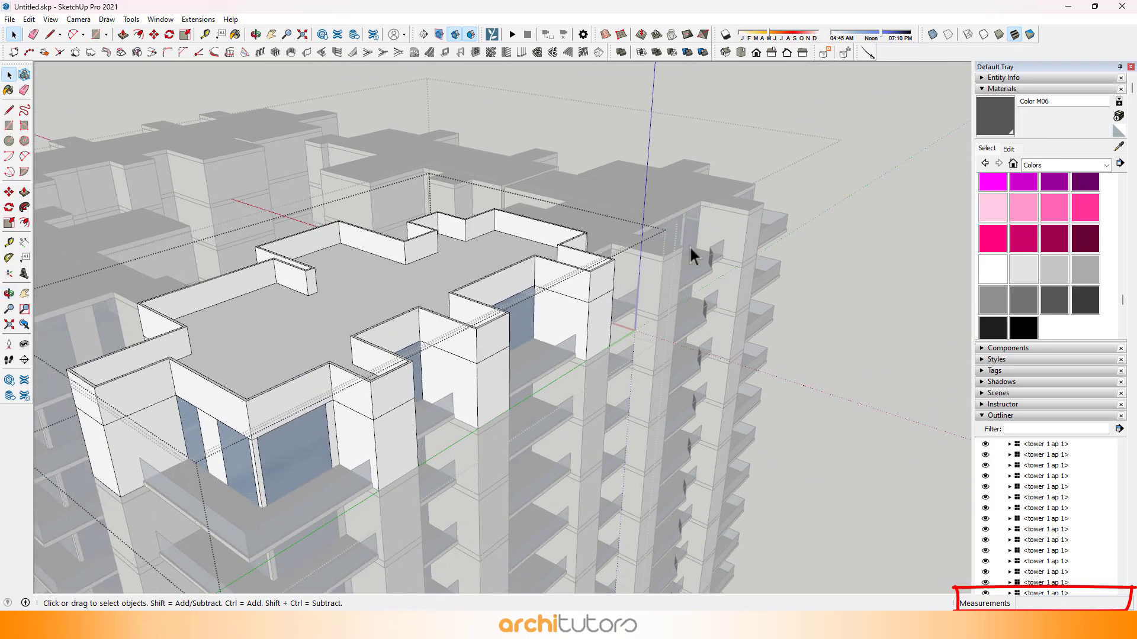
# Step: Open the adjoining stack's group and make its top-floor "tower 1 ap 2" unit unique
pyautogui.moveTo(691, 256); pyautogui.dragTo(406, 266, button='middle')
pyautogui.scroll(5, 464, 241)
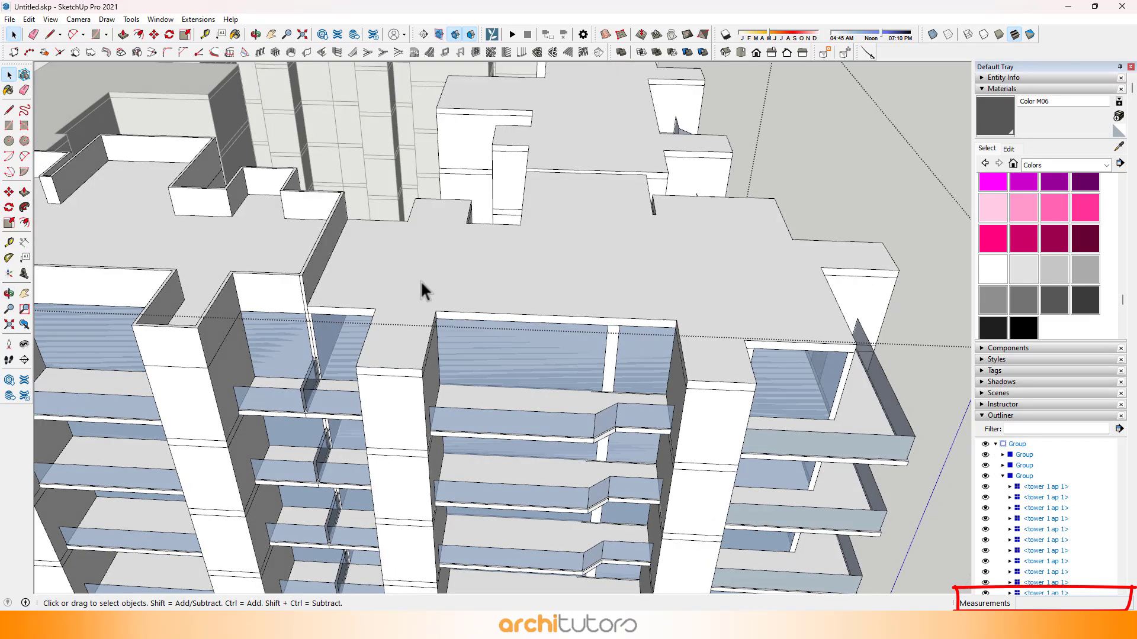
pyautogui.doubleClick(425, 274)
pyautogui.click(623, 323)
pyautogui.scroll(-5, 432, 299)
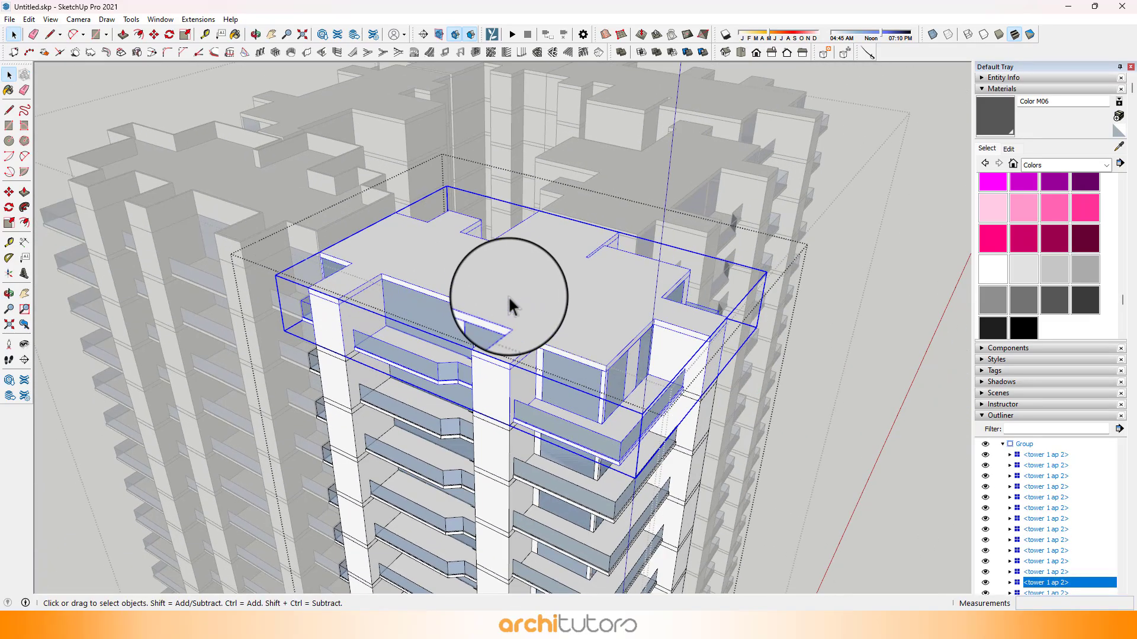
pyautogui.rightClick(509, 298)
pyautogui.click(565, 370)
# Step: Open the second top-floor unit down to its roof slab and offset its roof face inward by 100 mm
pyautogui.doubleClick(590, 325)
pyautogui.scroll(2, 579, 331)
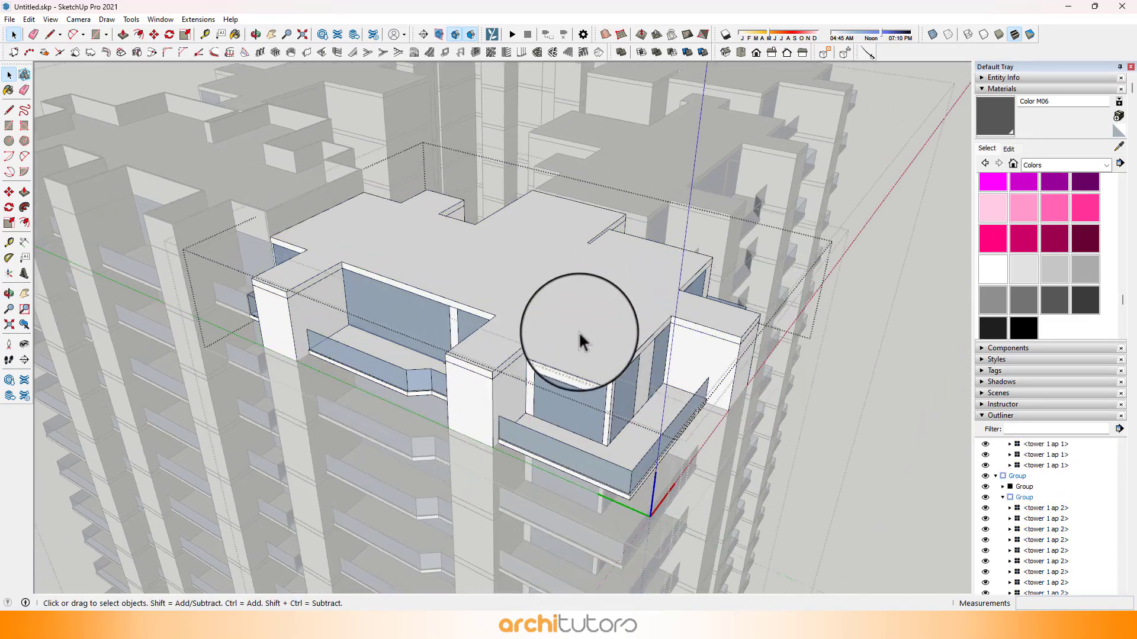
pyautogui.click(578, 333)
pyautogui.scroll(4, 553, 334)
pyautogui.tripleClick(553, 334)
pyautogui.press('f')
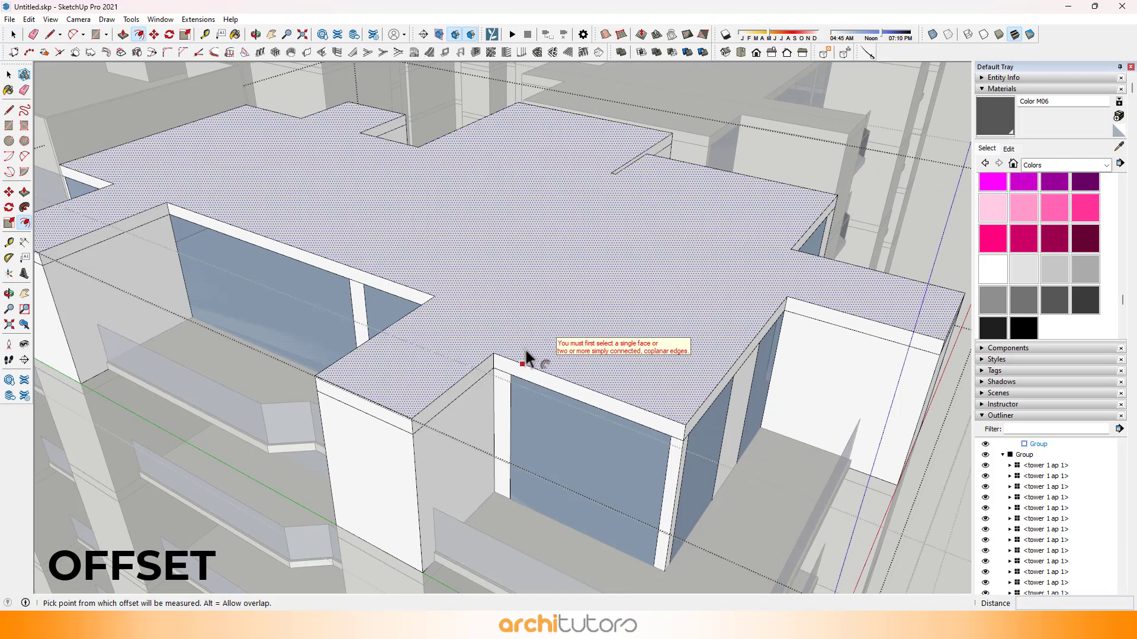
pyautogui.click(527, 354)
pyautogui.write('100')
pyautogui.press('Return')
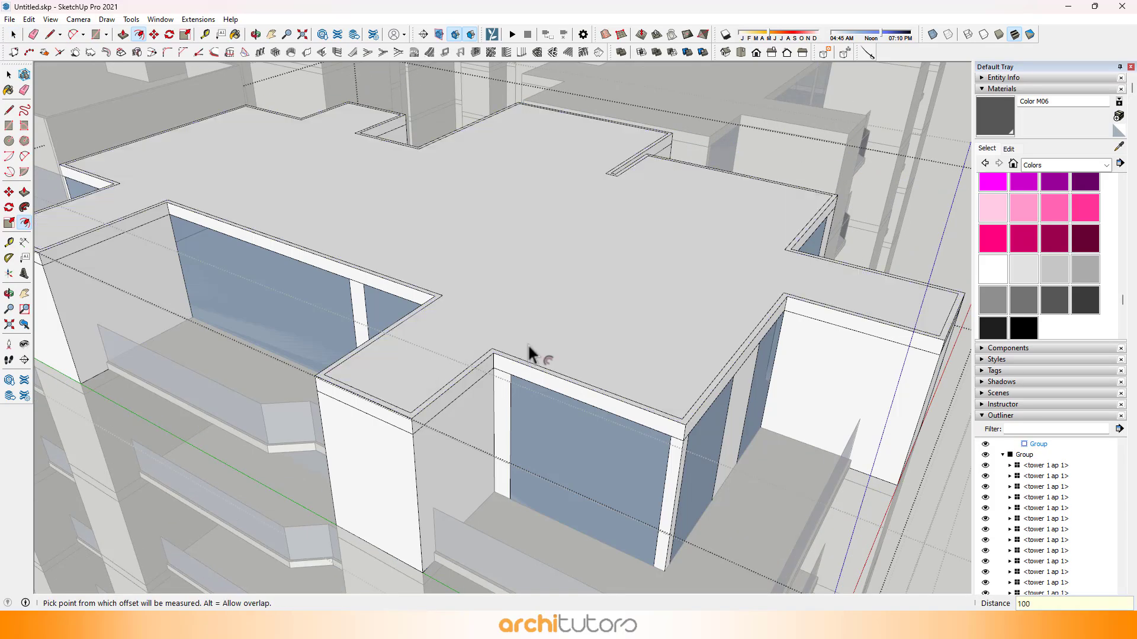
# Step: Push/Pull the second unit's roof border up 1200 mm to form its parapet wall
pyautogui.press('p')
pyautogui.scroll(3, 503, 363)
pyautogui.click(493, 354)
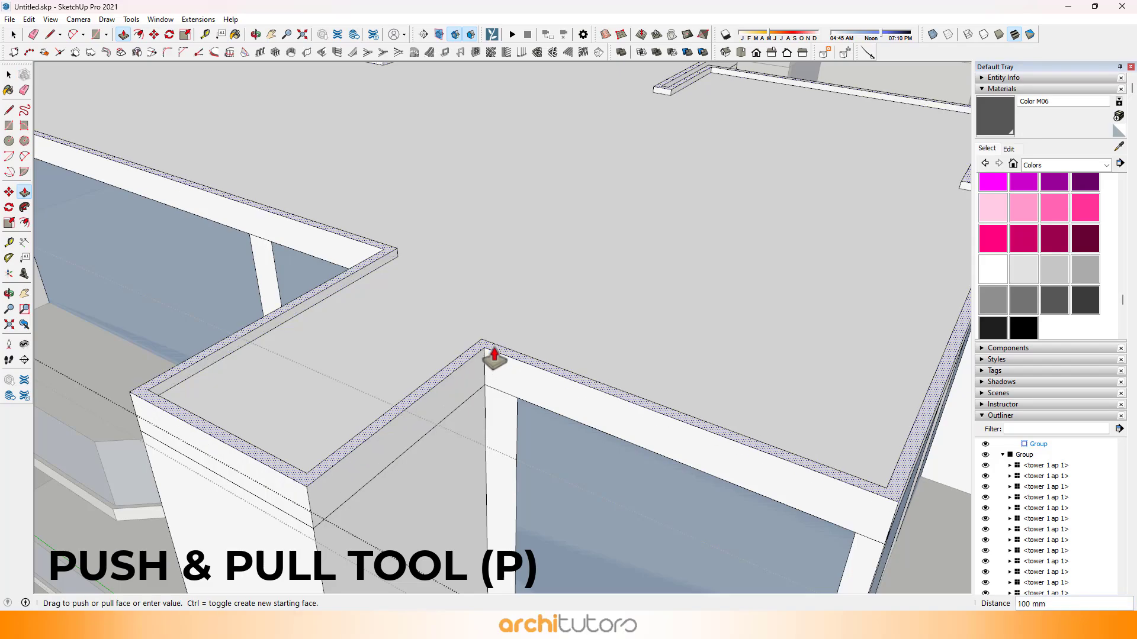
pyautogui.scroll(-10, 495, 358)
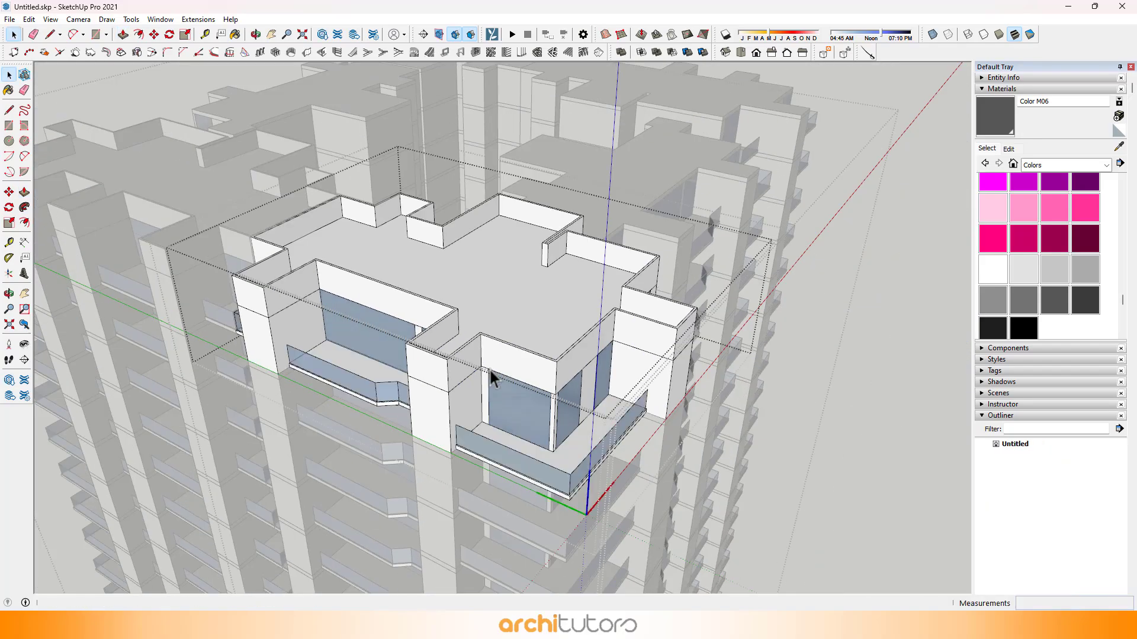
# Step: Make the top-floor unit of the "tower 1 ap 3" stack unique
pyautogui.moveTo(490, 371); pyautogui.dragTo(413, 307, button='middle')
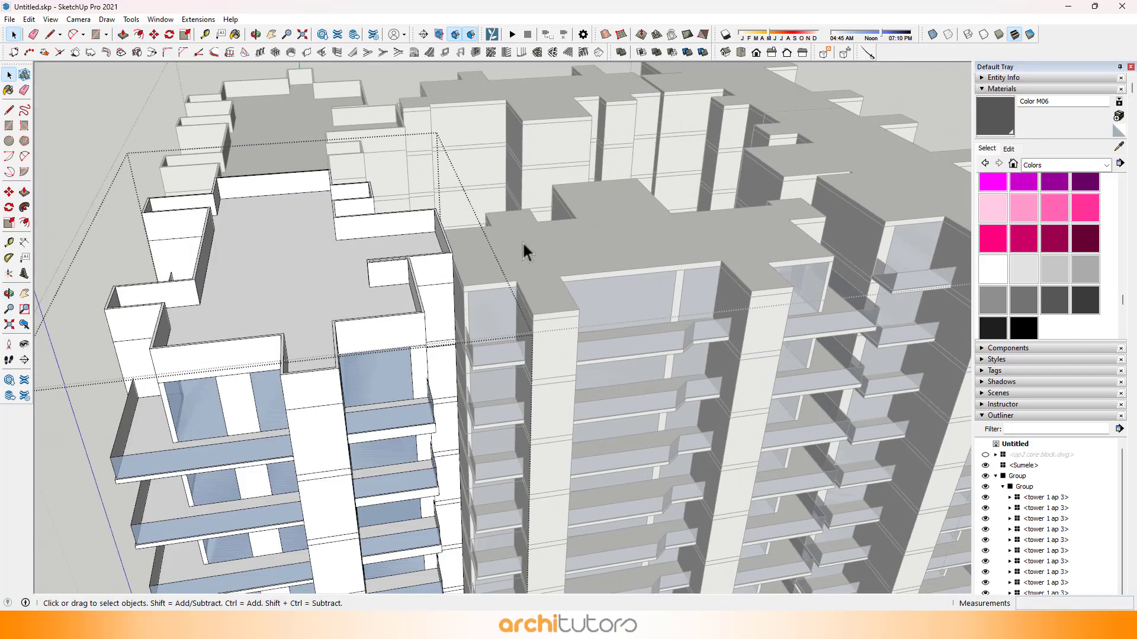
pyautogui.scroll(2, 527, 245)
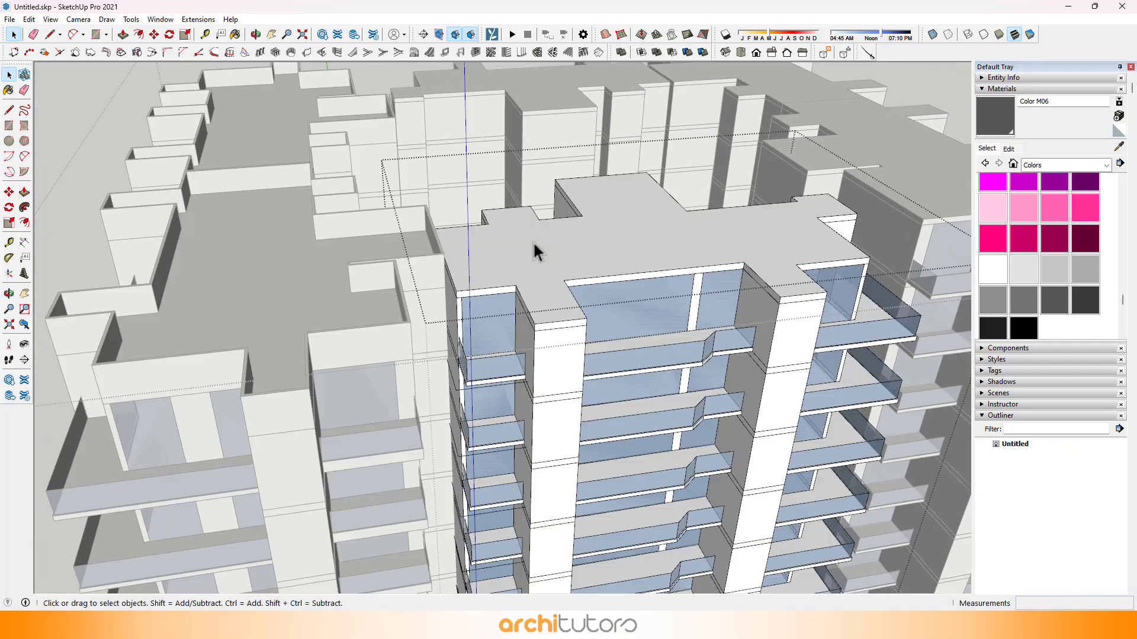
pyautogui.rightClick(558, 255)
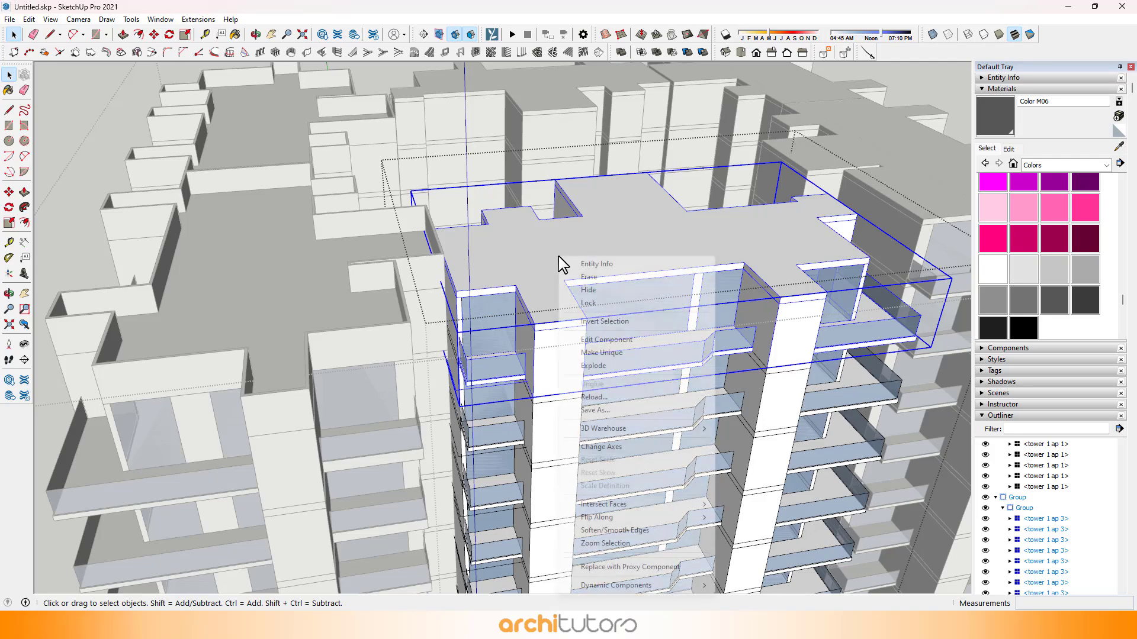
pyautogui.click(612, 358)
# Step: Open the third top-floor unit's roof slab and offset its roof face inward, matching the parapet thickness of the neighbouring units
pyautogui.doubleClick(648, 268)
pyautogui.scroll(4, 642, 265)
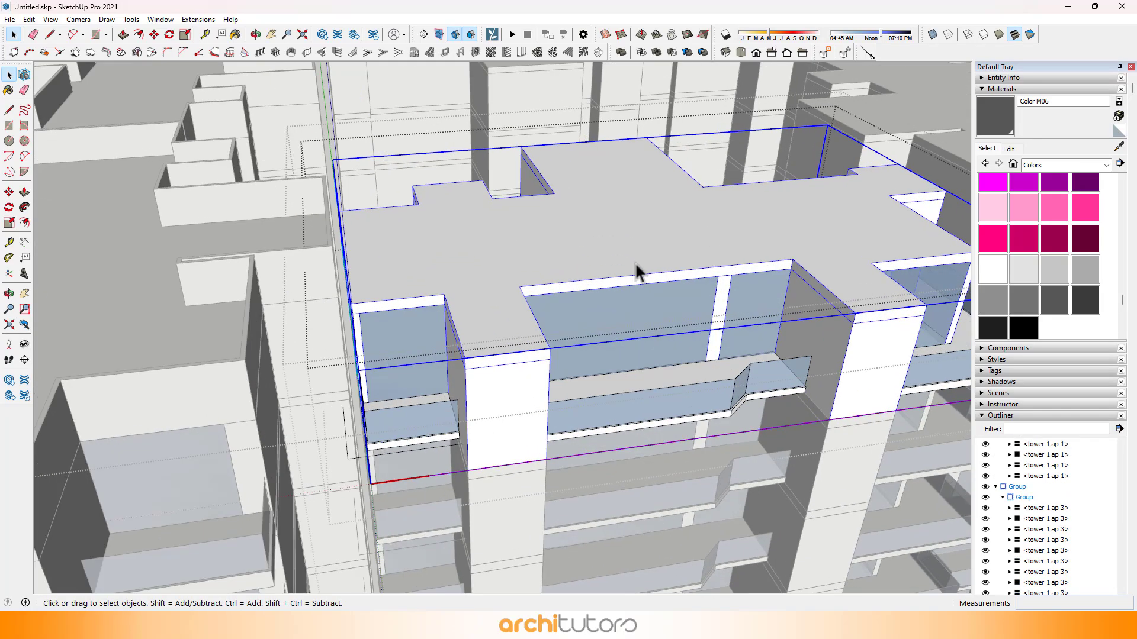
pyautogui.click(569, 265)
pyautogui.scroll(4, 558, 267)
pyautogui.press('f')
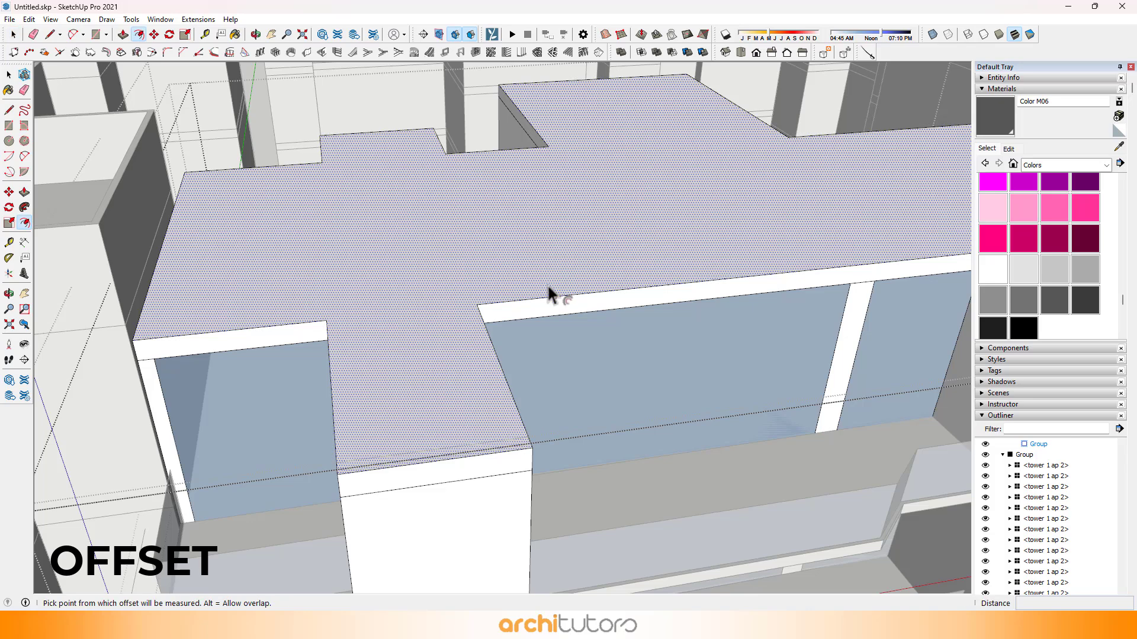
pyautogui.doubleClick(546, 281)
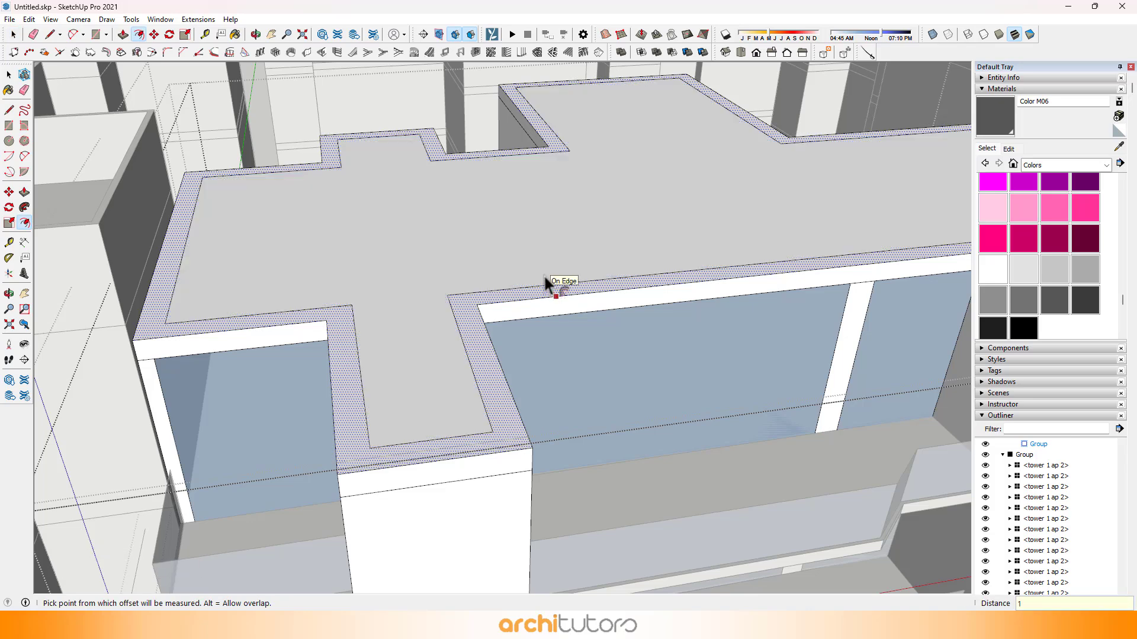
pyautogui.scroll(3, 475, 305)
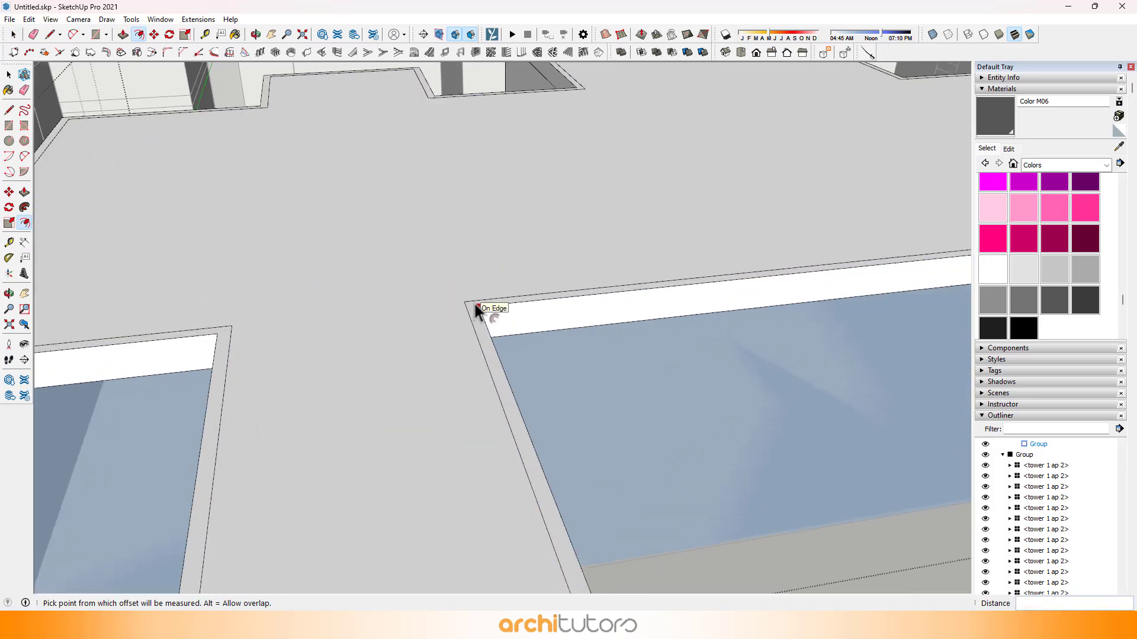
# Step: Push/Pull the third unit's roof border up 1200 mm to form its parapet wall
pyautogui.press('p')
pyautogui.moveTo(477, 308); pyautogui.dragTo(478, 298)
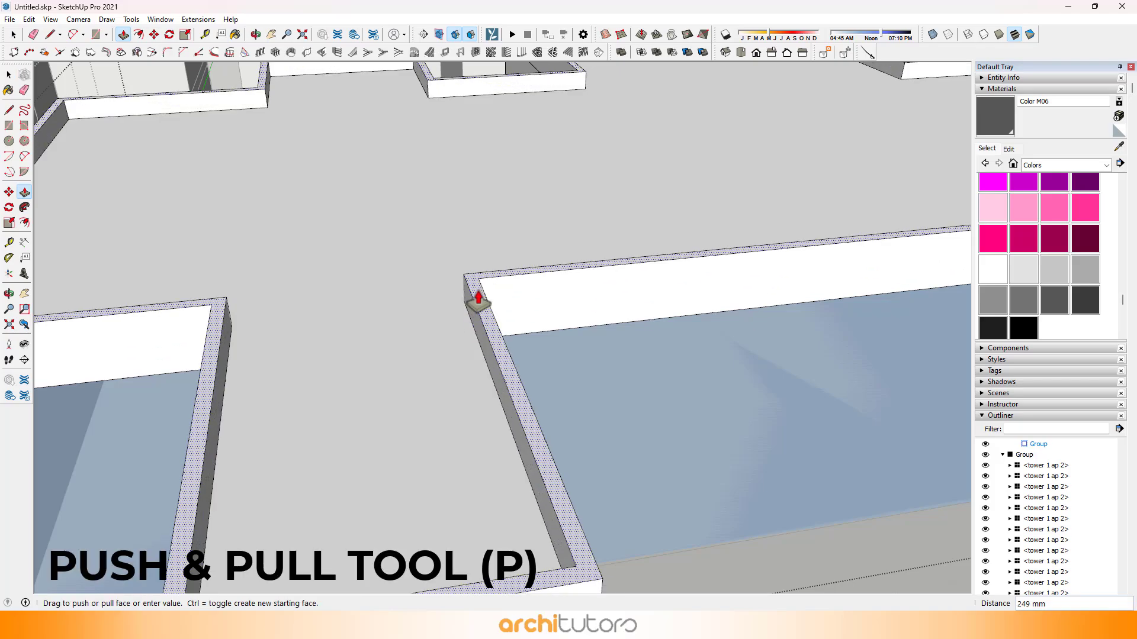
pyautogui.scroll(-10, 479, 301)
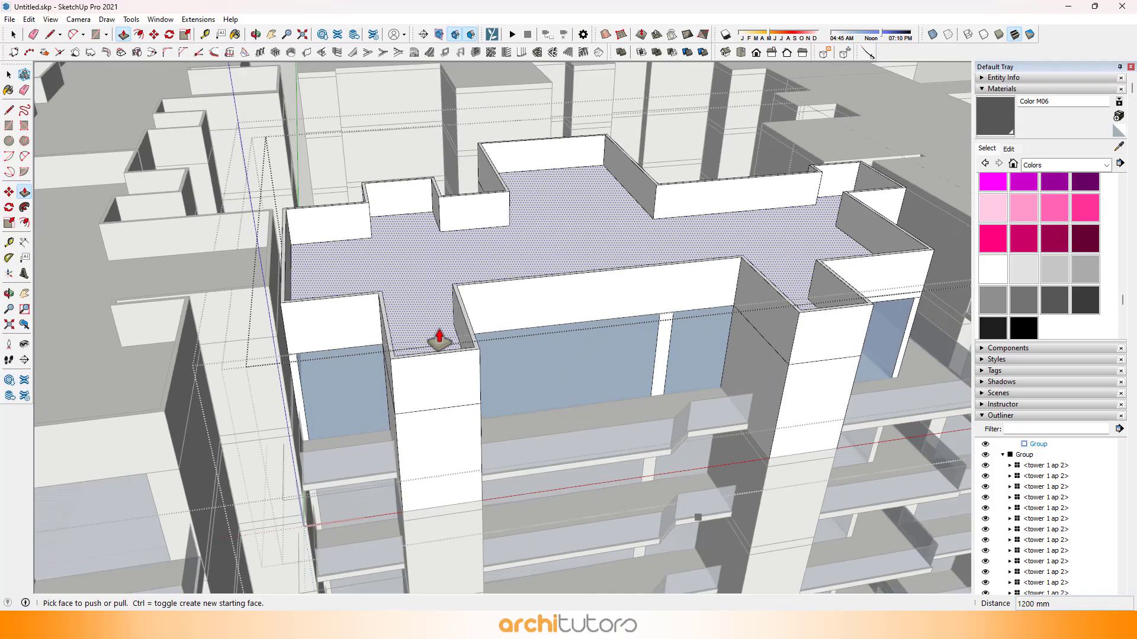
pyautogui.press('space')
# Step: Make the top-floor unit of the "tower 1 ap 1" stack unique
pyautogui.moveTo(753, 271); pyautogui.dragTo(632, 346, button='middle')
pyautogui.click(632, 346)
pyautogui.scroll(4, 740, 358)
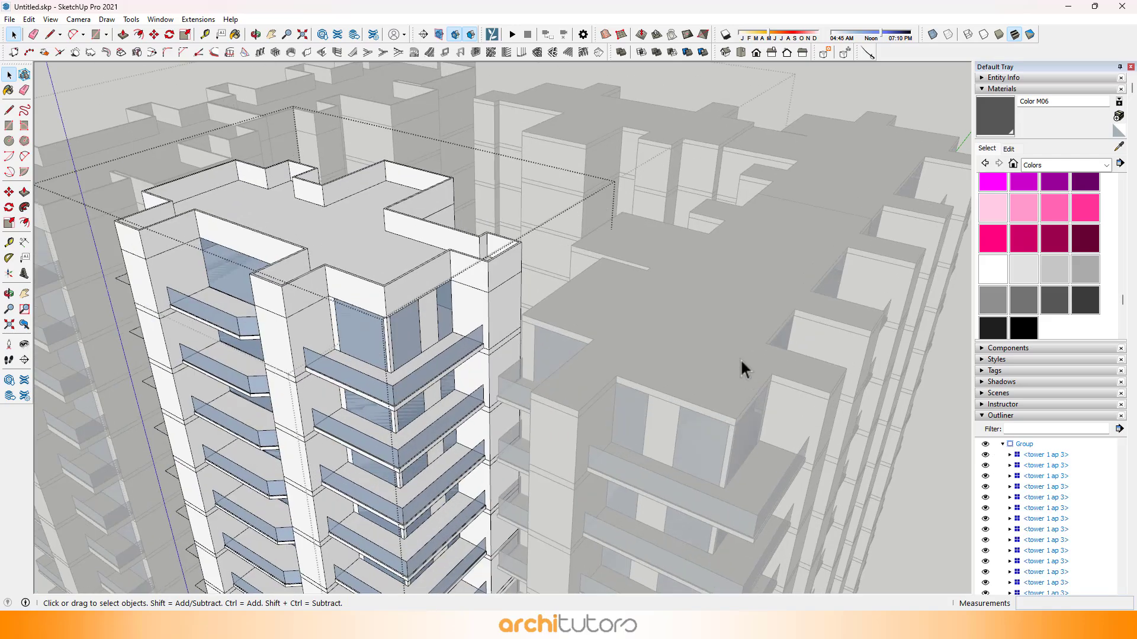
pyautogui.click(737, 357)
pyautogui.doubleClick(731, 356)
pyautogui.click(710, 357)
pyautogui.scroll(1, 706, 360)
pyautogui.keyDown('shift'); pyautogui.moveTo(705, 360); pyautogui.dragTo(563, 275, button='middle'); pyautogui.keyUp('shift')
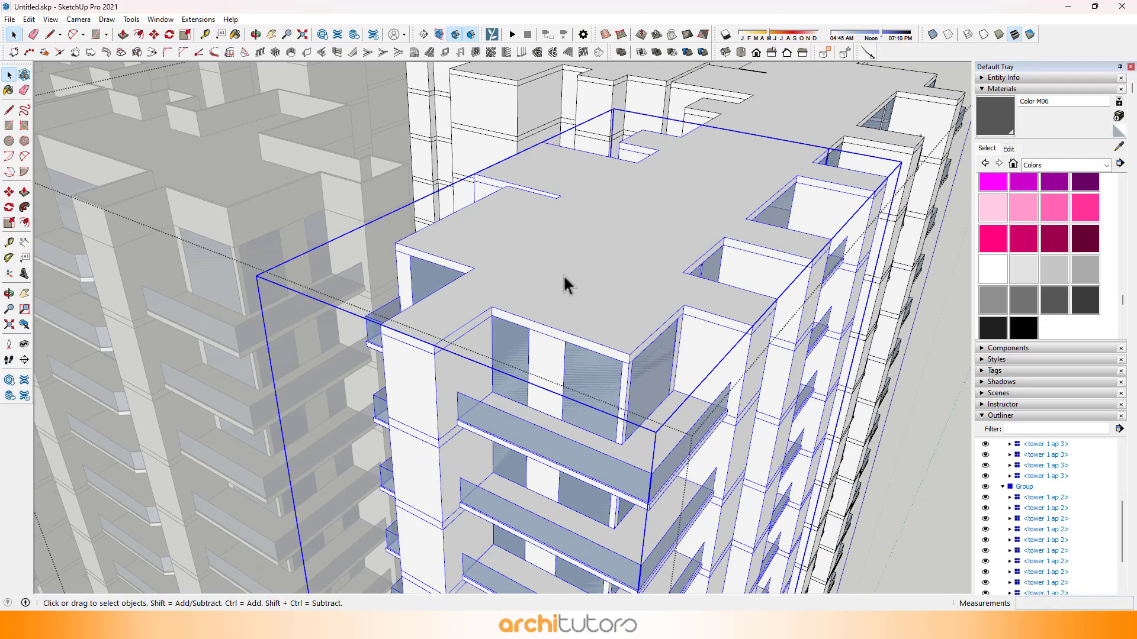
pyautogui.doubleClick(541, 285)
pyautogui.click(547, 275)
pyautogui.rightClick(551, 278)
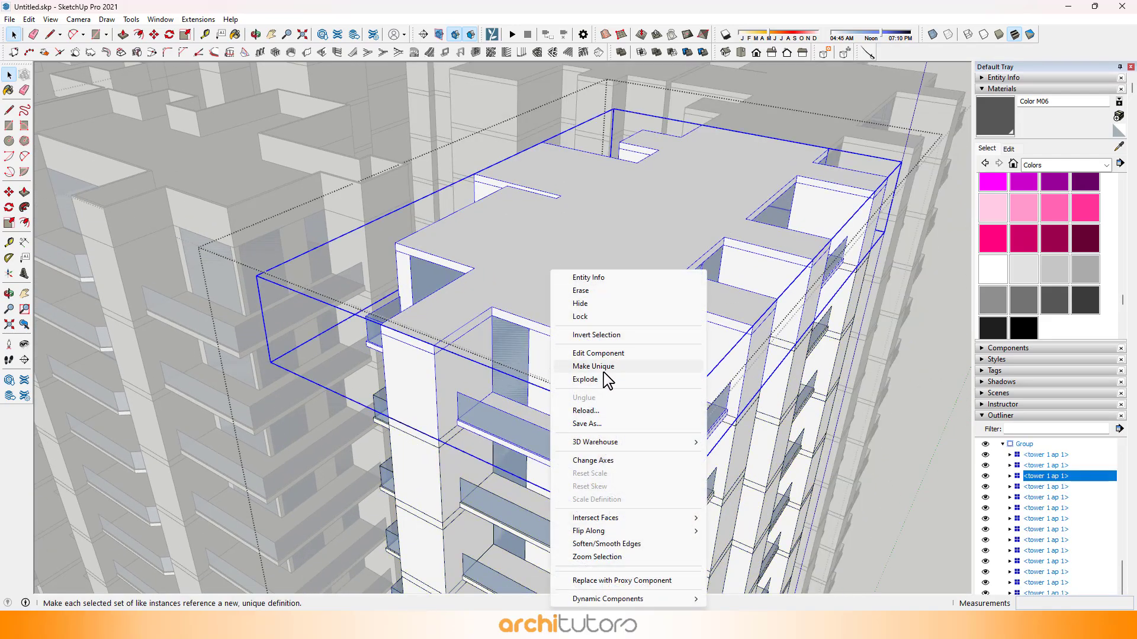
pyautogui.click(593, 367)
# Step: Offset the "tower 1 ap 1" top unit's roof face inward, matching the parapet thickness of the neighbouring units
pyautogui.scroll(5, 536, 296)
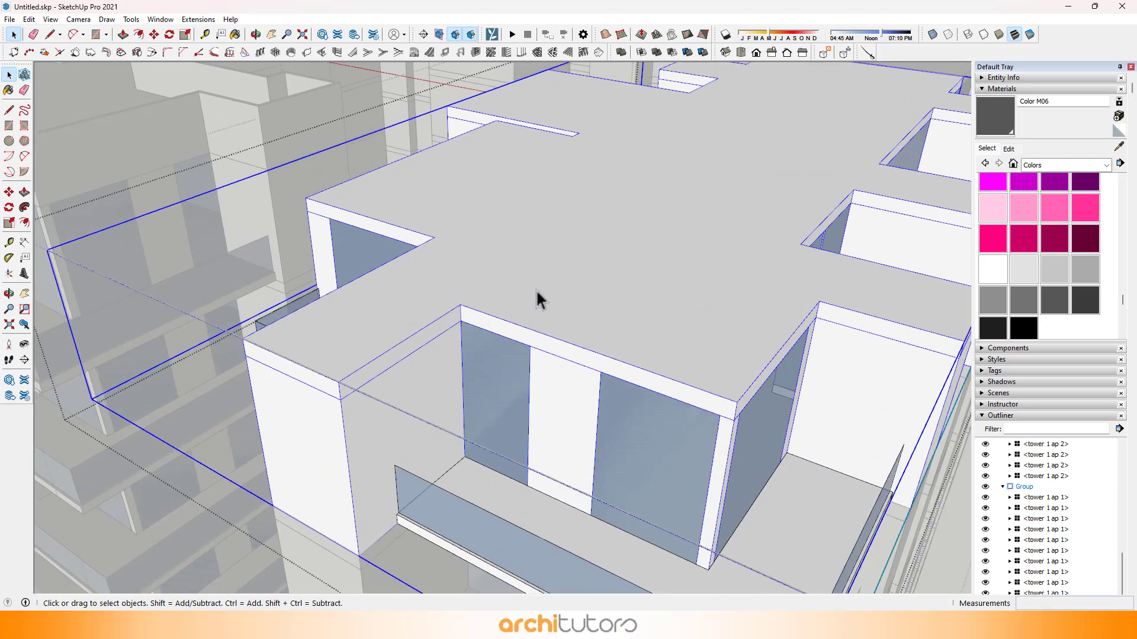
pyautogui.click(530, 287)
pyautogui.press('f')
pyautogui.scroll(2, 524, 283)
pyautogui.click(488, 255)
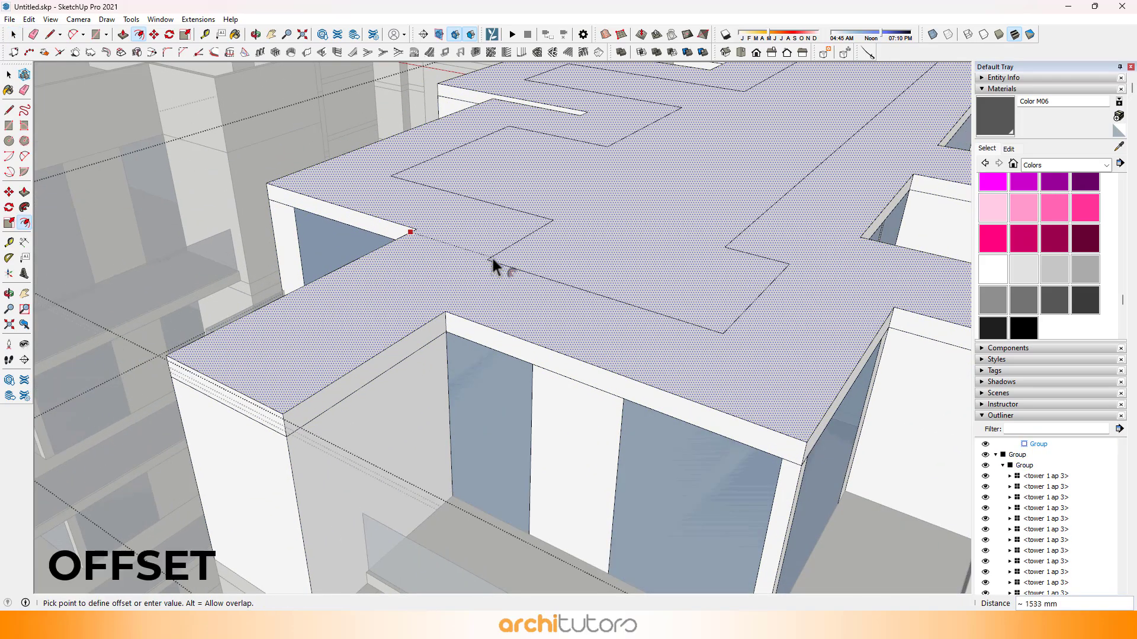
pyautogui.click(492, 258)
pyautogui.scroll(4, 458, 303)
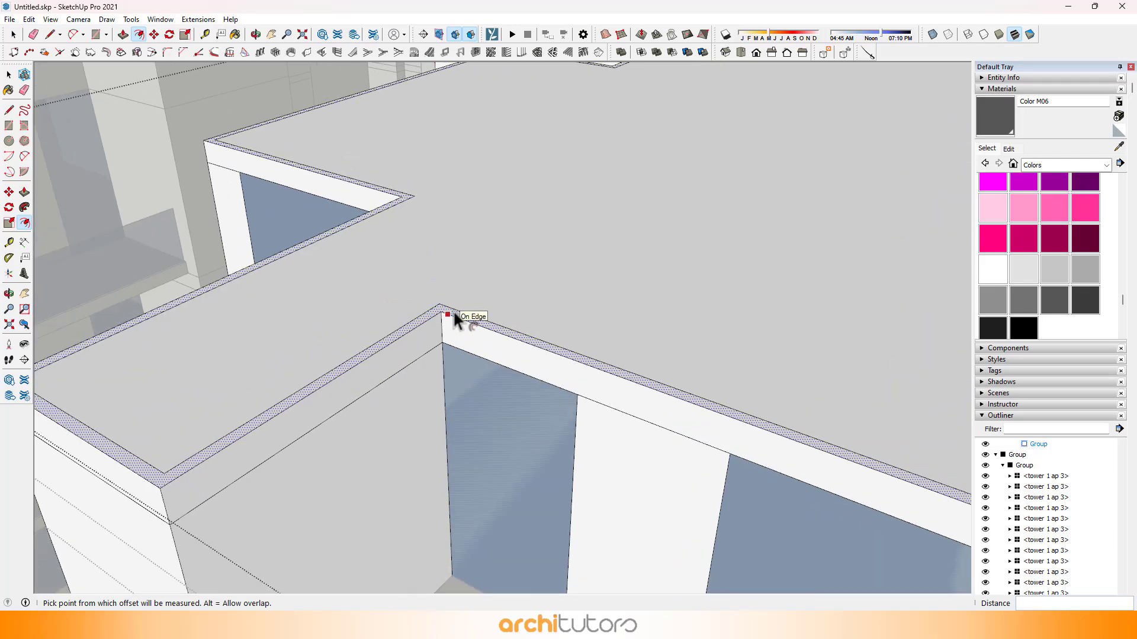
# Step: Push/Pull the "tower 1 ap 1" top unit's roof border up to the height of the neighbouring parapets
pyautogui.press('p')
pyautogui.click(454, 314)
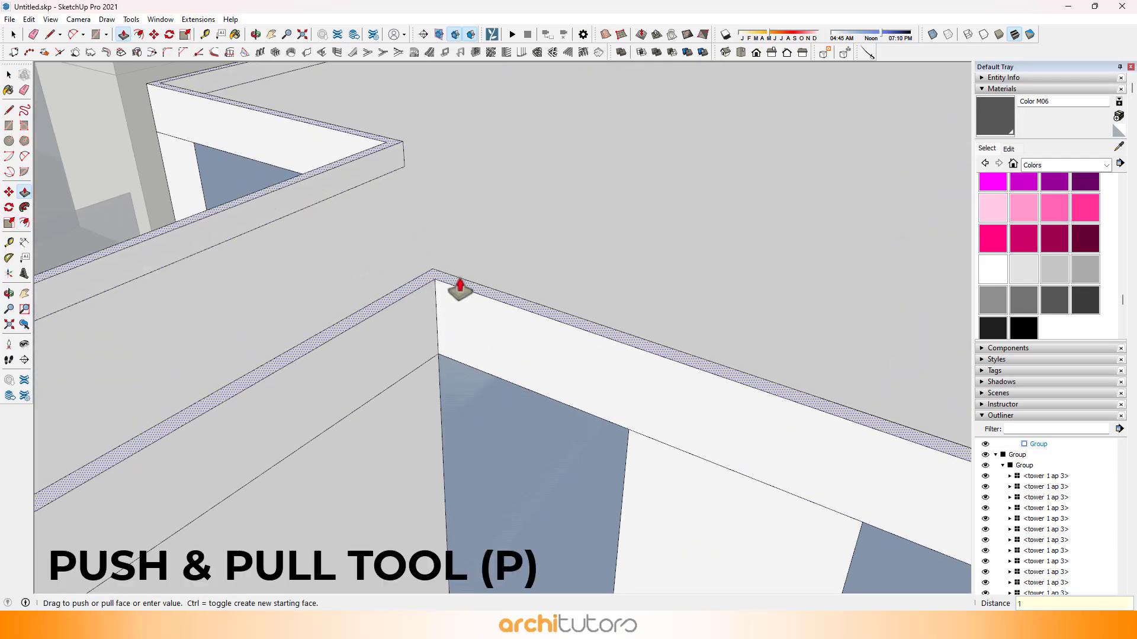
pyautogui.press('space')
pyautogui.scroll(-10, 460, 288)
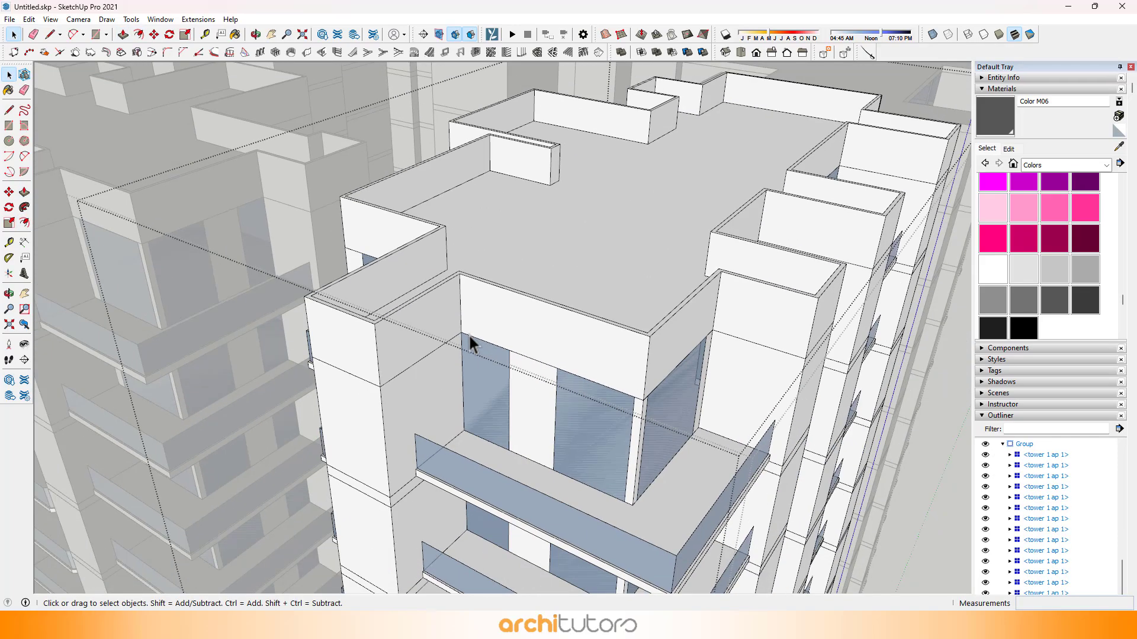
# Step: Make the top-floor unit of the remaining flat-roofed "tower 1 ap 2" stack unique and bring its roof into view
pyautogui.scroll(10, 744, 237)
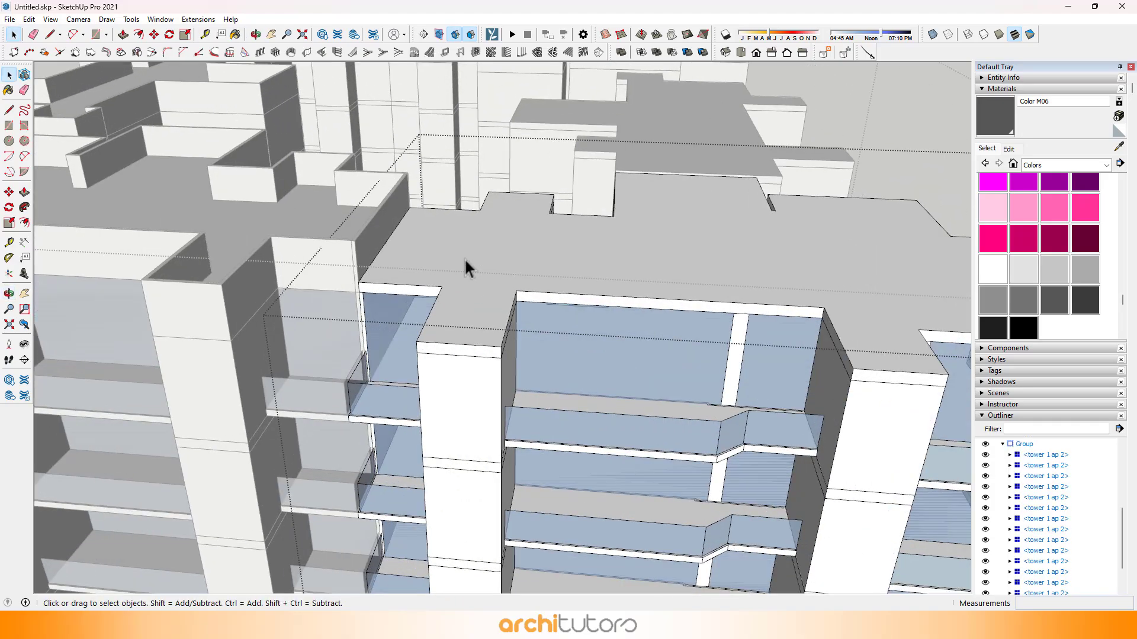
pyautogui.scroll(3, 474, 260)
pyautogui.click(489, 250)
pyautogui.rightClick(492, 253)
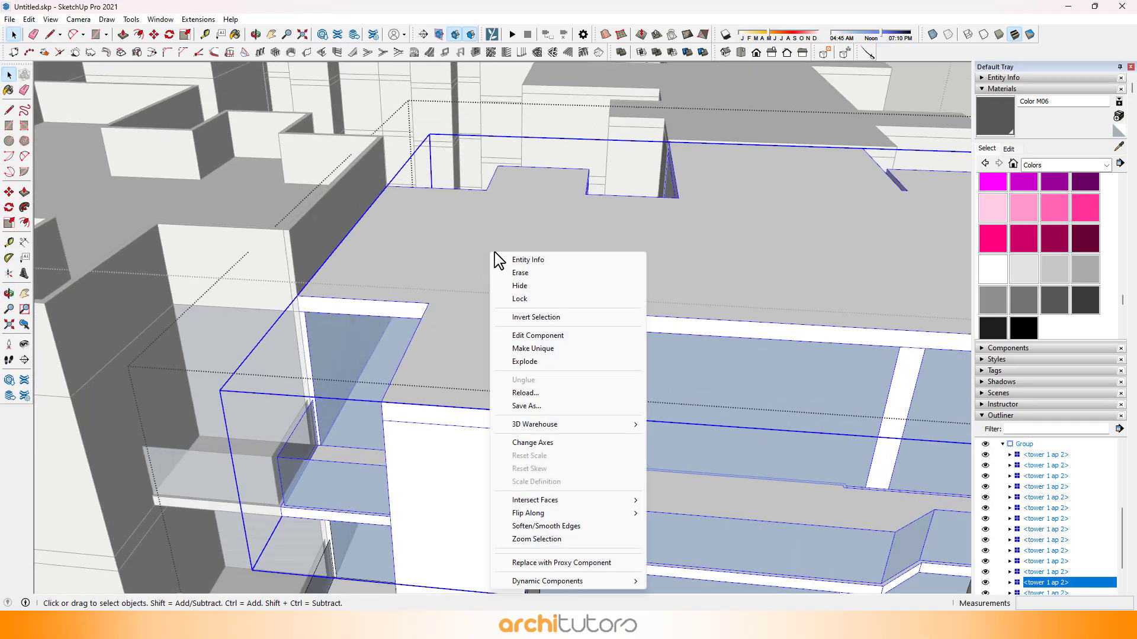
pyautogui.press('Escape')
pyautogui.scroll(-5, 476, 232)
pyautogui.rightClick(557, 244)
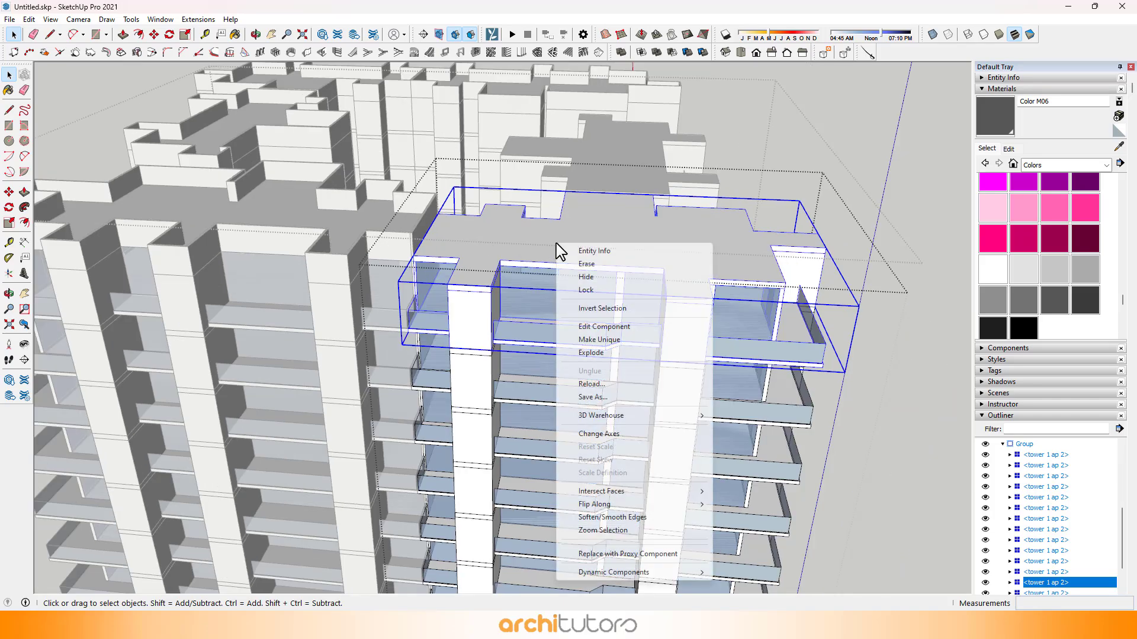
pyautogui.click(595, 329)
pyautogui.scroll(5, 473, 261)
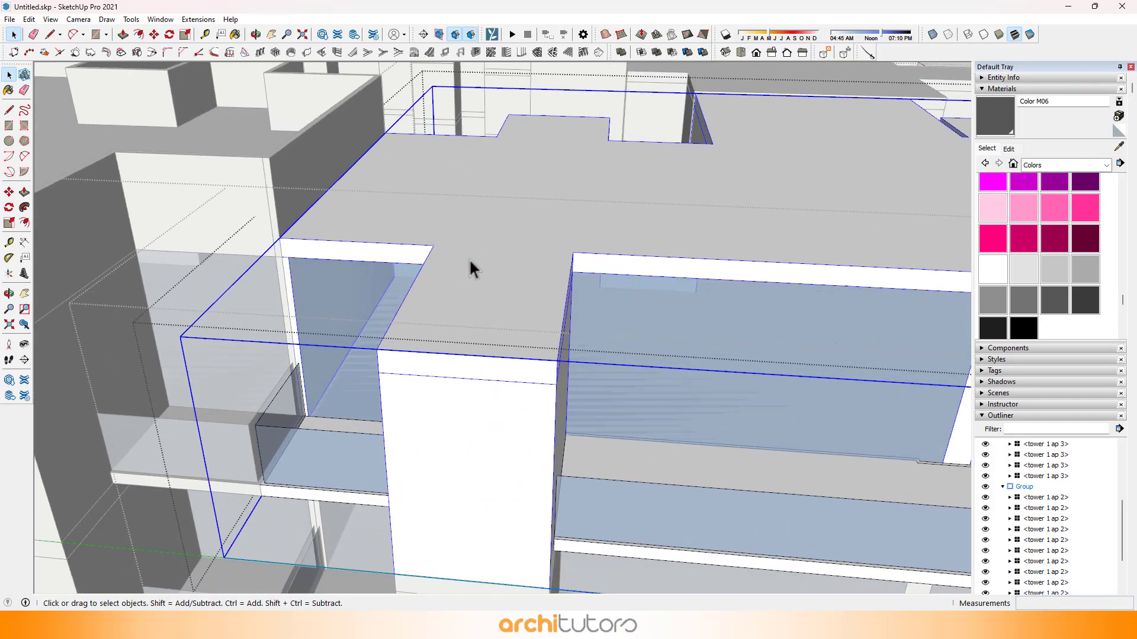
# Step: Open the "tower 1 ap 2" top unit's roof slab and offset its roof face inward by 100 mm
pyautogui.doubleClick(468, 251)
pyautogui.press('f')
pyautogui.click(453, 250)
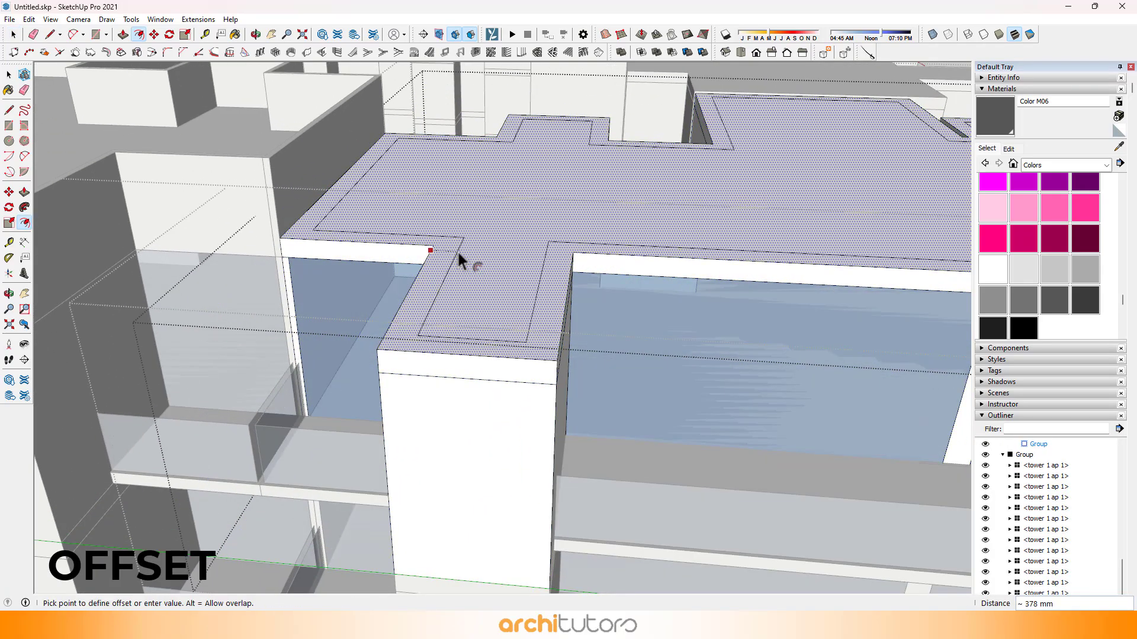
pyautogui.write('100')
pyautogui.press('Return')
pyautogui.scroll(3, 422, 285)
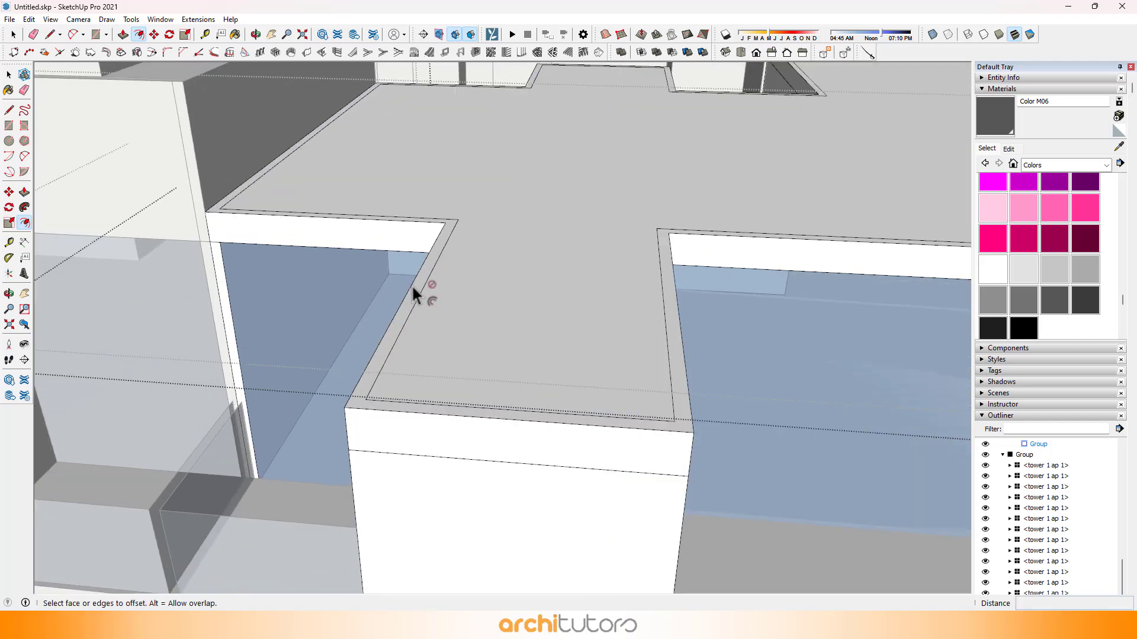
# Step: Push/Pull the "tower 1 ap 2" top unit's roof border up 1200 mm to form its parapet wall
pyautogui.press('p')
pyautogui.moveTo(413, 301); pyautogui.dragTo(422, 248)
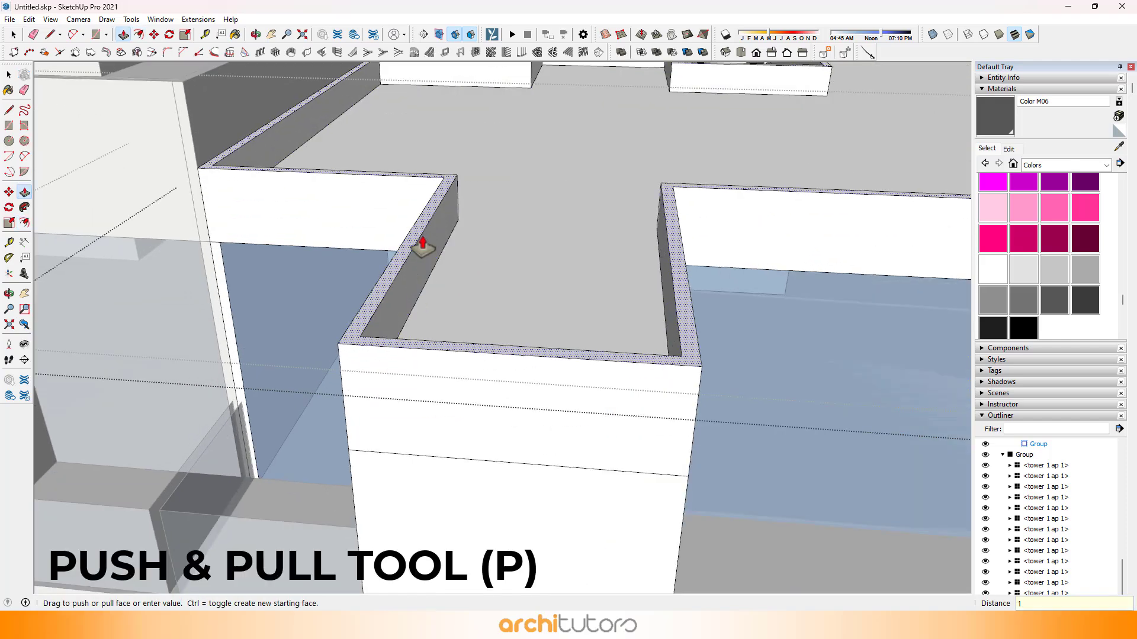
pyautogui.write('1200')
pyautogui.press('Return')
pyautogui.press('space')
pyautogui.scroll(-8, 422, 247)
pyautogui.press('Escape')
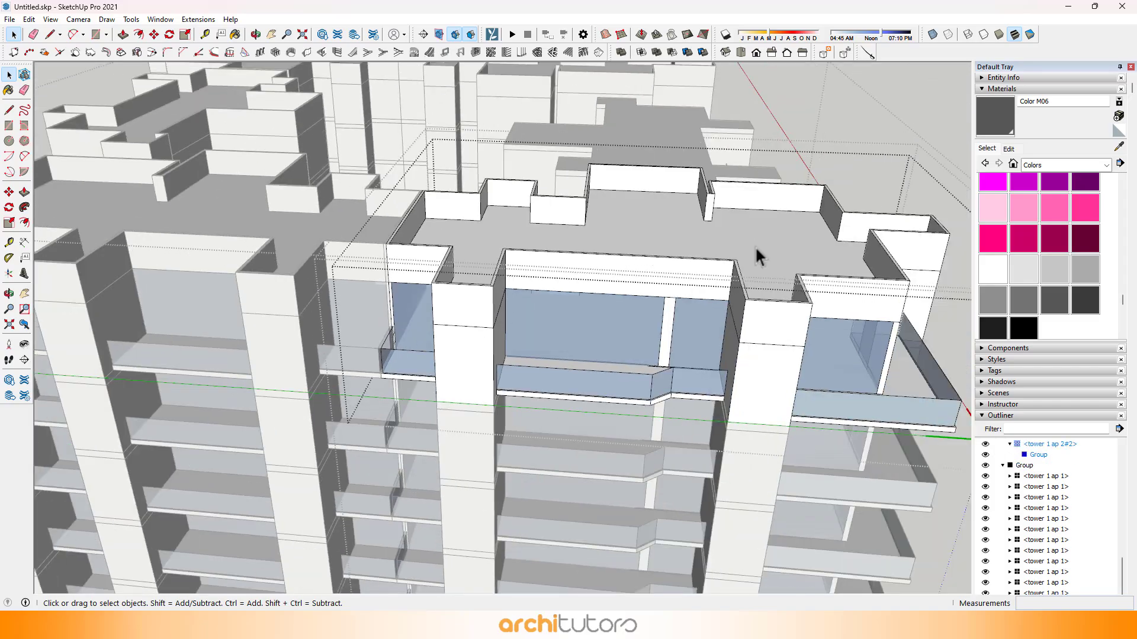
# Step: Make the top-floor unit of the remaining flat-roofed "tower 1 ap 3" stack unique
pyautogui.moveTo(756, 249); pyautogui.dragTo(311, 260, button='middle')
pyautogui.scroll(3, 470, 226)
pyautogui.press('Escape')
pyautogui.press('Escape')
pyautogui.keyDown('shift'); pyautogui.moveTo(466, 206); pyautogui.dragTo(455, 258, button='middle'); pyautogui.keyUp('shift')
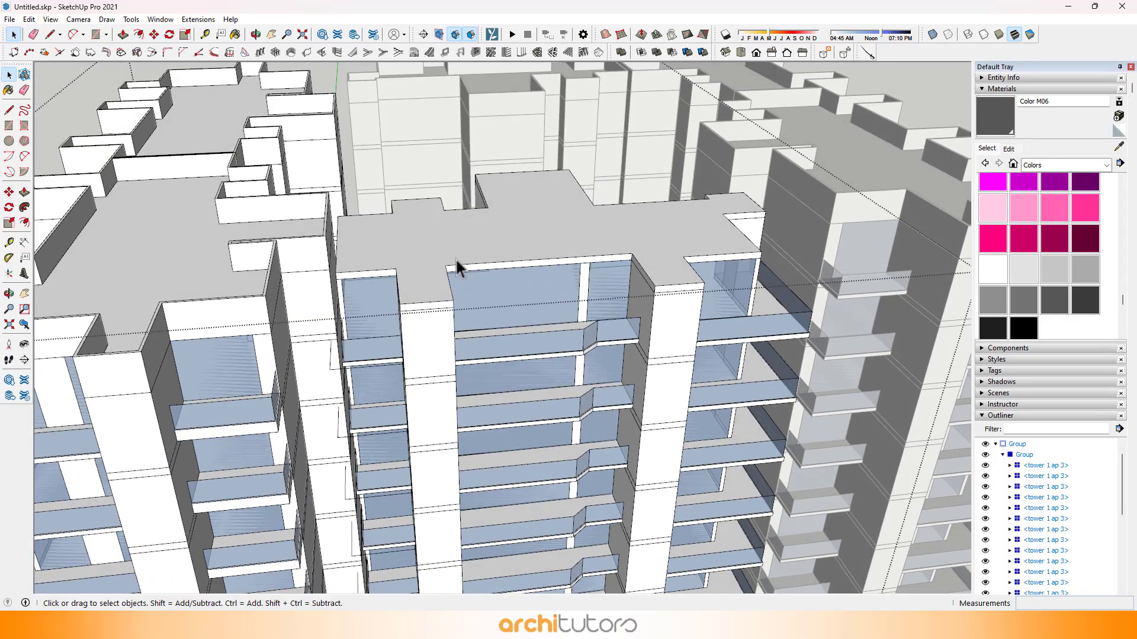
pyautogui.click(428, 247)
pyautogui.scroll(3, 428, 247)
pyautogui.doubleClick(428, 247)
pyautogui.rightClick(455, 240)
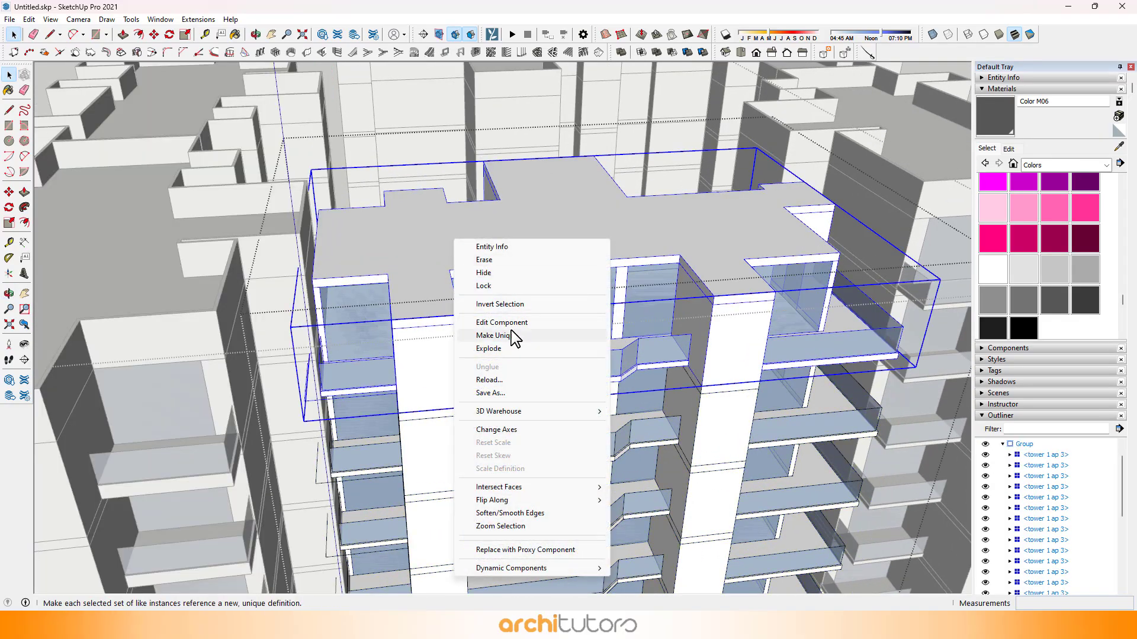
pyautogui.click(485, 335)
pyautogui.scroll(5, 446, 311)
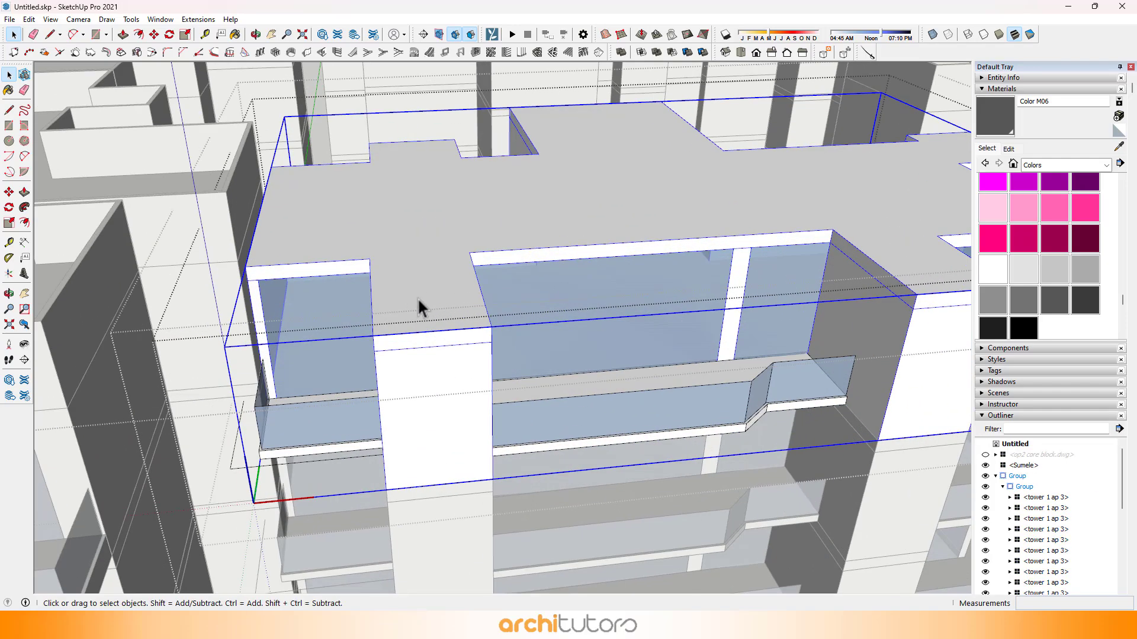
# Step: Open the "tower 1 ap 3" top unit's roof slab and offset its roof face inward to the parapet thickness
pyautogui.doubleClick(418, 297)
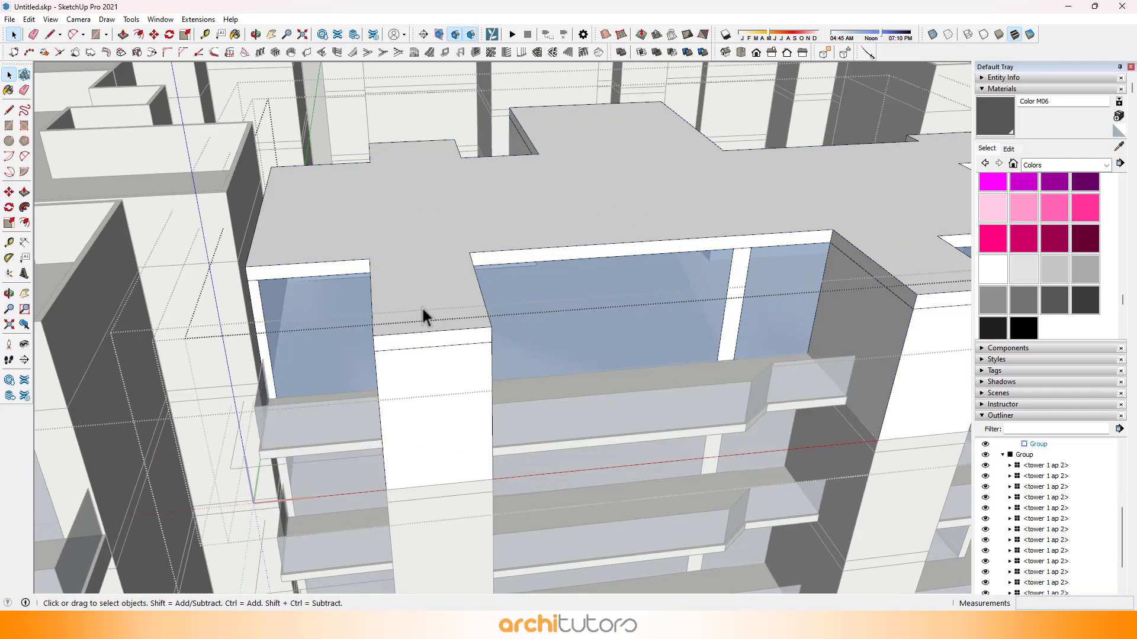
pyautogui.click(456, 295)
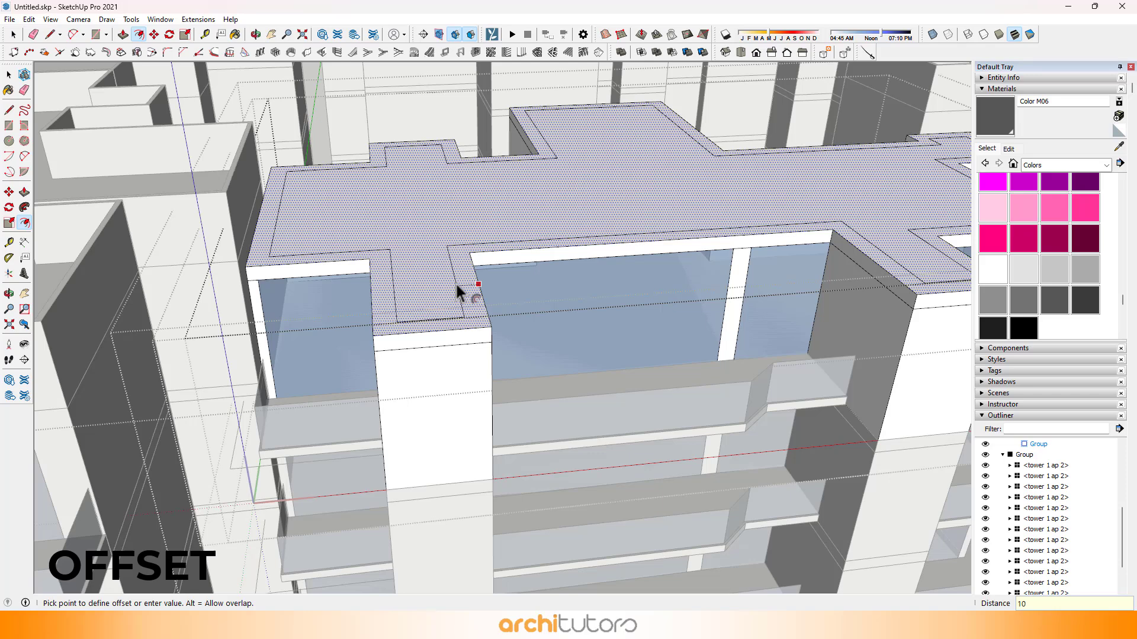
pyautogui.press('Return')
pyautogui.scroll(5, 467, 279)
# Step: Push/Pull the "tower 1 ap 3" top unit's roof border up 1200 mm to form its parapet wall
pyautogui.press('p')
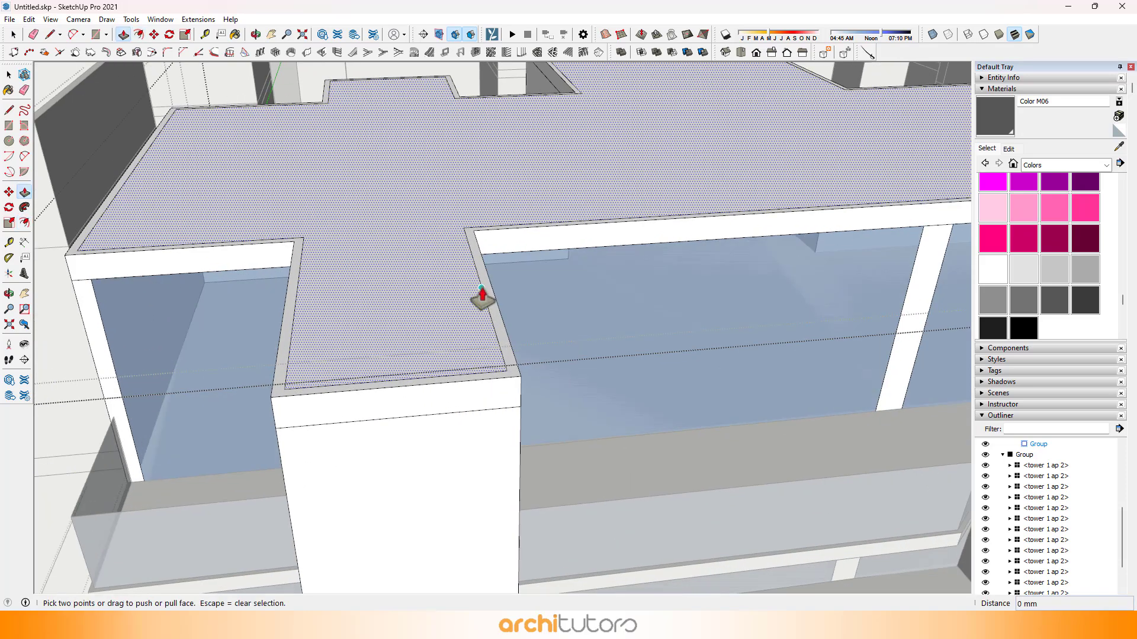
pyautogui.click(483, 298)
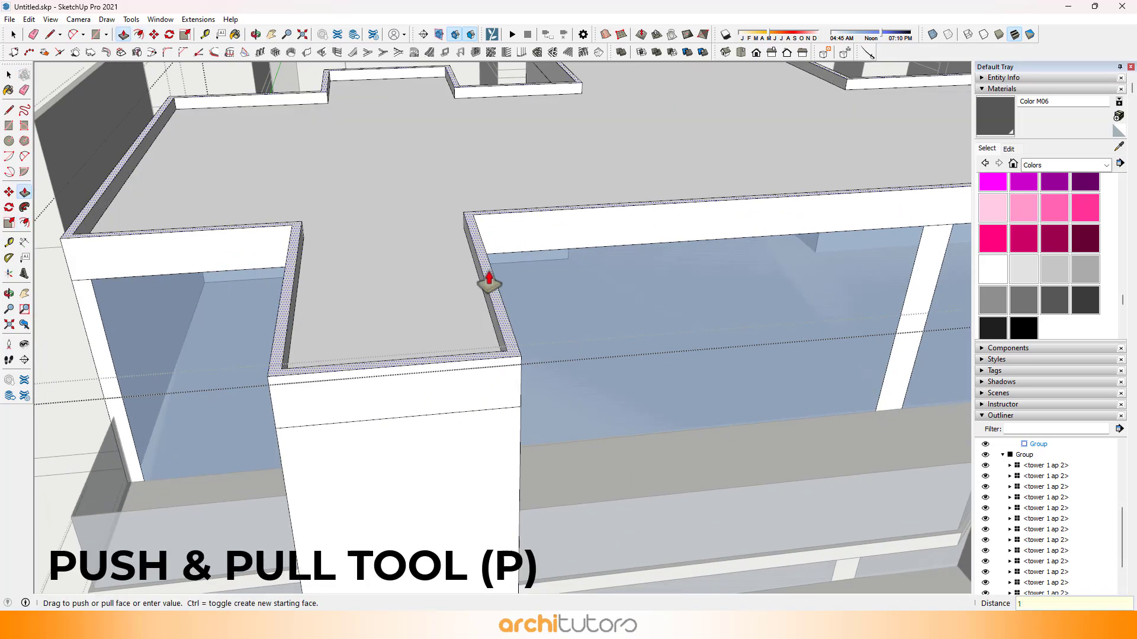
pyautogui.write('1200')
pyautogui.press('Return')
pyautogui.press('space')
pyautogui.press('Escape')
pyautogui.scroll(-10, 428, 339)
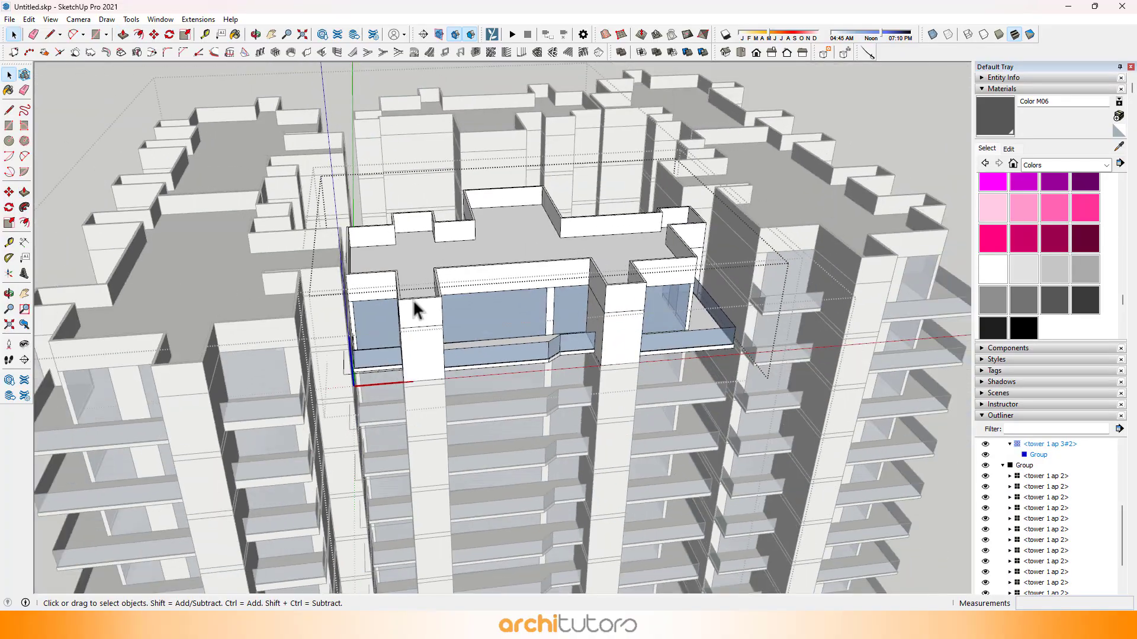
# Step: Close the open groups and unhide all hidden geometry in the model
pyautogui.press('Escape')
pyautogui.moveTo(599, 246); pyautogui.dragTo(725, 254, button='middle')
pyautogui.press('Escape')
pyautogui.press('Escape')
pyautogui.keyDown('shift'); pyautogui.moveTo(514, 287); pyautogui.dragTo(504, 308, button='middle'); pyautogui.keyUp('shift')
pyautogui.scroll(-3, 504, 309)
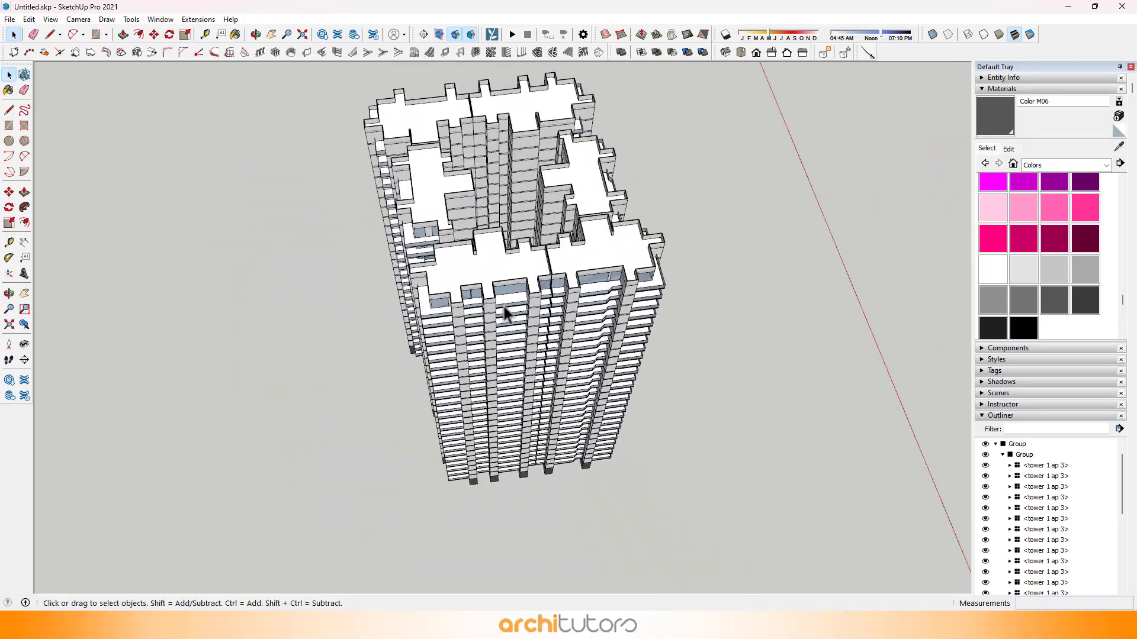
pyautogui.moveTo(523, 364); pyautogui.dragTo(574, 326, button='middle')
pyautogui.moveTo(565, 251); pyautogui.dragTo(531, 356, button='middle')
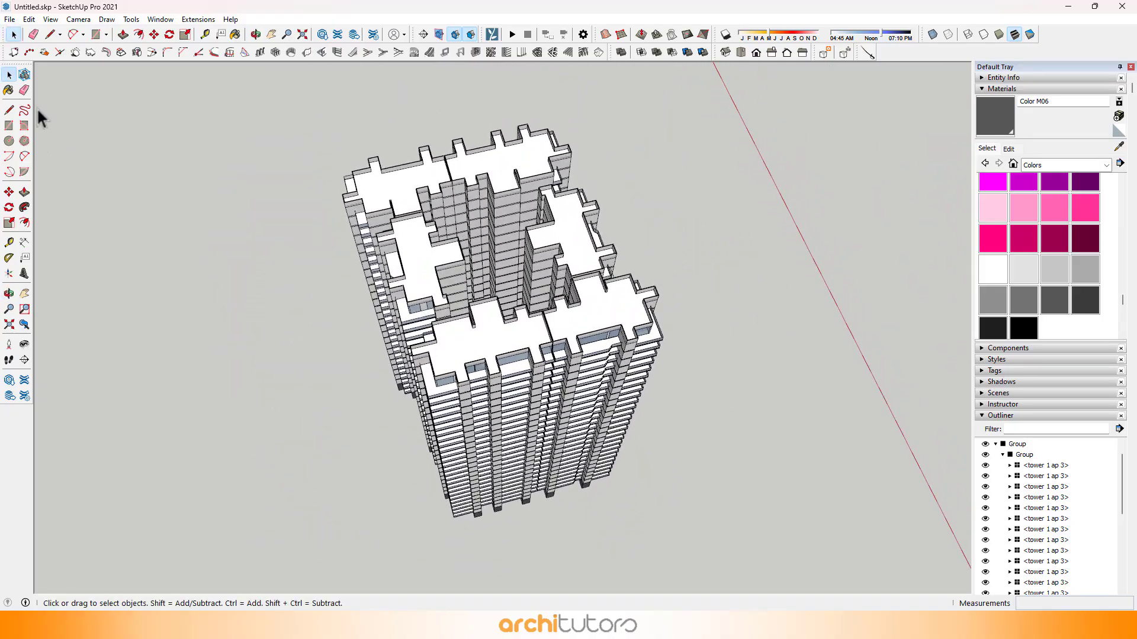
pyautogui.click(51, 20)
pyautogui.moveTo(30, 21)
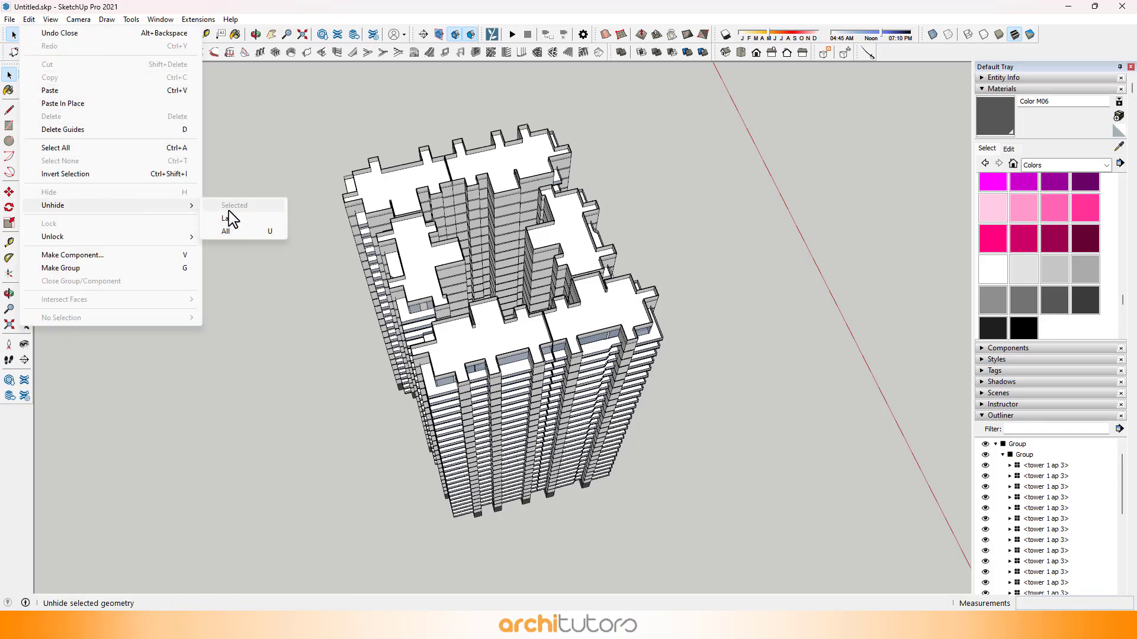
pyautogui.click(227, 232)
# Step: Select all the stilt blocks from beneath the tower and combine them into one group
pyautogui.moveTo(530, 378); pyautogui.dragTo(573, 280, button='middle')
pyautogui.scroll(4, 473, 321)
pyautogui.scroll(5, 496, 261)
pyautogui.scroll(-4, 602, 204)
pyautogui.scroll(-2, 625, 162)
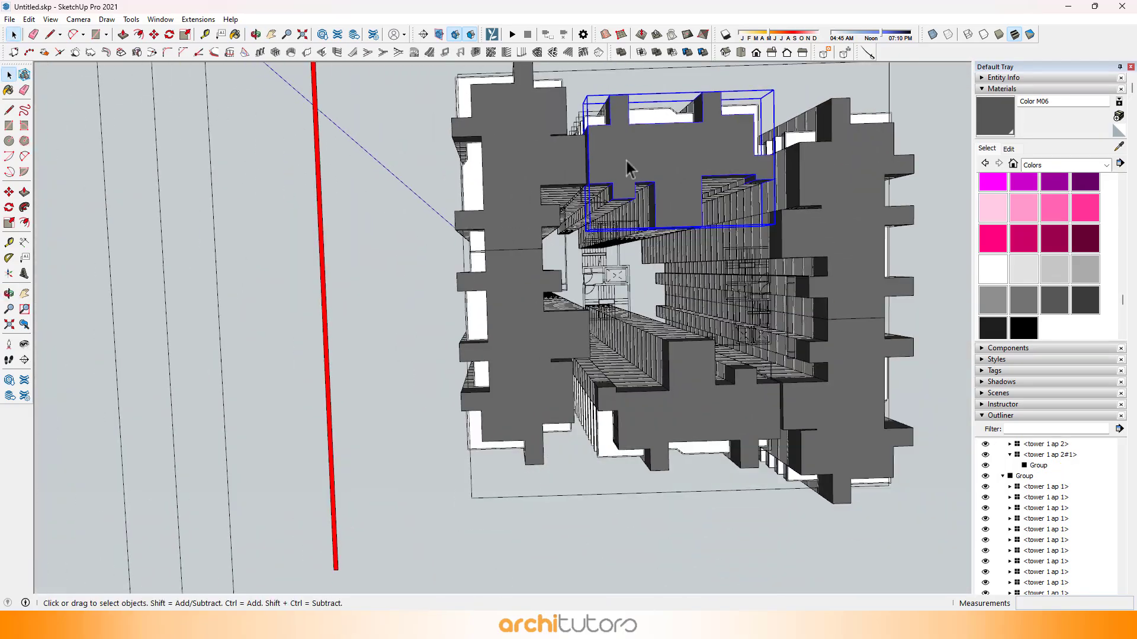
pyautogui.keyDown('shift'); pyautogui.moveTo(626, 161); pyautogui.dragTo(476, 229, button='middle'); pyautogui.keyUp('shift')
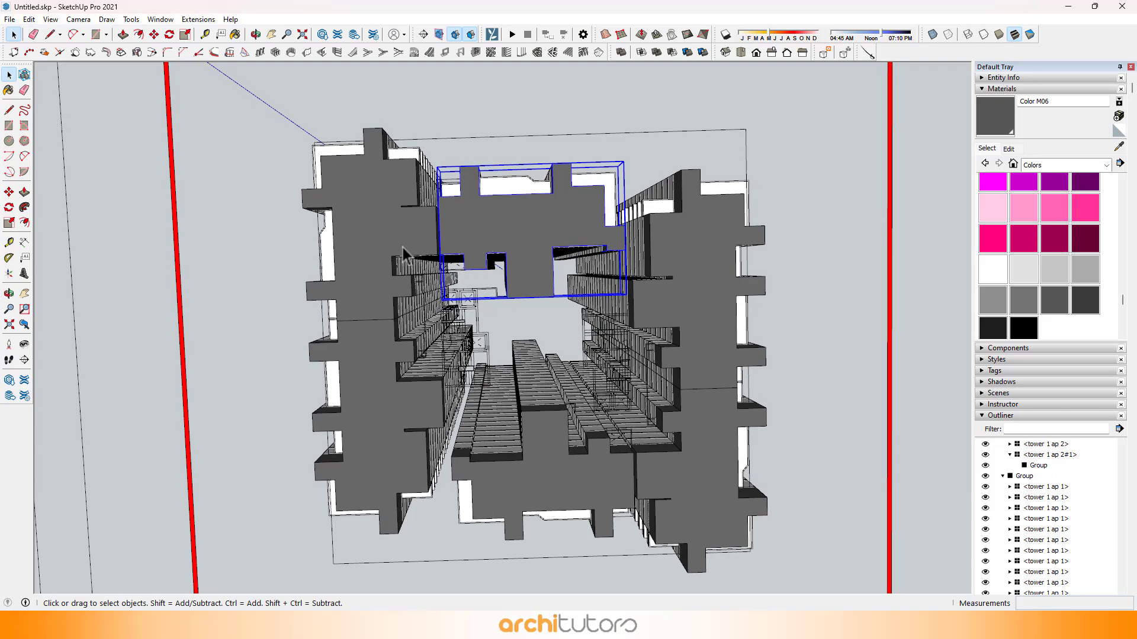
pyautogui.click(389, 387)
pyautogui.keyDown('ctrl'); pyautogui.click(389, 282); pyautogui.keyUp('ctrl')
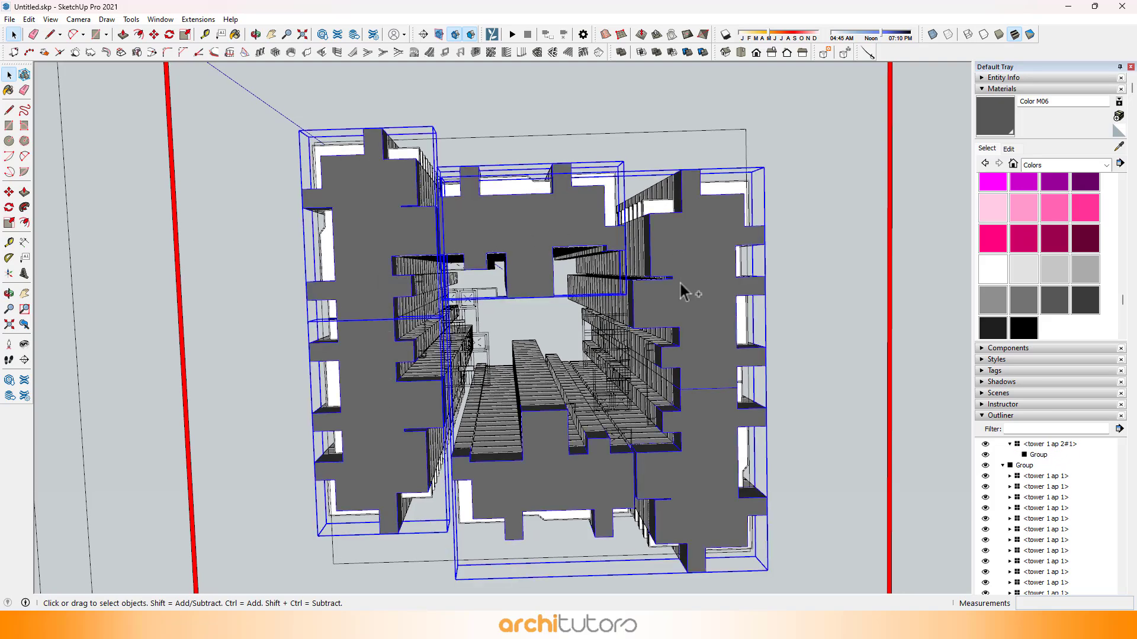
pyautogui.moveTo(680, 281)
pyautogui.mouseDown(button='middle')
pyautogui.moveTo(673, 286)
pyautogui.moveTo(700, 289)
pyautogui.mouseUp(button='middle')
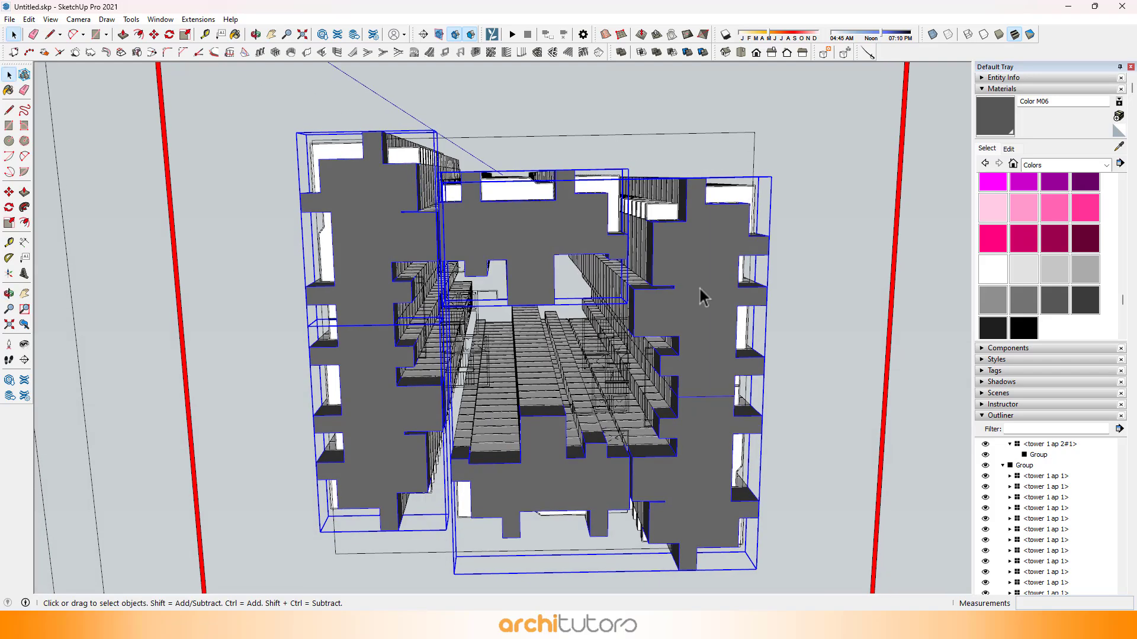
pyautogui.rightClick(700, 289)
pyautogui.click(747, 407)
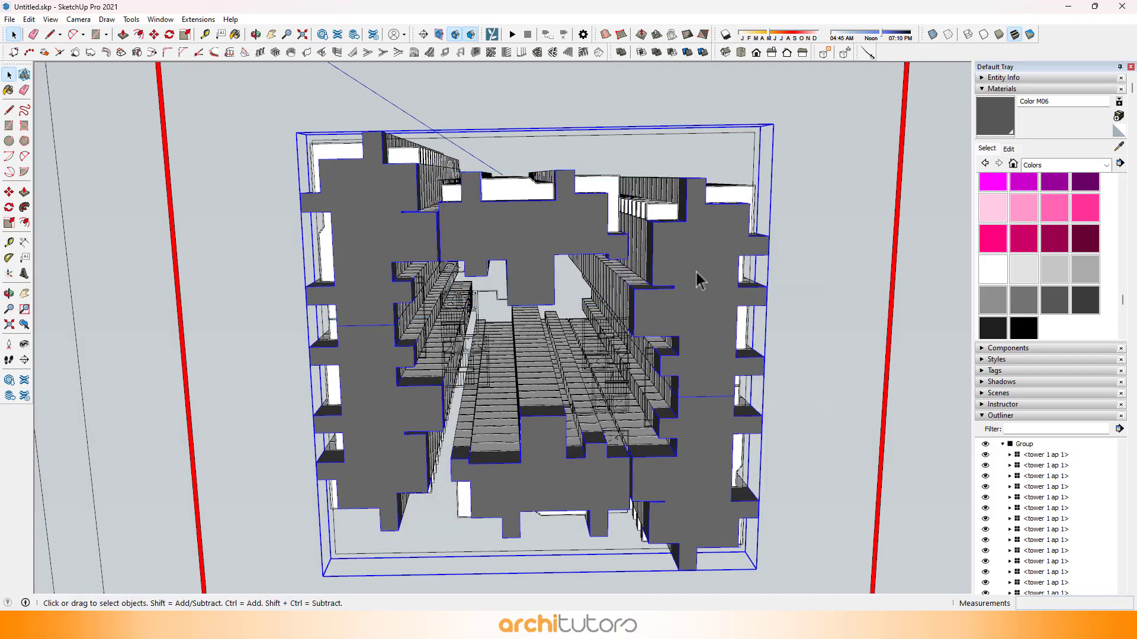
# Step: Hide the grouped stilt blocks and both apartment tower groups, leaving only the floor plan
pyautogui.rightClick(676, 272)
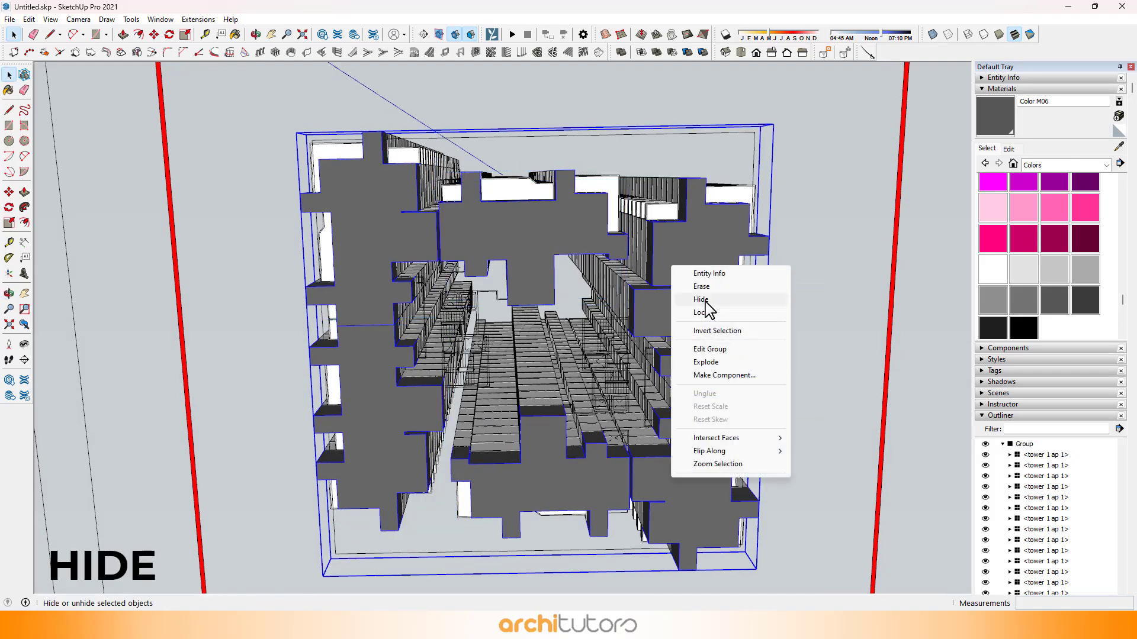
pyautogui.click(700, 299)
pyautogui.click(672, 248)
pyautogui.rightClick(671, 241)
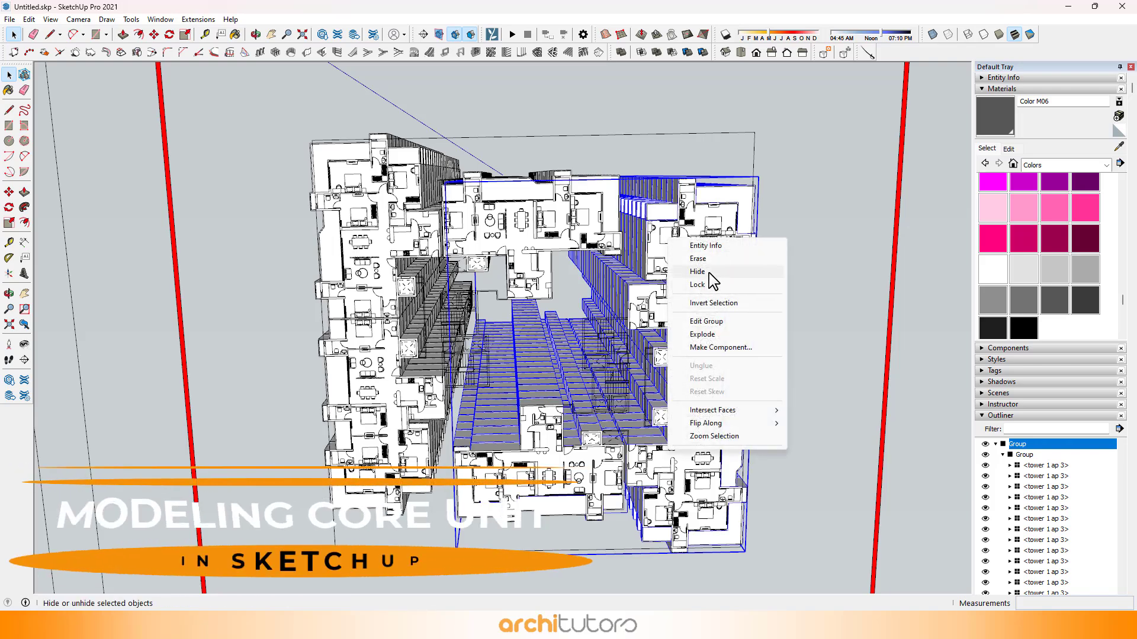
pyautogui.click(710, 272)
pyautogui.rightClick(490, 189)
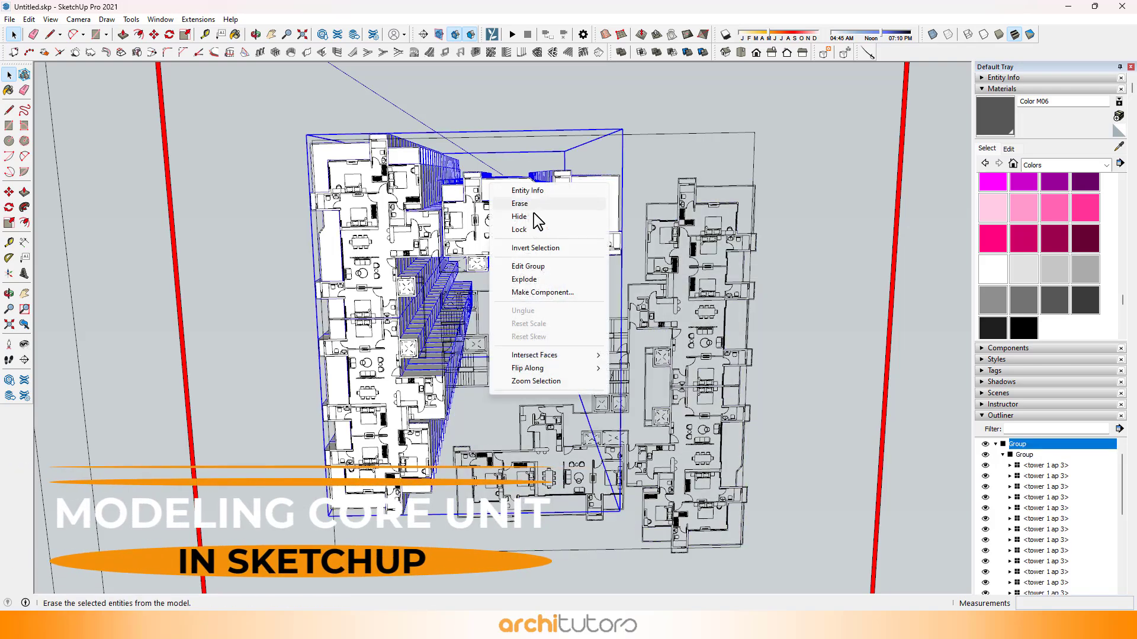
pyautogui.click(536, 218)
# Step: Draw a 4200 x 5000 mm rectangle over the twin-lift and staircase part of the first core on the plan
pyautogui.scroll(6, 496, 350)
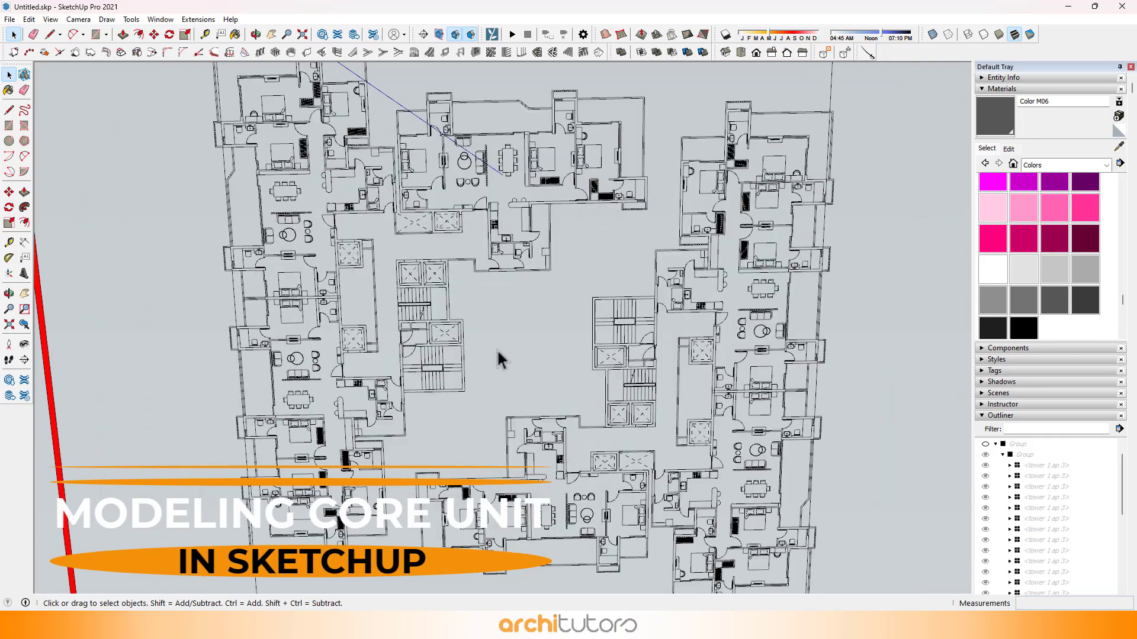
pyautogui.scroll(1, 426, 306)
pyautogui.keyDown('shift'); pyautogui.moveTo(451, 435); pyautogui.dragTo(444, 305, button='middle'); pyautogui.keyUp('shift')
pyautogui.scroll(2, 395, 222)
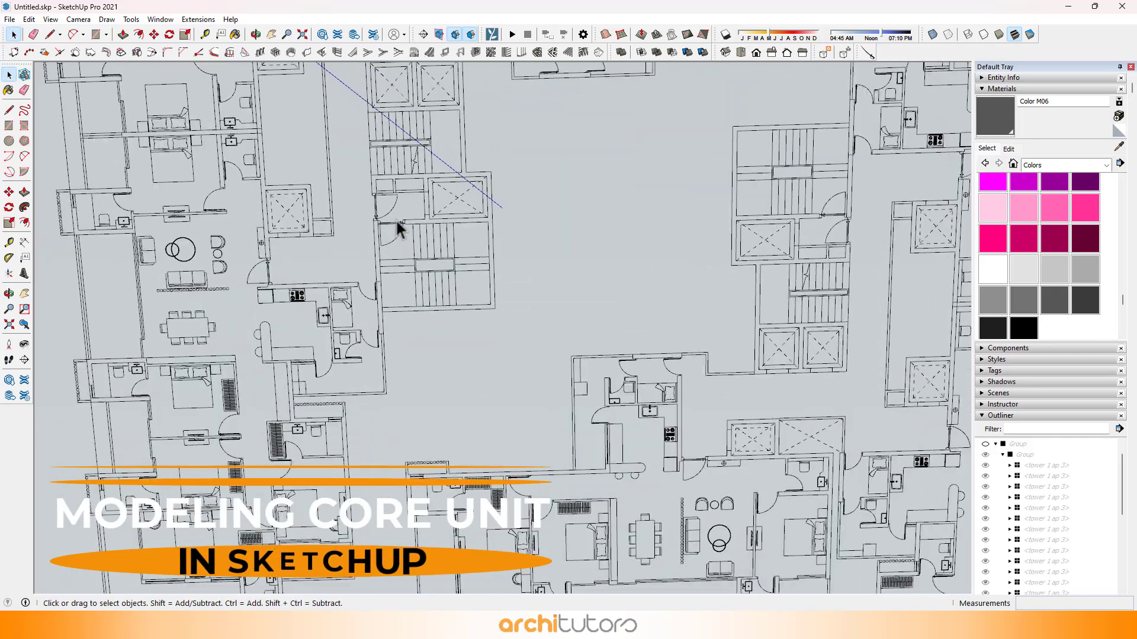
pyautogui.keyDown('shift'); pyautogui.moveTo(397, 237); pyautogui.dragTo(420, 365, button='middle'); pyautogui.keyUp('shift')
pyautogui.keyDown('shift'); pyautogui.moveTo(393, 210); pyautogui.dragTo(418, 296, button='middle'); pyautogui.keyUp('shift')
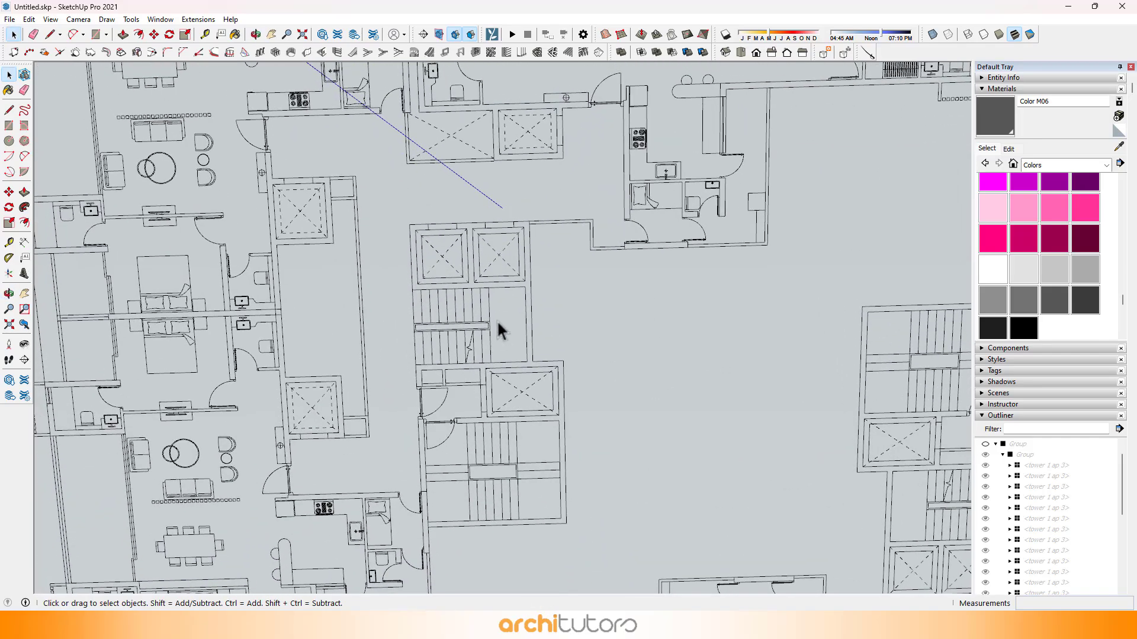
pyautogui.scroll(-2, 497, 321)
pyautogui.scroll(5, 496, 320)
pyautogui.press('t')
pyautogui.scroll(1, 403, 191)
pyautogui.press('e')
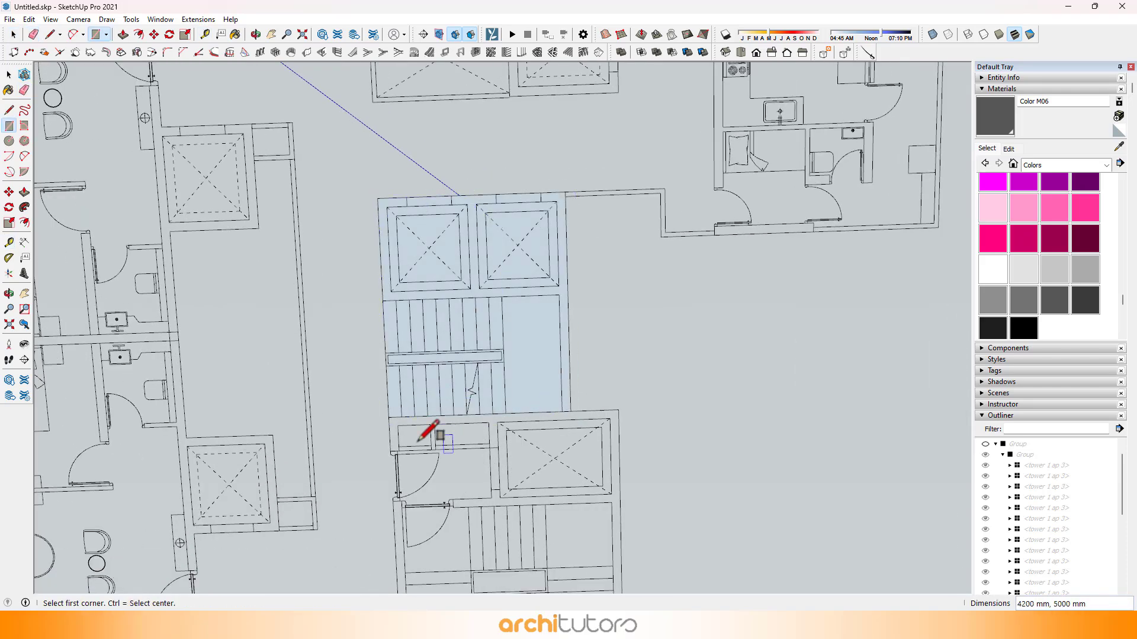
# Step: Draw a second rectangle over the adjoining single-lift and staircase part of the first core
pyautogui.click(389, 418)
pyautogui.scroll(-1, 356, 254)
pyautogui.keyDown('shift'); pyautogui.moveTo(530, 492); pyautogui.dragTo(475, 322, button='middle'); pyautogui.keyUp('shift')
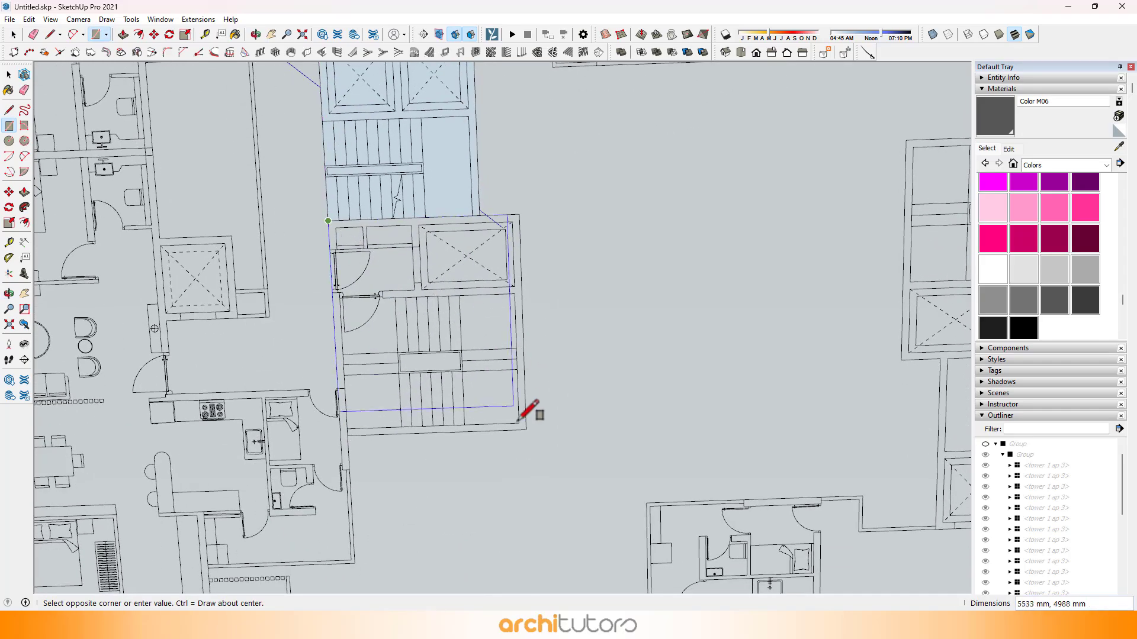
pyautogui.click(525, 429)
pyautogui.scroll(-3, 456, 309)
# Step: Trace the opposite core with a 5300 x 6100 mm rectangle over its single-lift staircase part and another over its twin-lift part
pyautogui.scroll(2, 622, 253)
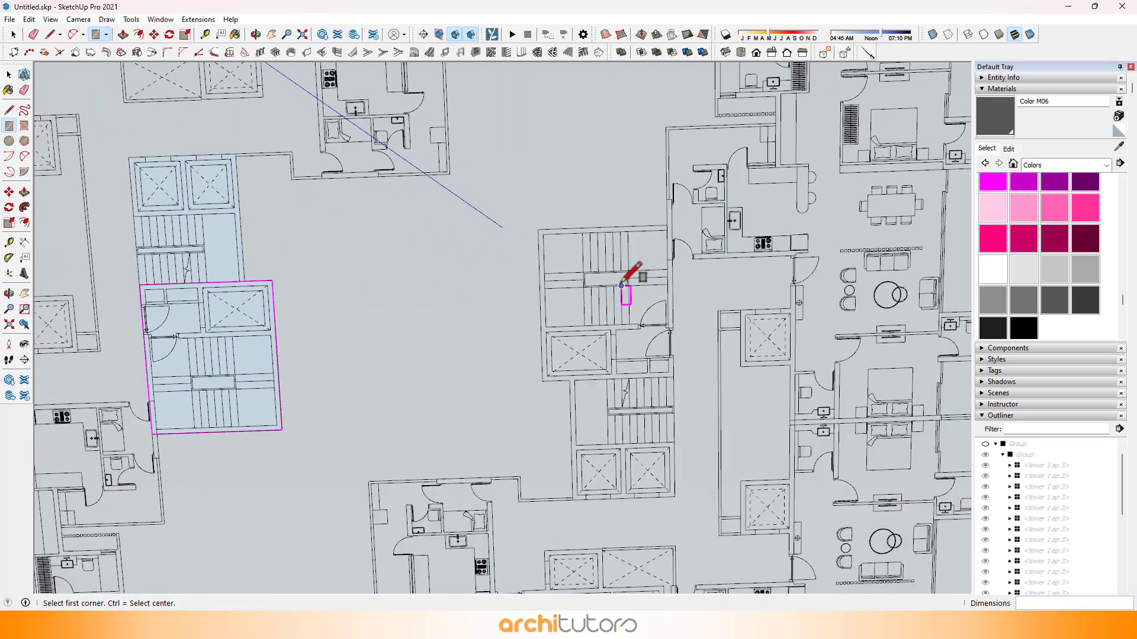
pyautogui.scroll(2, 479, 225)
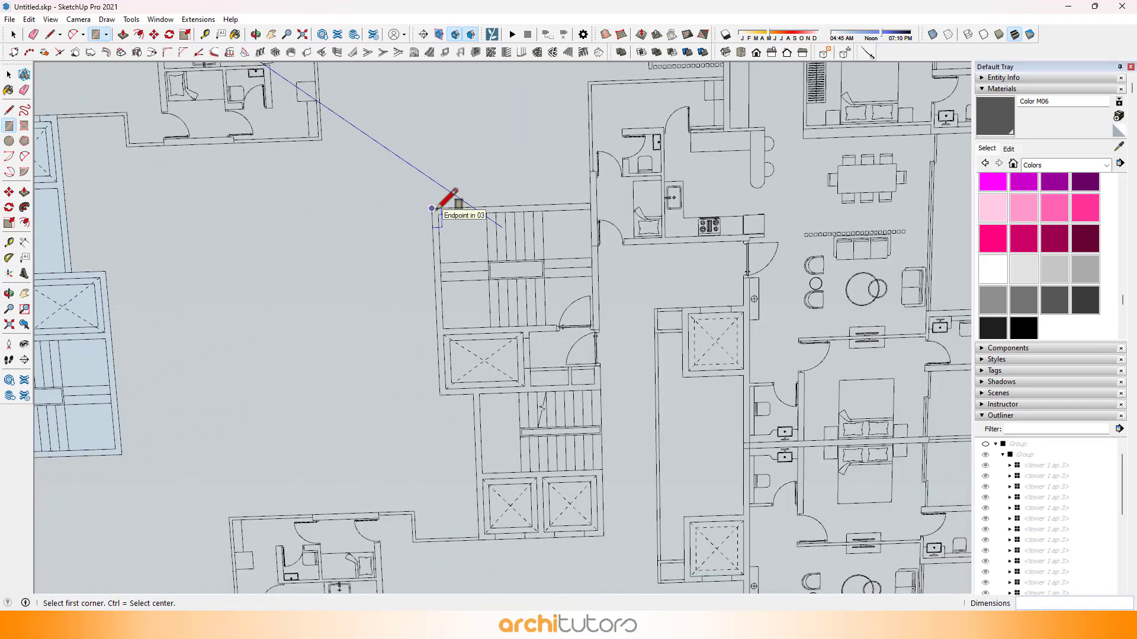
pyautogui.scroll(2, 584, 363)
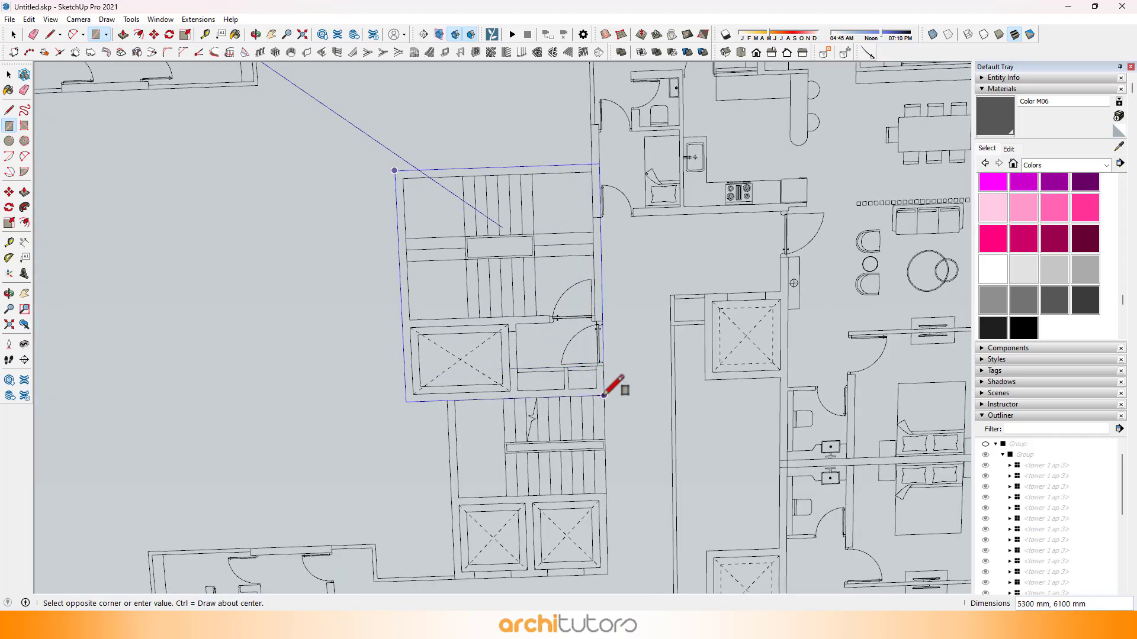
pyautogui.keyDown('shift'); pyautogui.moveTo(615, 581); pyautogui.dragTo(595, 284, button='middle'); pyautogui.keyUp('shift')
pyautogui.scroll(-3, 543, 348)
pyautogui.scroll(3, 599, 282)
# Step: Delete the dividing edge between the two rectangles in each core so each footprint becomes a single face
pyautogui.press('space')
pyautogui.click(605, 298)
pyautogui.scroll(2, 599, 283)
pyautogui.press('Delete')
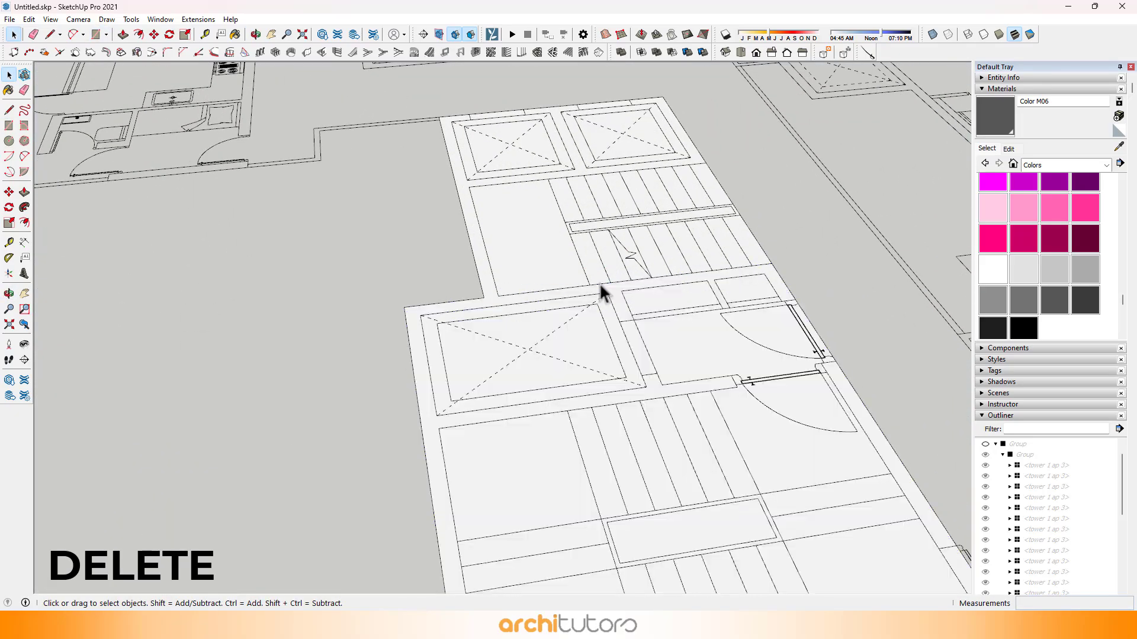
pyautogui.click(568, 255)
pyautogui.scroll(-2, 570, 255)
pyautogui.scroll(-4, 677, 254)
pyautogui.scroll(3, 212, 325)
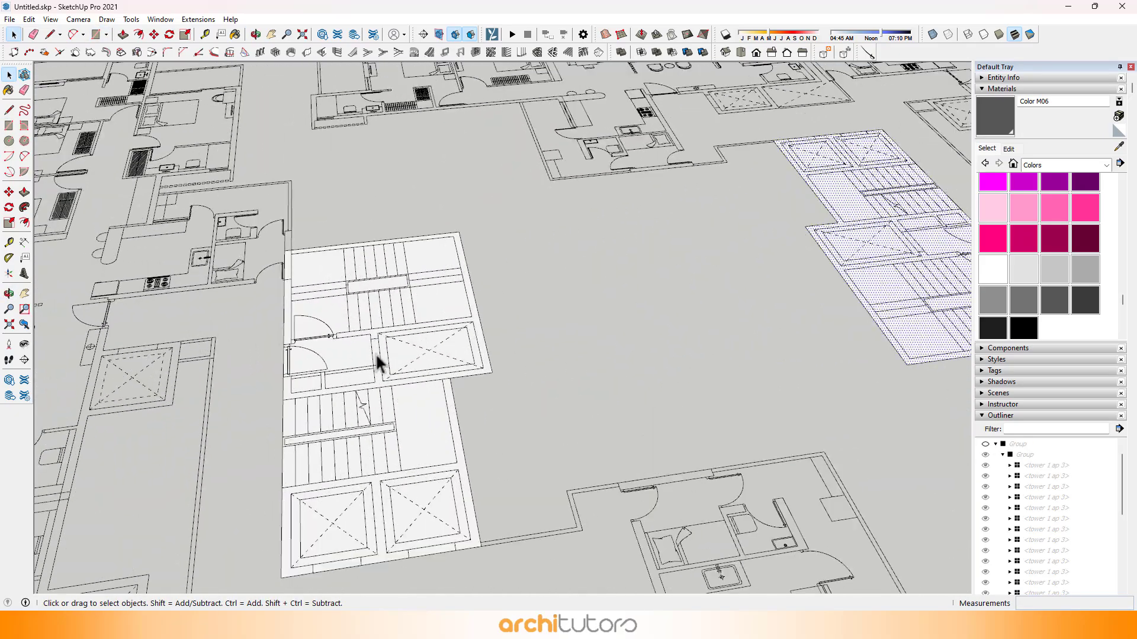
pyautogui.click(352, 362)
pyautogui.scroll(2, 352, 362)
pyautogui.click(389, 386)
pyautogui.press('Delete')
pyautogui.scroll(-5, 434, 406)
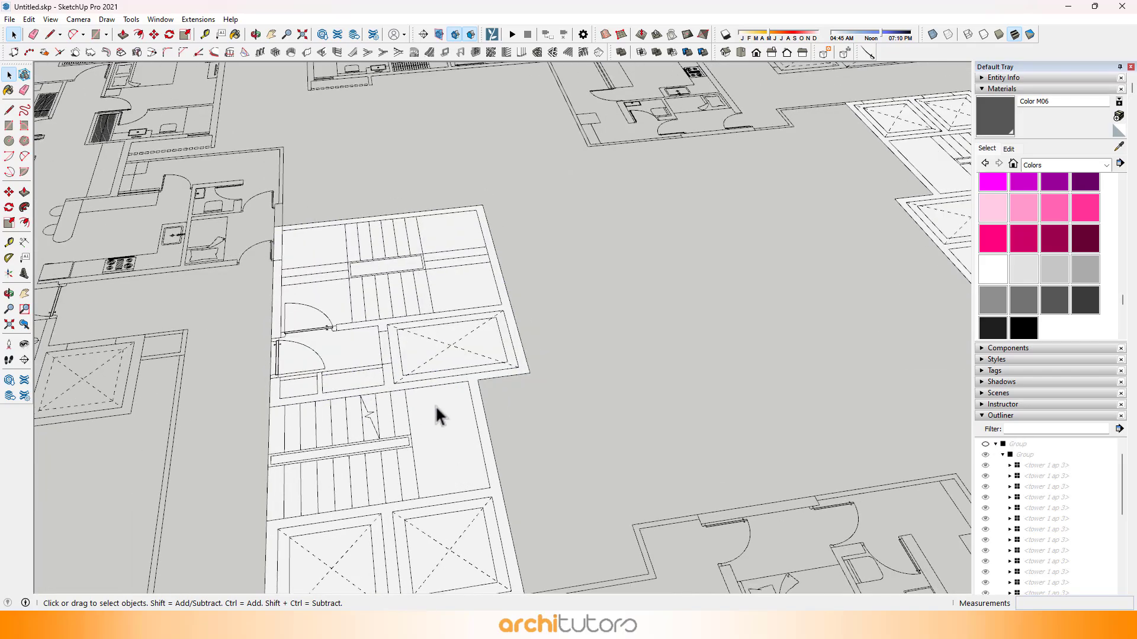
# Step: Push/Pull both core footprints up 3300 mm
pyautogui.click(435, 342)
pyautogui.scroll(-3, 435, 342)
pyautogui.moveTo(457, 342); pyautogui.dragTo(534, 322, button='middle')
pyautogui.scroll(5, 442, 378)
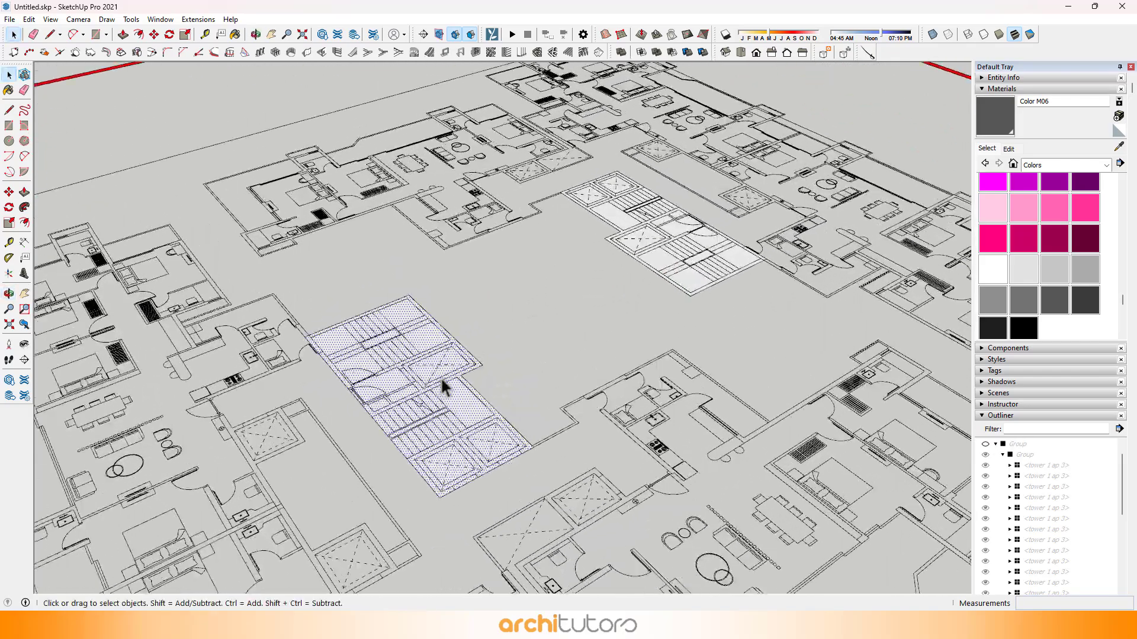
pyautogui.press('p')
pyautogui.moveTo(442, 379); pyautogui.dragTo(437, 373)
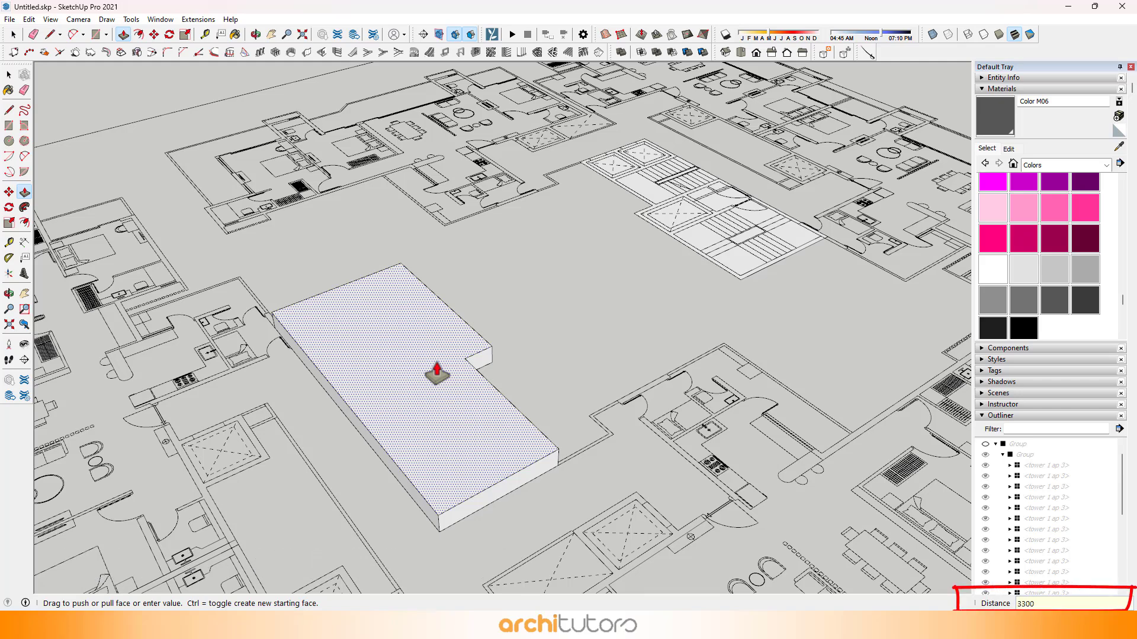
pyautogui.press('Return')
pyautogui.doubleClick(653, 198)
pyautogui.scroll(3, 710, 192)
# Step: Combine both extruded core blocks into one group and paint it with Color M06
pyautogui.press('space')
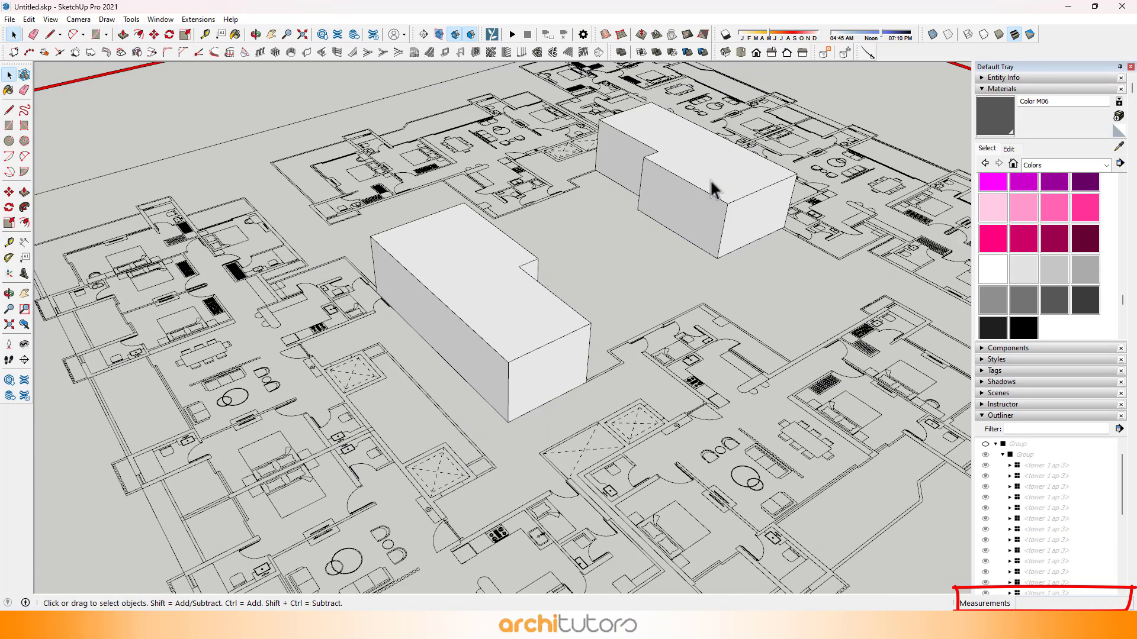
pyautogui.tripleClick(712, 188)
pyautogui.keyDown('ctrl'); pyautogui.tripleClick(514, 291); pyautogui.keyUp('ctrl')
pyautogui.rightClick(503, 310)
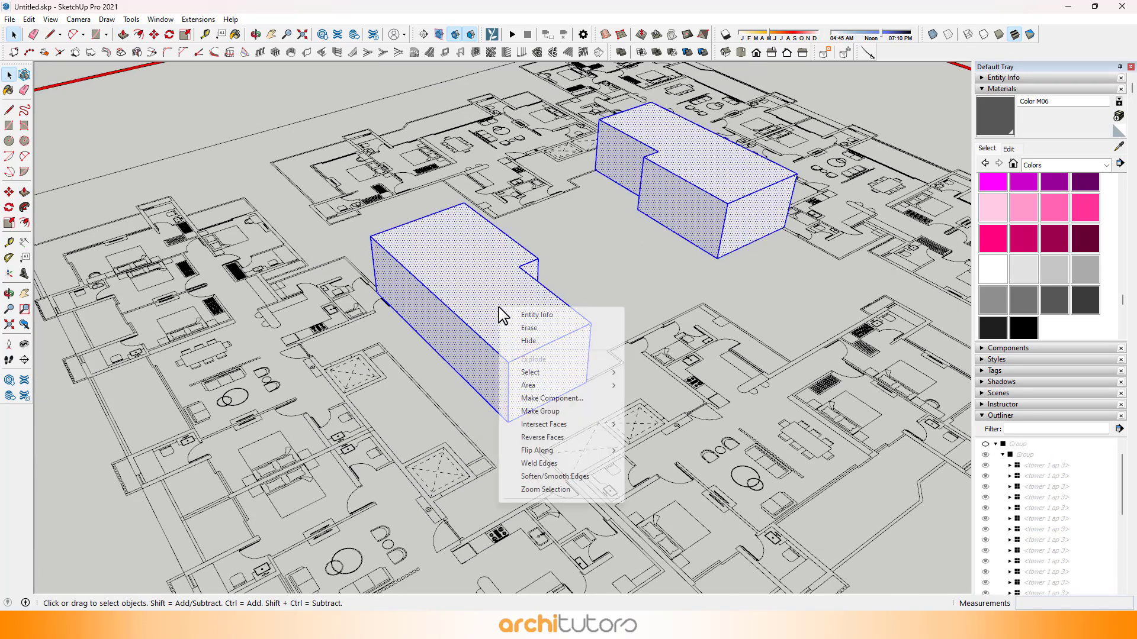
pyautogui.click(536, 411)
pyautogui.press('b')
pyautogui.click(534, 347)
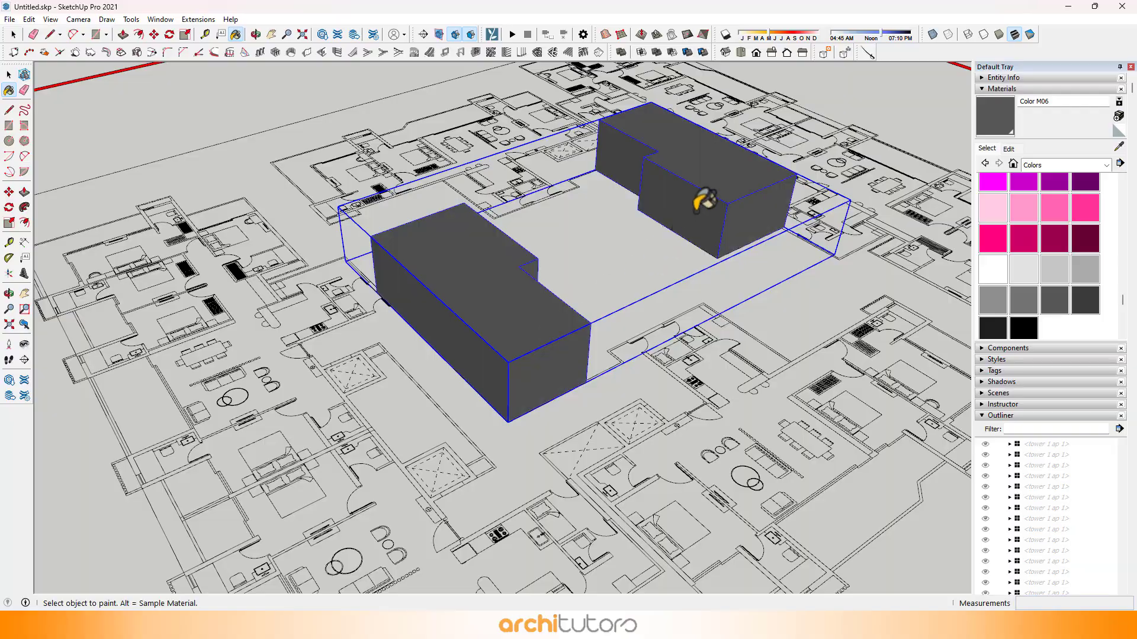
pyautogui.press('space')
pyautogui.scroll(-3, 654, 219)
pyautogui.click(644, 240)
# Step: Draw a corridor rectangle of about 3982 x 2100 mm between the kitchen wall and the nearby lift shaft, starting at the core side
pyautogui.moveTo(644, 241)
pyautogui.mouseDown(button='middle')
pyautogui.moveTo(661, 290)
pyautogui.moveTo(299, 312)
pyautogui.moveTo(740, 329)
pyautogui.moveTo(698, 371)
pyautogui.mouseUp(button='middle')
pyautogui.scroll(8, 499, 435)
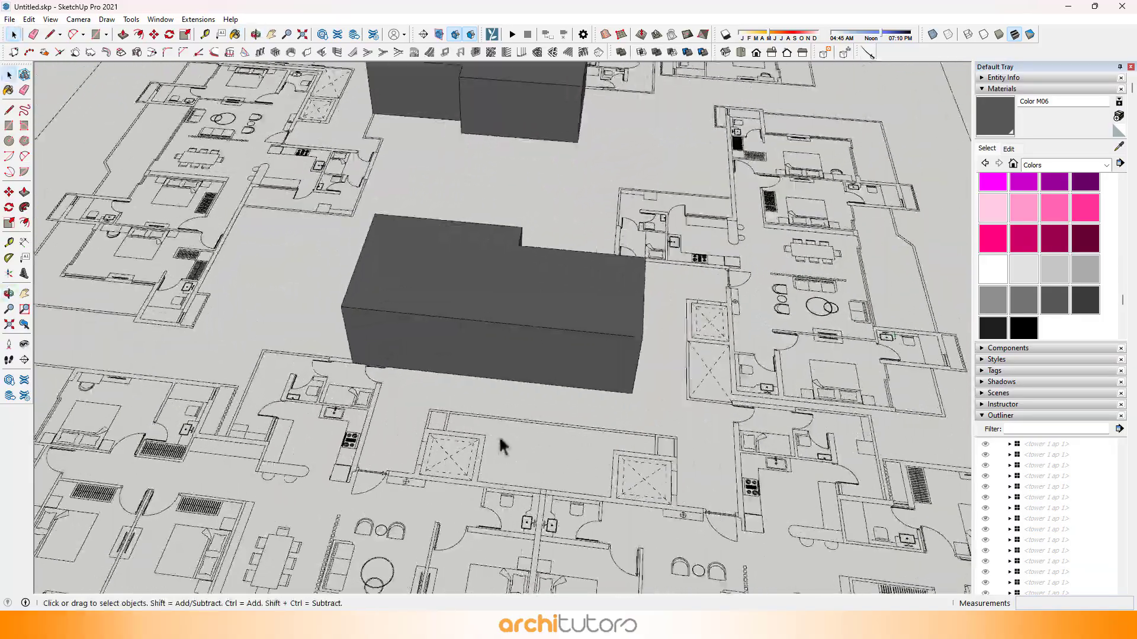
pyautogui.scroll(2, 385, 418)
pyautogui.press('t')
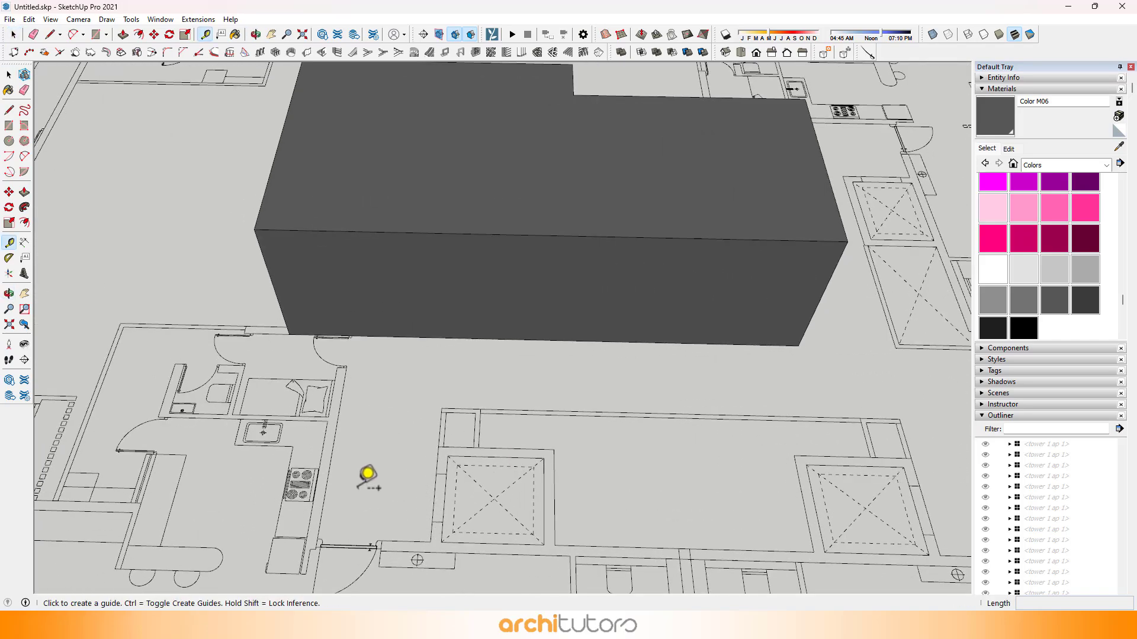
pyautogui.scroll(2, 368, 475)
pyautogui.scroll(3, 364, 290)
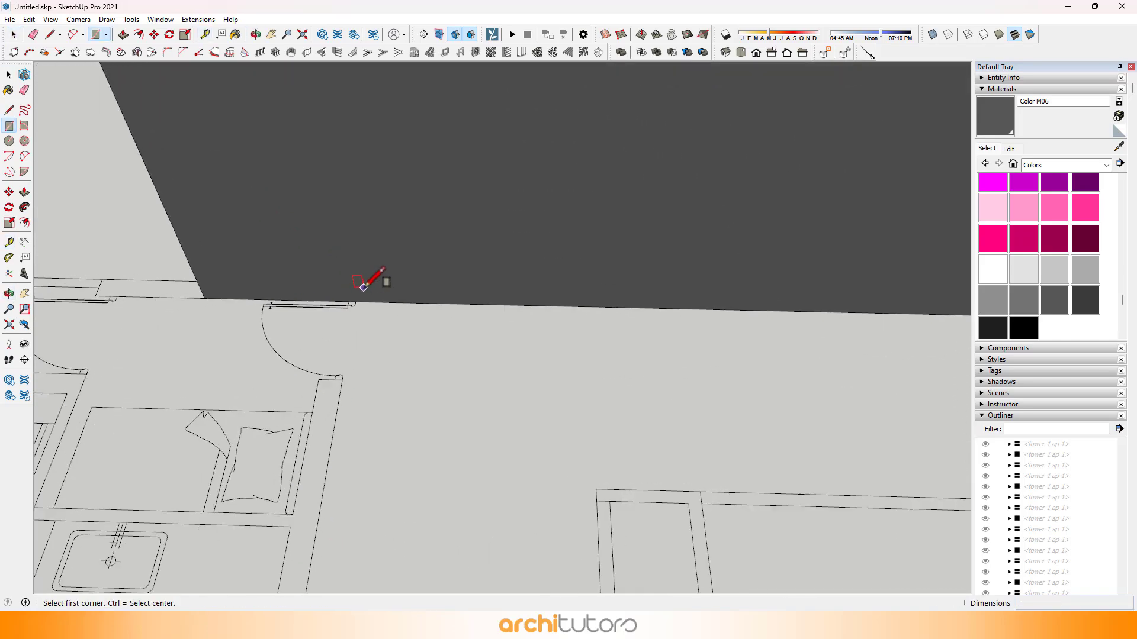
pyautogui.click(354, 296)
pyautogui.scroll(-4, 414, 370)
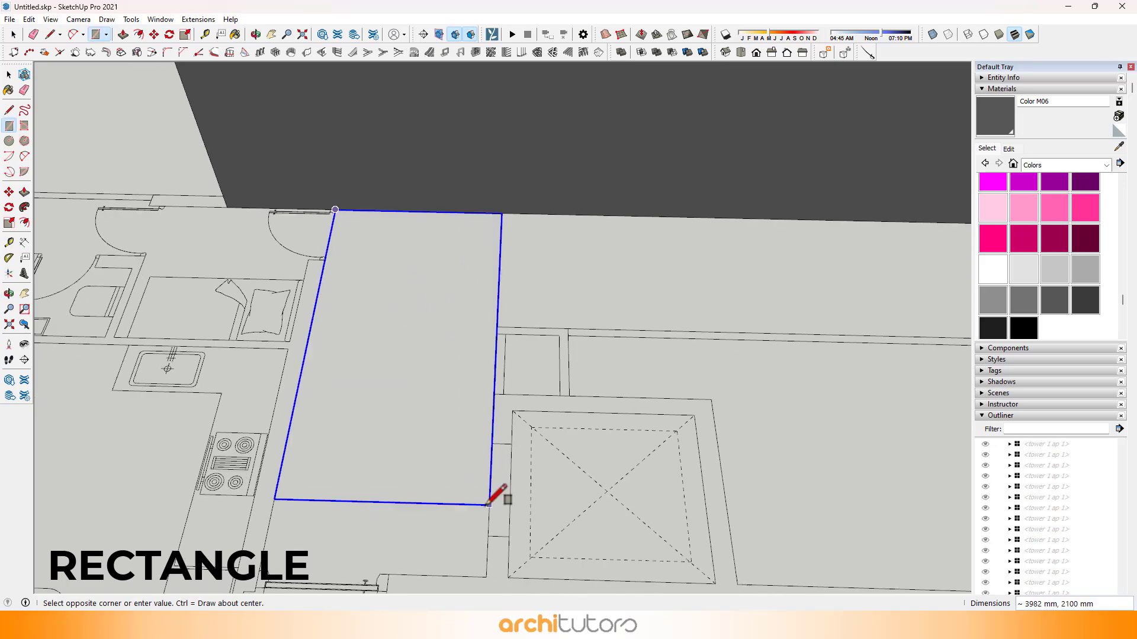
pyautogui.click(451, 499)
# Step: Move the corridor rectangle's long edge onto the wall line of the adjacent lift shaft
pyautogui.scroll(3, 436, 298)
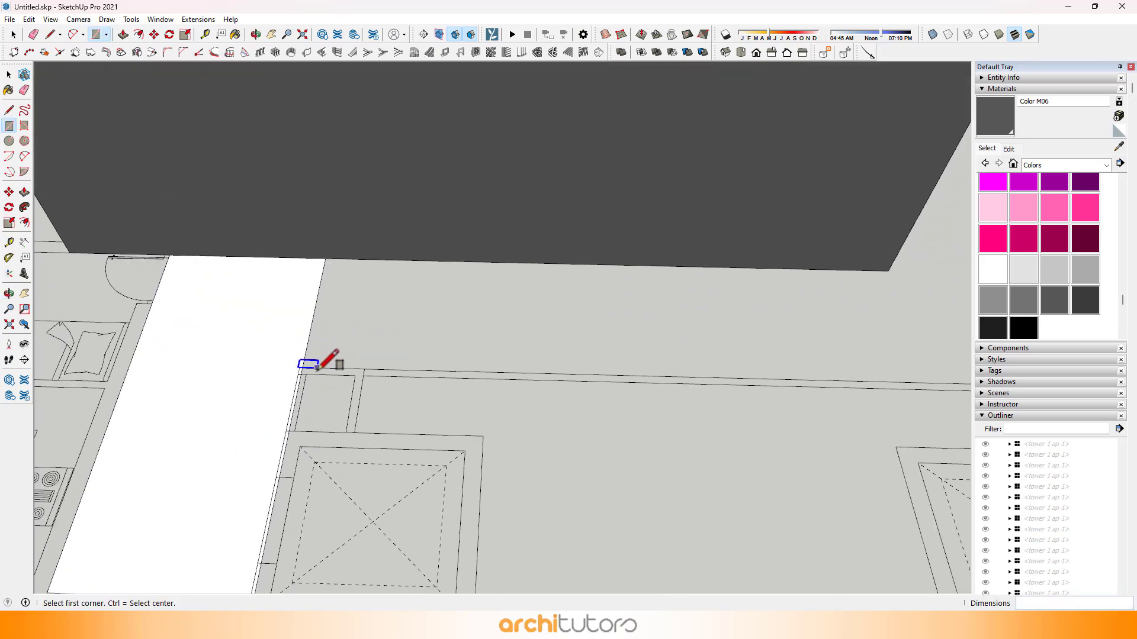
pyautogui.keyDown('shift'); pyautogui.moveTo(317, 368); pyautogui.dragTo(378, 279, button='middle'); pyautogui.keyUp('shift')
pyautogui.scroll(2, 348, 361)
pyautogui.press('m')
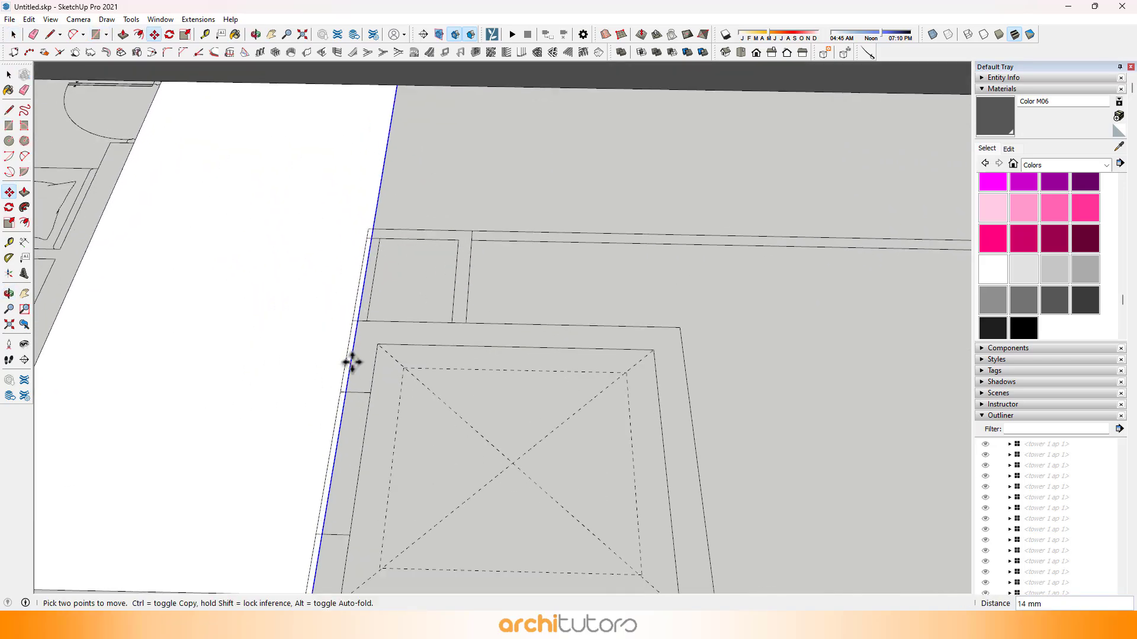
pyautogui.scroll(-2, 358, 333)
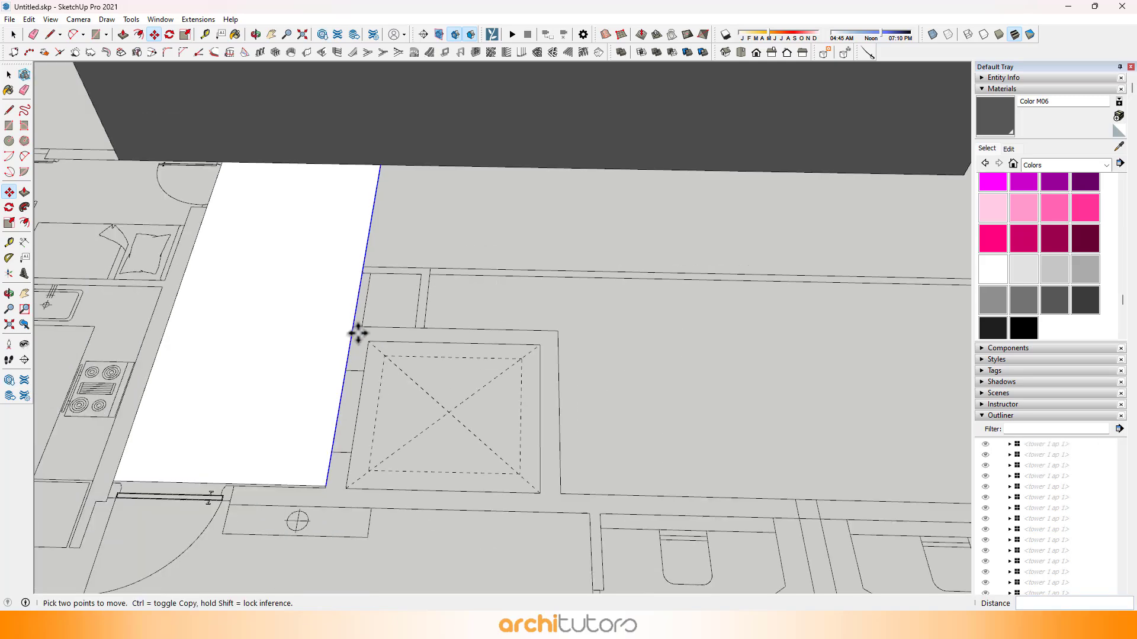
# Step: Draw a rectangle for the corridor strip running along the core block's long side to its far corner
pyautogui.press('r')
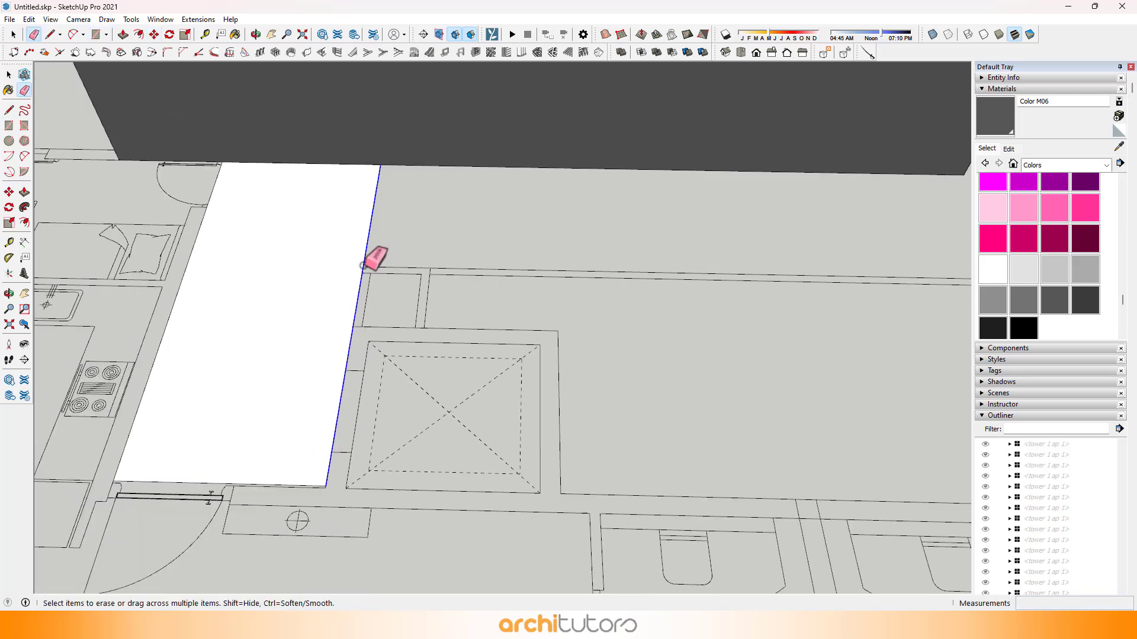
pyautogui.click(364, 267)
pyautogui.keyDown('shift'); pyautogui.moveTo(474, 253); pyautogui.dragTo(44, 349, button='middle'); pyautogui.keyUp('shift')
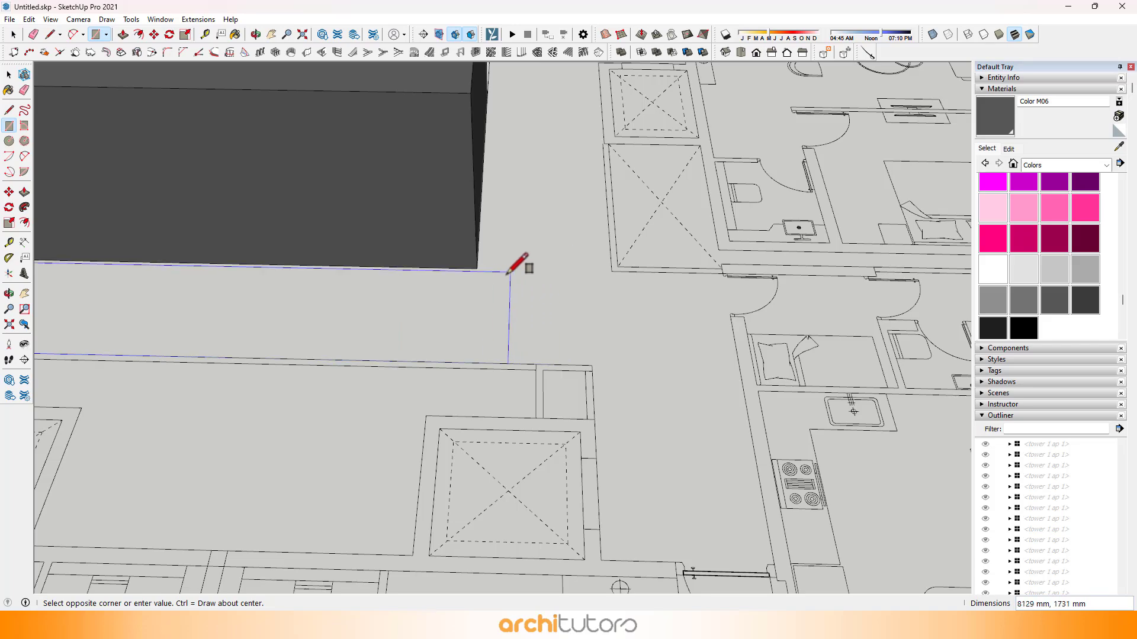
pyautogui.click(477, 268)
# Step: Draw a rectangle over the lobby beside the second lift shaft and another of about 1800 x 1725 mm linking it to the corridor strip
pyautogui.moveTo(477, 268); pyautogui.dragTo(375, 449, button='middle')
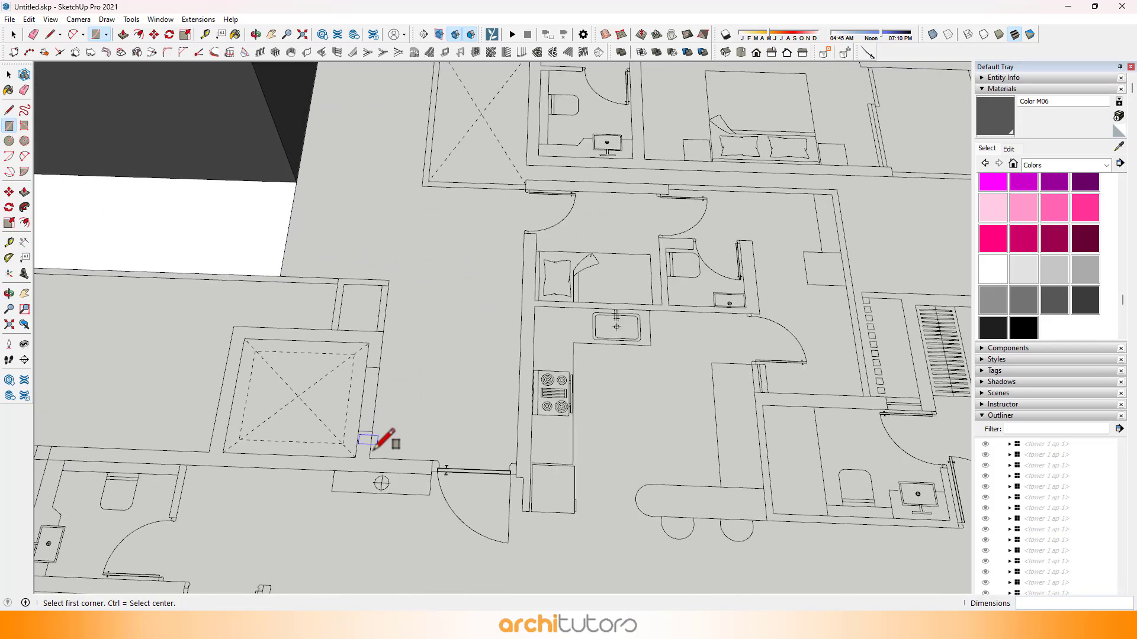
pyautogui.scroll(4, 539, 175)
pyautogui.click(541, 184)
pyautogui.scroll(-2, 474, 221)
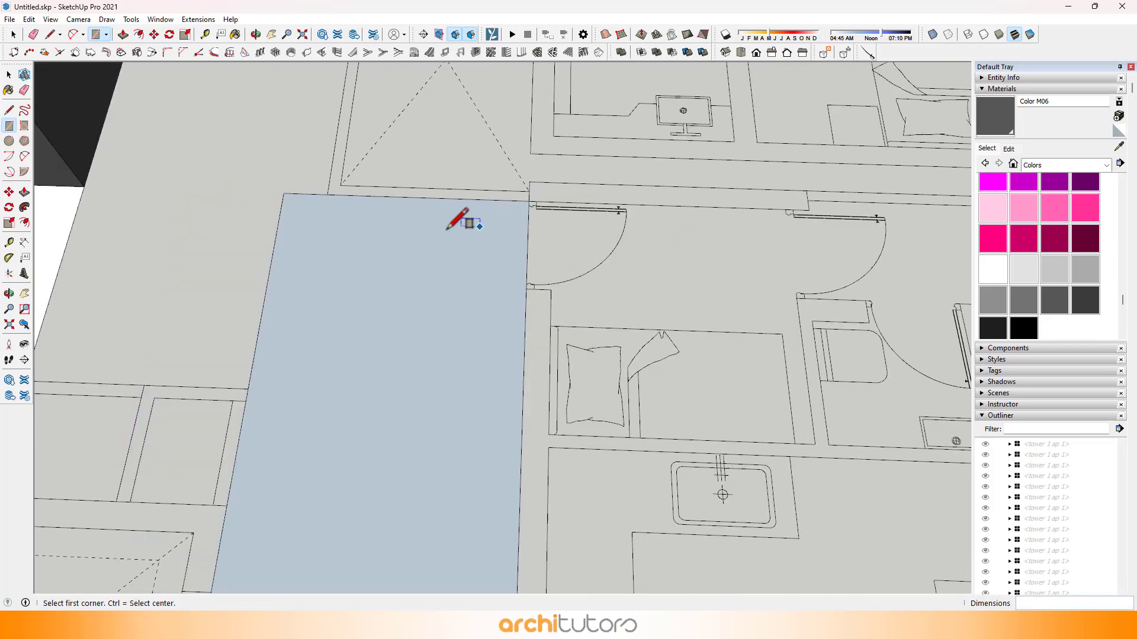
pyautogui.click(291, 201)
# Step: Draw a rectangle for the corridor between the core block's short end and the neighbouring pair of shafts
pyautogui.moveTo(601, 325); pyautogui.dragTo(50, 324, button='middle')
pyautogui.keyDown('shift'); pyautogui.moveTo(415, 234); pyautogui.dragTo(154, 310, button='middle'); pyautogui.keyUp('shift')
pyautogui.moveTo(438, 323); pyautogui.dragTo(521, 255, button='middle')
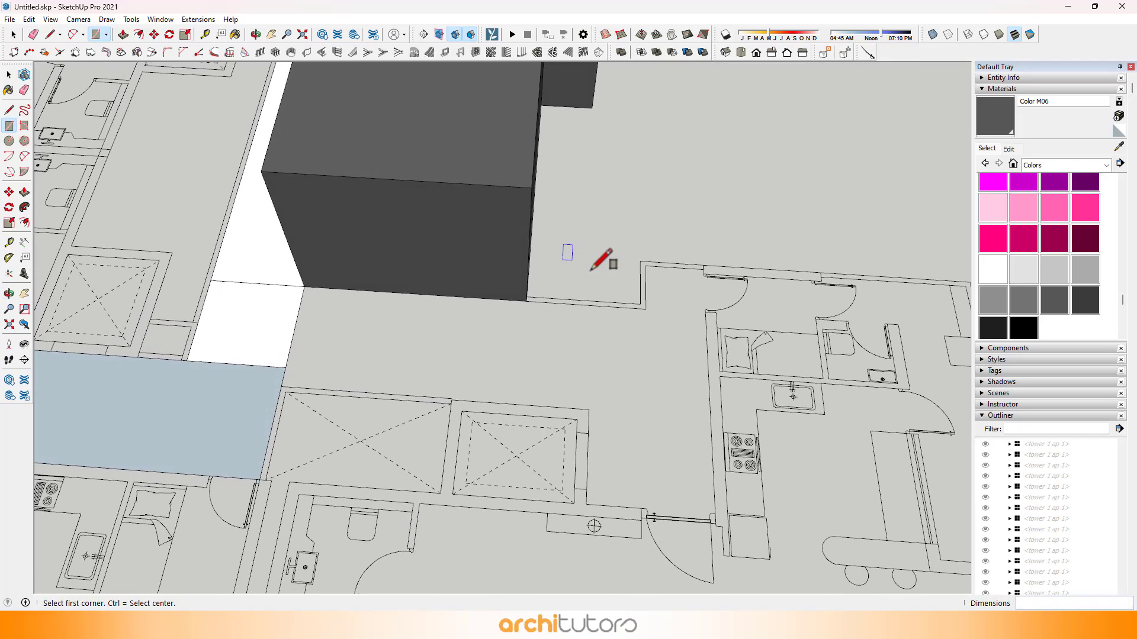
pyautogui.moveTo(590, 270); pyautogui.dragTo(520, 263, button='middle')
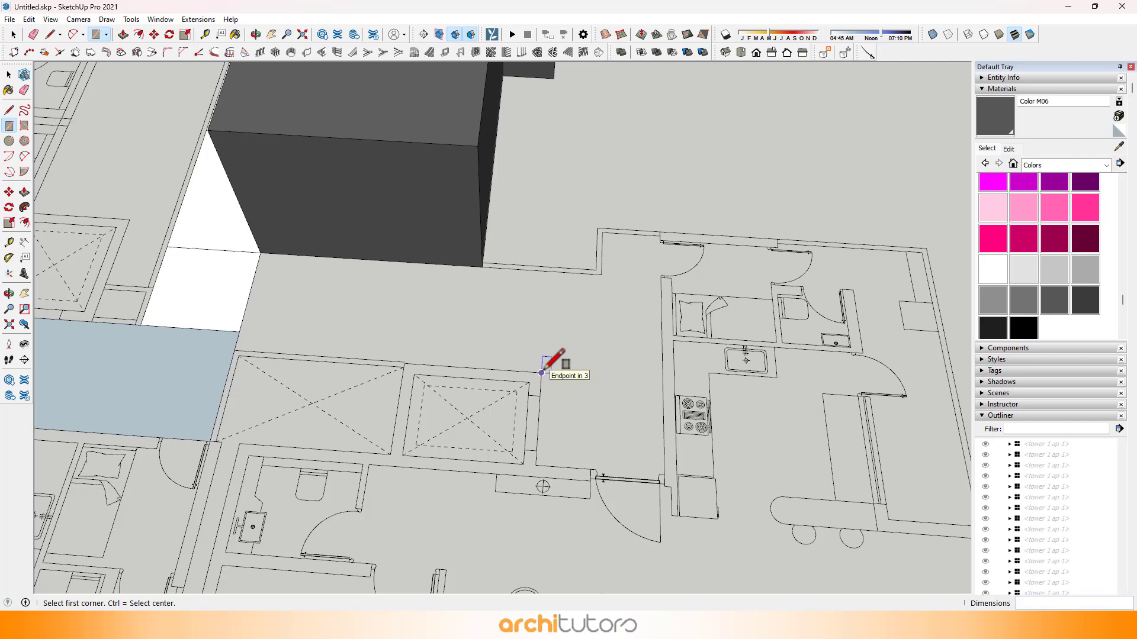
pyautogui.click(261, 254)
pyautogui.keyDown('shift'); pyautogui.moveTo(636, 321); pyautogui.dragTo(485, 273, button='middle'); pyautogui.keyUp('shift')
# Step: Draw a rectangle over the entrance lobby between the lift shaft and the kitchen wall, from the apartment door to the corridor's upper corner
pyautogui.scroll(3, 473, 394)
pyautogui.scroll(1, 496, 424)
pyautogui.click(499, 431)
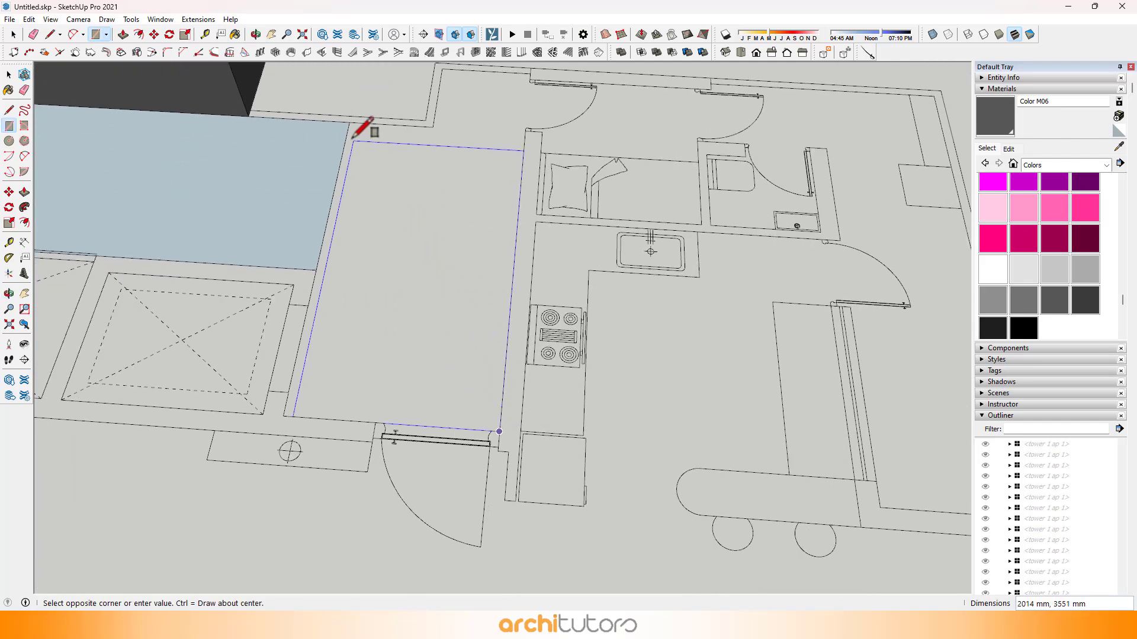
pyautogui.click(349, 123)
# Step: Draw a rectangle over the small recess at the service door, adjoining the entrance lobby face
pyautogui.scroll(3, 497, 279)
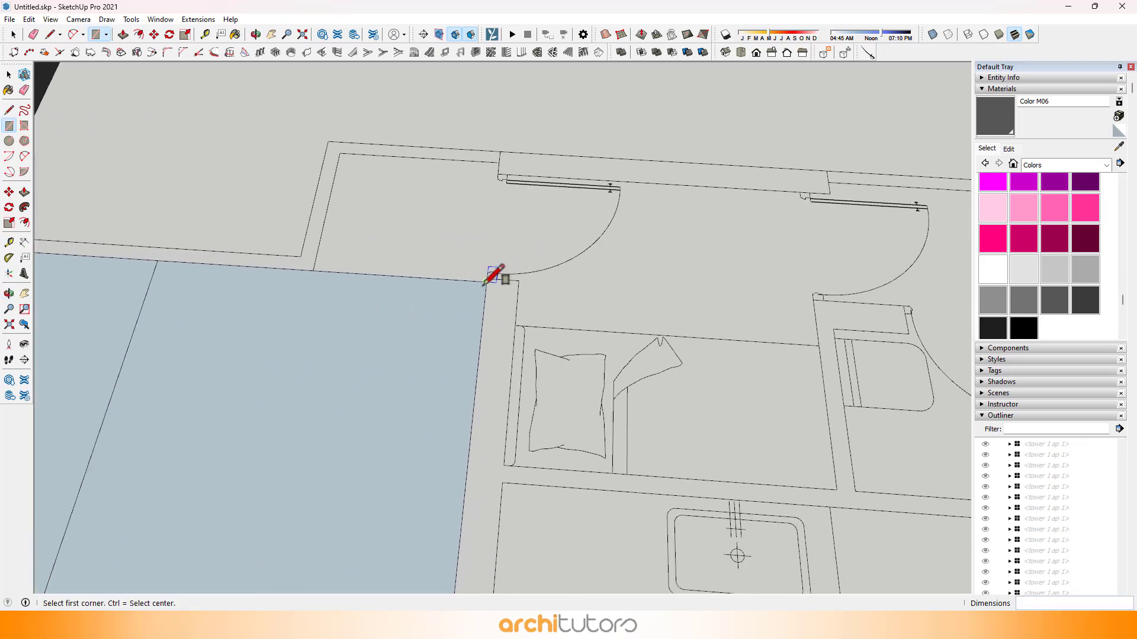
pyautogui.click(348, 164)
pyautogui.scroll(-5, 520, 245)
pyautogui.press('e')
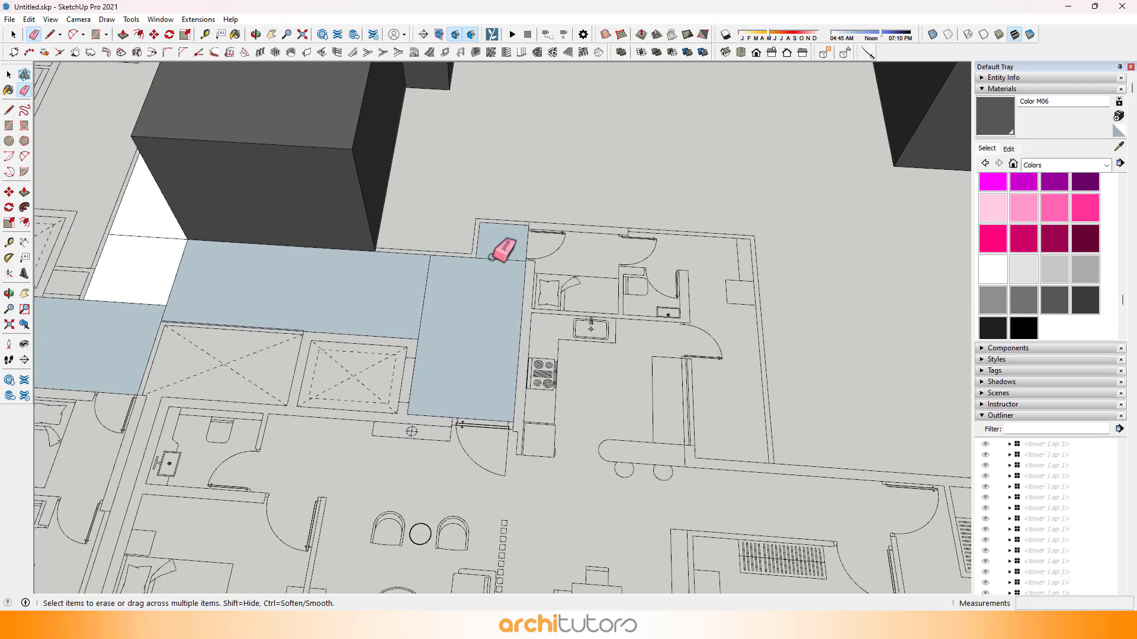
# Step: Erase the dividing edges between the first core's corridor and lobby rectangles to merge them into one floor face
pyautogui.moveTo(223, 284)
pyautogui.mouseDown()
pyautogui.moveTo(144, 294)
pyautogui.moveTo(158, 223)
pyautogui.mouseUp()
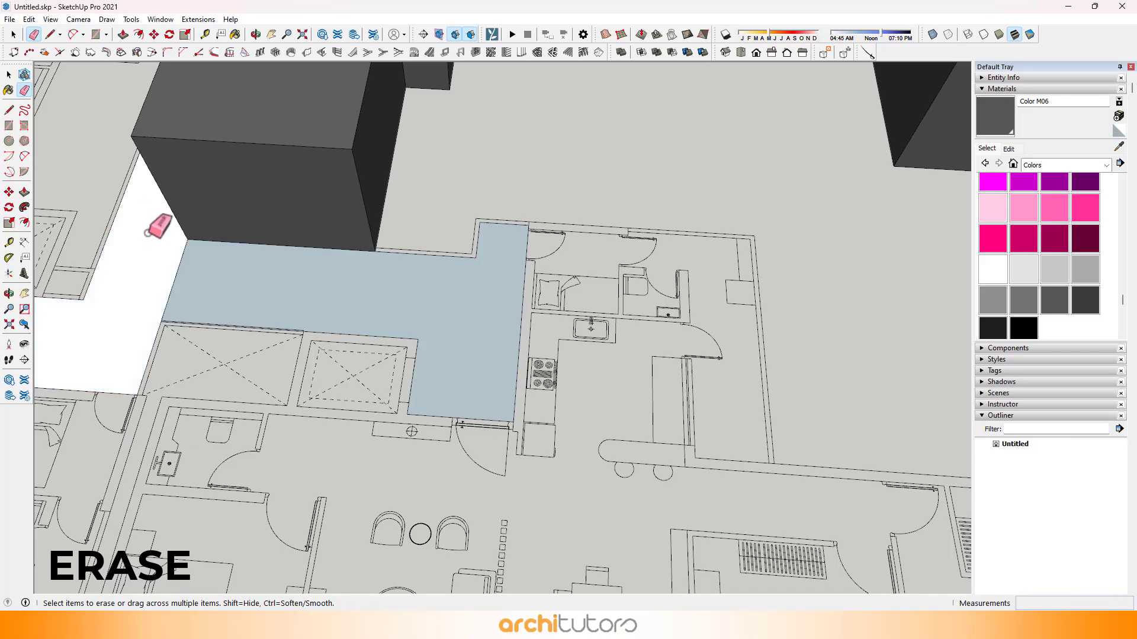
pyautogui.scroll(-1, 231, 277)
pyautogui.moveTo(197, 271); pyautogui.dragTo(180, 272)
pyautogui.moveTo(183, 271)
pyautogui.mouseDown(button='middle')
pyautogui.moveTo(487, 195)
pyautogui.moveTo(483, 231)
pyautogui.mouseUp(button='middle')
pyautogui.scroll(-3, 481, 237)
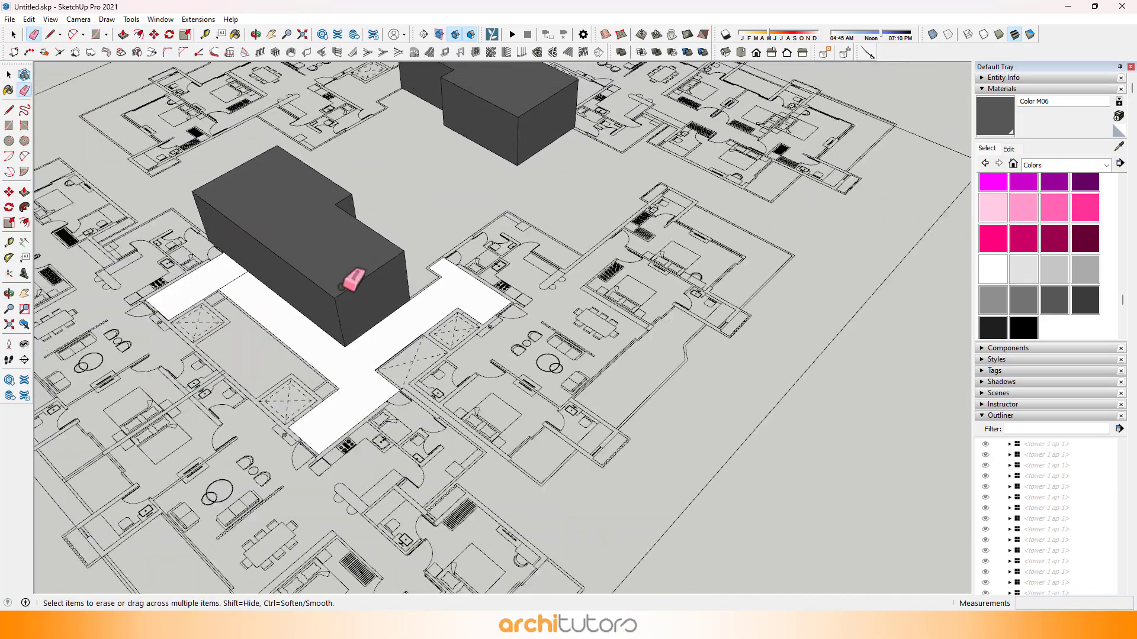
# Step: At the other core block, draw a rectangle of about 1145 x 4783 mm from the service door recess to the apartment door
pyautogui.scroll(1, 186, 307)
pyautogui.moveTo(241, 254)
pyautogui.mouseDown(button='middle')
pyautogui.moveTo(332, 278)
pyautogui.moveTo(373, 304)
pyautogui.moveTo(622, 317)
pyautogui.moveTo(385, 325)
pyautogui.mouseUp(button='middle')
pyautogui.keyDown('shift'); pyautogui.moveTo(741, 338); pyautogui.dragTo(521, 313, button='middle'); pyautogui.keyUp('shift')
pyautogui.moveTo(521, 314)
pyautogui.mouseDown(button='middle')
pyautogui.moveTo(459, 411)
pyautogui.moveTo(435, 480)
pyautogui.mouseUp(button='middle')
pyautogui.scroll(2, 647, 375)
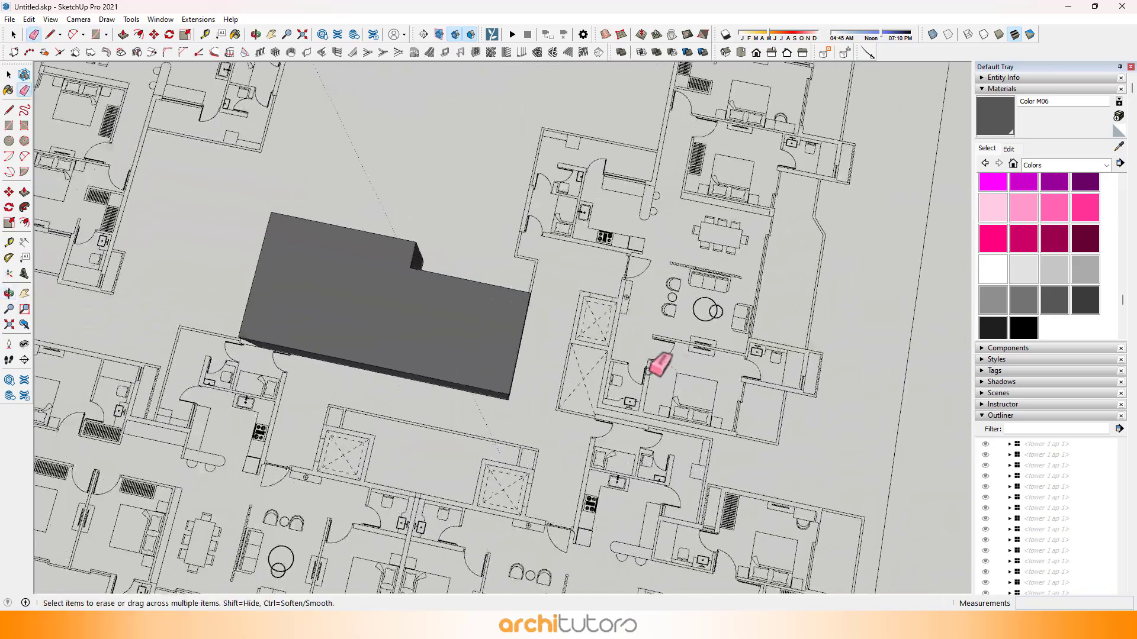
pyautogui.keyDown('shift'); pyautogui.moveTo(647, 375); pyautogui.dragTo(333, 274, button='middle'); pyautogui.keyUp('shift')
pyautogui.scroll(5, 304, 178)
pyautogui.press('r')
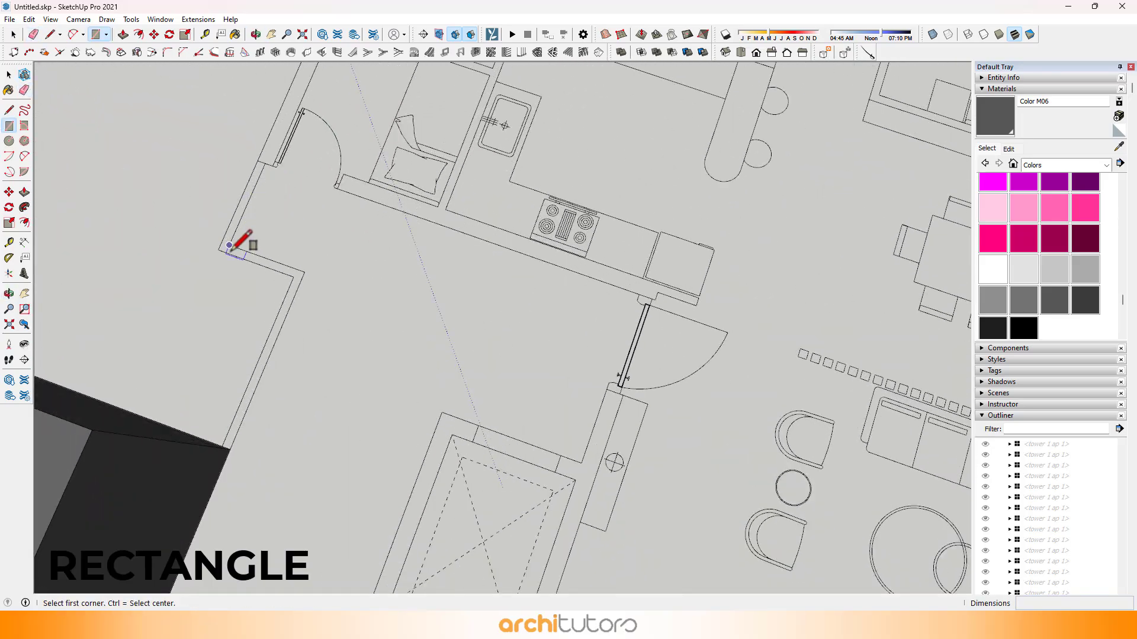
pyautogui.scroll(2, 660, 285)
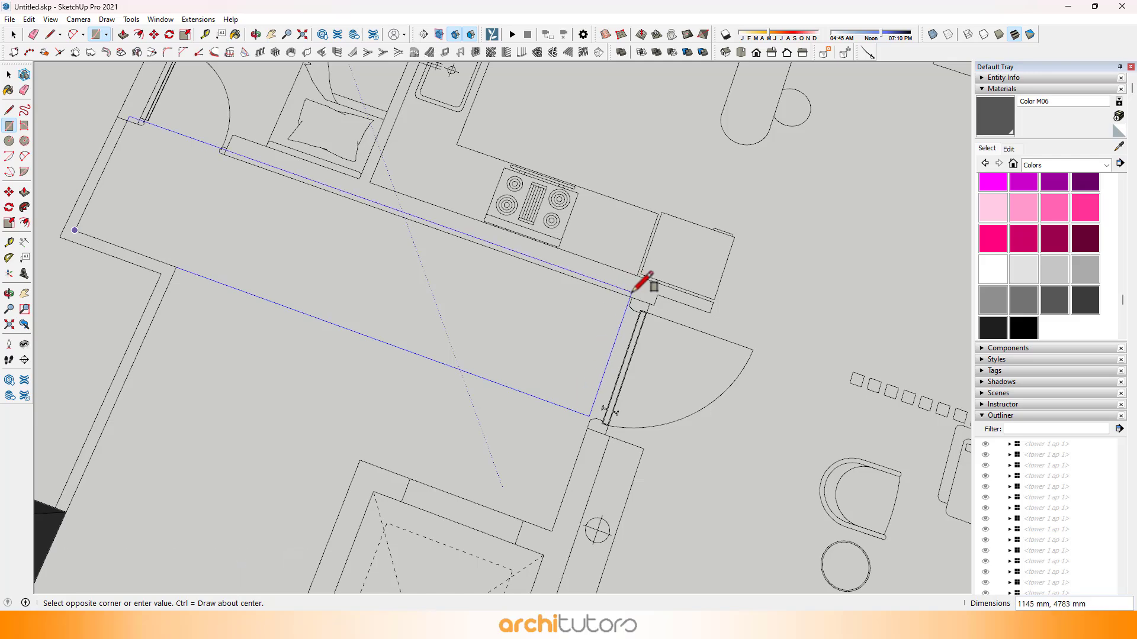
pyautogui.click(632, 298)
# Step: Draw a rectangle over the remaining lobby up to the lift shaft and another between the core block's short end and the shafts
pyautogui.scroll(-2, 504, 279)
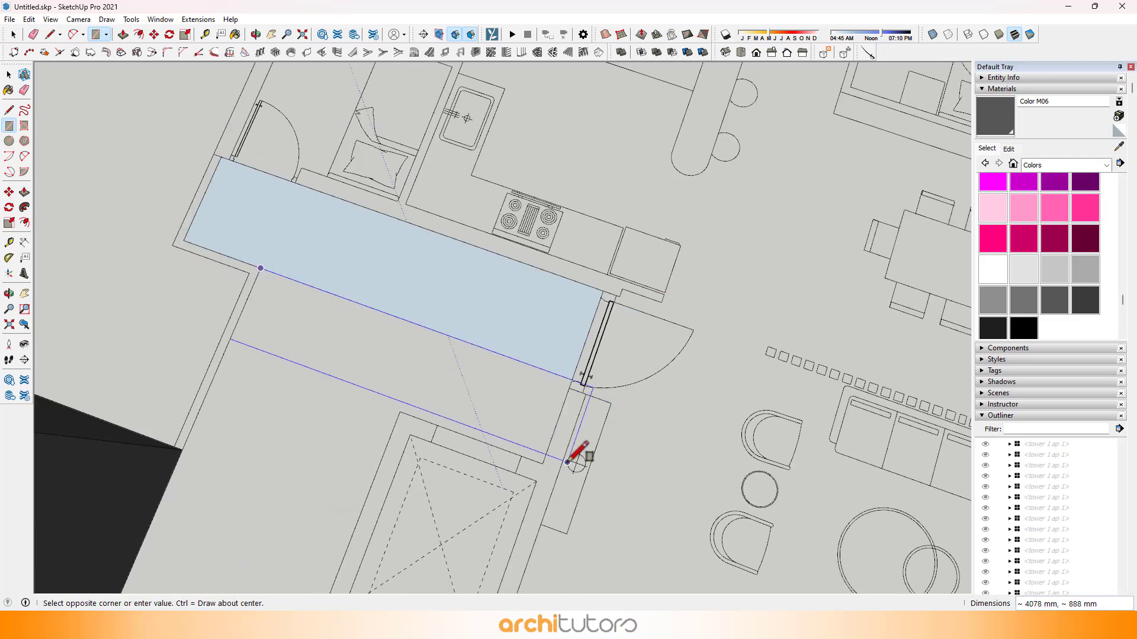
pyautogui.click(542, 464)
pyautogui.scroll(-3, 503, 284)
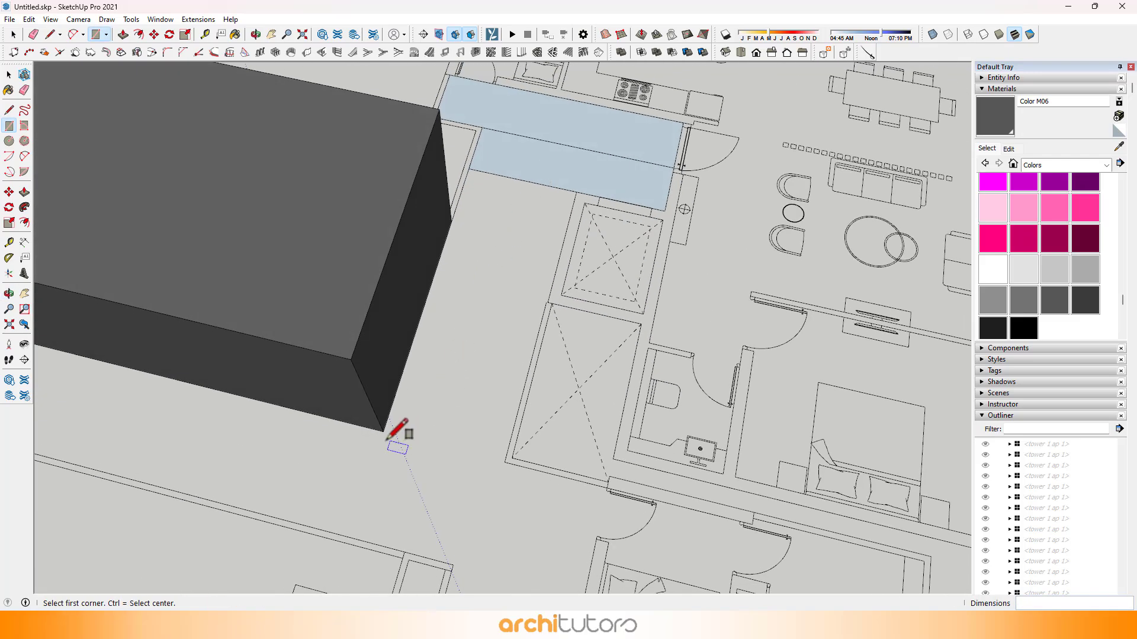
pyautogui.scroll(1, 533, 207)
pyautogui.scroll(-3, 482, 305)
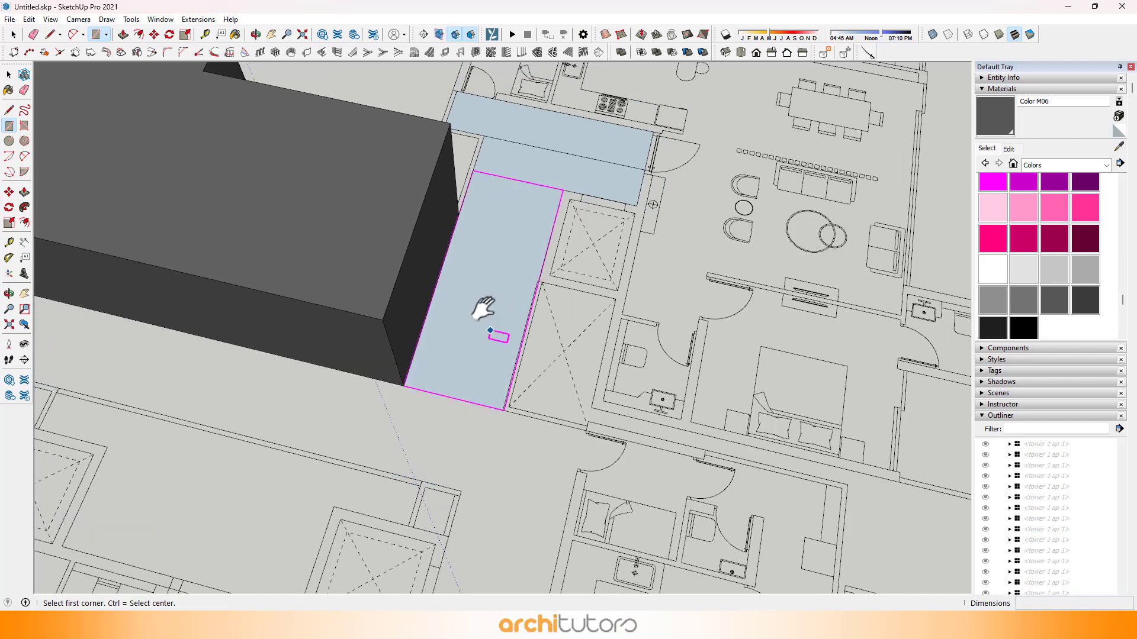
# Step: Move the corridor rectangle's long edge on the shaft side to line up with the shaft wall
pyautogui.scroll(8, 521, 301)
pyautogui.press('space')
pyautogui.scroll(3, 503, 313)
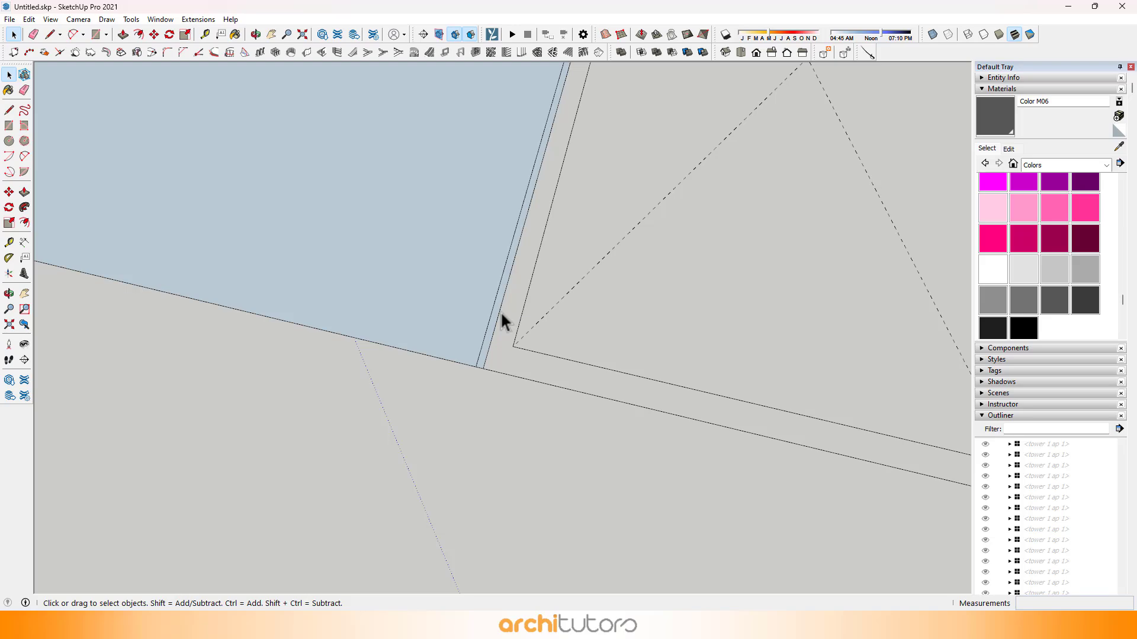
pyautogui.click(500, 314)
pyautogui.press('m')
pyautogui.scroll(-2, 452, 239)
pyautogui.scroll(-3, 433, 237)
pyautogui.press('r')
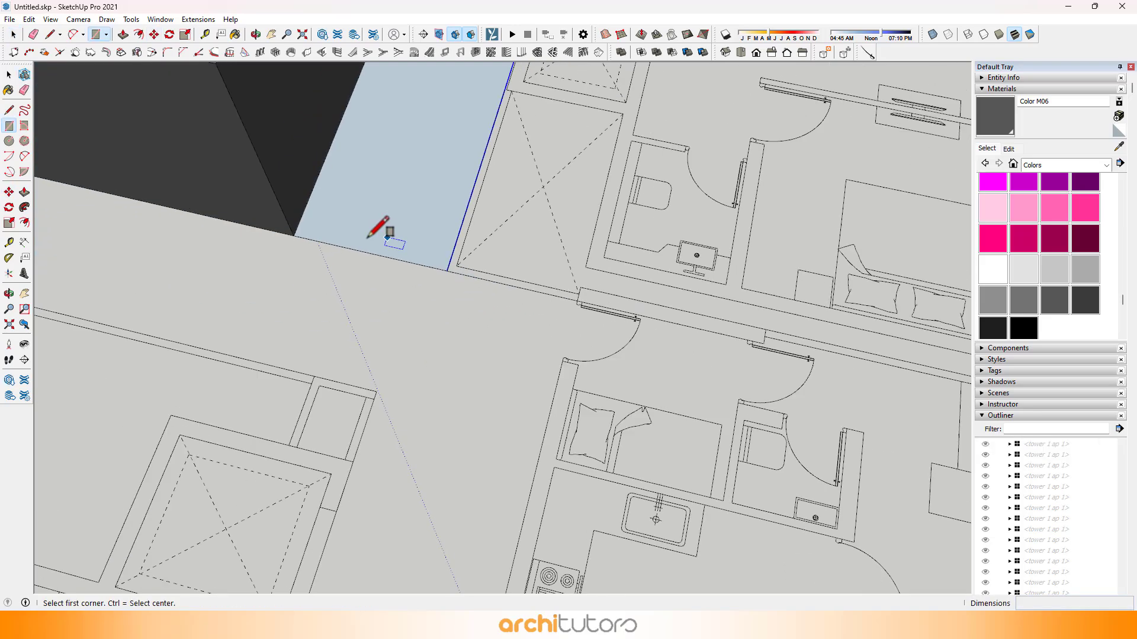
# Step: Draw a square of about 1756 x 1756 mm at the core block's corner and a corridor rectangle along the block's long side
pyautogui.scroll(-2, 406, 358)
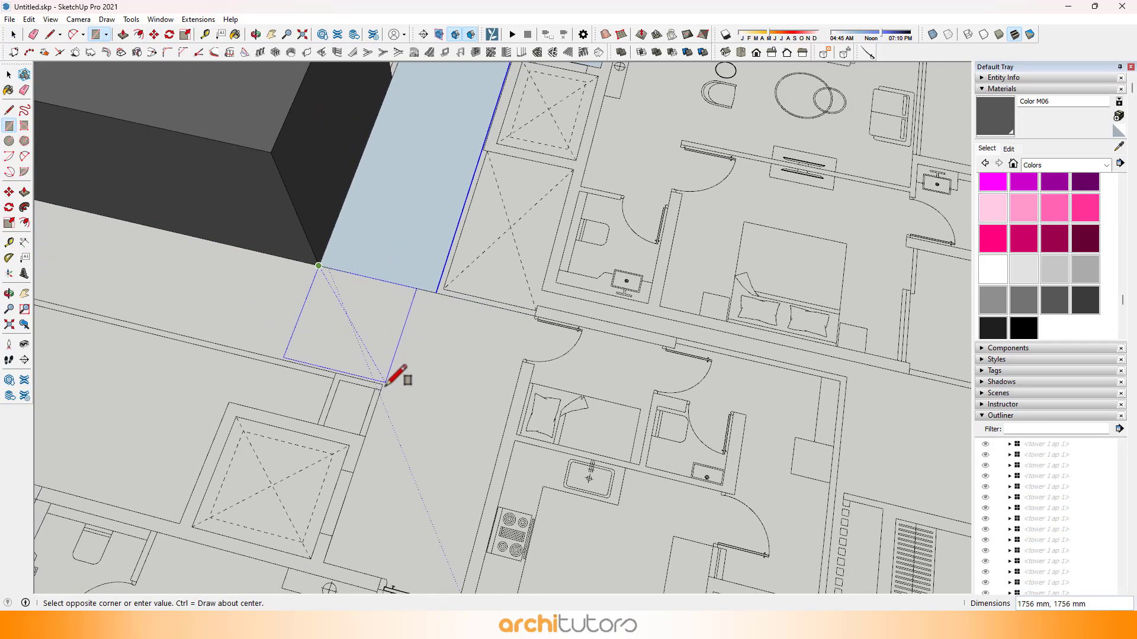
pyautogui.scroll(-3, 536, 309)
pyautogui.moveTo(536, 308); pyautogui.dragTo(343, 361, button='middle')
pyautogui.scroll(5, 342, 361)
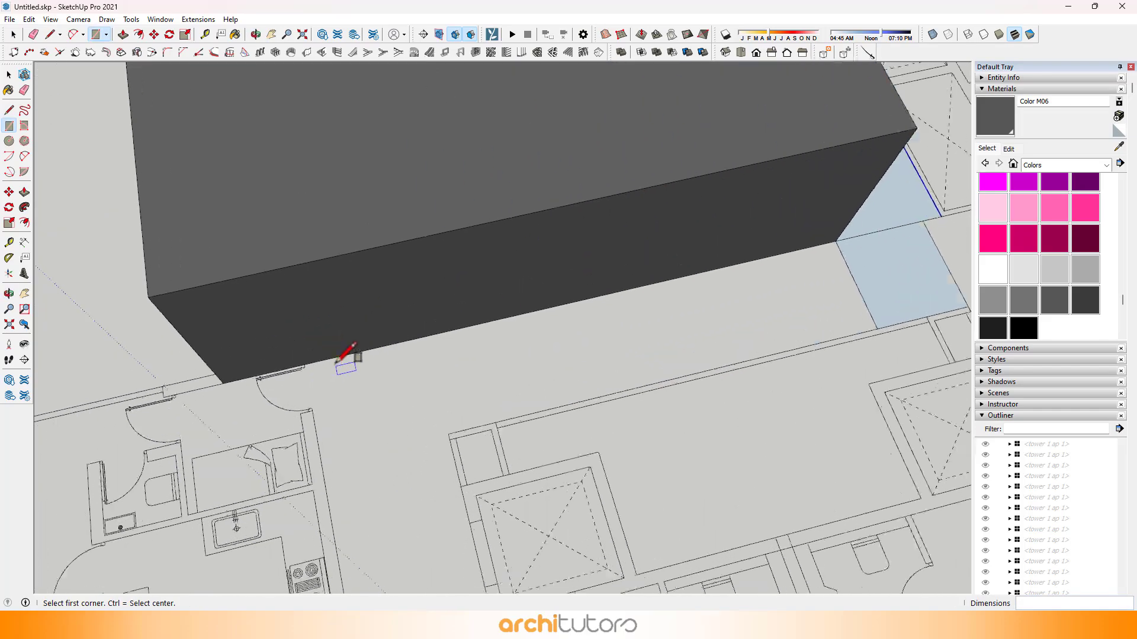
pyautogui.scroll(1, 313, 358)
pyautogui.click(313, 360)
pyautogui.scroll(-1, 223, 275)
pyautogui.scroll(-2, 441, 300)
# Step: Draw a rectangle of about 2900 x 2100 mm over the lobby between the far lift shaft and the kitchen wall
pyautogui.keyDown('shift'); pyautogui.moveTo(690, 286); pyautogui.dragTo(468, 310, button='middle'); pyautogui.keyUp('shift')
pyautogui.keyDown('shift'); pyautogui.moveTo(286, 387); pyautogui.dragTo(392, 189, button='middle'); pyautogui.keyUp('shift')
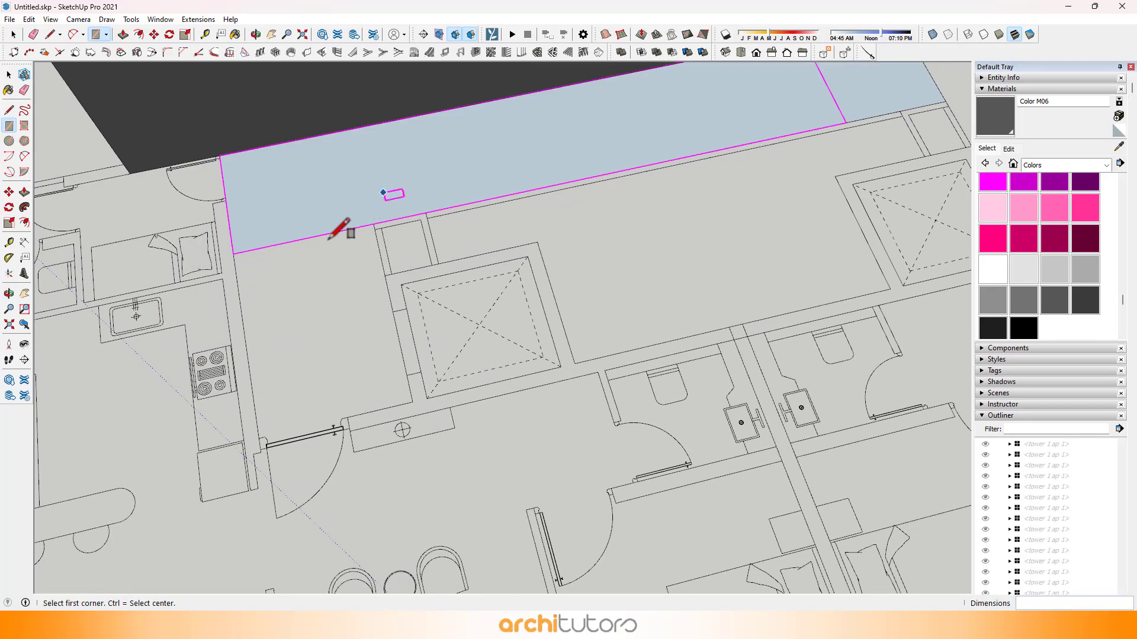
pyautogui.click(412, 402)
# Step: Draw a rectangle of about 4700 x 1725 mm over the lobby at the corridor's other end and fill the narrow strip beside it
pyautogui.scroll(-2, 345, 346)
pyautogui.moveTo(717, 240); pyautogui.dragTo(416, 253, button='middle')
pyautogui.keyDown('shift'); pyautogui.moveTo(416, 254); pyautogui.dragTo(403, 273, button='middle'); pyautogui.keyUp('shift')
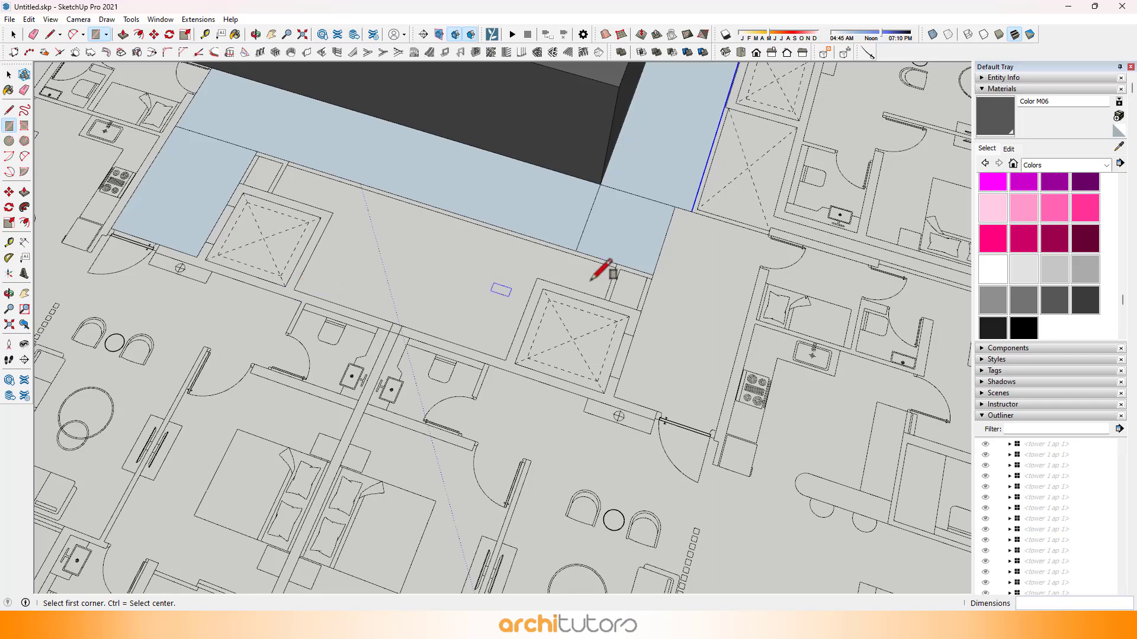
pyautogui.moveTo(852, 275); pyautogui.dragTo(506, 252, button='middle')
pyautogui.scroll(4, 417, 476)
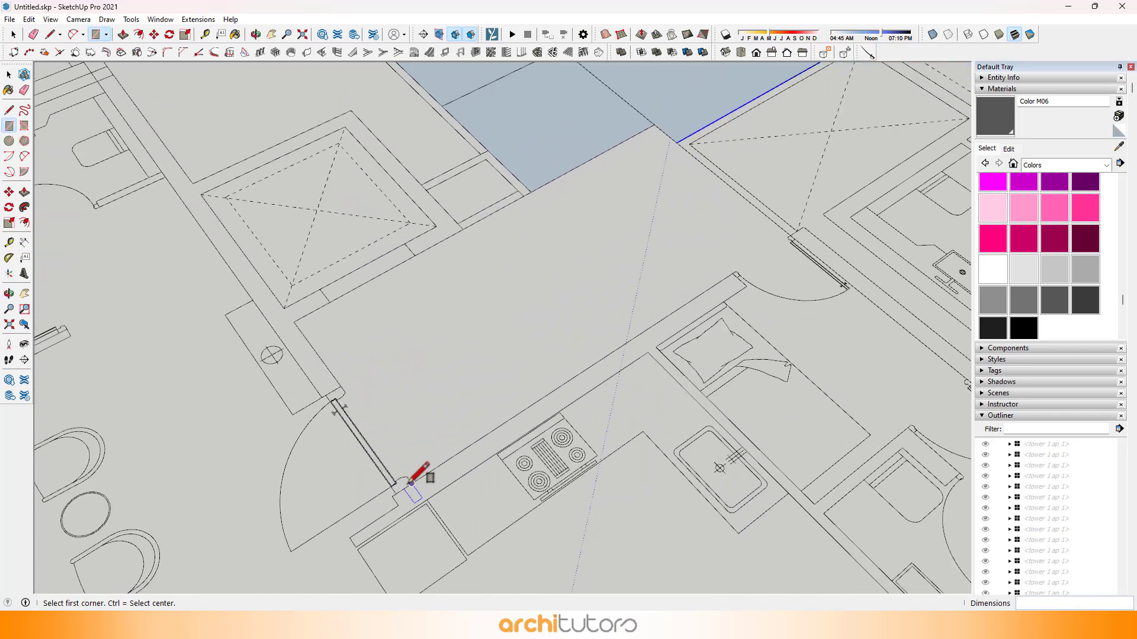
pyautogui.click(676, 142)
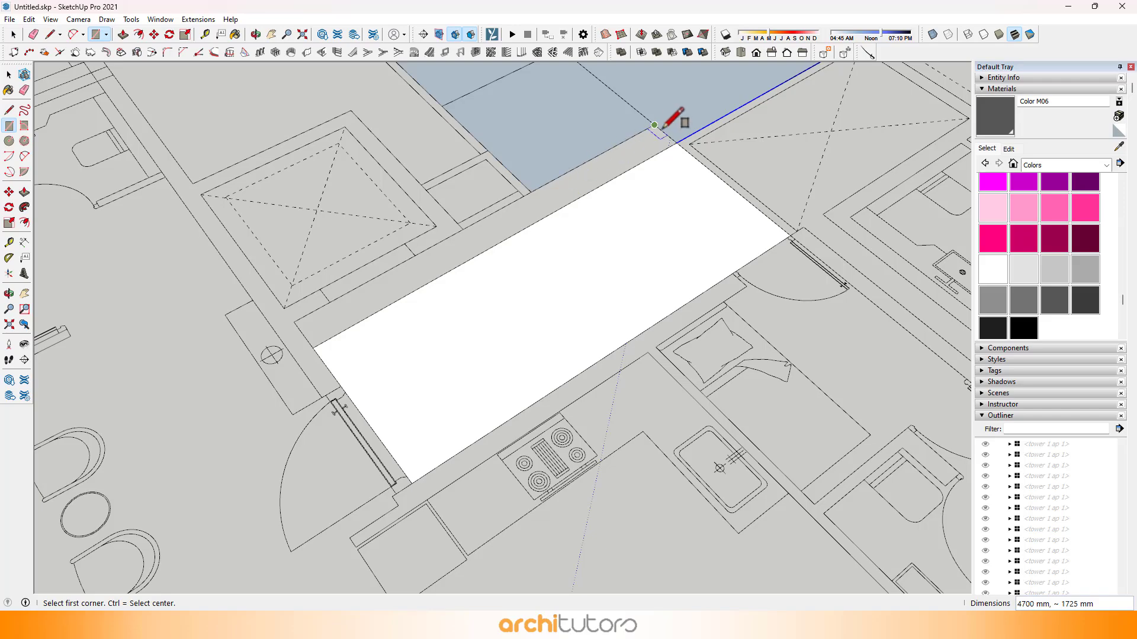
pyautogui.click(313, 348)
# Step: Erase the edges between the second core's corridor rectangles to merge them into one floor face
pyautogui.press('e')
pyautogui.scroll(-2, 533, 318)
pyautogui.moveTo(573, 237)
pyautogui.mouseDown()
pyautogui.moveTo(576, 190)
pyautogui.moveTo(615, 159)
pyautogui.mouseUp()
pyautogui.scroll(-3, 592, 167)
pyautogui.scroll(3, 610, 245)
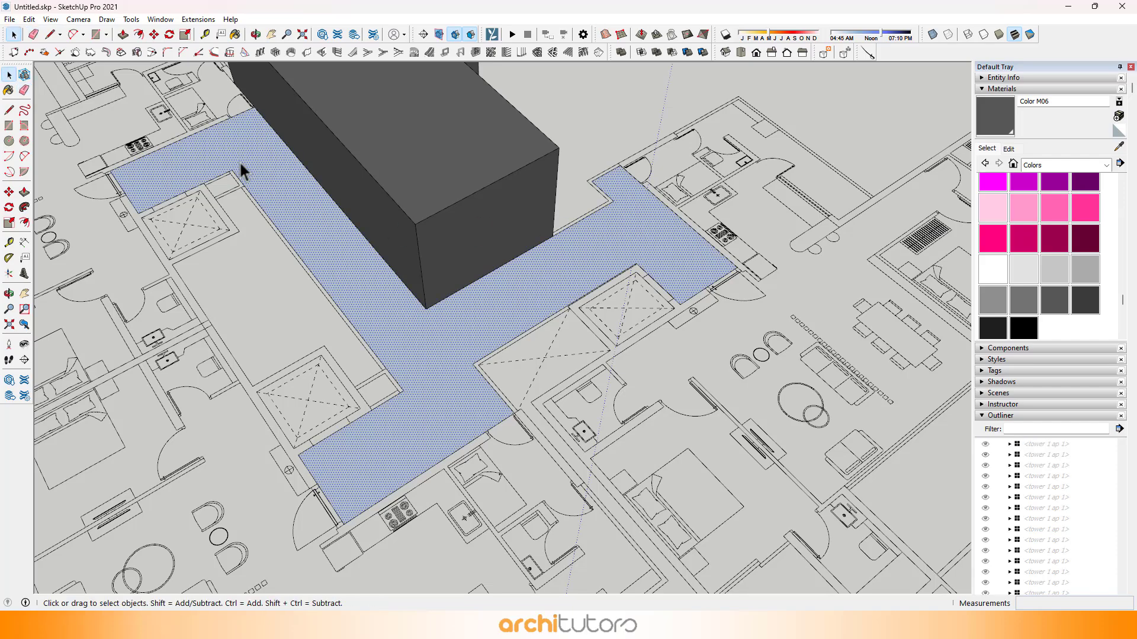
# Step: Extrude the merged corridor floor 20 mm, and extrude it further to form a thicker slab
pyautogui.press('p')
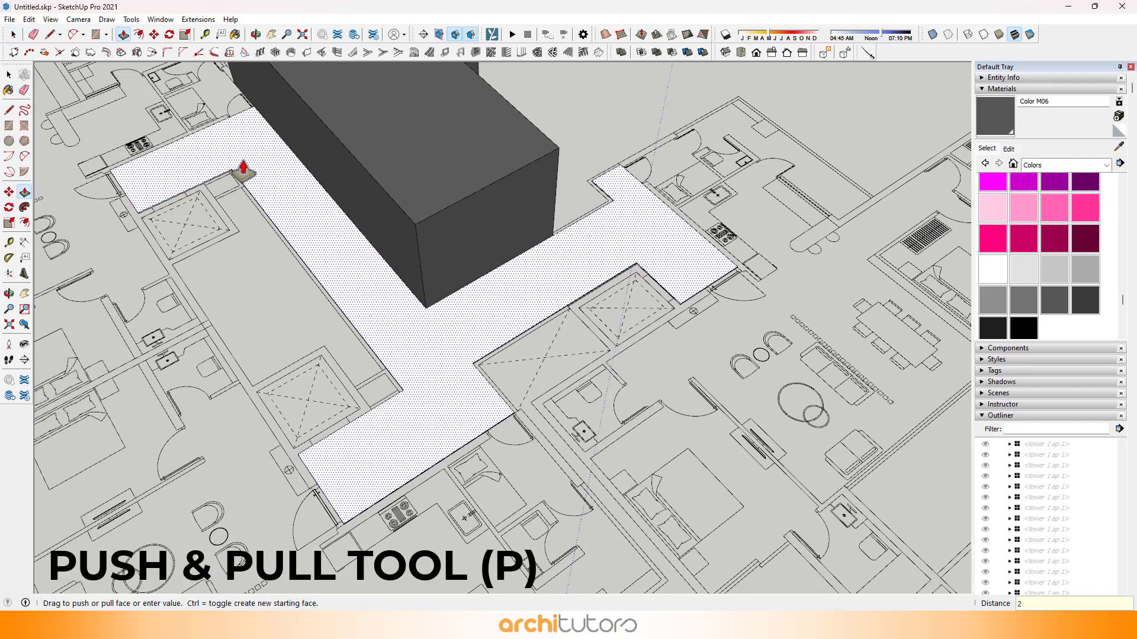
pyautogui.press('Return')
pyautogui.moveTo(321, 259); pyautogui.dragTo(852, 89, button='middle')
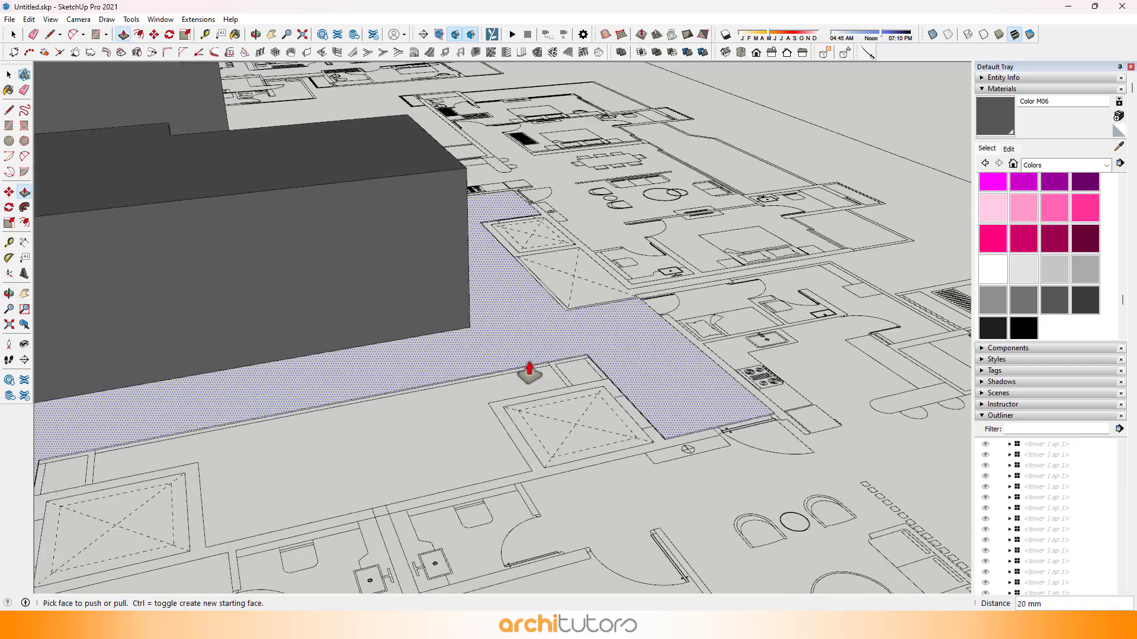
pyautogui.scroll(3, 540, 362)
pyautogui.click(539, 361)
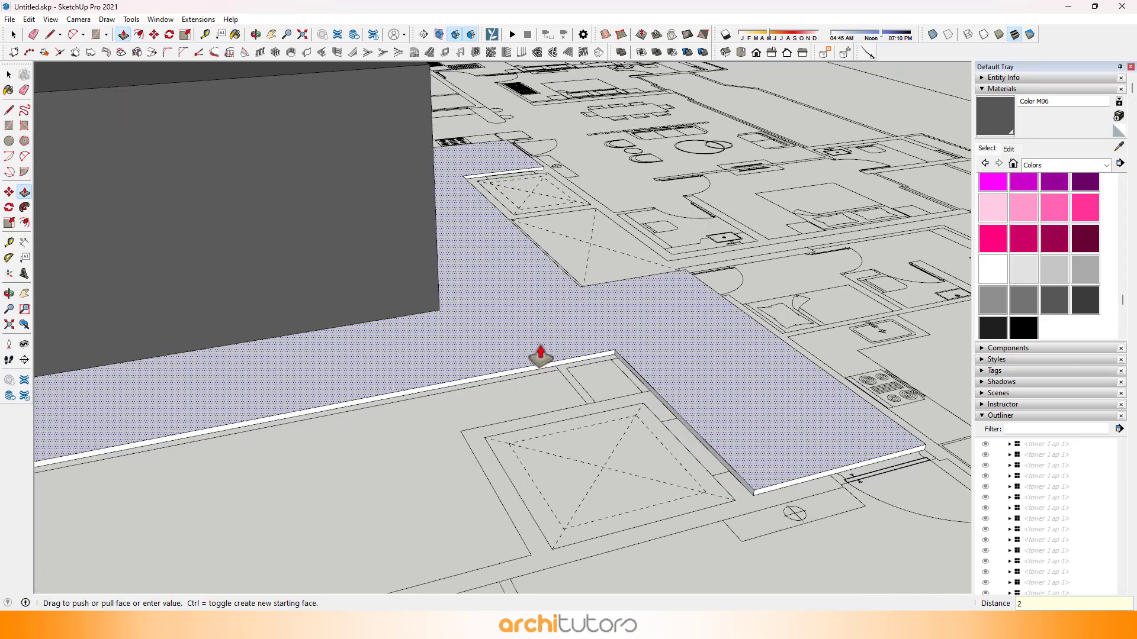
pyautogui.press('Return')
# Step: Extrude the first core's corridor floor to the same height as the slab at the other core block
pyautogui.scroll(-8, 735, 294)
pyautogui.moveTo(308, 302); pyautogui.dragTo(897, 301, button='middle')
pyautogui.scroll(1, 388, 319)
pyautogui.click(390, 317)
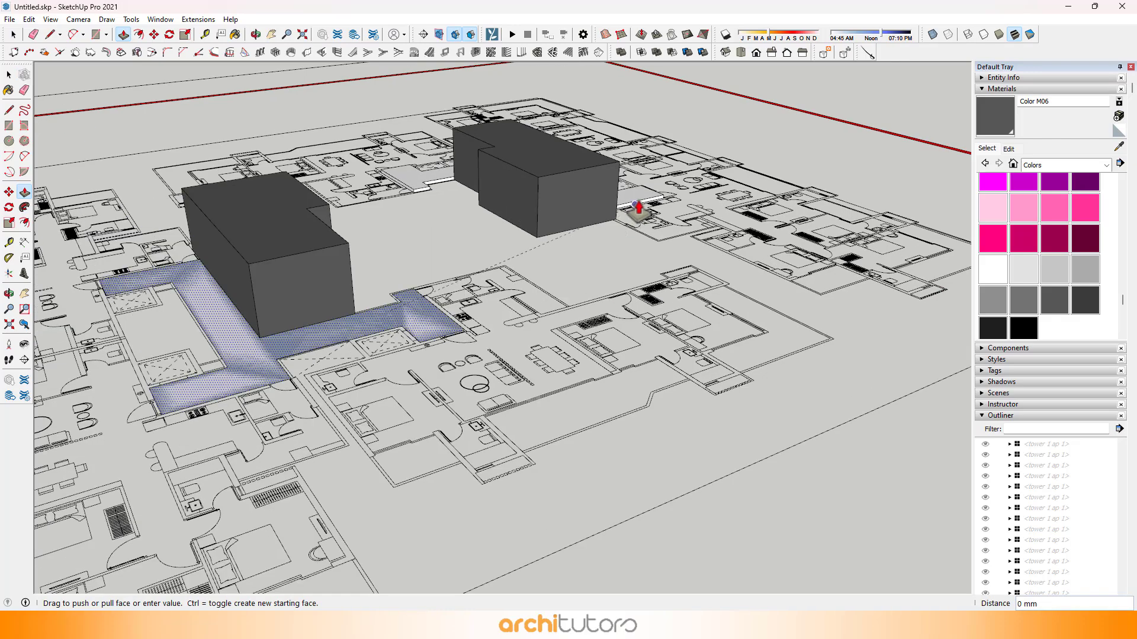
# Step: Select both corridor slabs and make them one group
pyautogui.press('space')
pyautogui.scroll(3, 416, 303)
pyautogui.click(418, 307)
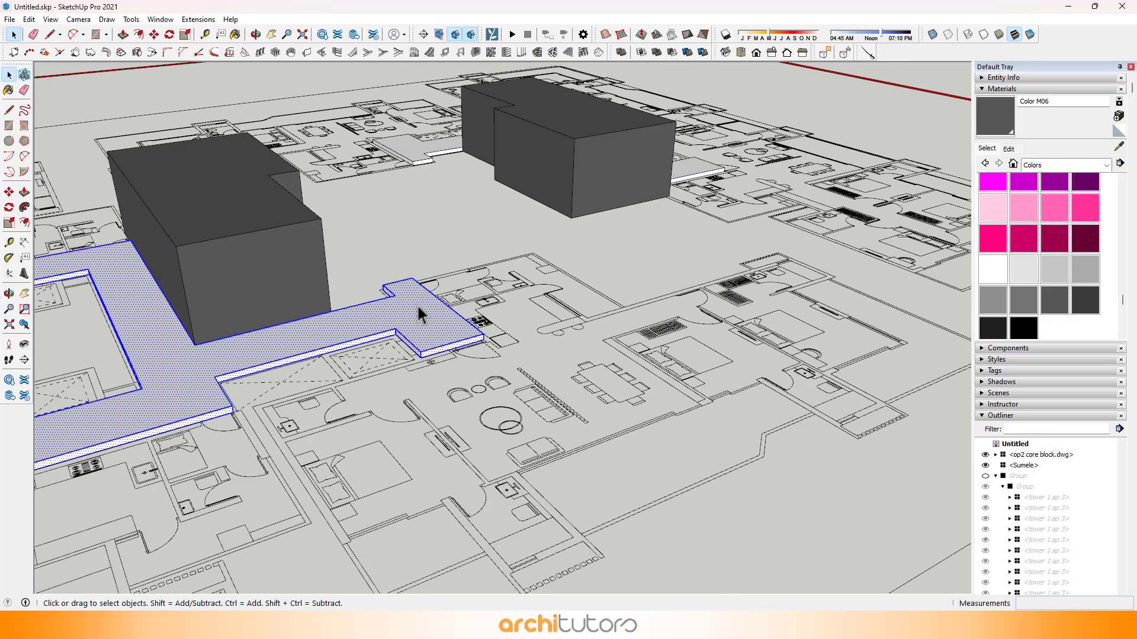
pyautogui.rightClick(700, 169)
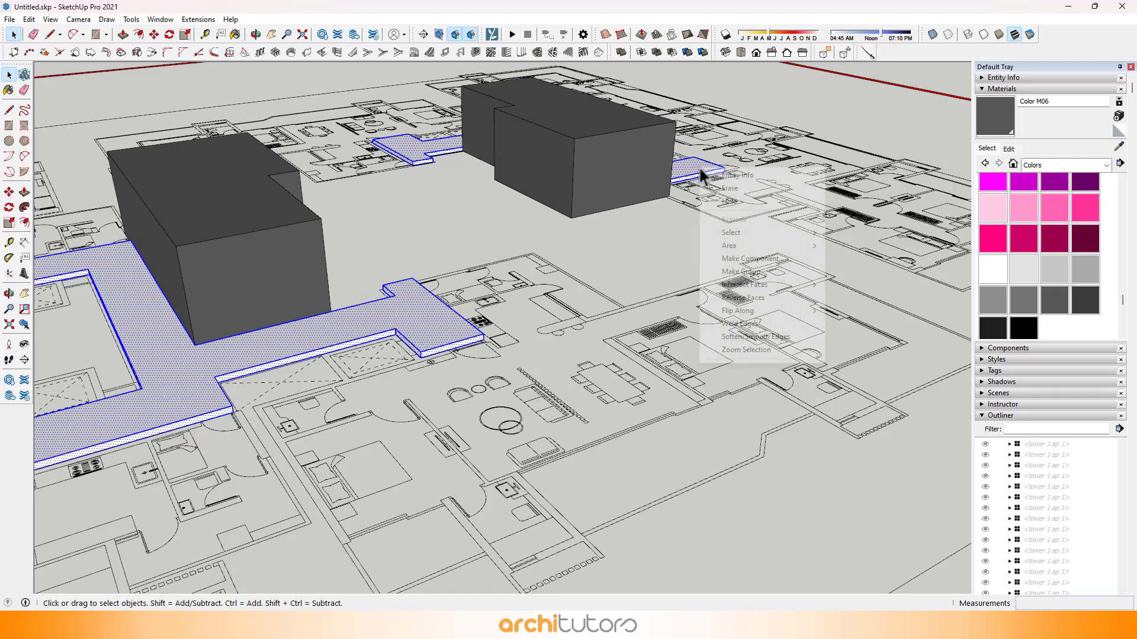
pyautogui.click(761, 272)
# Step: Combine the slab group and the two core blocks into a component named "core tower"
pyautogui.moveTo(599, 249); pyautogui.dragTo(471, 264, button='middle')
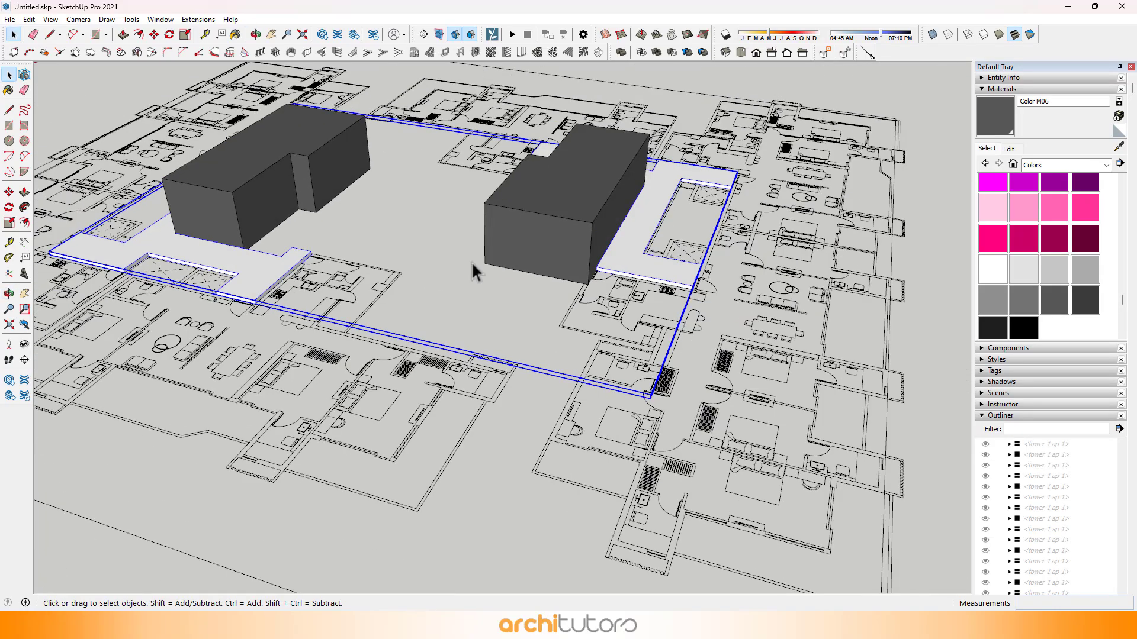
pyautogui.keyDown('shift'); pyautogui.click(604, 212); pyautogui.keyUp('shift')
pyautogui.rightClick(566, 215)
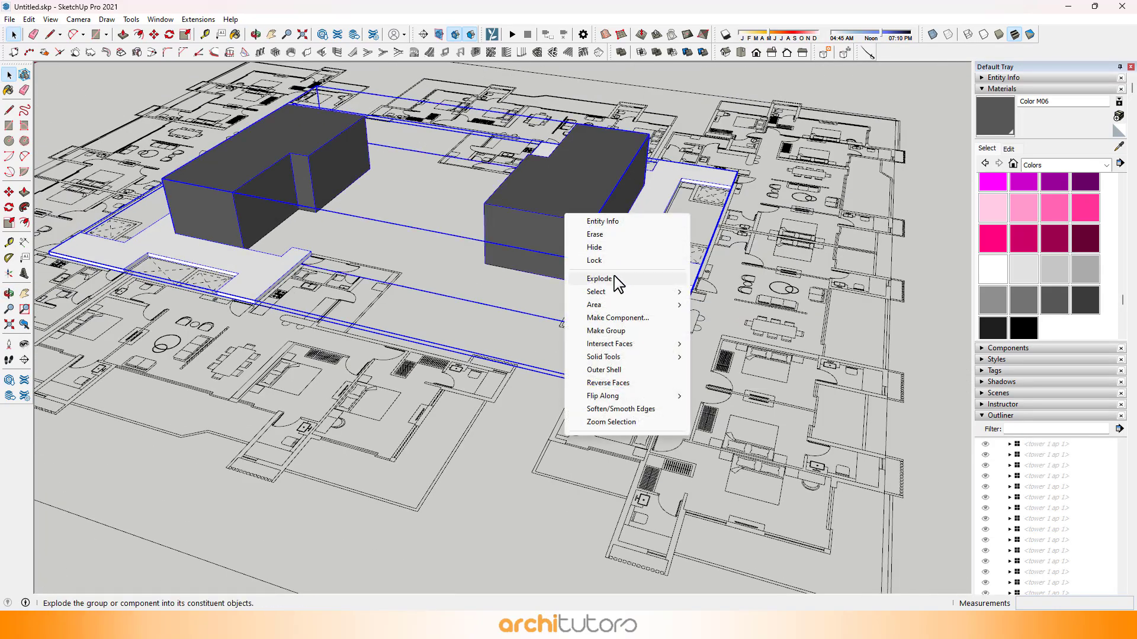
pyautogui.click(610, 318)
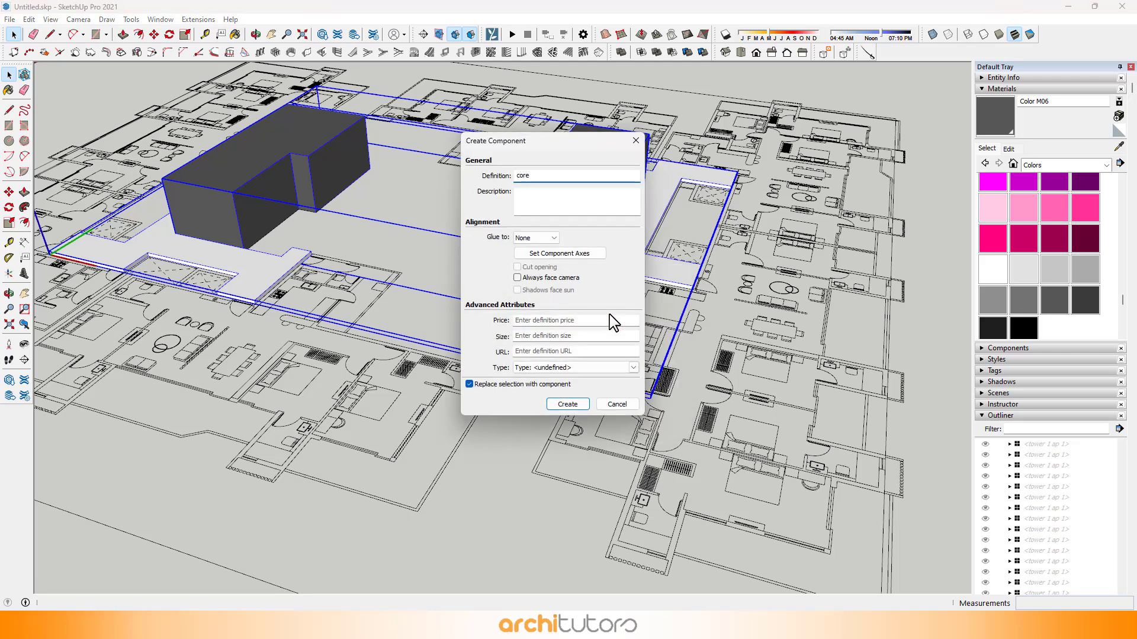
pyautogui.write('core tower')
pyautogui.press('Return')
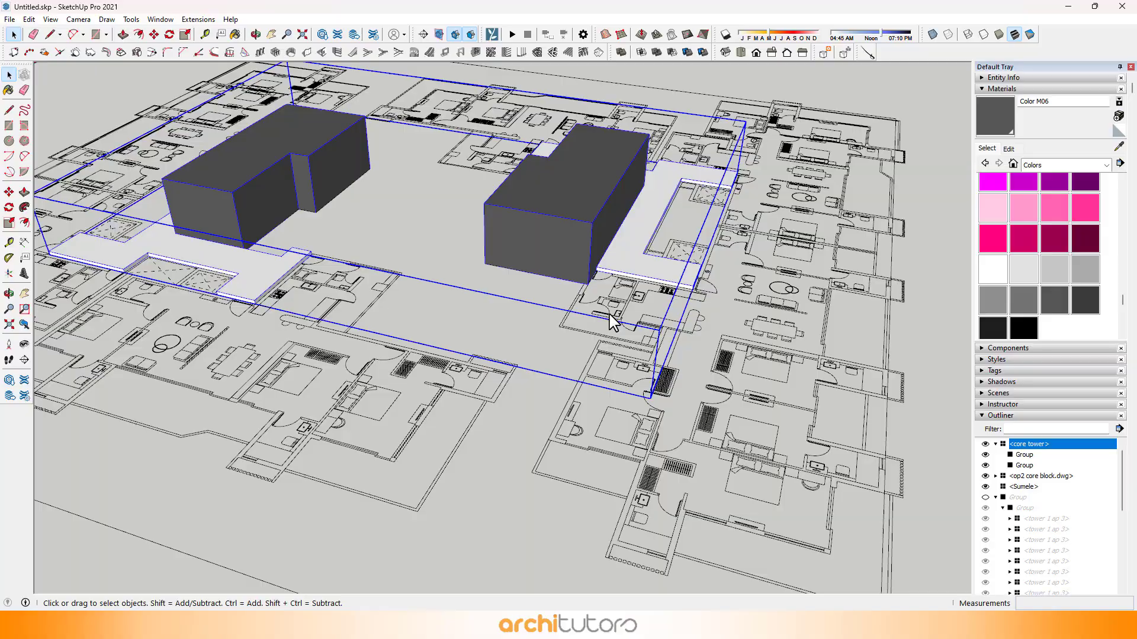
# Step: Copy the core component straight up by 3300 mm, from the core block's base corner to its top corner
pyautogui.moveTo(811, 235); pyautogui.dragTo(379, 237, button='middle')
pyautogui.moveTo(773, 305); pyautogui.dragTo(176, 245, button='middle')
pyautogui.scroll(1, 446, 289)
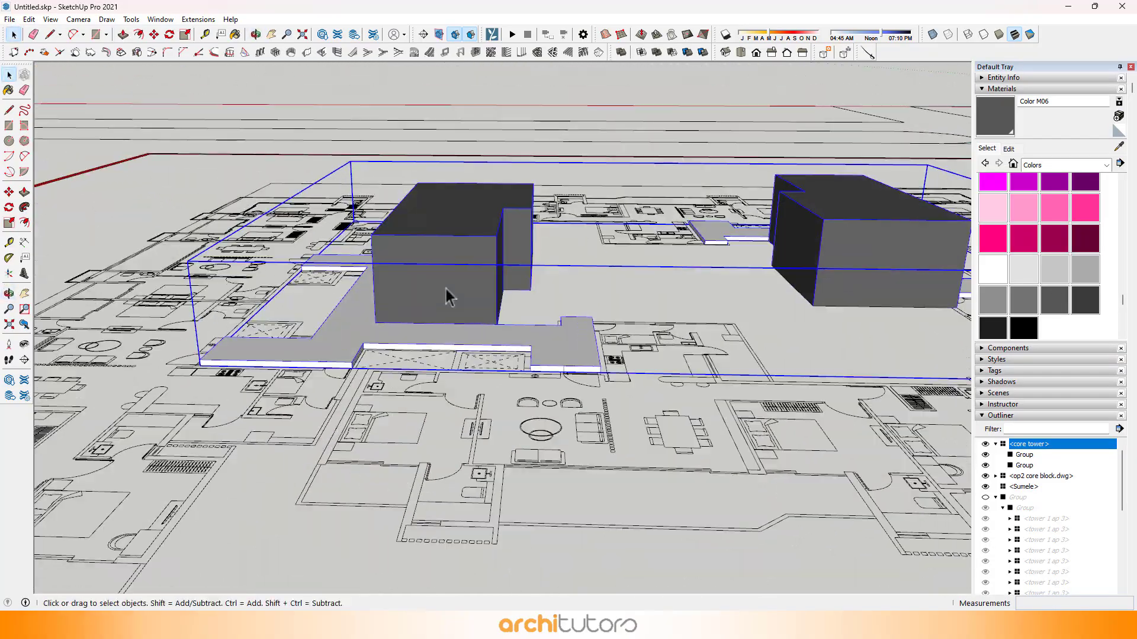
pyautogui.moveTo(446, 289); pyautogui.dragTo(719, 249, button='middle')
pyautogui.scroll(2, 605, 238)
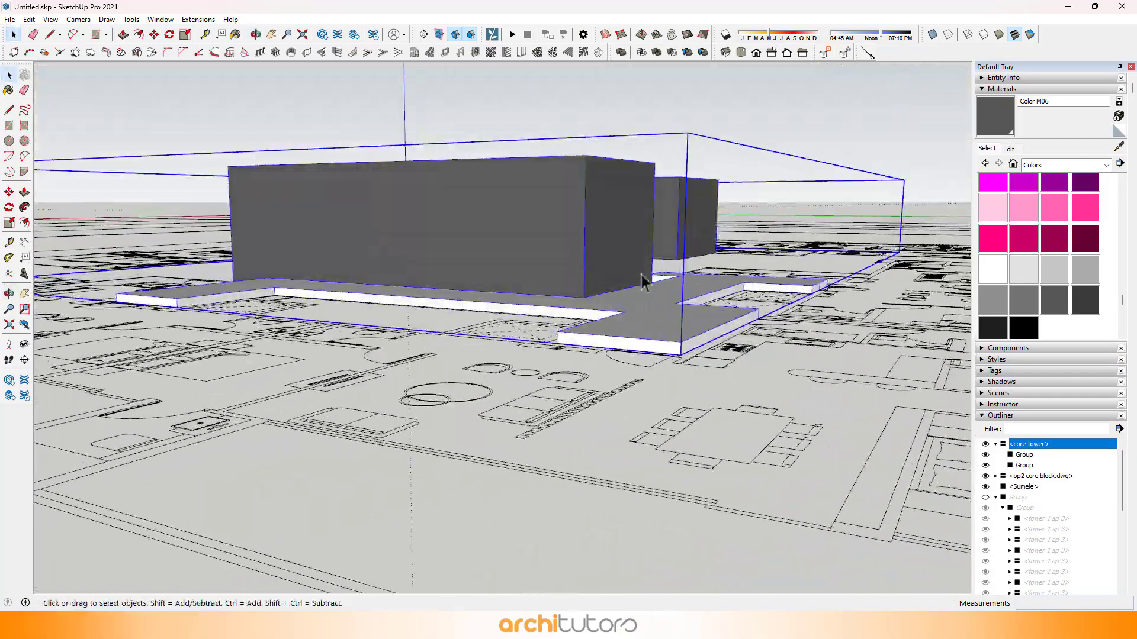
pyautogui.moveTo(642, 281); pyautogui.dragTo(548, 316, button='middle')
pyautogui.scroll(2, 552, 177)
pyautogui.press('m')
pyautogui.press('ctrl')
pyautogui.click(554, 305)
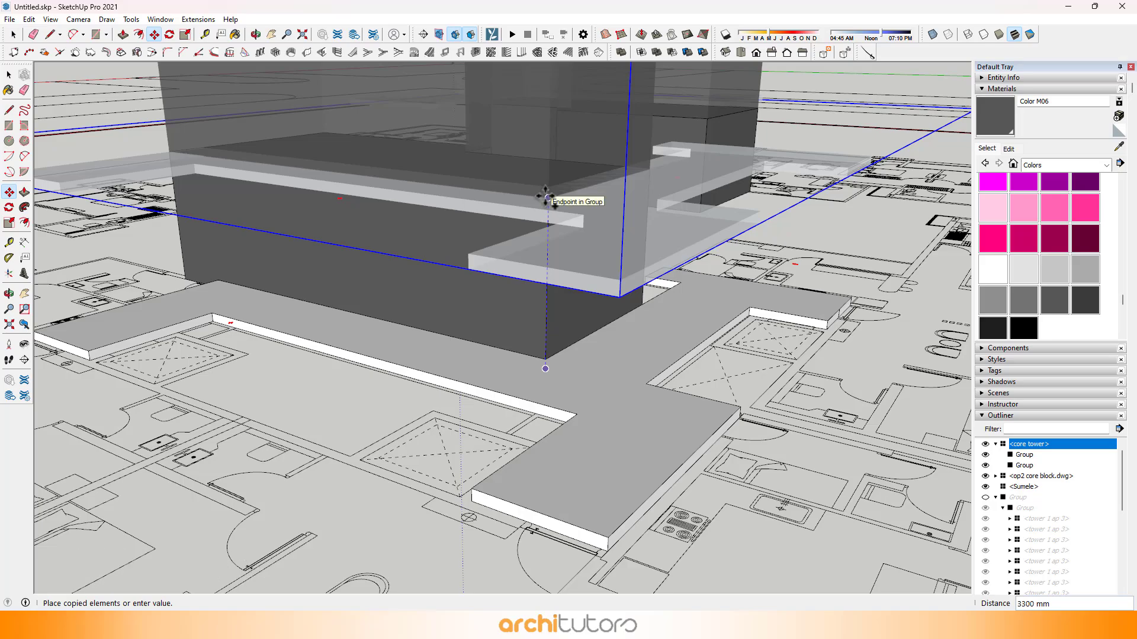
pyautogui.click(546, 197)
# Step: Repeat the vertical copy as an array to stack the core component over all the tower's floors
pyautogui.scroll(-8, 525, 264)
pyautogui.moveTo(509, 278); pyautogui.dragTo(497, 301, button='middle')
pyautogui.press('Return')
pyautogui.scroll(-2, 500, 355)
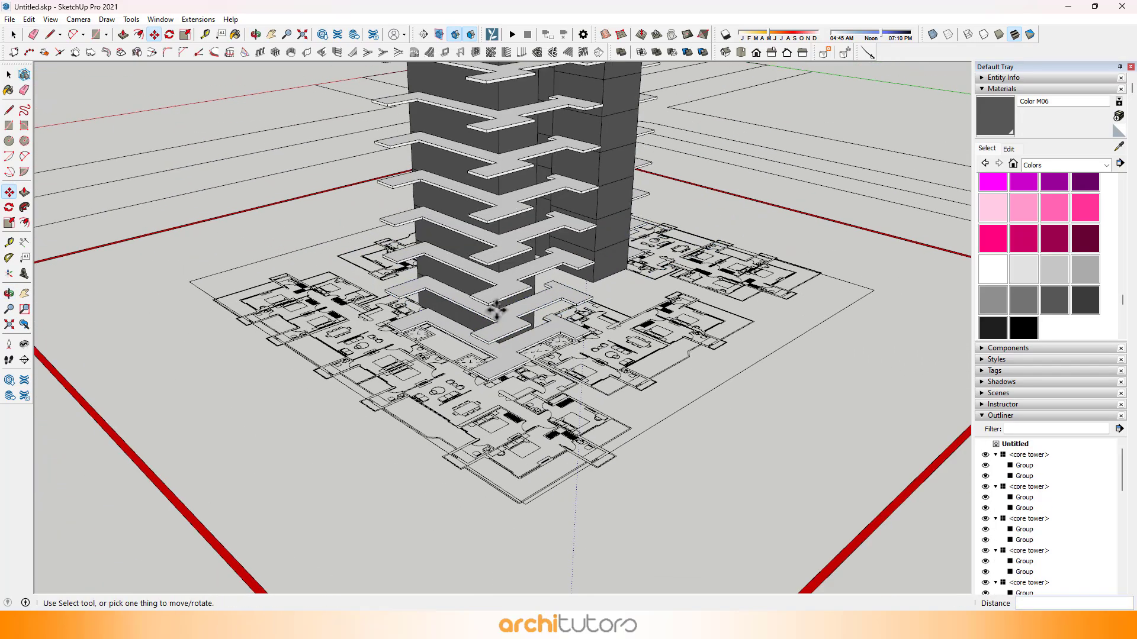
# Step: Examine the stacked core tower from its top floor down to the slabs above the apartment plan
pyautogui.moveTo(632, 211); pyautogui.dragTo(578, 328, button='middle')
pyautogui.scroll(-1, 576, 330)
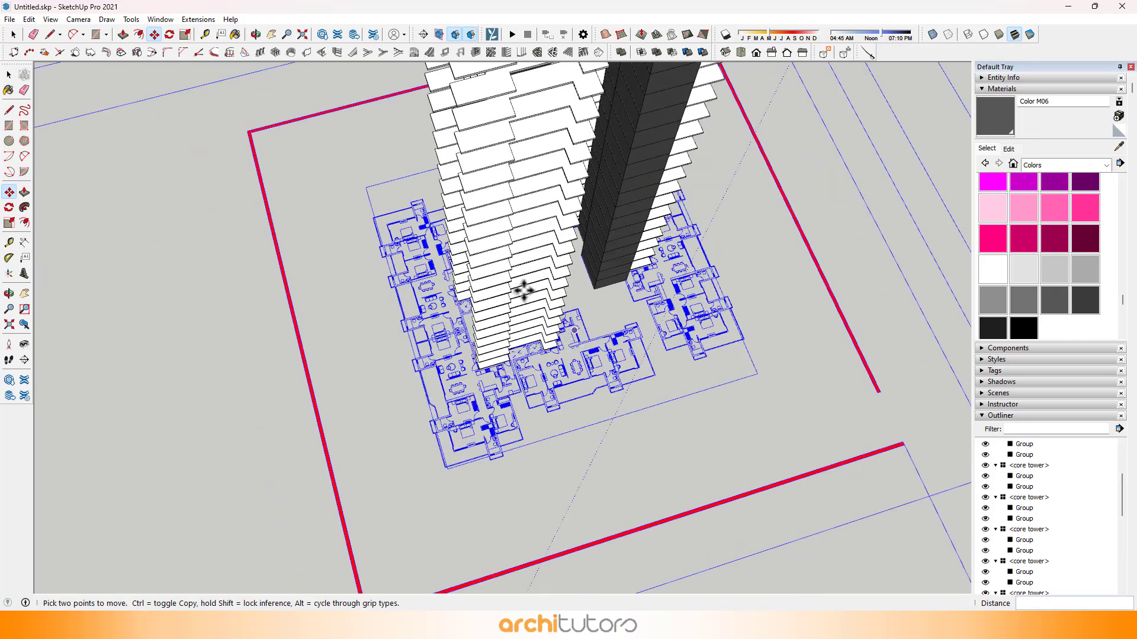
pyautogui.moveTo(525, 290); pyautogui.dragTo(569, 390, button='middle')
pyautogui.scroll(-1, 570, 391)
pyautogui.scroll(5, 501, 271)
pyautogui.press('space')
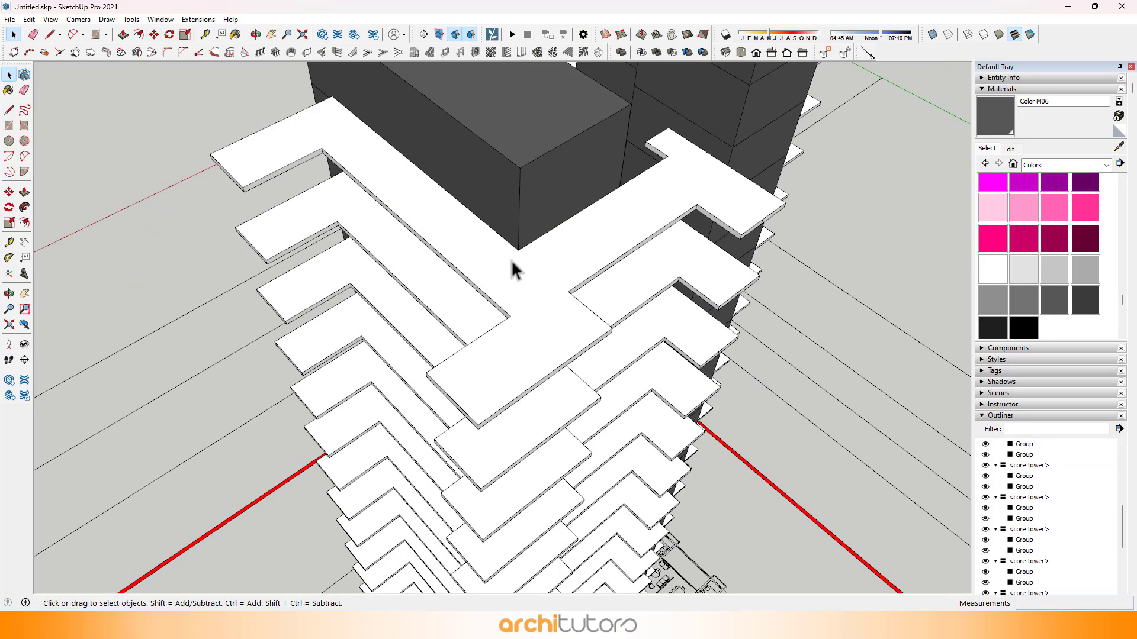
pyautogui.click(487, 263)
pyautogui.moveTo(485, 264); pyautogui.dragTo(781, 285, button='middle')
pyautogui.scroll(-2, 466, 270)
pyautogui.scroll(-1, 466, 270)
pyautogui.keyDown('shift'); pyautogui.moveTo(524, 441); pyautogui.dragTo(541, 207, button='middle'); pyautogui.keyUp('shift')
pyautogui.keyDown('shift'); pyautogui.moveTo(544, 458); pyautogui.dragTo(521, 261, button='middle'); pyautogui.keyUp('shift')
pyautogui.scroll(4, 462, 402)
pyautogui.scroll(3, 455, 399)
pyautogui.moveTo(456, 394); pyautogui.dragTo(597, 409, button='middle')
pyautogui.scroll(2, 363, 400)
pyautogui.keyDown('shift'); pyautogui.moveTo(363, 401); pyautogui.dragTo(583, 309, button='middle'); pyautogui.keyUp('shift')
pyautogui.scroll(-1, 579, 311)
pyautogui.moveTo(662, 318); pyautogui.dragTo(664, 319, button='middle')
pyautogui.scroll(-8, 551, 412)
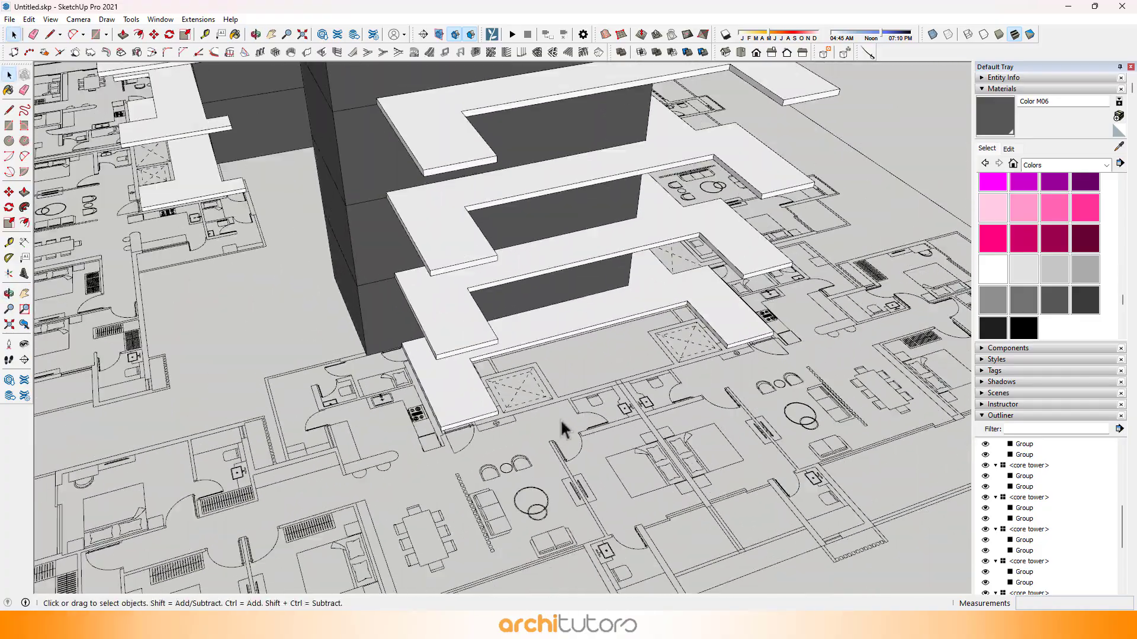
pyautogui.click(9, 75)
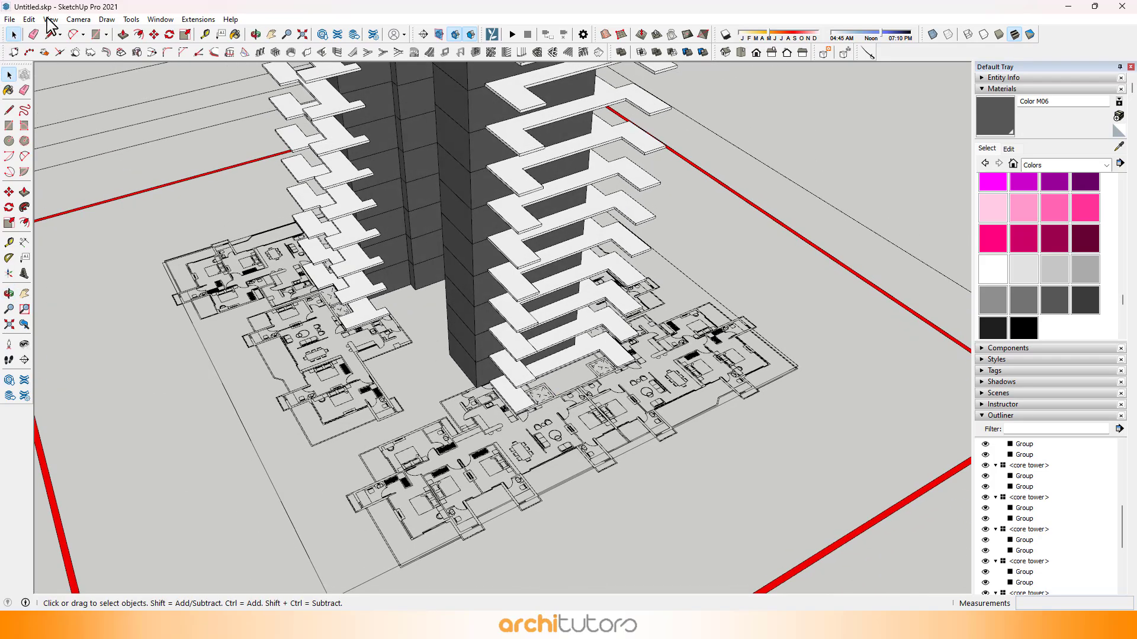
# Step: Unhide all hidden geometry of the tower and bring its rooftop and core blocks into view
pyautogui.click(29, 19)
pyautogui.moveTo(67, 205)
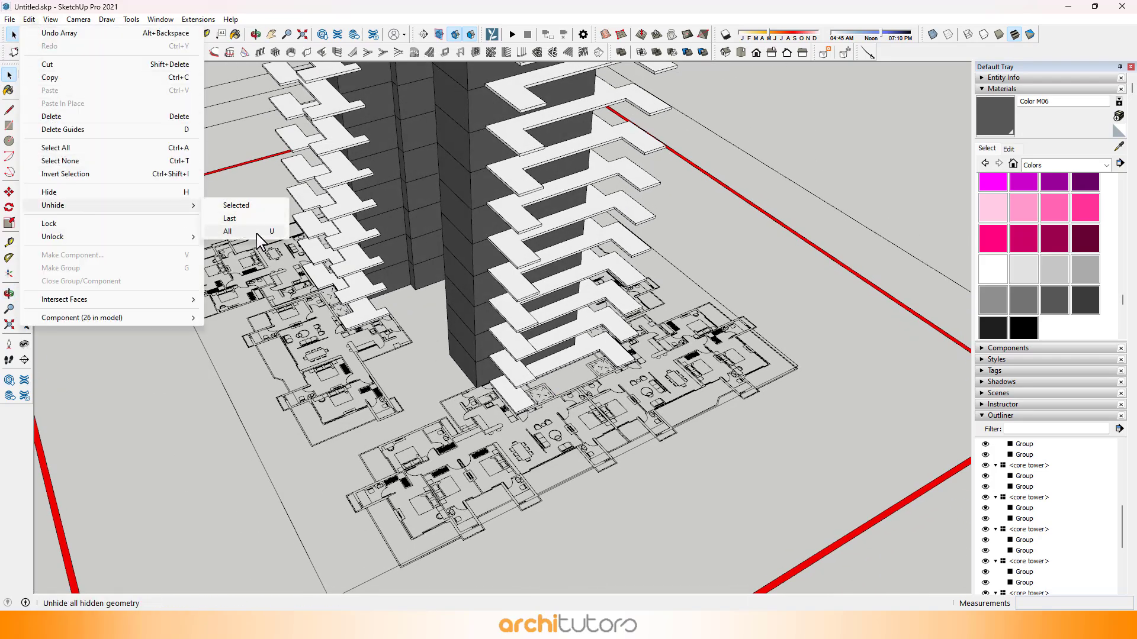
pyautogui.click(256, 235)
pyautogui.scroll(-4, 384, 264)
pyautogui.moveTo(839, 321); pyautogui.dragTo(202, 85, button='middle')
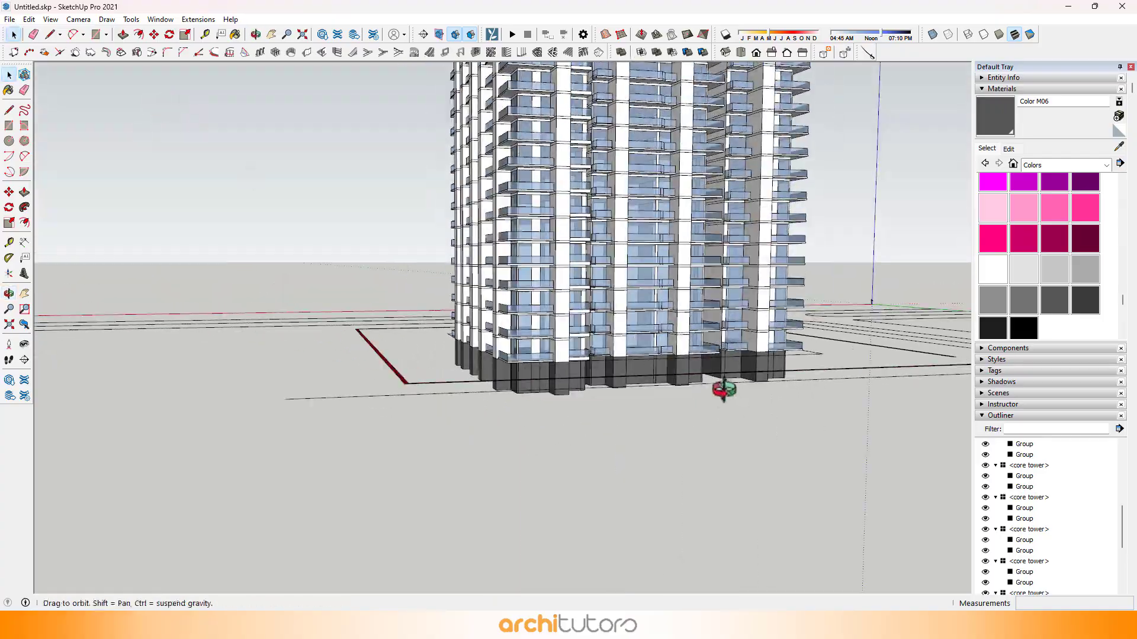
pyautogui.moveTo(724, 389); pyautogui.dragTo(393, 413, button='middle')
pyautogui.scroll(3, 519, 429)
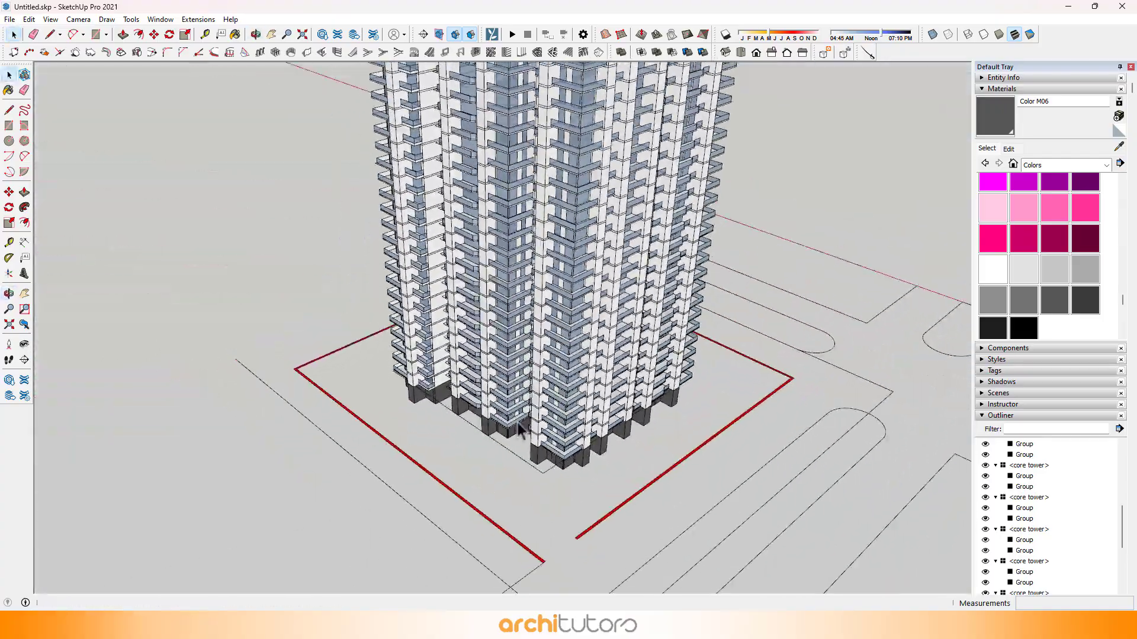
pyautogui.scroll(-3, 518, 428)
pyautogui.scroll(3, 511, 179)
pyautogui.moveTo(511, 178); pyautogui.dragTo(587, 145, button='middle')
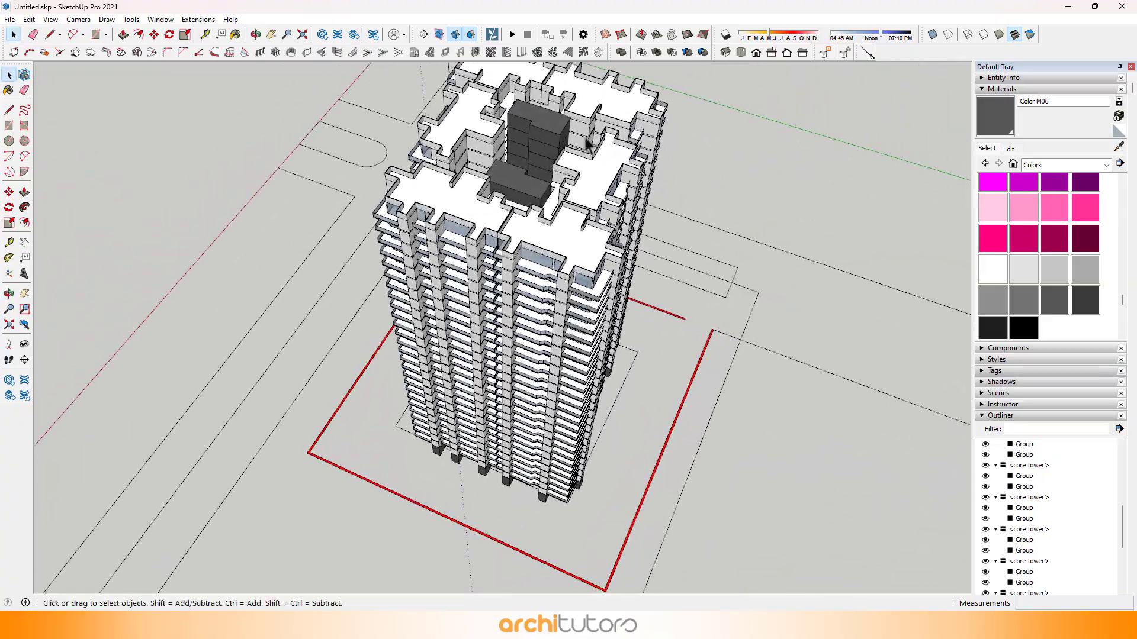
# Step: Make the topmost core component unique, open it for editing and select its corridor slab group
pyautogui.scroll(4, 520, 112)
pyautogui.moveTo(462, 132); pyautogui.dragTo(853, 175, button='middle')
pyautogui.scroll(3, 742, 185)
pyautogui.keyDown('shift'); pyautogui.moveTo(743, 184); pyautogui.dragTo(396, 218, button='middle'); pyautogui.keyUp('shift')
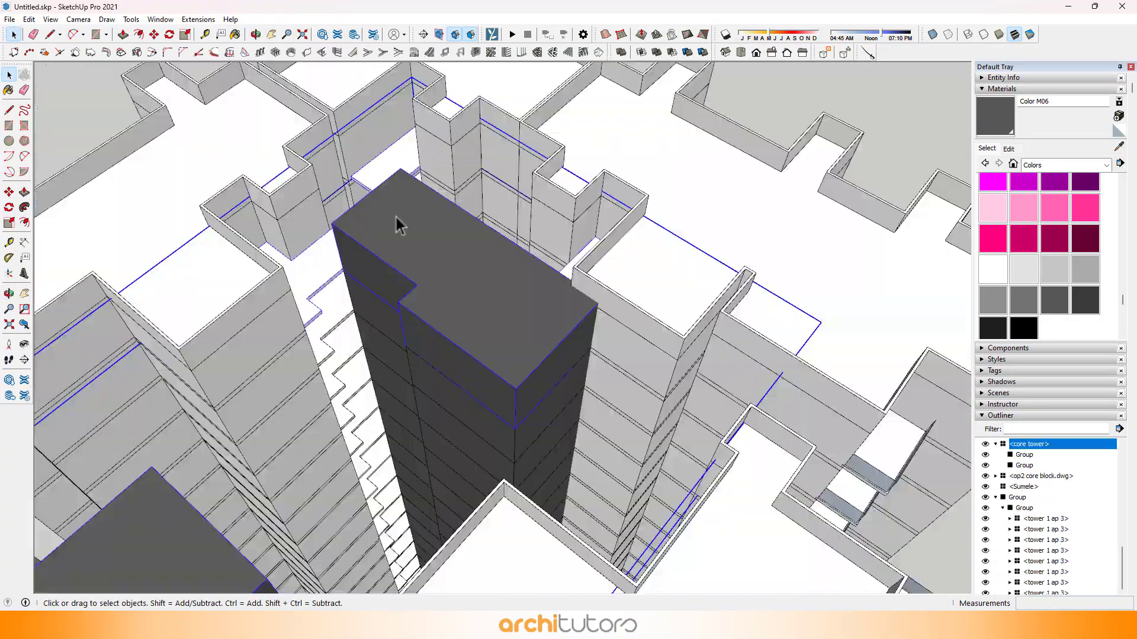
pyautogui.rightClick(396, 217)
pyautogui.click(432, 313)
pyautogui.doubleClick(357, 251)
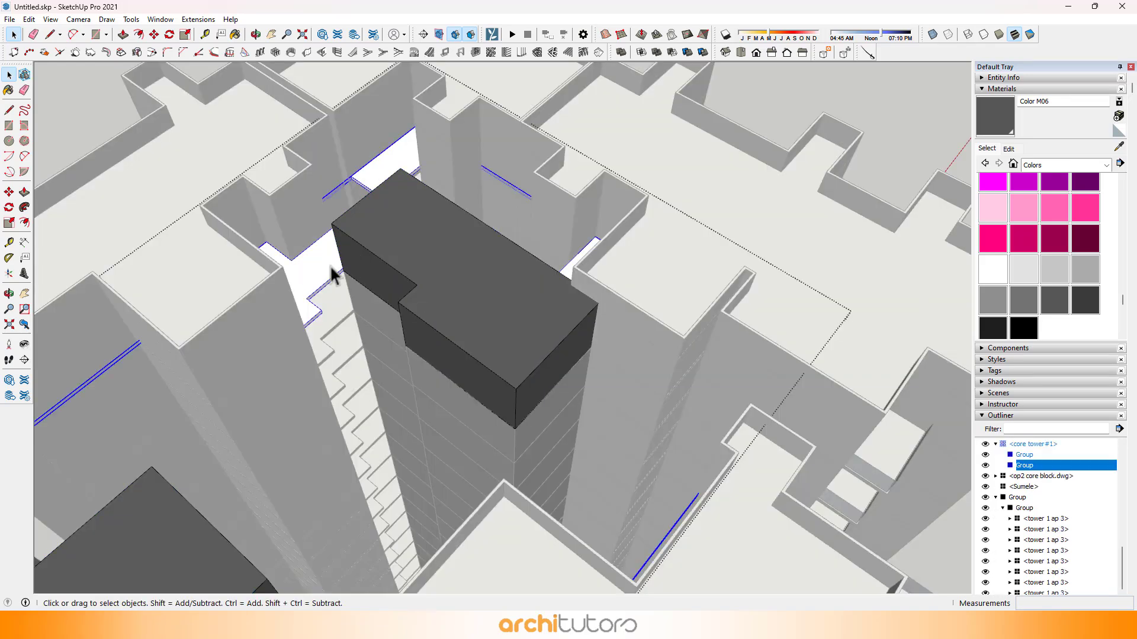
# Step: Copy the slab group 3100 mm up to the core block's top corner, and close the component
pyautogui.press('m')
pyautogui.scroll(8, 349, 267)
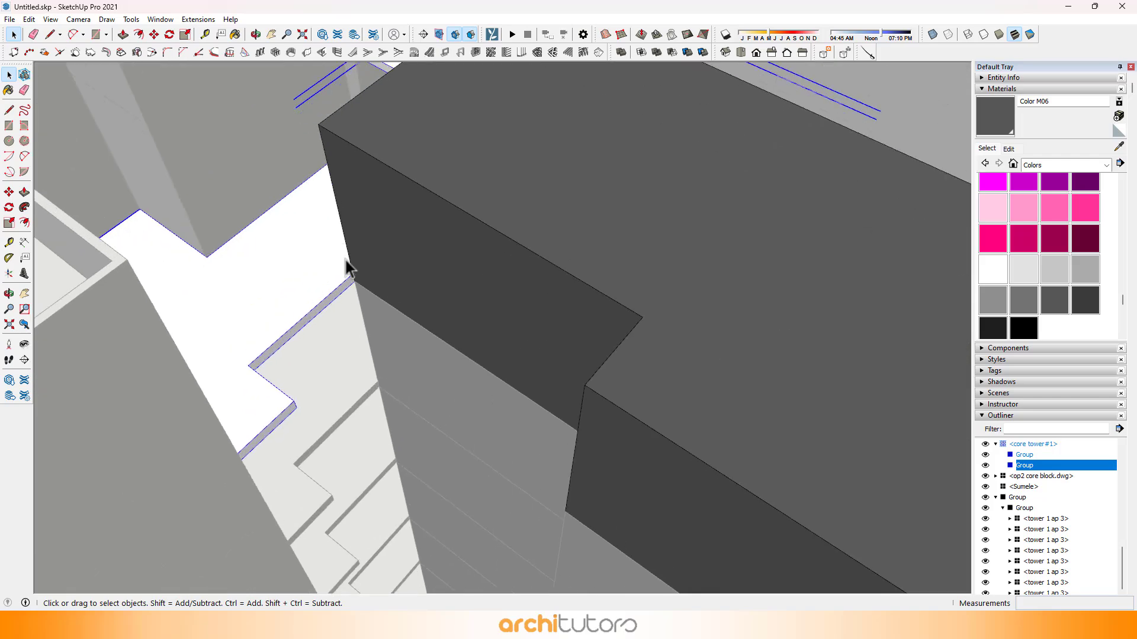
pyautogui.press('ctrl')
pyautogui.click(356, 286)
pyautogui.click(354, 280)
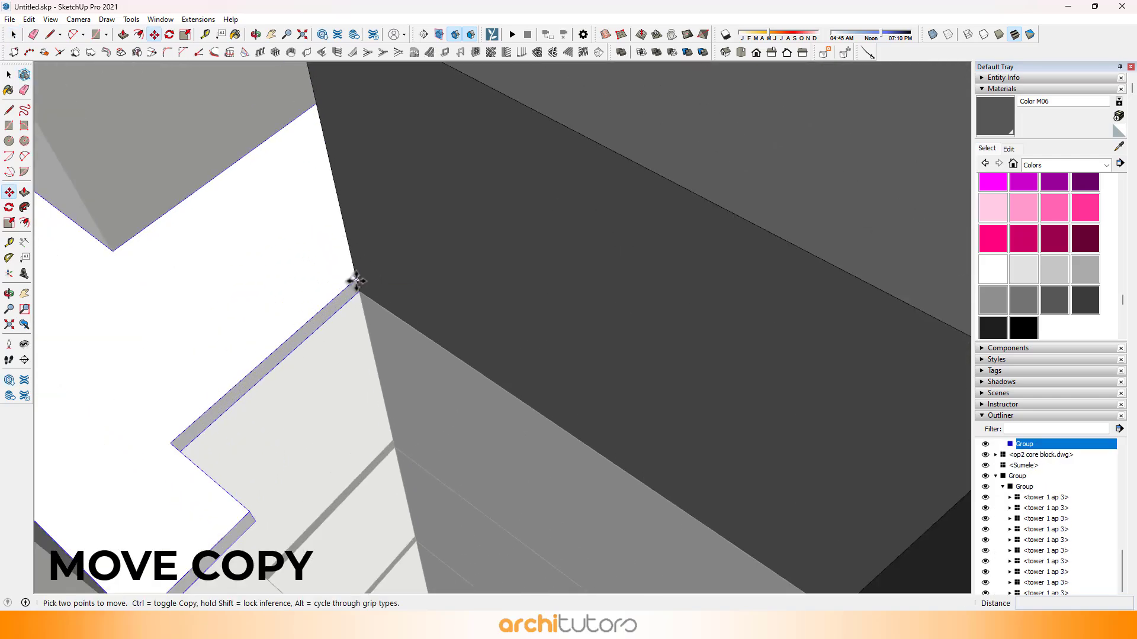
pyautogui.click(355, 277)
pyautogui.scroll(-5, 358, 272)
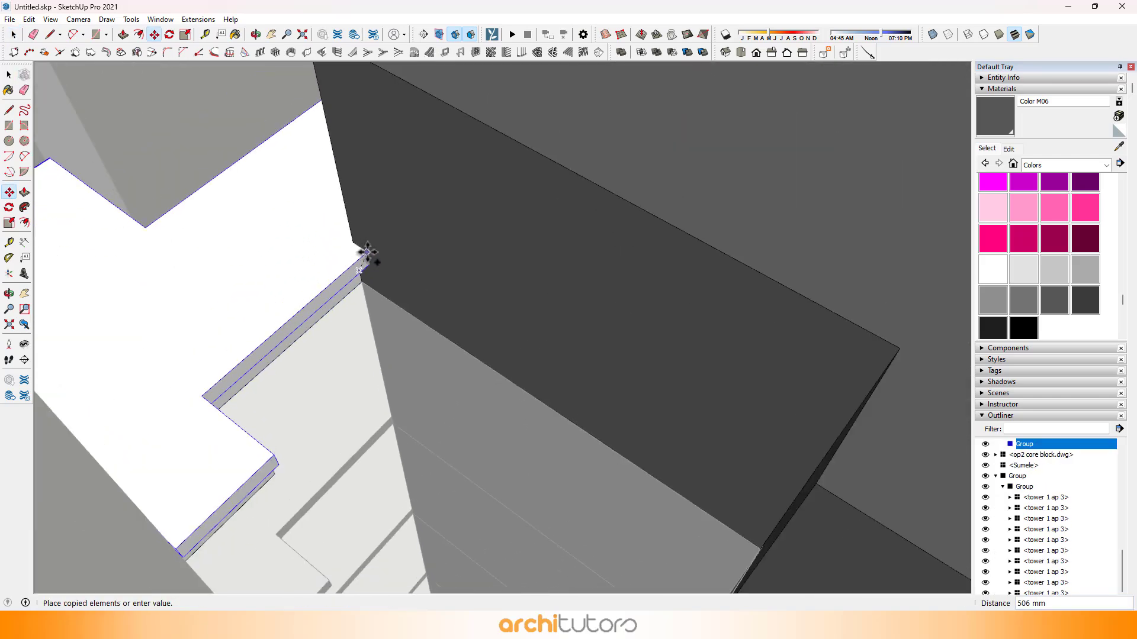
pyautogui.click(336, 142)
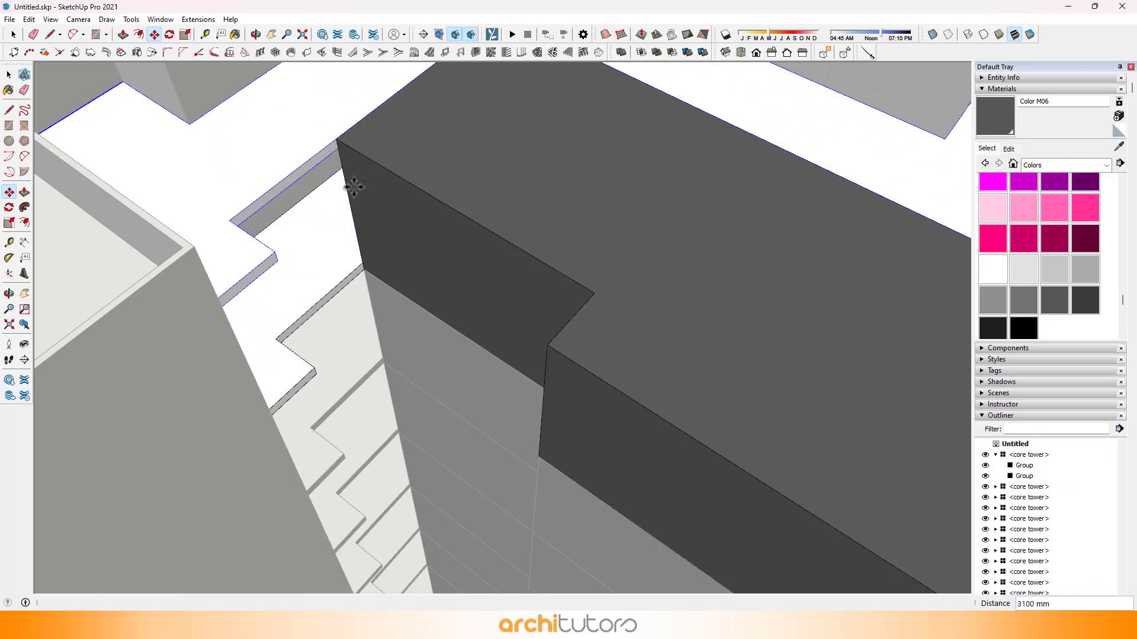
pyautogui.scroll(-2, 362, 200)
pyautogui.press('space')
pyautogui.press('Escape')
# Step: Examine the core's roof slab and the complete tower from above and from several sides
pyautogui.moveTo(433, 254); pyautogui.dragTo(325, 207, button='middle')
pyautogui.scroll(-8, 325, 207)
pyautogui.moveTo(545, 224); pyautogui.dragTo(569, 254, button='middle')
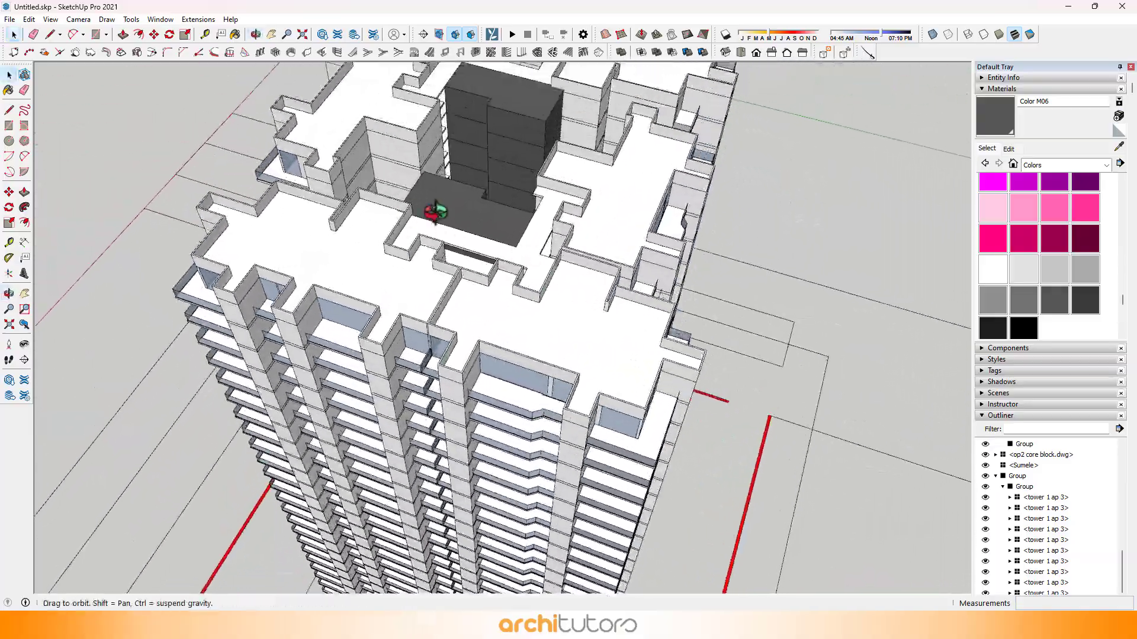
pyautogui.moveTo(436, 213); pyautogui.dragTo(718, 158, button='middle')
pyautogui.scroll(2, 512, 111)
pyautogui.moveTo(513, 112); pyautogui.dragTo(699, 196, button='middle')
pyautogui.scroll(-5, 444, 262)
pyautogui.scroll(3, 505, 322)
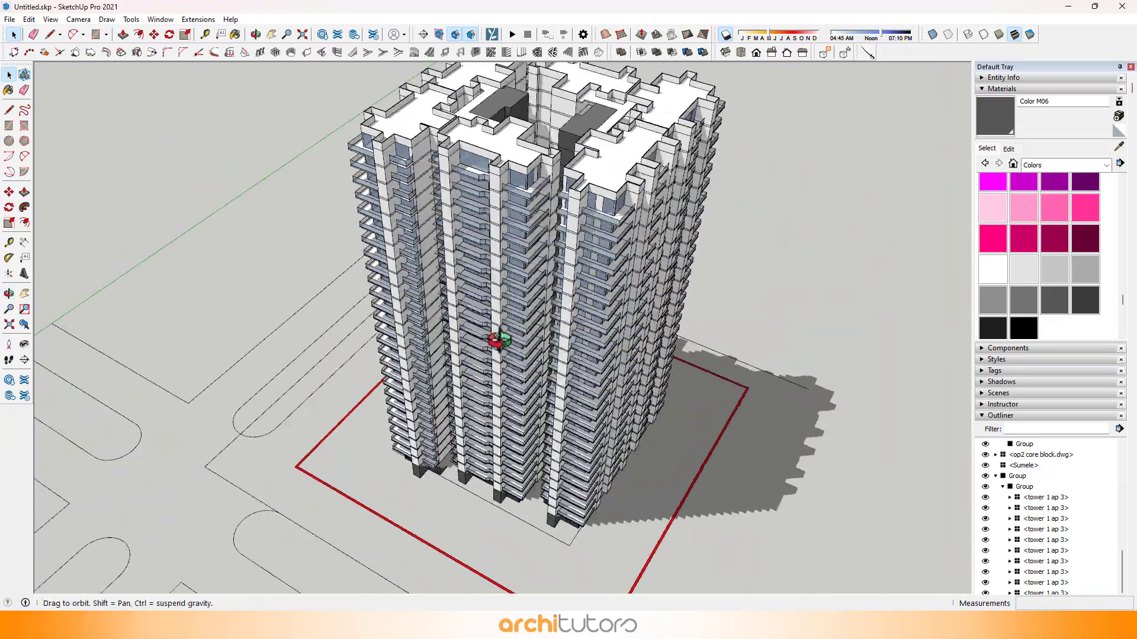
pyautogui.keyDown('shift'); pyautogui.moveTo(450, 333); pyautogui.dragTo(430, 325, button='middle'); pyautogui.keyUp('shift')
pyautogui.scroll(-1, 431, 325)
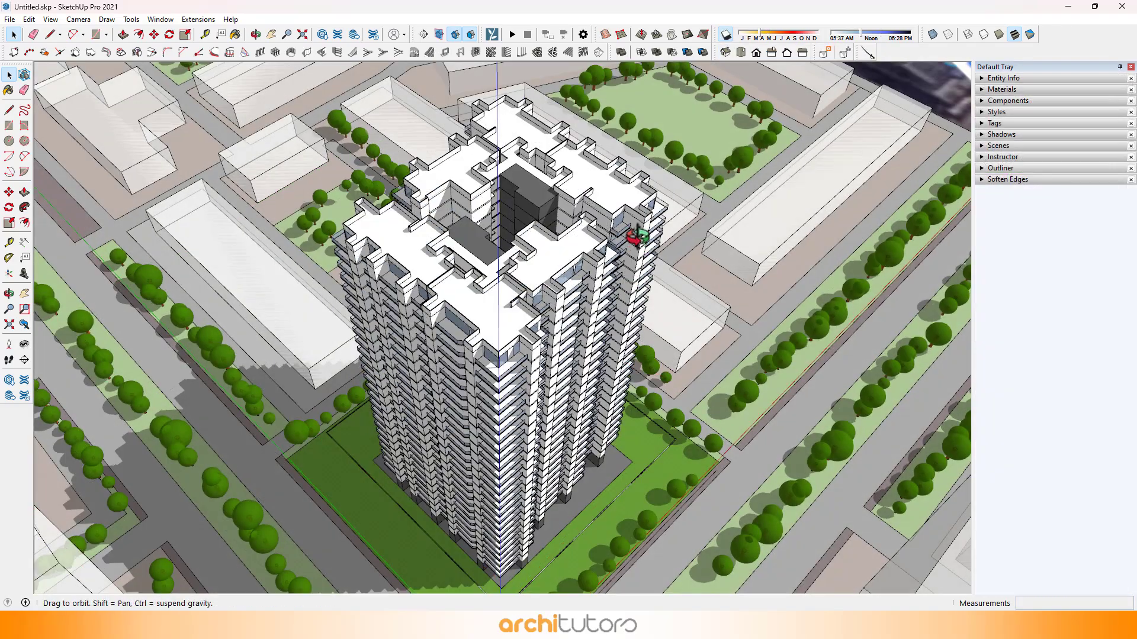
# Step: Examine the tower within its site of roads, trees and neighbouring buildings from high and low angles
pyautogui.moveTo(637, 237); pyautogui.dragTo(637, 193, button='middle')
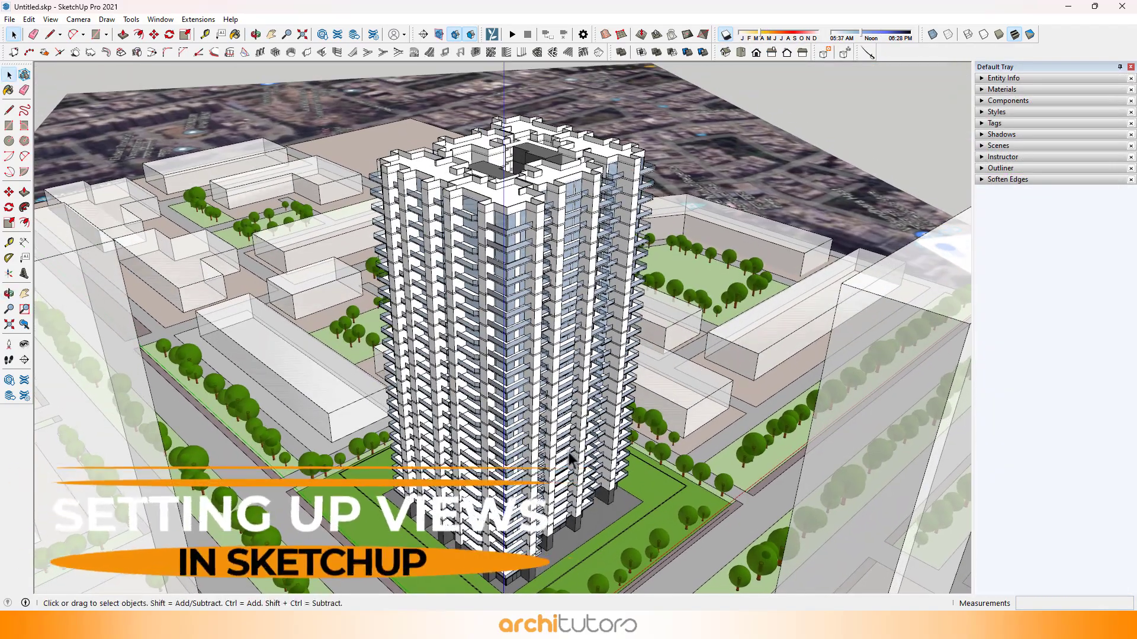
pyautogui.moveTo(566, 440); pyautogui.dragTo(636, 244, button='middle')
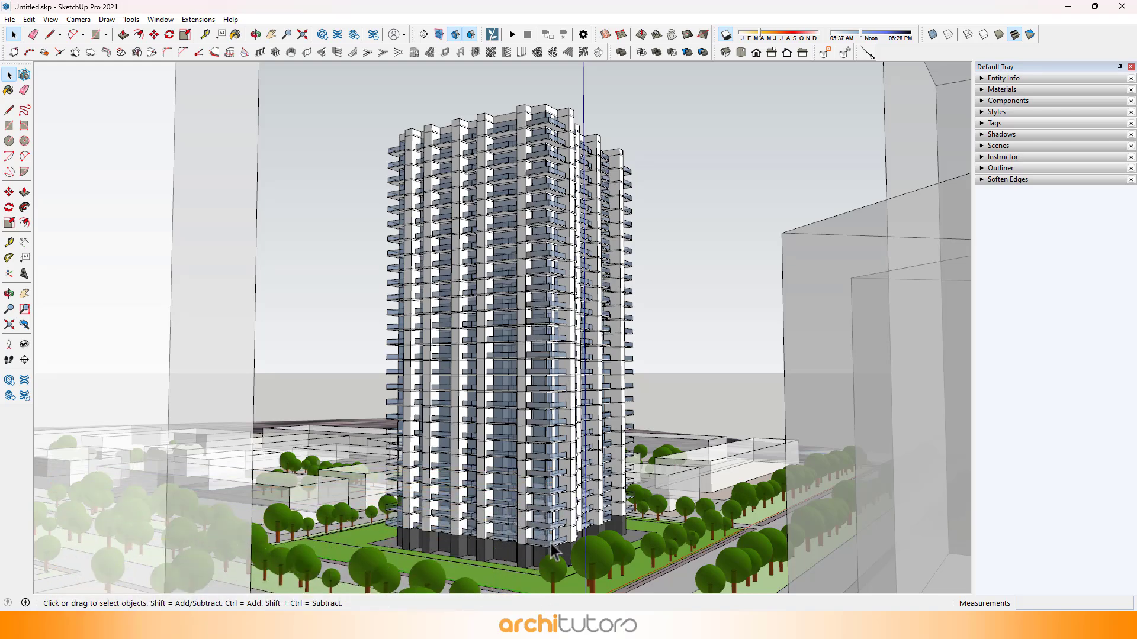
pyautogui.scroll(2, 553, 551)
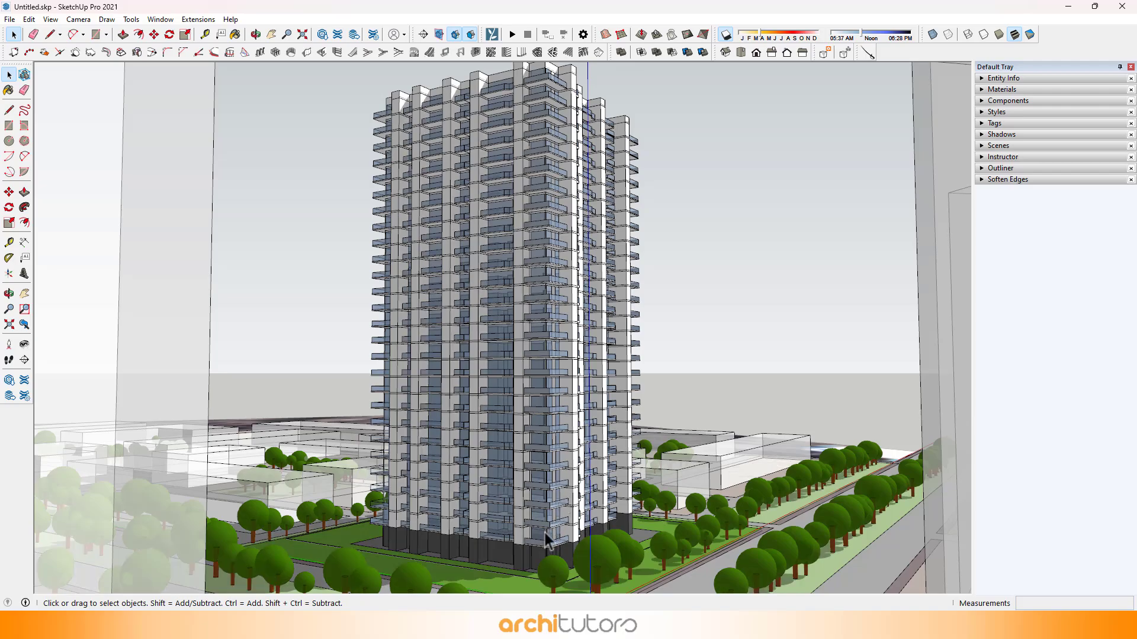
pyautogui.moveTo(717, 225); pyautogui.dragTo(66, 386, button='middle')
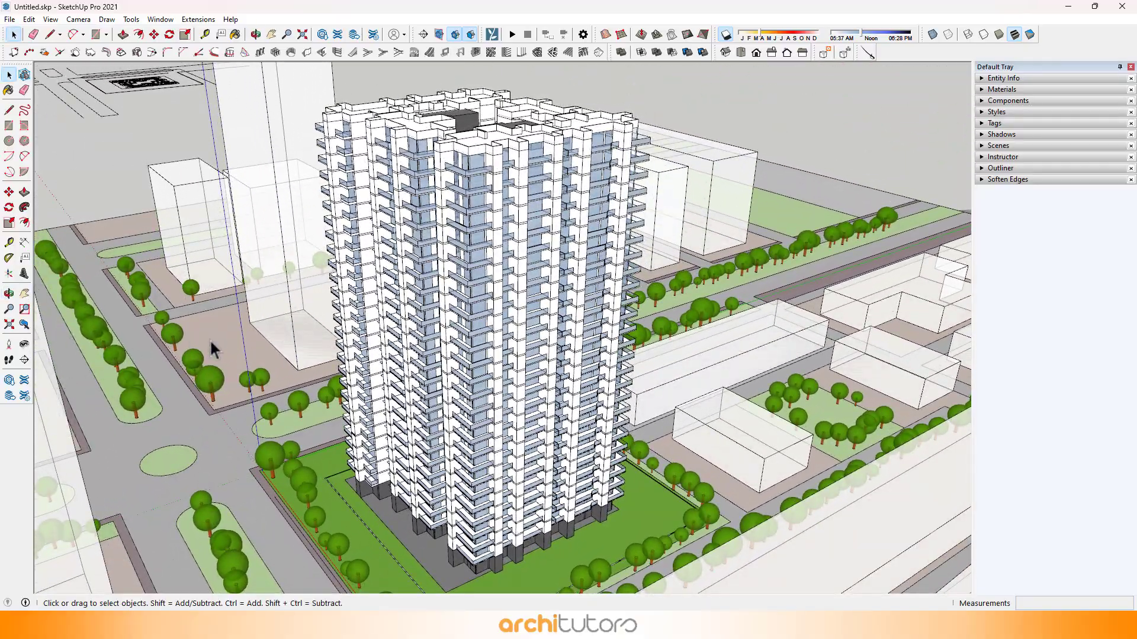
pyautogui.moveTo(364, 458); pyautogui.dragTo(94, 454, button='middle')
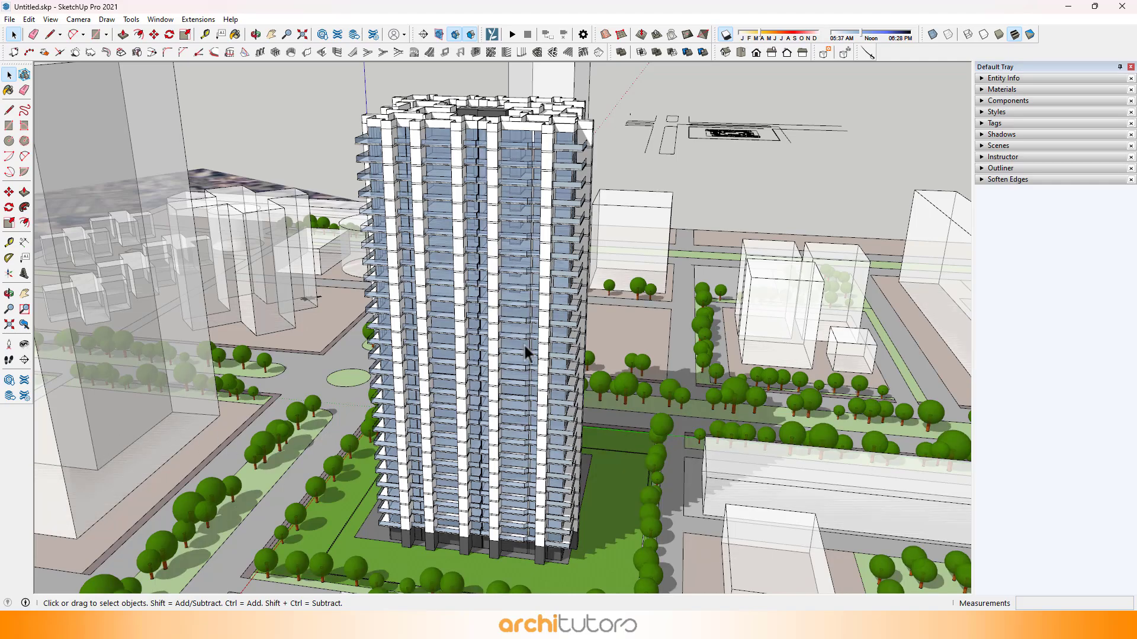
pyautogui.scroll(1, 848, 474)
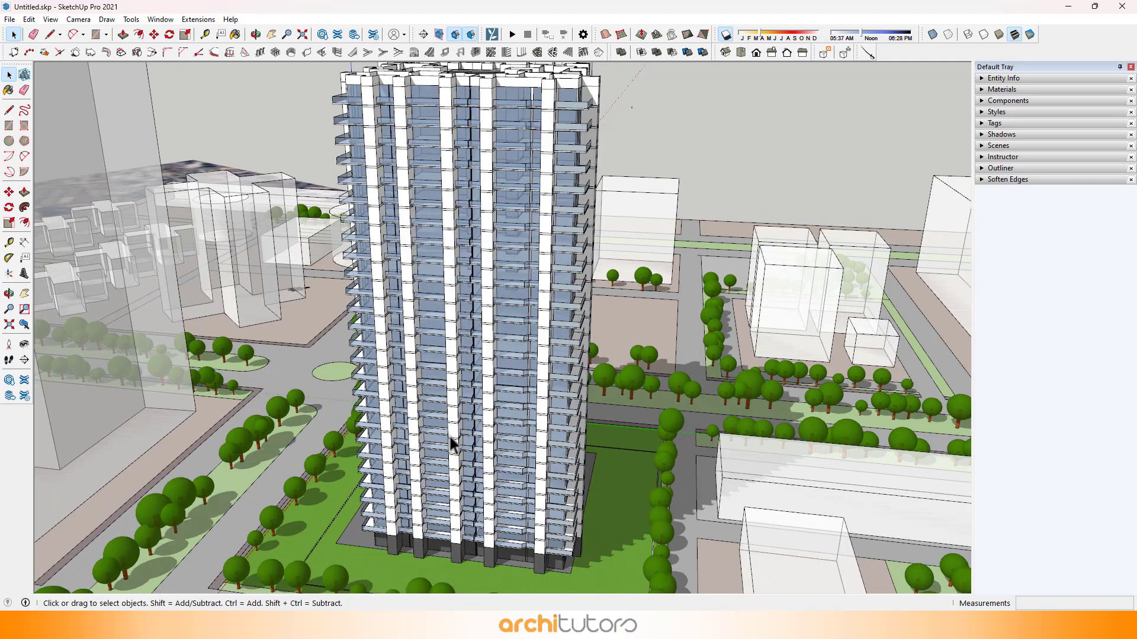
pyautogui.moveTo(470, 377); pyautogui.dragTo(1128, 437, button='middle')
pyautogui.moveTo(462, 429); pyautogui.dragTo(596, 396, button='middle')
pyautogui.keyDown('shift'); pyautogui.moveTo(474, 356); pyautogui.dragTo(749, 178, button='middle'); pyautogui.keyUp('shift')
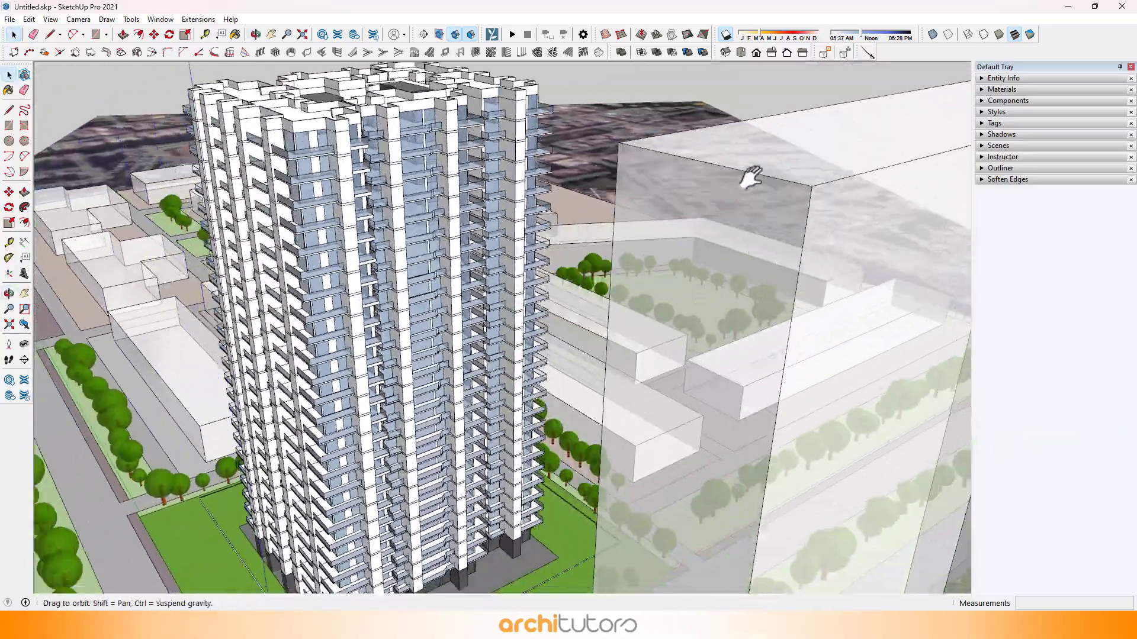
pyautogui.keyDown('shift'); pyautogui.moveTo(486, 320); pyautogui.dragTo(325, 335, button='middle'); pyautogui.keyUp('shift')
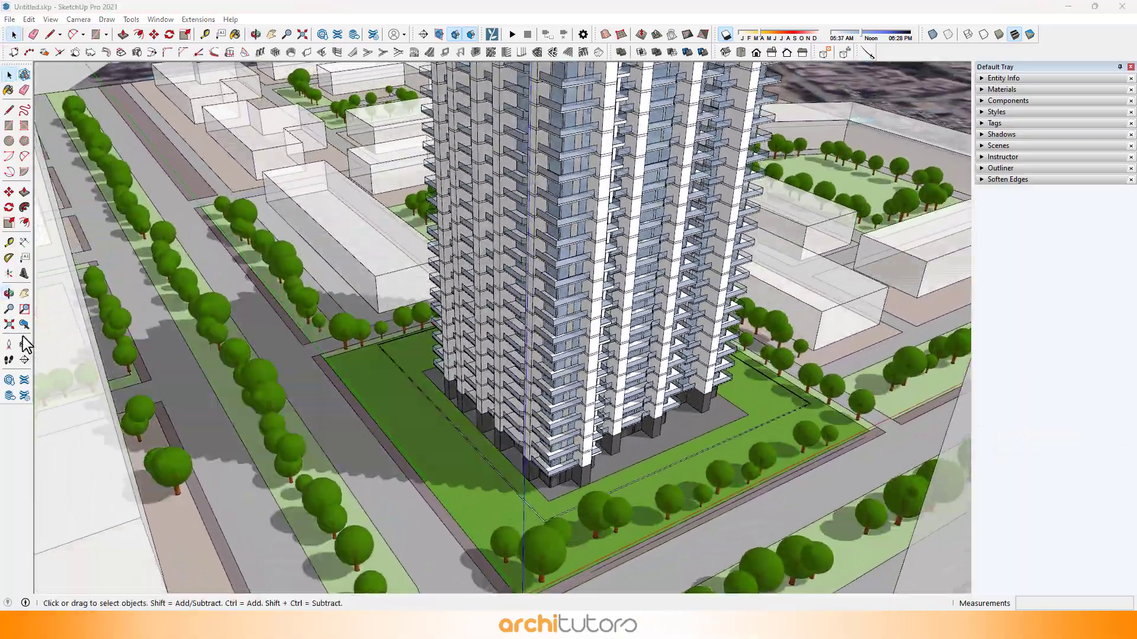
# Step: Position the camera on the road beside the tower's lawn and look up at the balcony facade
pyautogui.click(11, 342)
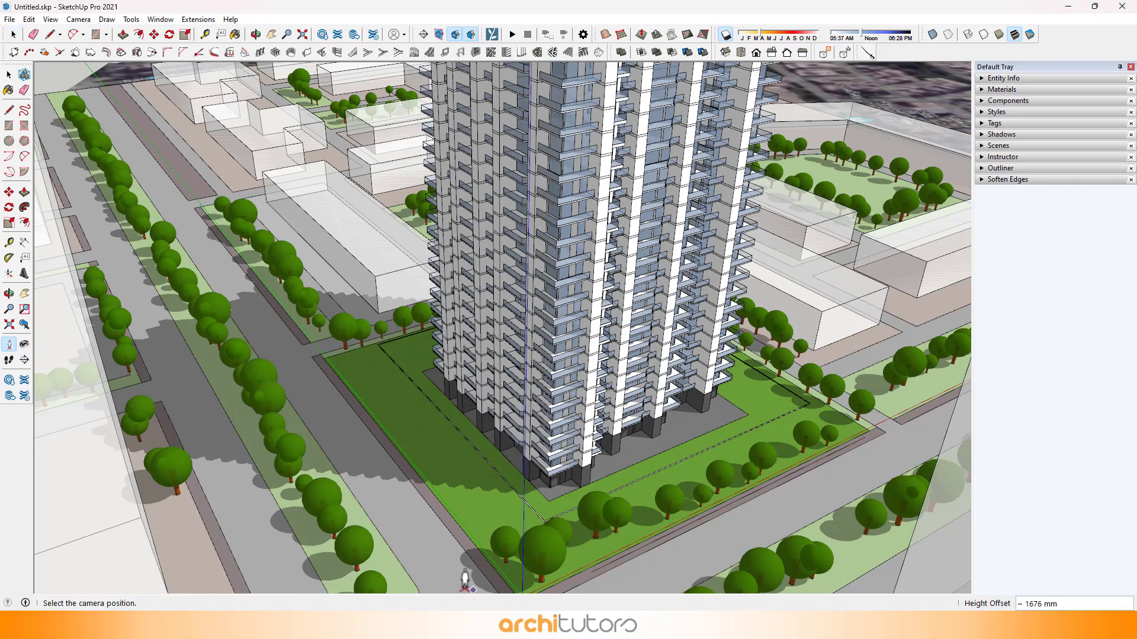
pyautogui.click(444, 582)
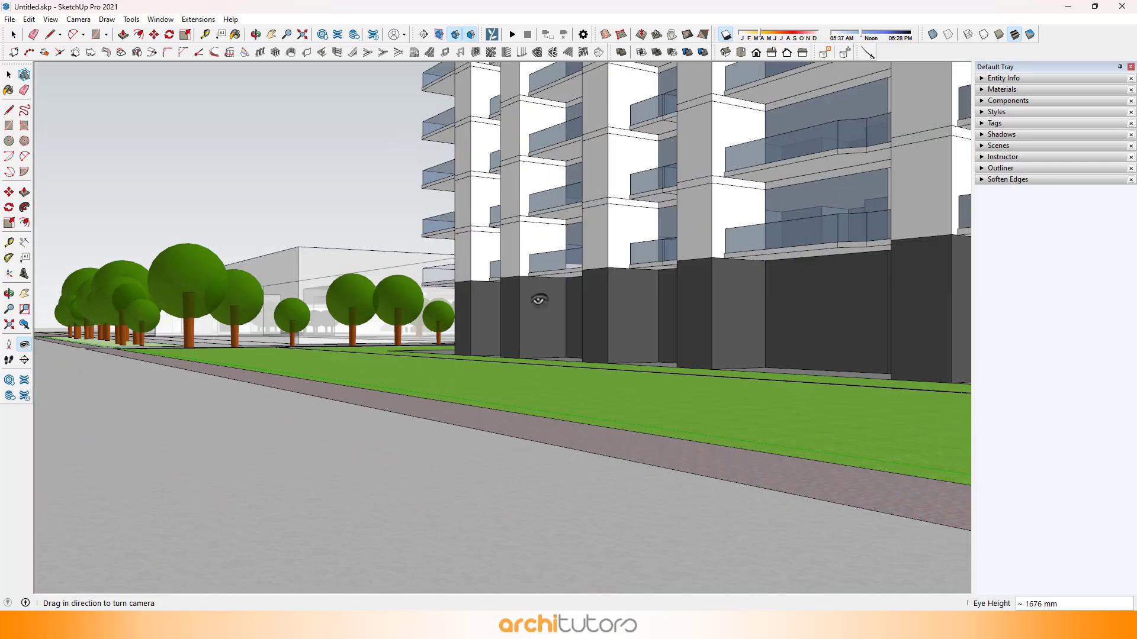
pyautogui.moveTo(556, 216); pyautogui.dragTo(437, 291)
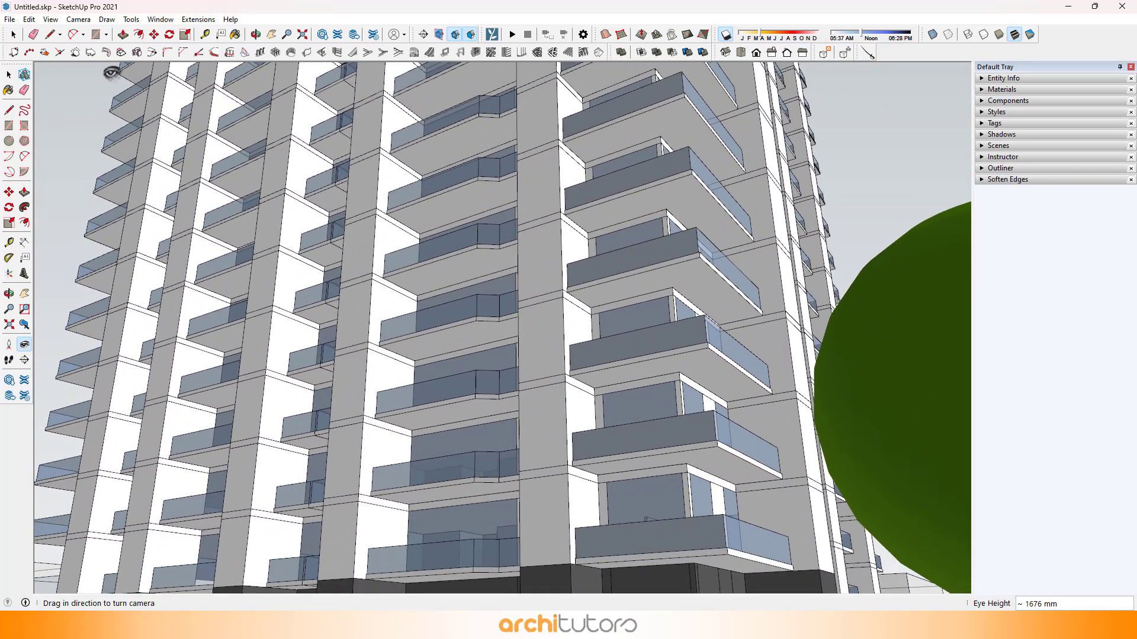
# Step: Switch the camera to two-point perspective and frame the lower balconies together with the dark base
pyautogui.click(78, 19)
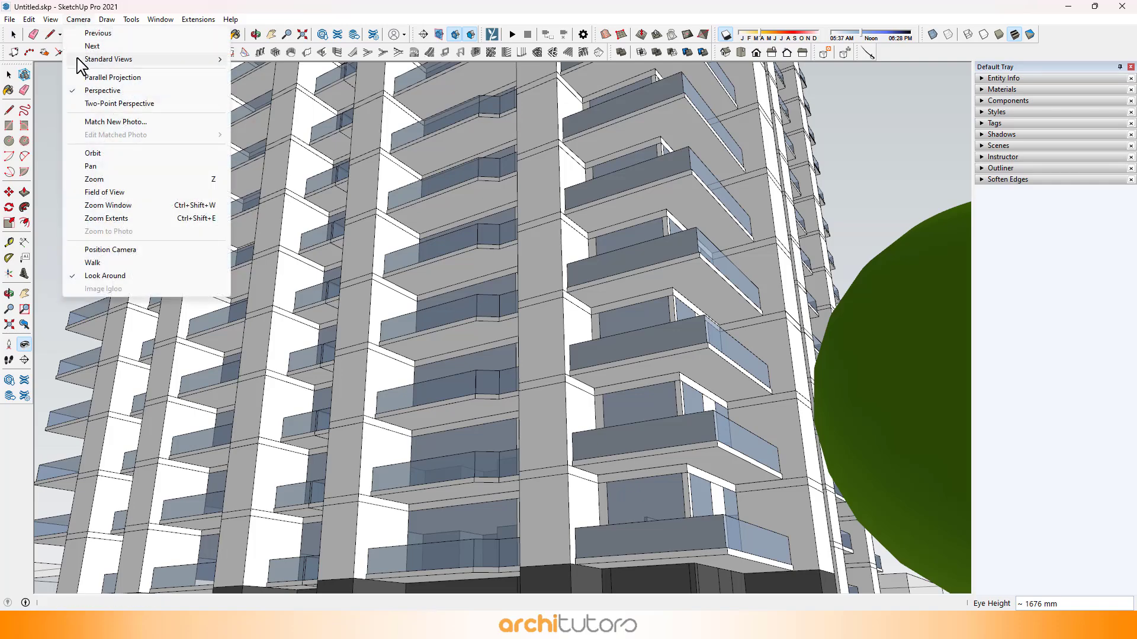
pyautogui.click(104, 103)
pyautogui.moveTo(439, 395)
pyautogui.mouseDown()
pyautogui.moveTo(426, 307)
pyautogui.moveTo(547, 521)
pyautogui.mouseUp()
pyautogui.moveTo(530, 242); pyautogui.dragTo(468, 394)
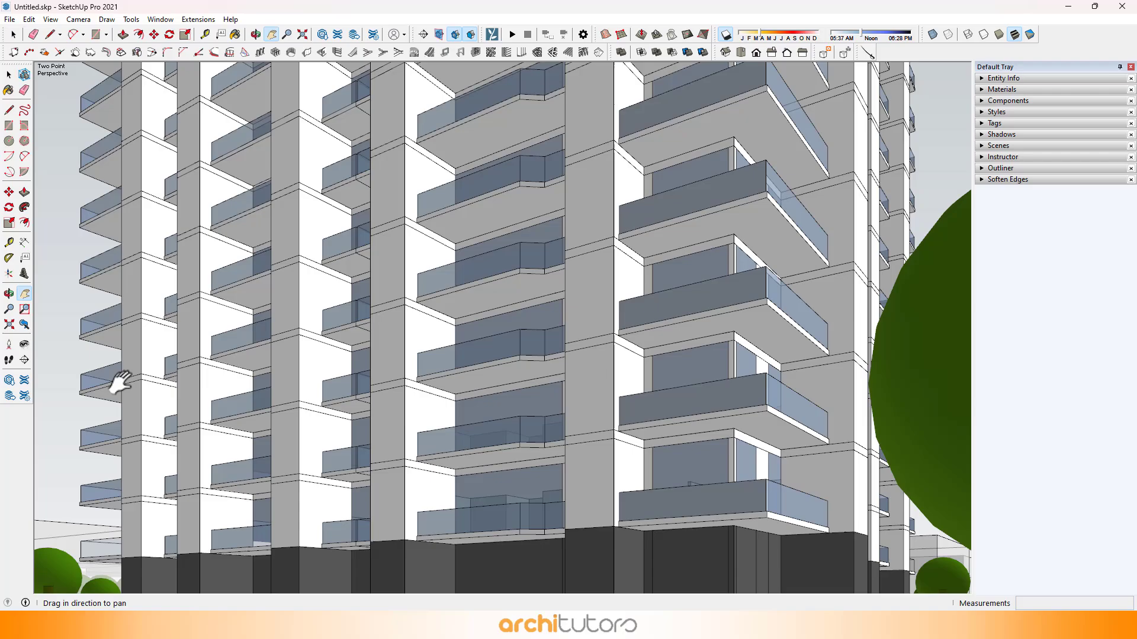
# Step: Walk the camera back from the tower and turn it to frame the facade above the street trees
pyautogui.click(10, 359)
pyautogui.moveTo(323, 332); pyautogui.dragTo(482, 408)
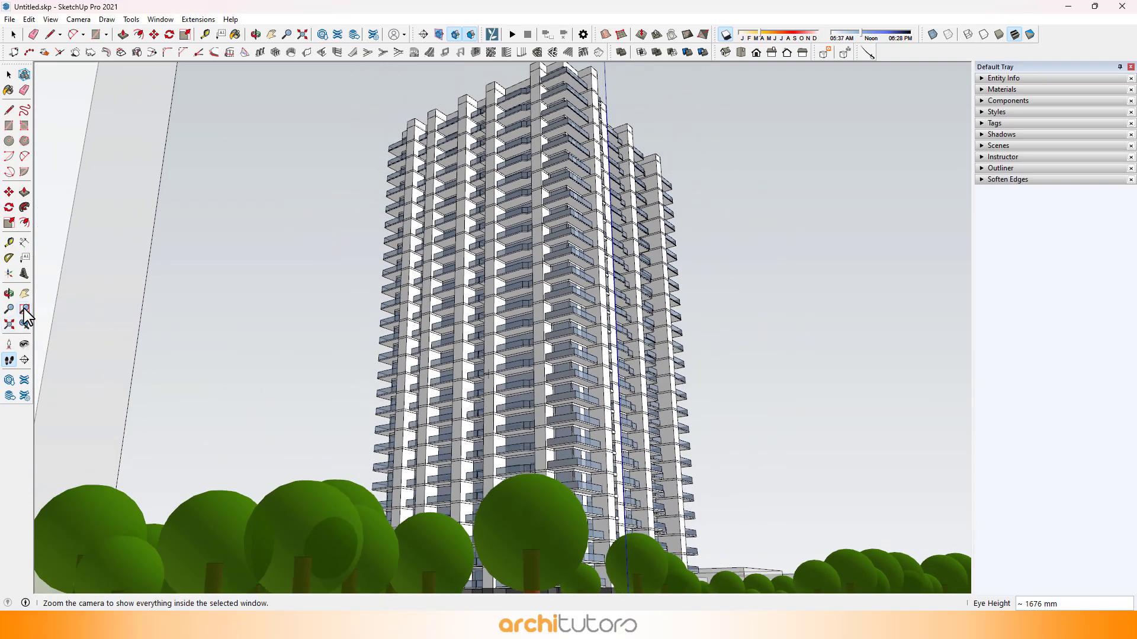
pyautogui.click(24, 344)
pyautogui.moveTo(378, 332); pyautogui.dragTo(419, 366)
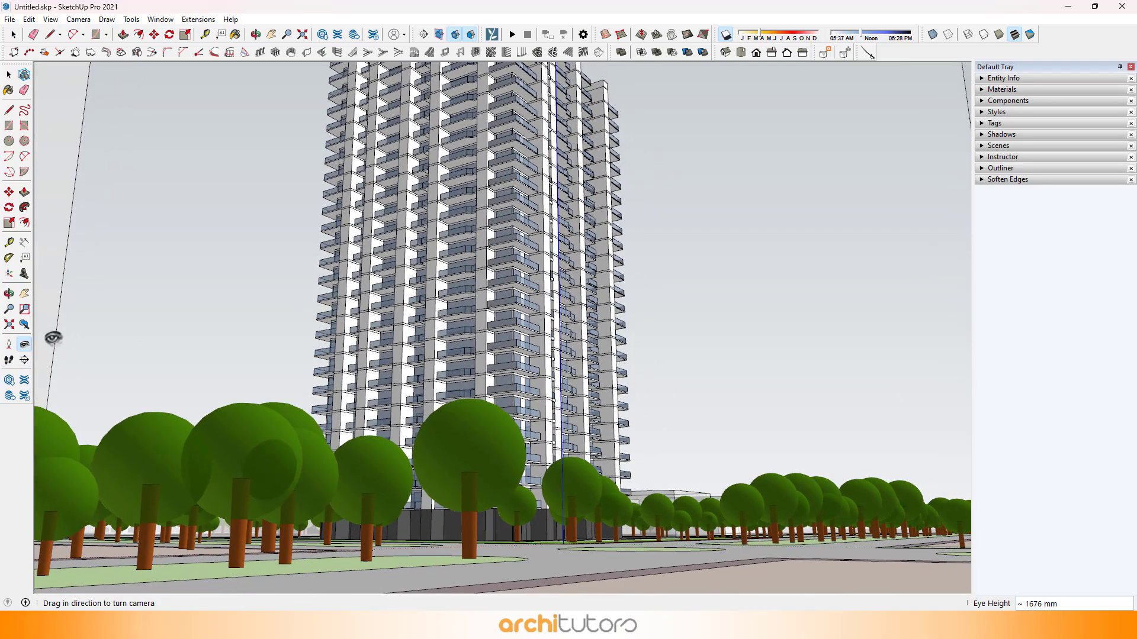
pyautogui.keyDown('shift'); pyautogui.moveTo(565, 372); pyautogui.dragTo(581, 390, button='middle'); pyautogui.keyUp('shift')
pyautogui.click(9, 360)
pyautogui.moveTo(572, 383); pyautogui.dragTo(570, 356)
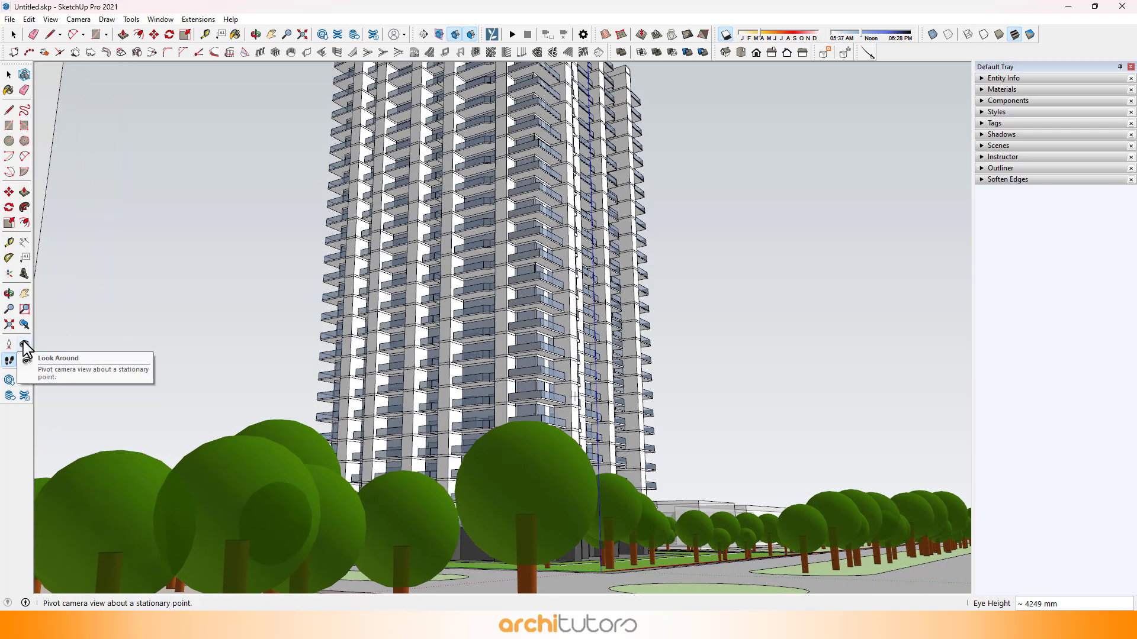
pyautogui.moveTo(708, 367); pyautogui.dragTo(599, 314)
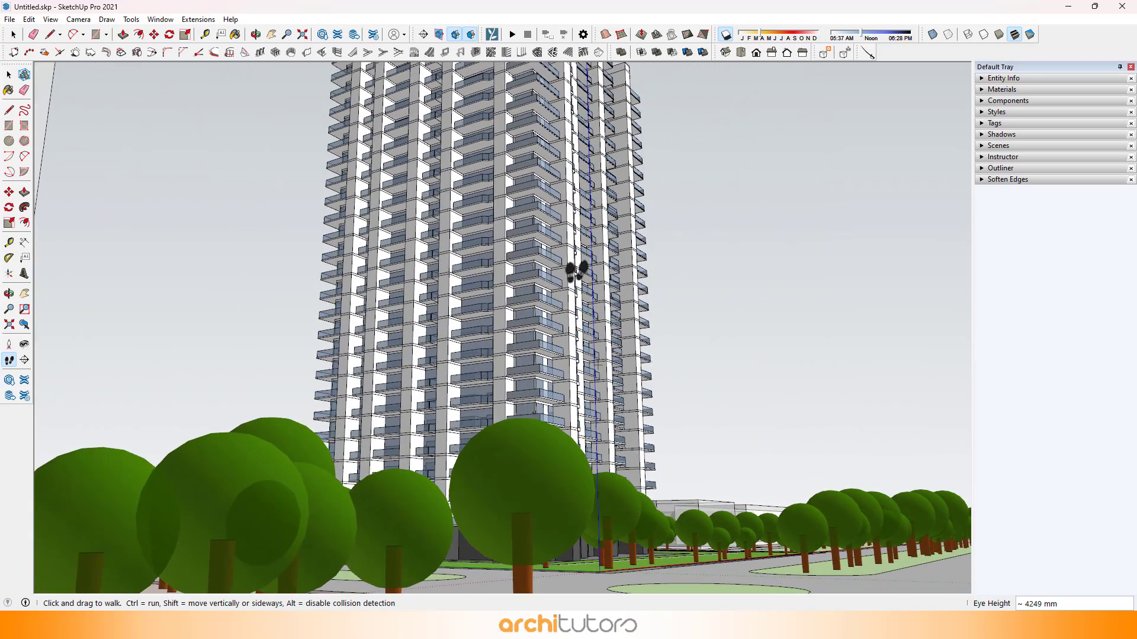
# Step: Adjust the field of view, set the eye height to 3000 mm and look up at the tower's corner
pyautogui.click(78, 19)
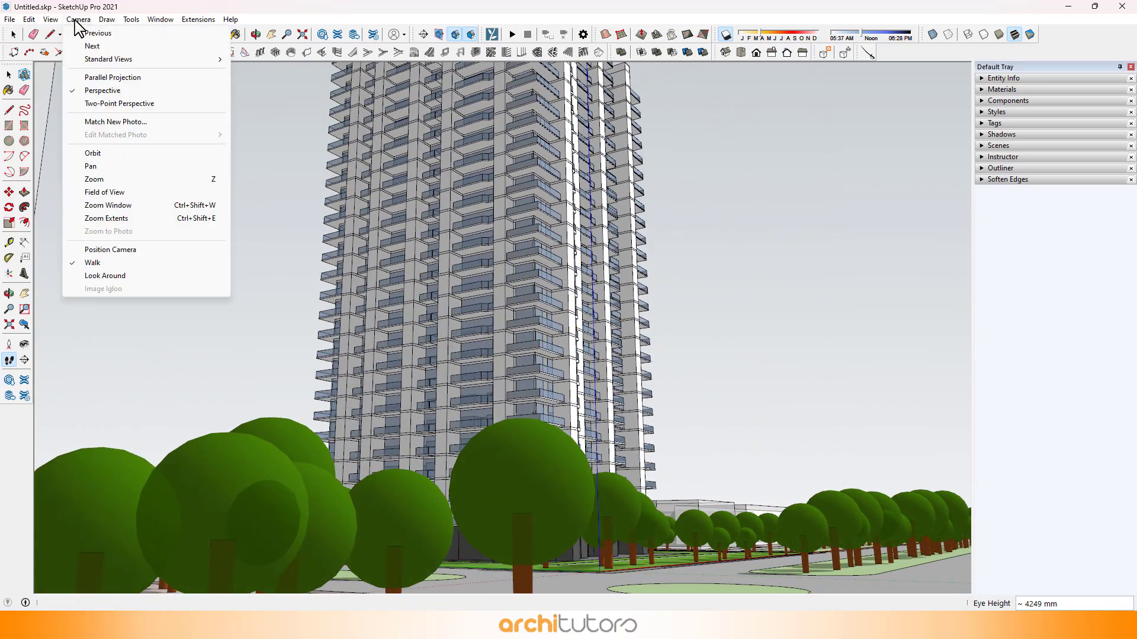
pyautogui.click(104, 195)
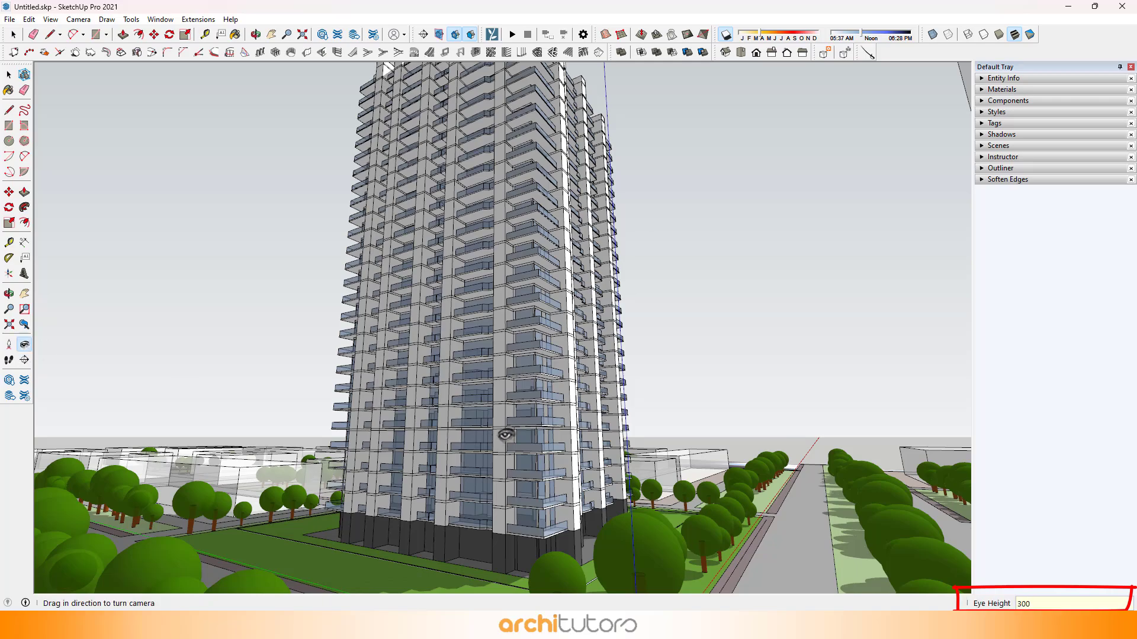
pyautogui.write('0')
pyautogui.press('Return')
pyautogui.moveTo(444, 407); pyautogui.dragTo(446, 261)
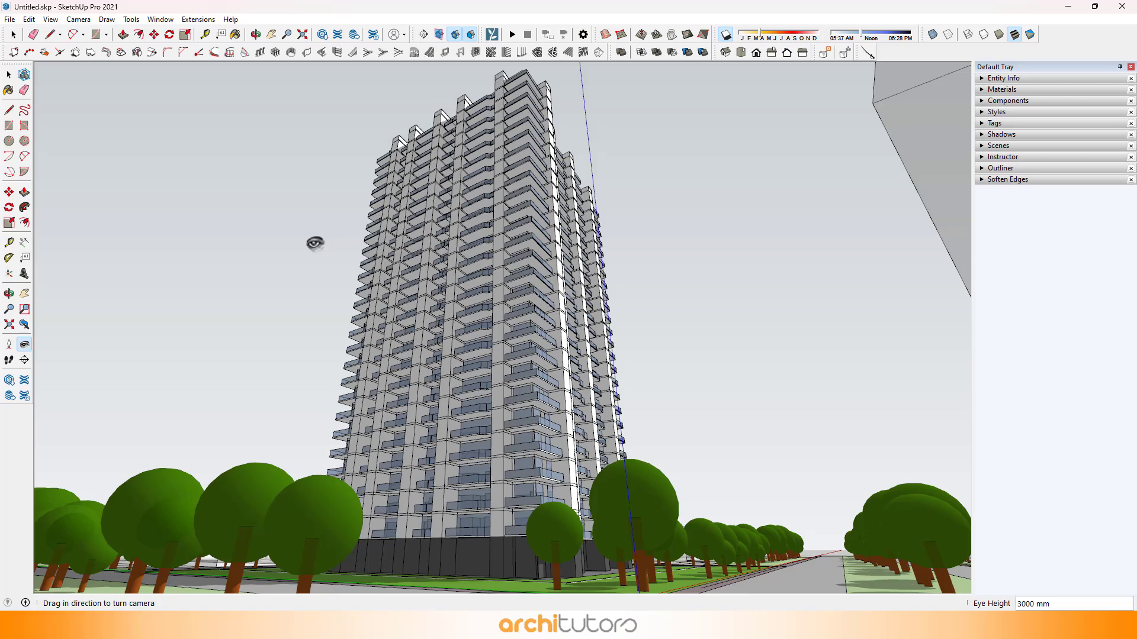
# Step: Switch the street-level tower view with the 3000 mm eye height to two-point perspective
pyautogui.click(76, 23)
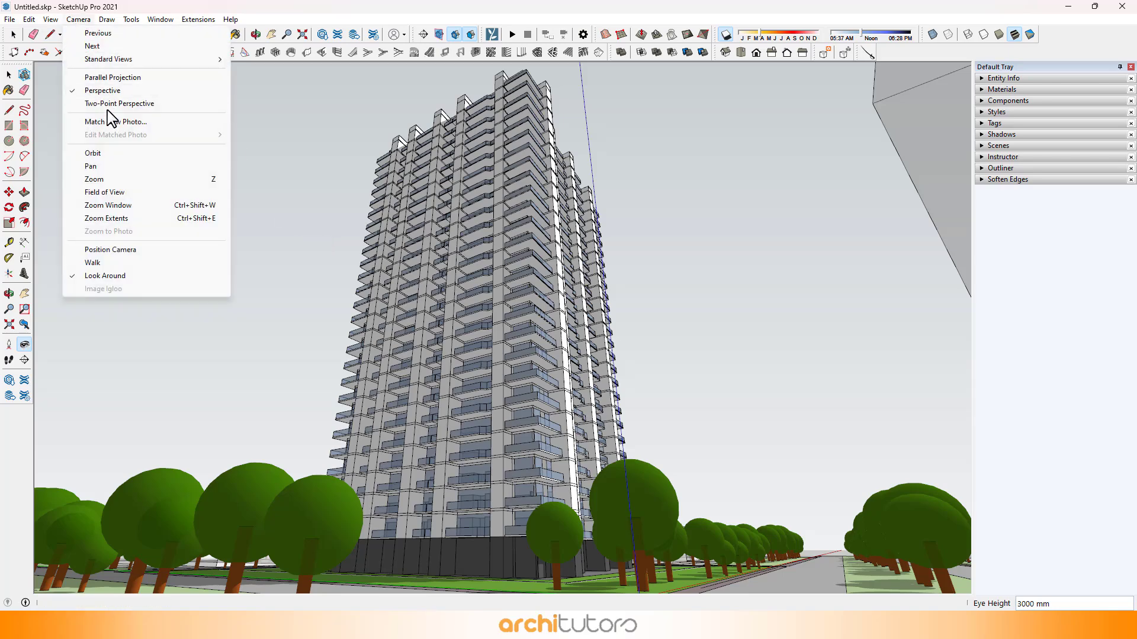
pyautogui.click(113, 104)
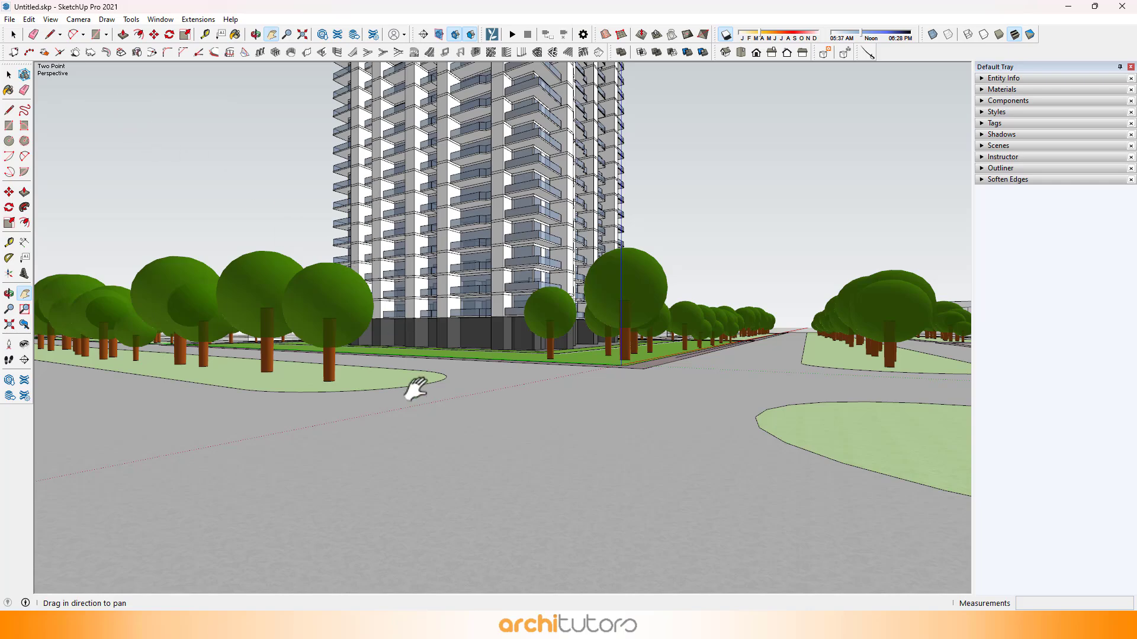
# Step: Pan the two-point perspective view to frame more of the tower's height beside the tree-lined street
pyautogui.moveTo(416, 389); pyautogui.dragTo(449, 588)
pyautogui.moveTo(474, 218); pyautogui.dragTo(160, 194)
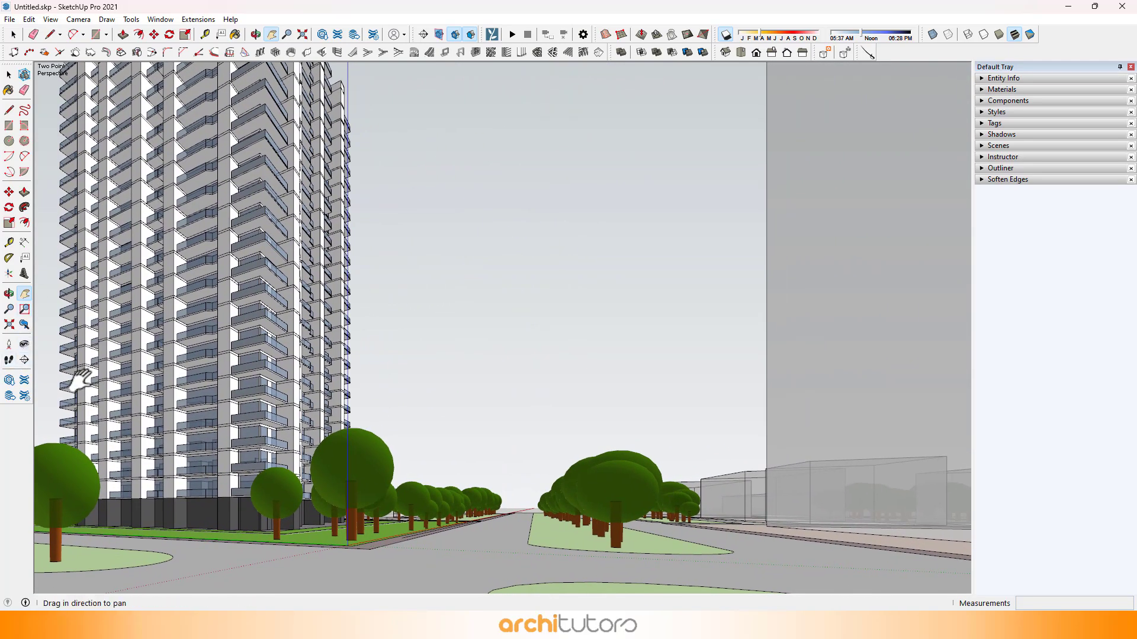
# Step: Walk the camera along the street beside the tower and turn it to look along the facade and lawn trees
pyautogui.click(9, 359)
pyautogui.moveTo(518, 503); pyautogui.dragTo(480, 470)
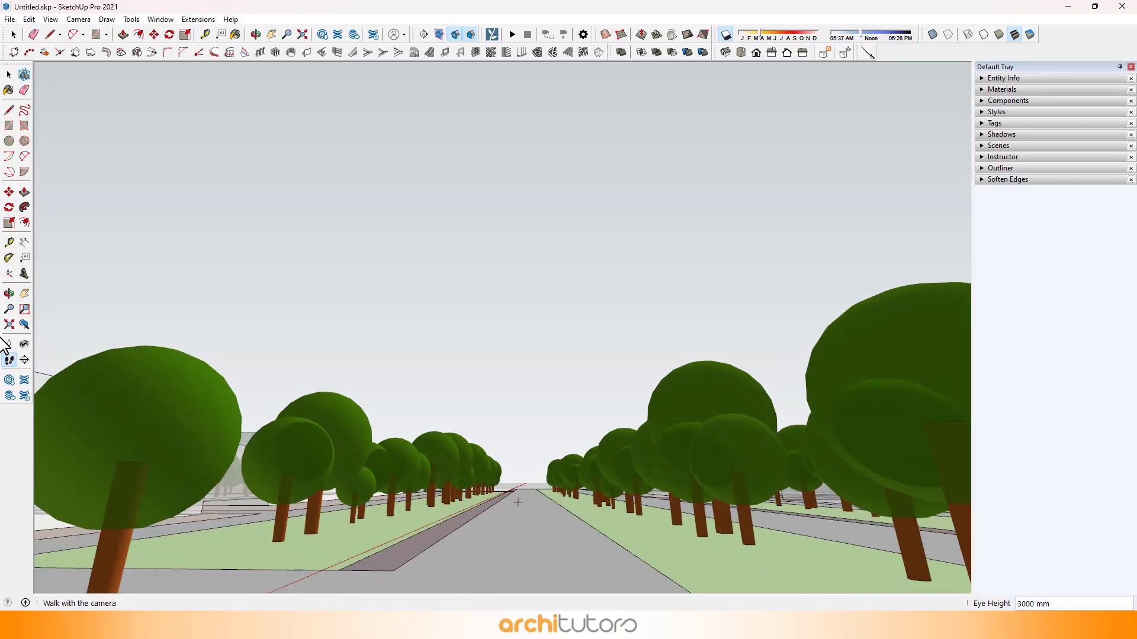
pyautogui.click(27, 343)
pyautogui.moveTo(782, 311); pyautogui.dragTo(5, 328)
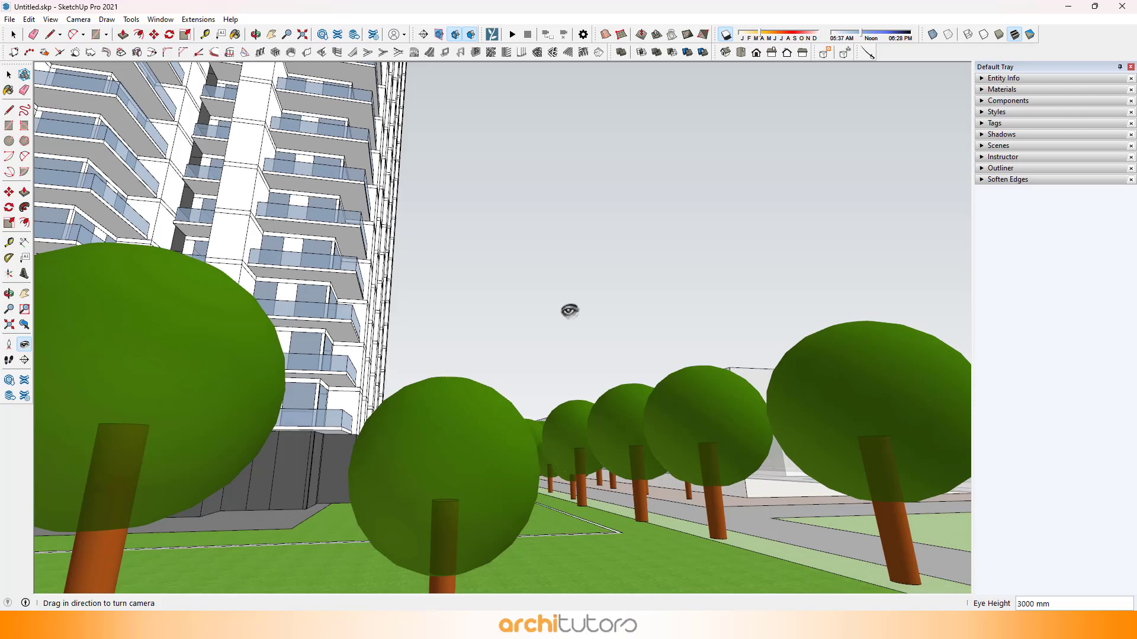
pyautogui.moveTo(569, 311); pyautogui.dragTo(36, 291)
pyautogui.moveTo(523, 300); pyautogui.dragTo(208, 385)
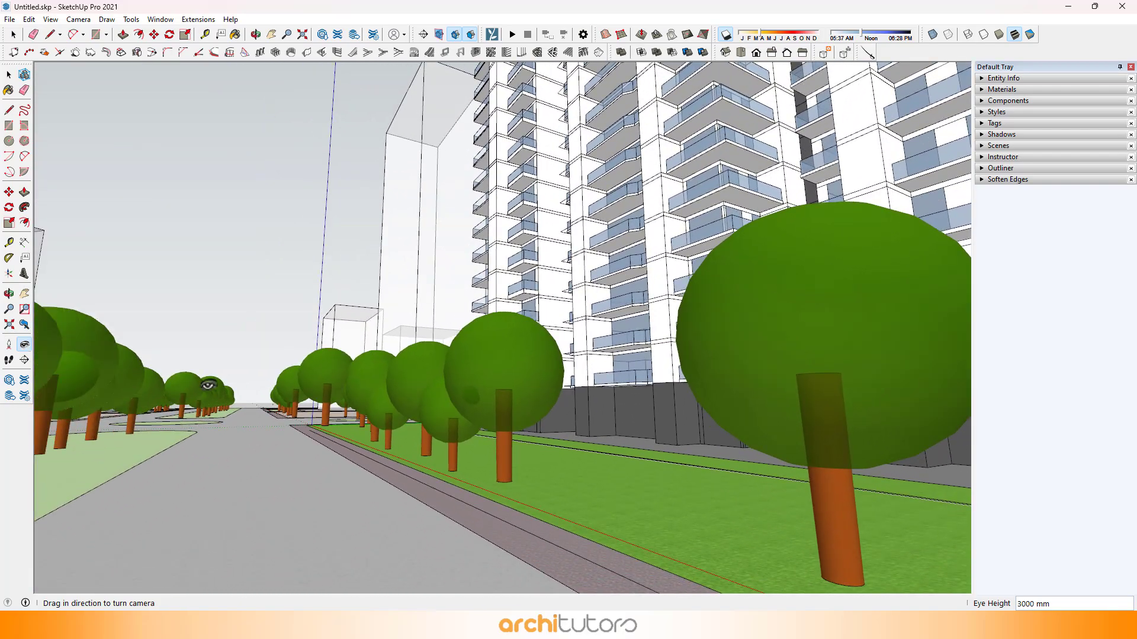
# Step: Walk the camera back from the tower, set the eye height to 4500 mm and look up to frame the whole tower above the trees
pyautogui.click(8, 344)
pyautogui.click(9, 359)
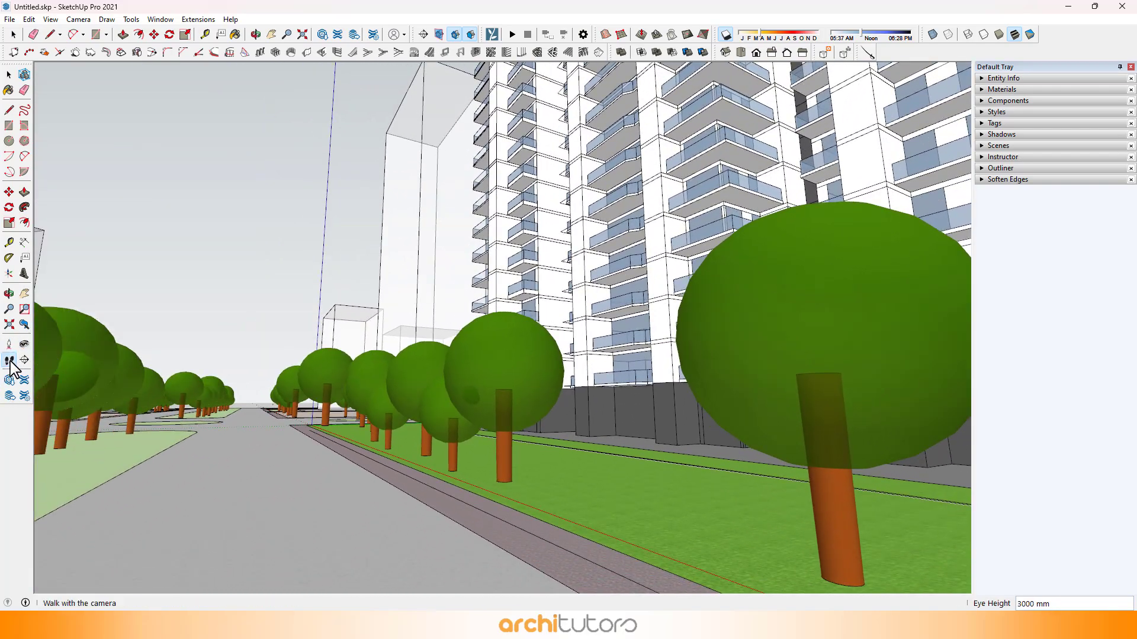
pyautogui.moveTo(314, 312); pyautogui.dragTo(437, 368)
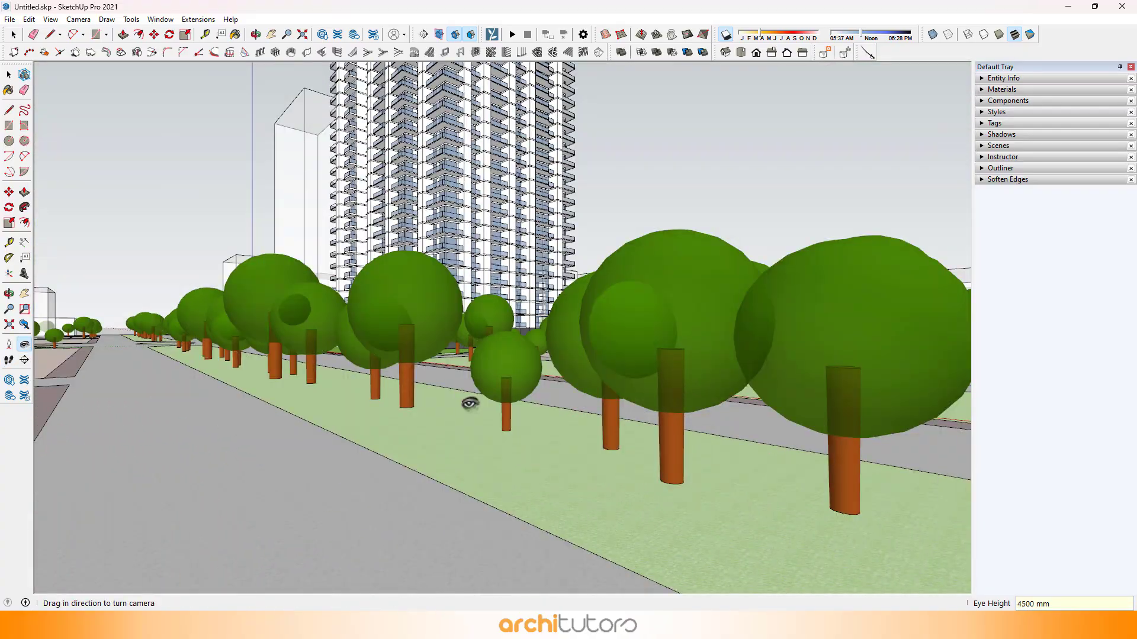
pyautogui.moveTo(470, 403); pyautogui.dragTo(455, 247)
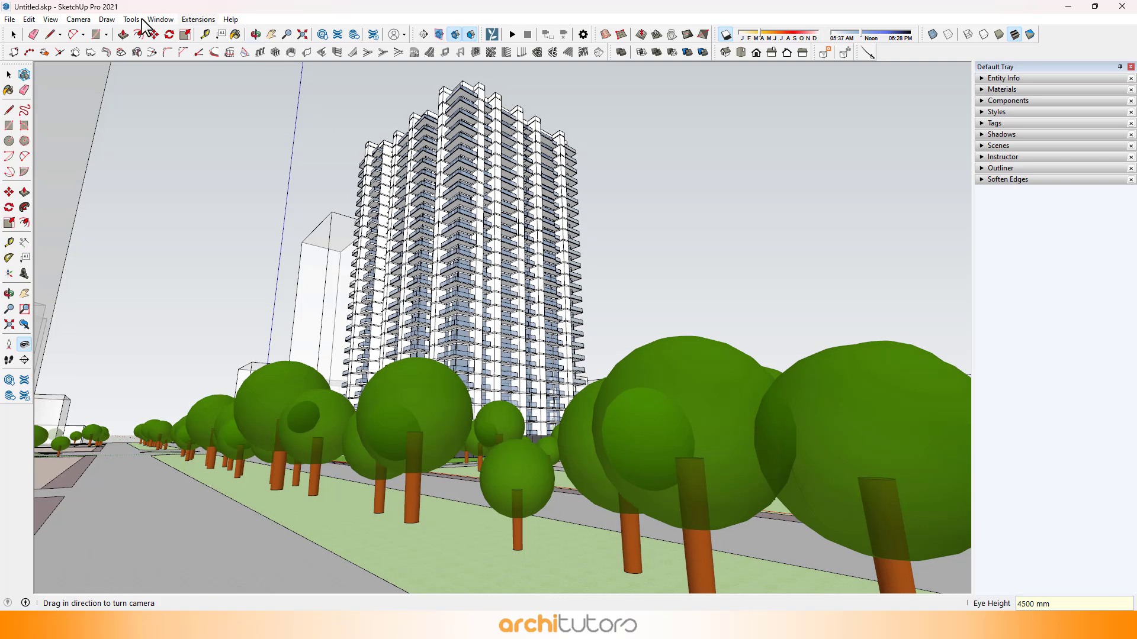
# Step: Switch the full tower view with the 4500 mm eye height to two-point perspective
pyautogui.click(78, 19)
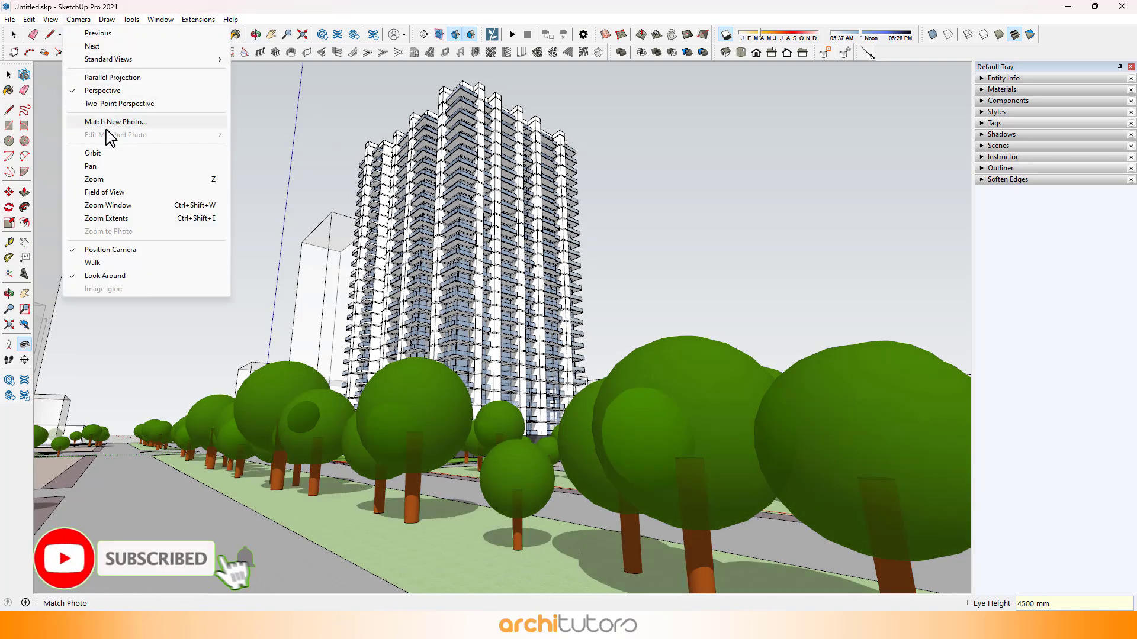